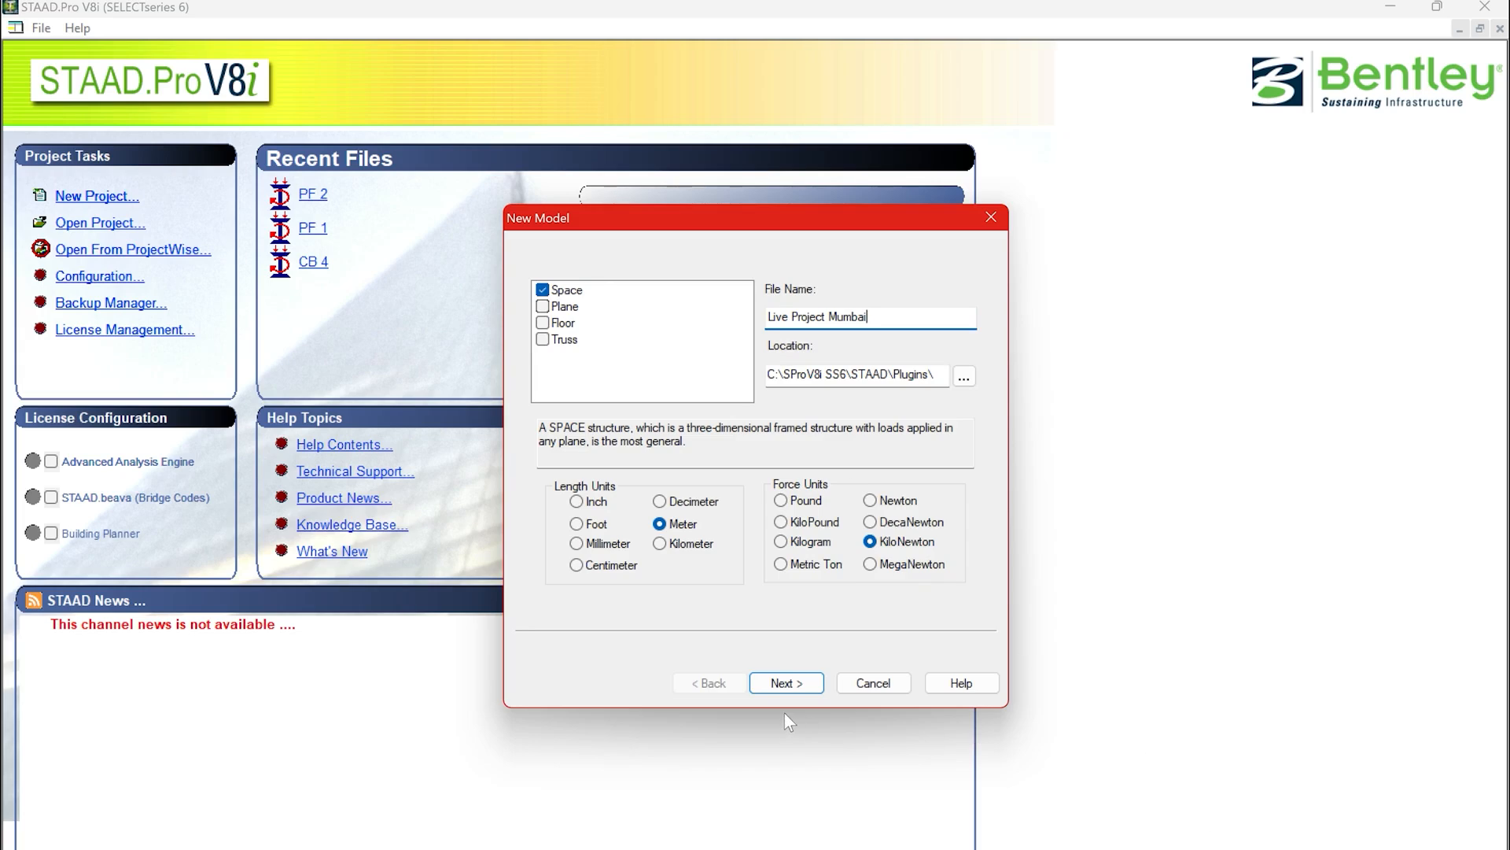
Create the Space model Live Project Mumbai with meter and kilonewton units, starting with Add Beam.
{"action": "left_click", "coordinate": [797, 692]}
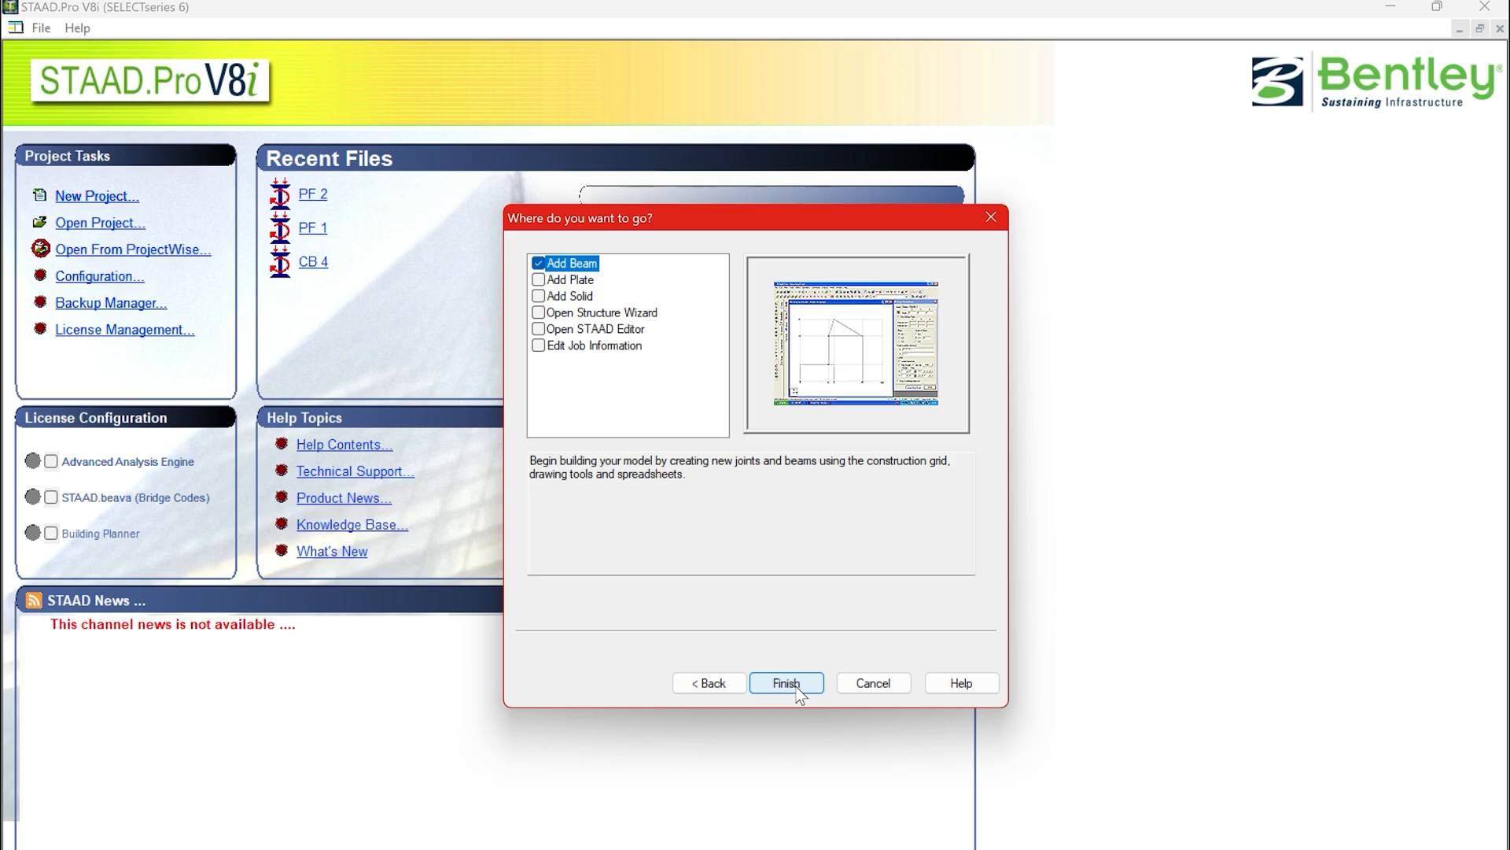
{"action": "left_click", "coordinate": [787, 683]}
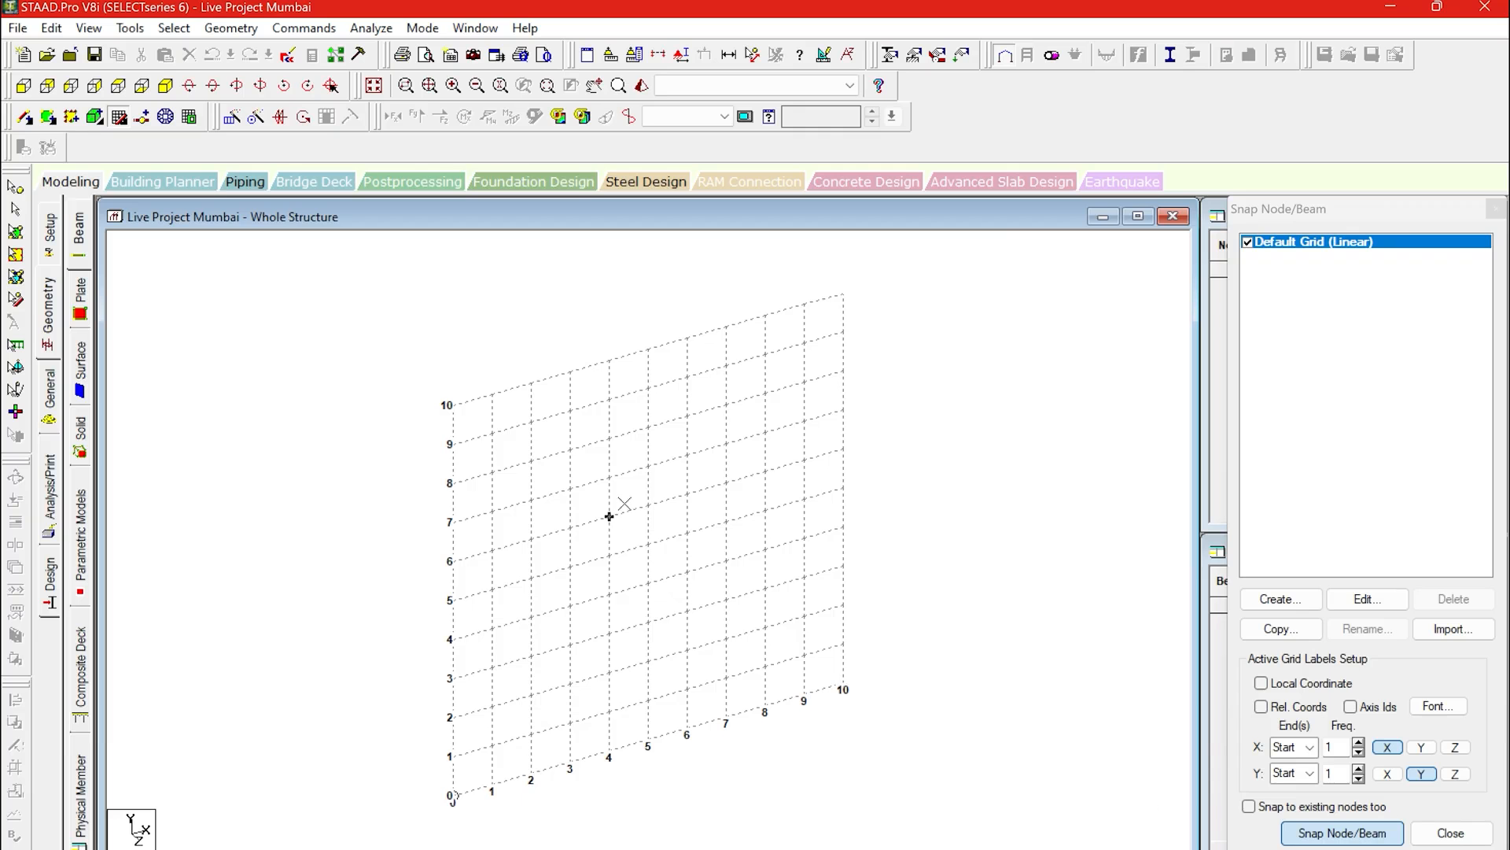
{"action": "scroll", "coordinate": [625, 504], "scroll_direction": "down", "scroll_amount": 4}
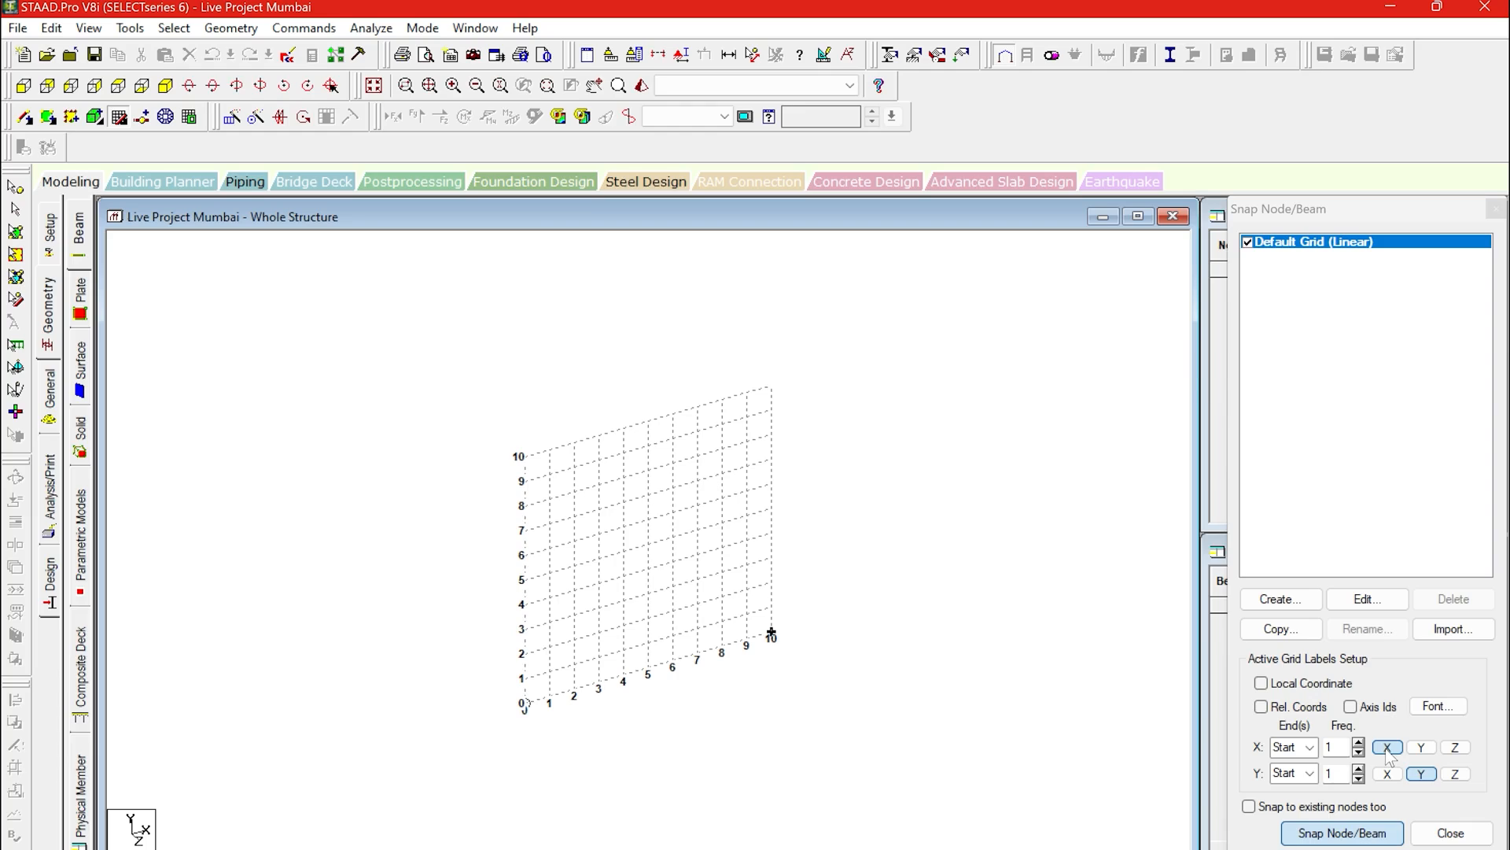
{"action": "left_click", "coordinate": [1358, 744]}
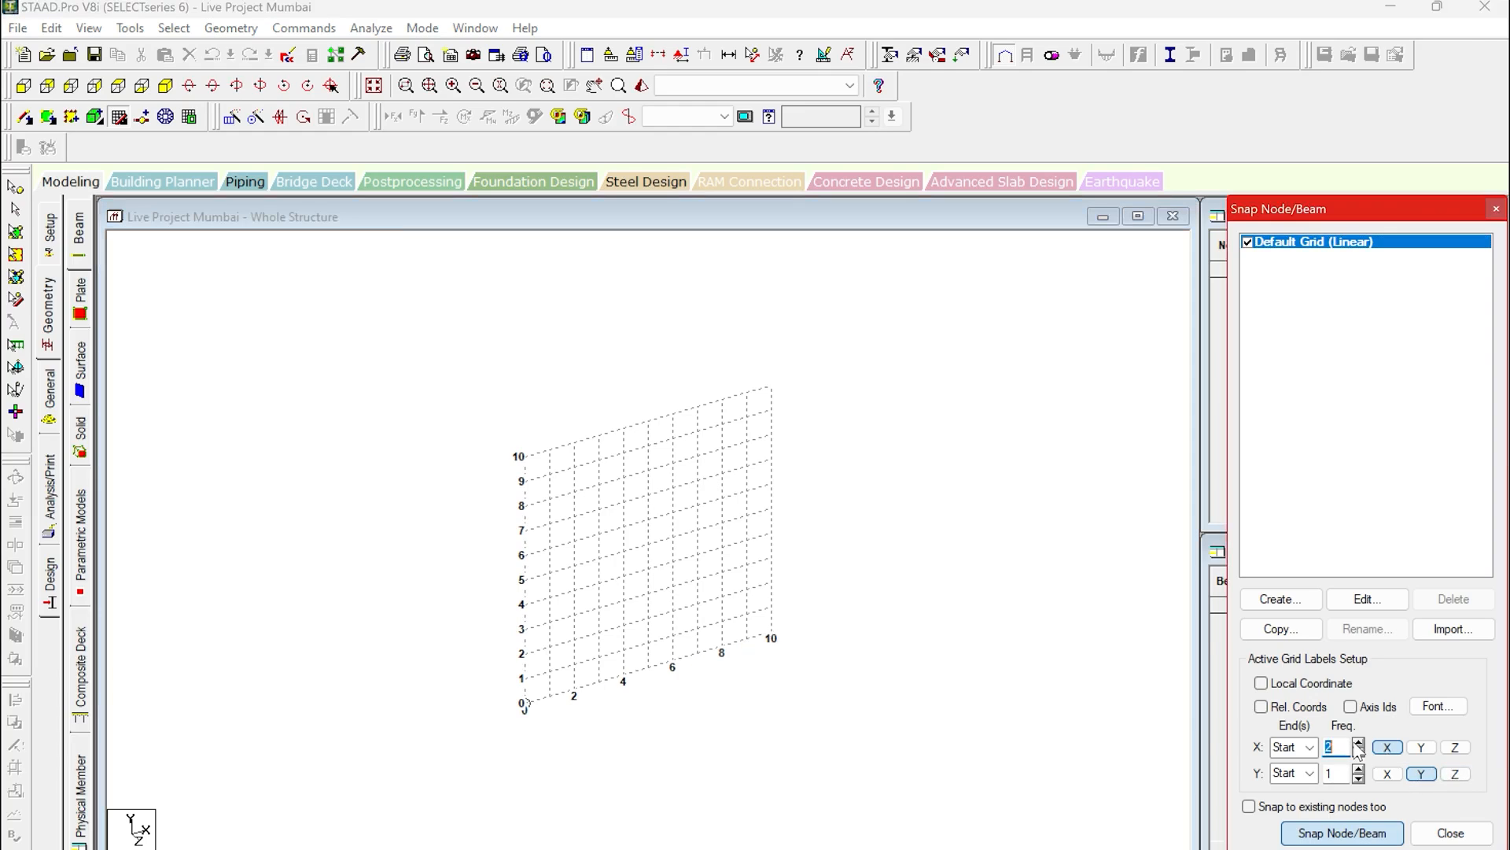
{"action": "left_click", "coordinate": [1358, 752]}
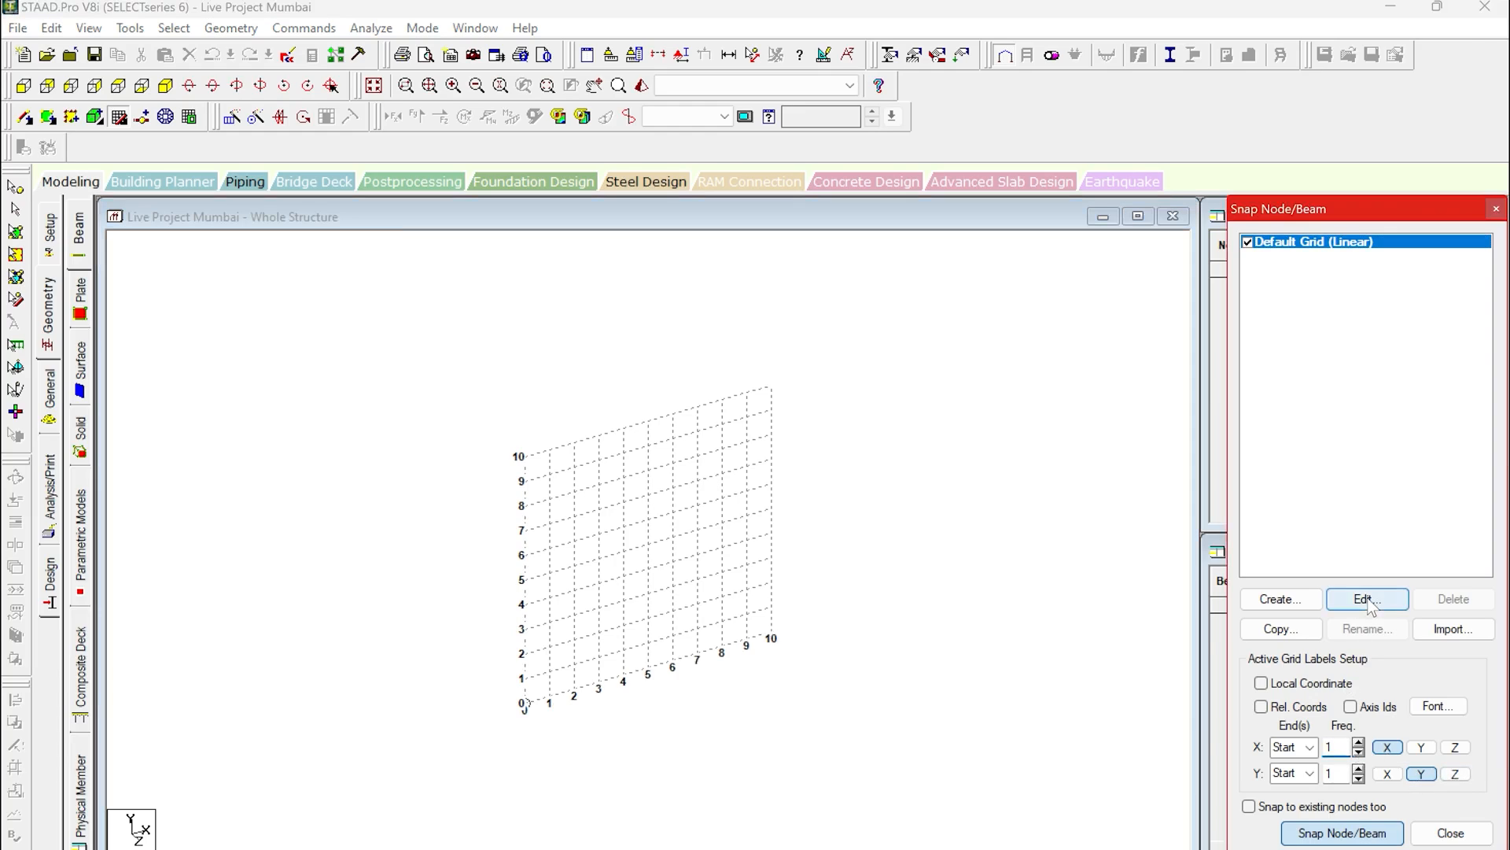
Edit the default linear X-Y grid to have 21 construction lines on its X right side.
{"action": "left_click", "coordinate": [1370, 604]}
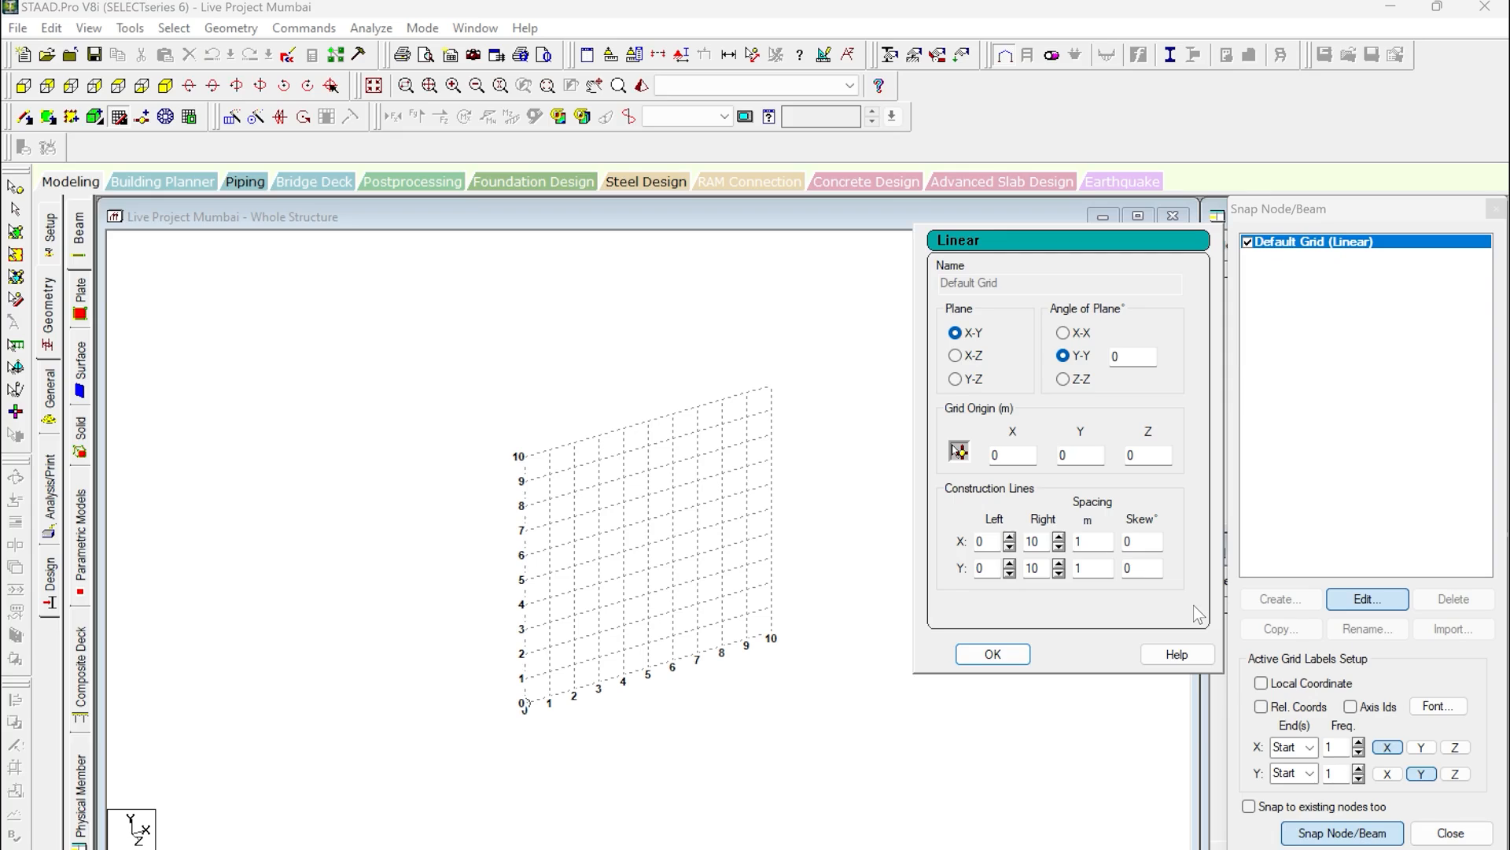
{"action": "left_click", "coordinate": [1038, 542]}
{"action": "left_click_drag", "start_coordinate": [1038, 541], "coordinate": [1014, 553]}
{"action": "type", "text": "21"}
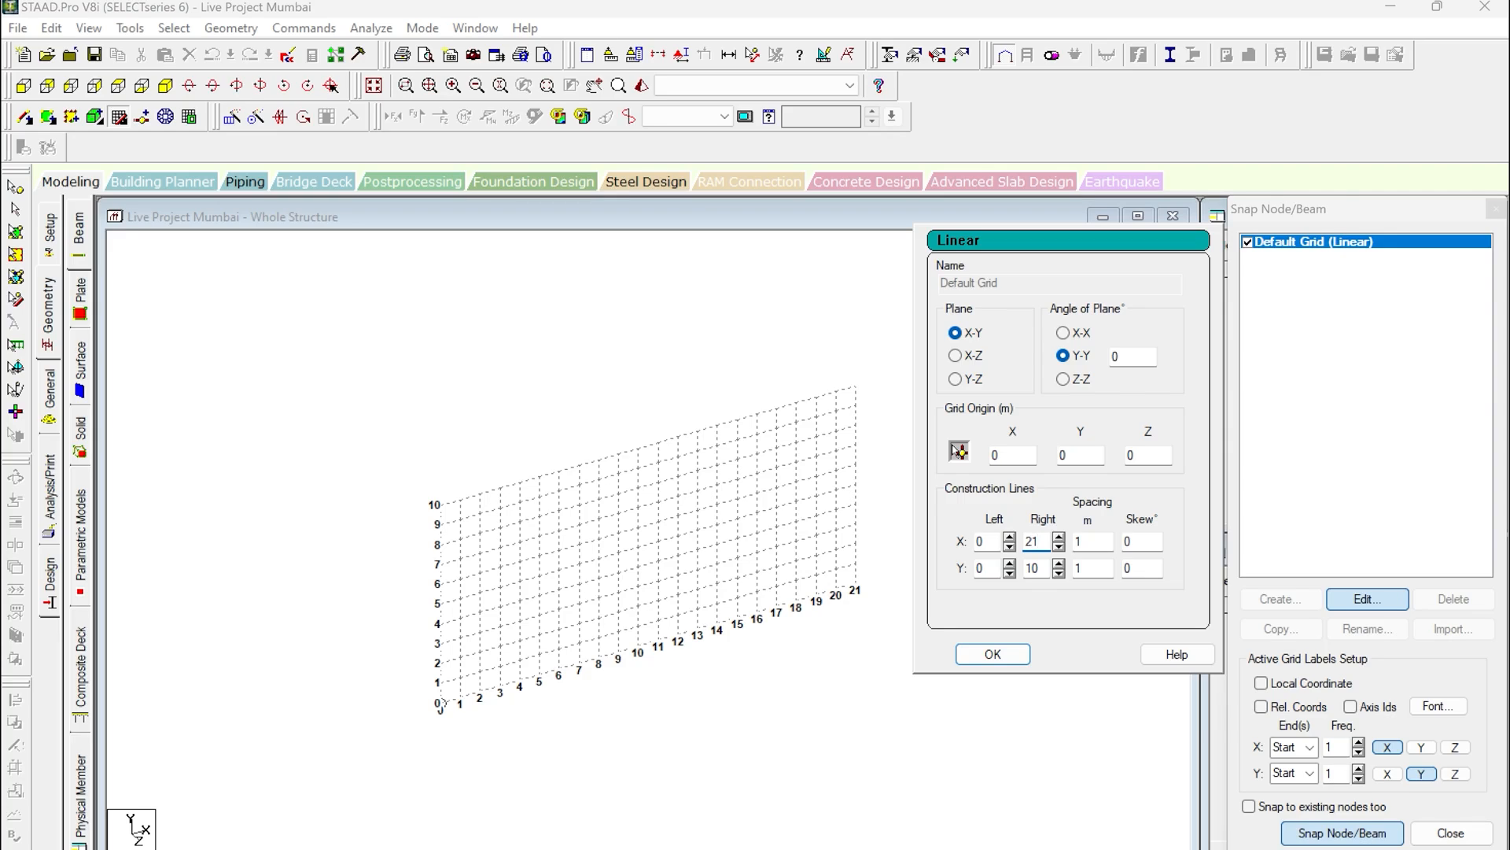
{"action": "left_click", "coordinate": [1008, 650]}
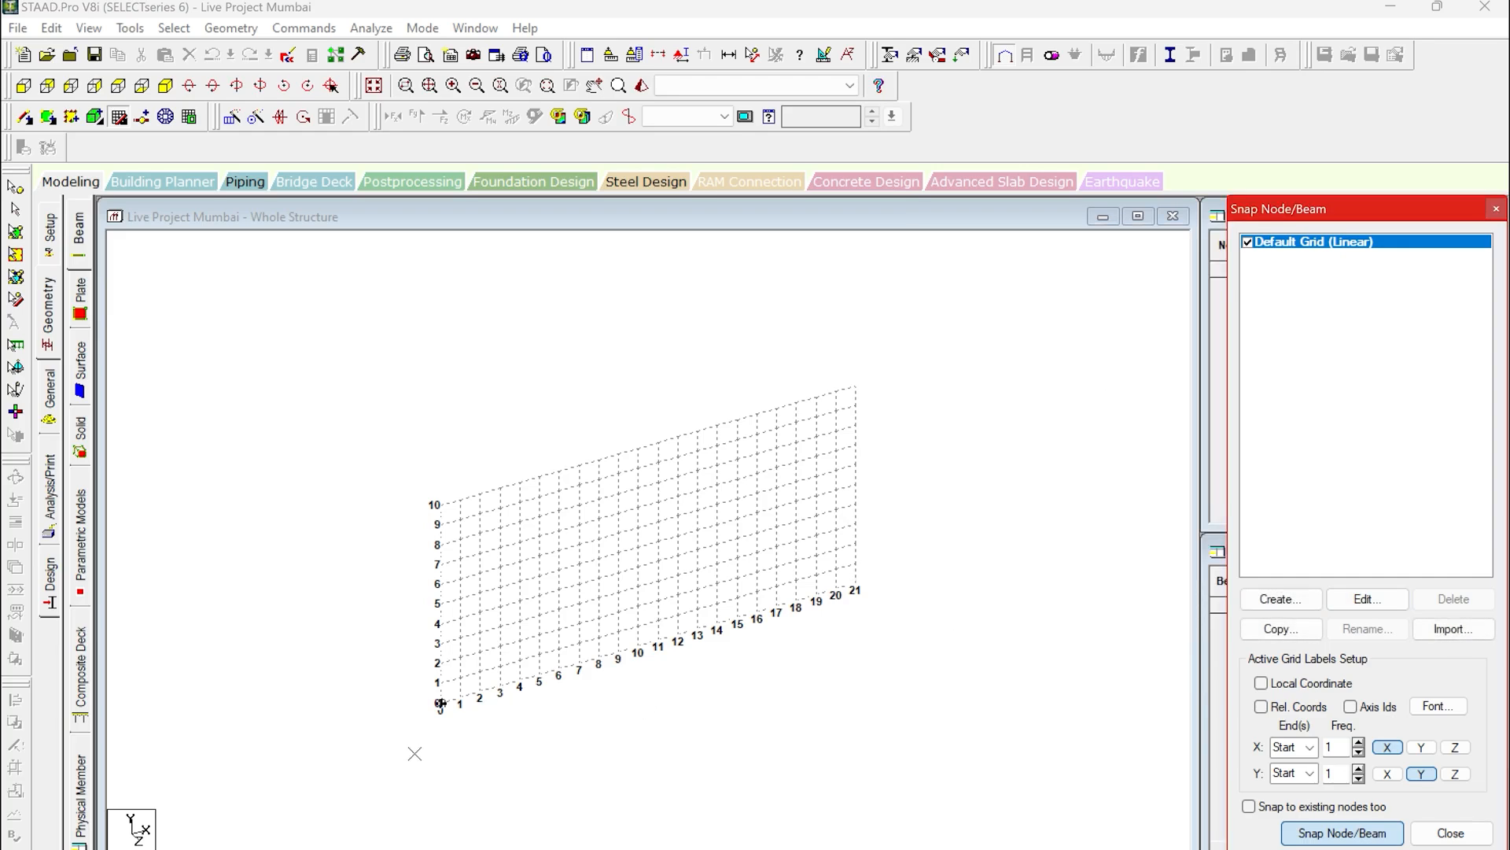
Draw three connected beams along the grid's base line through X = 0, 8, 13 and 21 m, and close the snap grid.
{"action": "scroll", "coordinate": [530, 749], "scroll_direction": "up", "scroll_amount": 2}
{"action": "scroll", "coordinate": [531, 751], "scroll_direction": "up", "scroll_amount": 3}
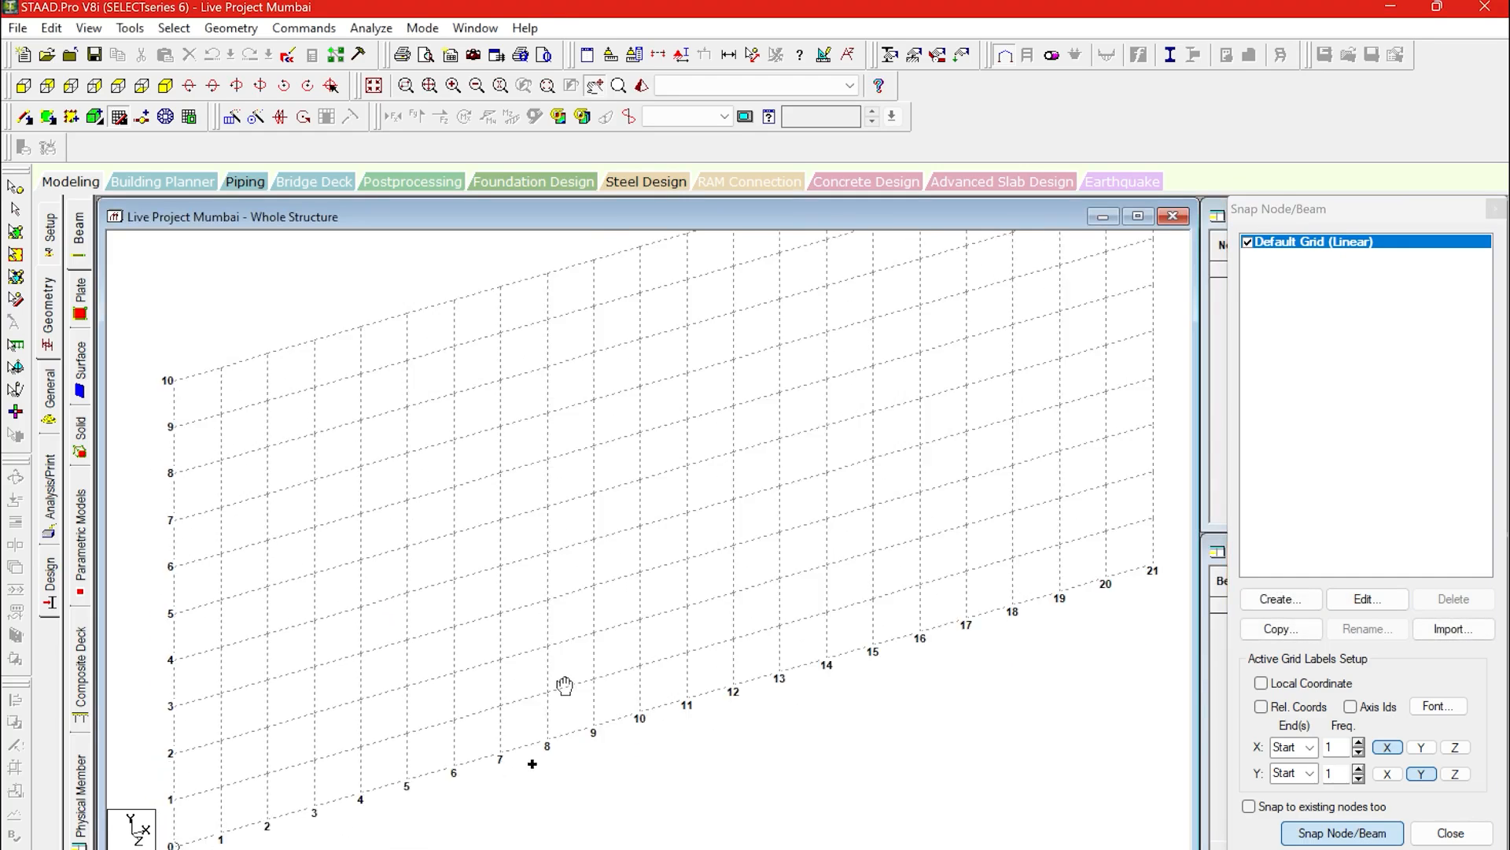
{"action": "left_click", "coordinate": [196, 743]}
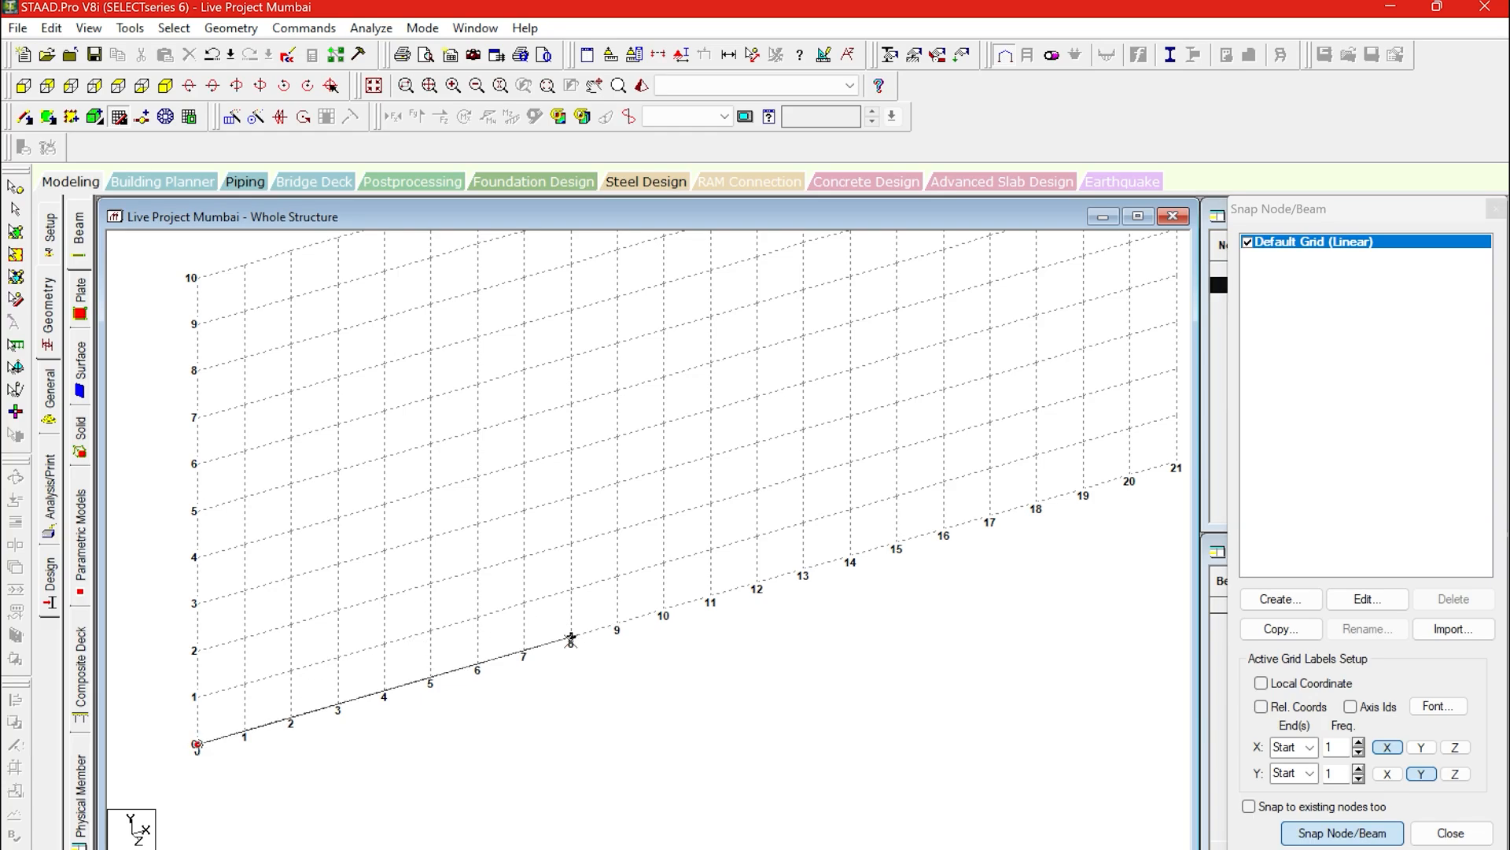
{"action": "left_click", "coordinate": [572, 638]}
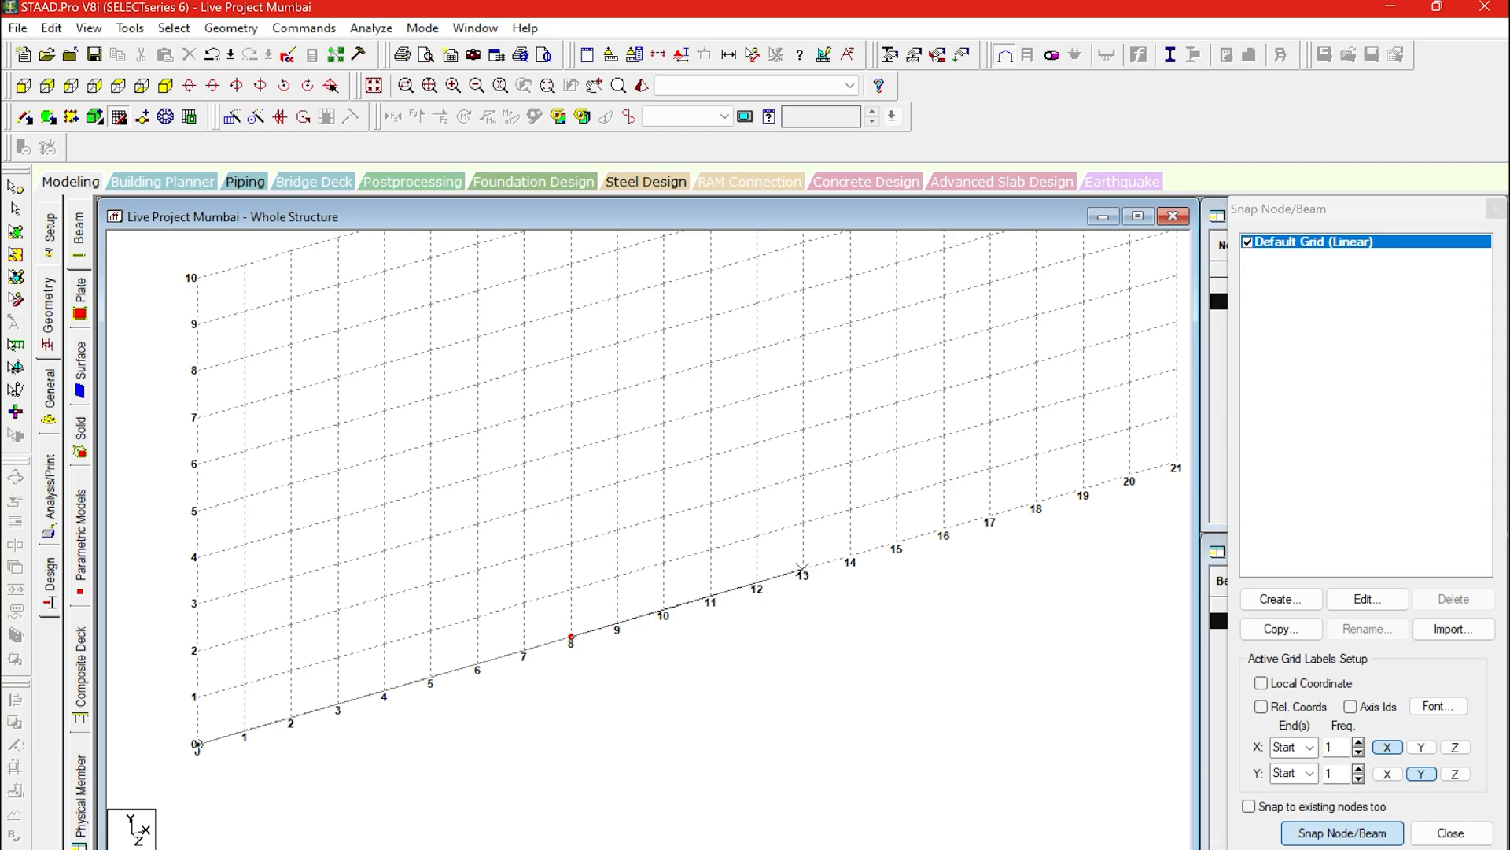
{"action": "left_click", "coordinate": [801, 567]}
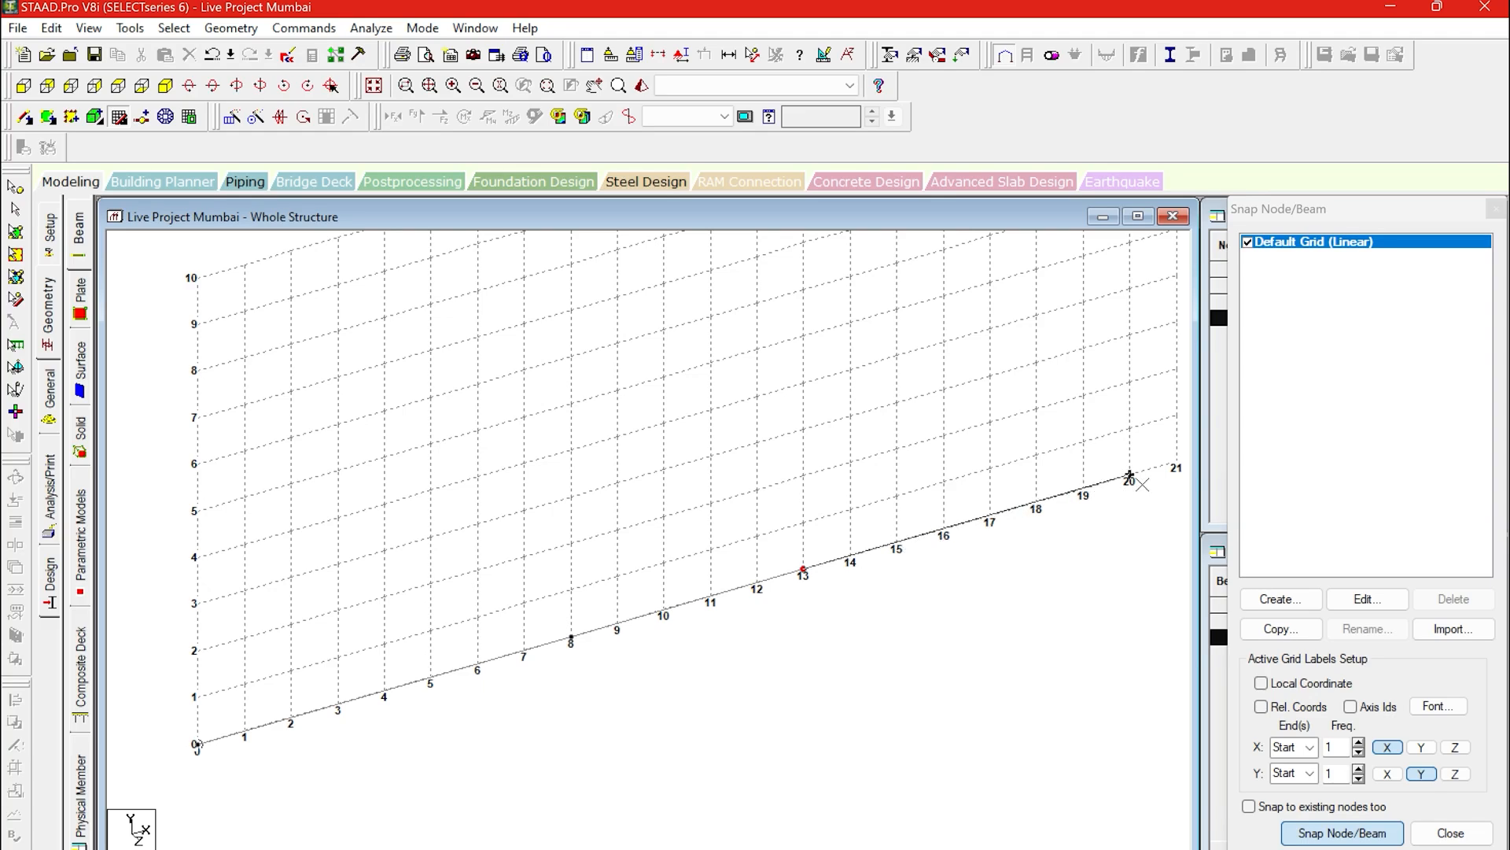
{"action": "left_click", "coordinate": [1177, 463]}
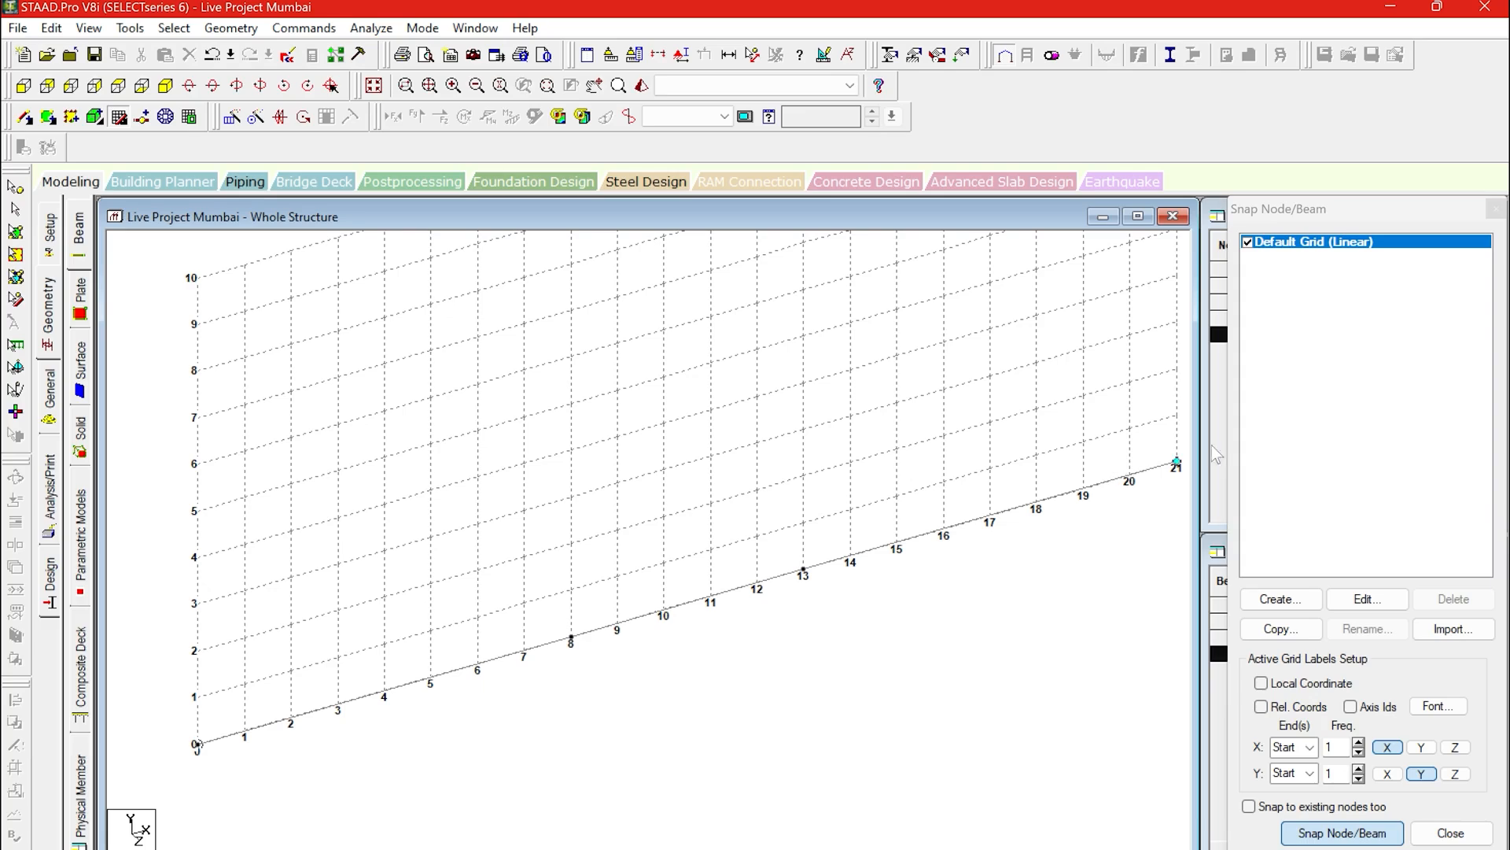
{"action": "left_click", "coordinate": [1496, 211]}
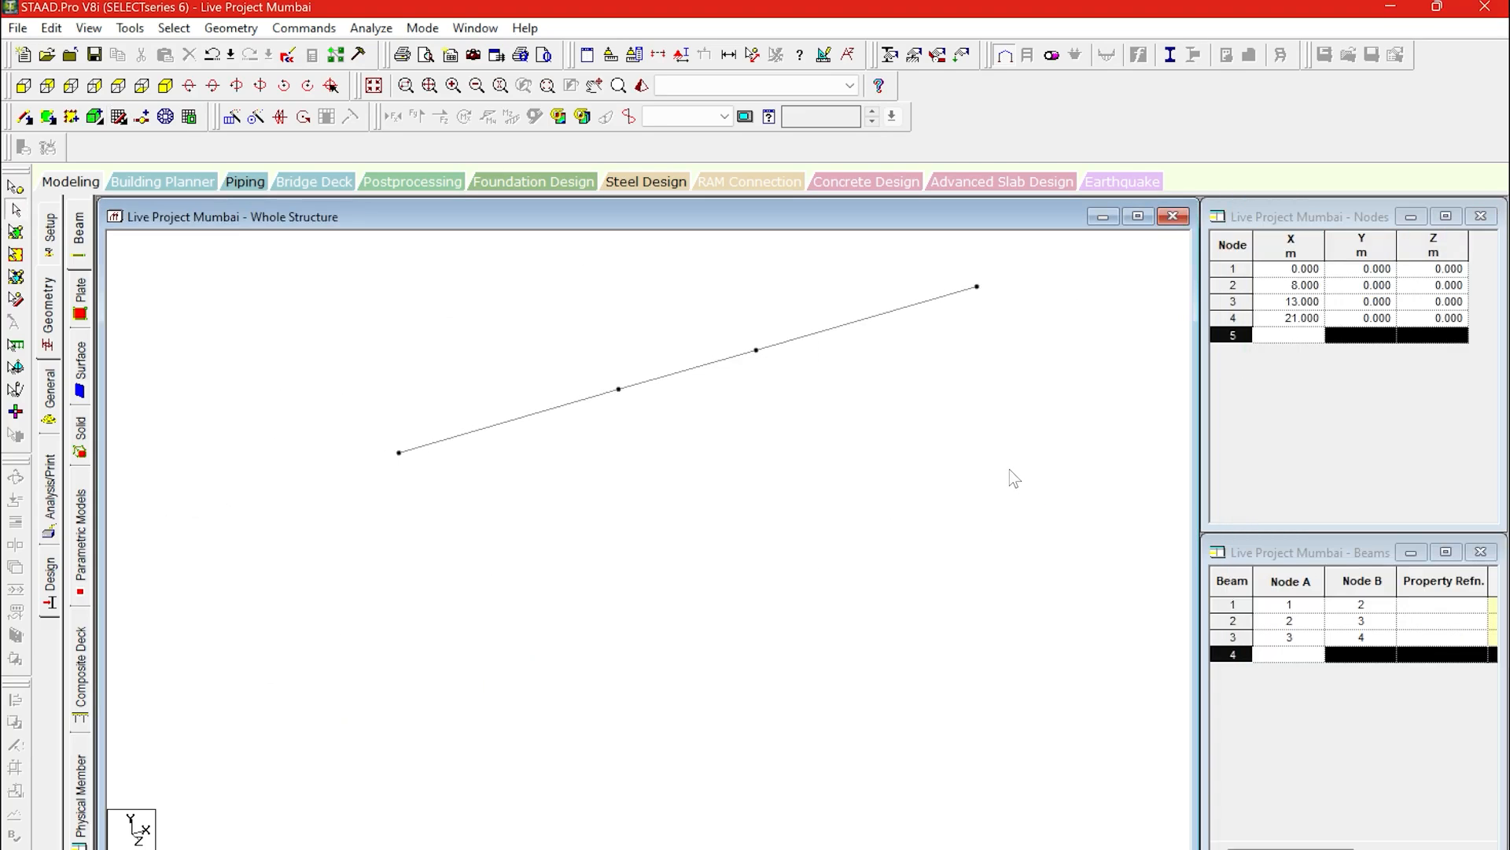
Try window selections around the beam line, including one of all its nodes, and clear the selection.
{"action": "scroll", "coordinate": [1009, 470], "scroll_direction": "down", "scroll_amount": 1}
{"action": "middle_click_drag", "start_coordinate": [1009, 470], "coordinate": [859, 527]}
{"action": "scroll", "coordinate": [859, 527], "scroll_direction": "down", "scroll_amount": 2}
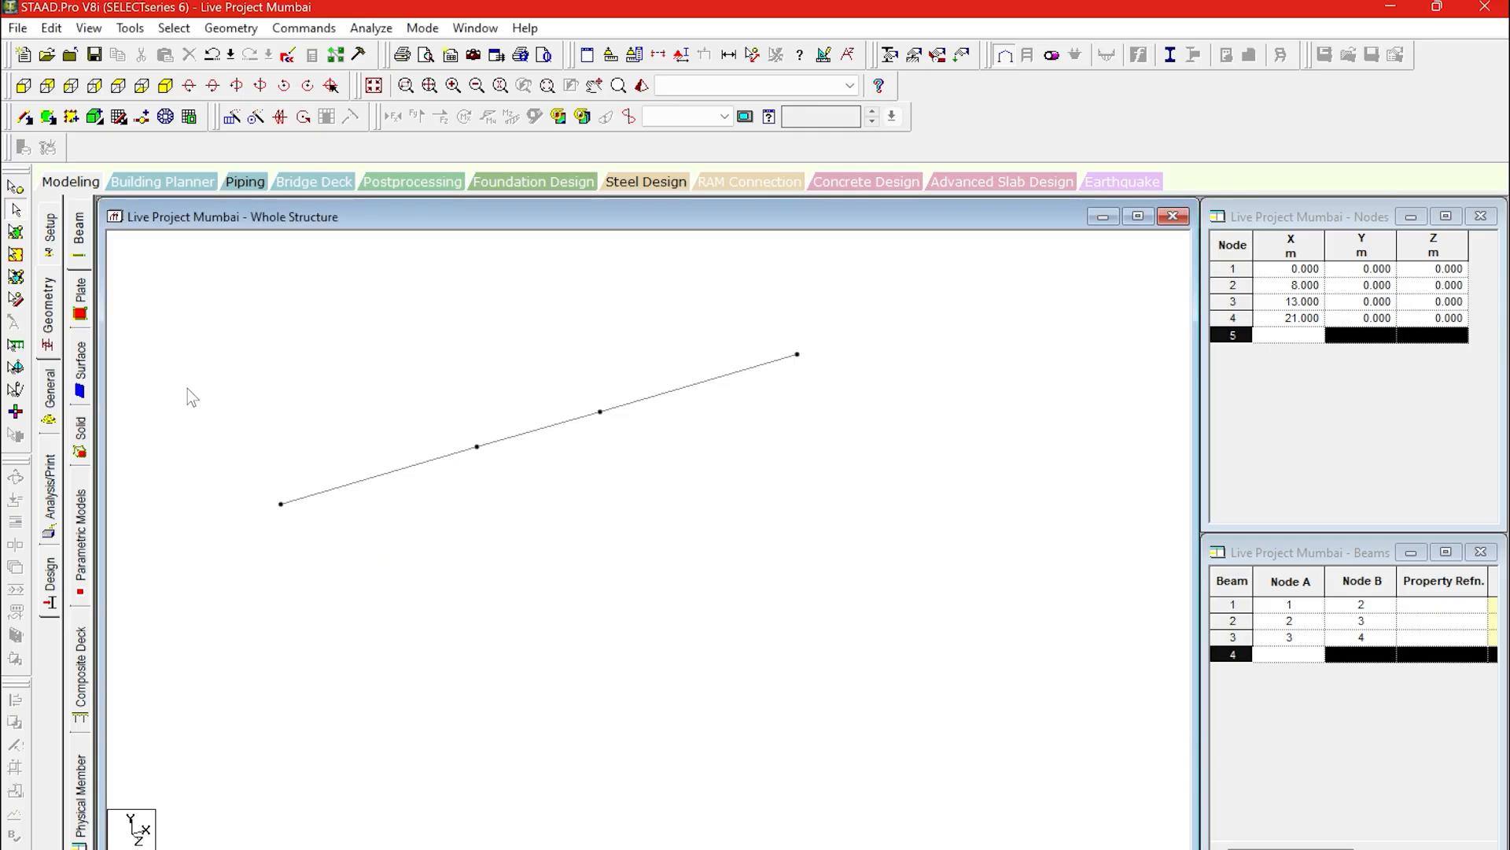
{"action": "left_click_drag", "start_coordinate": [165, 377], "coordinate": [415, 401]}
{"action": "left_click_drag", "start_coordinate": [188, 291], "coordinate": [938, 542]}
{"action": "left_click", "coordinate": [757, 517]}
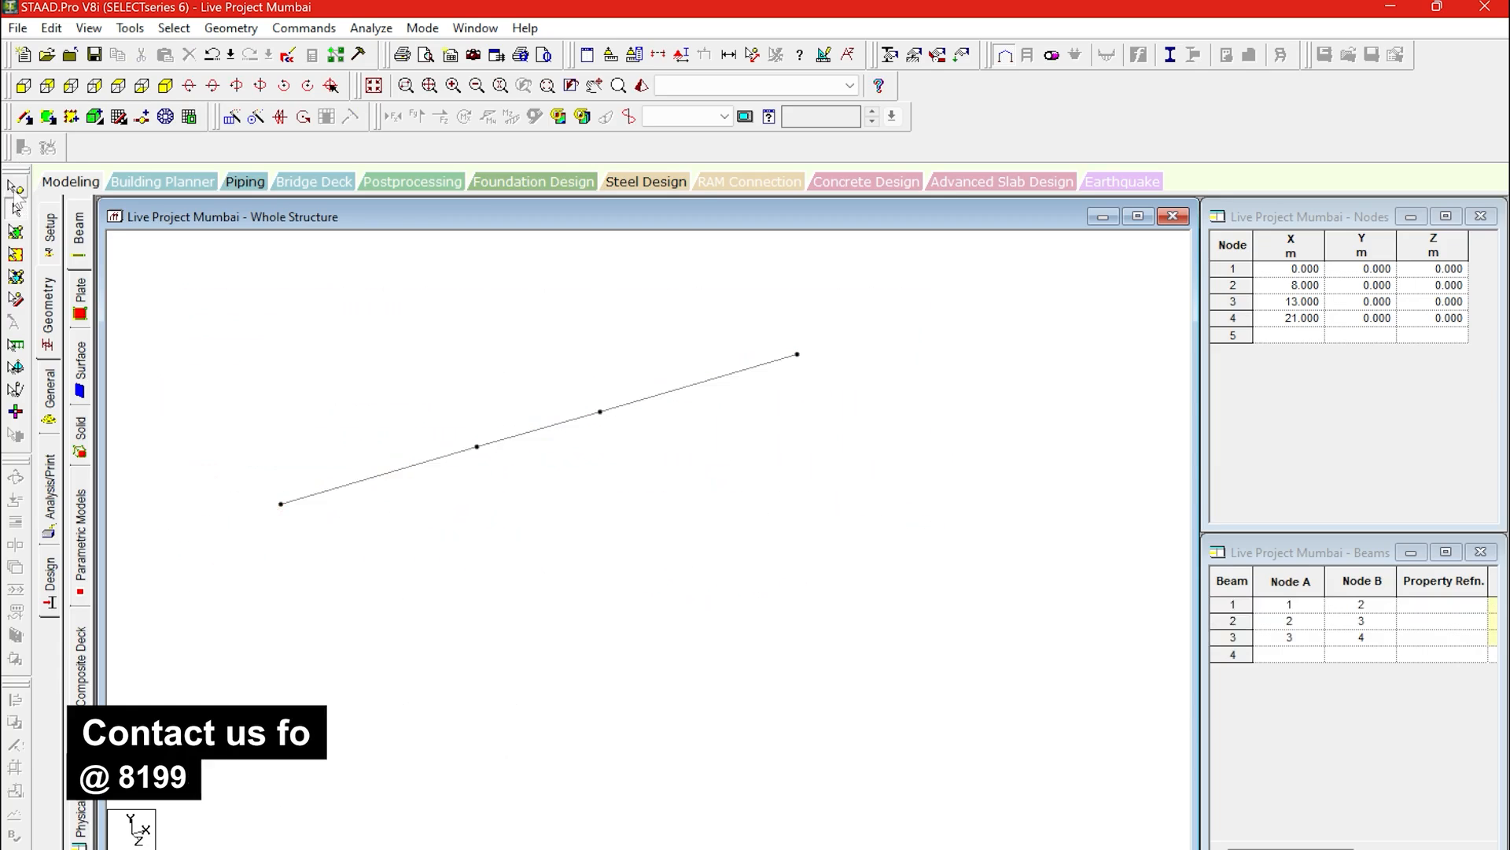
{"action": "left_click_drag", "start_coordinate": [173, 300], "coordinate": [1017, 585]}
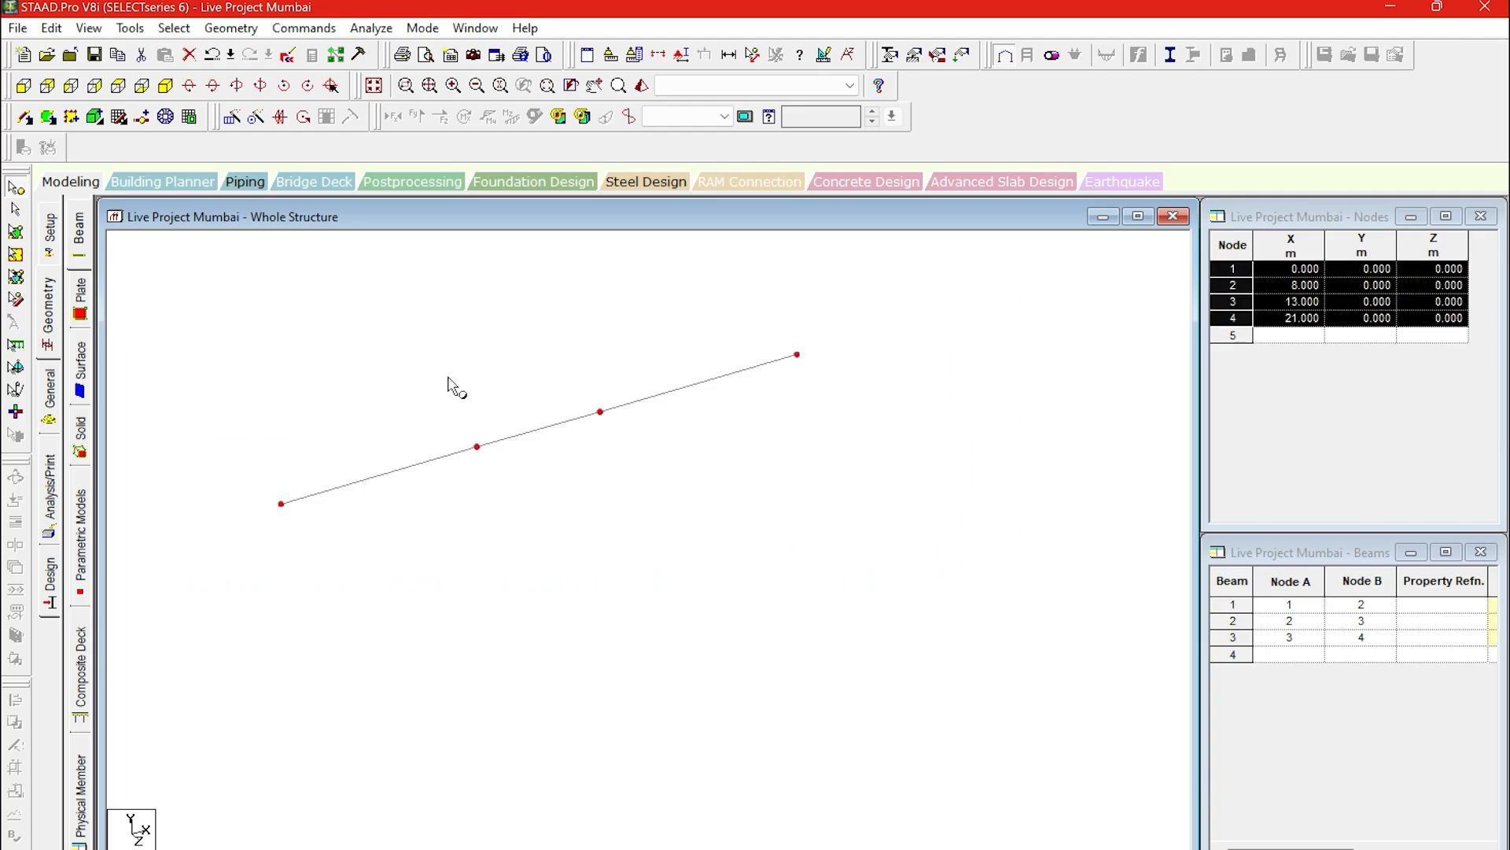
{"action": "left_click", "coordinate": [189, 286]}
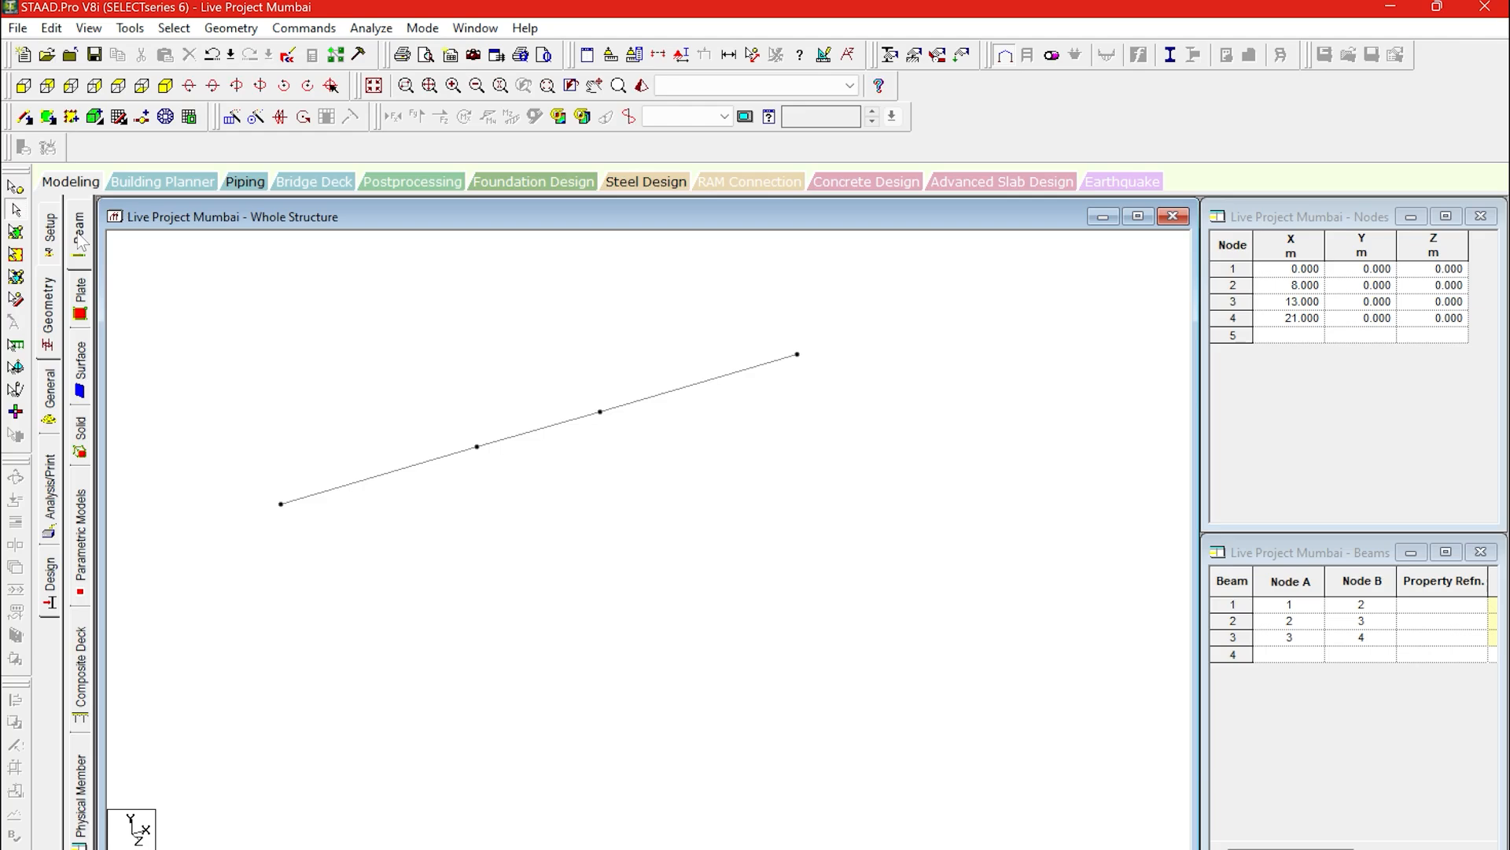
Copy the three beams with Translational Repeat in the global Z direction, using 3 steps at 5 m spacing.
{"action": "left_click_drag", "start_coordinate": [181, 294], "coordinate": [1058, 620]}
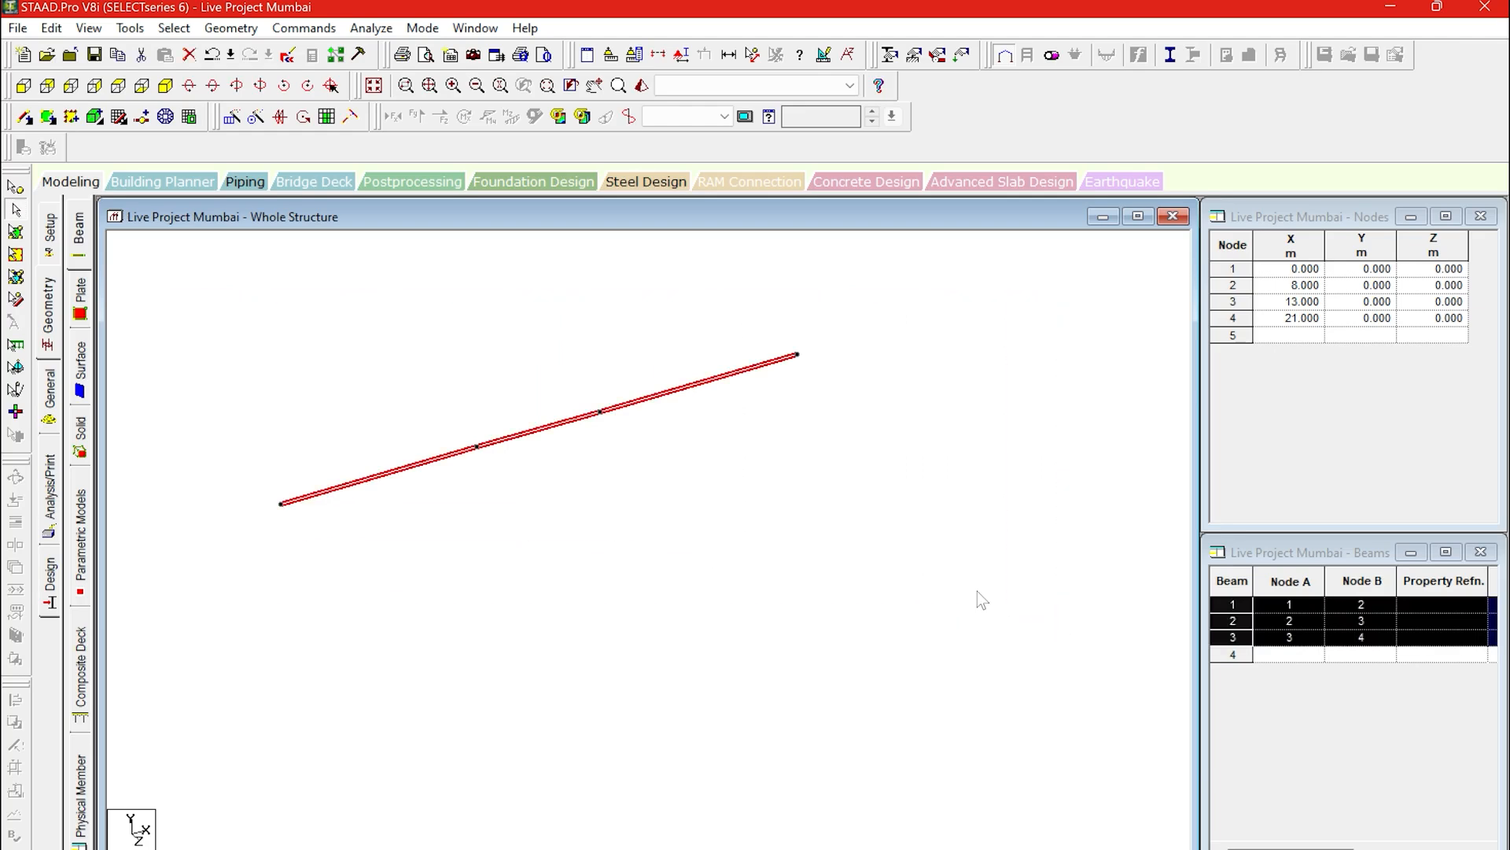
{"action": "left_click", "coordinate": [231, 120]}
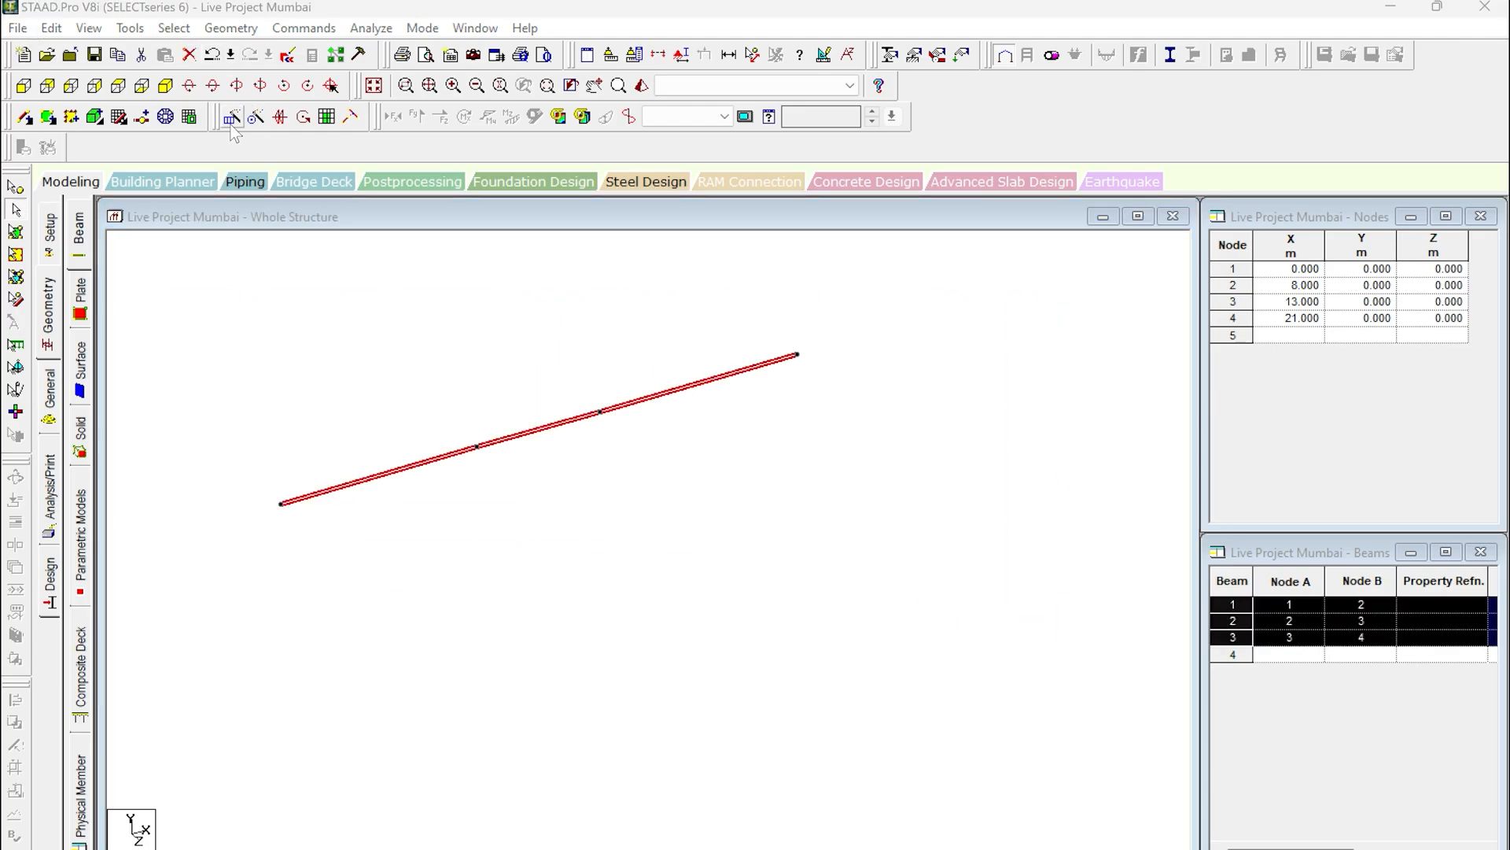
{"action": "left_click_drag", "start_coordinate": [789, 332], "coordinate": [929, 81]}
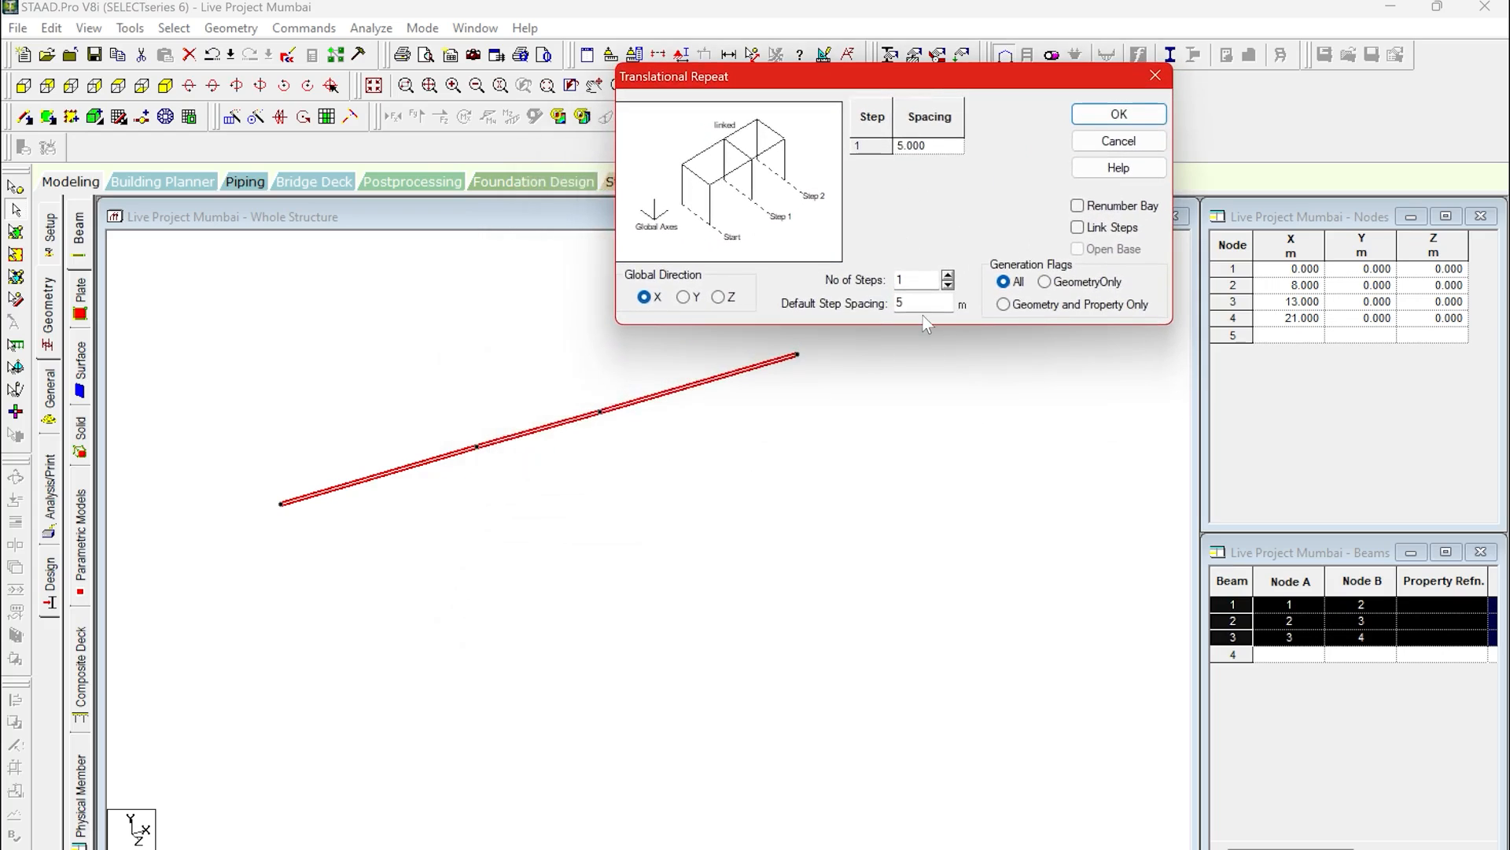
{"action": "left_click", "coordinate": [948, 275]}
{"action": "left_click", "coordinate": [948, 275]}
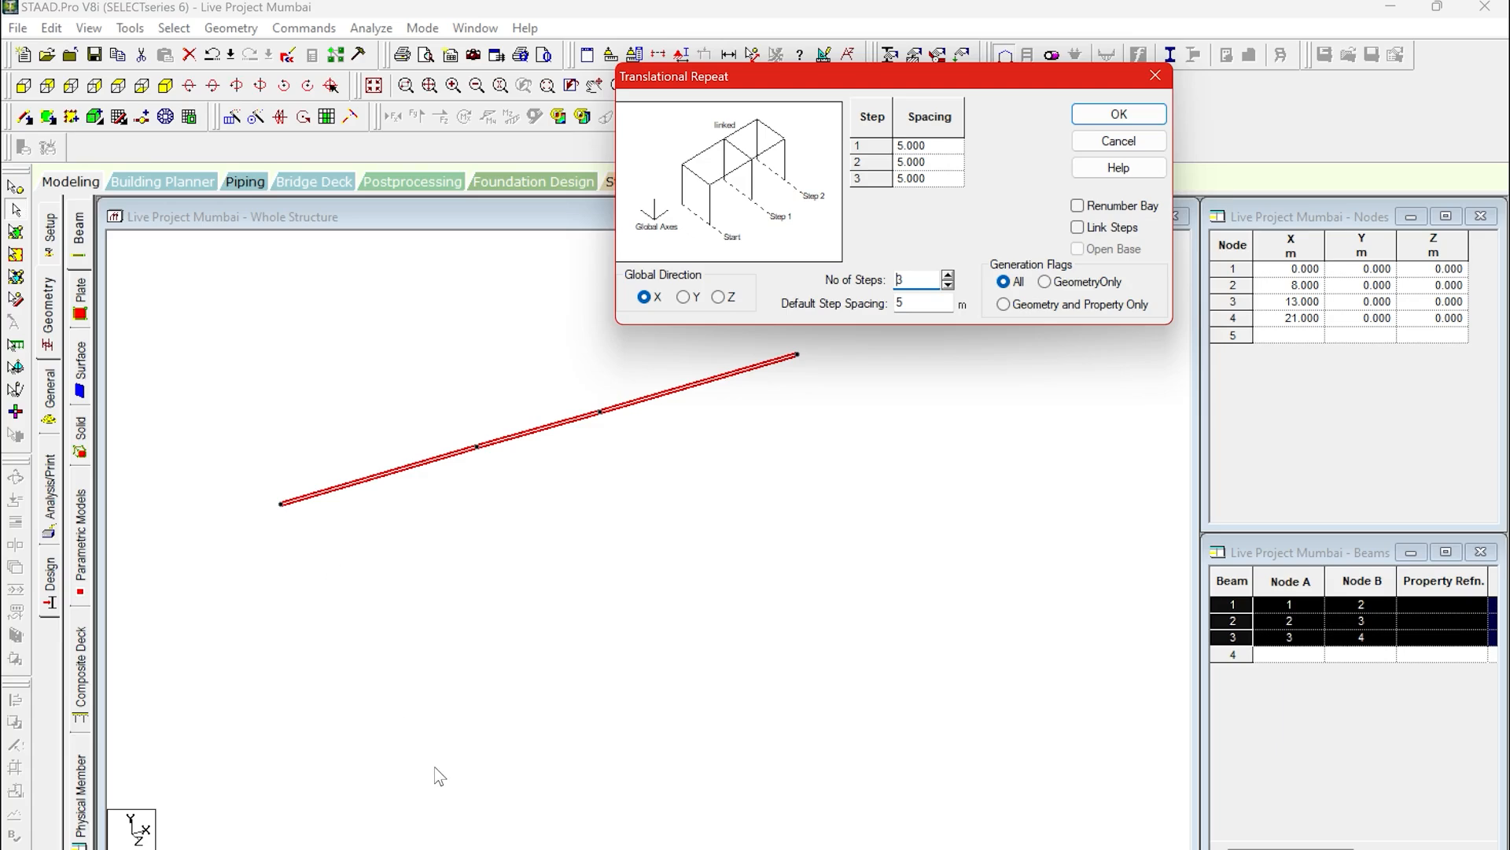
{"action": "left_click", "coordinate": [720, 299]}
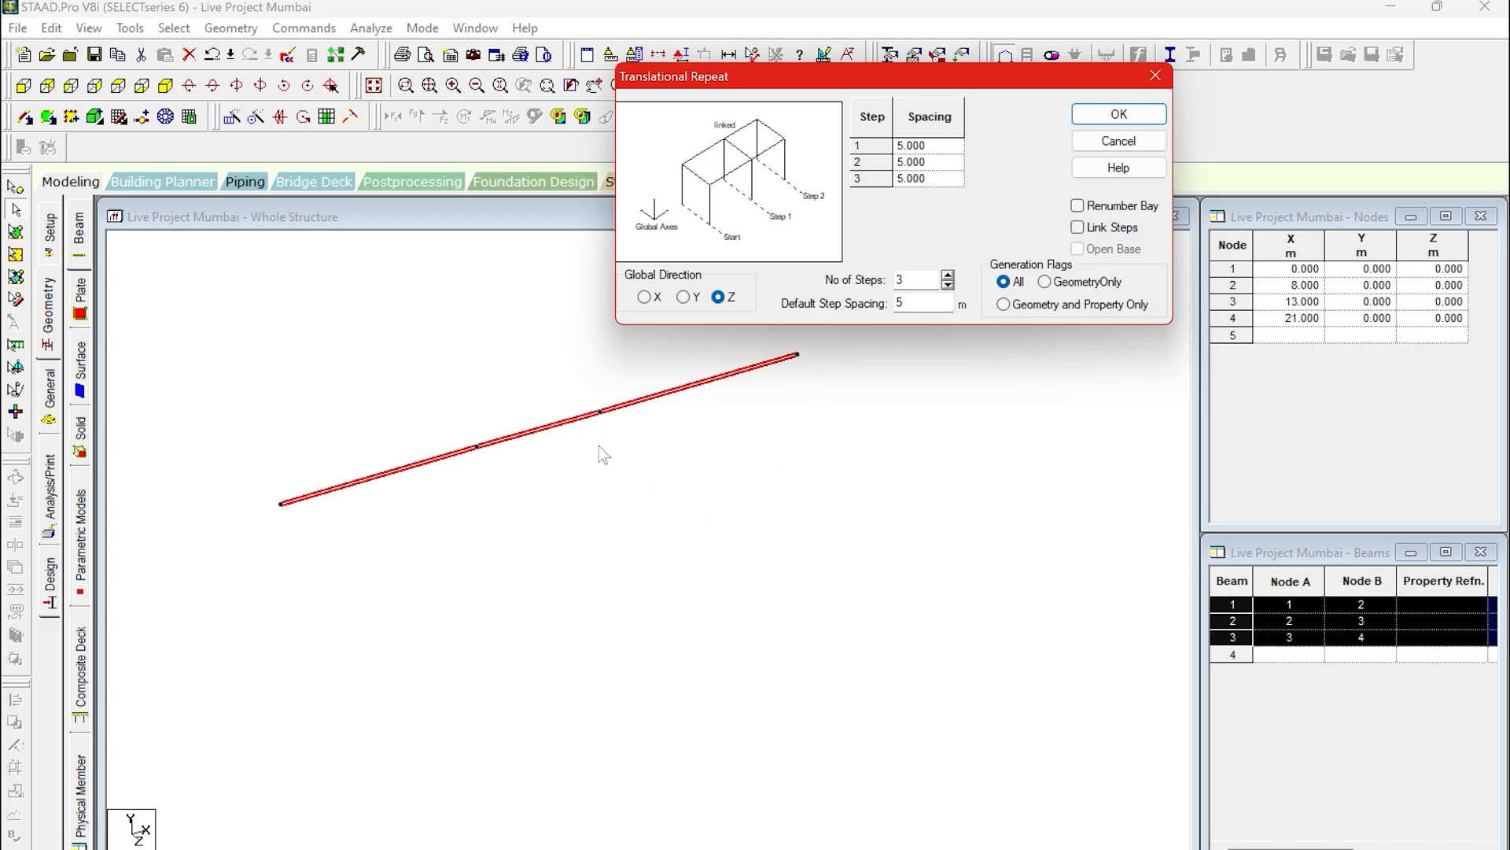
{"action": "left_click", "coordinate": [1116, 119]}
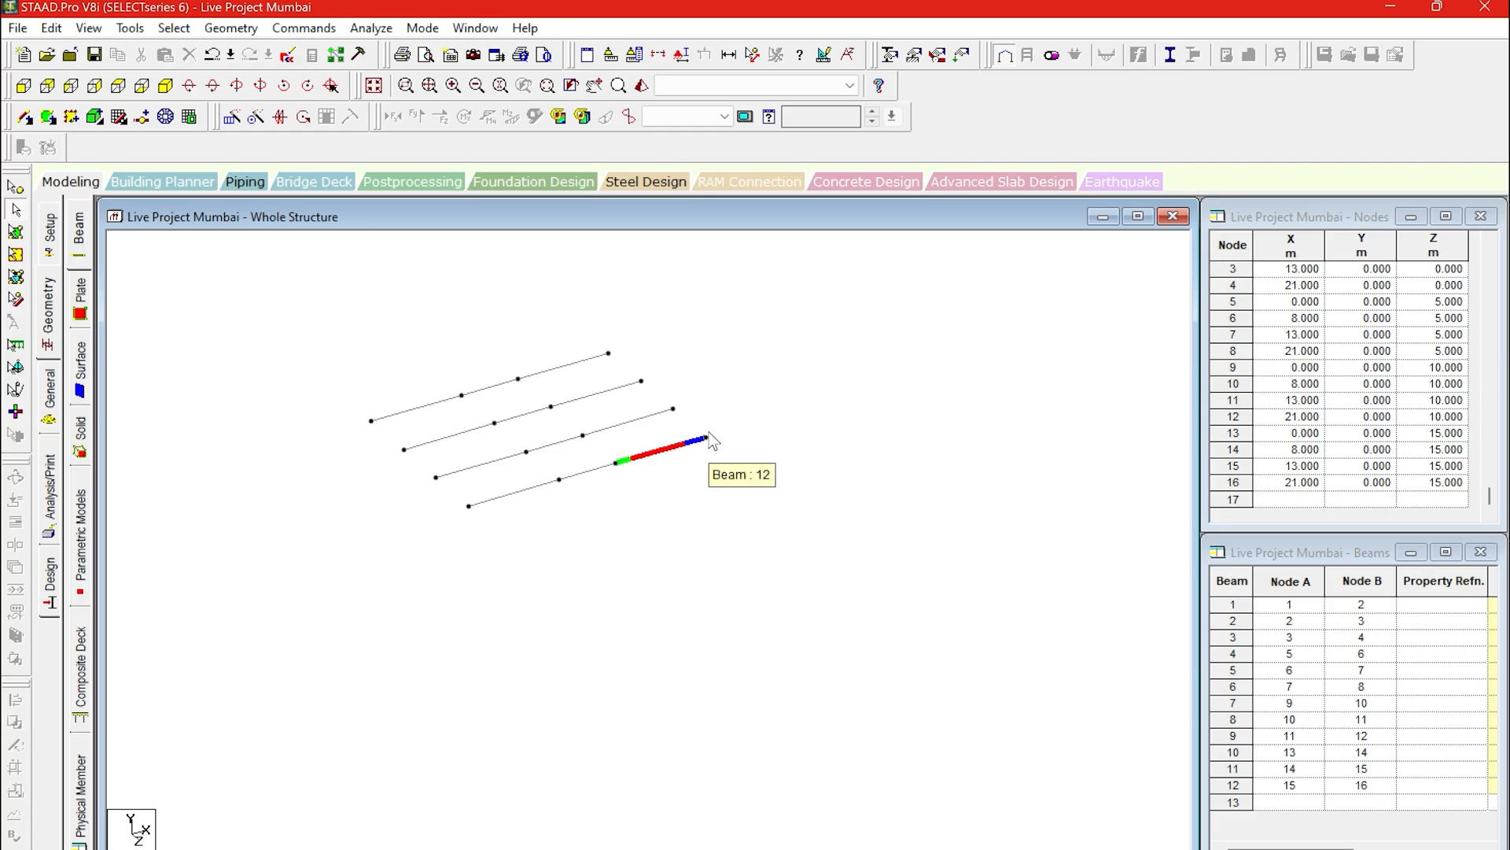
Select all beams in the four parallel lines and show the snap node/beam grid.
{"action": "middle_click_drag", "start_coordinate": [755, 568], "coordinate": [787, 652]}
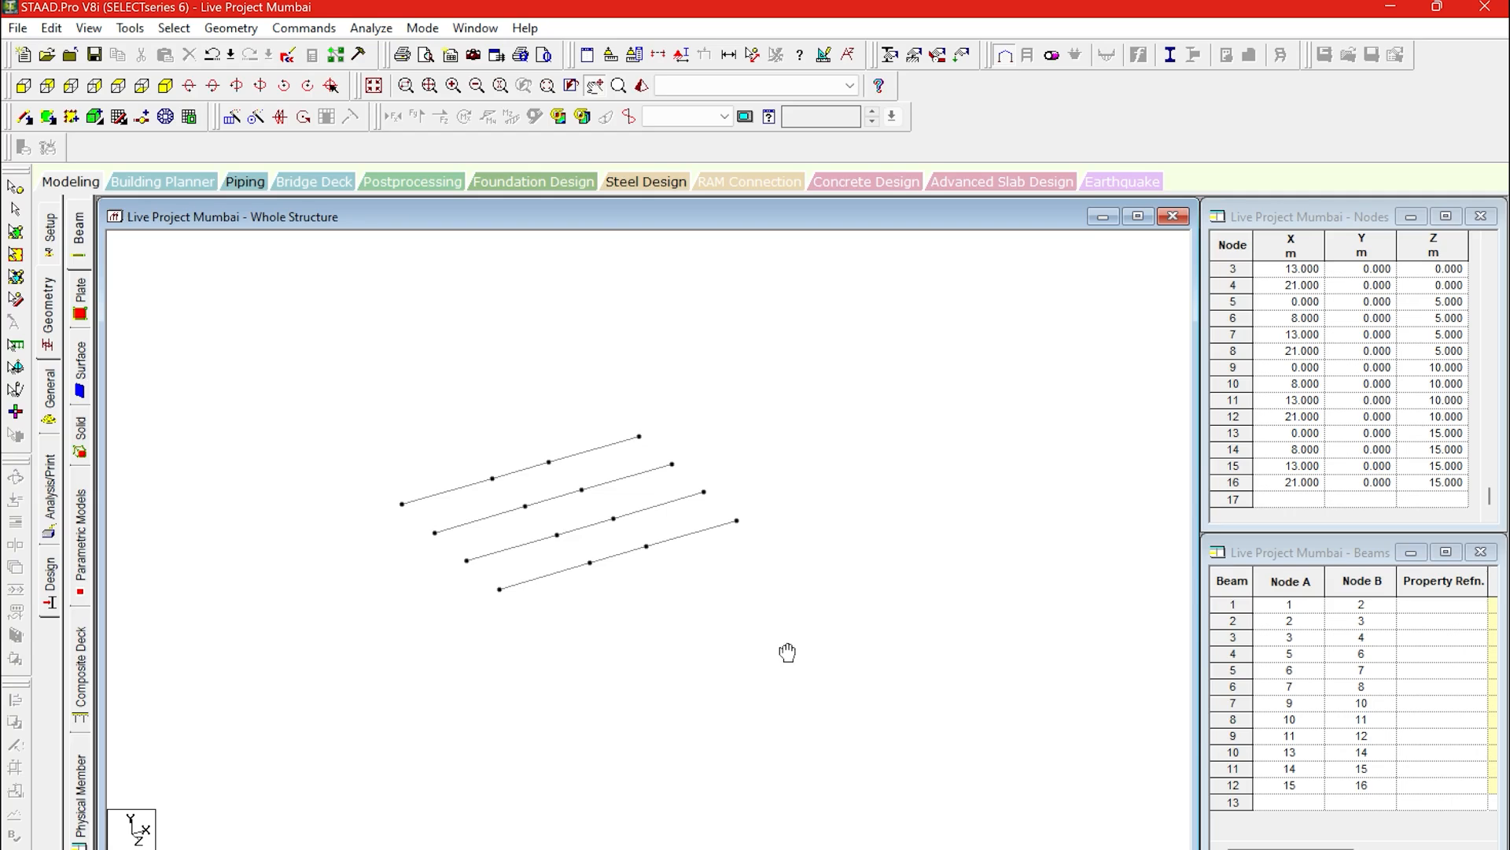
{"action": "left_click_drag", "start_coordinate": [280, 354], "coordinate": [931, 741]}
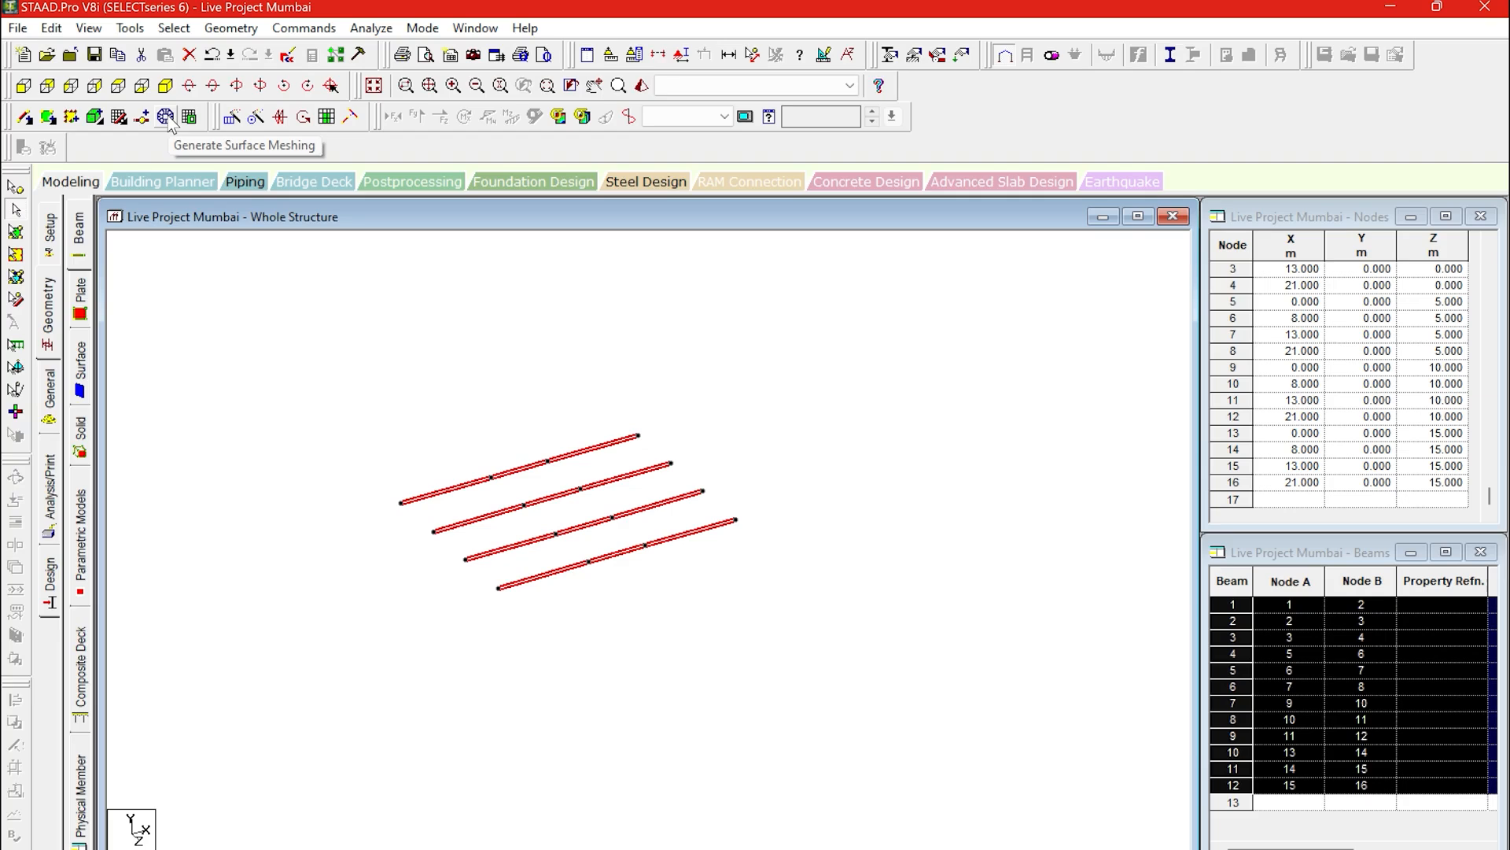
{"action": "left_click", "coordinate": [120, 118]}
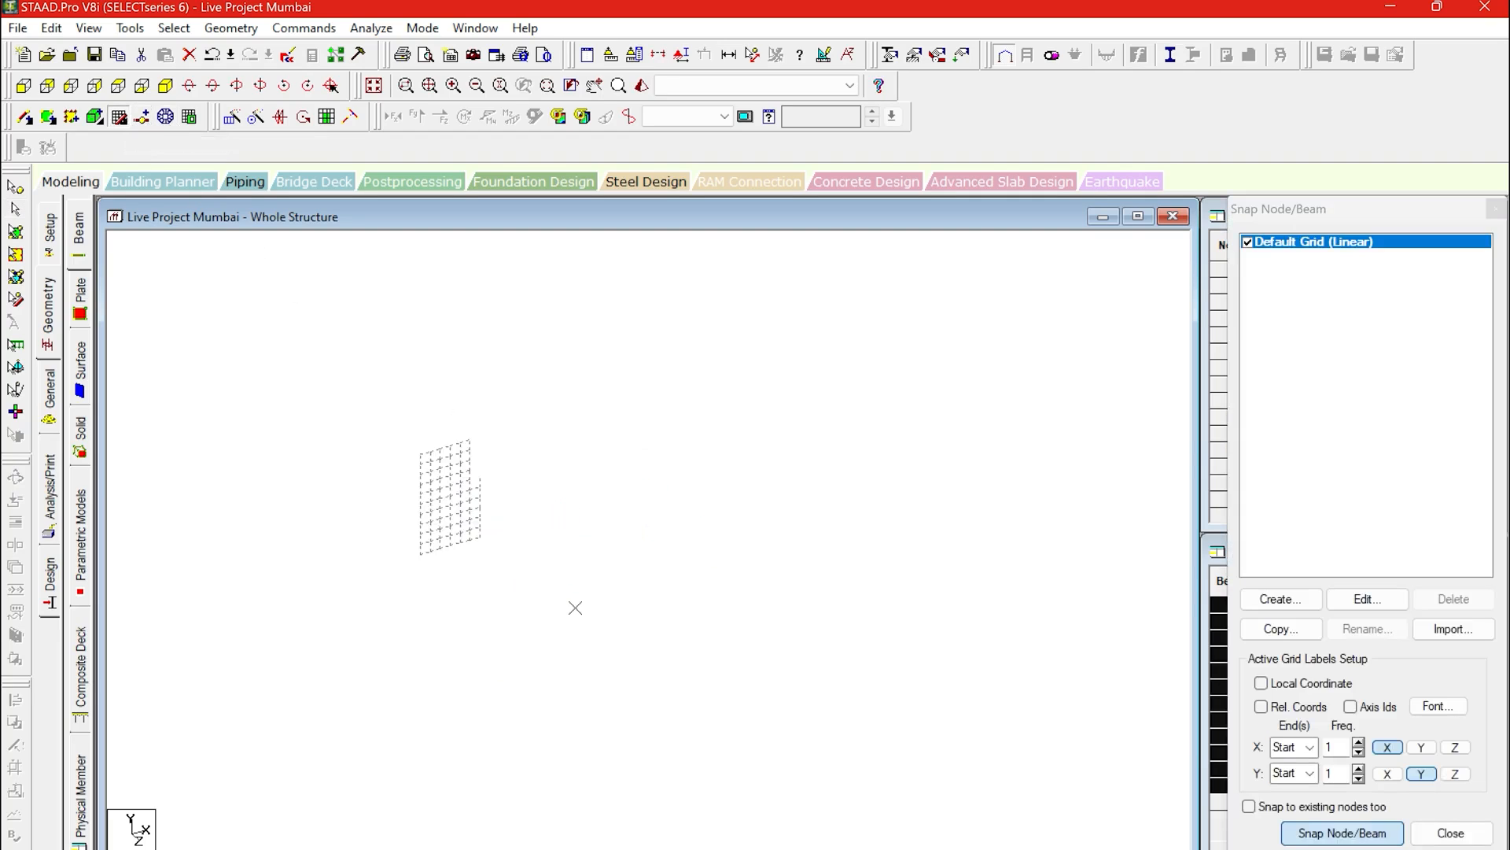
{"action": "scroll", "coordinate": [575, 608], "scroll_direction": "up", "scroll_amount": 8}
{"action": "middle_click_drag", "start_coordinate": [575, 607], "coordinate": [581, 572]}
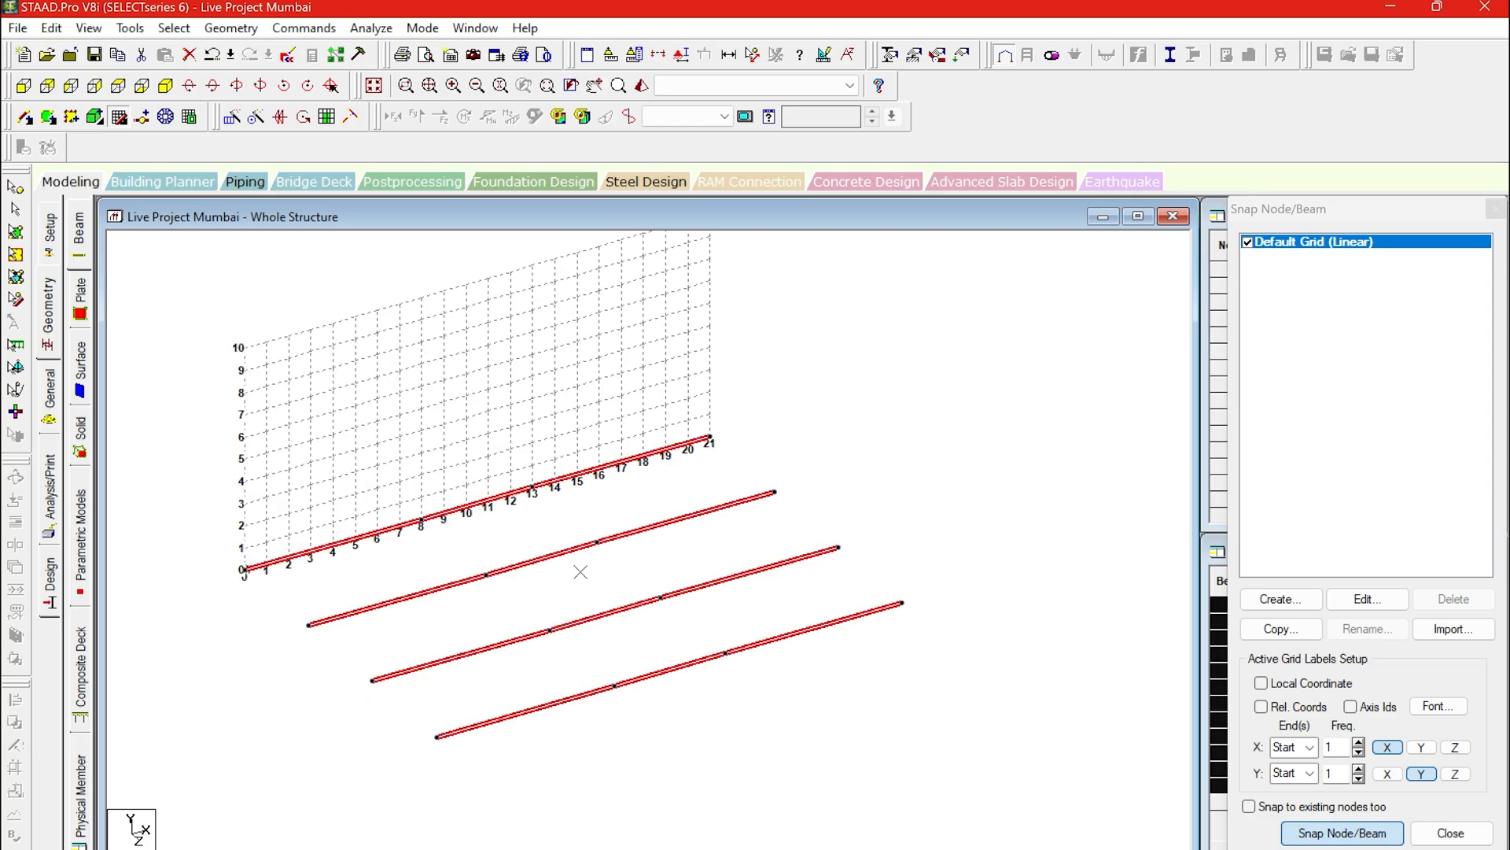
Repeat the selected beams in the global Y direction with 7 linked steps at 3 m spacing, accepting the auto save.
{"action": "left_click", "coordinate": [232, 118]}
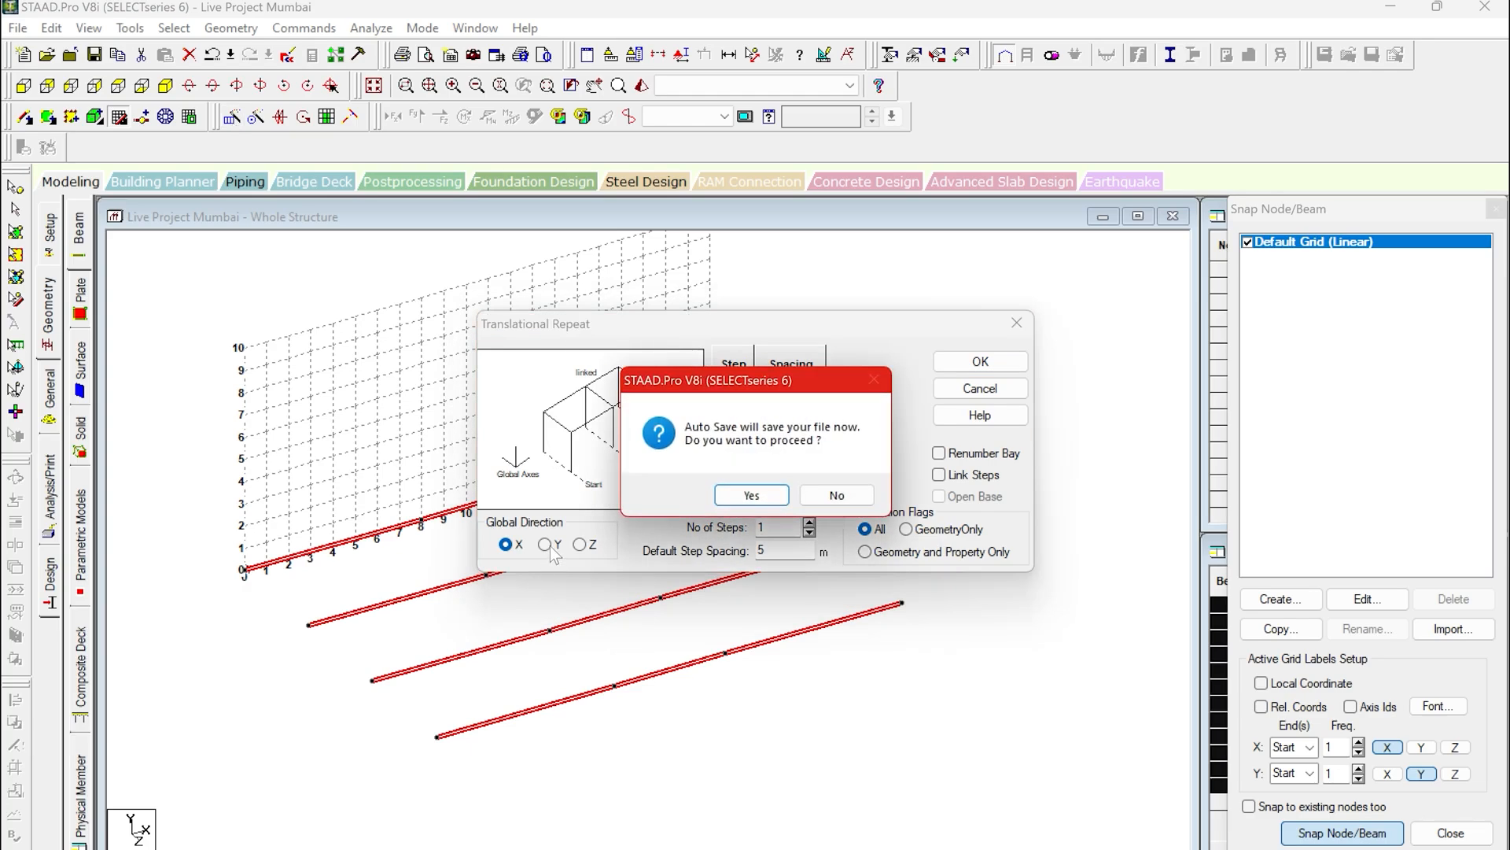
{"action": "left_click", "coordinate": [752, 495]}
{"action": "left_click", "coordinate": [631, 484]}
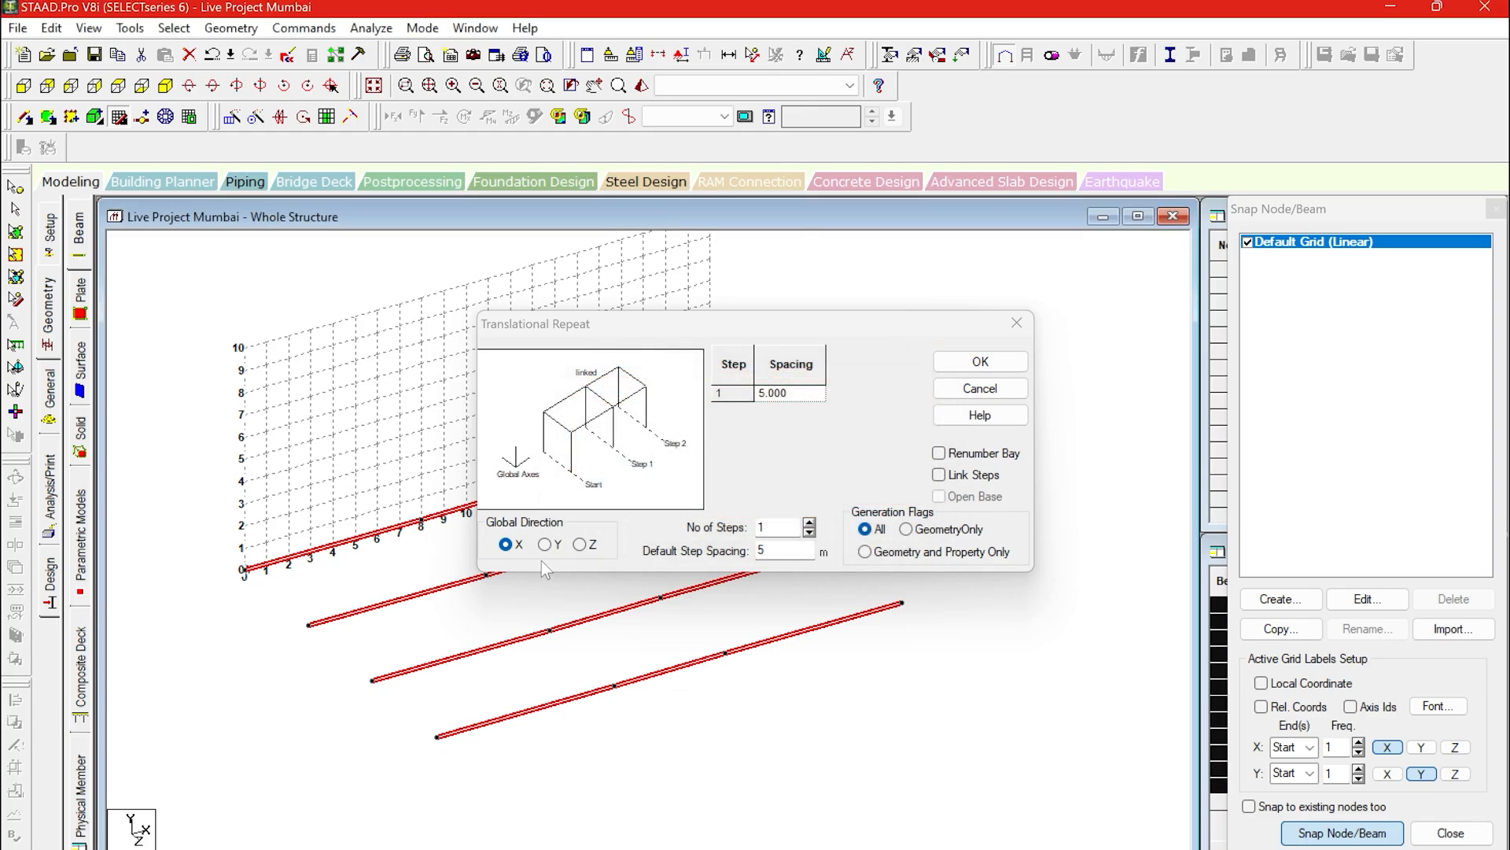
{"action": "left_click", "coordinate": [545, 545]}
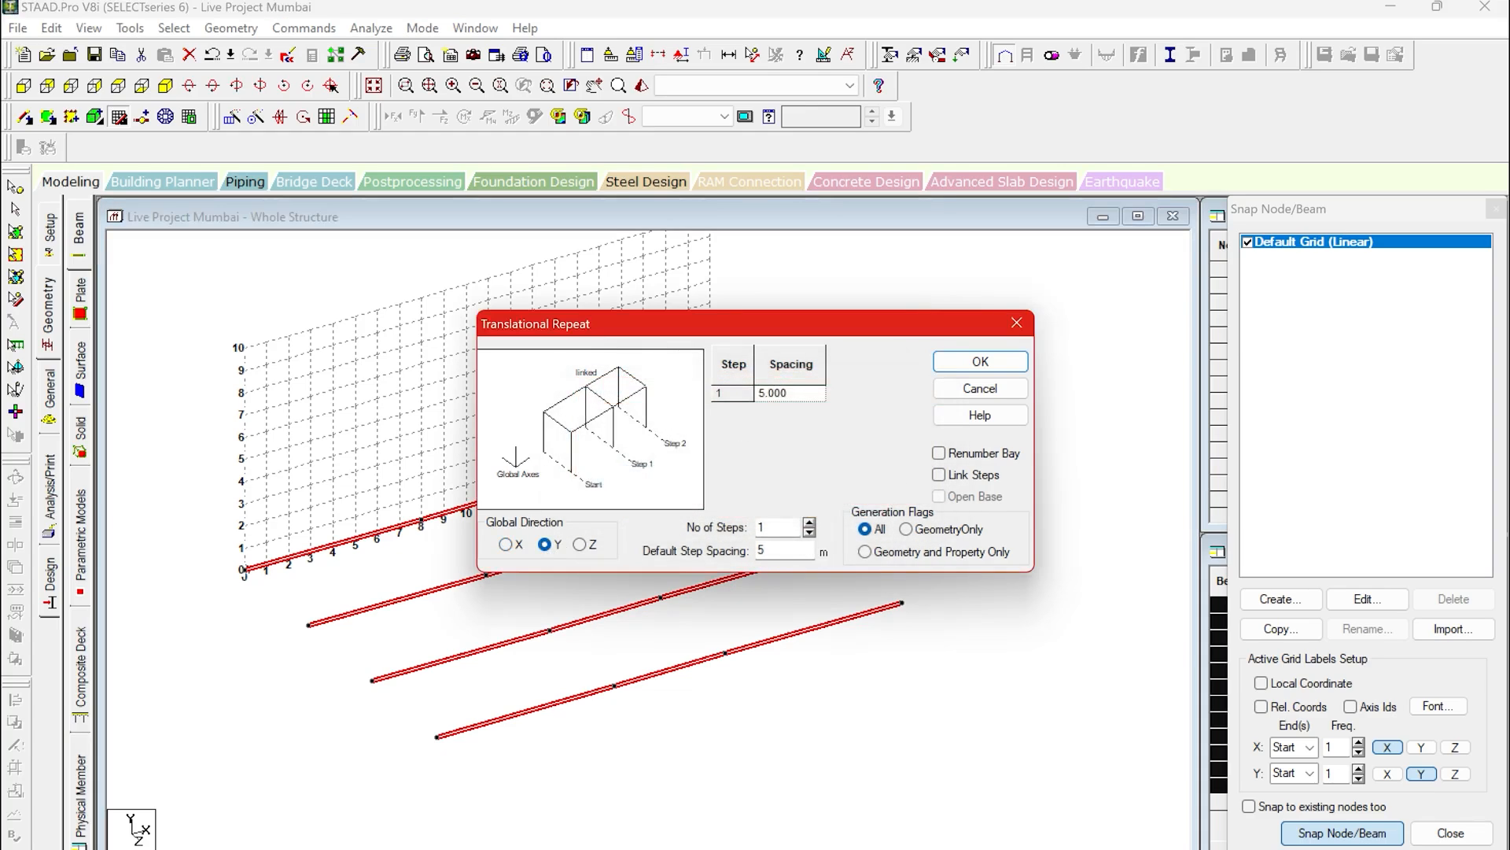
{"action": "left_click", "coordinate": [781, 527]}
{"action": "type", "text": "22"}
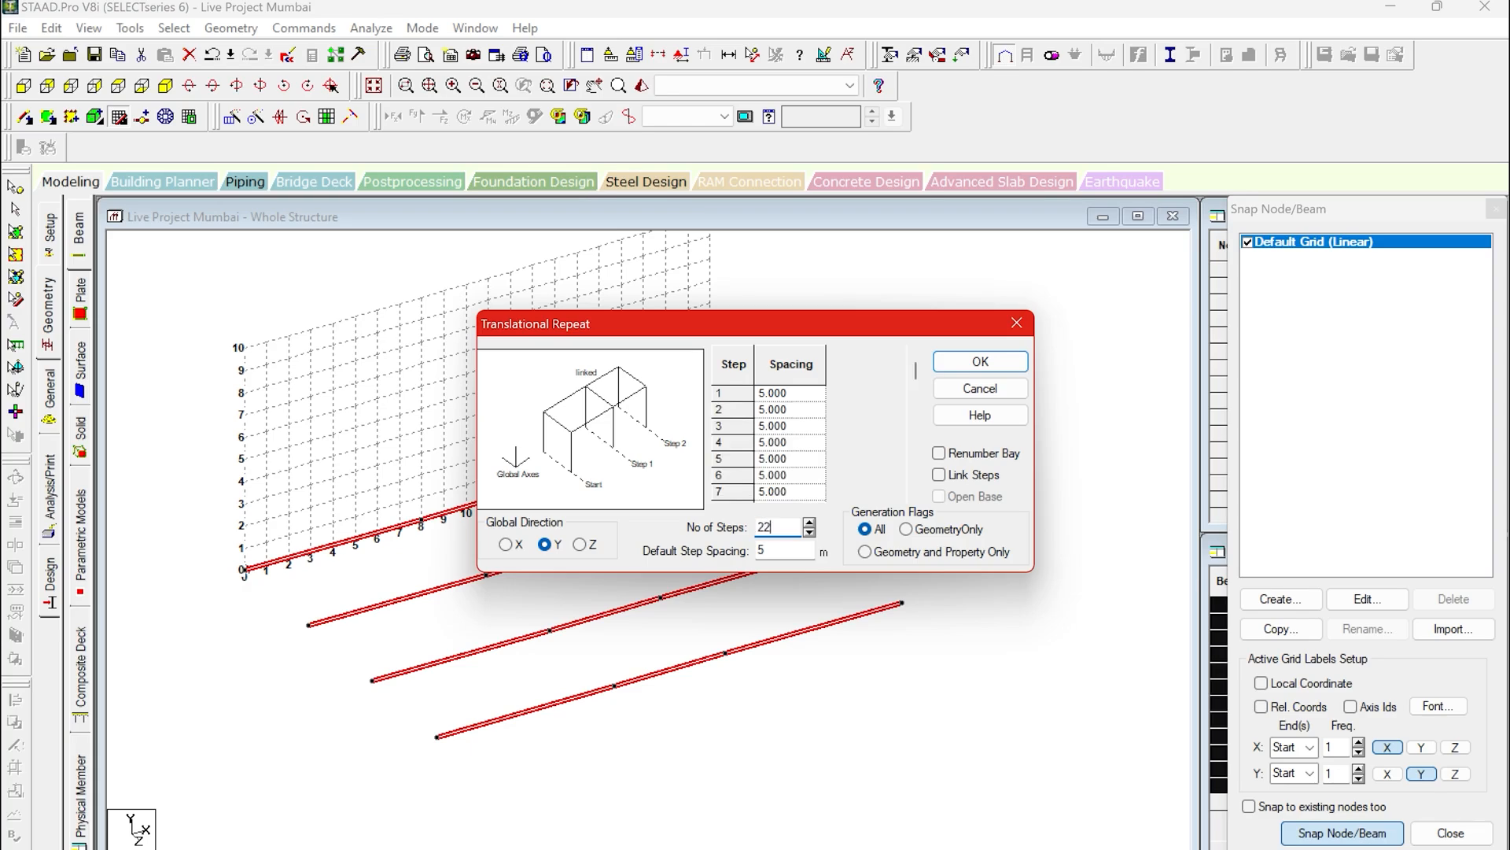
{"action": "key", "text": "Tab"}
{"action": "type", "text": "3"}
{"action": "left_click_drag", "start_coordinate": [775, 528], "coordinate": [733, 527]}
{"action": "type", "text": "7"}
{"action": "left_click", "coordinate": [899, 446]}
{"action": "left_click", "coordinate": [993, 476]}
{"action": "left_click", "coordinate": [981, 362]}
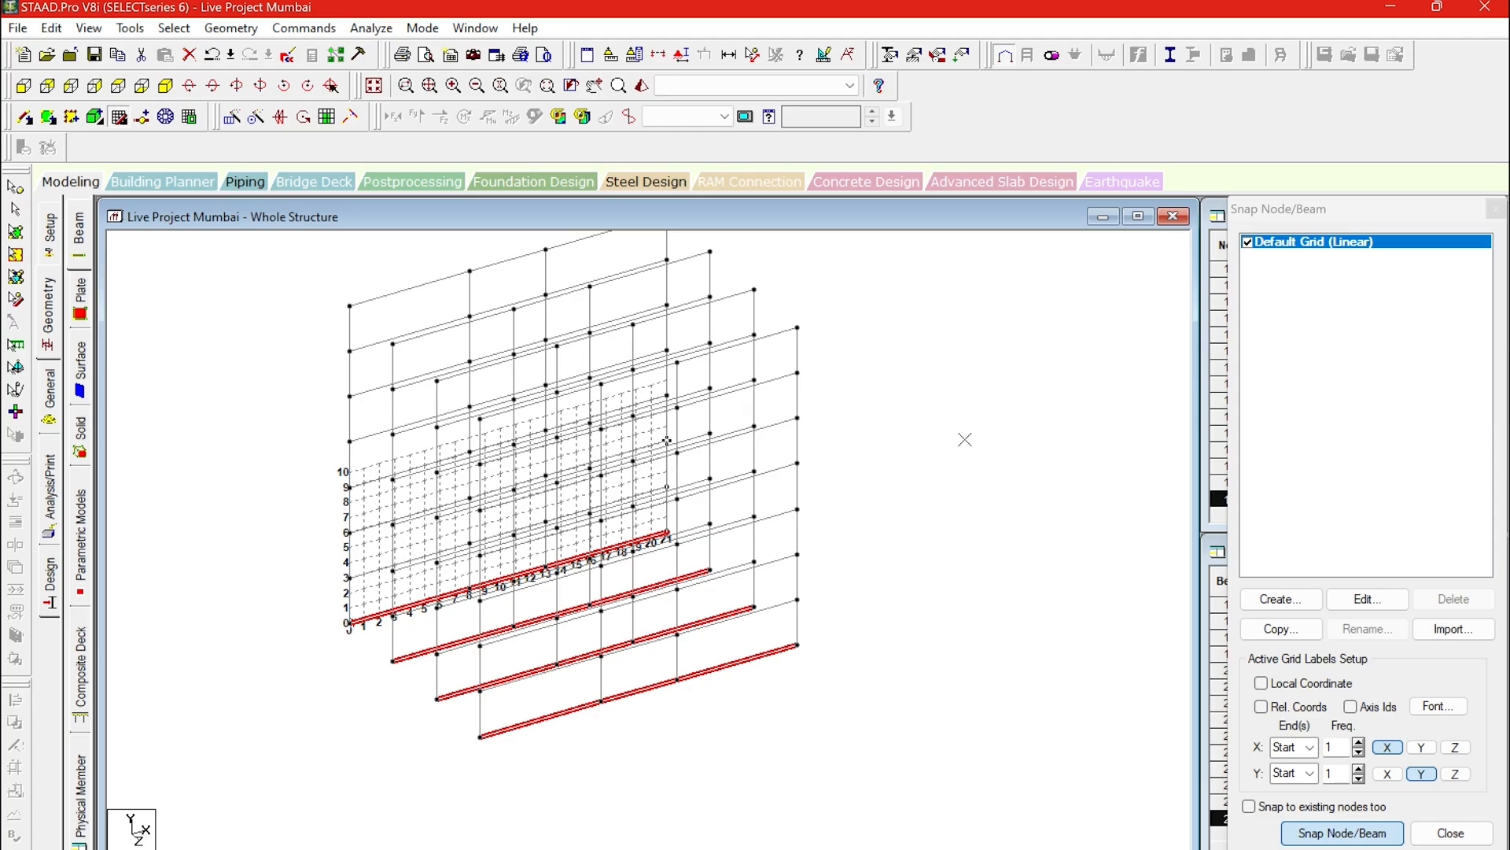
Show the frame in front elevation in the X-Y plane and stop snapping beams.
{"action": "left_click", "coordinate": [1285, 207]}
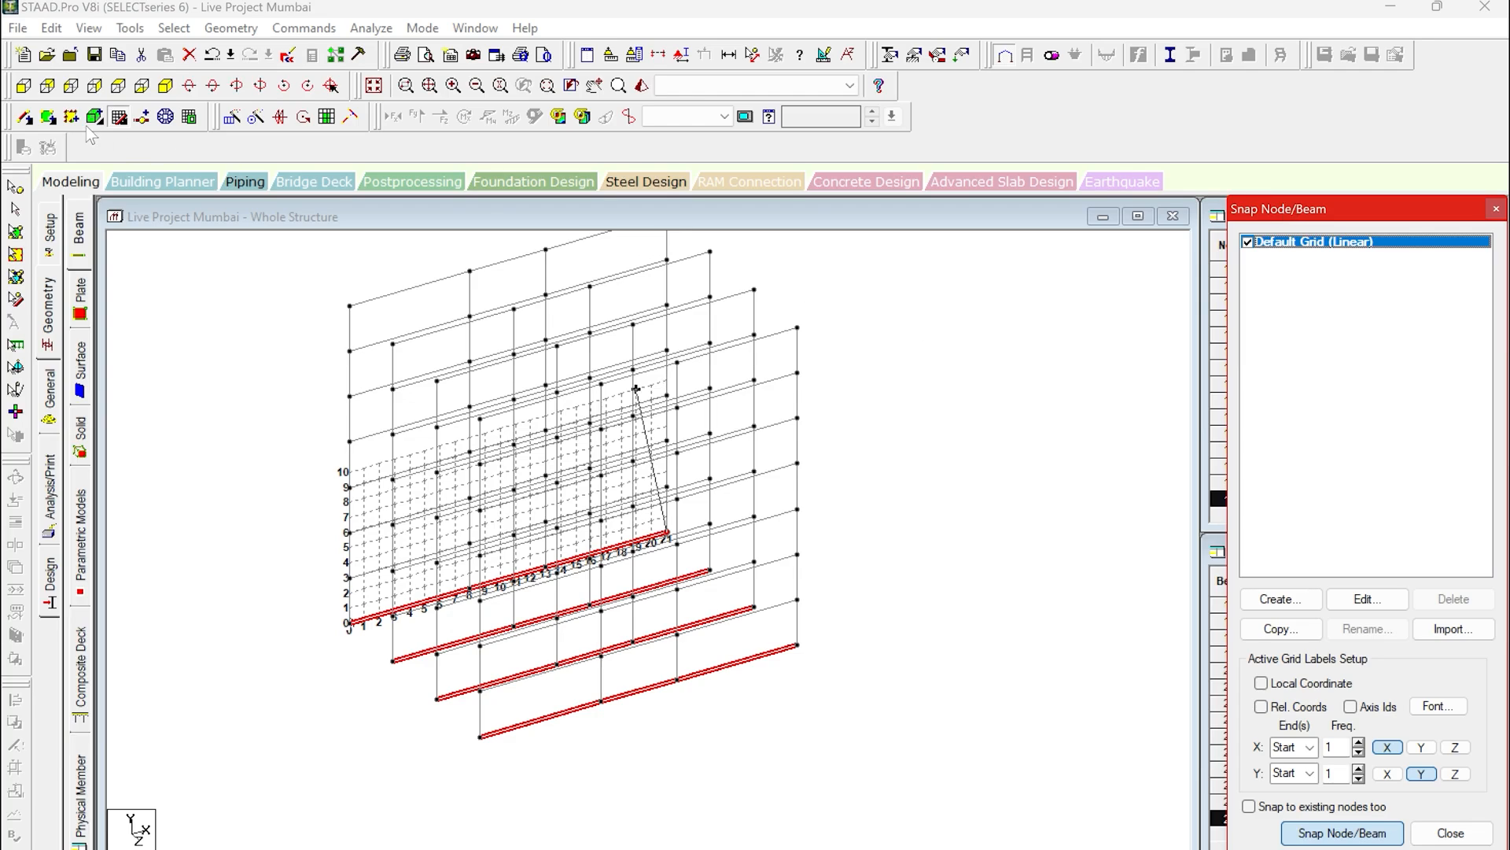
{"action": "left_click", "coordinate": [23, 85]}
{"action": "key", "text": "Escape"}
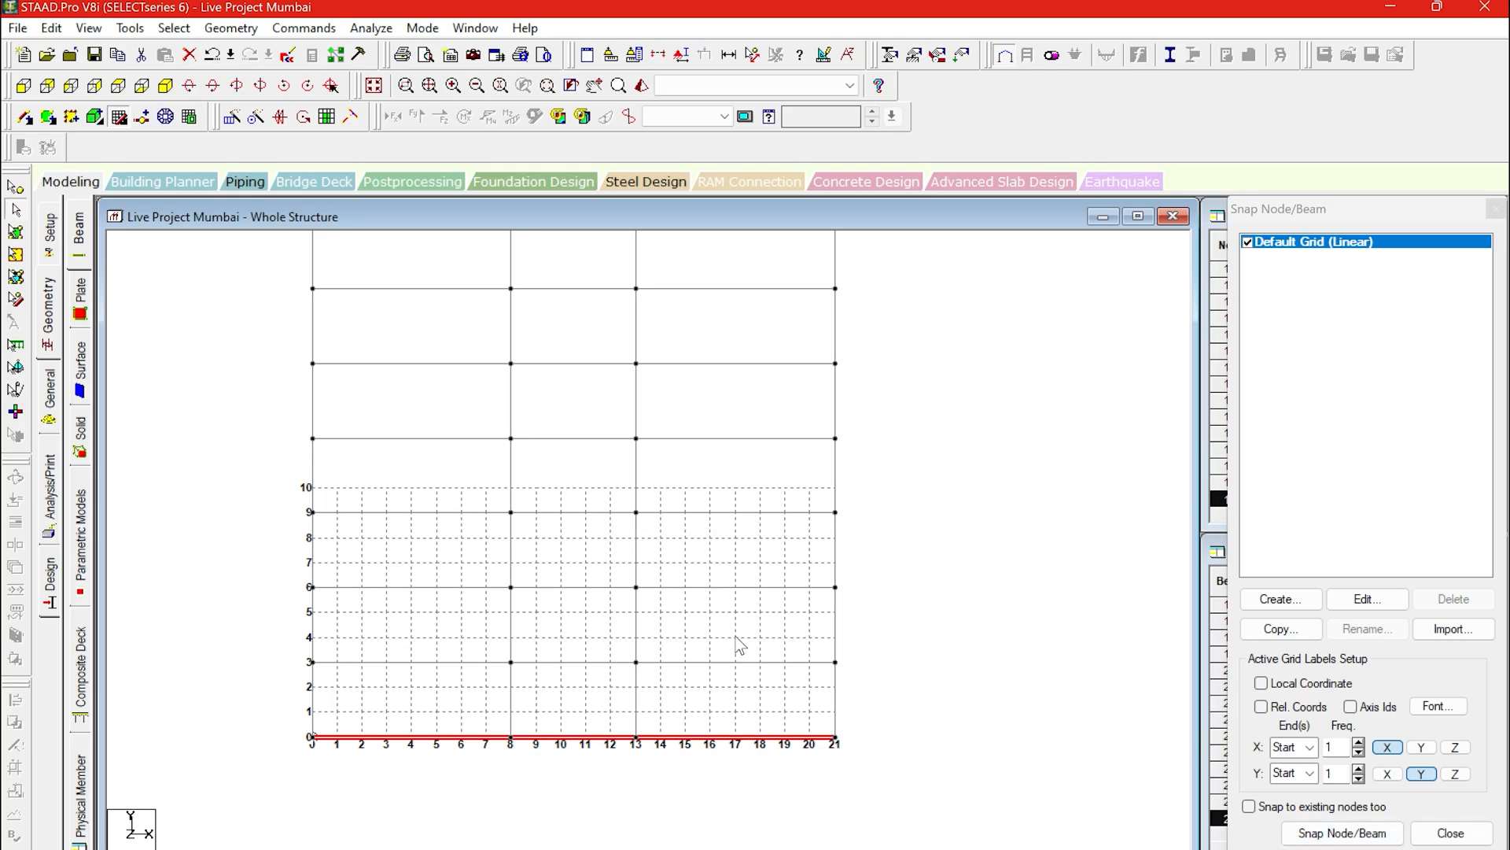
{"action": "left_click", "coordinate": [368, 812]}
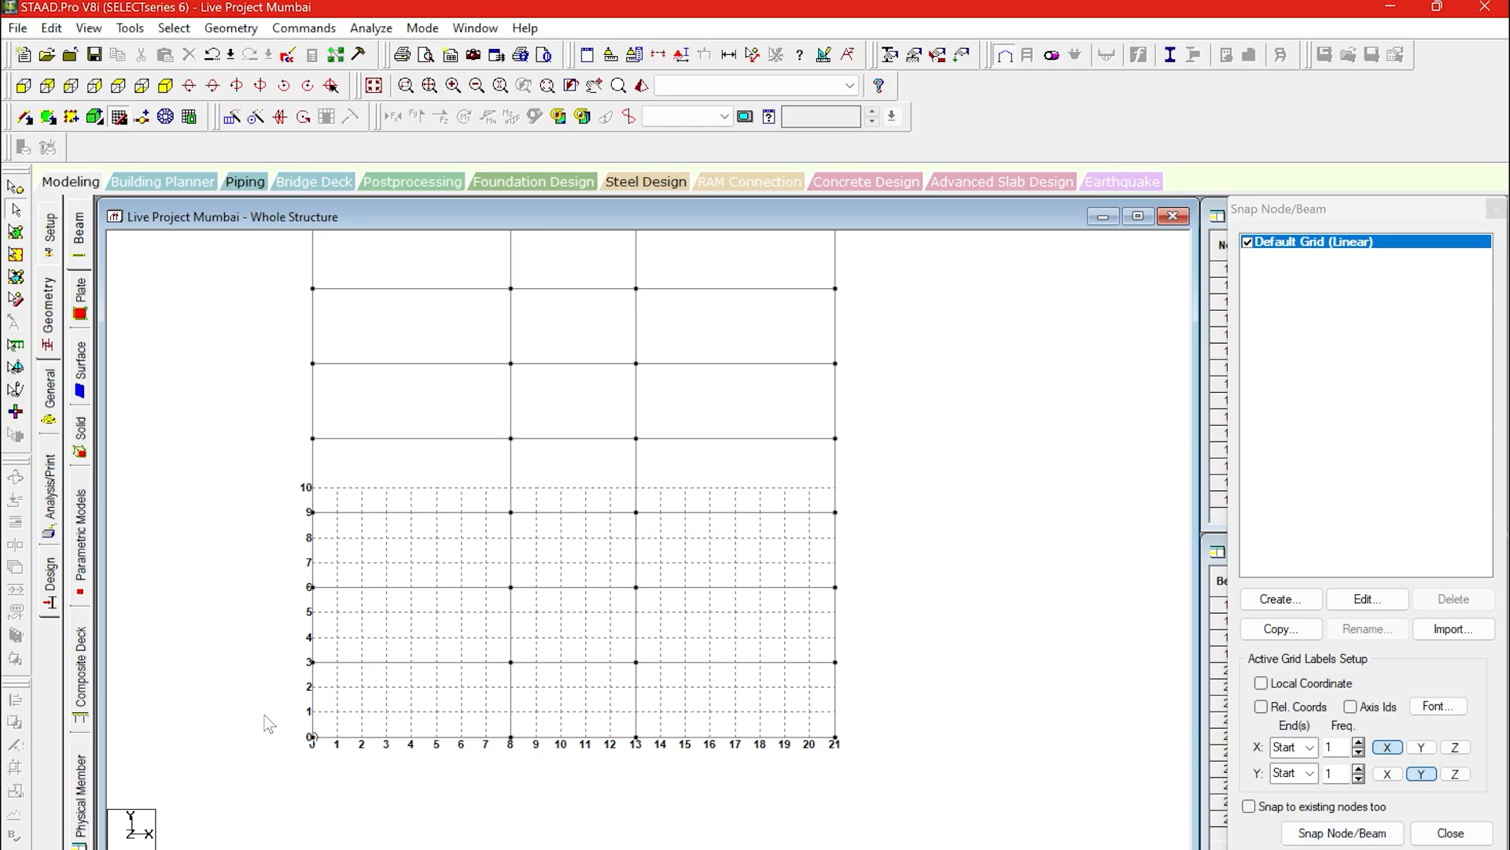
{"action": "left_click_drag", "start_coordinate": [269, 708], "coordinate": [926, 789]}
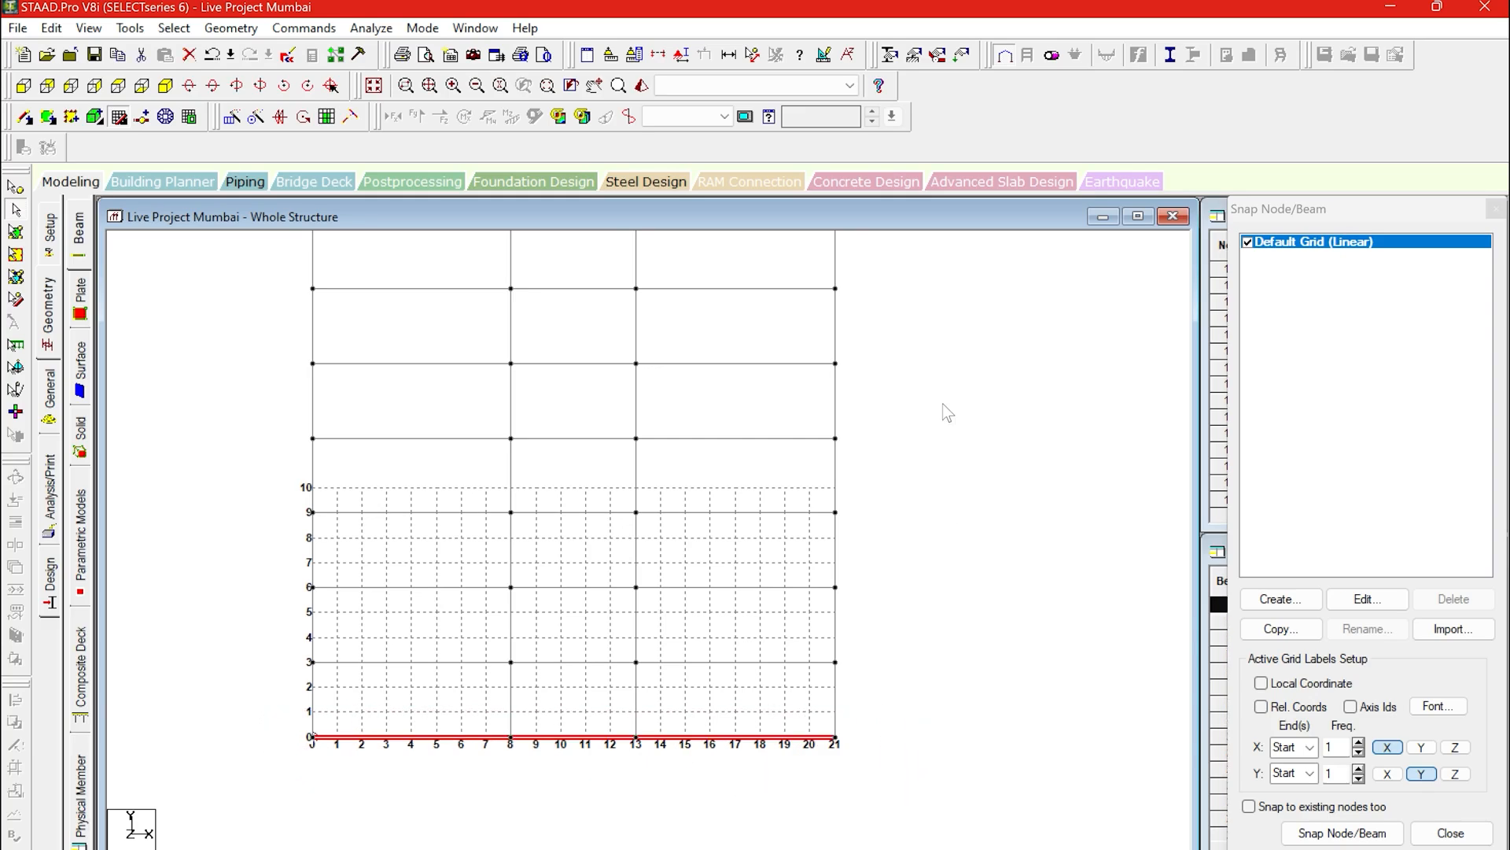
{"action": "right_click", "coordinate": [945, 289]}
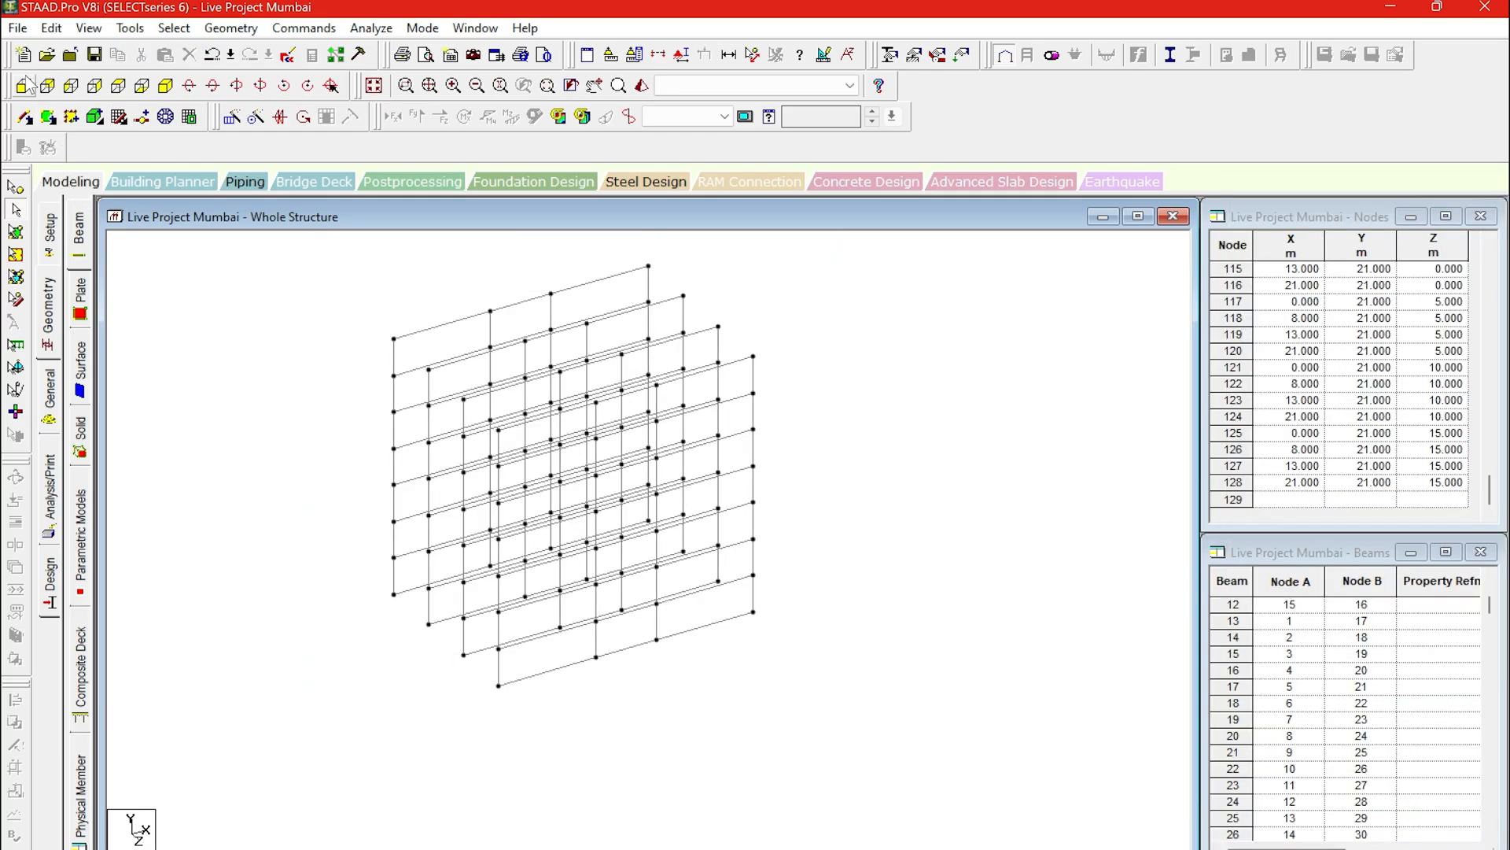
Select all ground-level beams running along X in front elevation and delete them, confirming the deletion.
{"action": "left_click", "coordinate": [24, 85]}
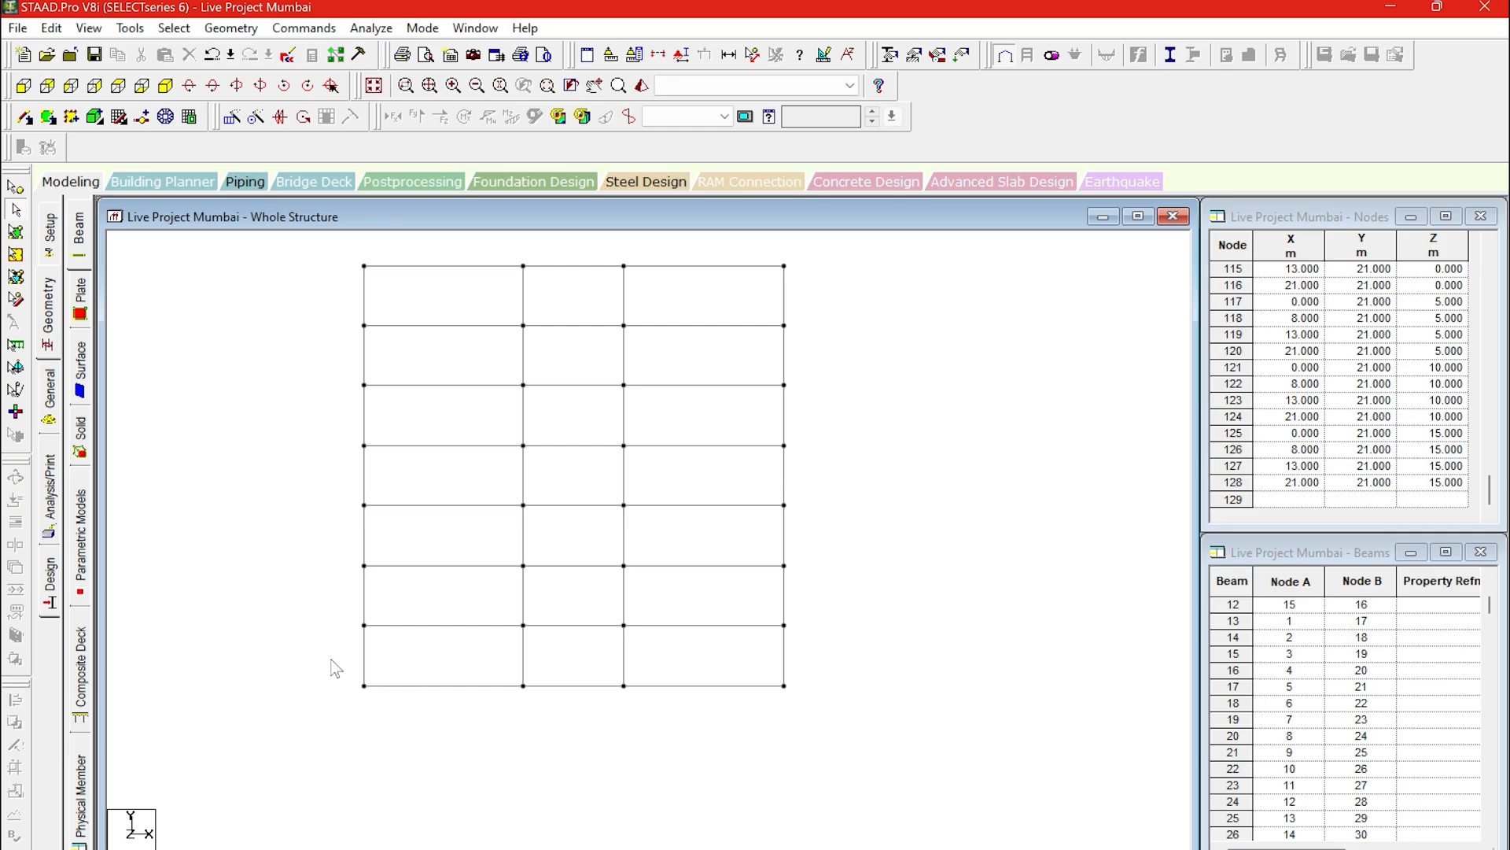
{"action": "left_click_drag", "start_coordinate": [337, 668], "coordinate": [873, 733]}
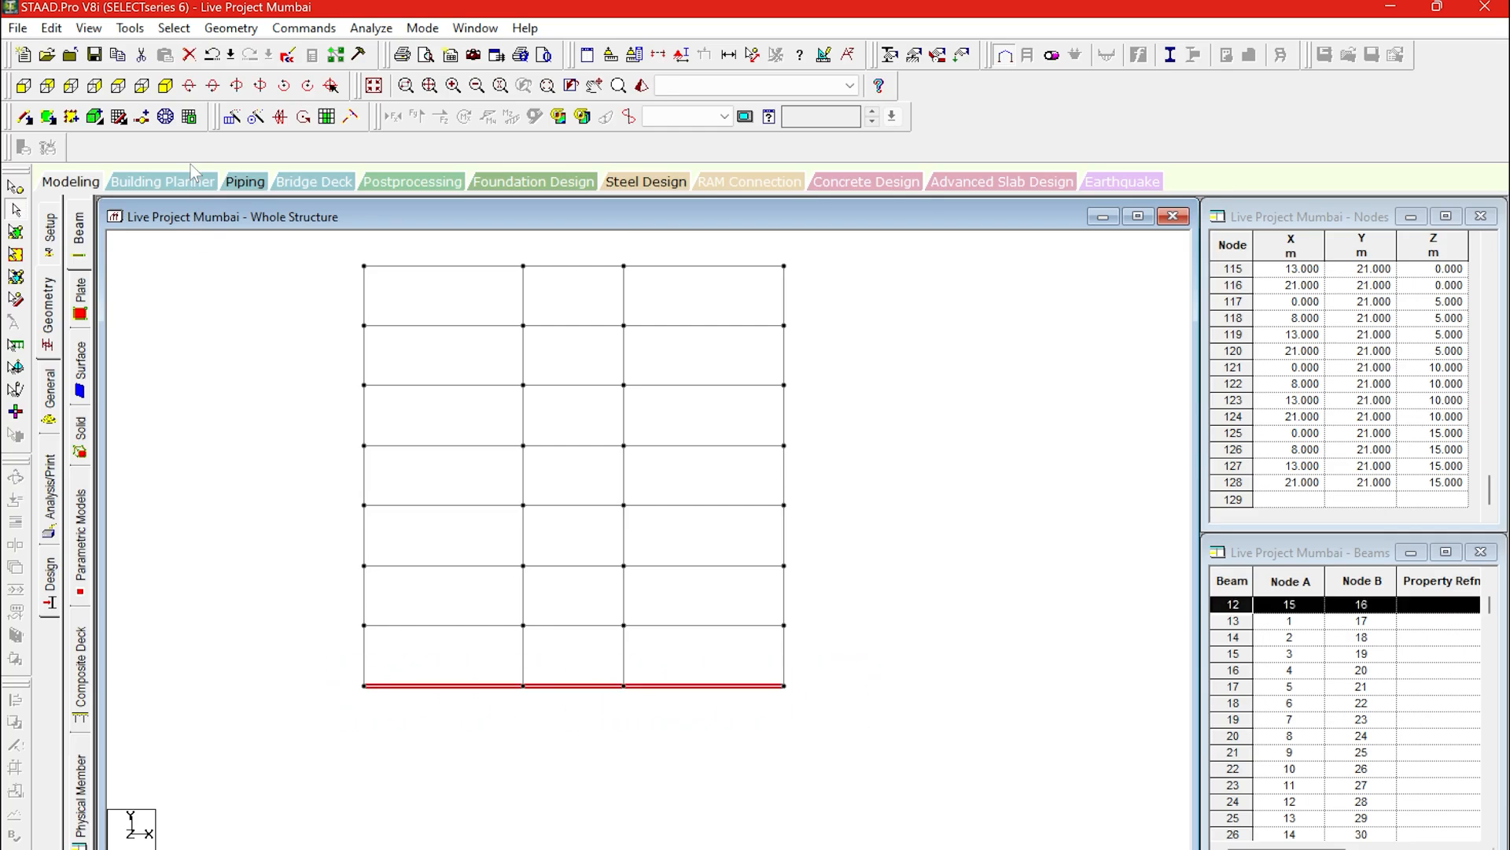
{"action": "left_click", "coordinate": [167, 87]}
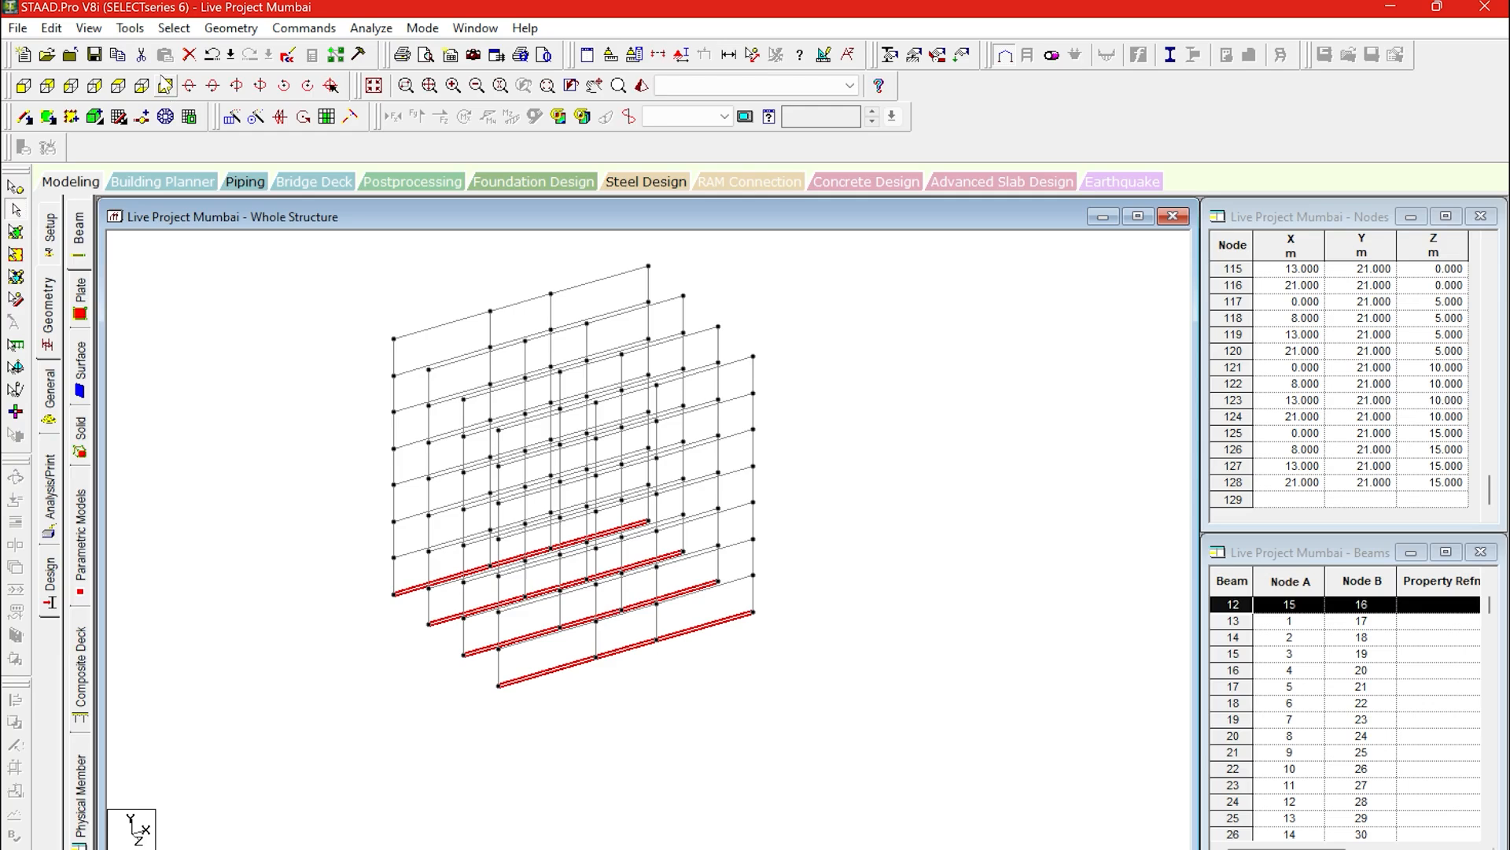
{"action": "left_click", "coordinate": [135, 33]}
{"action": "mouse_move", "coordinate": [52, 31]}
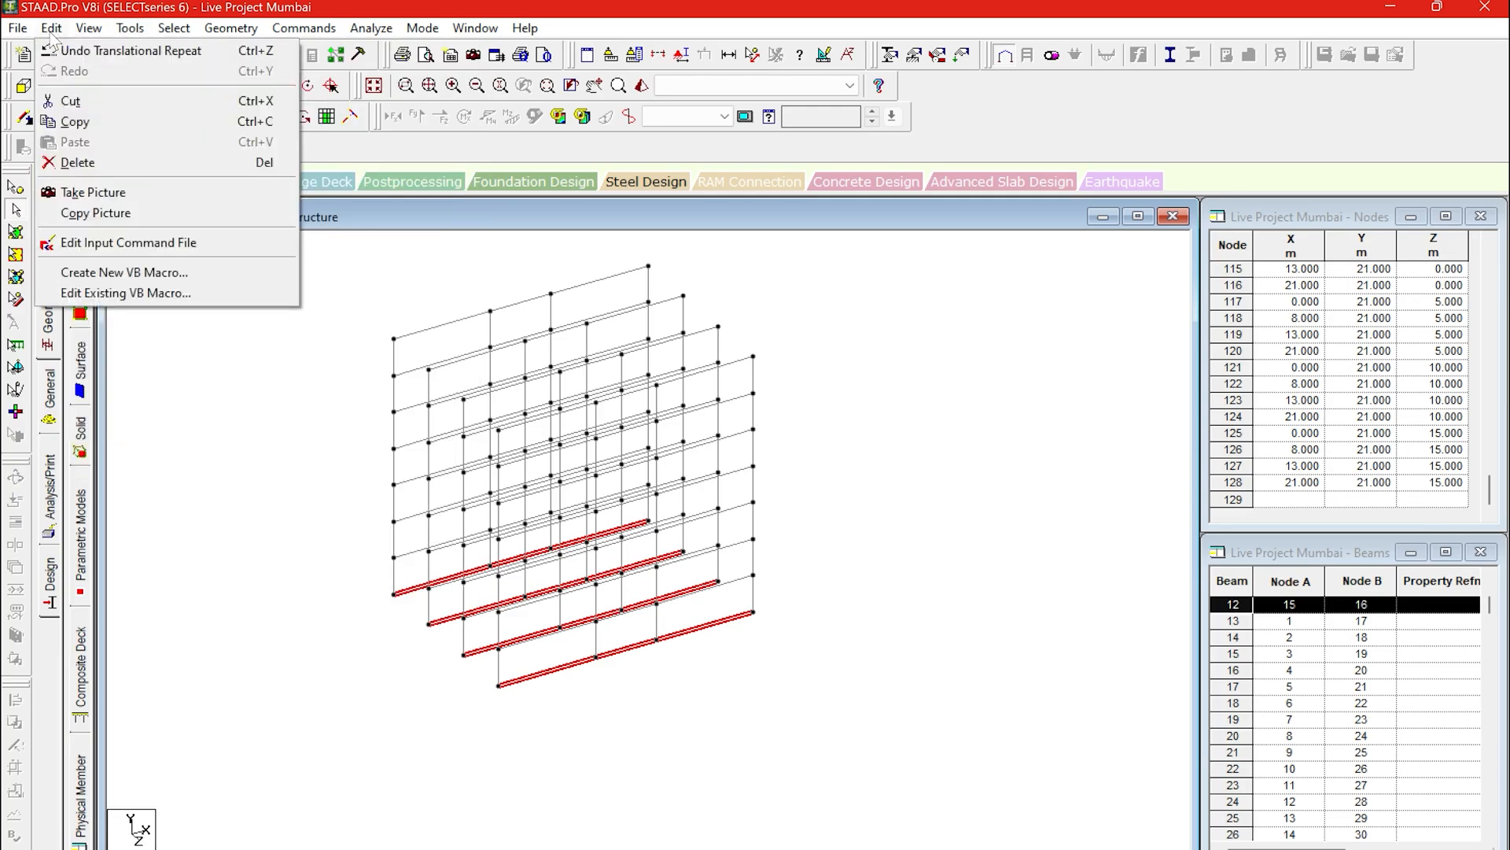
{"action": "left_click", "coordinate": [126, 162]}
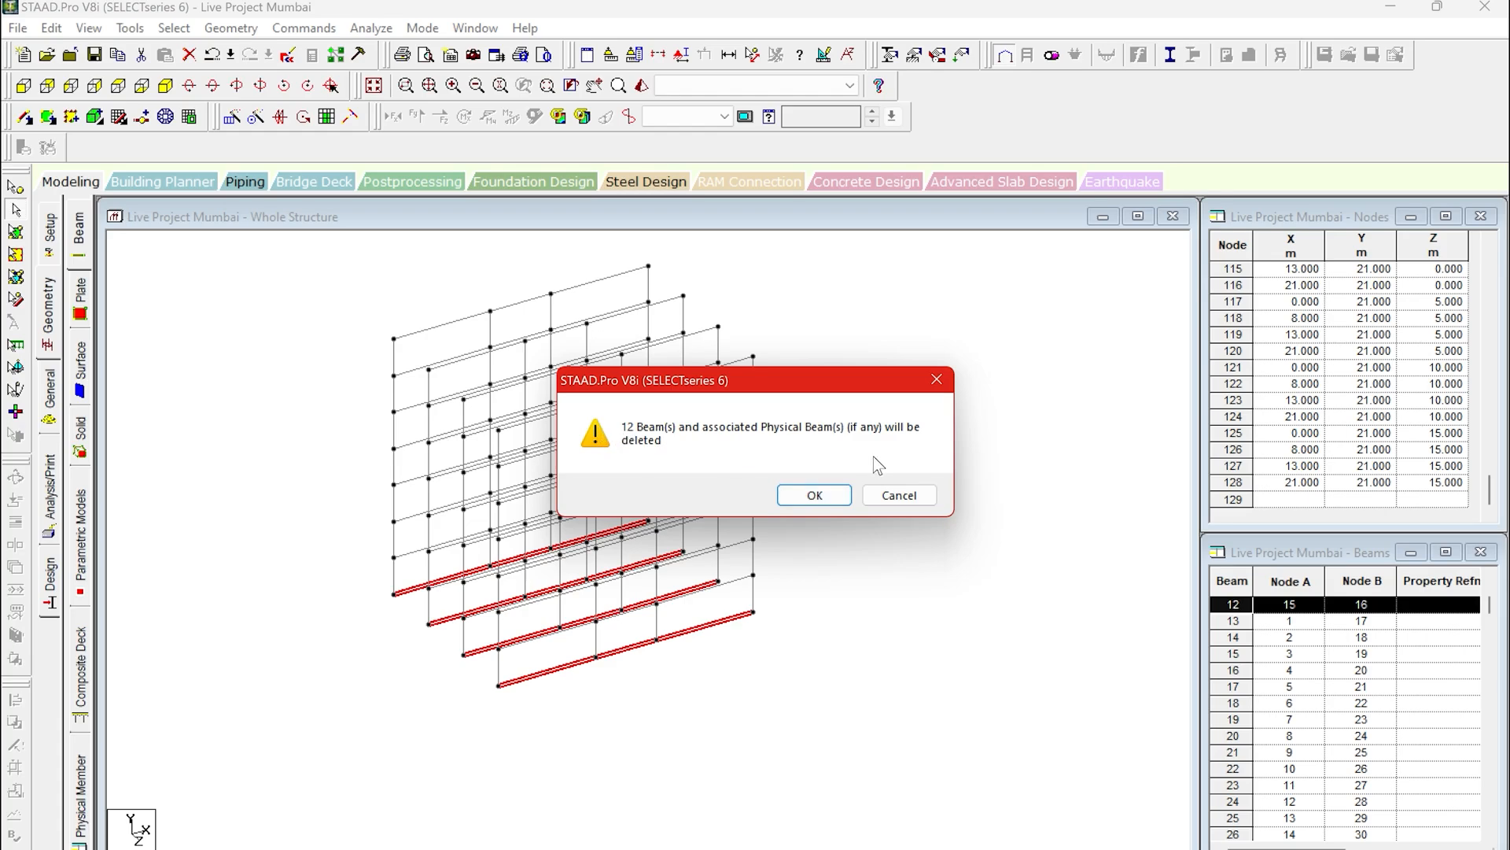
{"action": "left_click", "coordinate": [821, 496]}
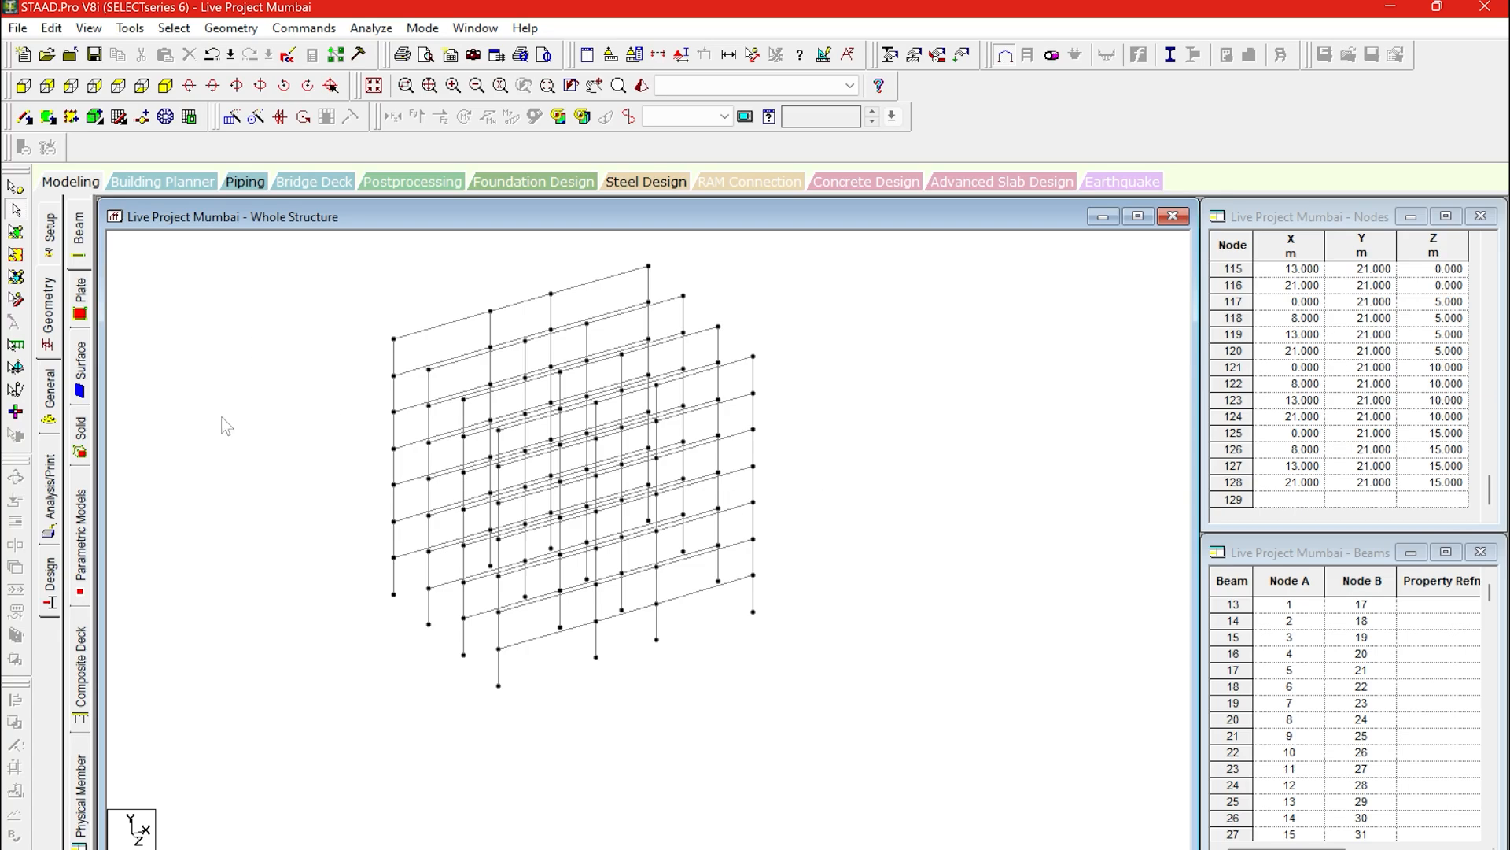
Select all nodes of the whole frame with the nodes cursor.
{"action": "left_click", "coordinate": [15, 187]}
{"action": "left_click_drag", "start_coordinate": [308, 264], "coordinate": [854, 713]}
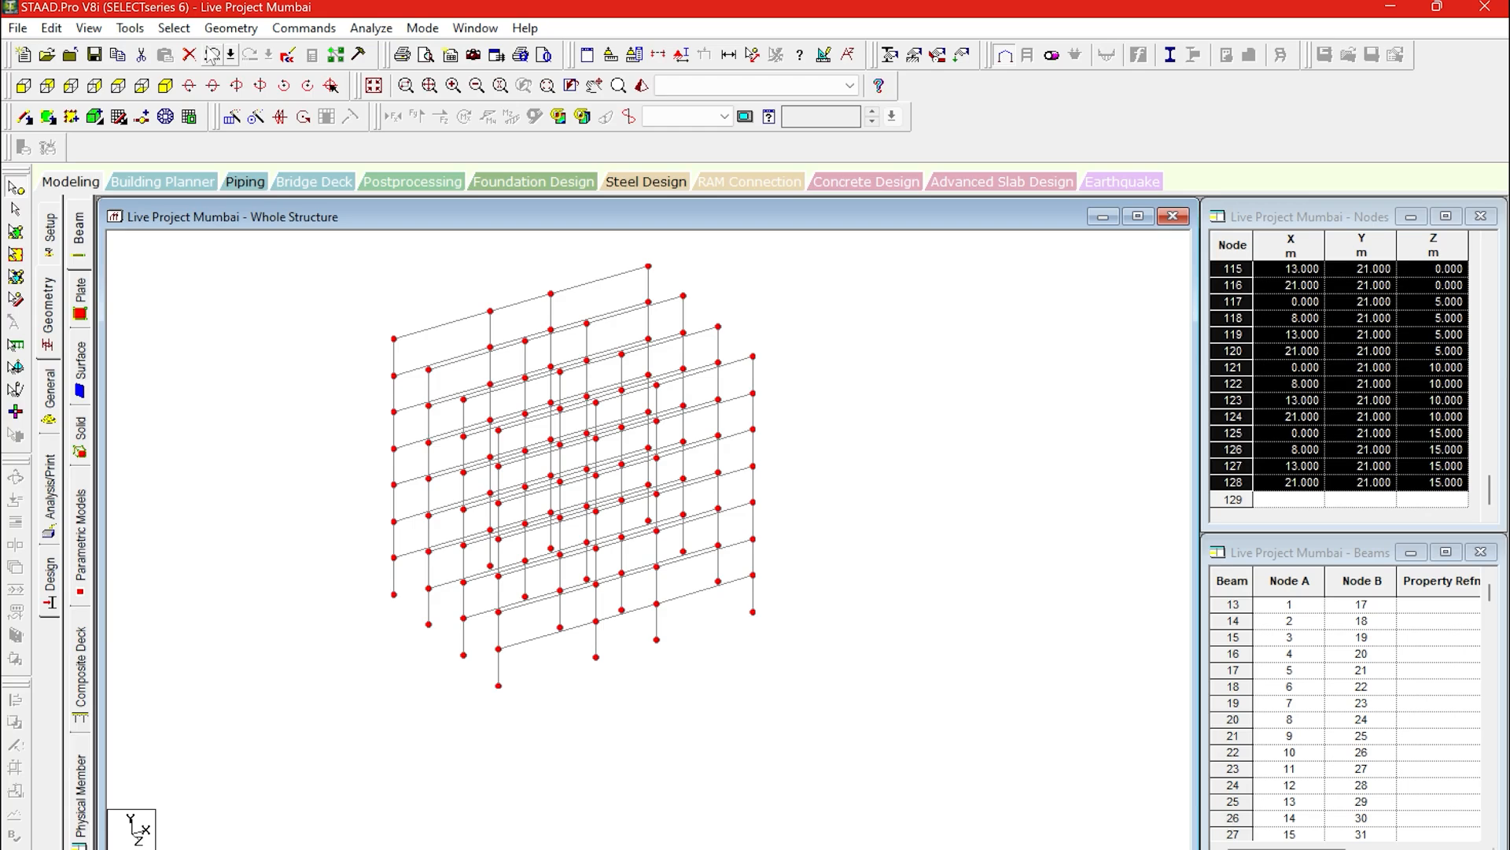
{"action": "left_click", "coordinate": [177, 28]}
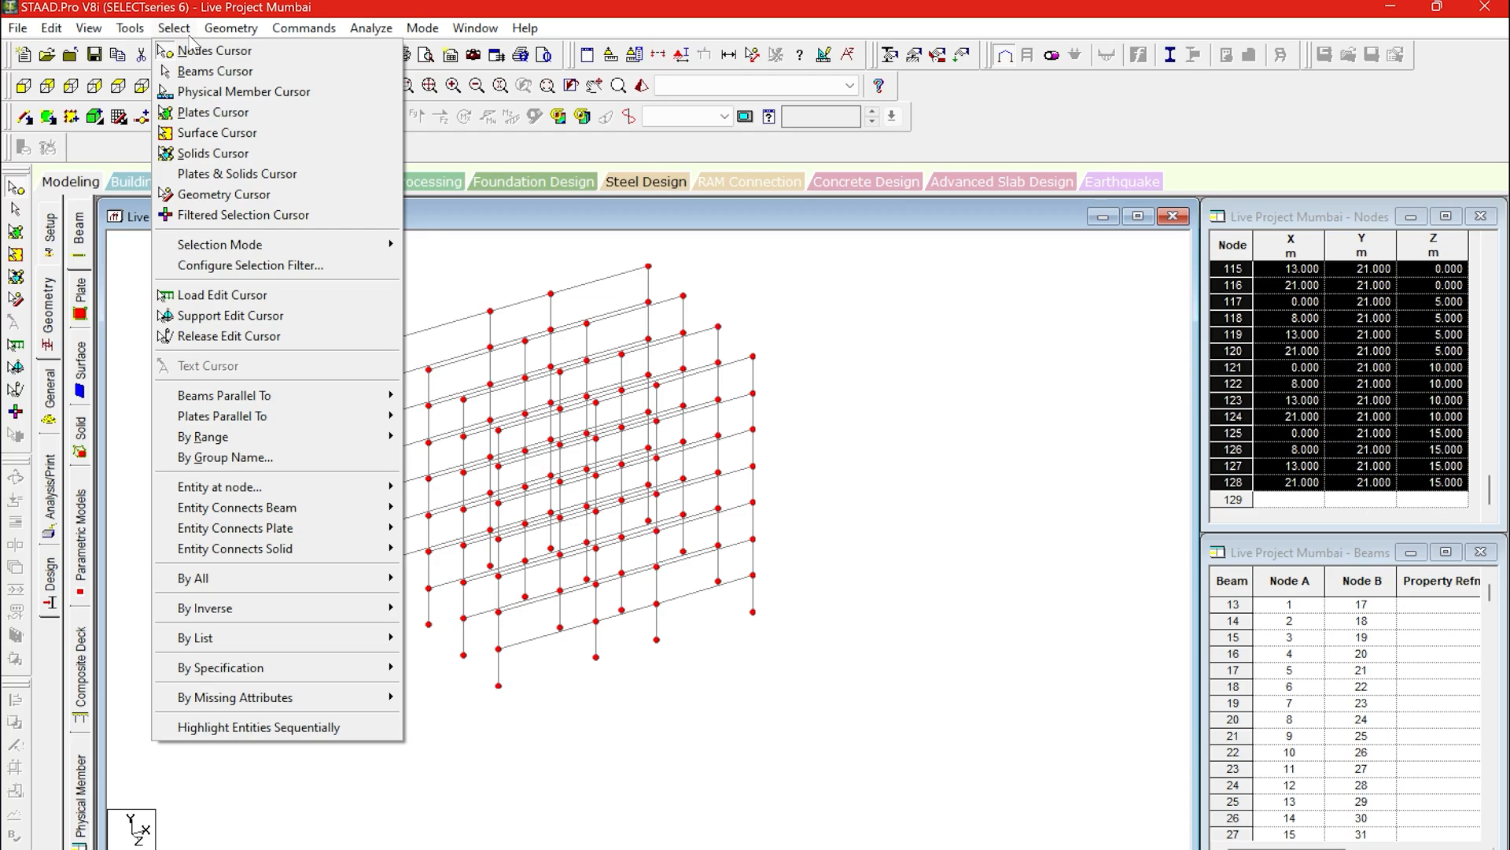
{"action": "mouse_move", "coordinate": [221, 30]}
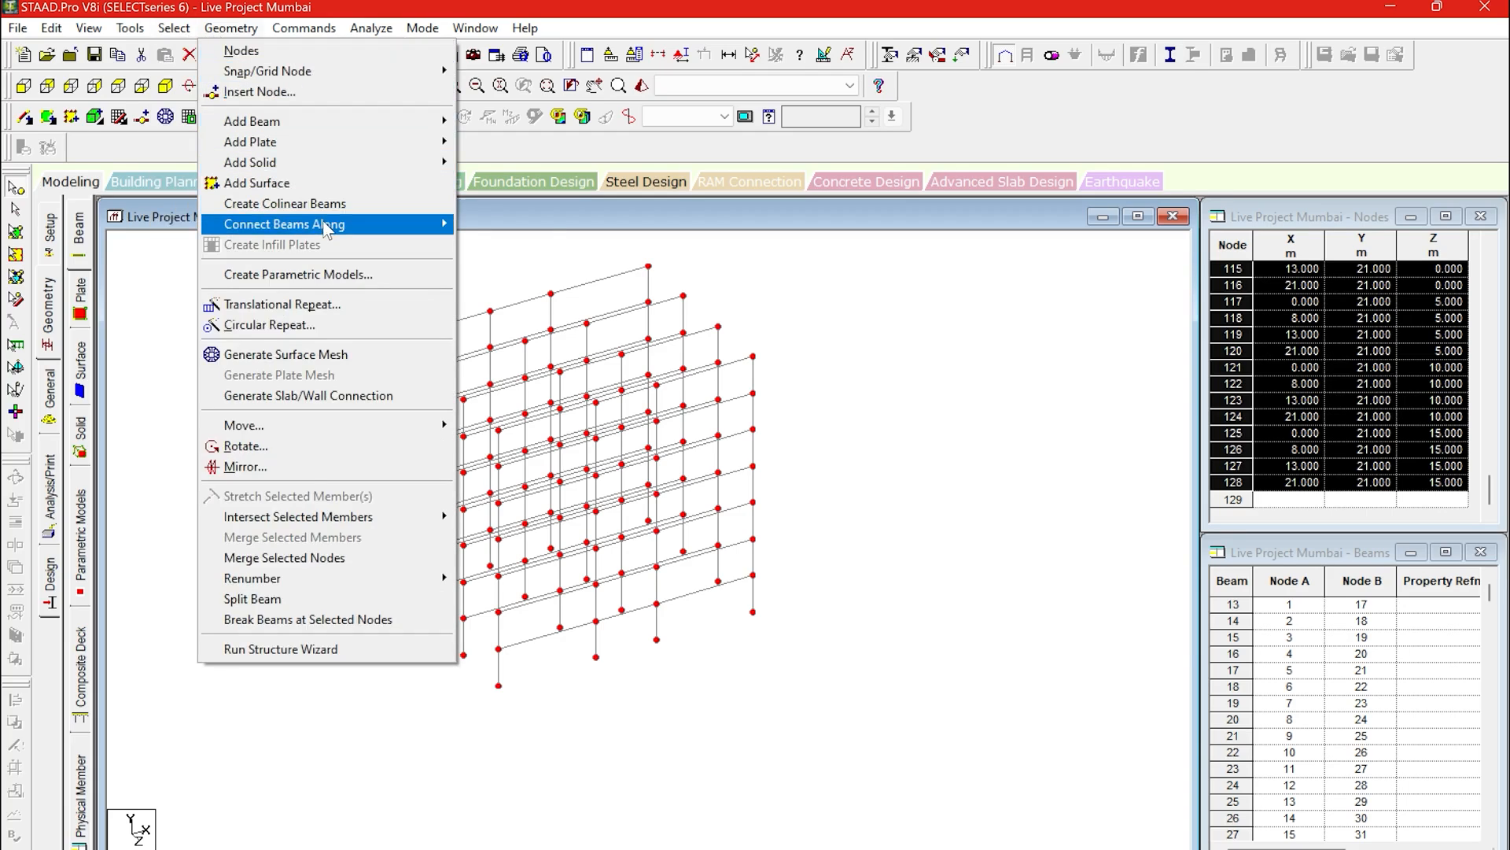
{"action": "mouse_move", "coordinate": [327, 229]}
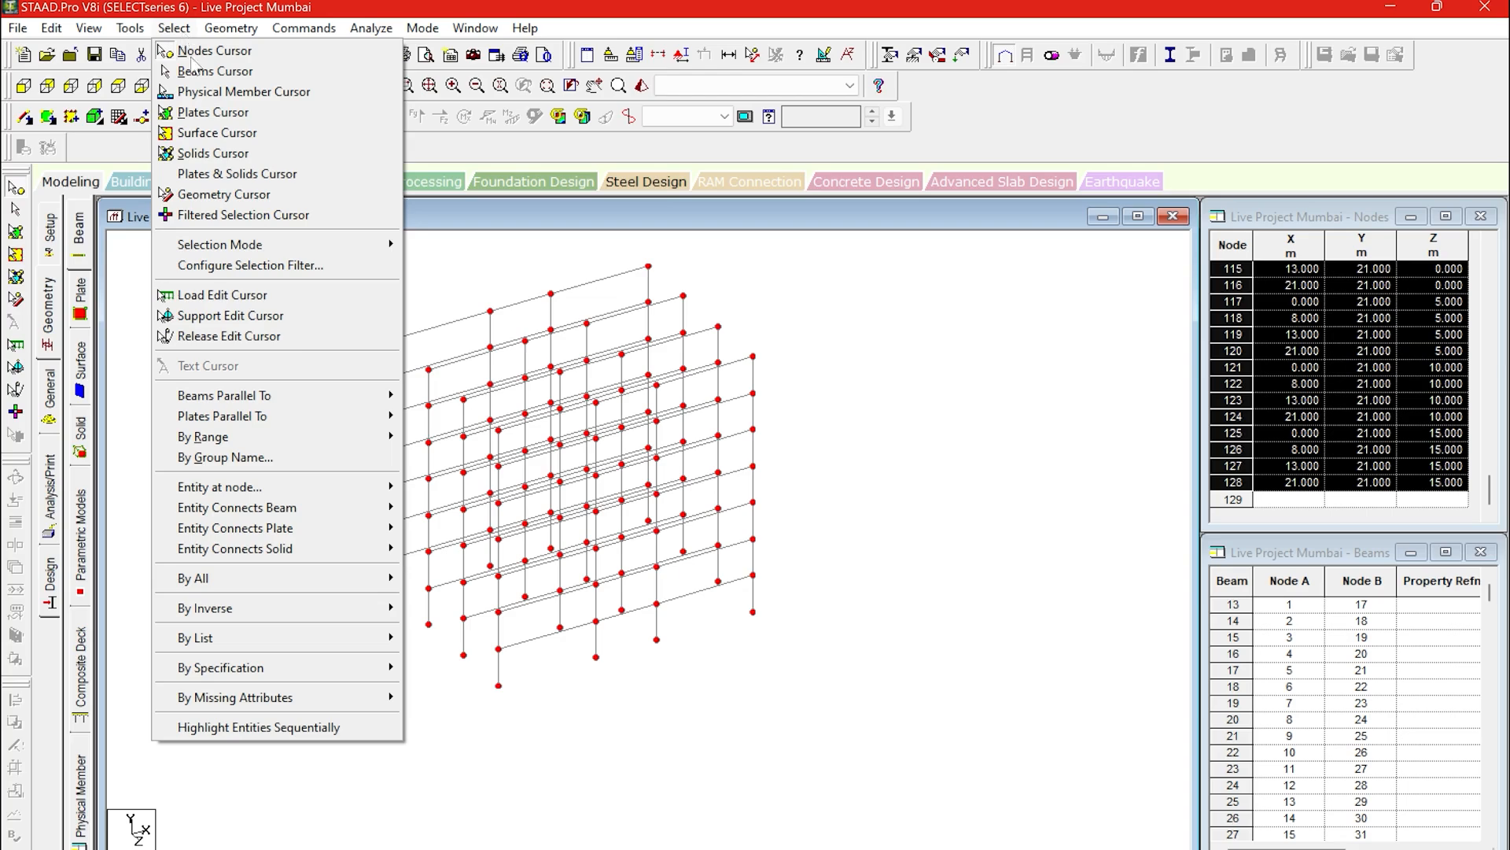
{"action": "mouse_move", "coordinate": [268, 505]}
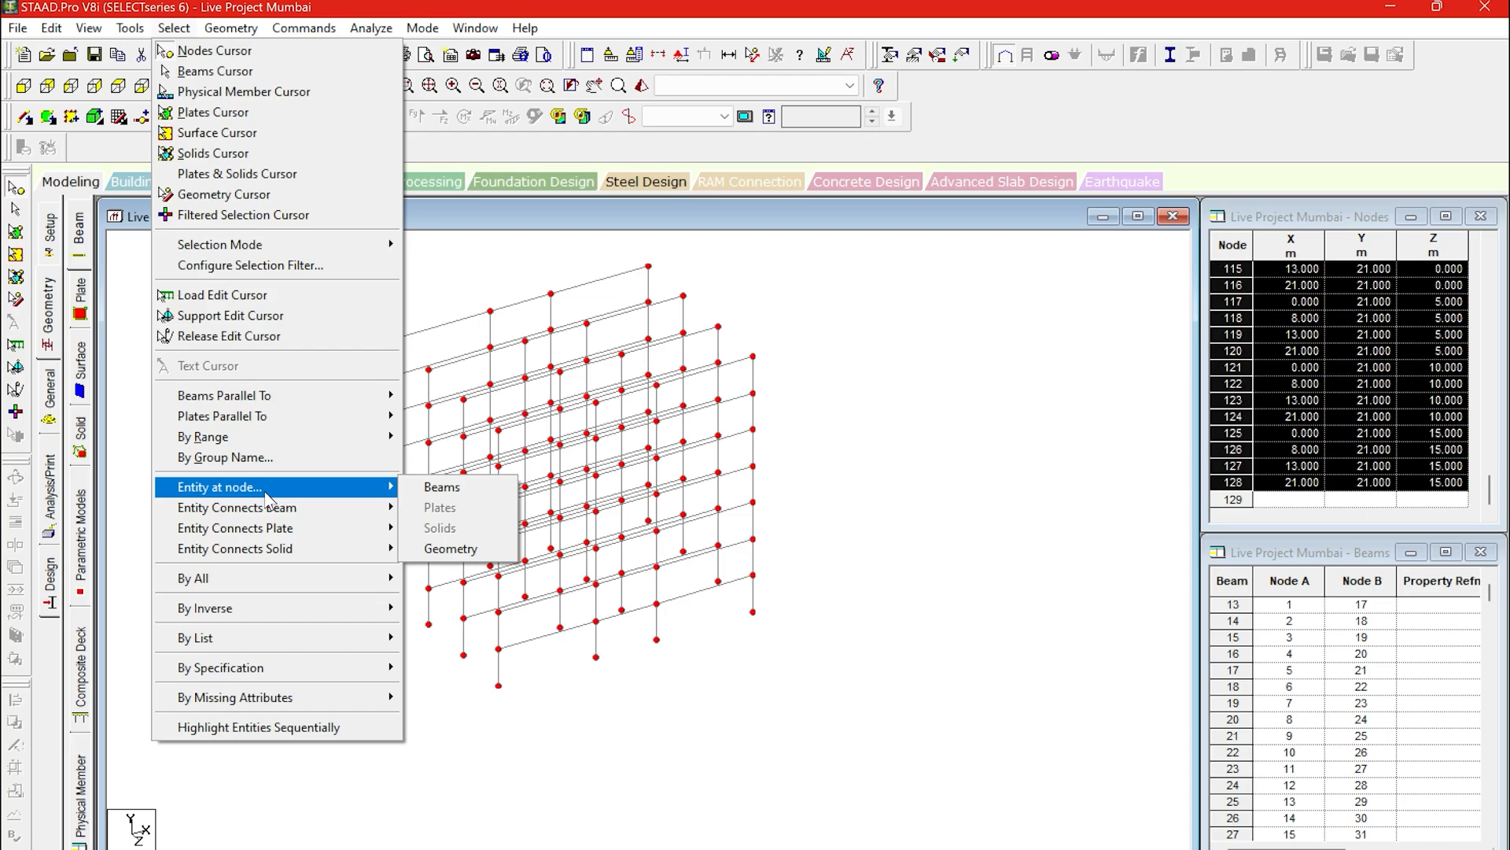
{"action": "mouse_move", "coordinate": [278, 425]}
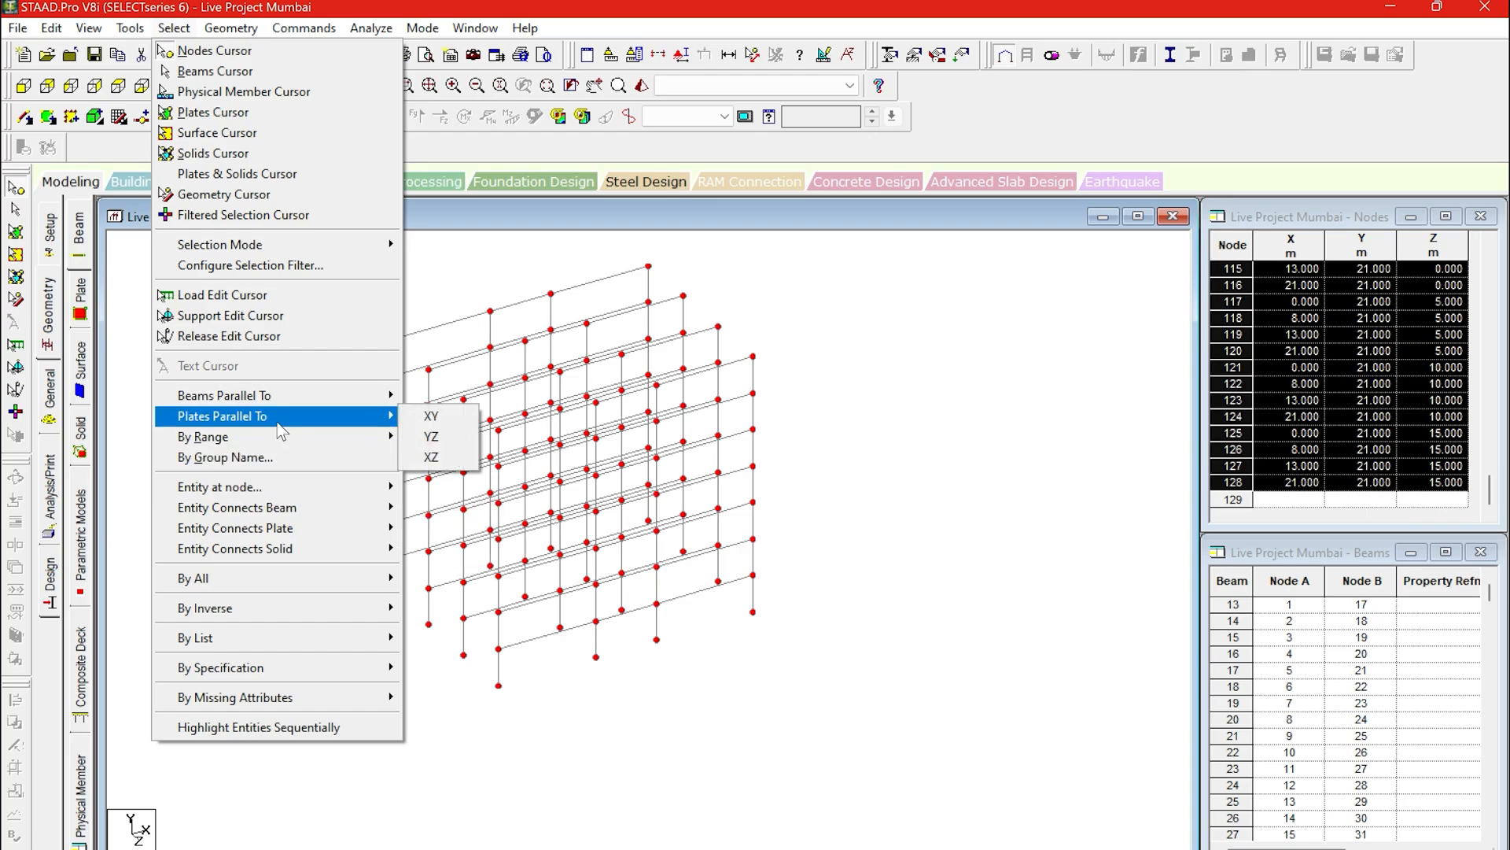
{"action": "left_click", "coordinate": [584, 607]}
Connect the selected nodes with beams along the Z axis, accepting the auto save and saving the modified structure, and clear the selection.
{"action": "left_click", "coordinate": [230, 28]}
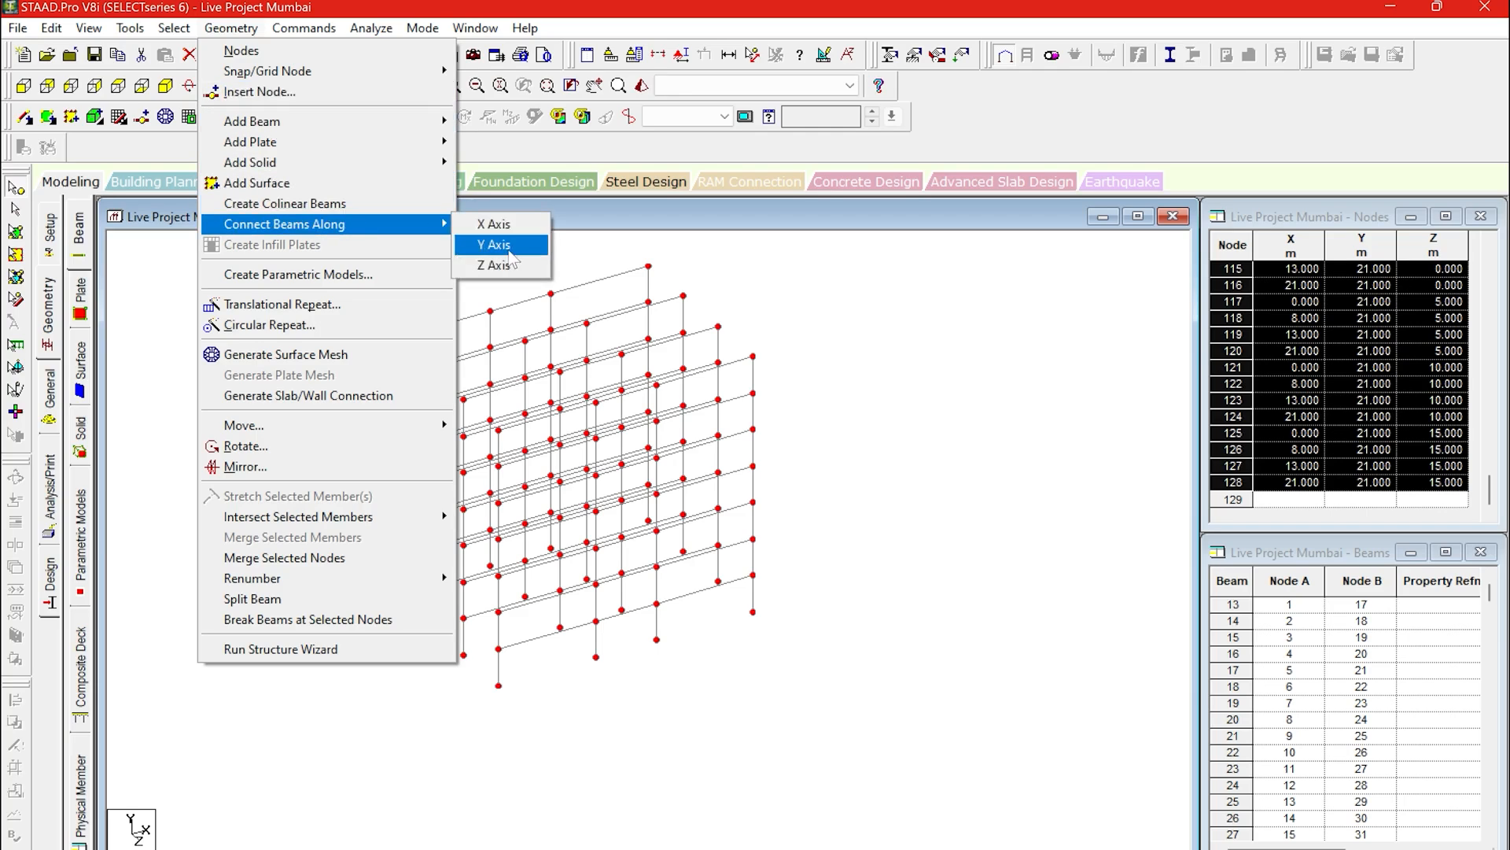
{"action": "left_click", "coordinate": [511, 266]}
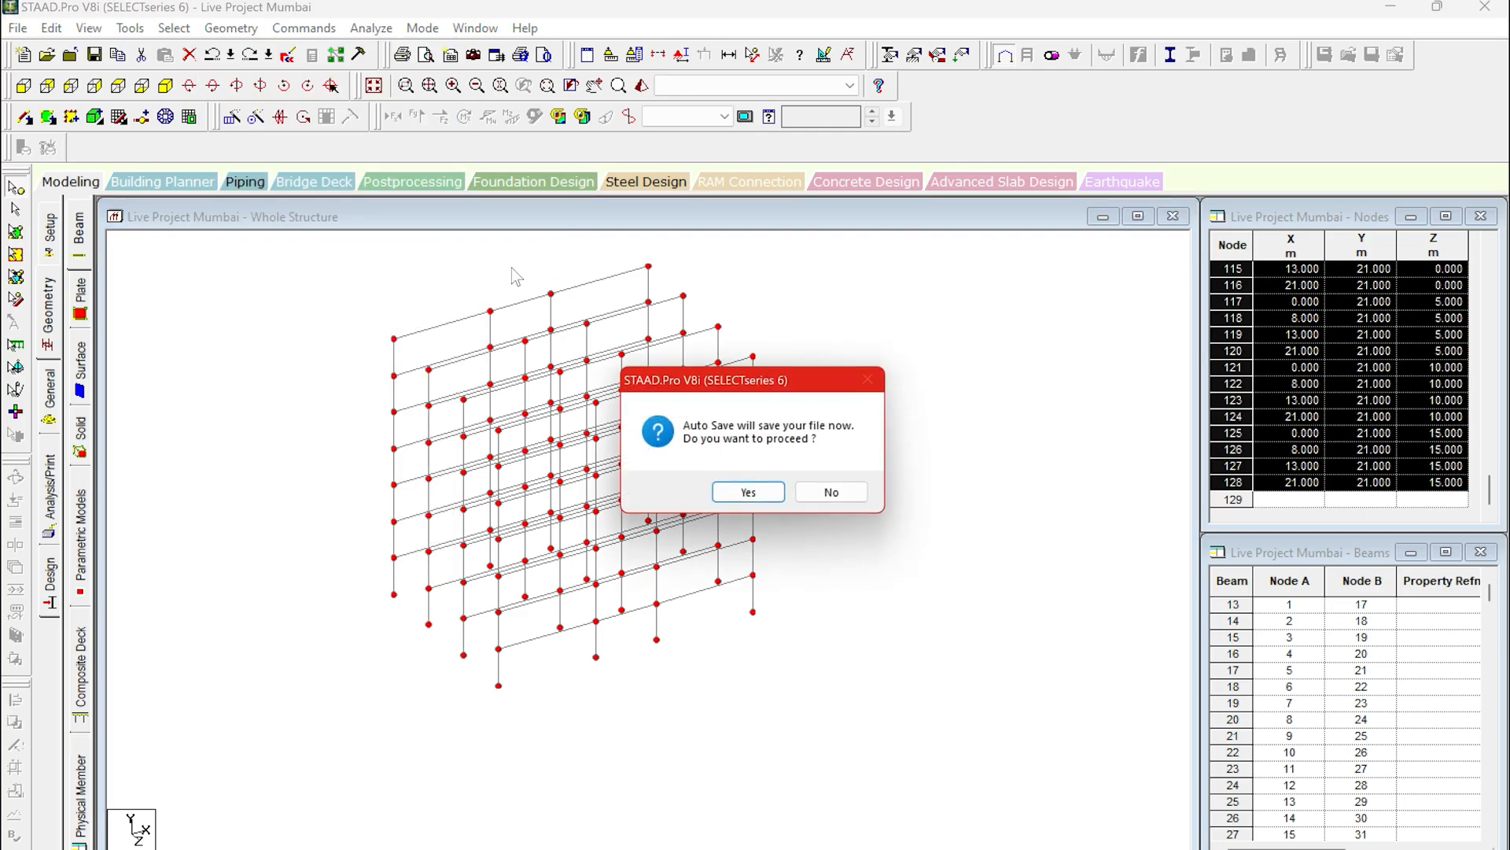
{"action": "left_click", "coordinate": [752, 495]}
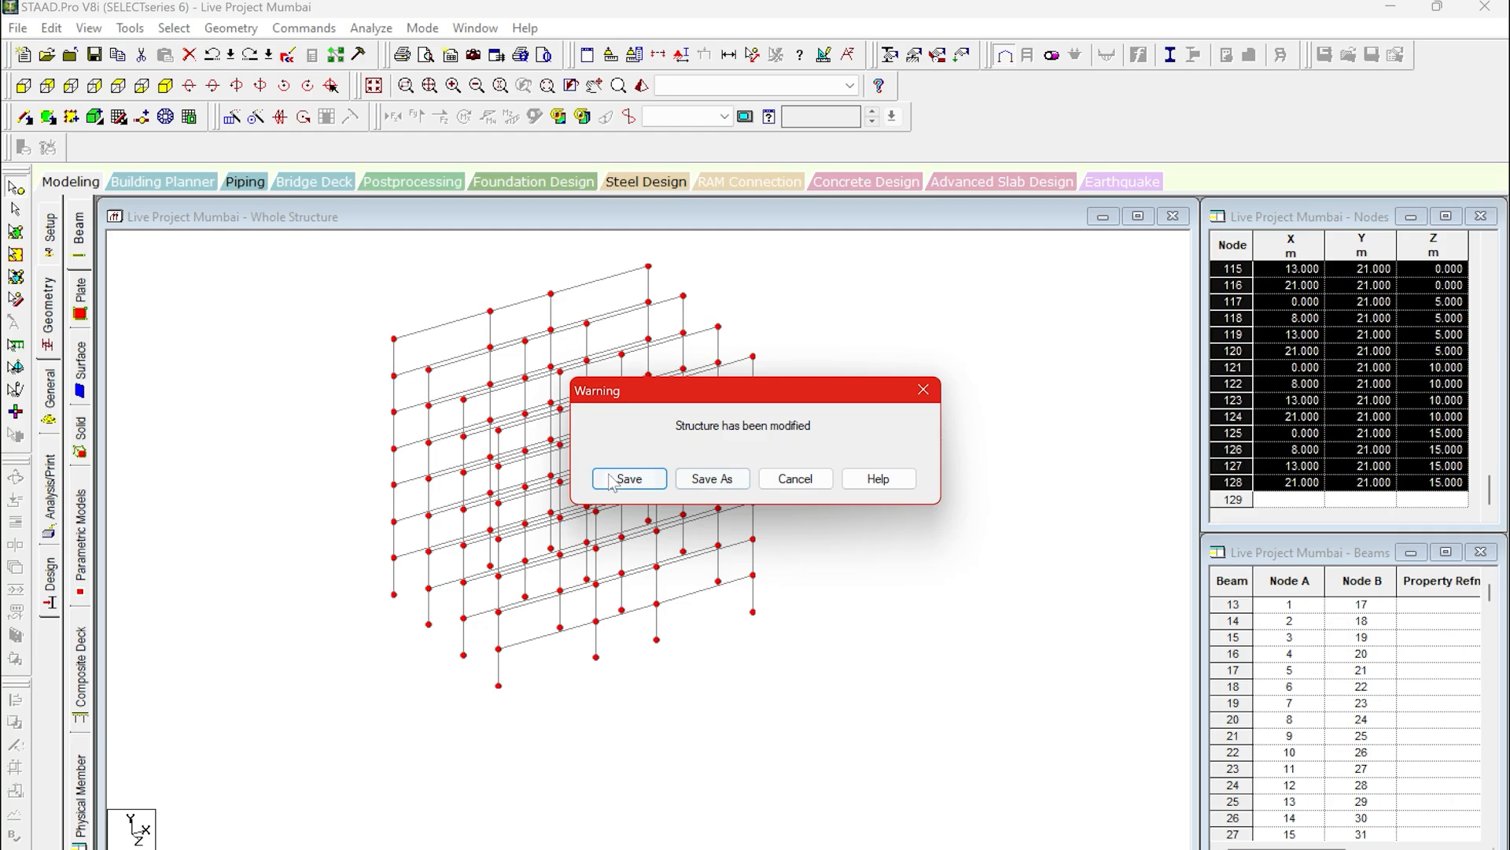
{"action": "left_click", "coordinate": [618, 481]}
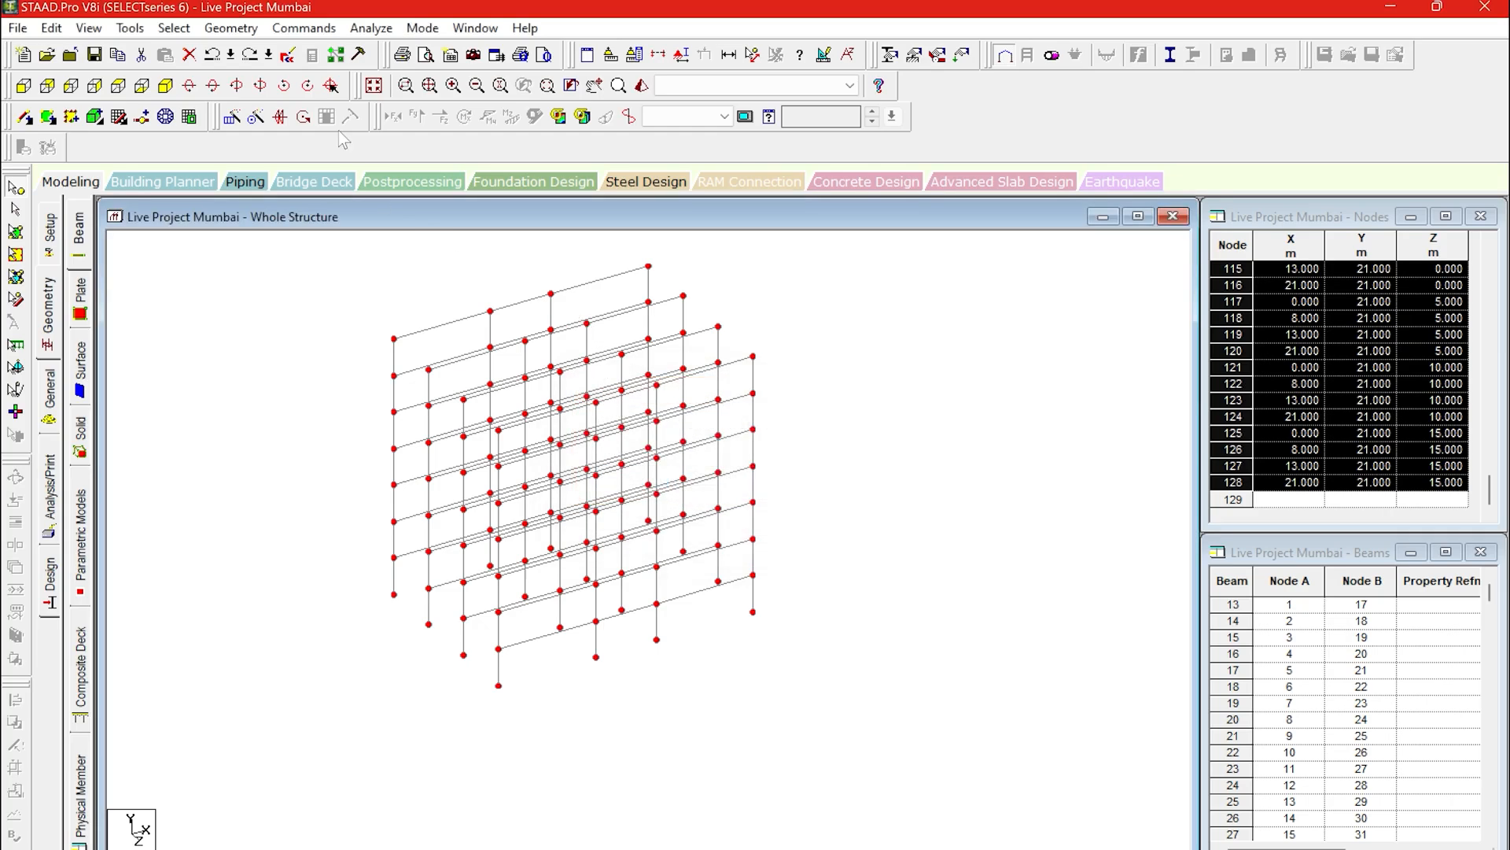
{"action": "left_click", "coordinate": [231, 28]}
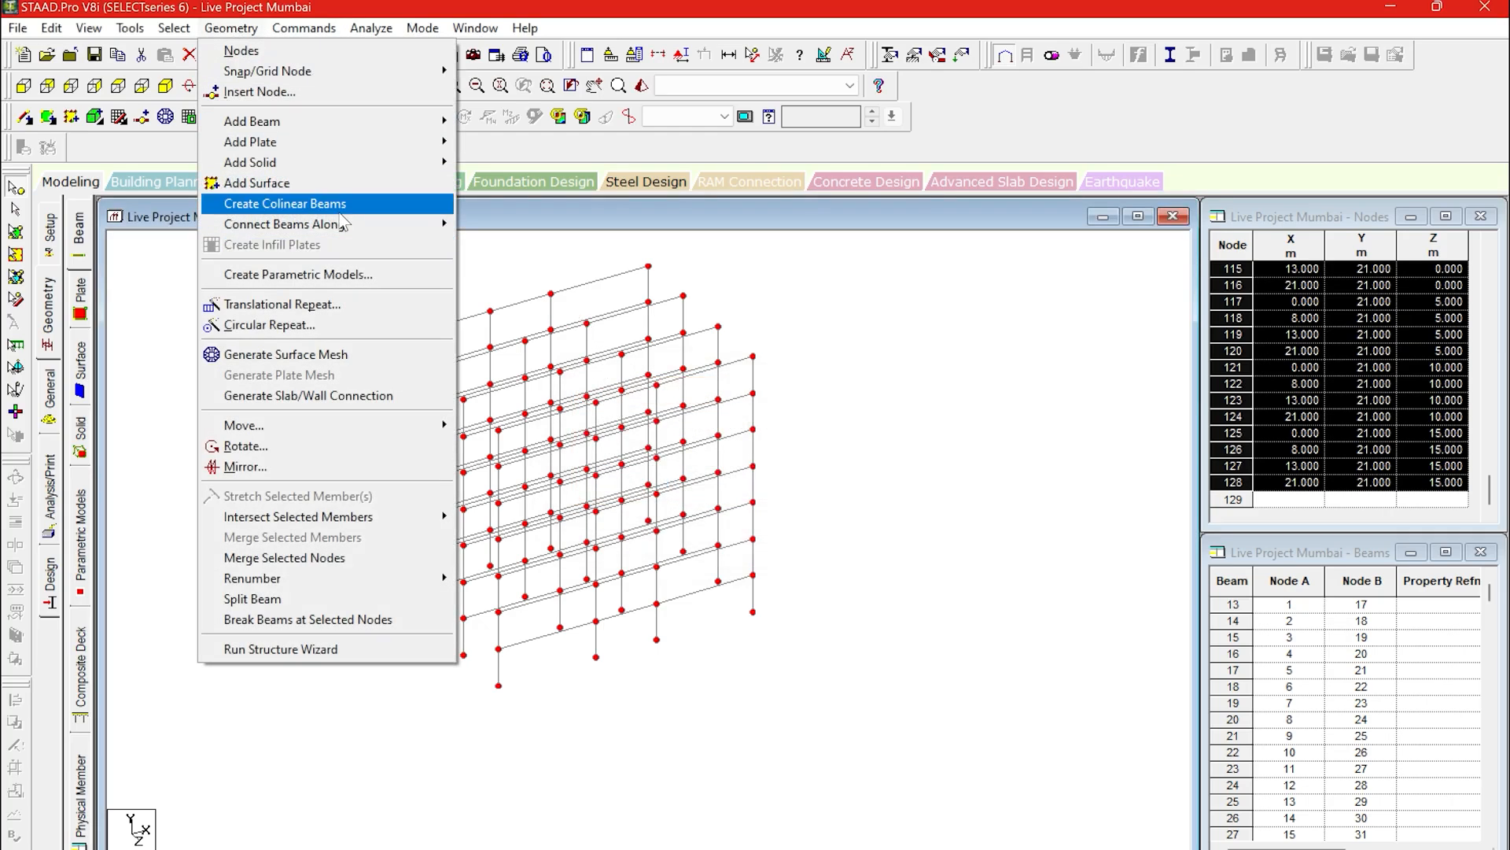
{"action": "mouse_move", "coordinate": [350, 226]}
{"action": "left_click", "coordinate": [527, 266]}
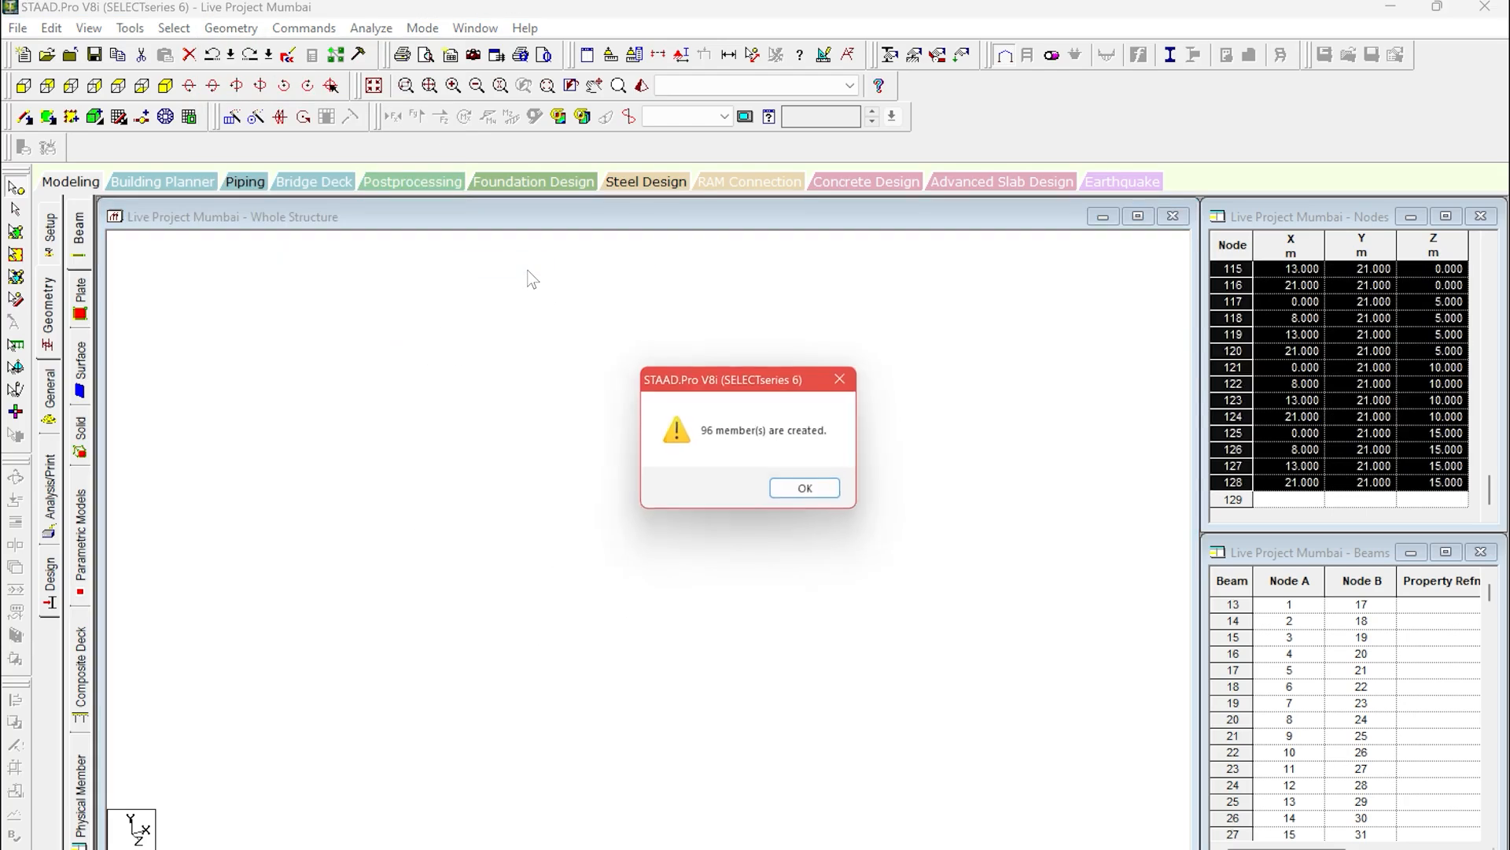
{"action": "left_click", "coordinate": [816, 497]}
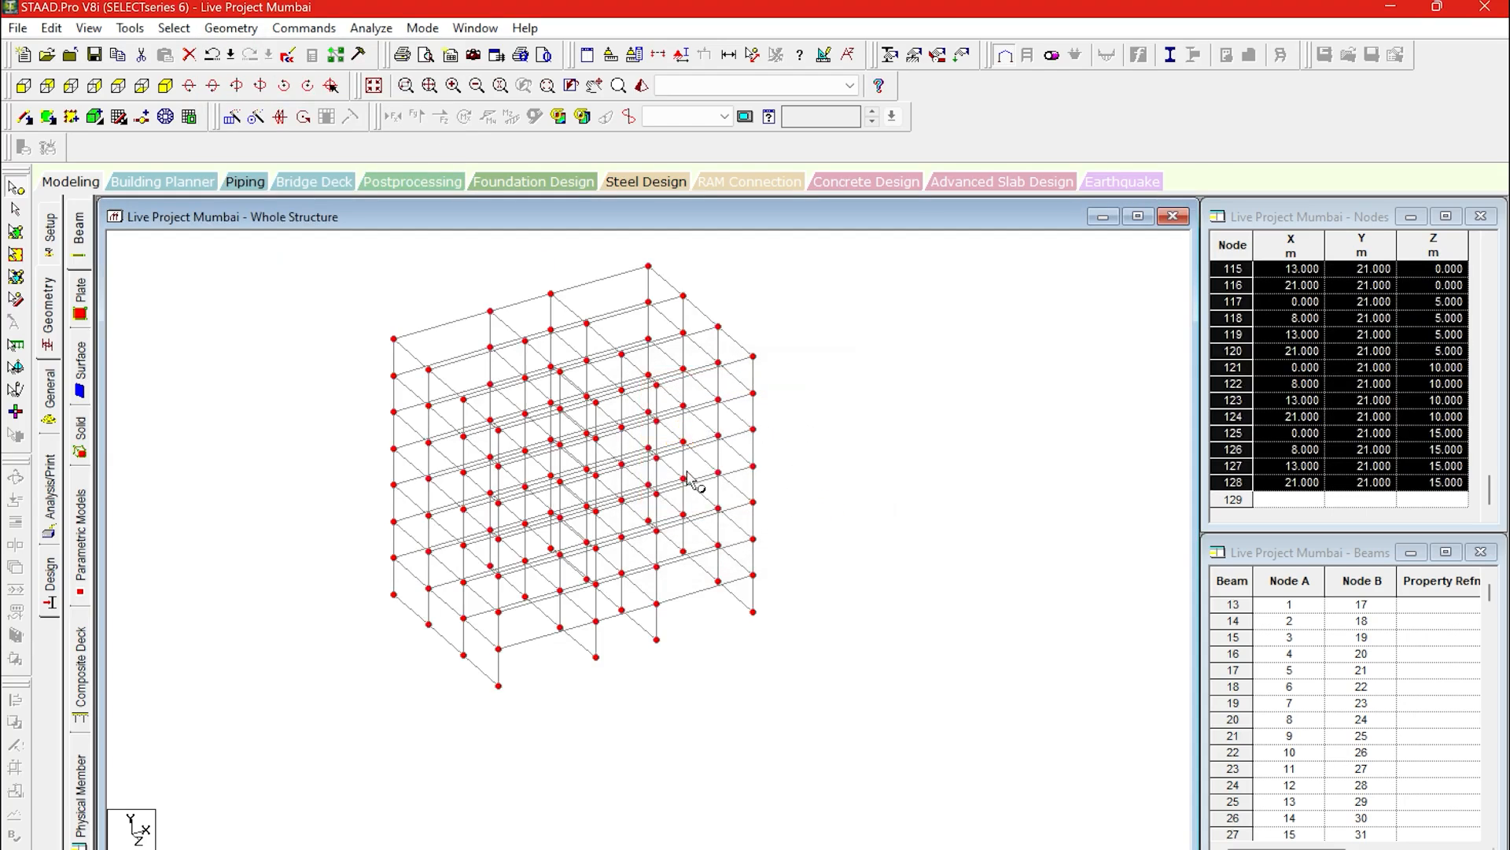
{"action": "left_click", "coordinate": [875, 566]}
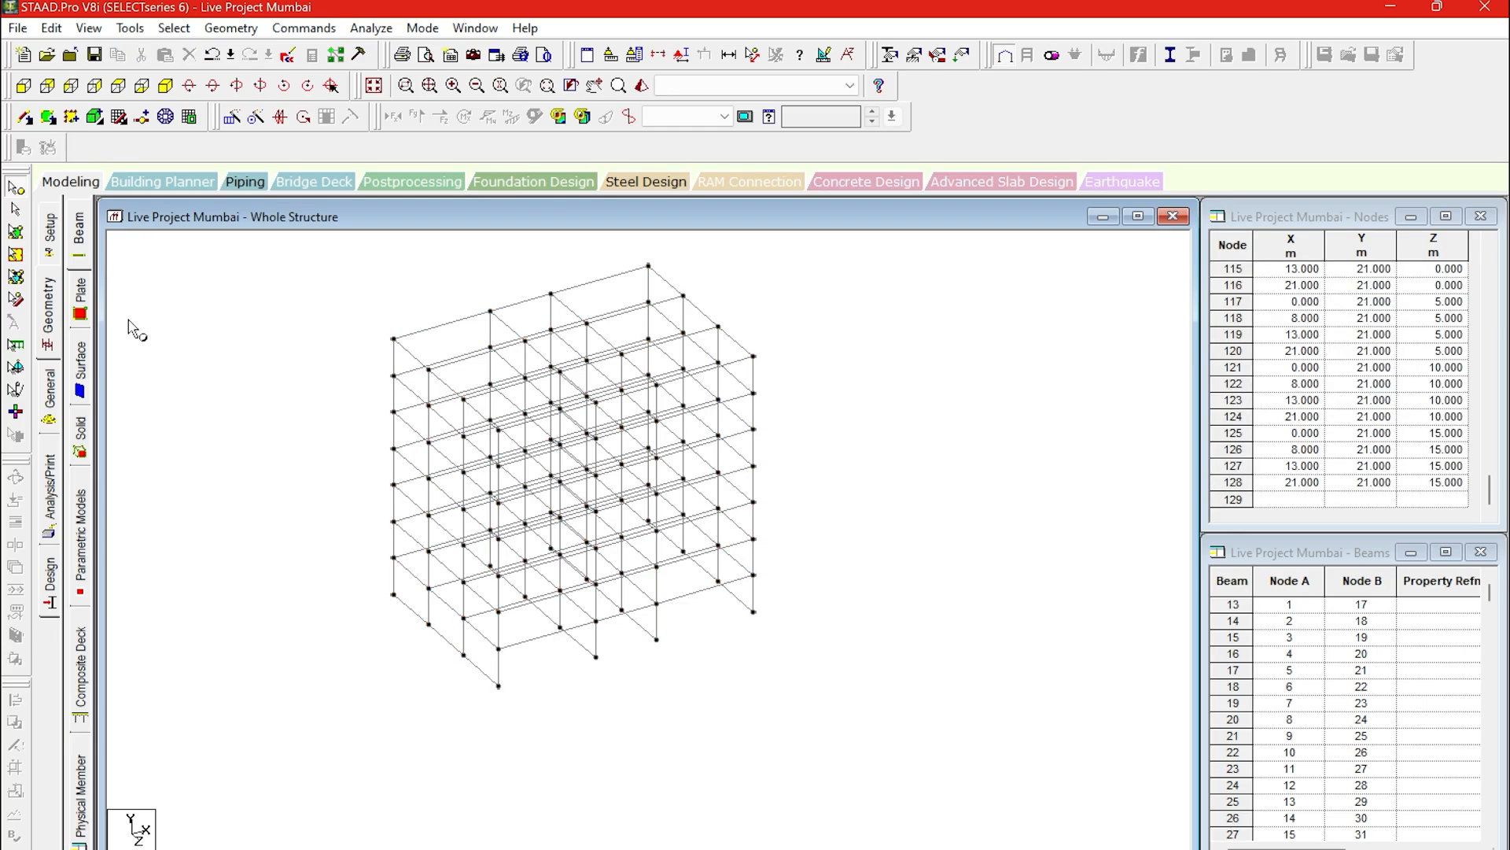
Delete the ground-level beams running along Z, selected in side elevation in the Y-Z plane, and return to the isometric view.
{"action": "left_click", "coordinate": [71, 86]}
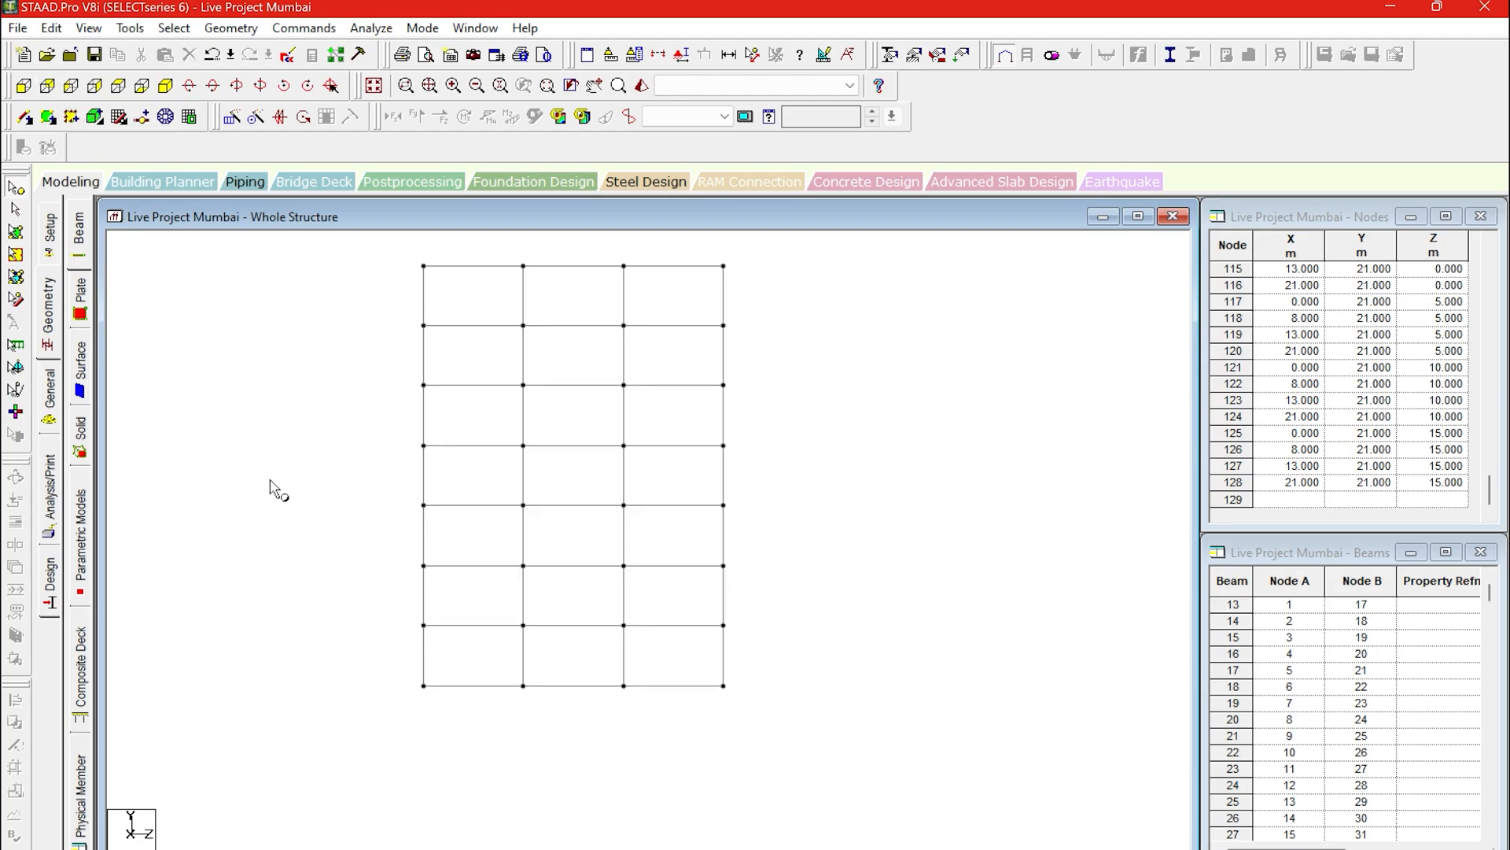
{"action": "left_click", "coordinate": [9, 218]}
{"action": "left_click_drag", "start_coordinate": [384, 672], "coordinate": [835, 724]}
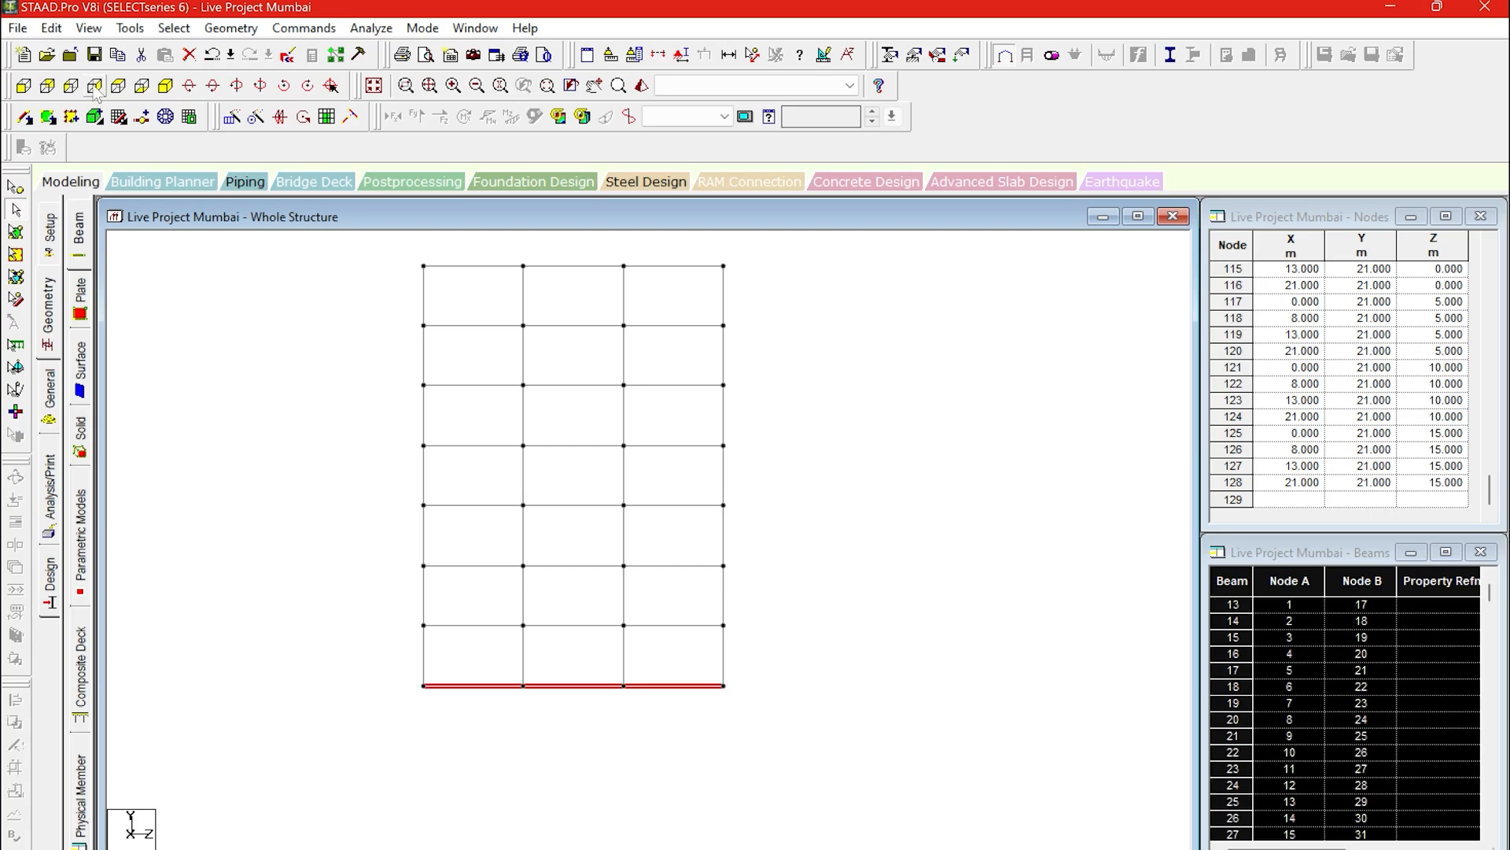
{"action": "left_click", "coordinate": [51, 28]}
{"action": "left_click", "coordinate": [109, 163]}
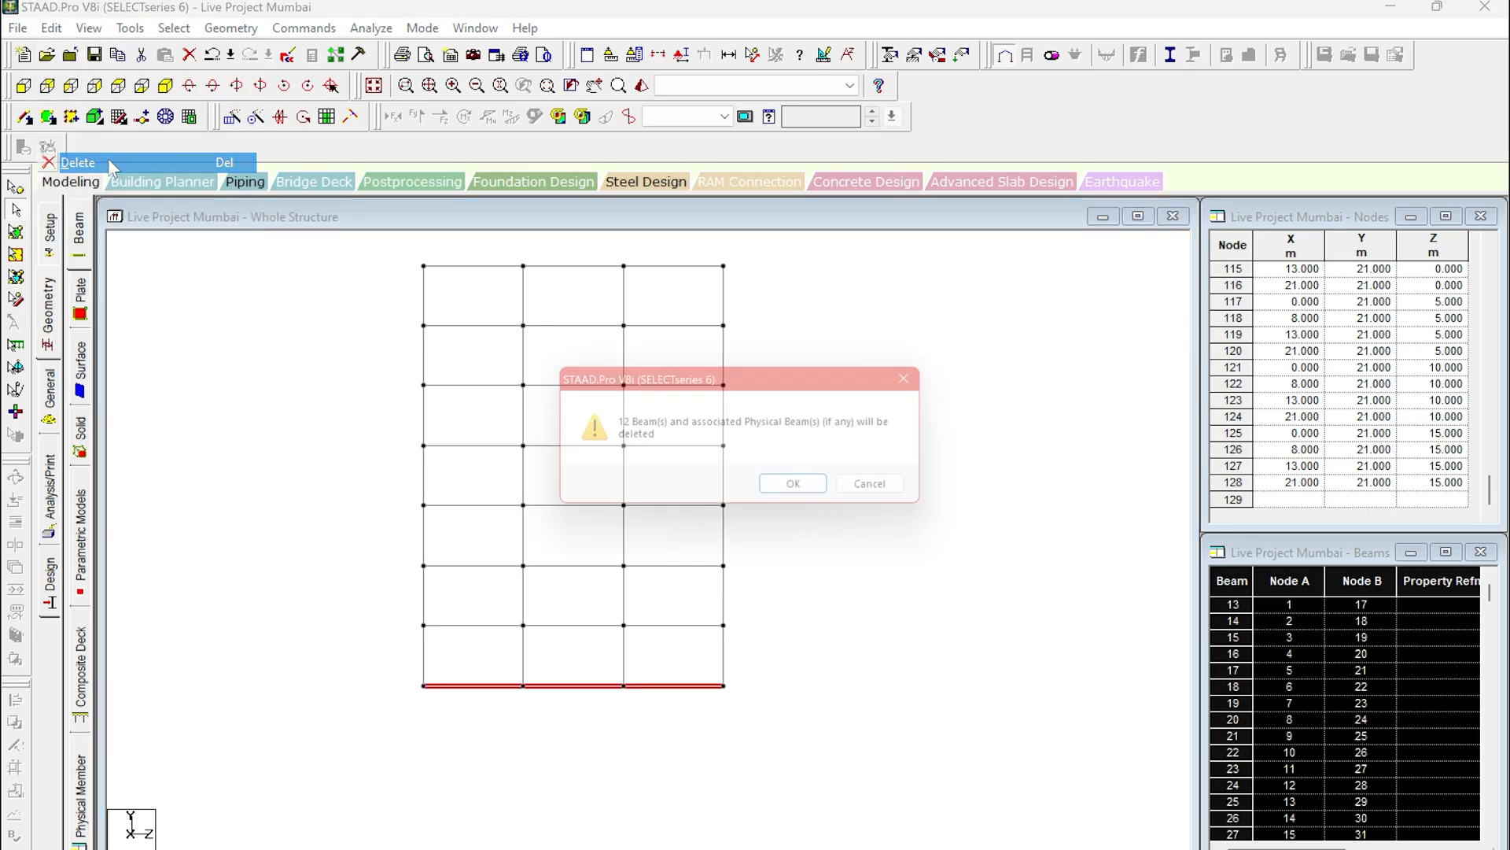
{"action": "left_click", "coordinate": [839, 500]}
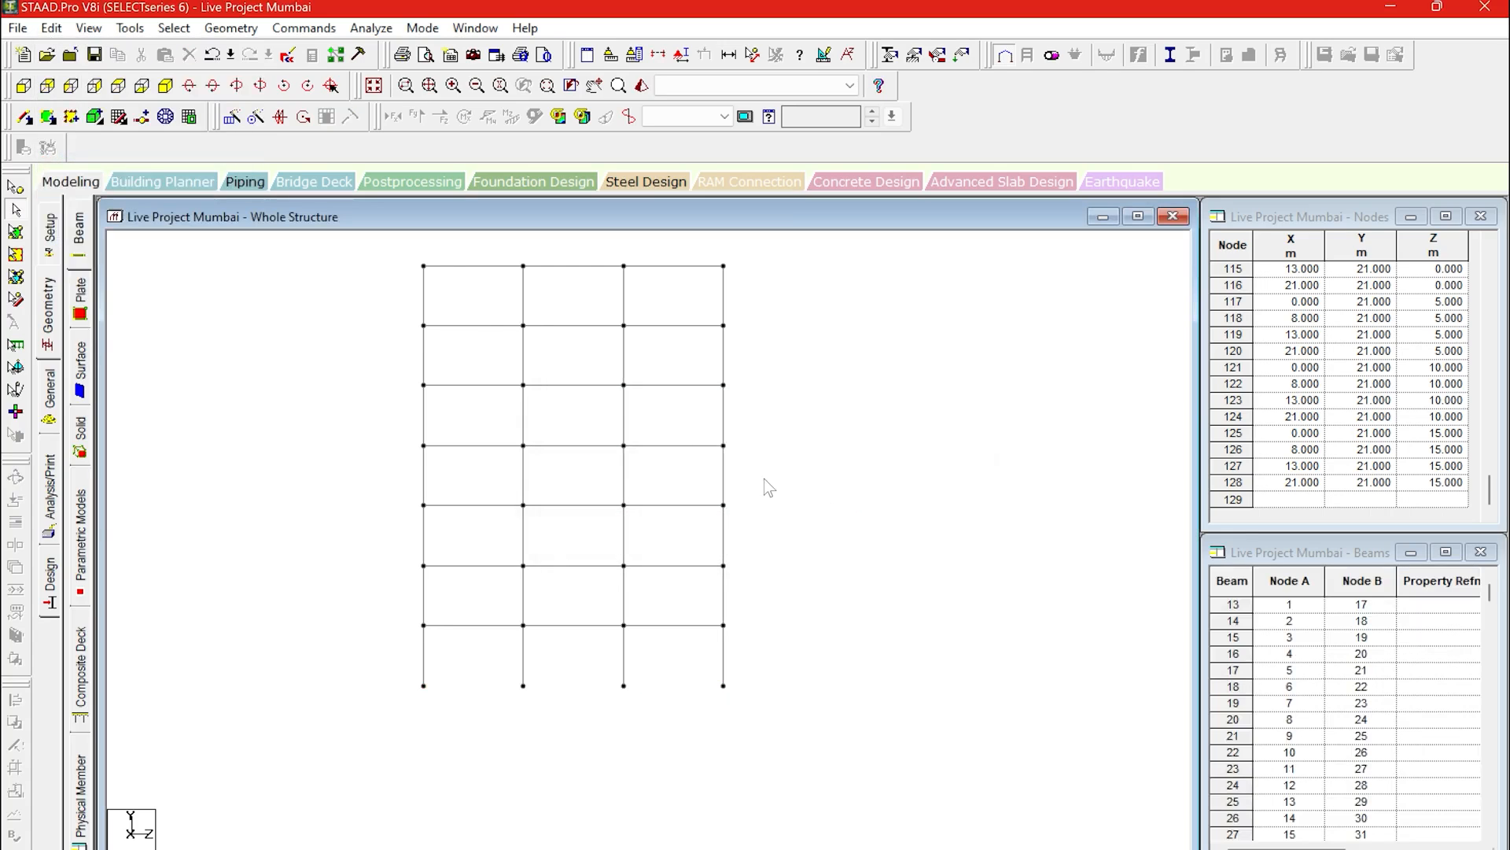
{"action": "left_click", "coordinate": [166, 85]}
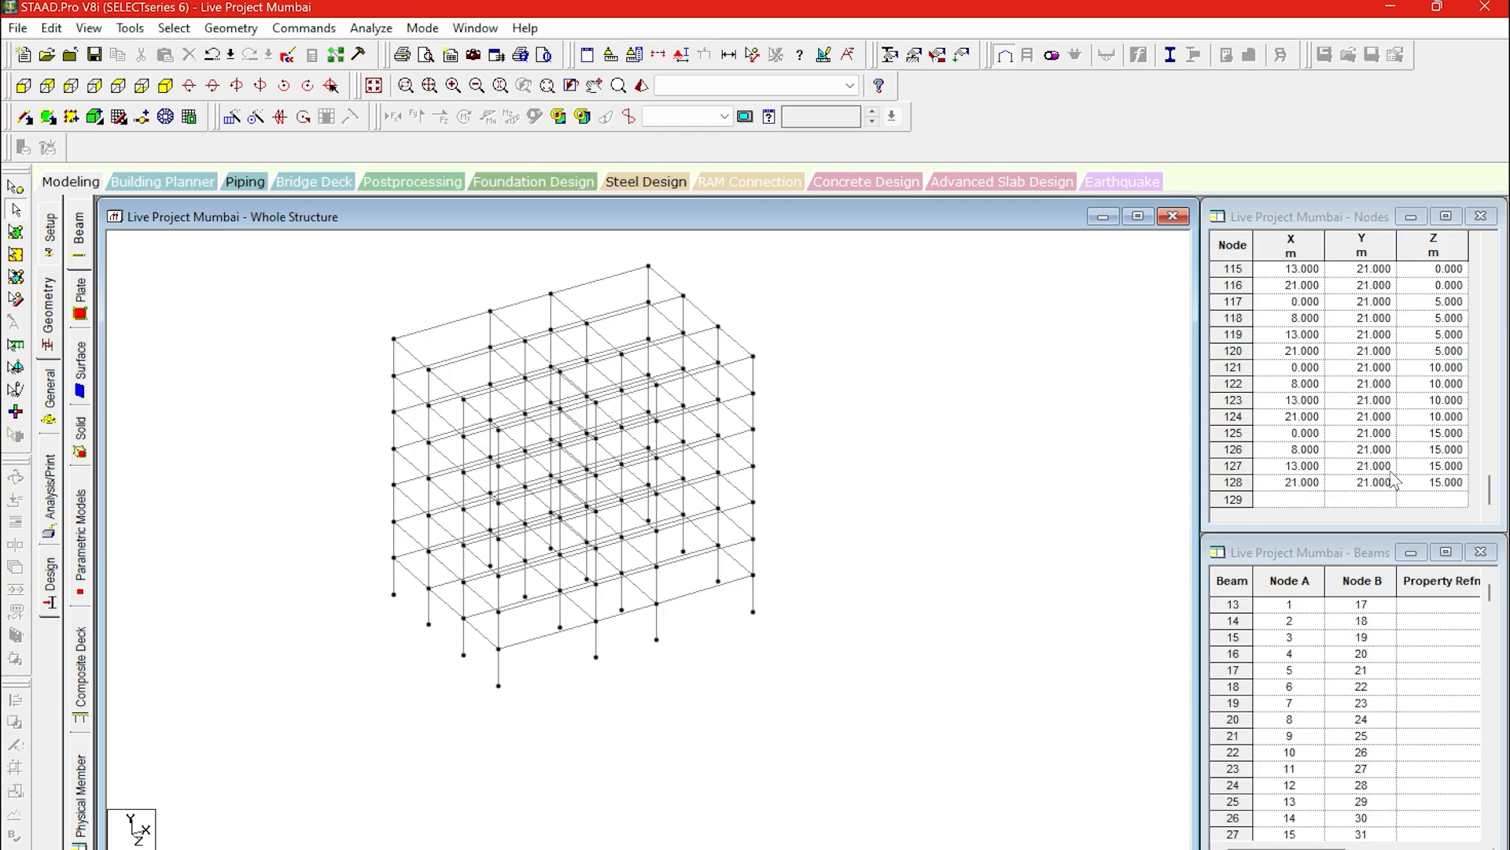
Review the node coordinates and the beam numbering and end nodes throughout the Nodes and Beams tables.
{"action": "scroll", "coordinate": [1391, 475], "scroll_direction": "up", "scroll_amount": 15}
{"action": "scroll", "coordinate": [1392, 480], "scroll_direction": "up", "scroll_amount": 20}
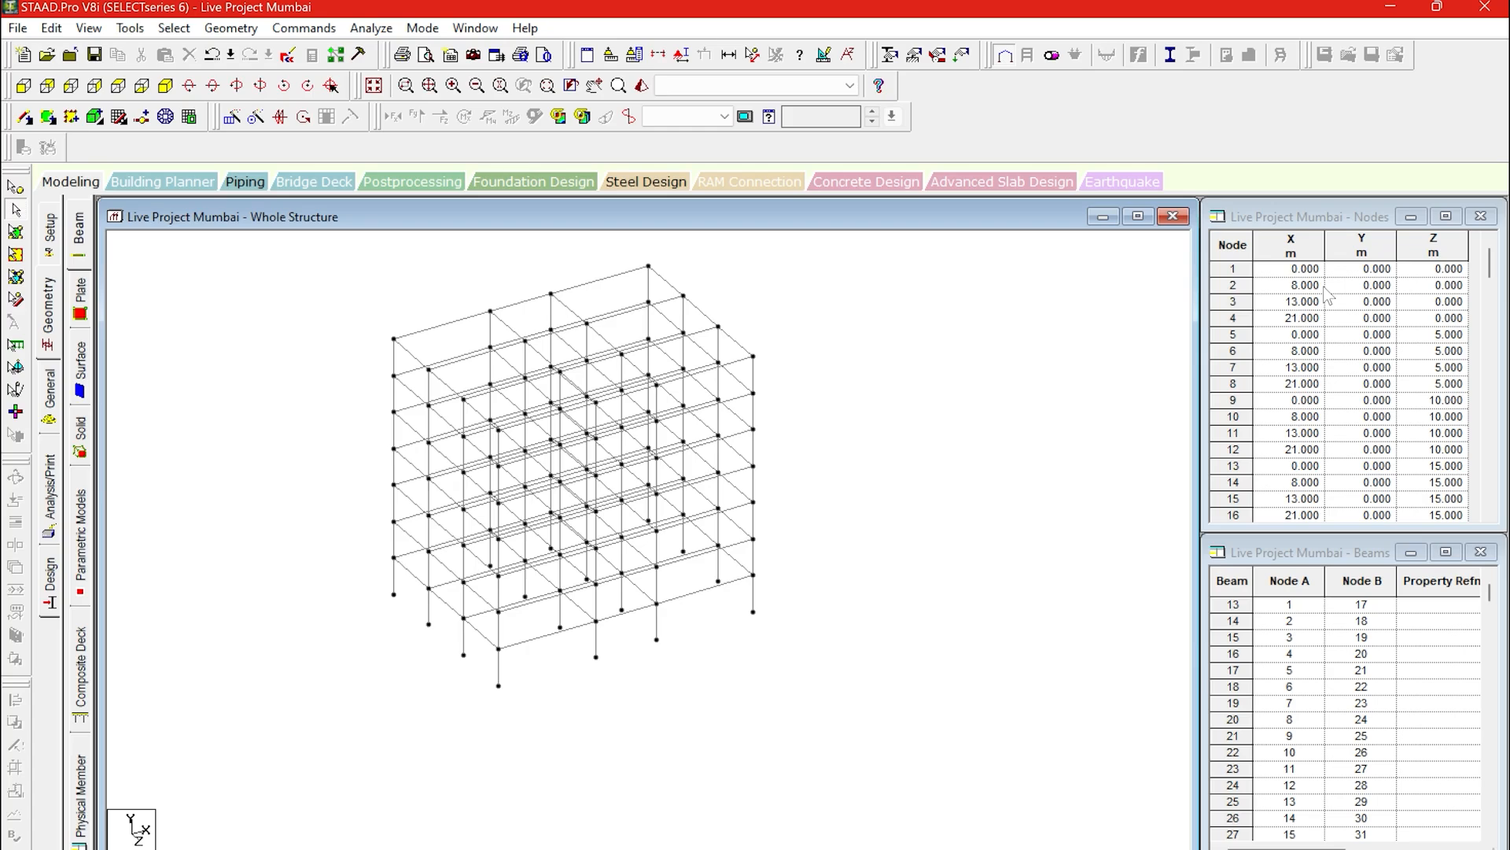
{"action": "scroll", "coordinate": [1351, 405], "scroll_direction": "down", "scroll_amount": 9}
{"action": "scroll", "coordinate": [1351, 405], "scroll_direction": "down", "scroll_amount": 20}
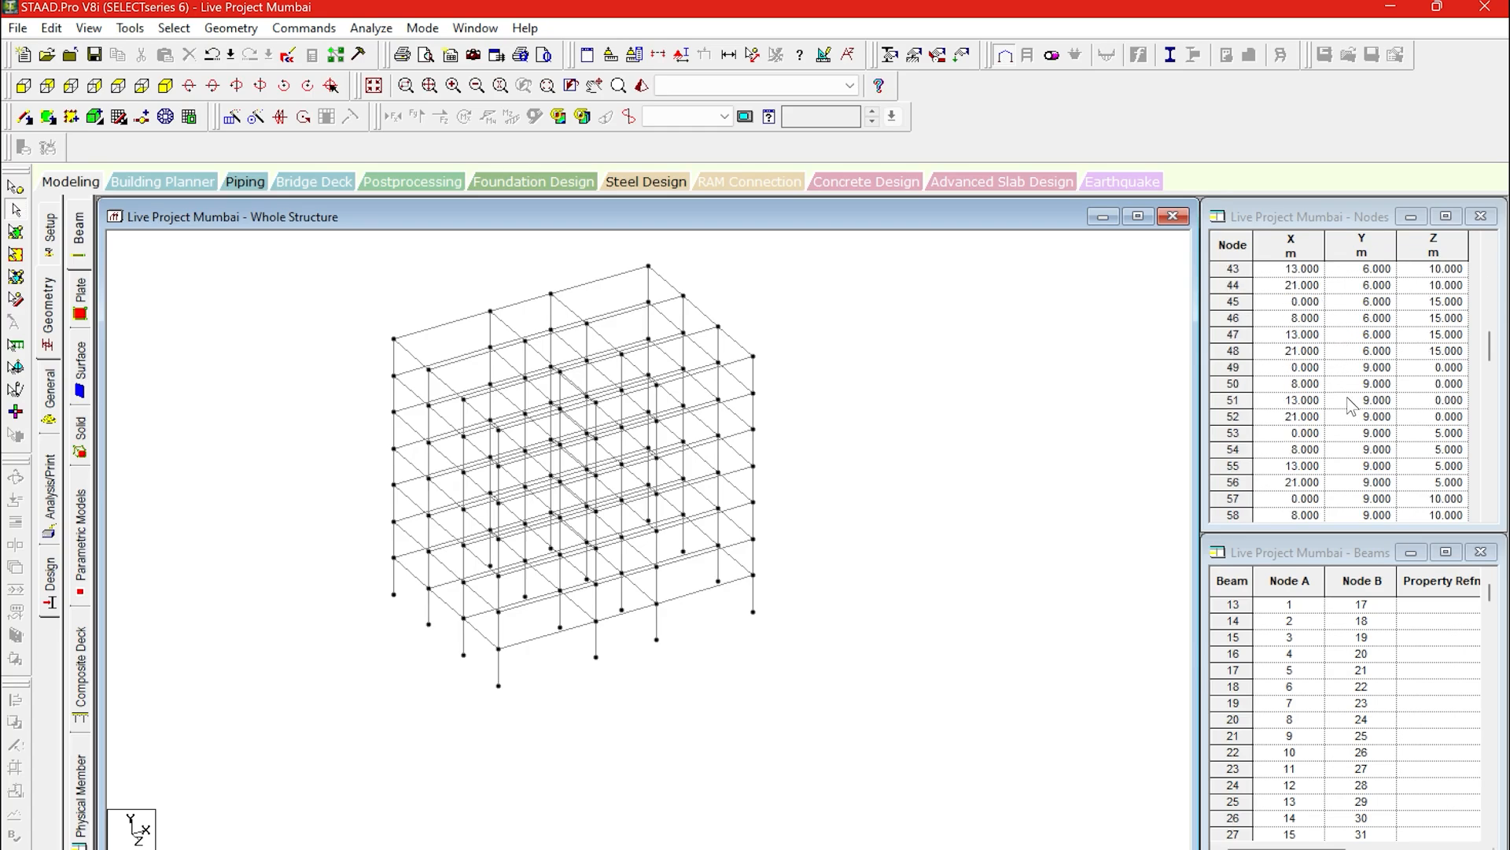
{"action": "scroll", "coordinate": [1352, 405], "scroll_direction": "down", "scroll_amount": 2}
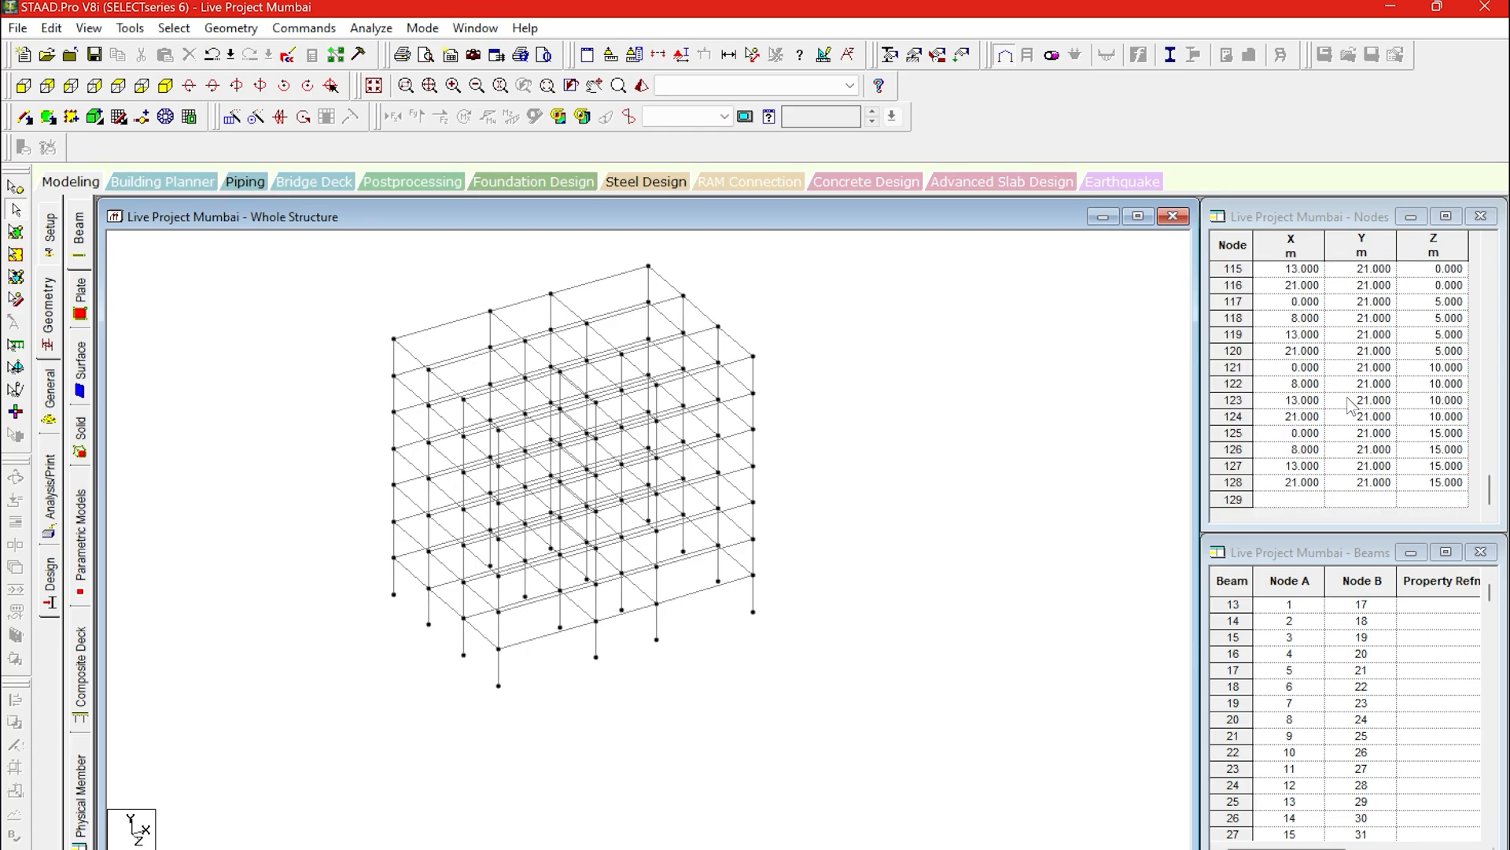
{"action": "scroll", "coordinate": [1359, 686], "scroll_direction": "down", "scroll_amount": 19}
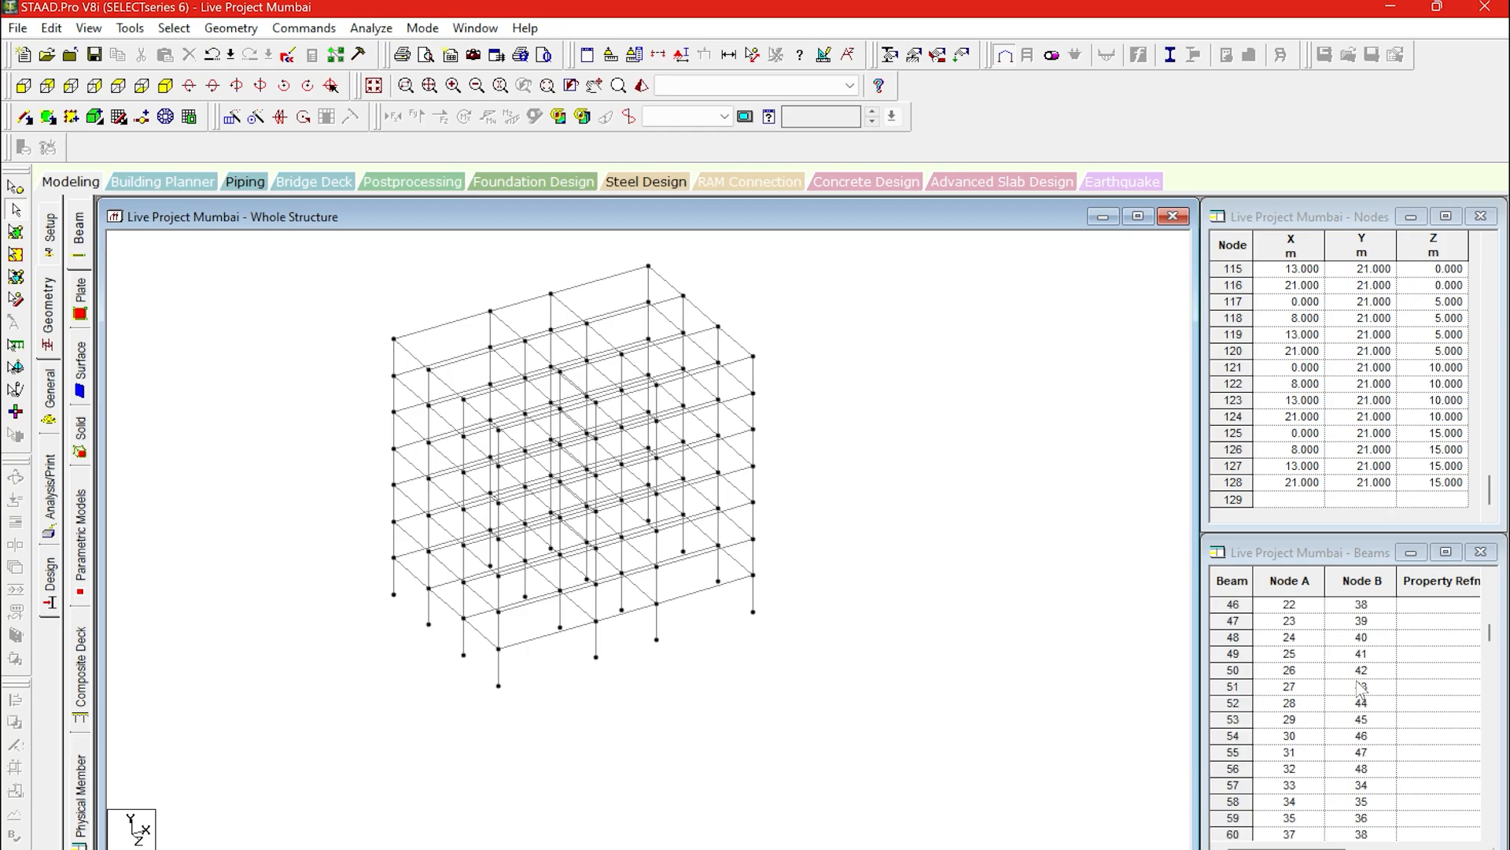
{"action": "scroll", "coordinate": [1359, 686], "scroll_direction": "down", "scroll_amount": 7}
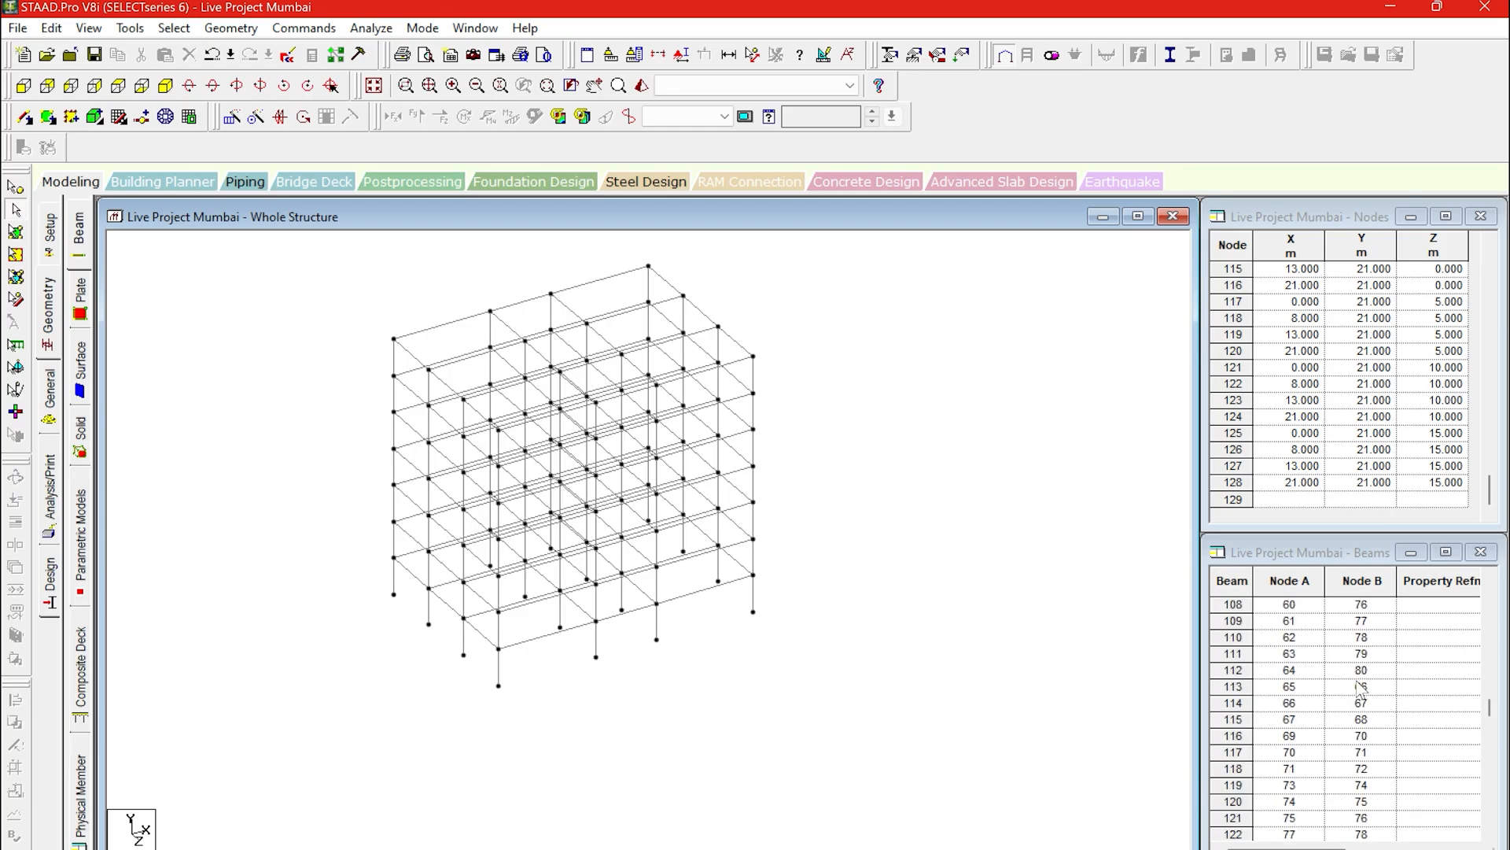
{"action": "scroll", "coordinate": [1361, 686], "scroll_direction": "up", "scroll_amount": 20}
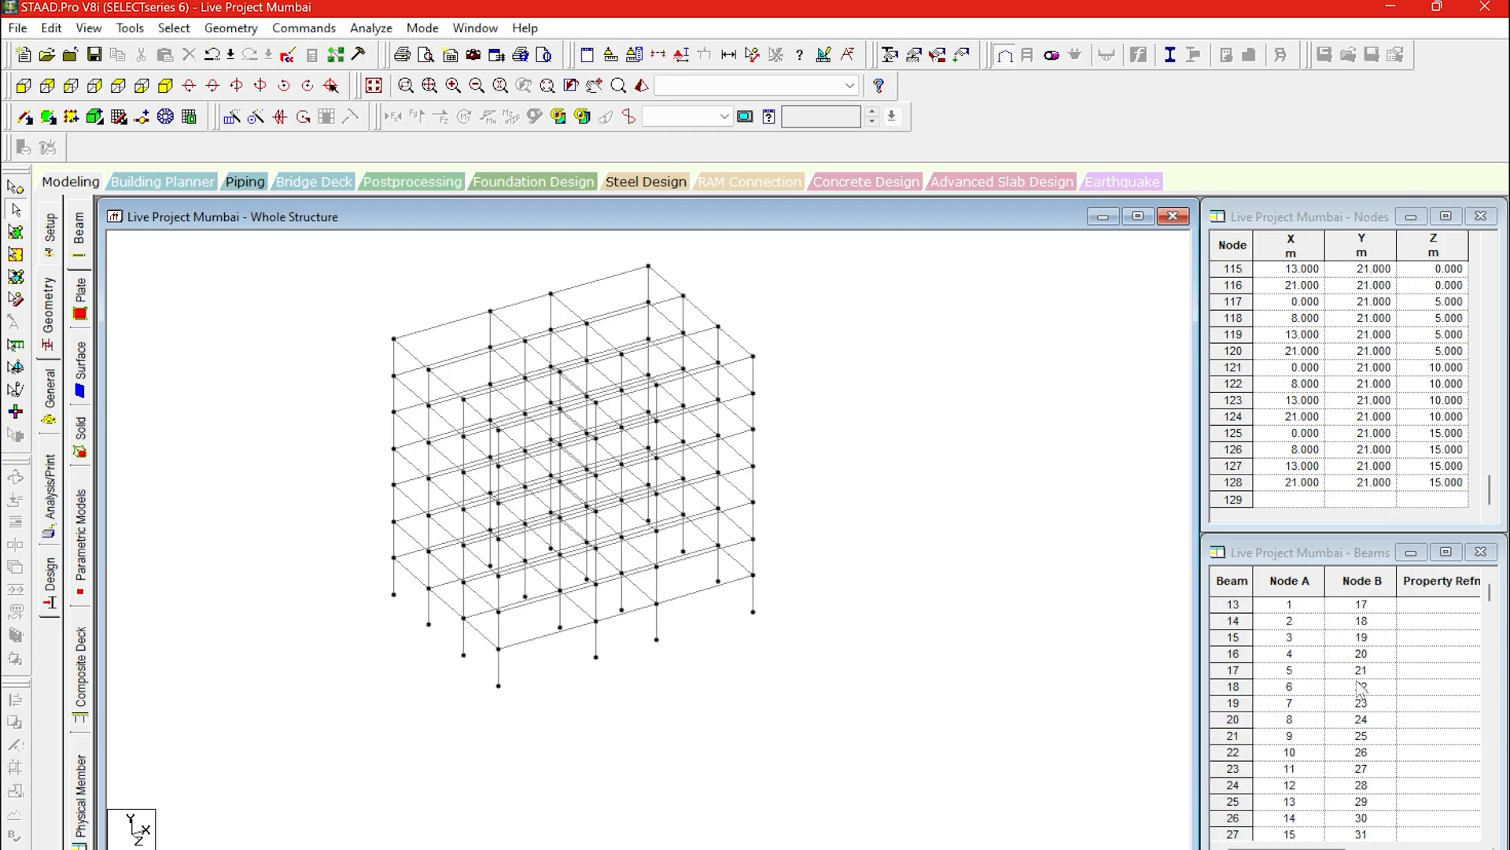
View the Bay Frame parameters among the Structure Wizard's frame models and close the wizard without applying anything.
{"action": "left_click", "coordinate": [296, 31]}
{"action": "left_click", "coordinate": [236, 30]}
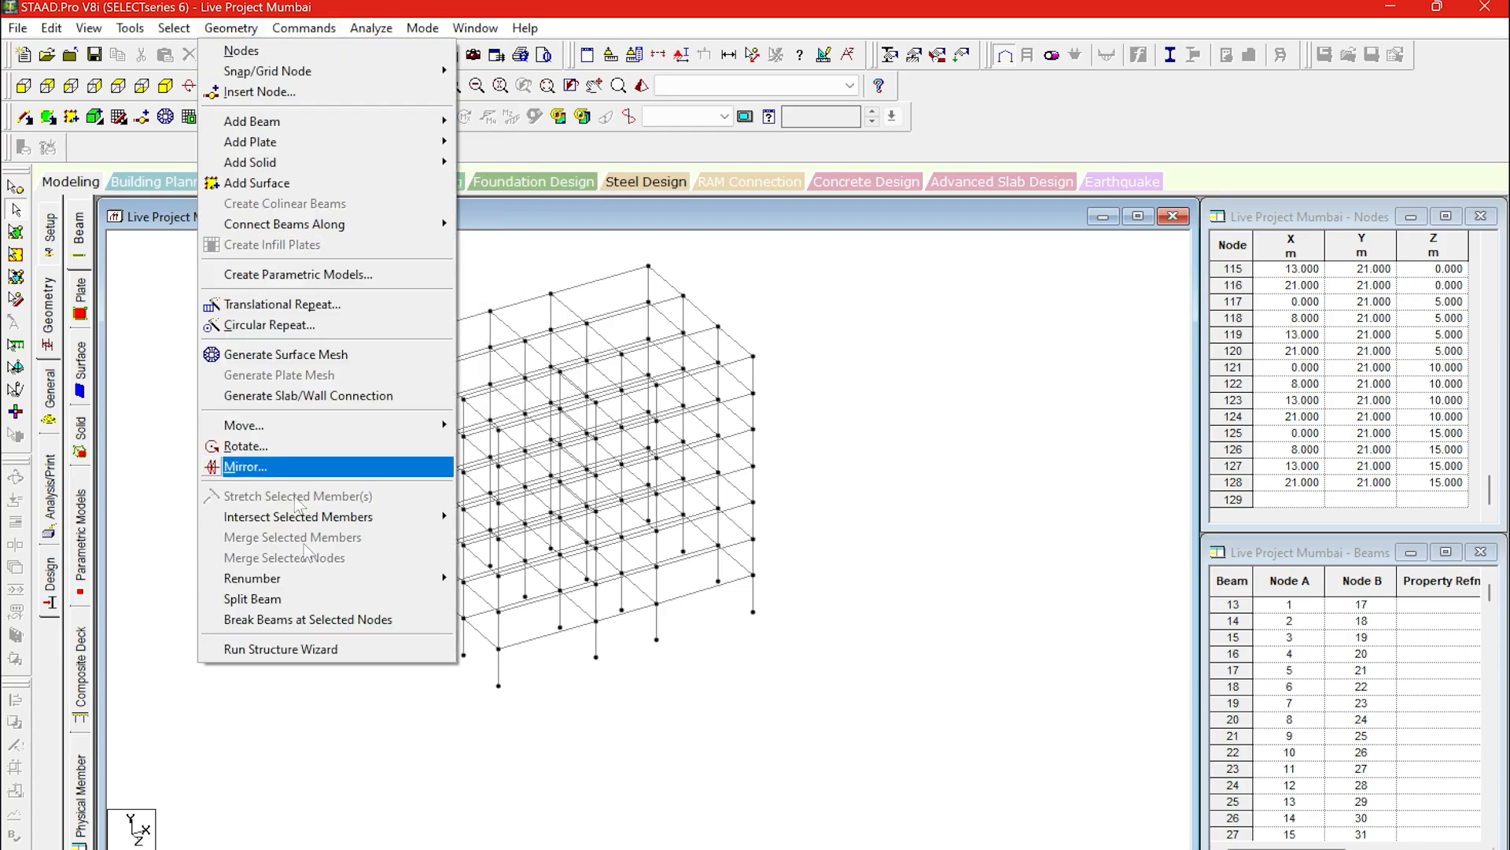
{"action": "left_click", "coordinate": [340, 650]}
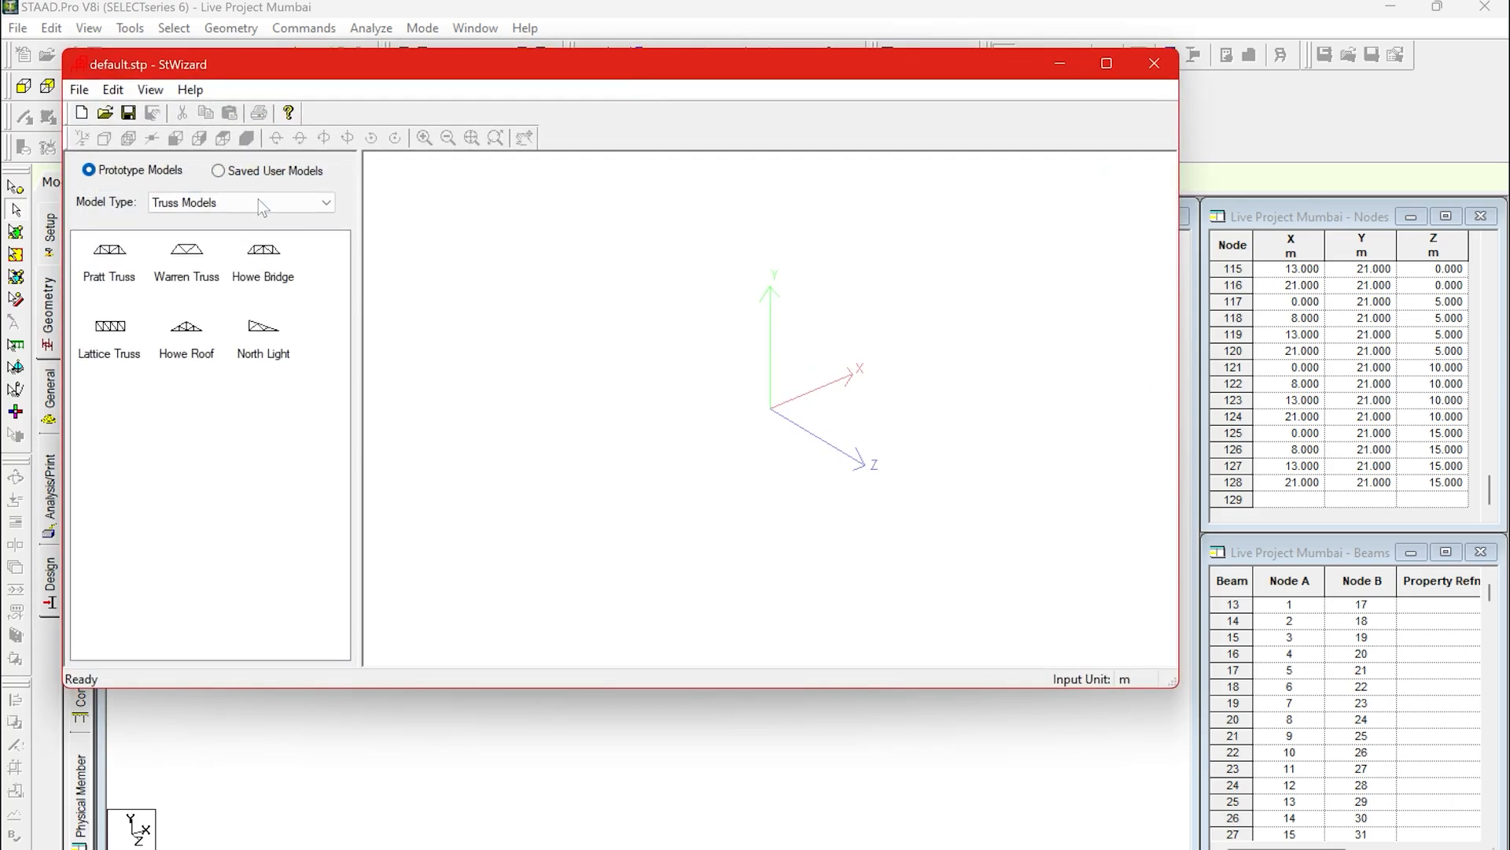
{"action": "left_click", "coordinate": [264, 207]}
{"action": "left_click", "coordinate": [256, 235]}
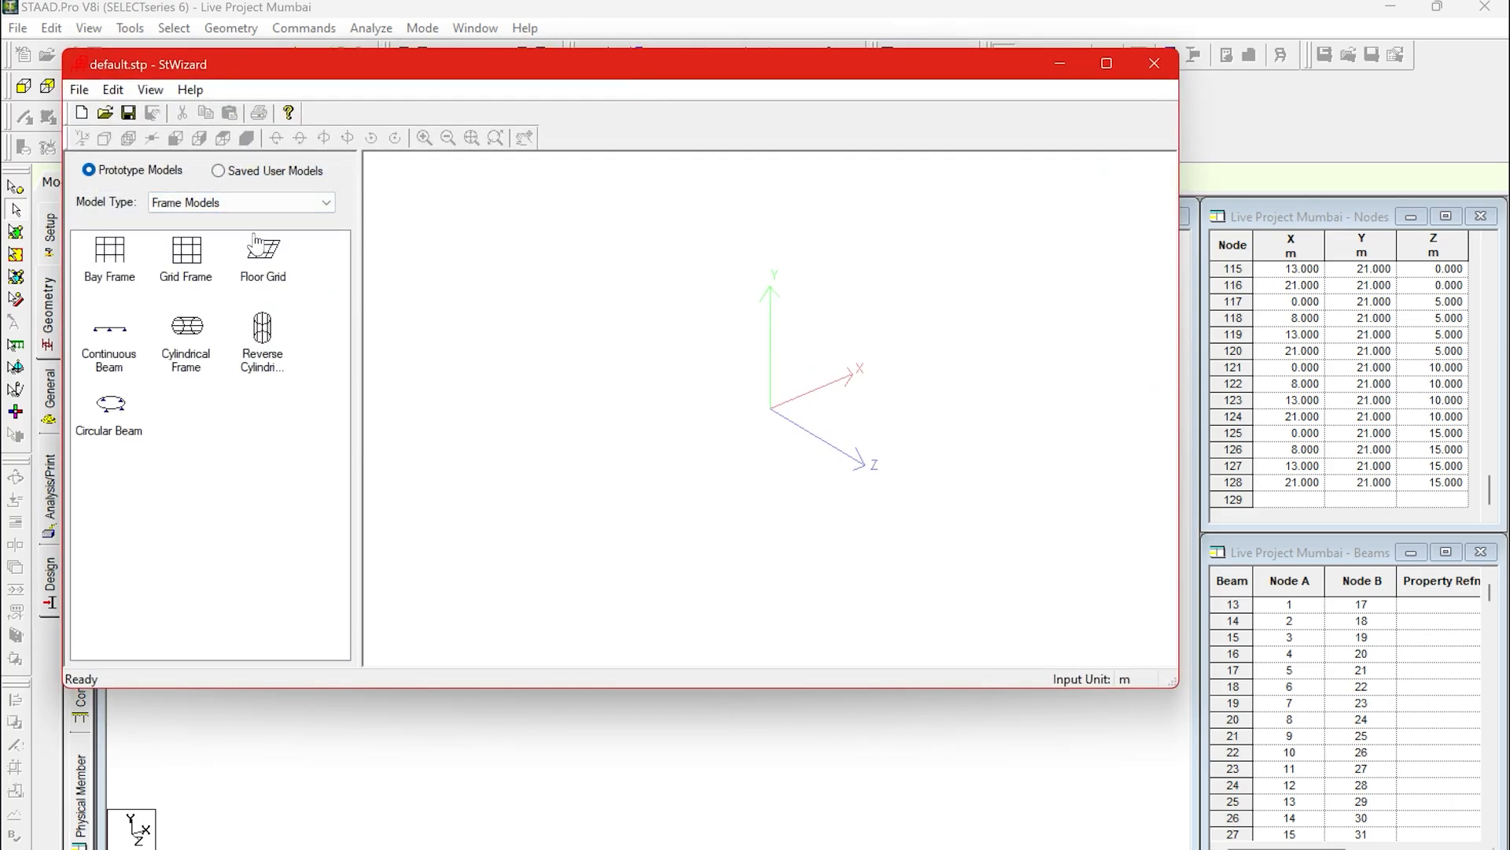
{"action": "double_click", "coordinate": [109, 263]}
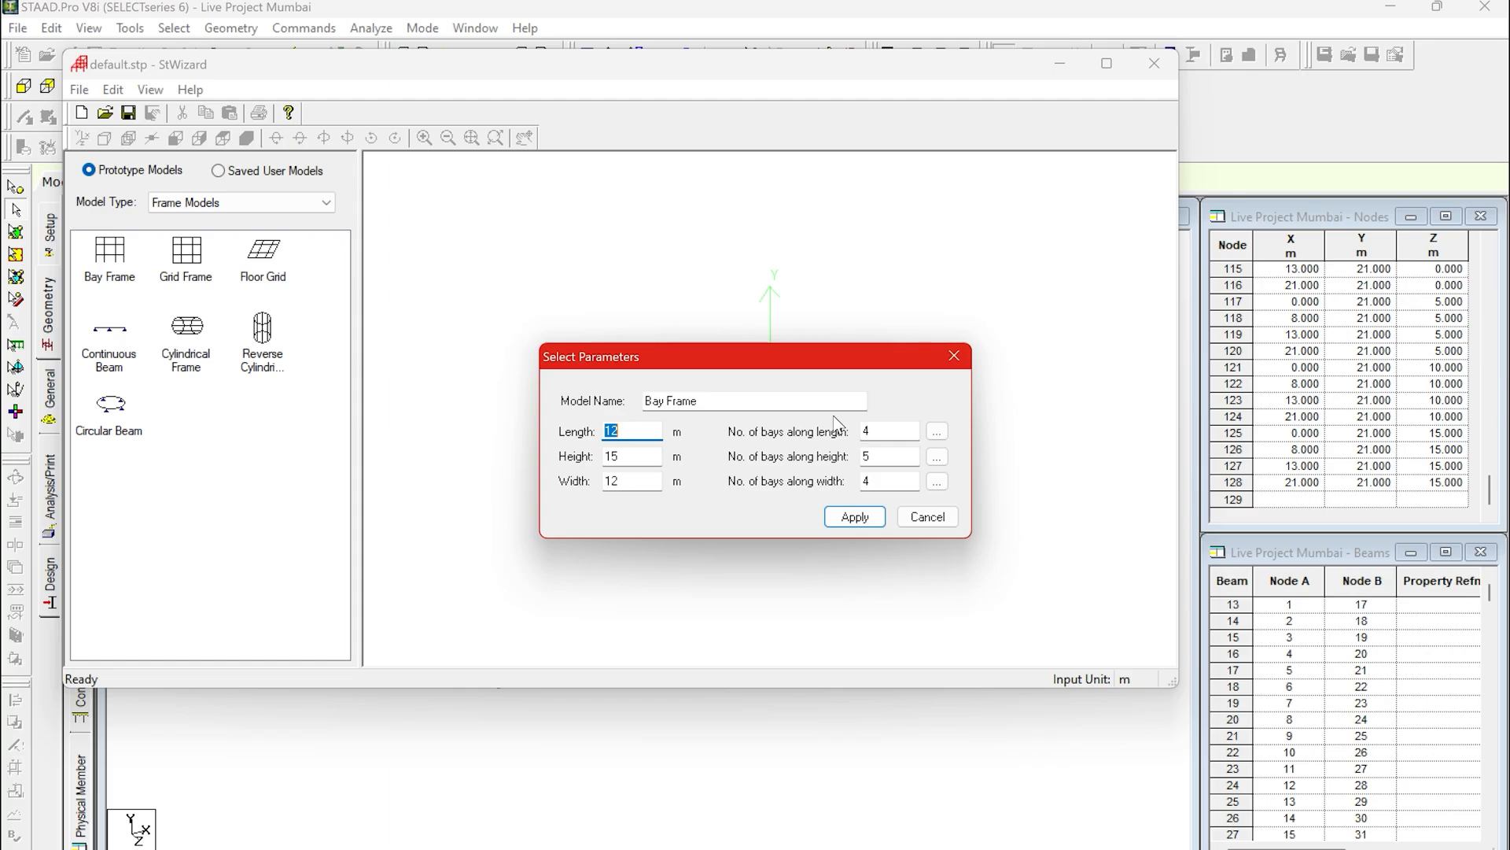
{"action": "left_click", "coordinate": [926, 520]}
{"action": "left_click", "coordinate": [1154, 65]}
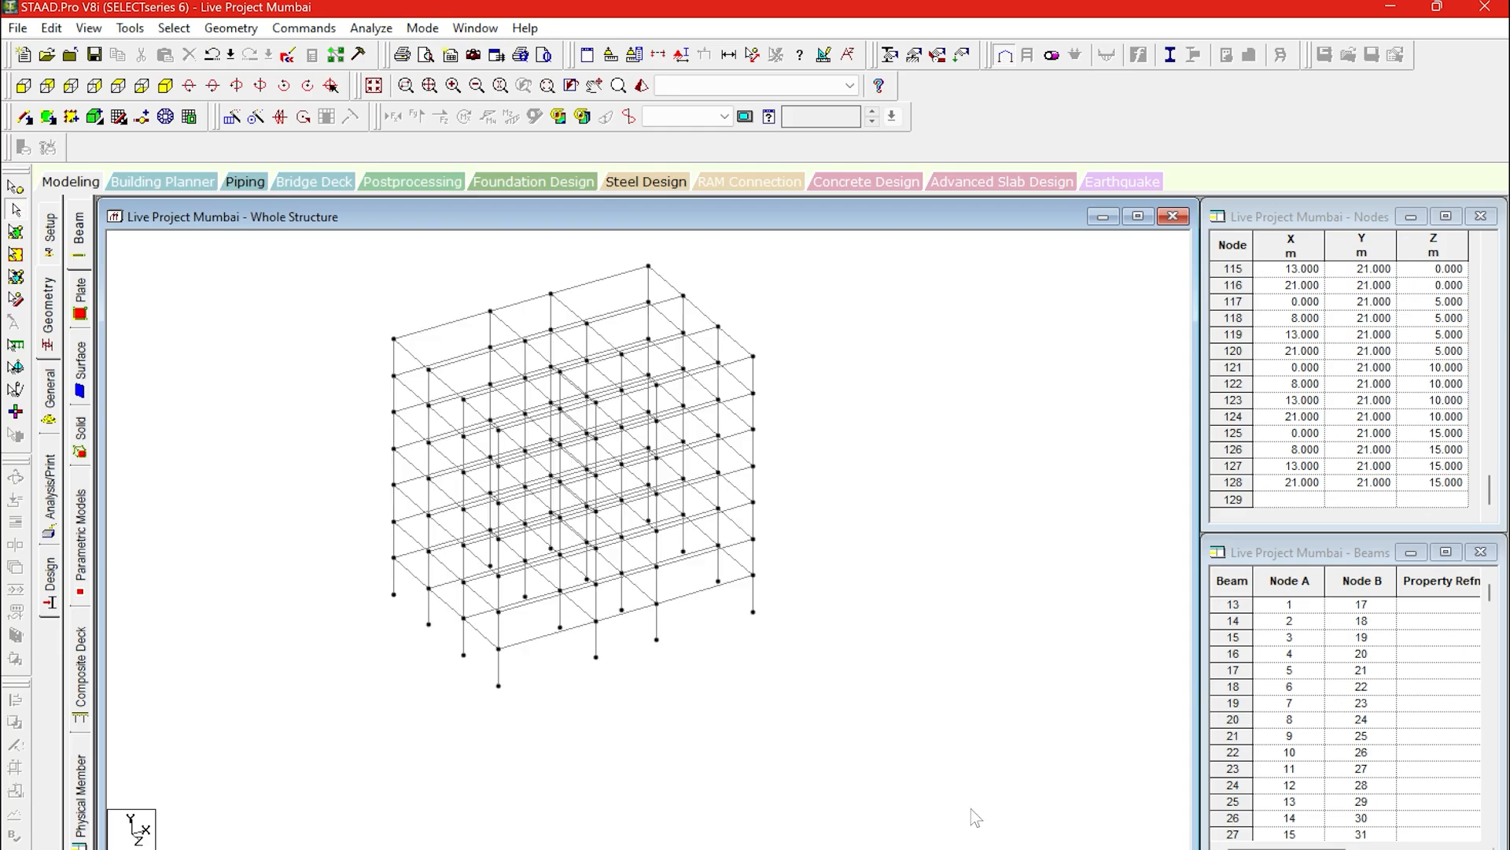
Isolate the lowest storey with its first-floor beams using a window section in front elevation, and return to the isometric view.
{"action": "middle_click_drag", "start_coordinate": [971, 808], "coordinate": [961, 848]}
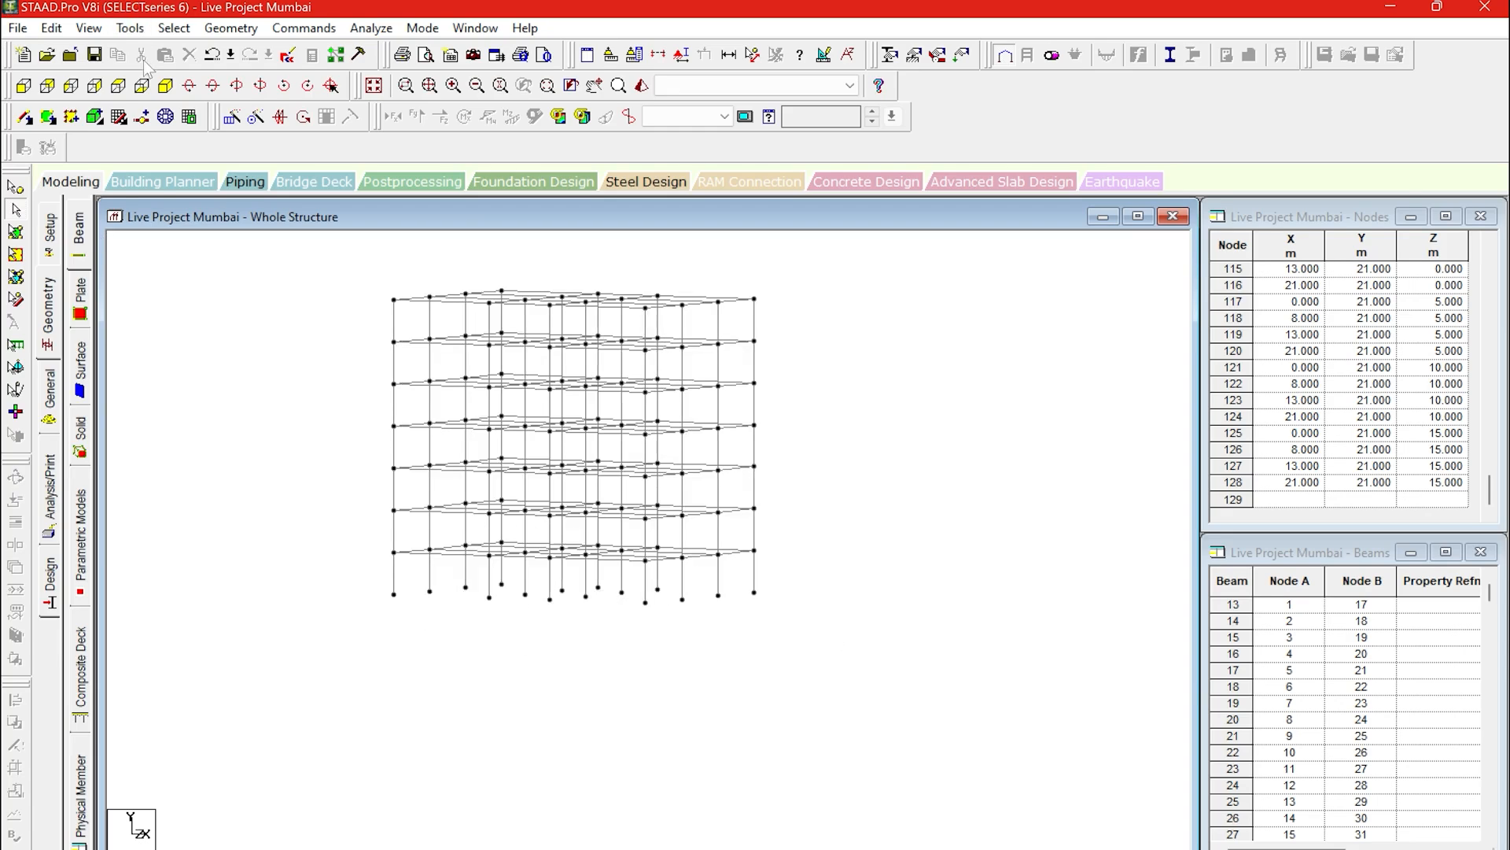
{"action": "left_click", "coordinate": [165, 85]}
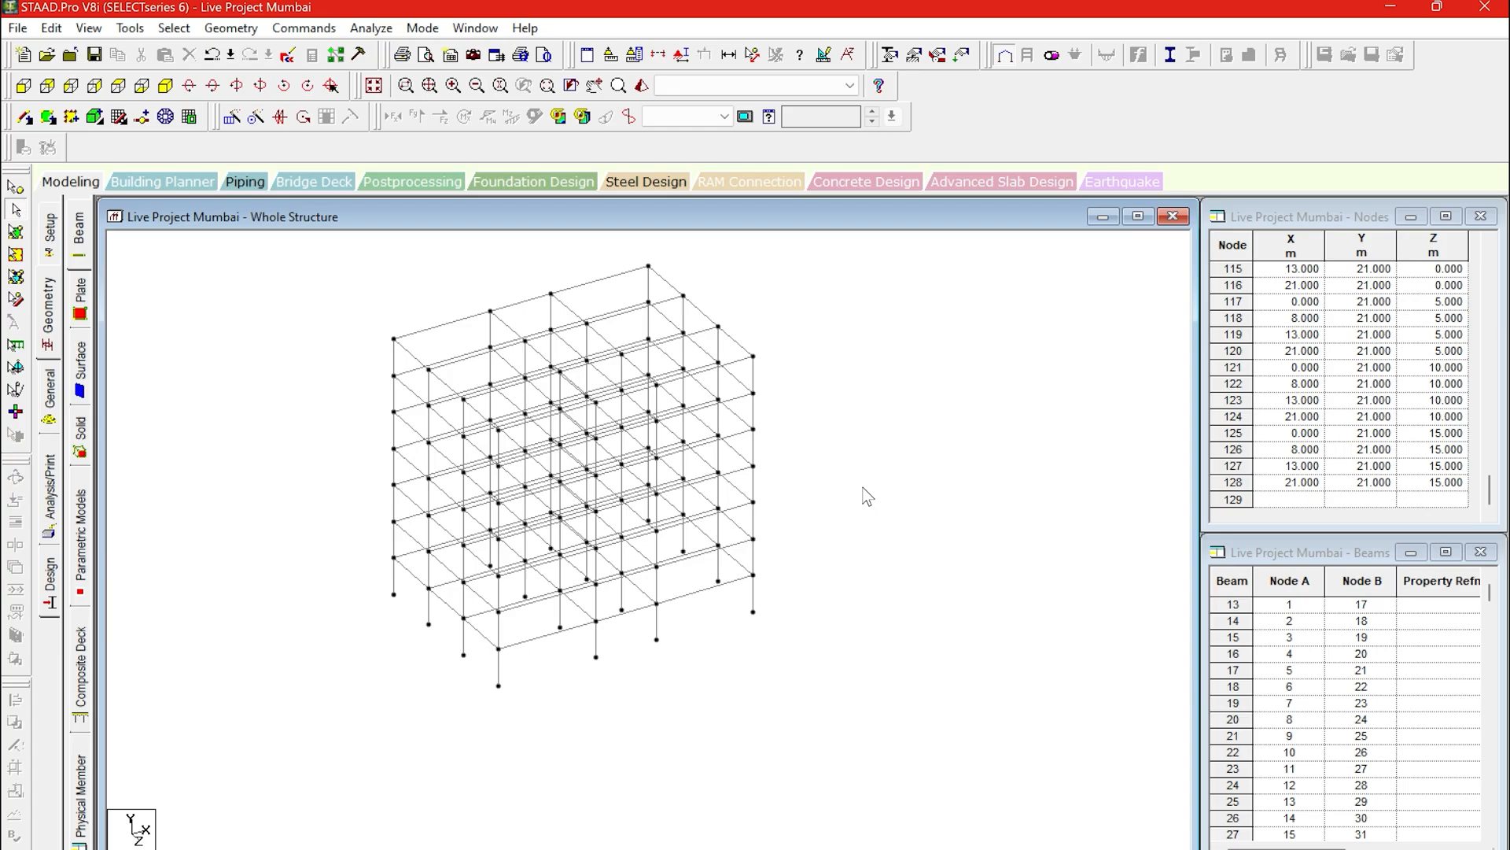
{"action": "left_click", "coordinate": [24, 89]}
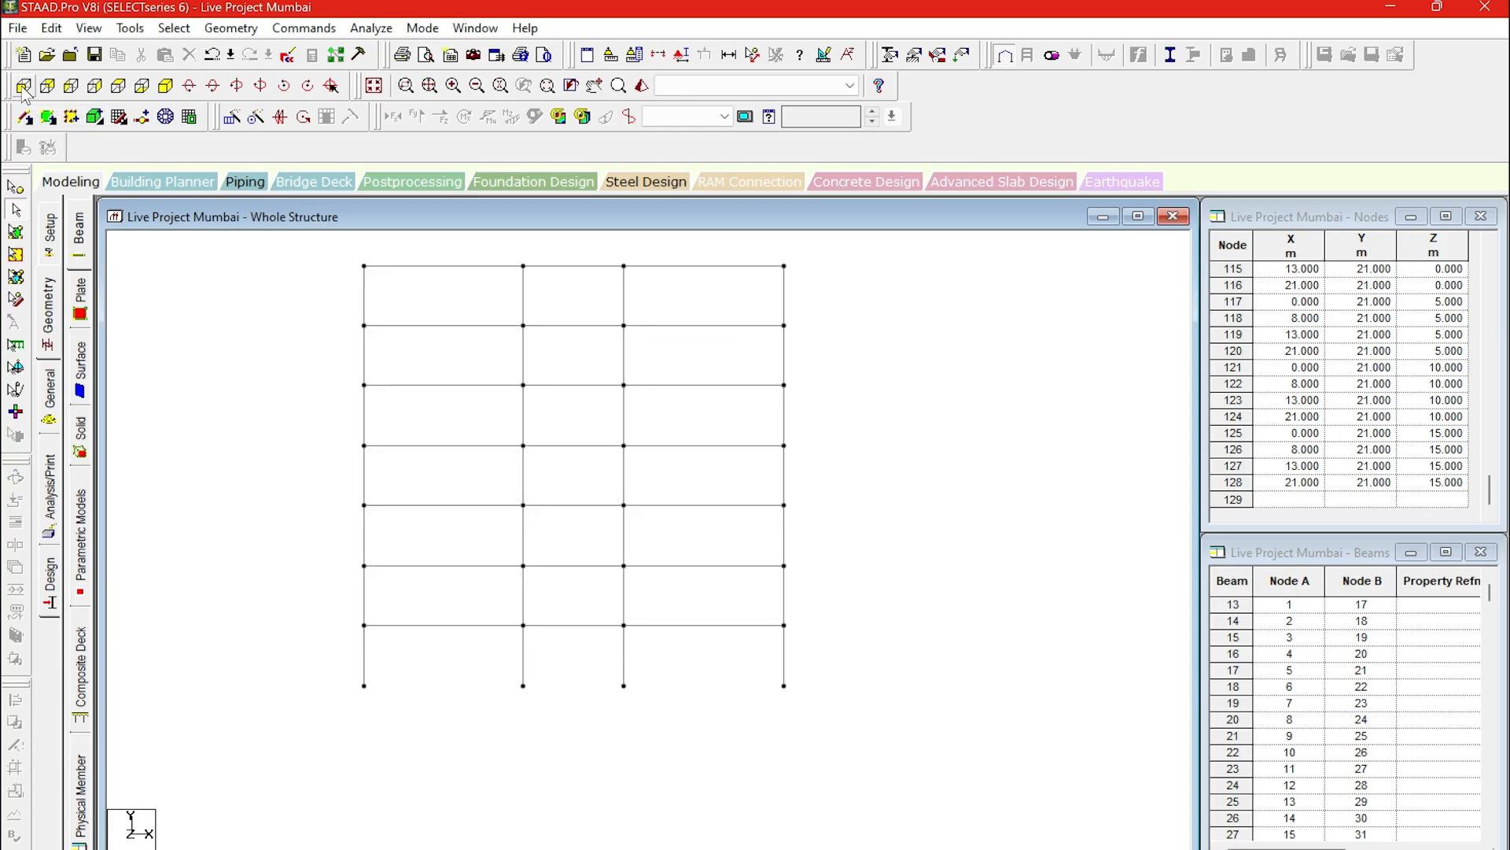
{"action": "left_click", "coordinate": [659, 55]}
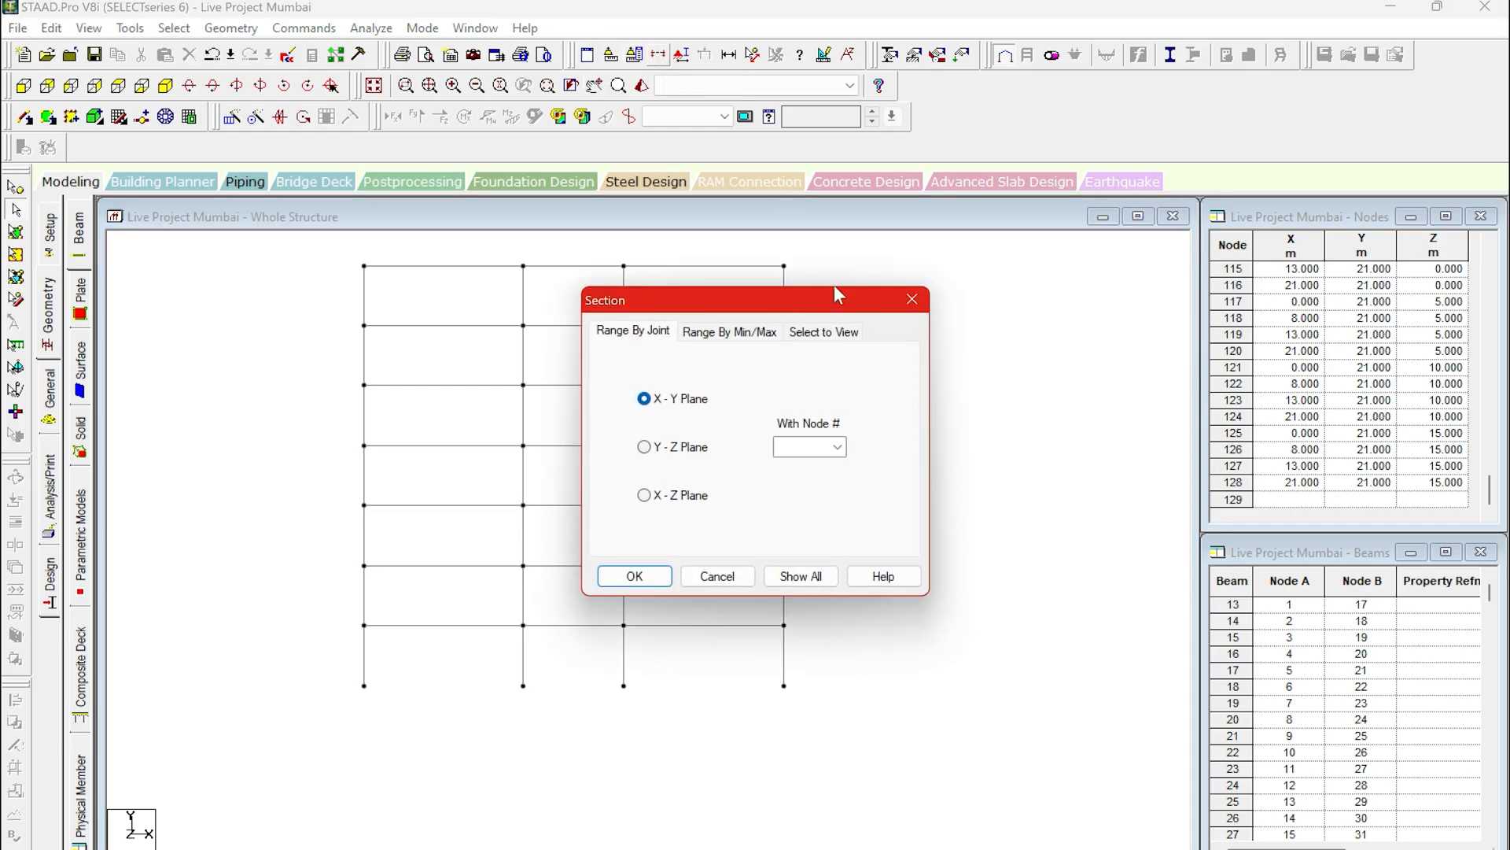
{"action": "left_click", "coordinate": [823, 332]}
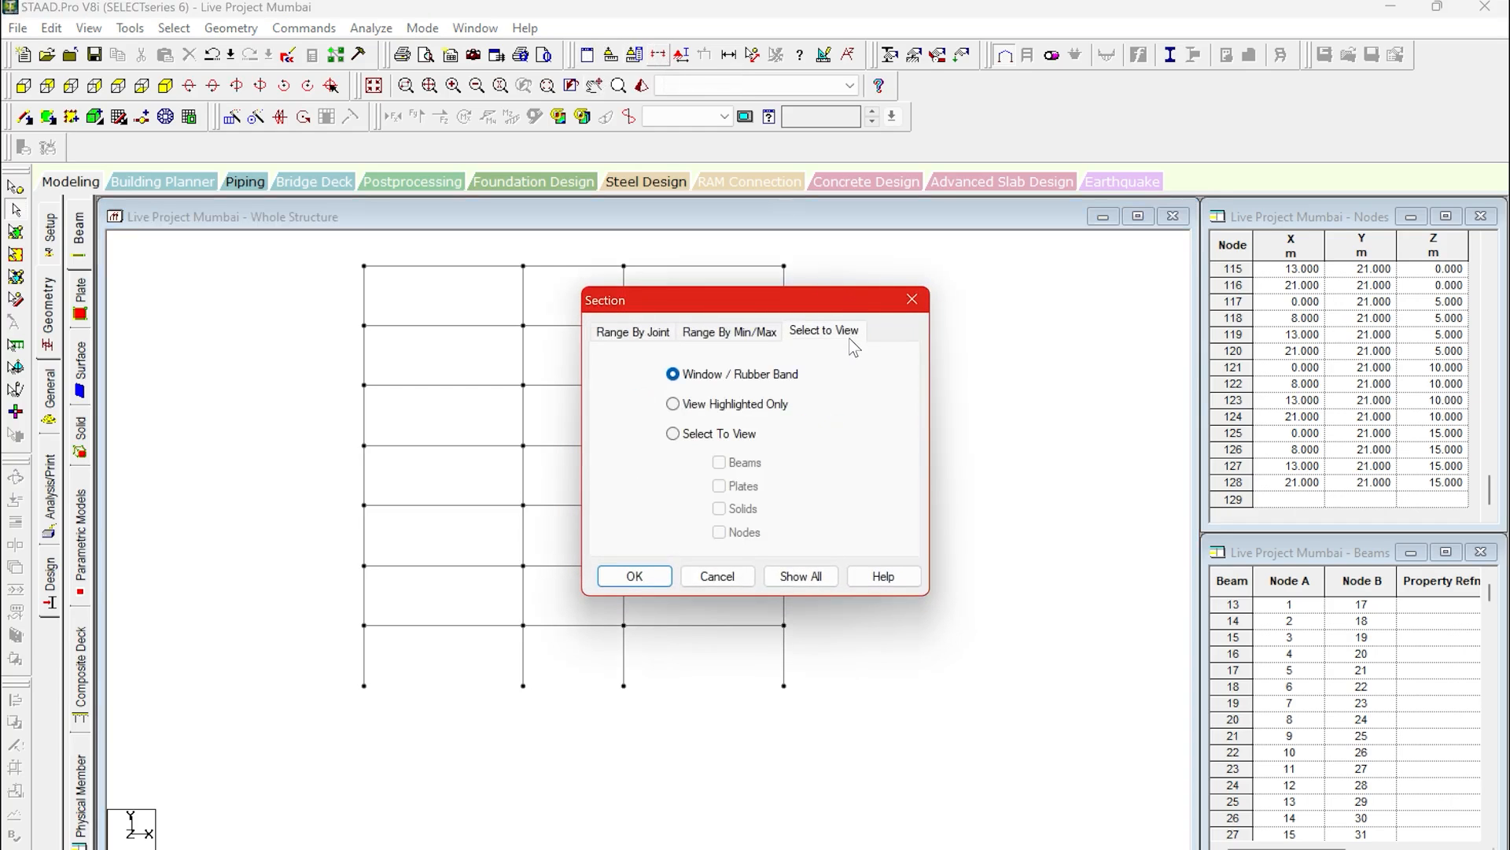
{"action": "left_click", "coordinate": [655, 580]}
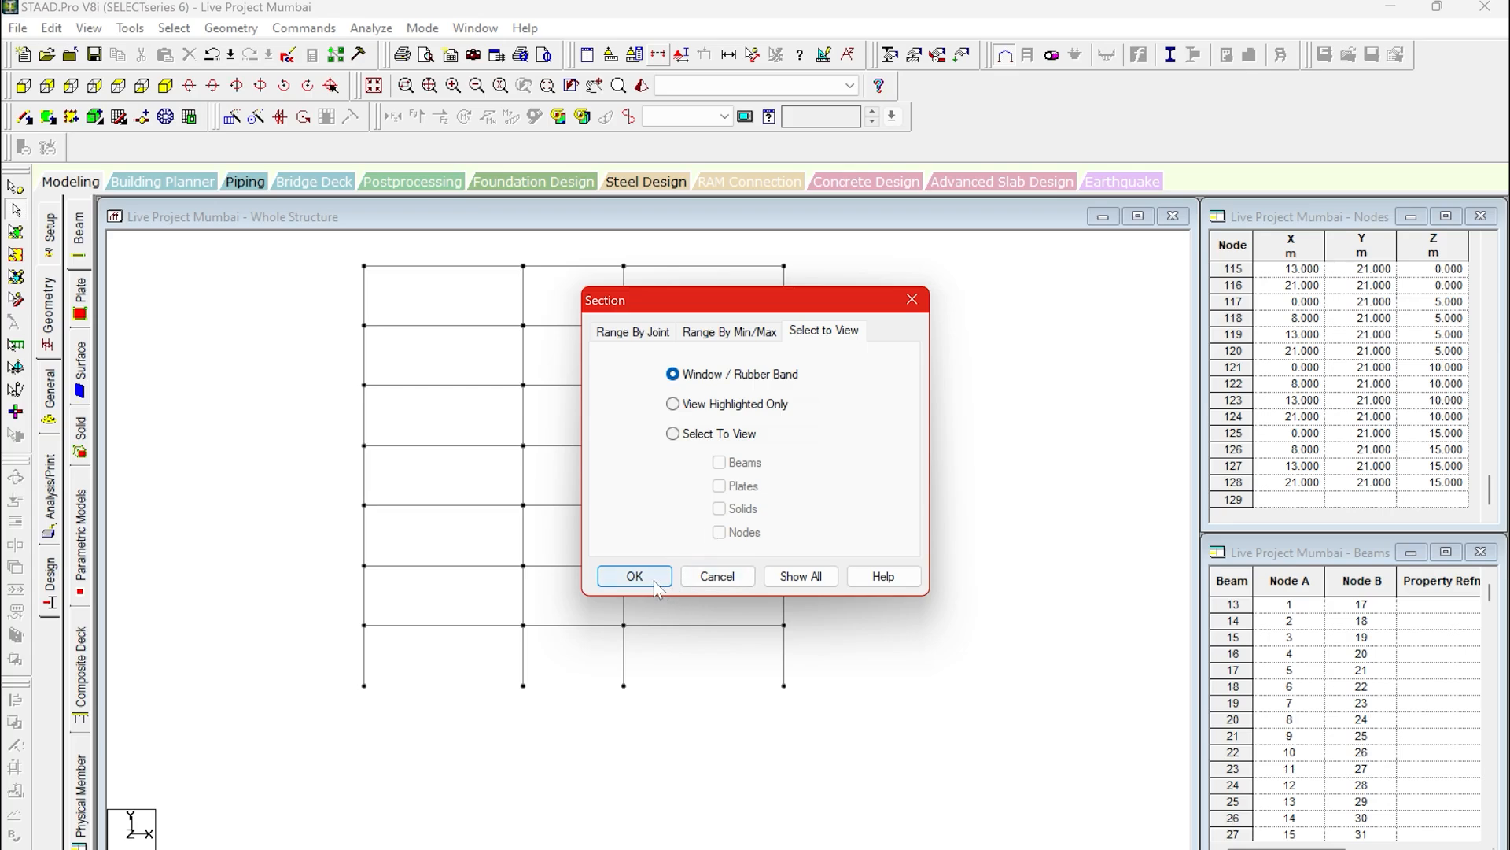
{"action": "left_click_drag", "start_coordinate": [312, 605], "coordinate": [900, 722]}
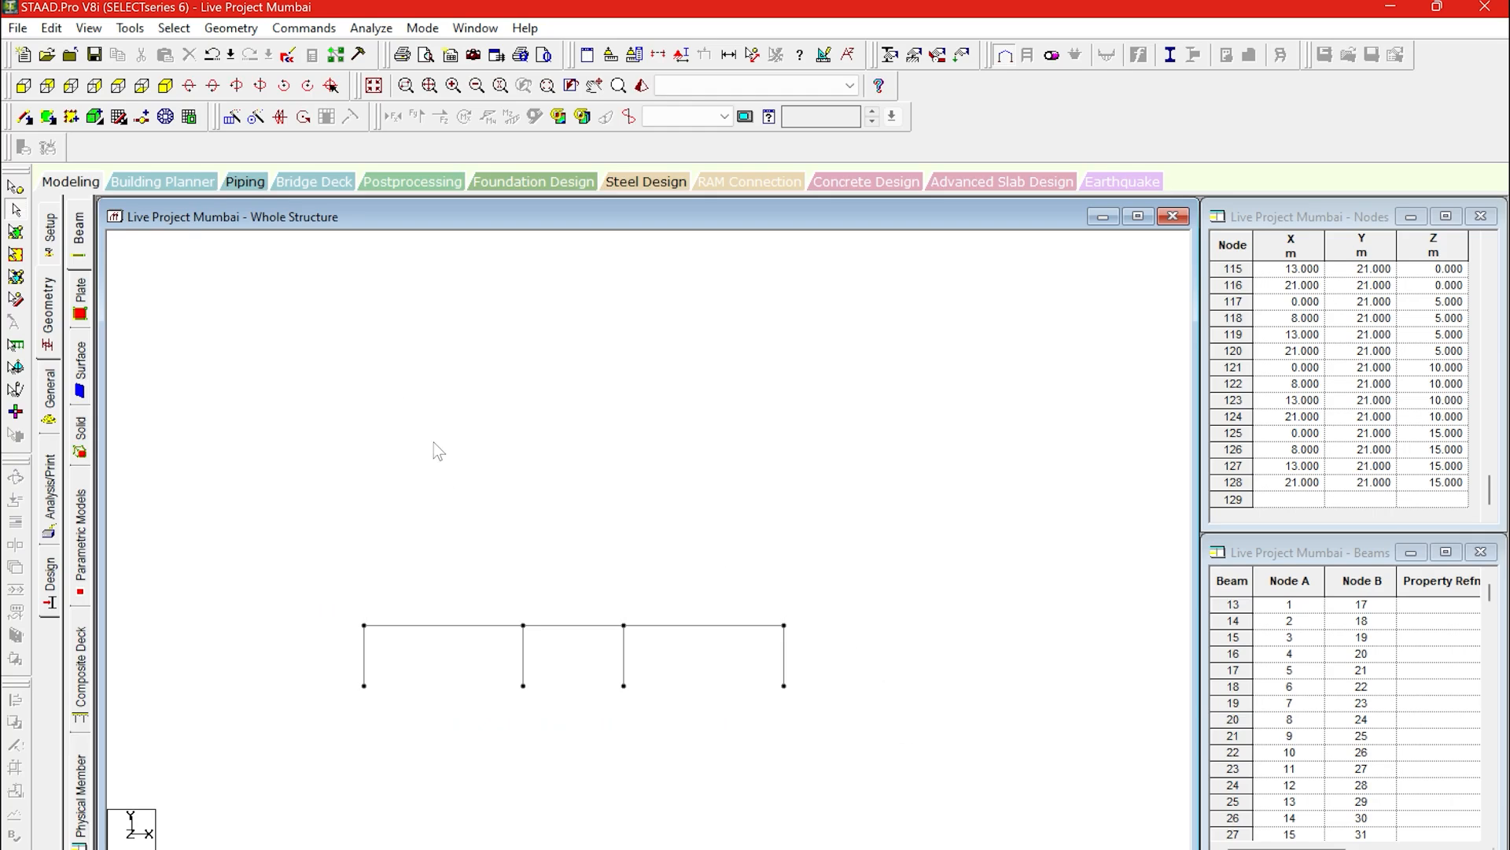
{"action": "left_click", "coordinate": [165, 85]}
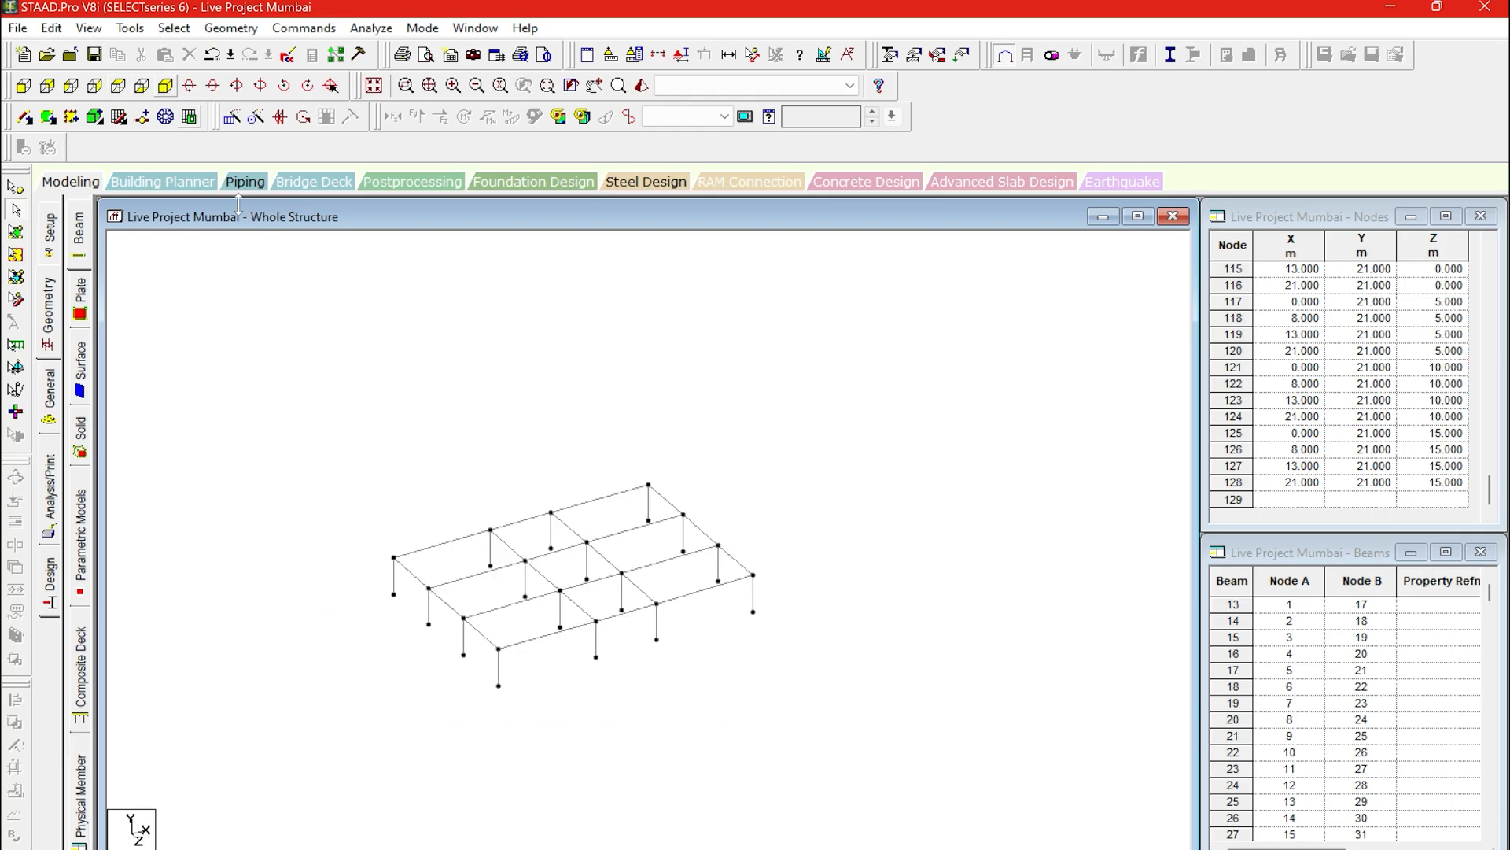
Add a four-noded plate spanning the four outer corner nodes of the first floor.
{"action": "scroll", "coordinate": [558, 598], "scroll_direction": "down", "scroll_amount": 5}
{"action": "scroll", "coordinate": [559, 598], "scroll_direction": "up", "scroll_amount": 12}
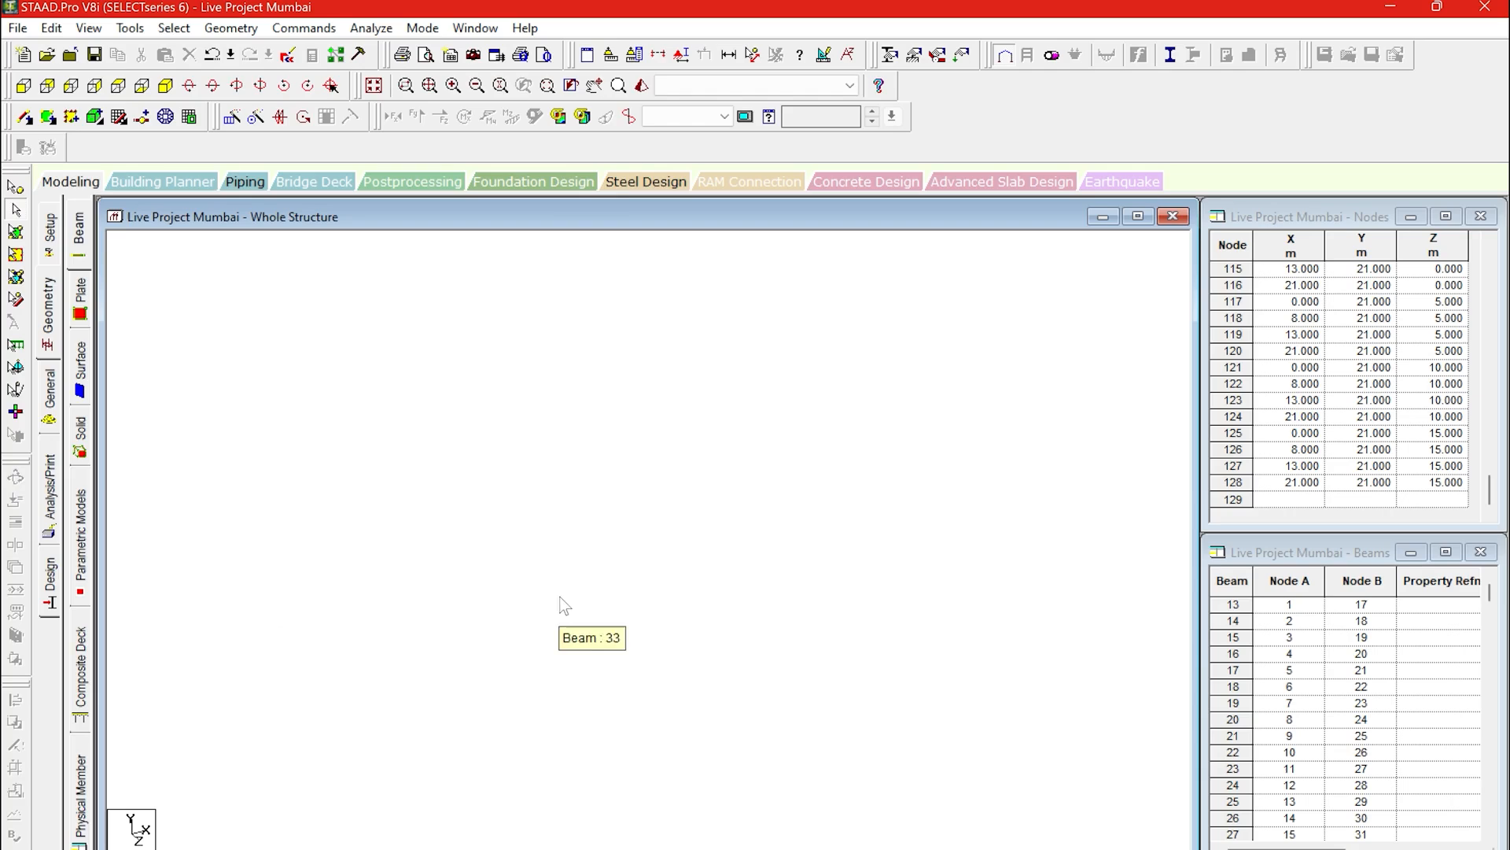
{"action": "middle_click_drag", "start_coordinate": [559, 598], "coordinate": [625, 589]}
{"action": "left_click_drag", "start_coordinate": [625, 589], "coordinate": [668, 452]}
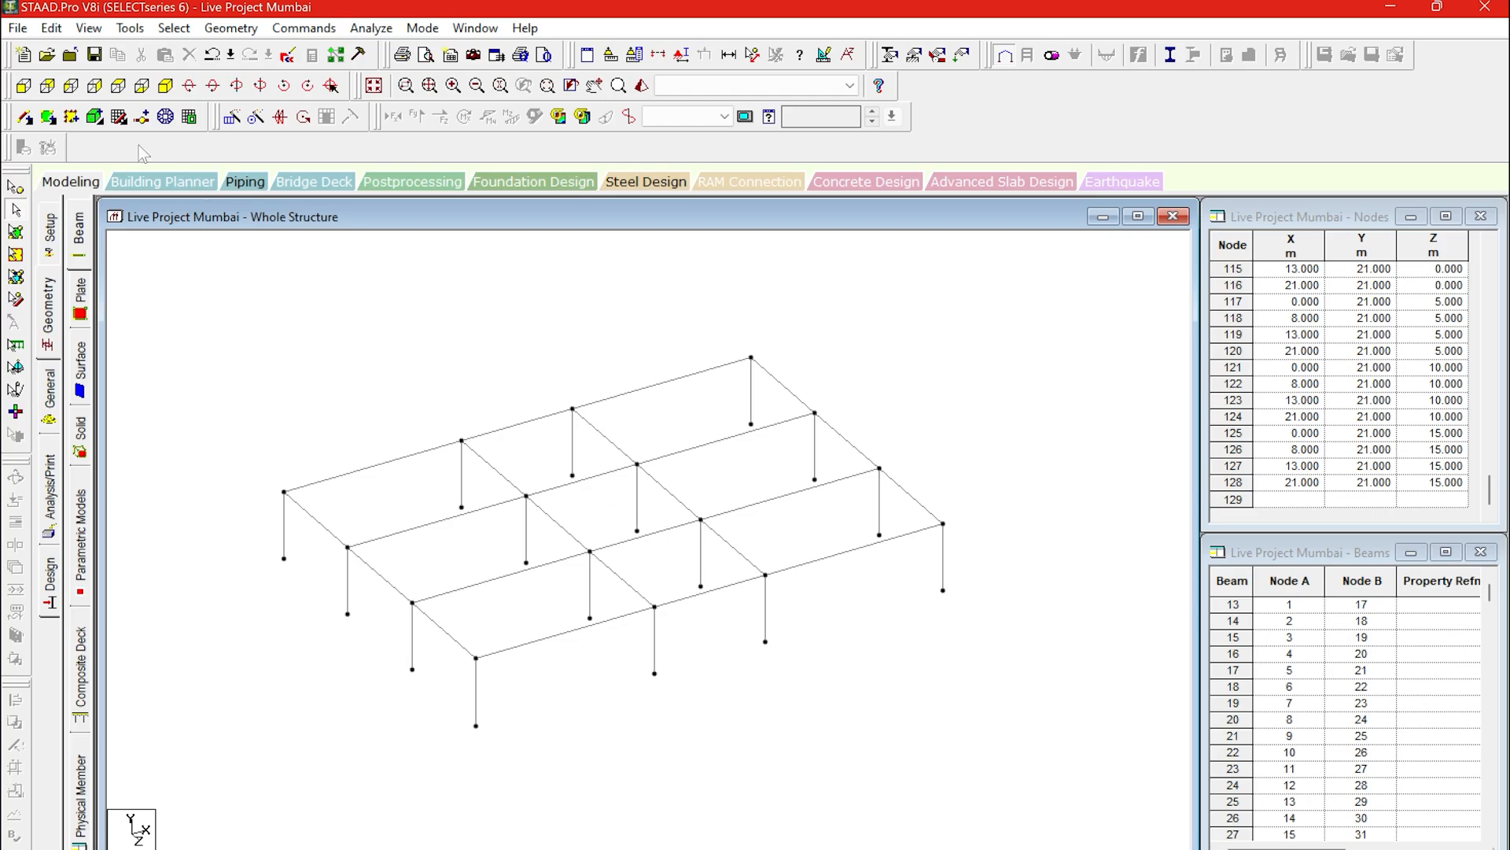
{"action": "left_click", "coordinate": [49, 118]}
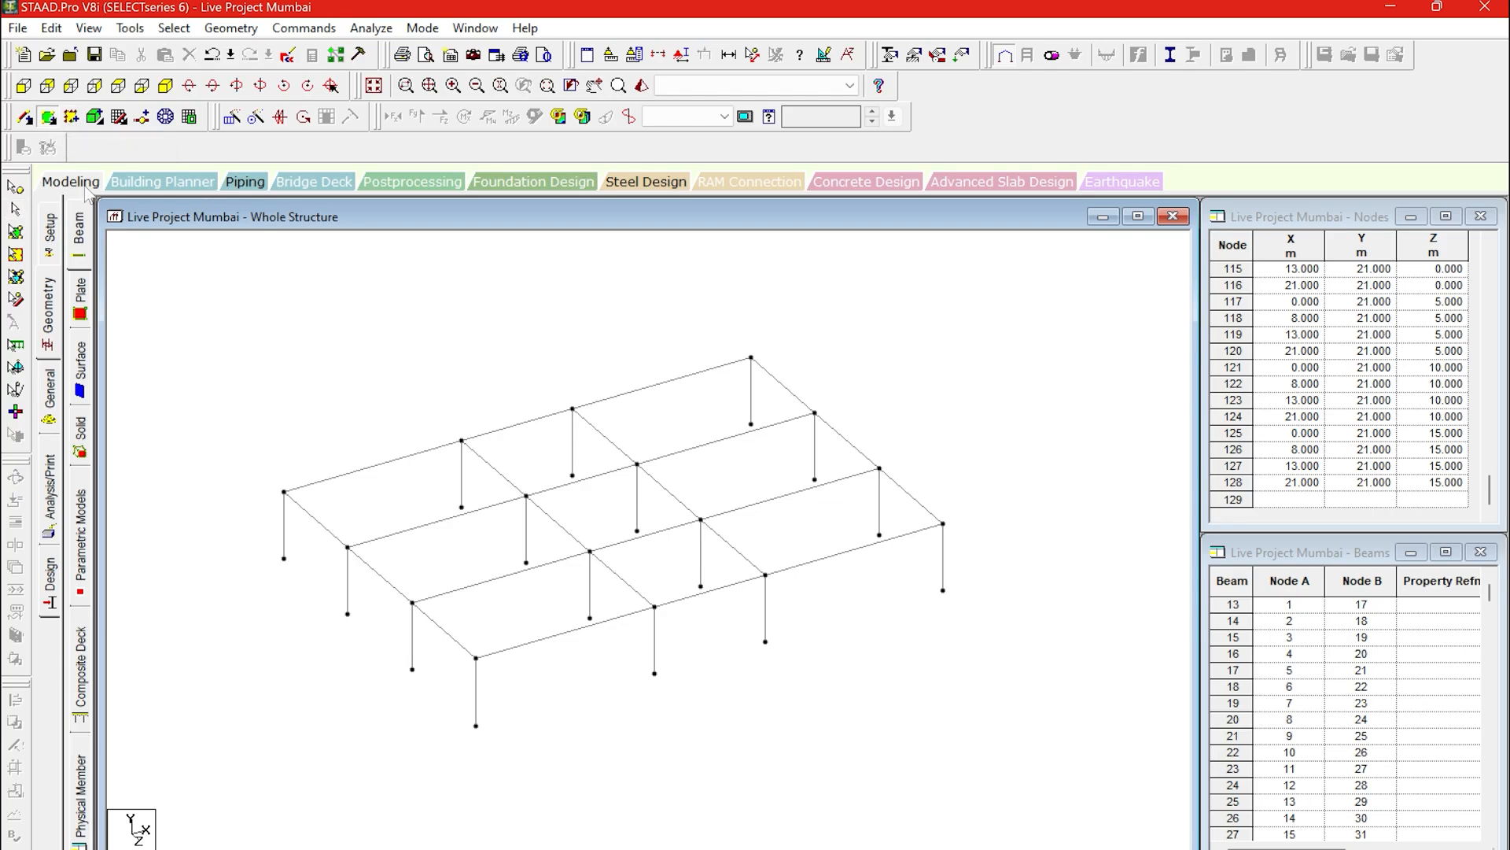
{"action": "left_click", "coordinate": [284, 492]}
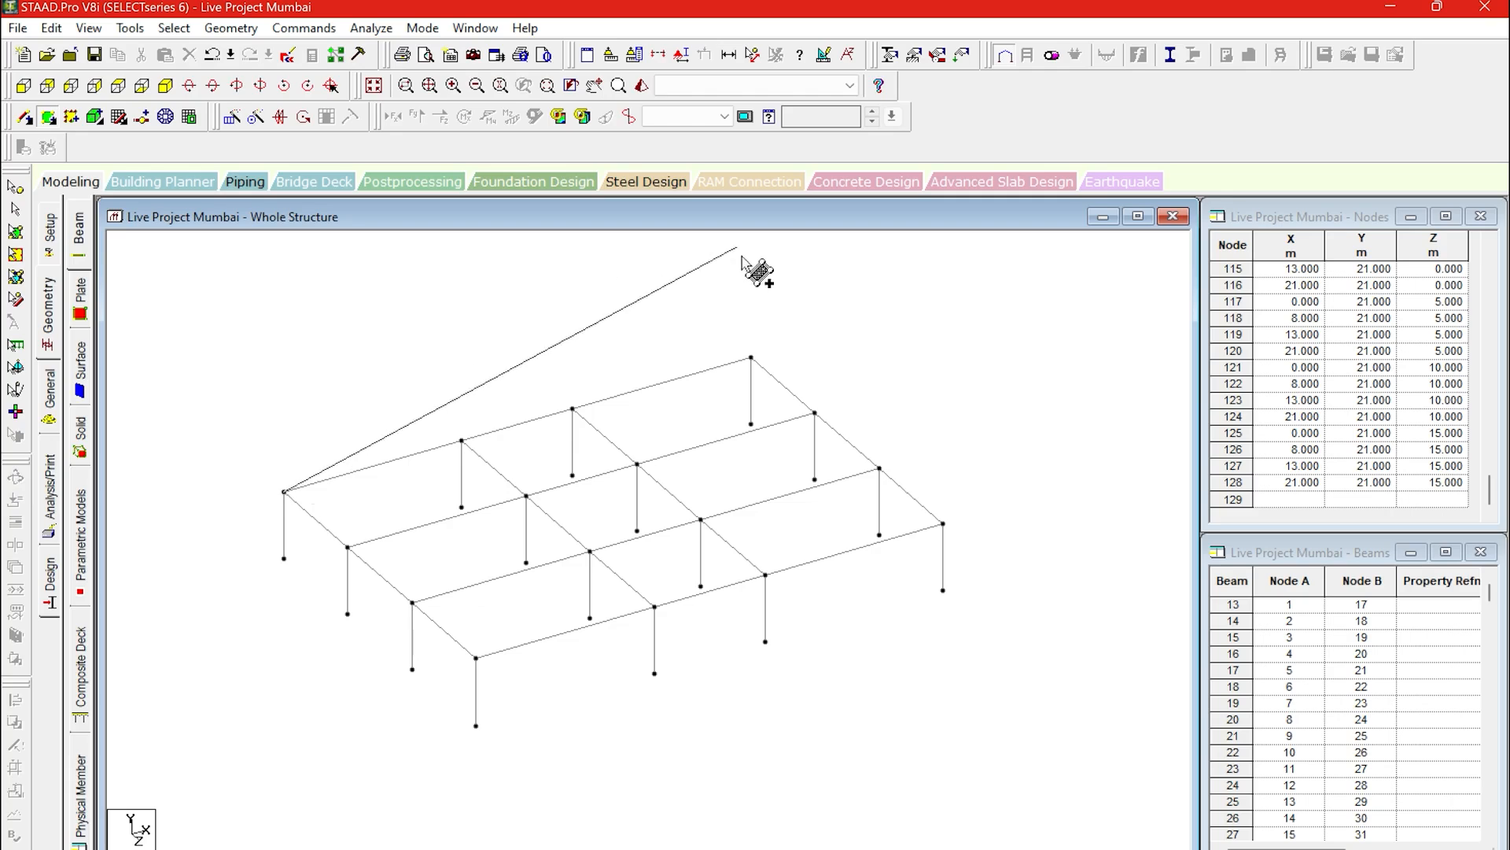
{"action": "left_click", "coordinate": [751, 358]}
{"action": "left_click", "coordinate": [943, 523]}
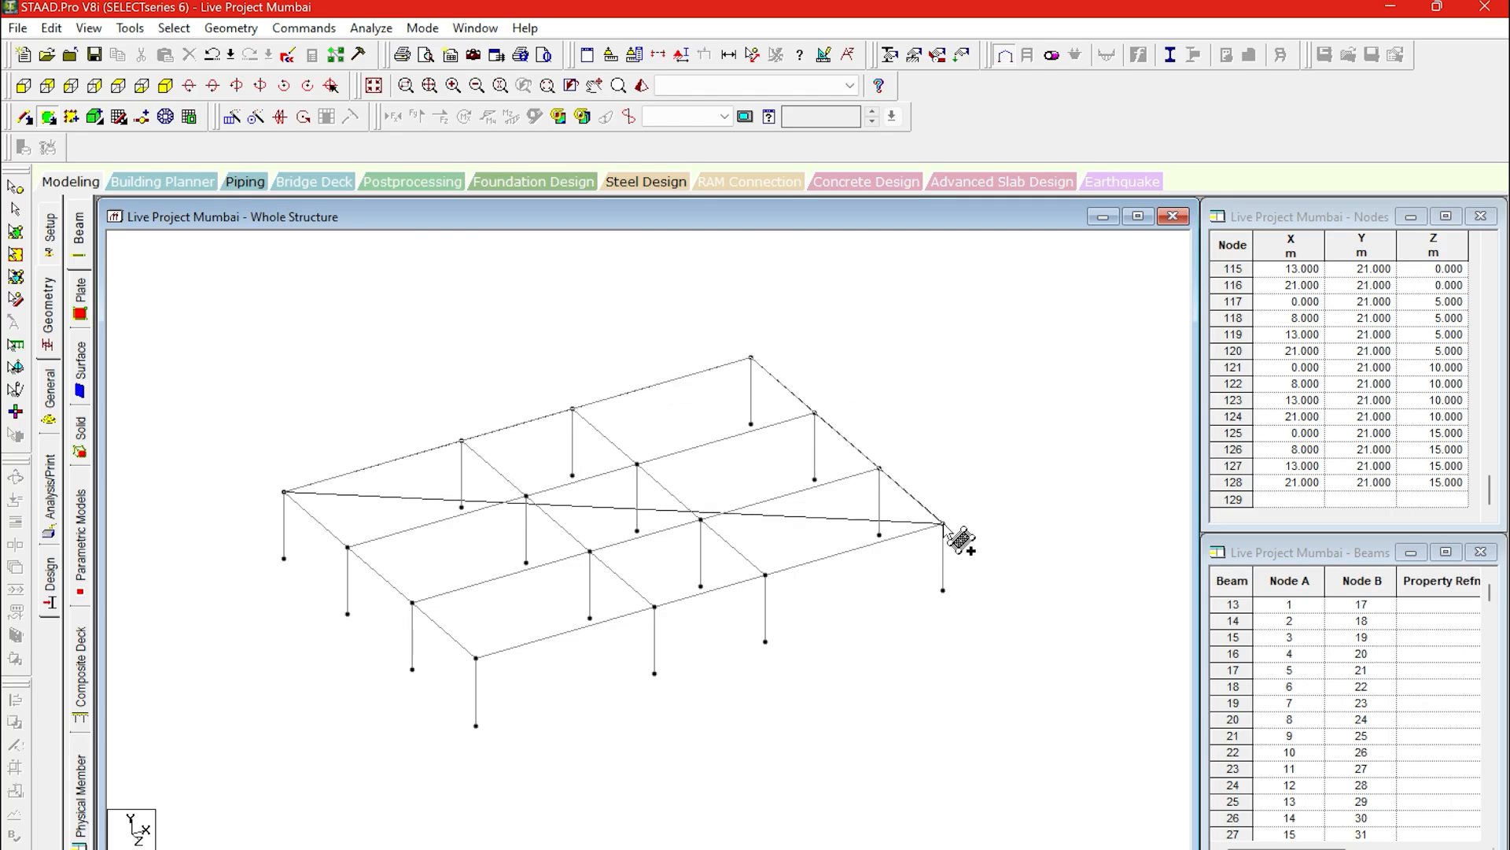
{"action": "left_click", "coordinate": [476, 657]}
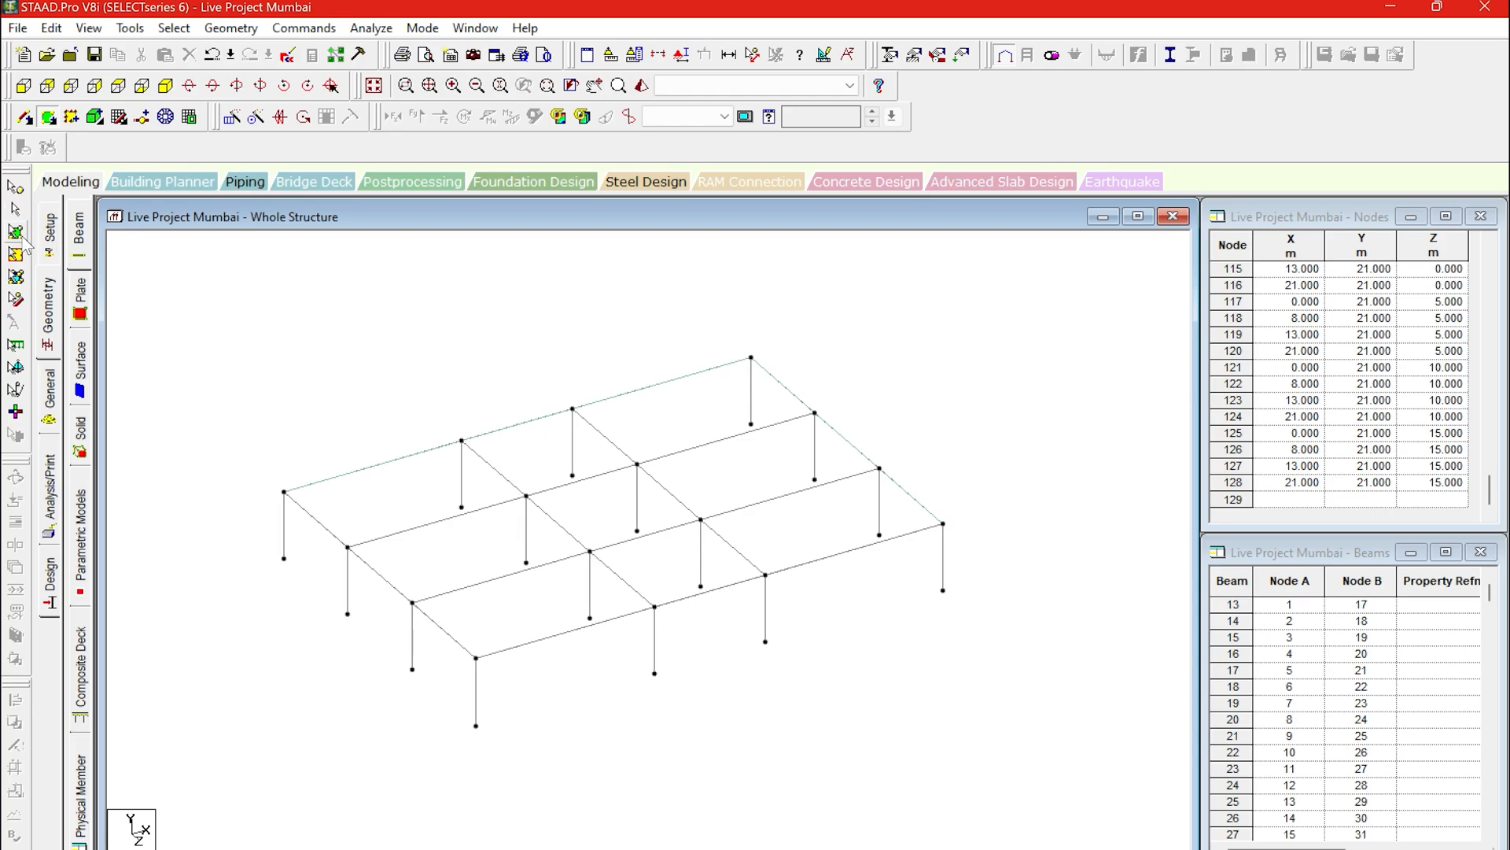
Display the whole structure again and select the first-floor plate with the plates cursor.
{"action": "left_click", "coordinate": [18, 234]}
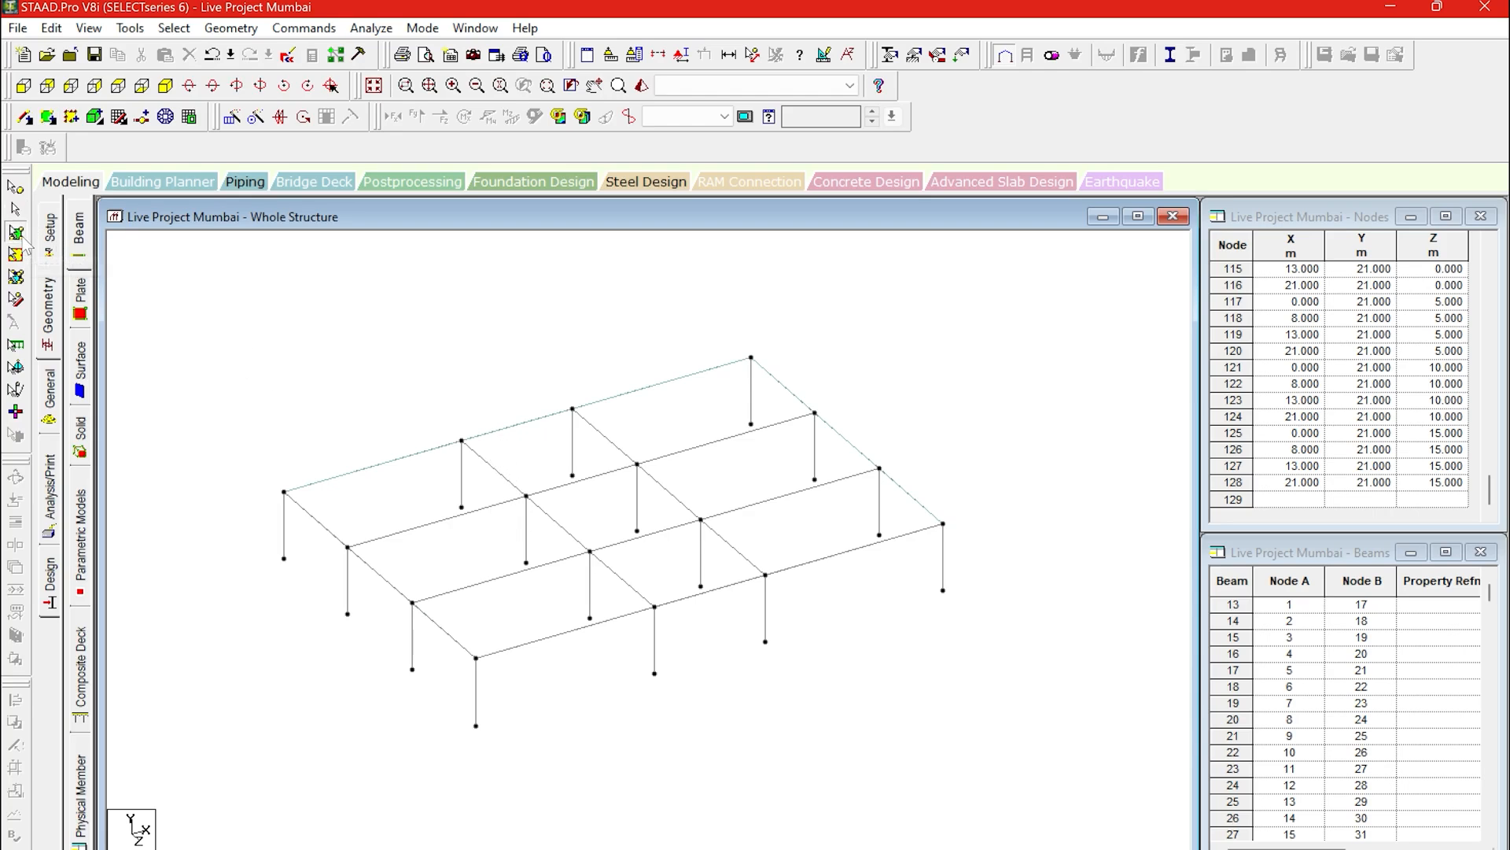
{"action": "left_click", "coordinate": [610, 511]}
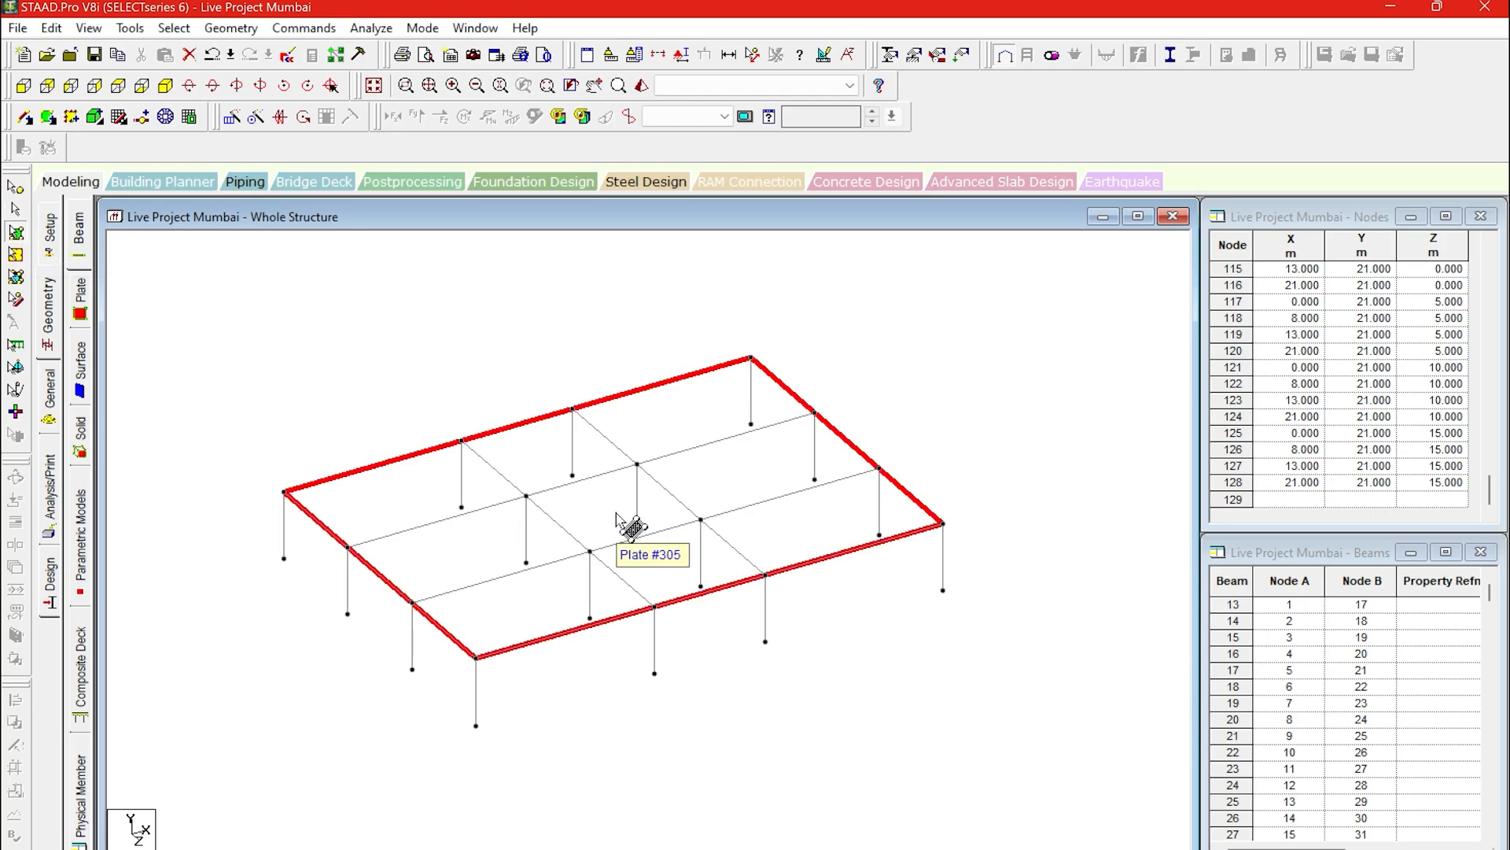
{"action": "left_click", "coordinate": [354, 400]}
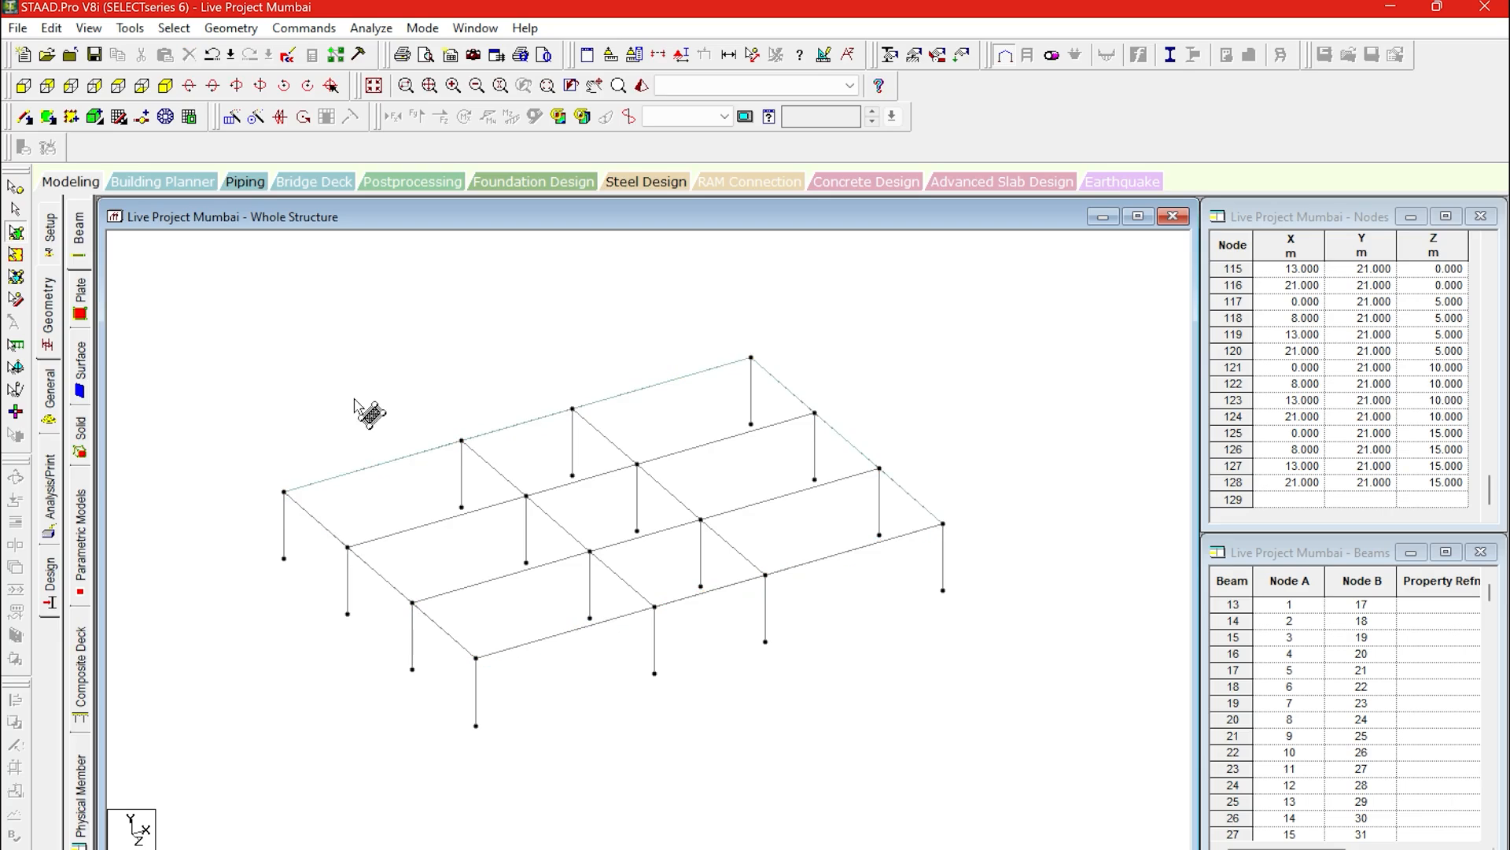
{"action": "left_click", "coordinate": [375, 87]}
{"action": "left_click", "coordinate": [606, 735]}
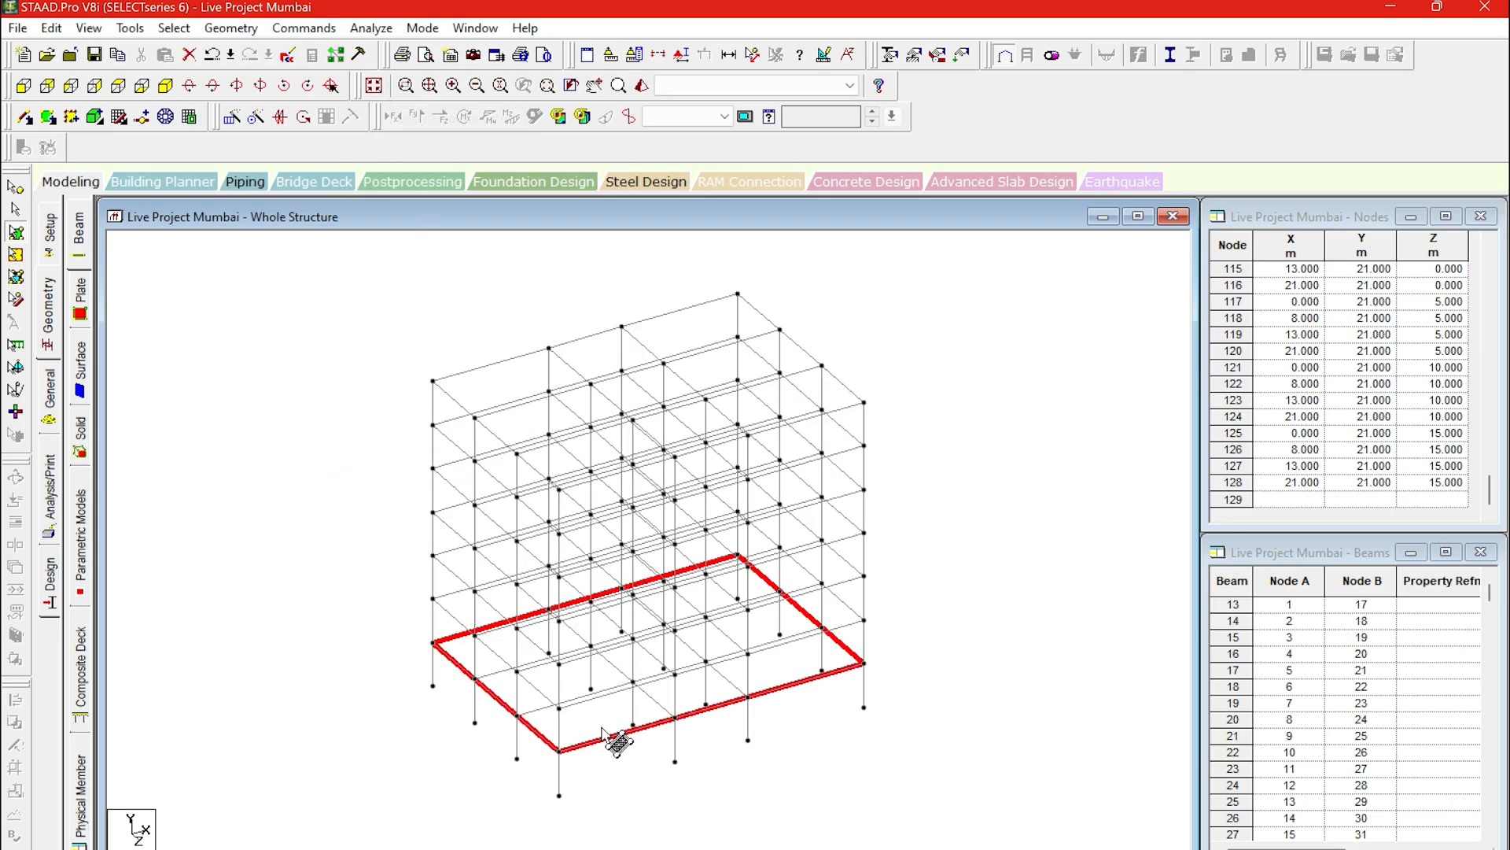
Copy the selected plate upward with Translational Repeat along Y, using 6 steps at 3 m spacing.
{"action": "left_click", "coordinate": [232, 118]}
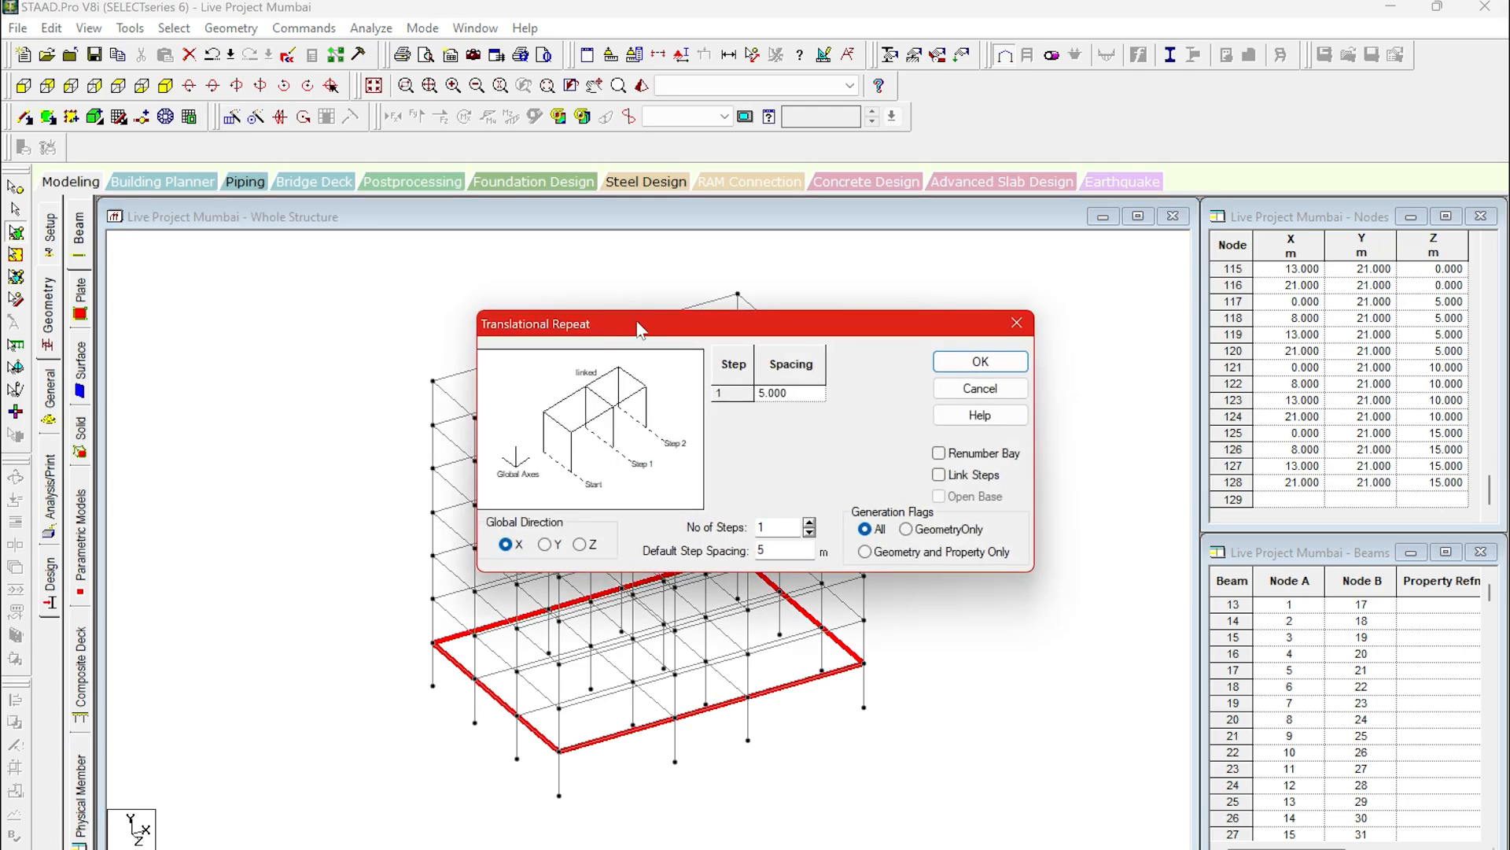
{"action": "left_click_drag", "start_coordinate": [639, 329], "coordinate": [926, 230]}
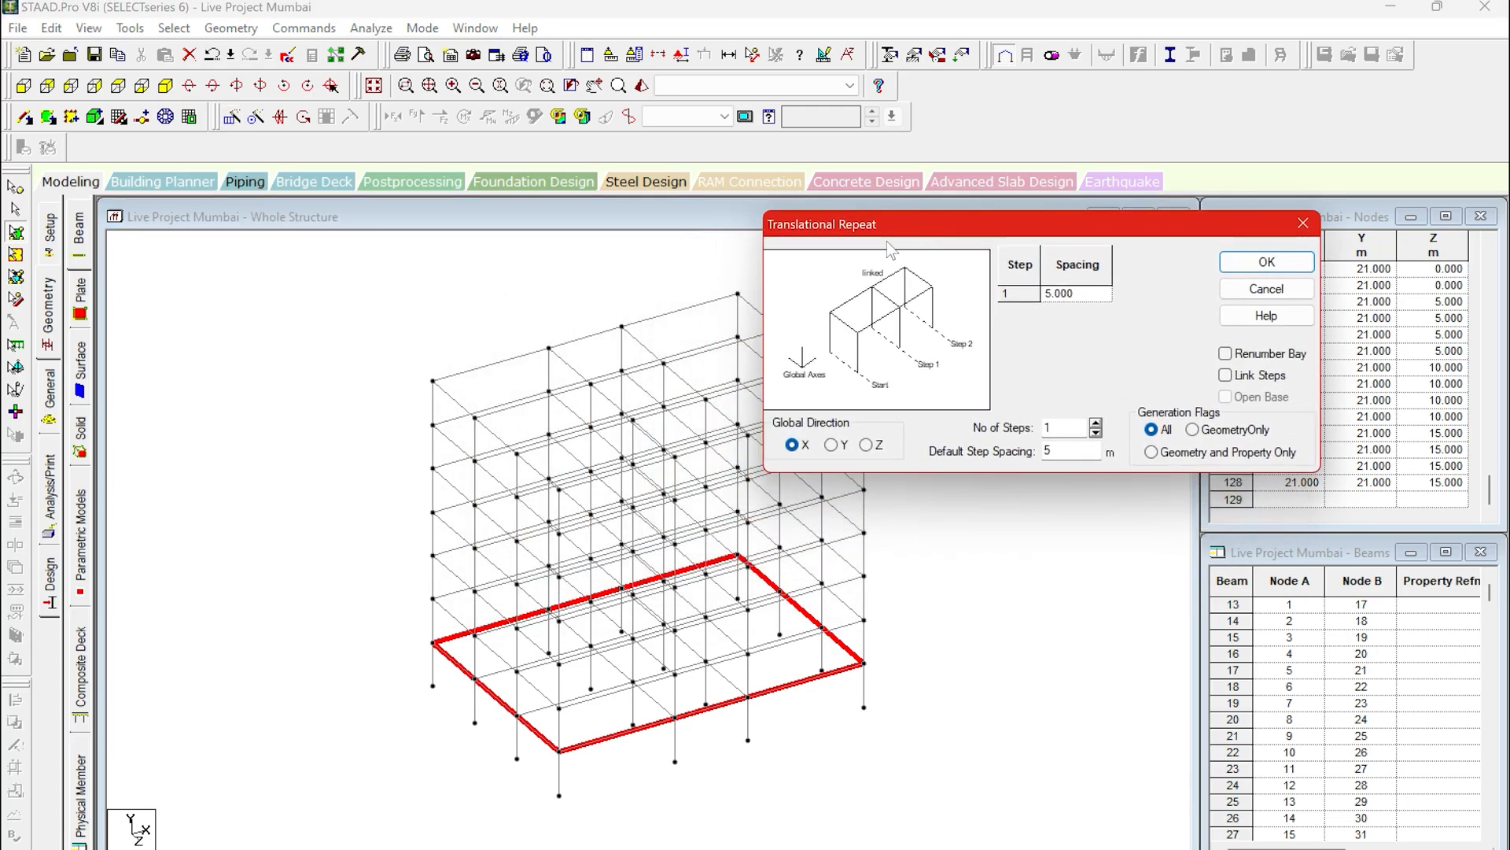
{"action": "left_click", "coordinate": [831, 445]}
{"action": "left_click_drag", "start_coordinate": [1067, 452], "coordinate": [983, 452]}
{"action": "type", "text": "3"}
{"action": "left_click", "coordinate": [1094, 423]}
{"action": "left_click", "coordinate": [1094, 423]}
{"action": "left_click", "coordinate": [1095, 423]}
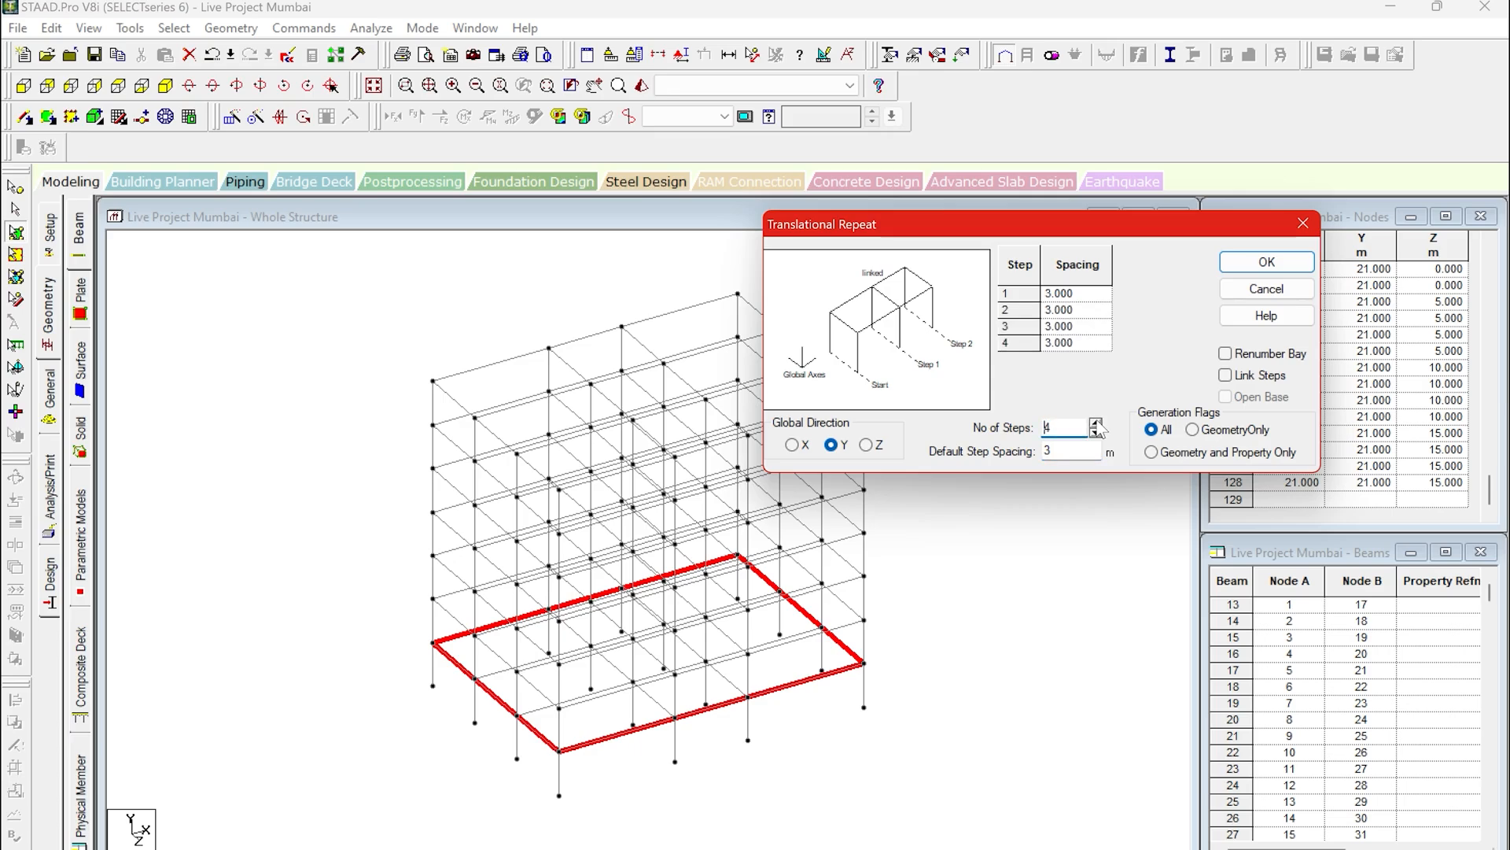
{"action": "left_click", "coordinate": [1095, 423]}
{"action": "left_click", "coordinate": [1095, 423]}
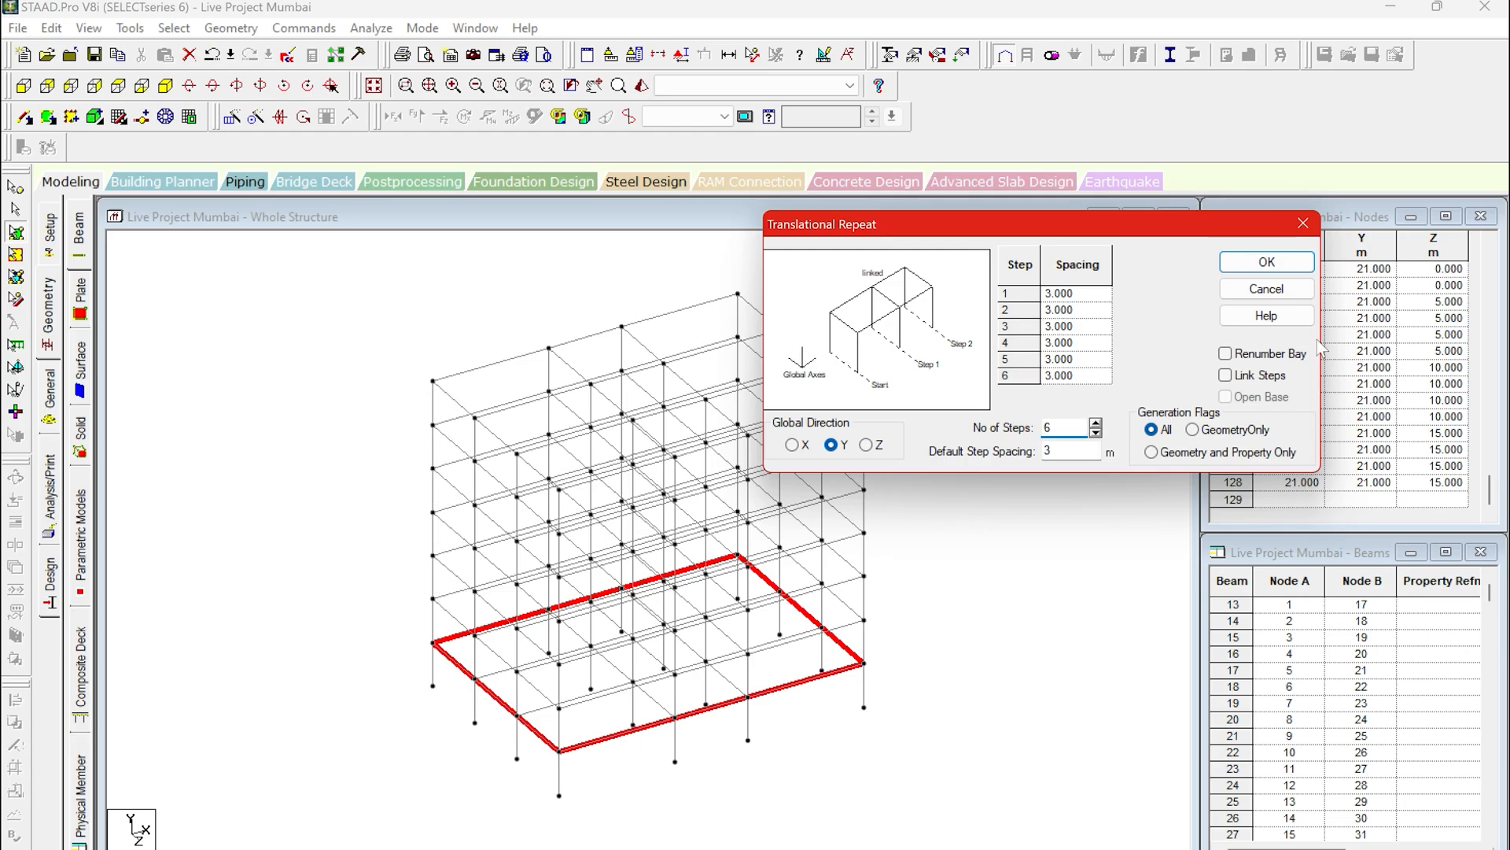
{"action": "left_click", "coordinate": [1267, 262]}
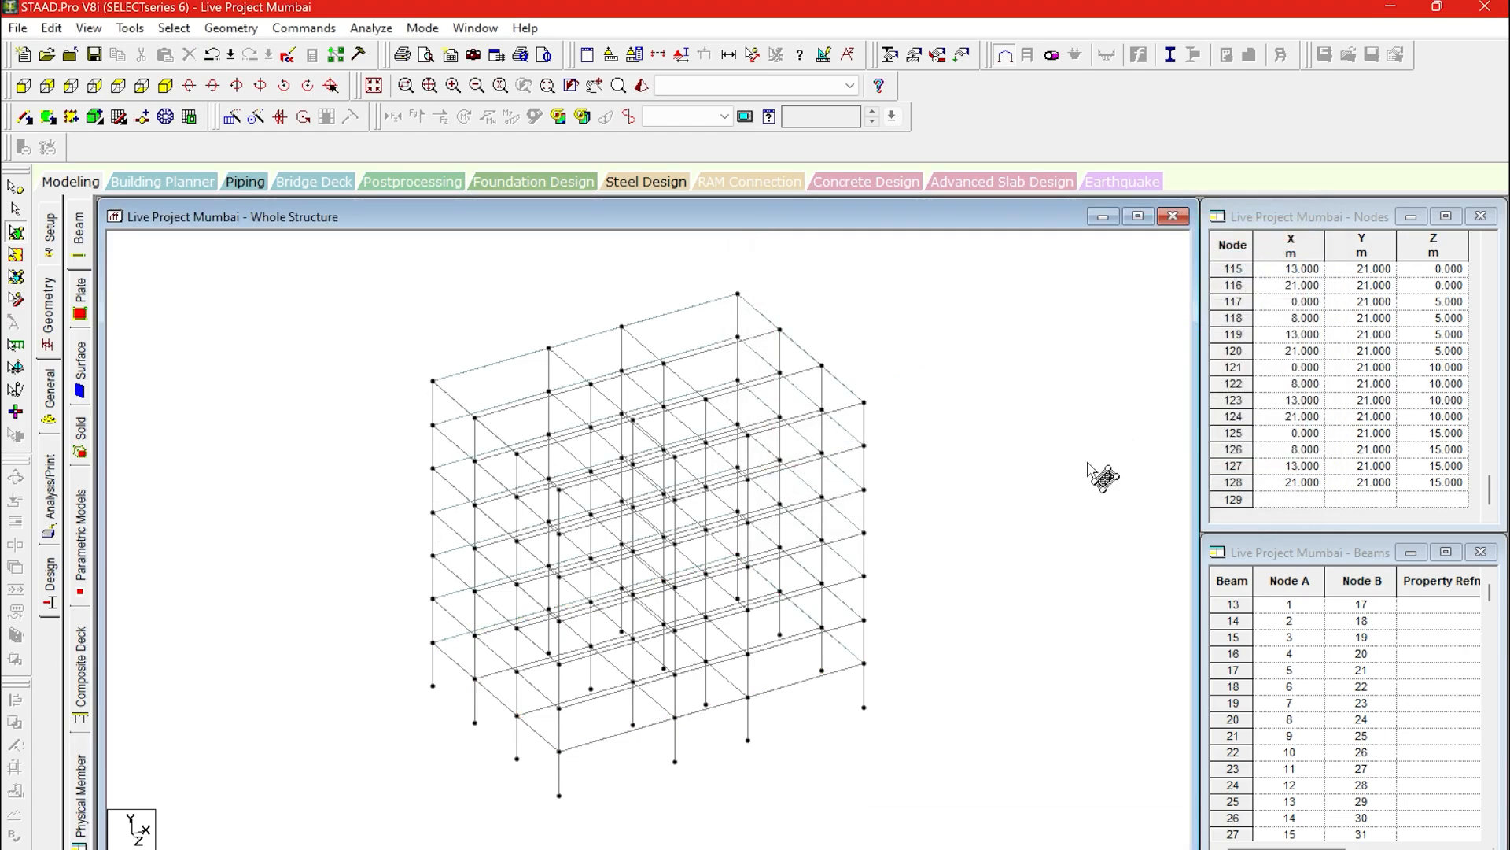
{"action": "left_click_drag", "start_coordinate": [320, 334], "coordinate": [935, 769]}
{"action": "left_click", "coordinate": [938, 529]}
Define a rectangular concrete section with YD 0.45 m and ZD 0.45 m as a member property.
{"action": "left_click", "coordinate": [50, 385]}
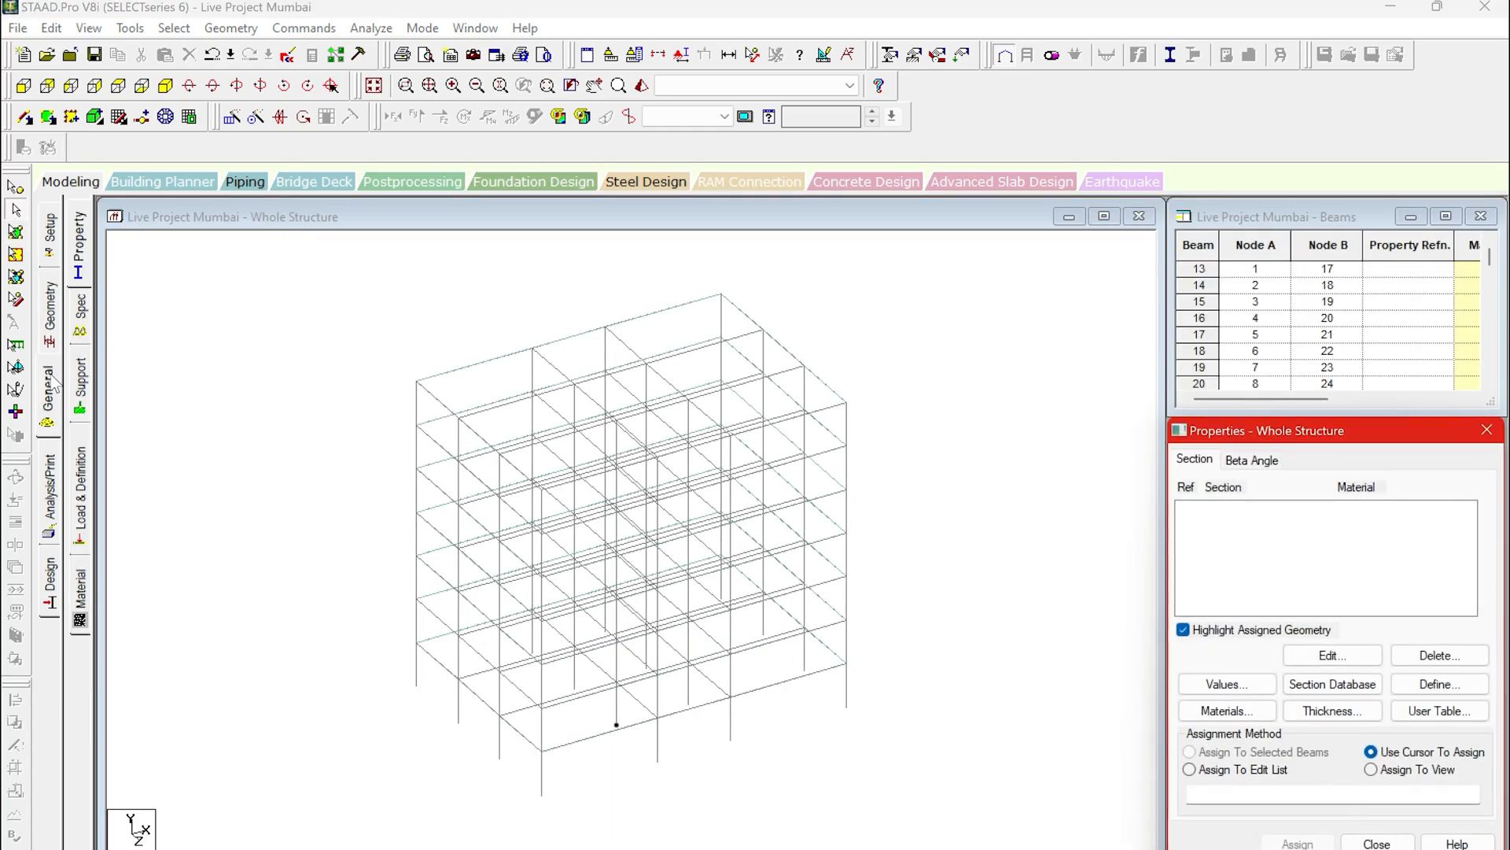
{"action": "left_click", "coordinate": [1416, 684]}
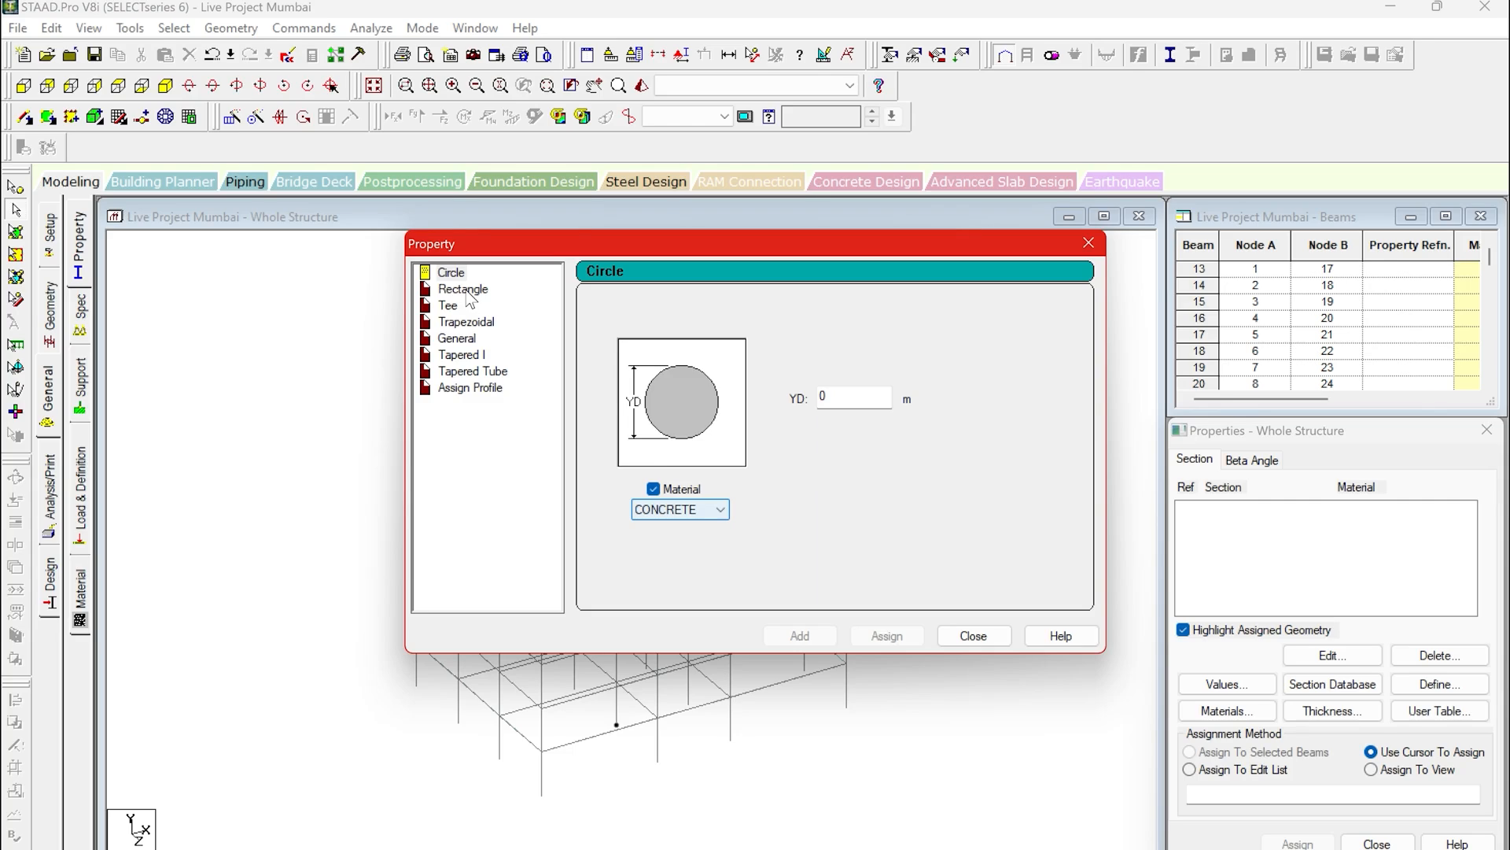
{"action": "left_click", "coordinate": [465, 339]}
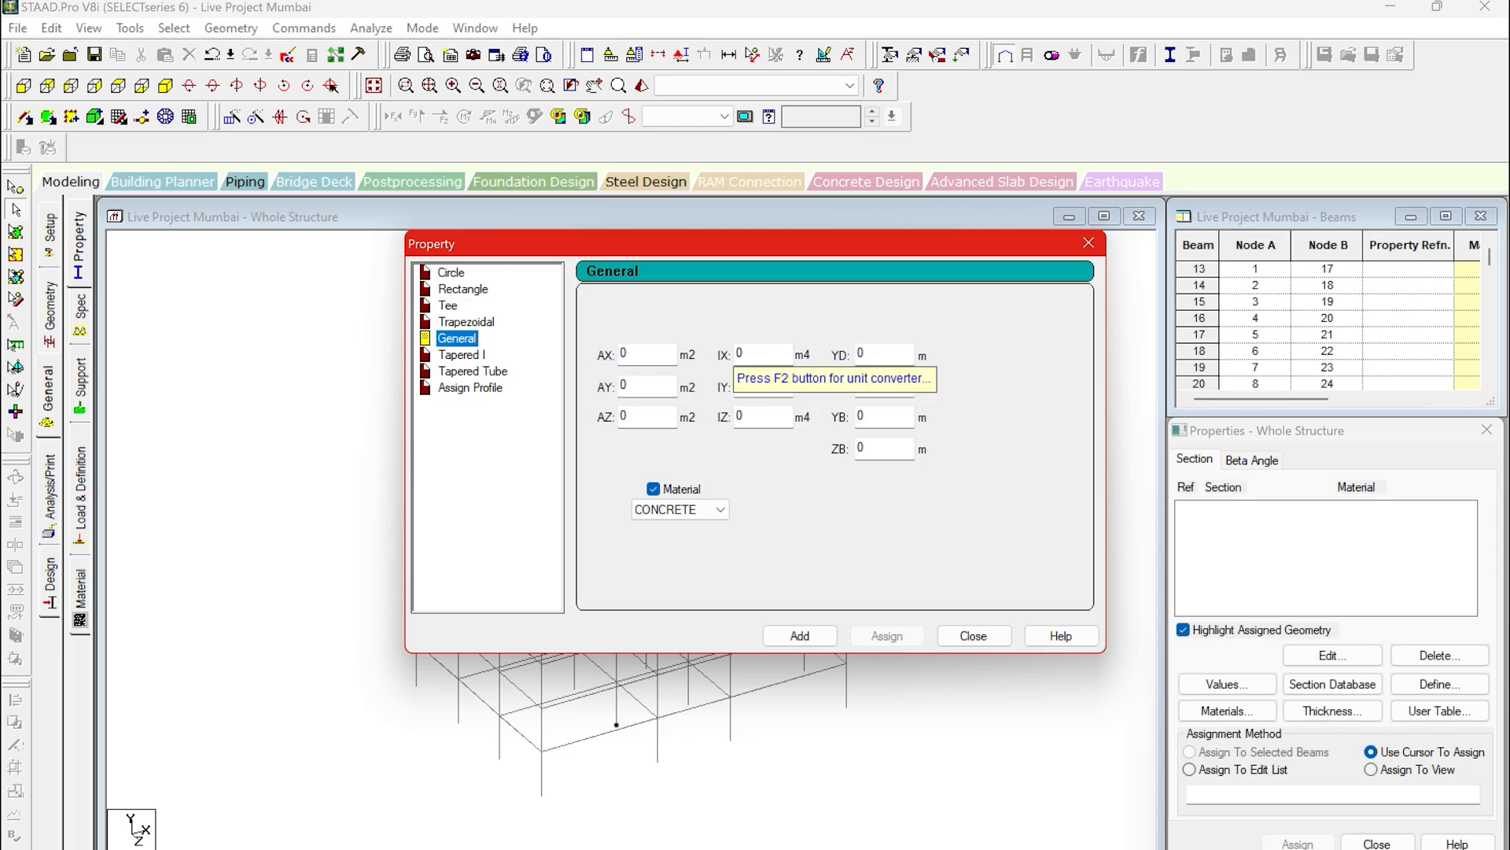
{"action": "left_click", "coordinate": [462, 291]}
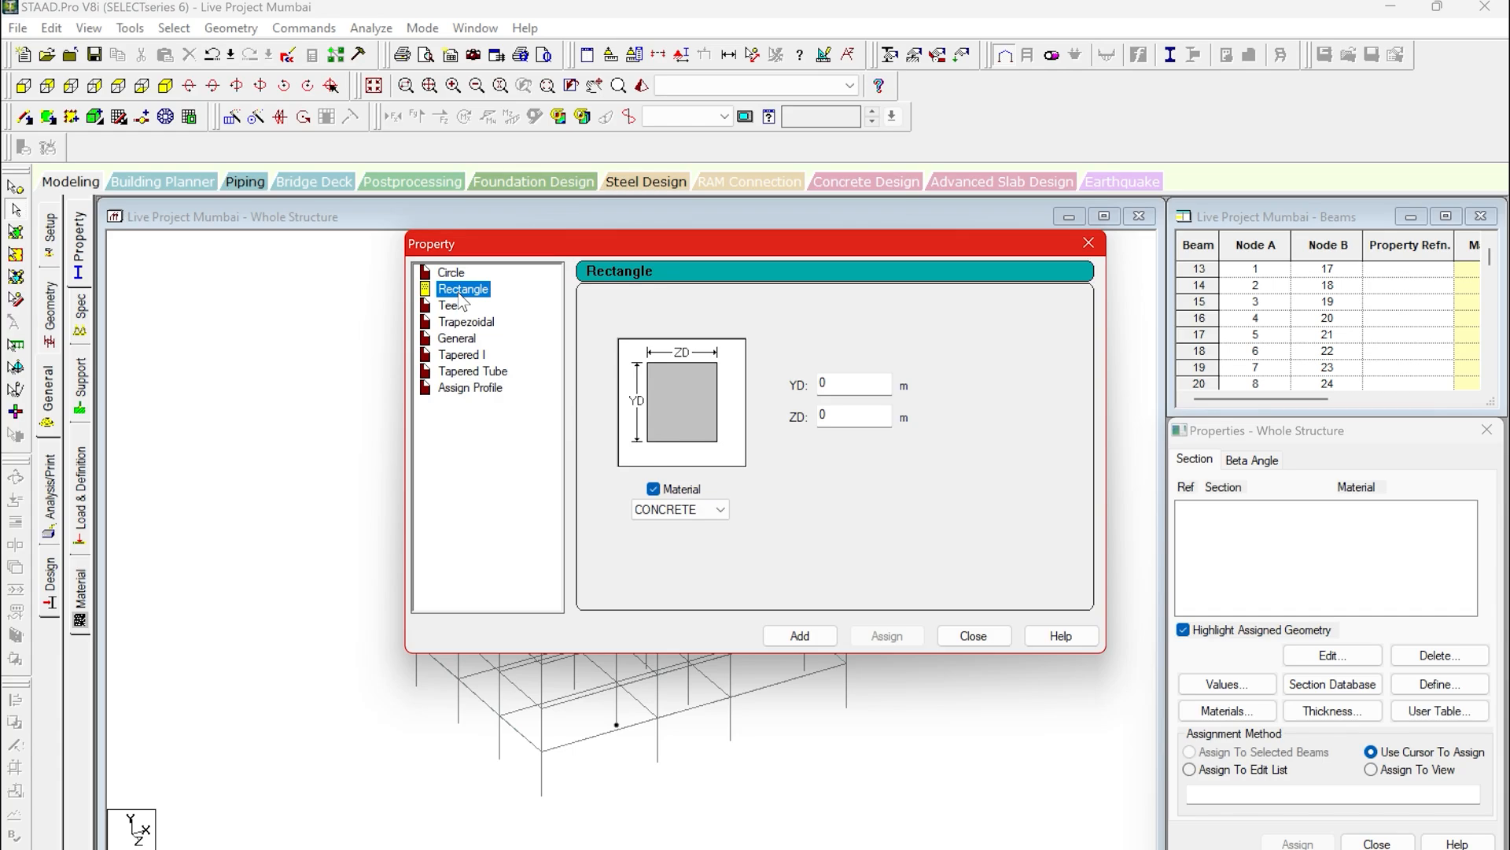
{"action": "left_click", "coordinate": [847, 383]}
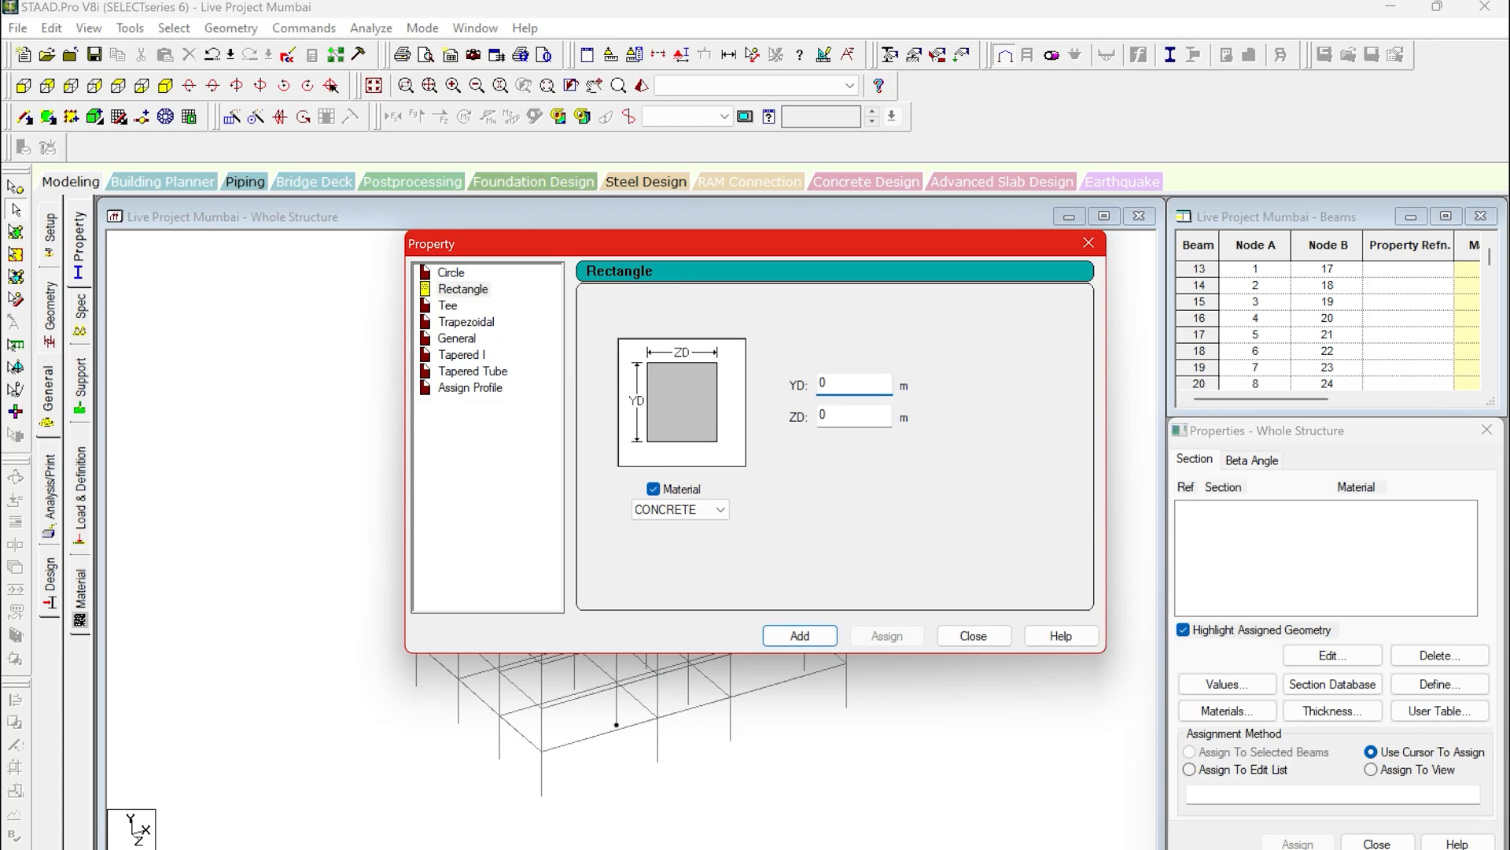
{"action": "type", "text": "."}
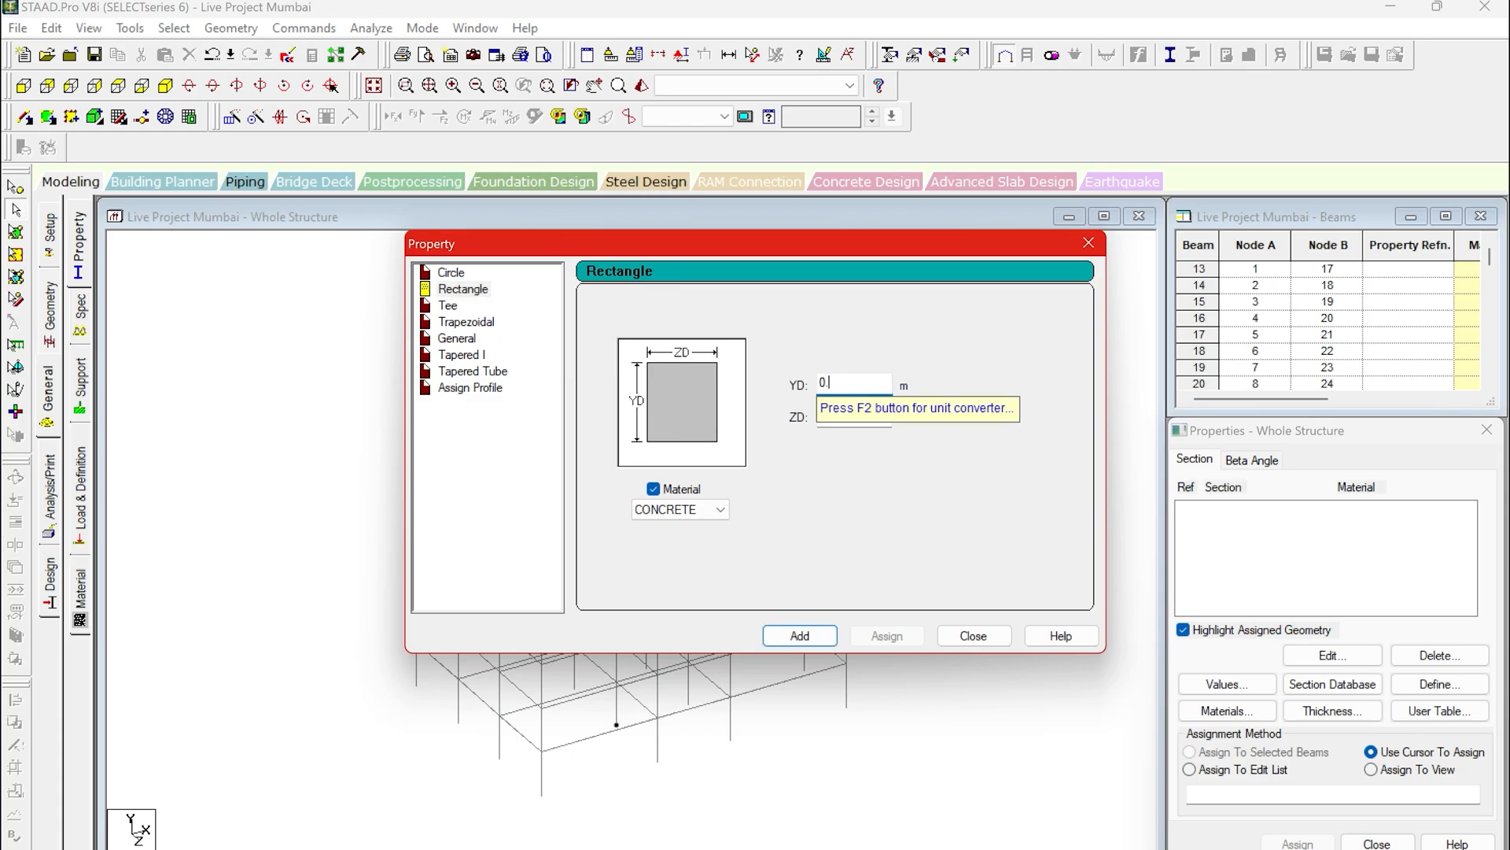
{"action": "type", "text": "45"}
{"action": "key", "text": "Tab"}
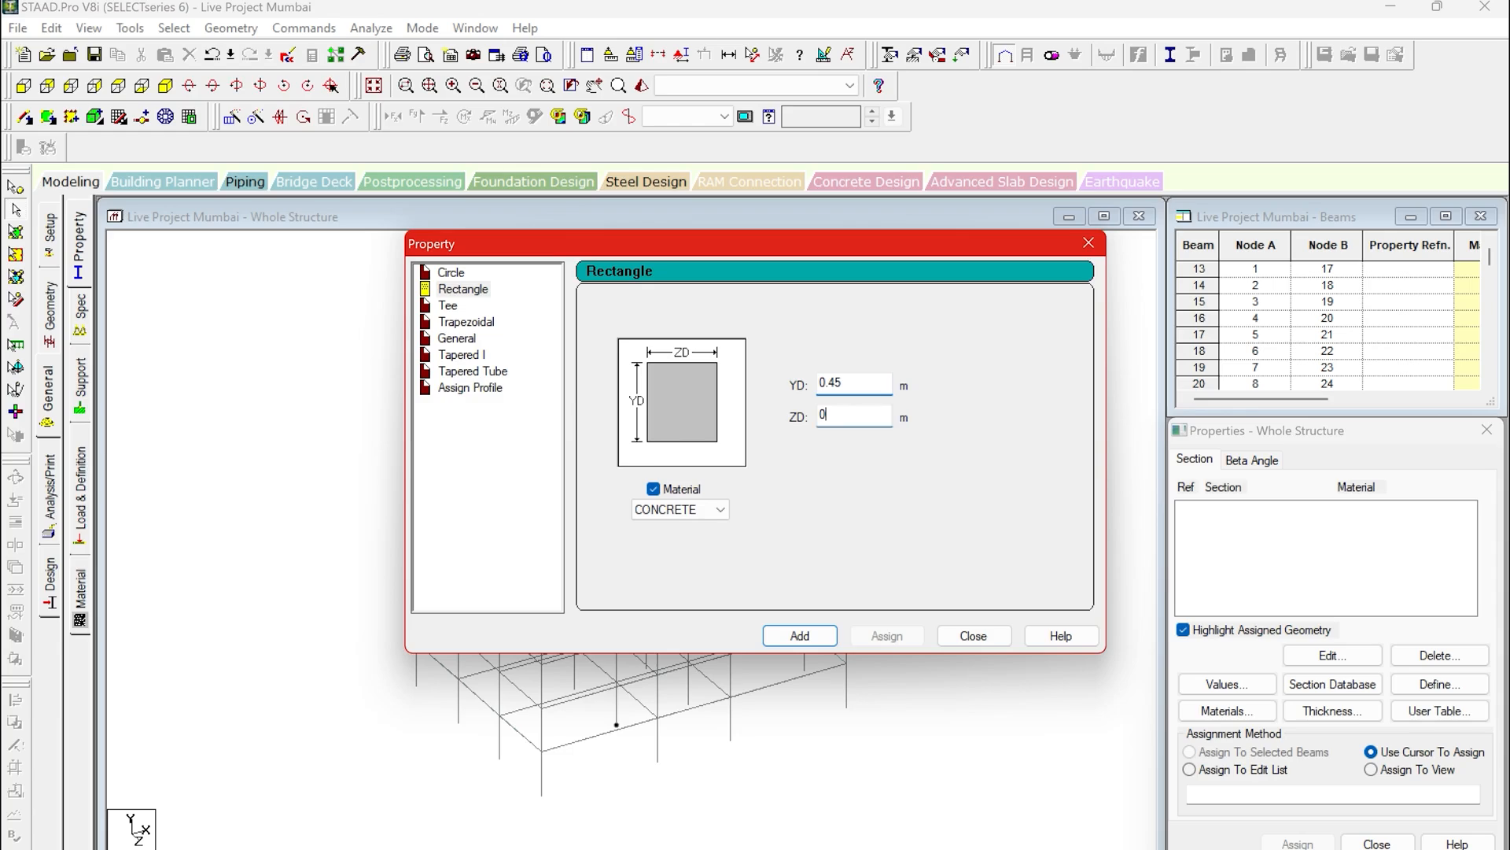
{"action": "type", "text": "0.45"}
{"action": "left_click", "coordinate": [807, 639]}
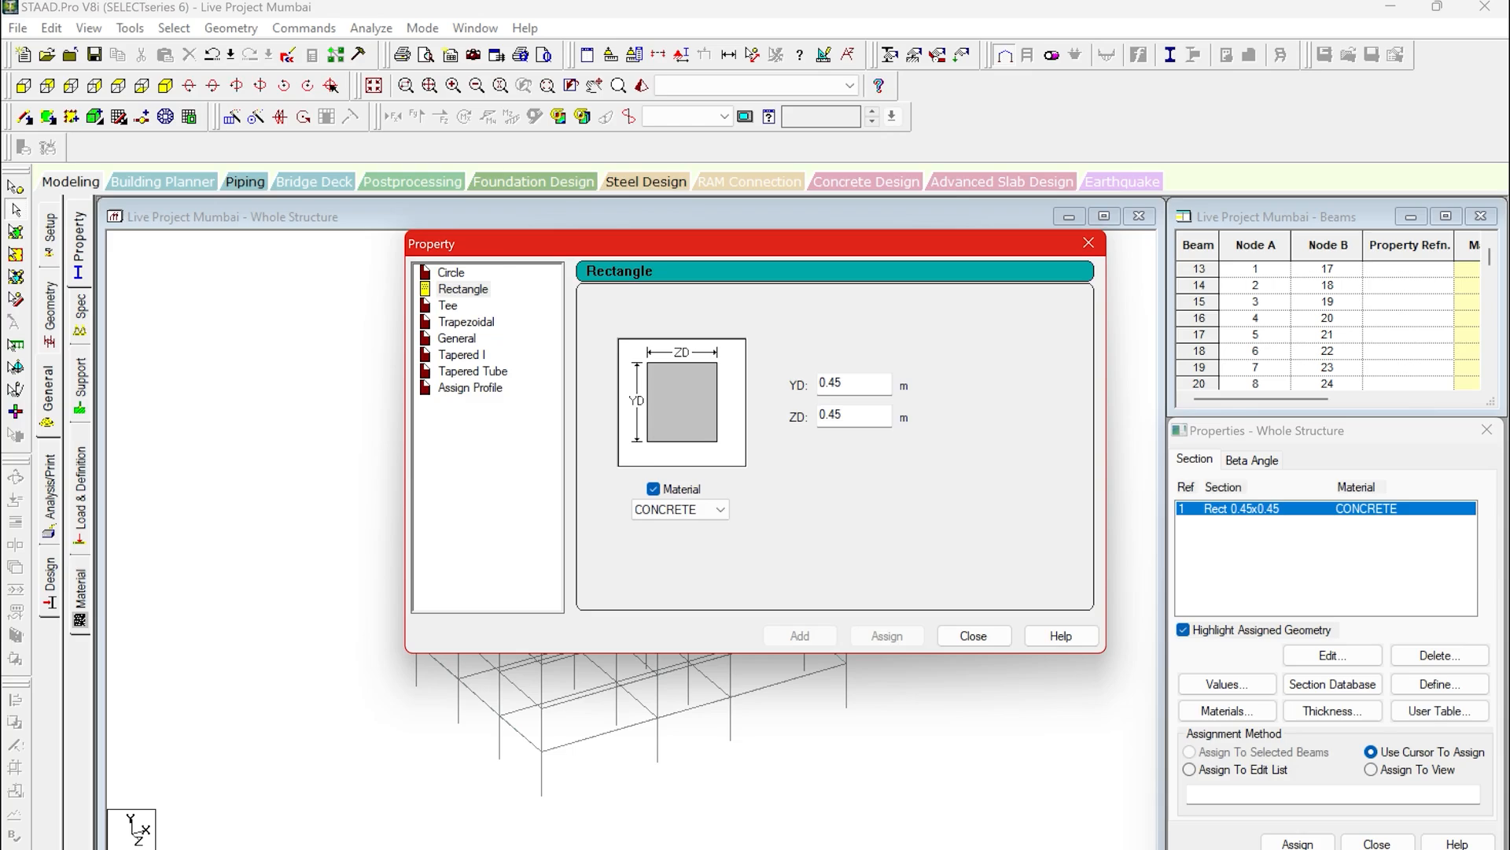
Add a second rectangular concrete section with YD 0.38 m and ZD 0.45 m, and finish defining sections.
{"action": "left_click", "coordinate": [843, 384]}
{"action": "key", "text": "BackSpace"}
{"action": "key", "text": "BackSpace"}
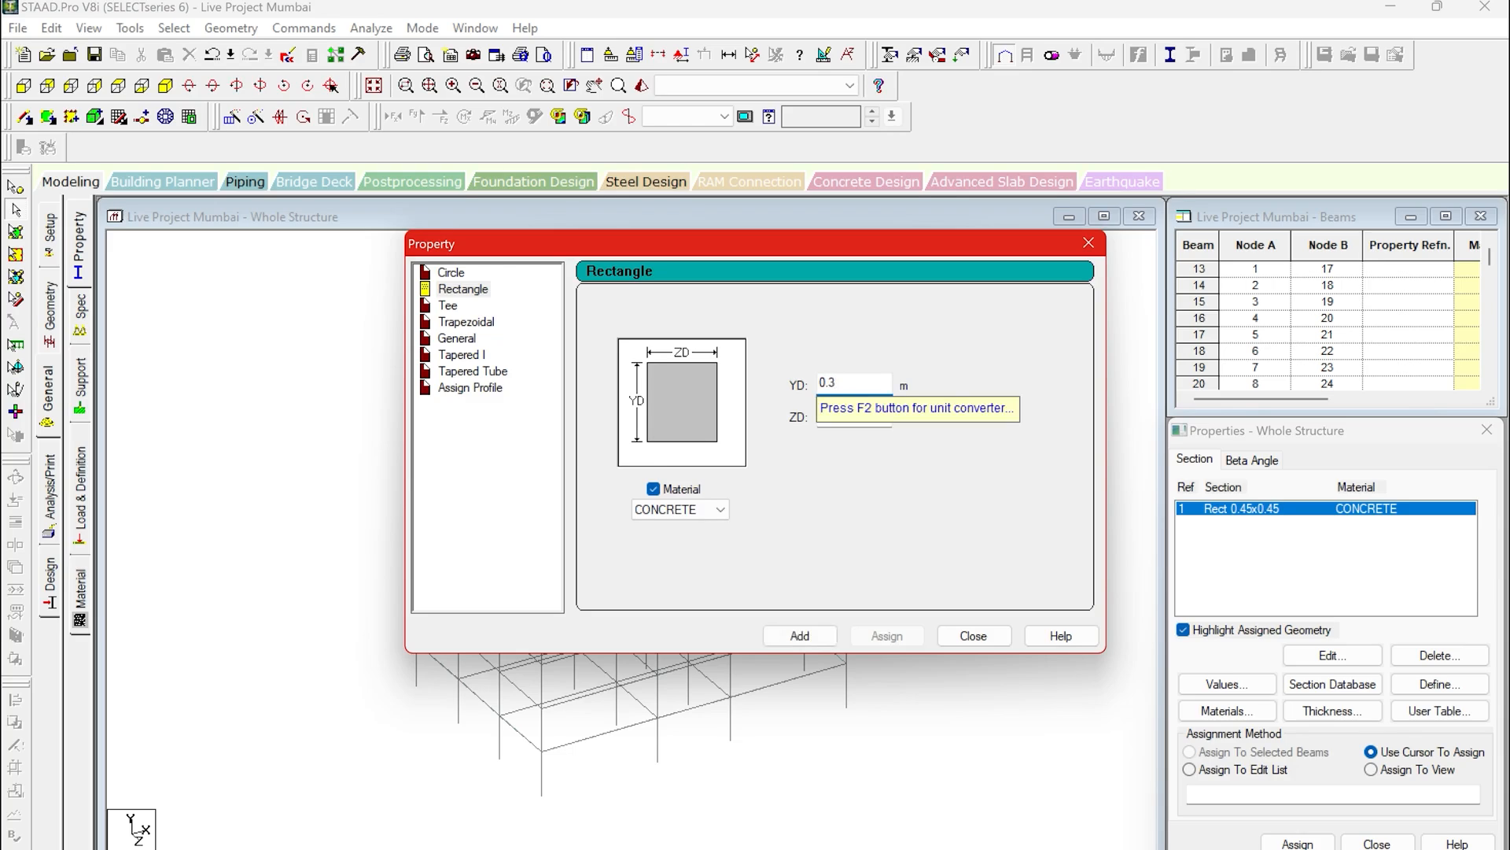
{"action": "left_click", "coordinate": [787, 643]}
{"action": "left_click", "coordinate": [969, 639]}
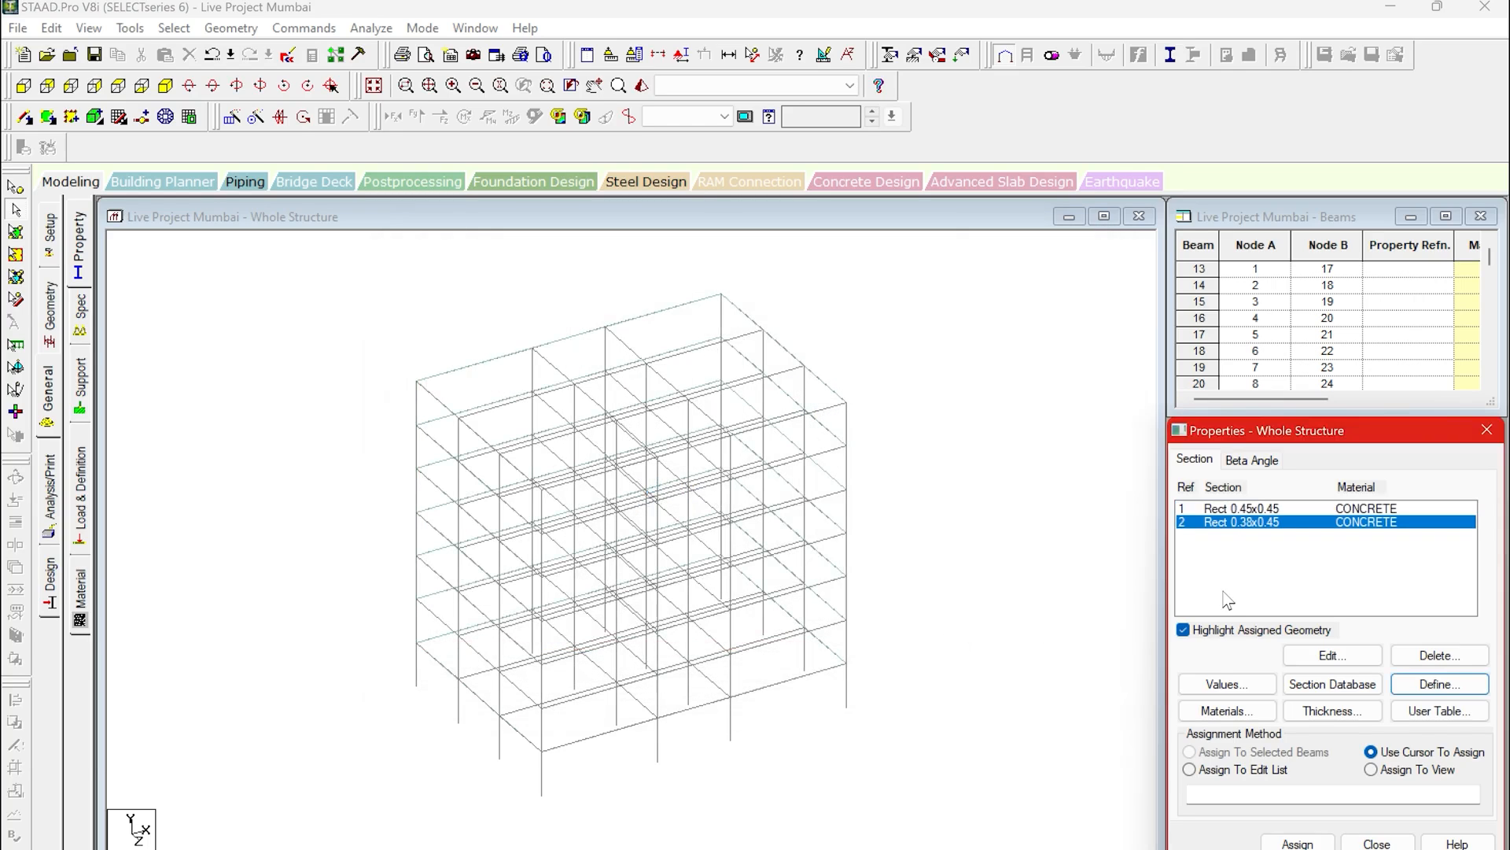
Define a concrete plate element thickness of 0.15 m at all four nodes.
{"action": "left_click", "coordinate": [1331, 712]}
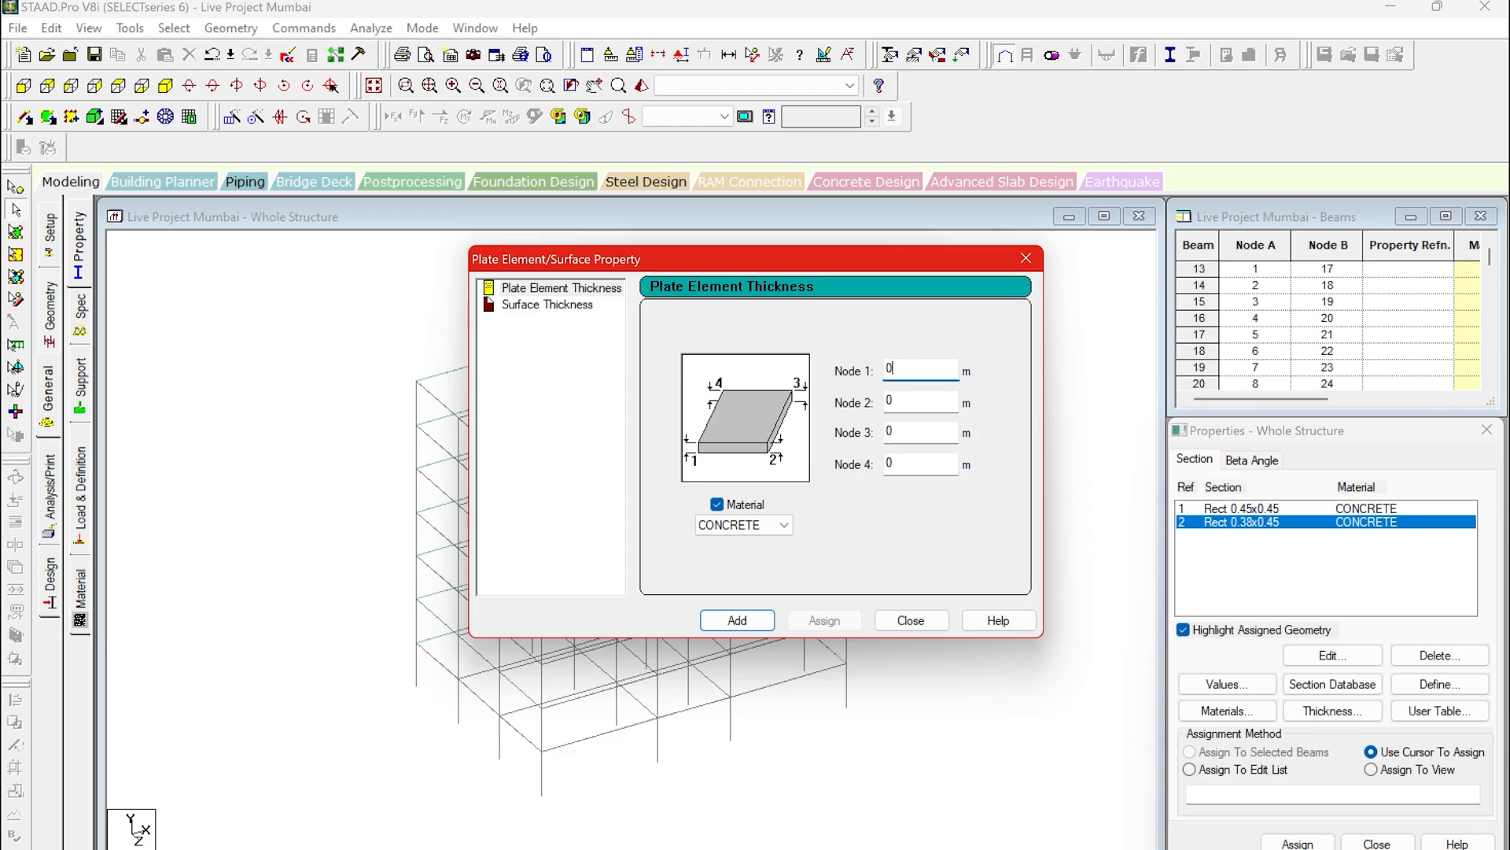
{"action": "type", "text": "15"}
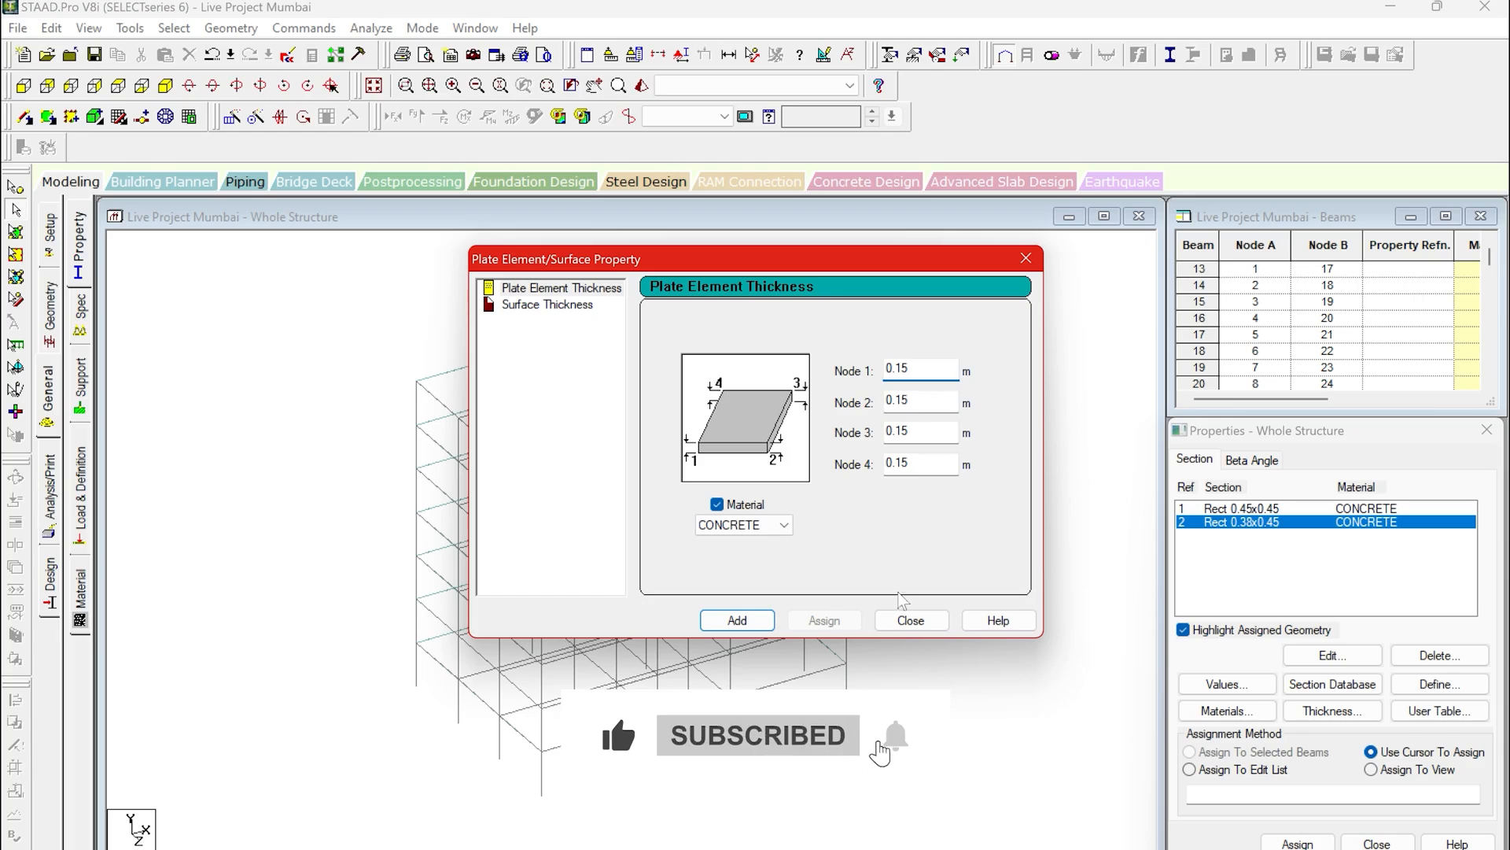
{"action": "key", "text": "Return"}
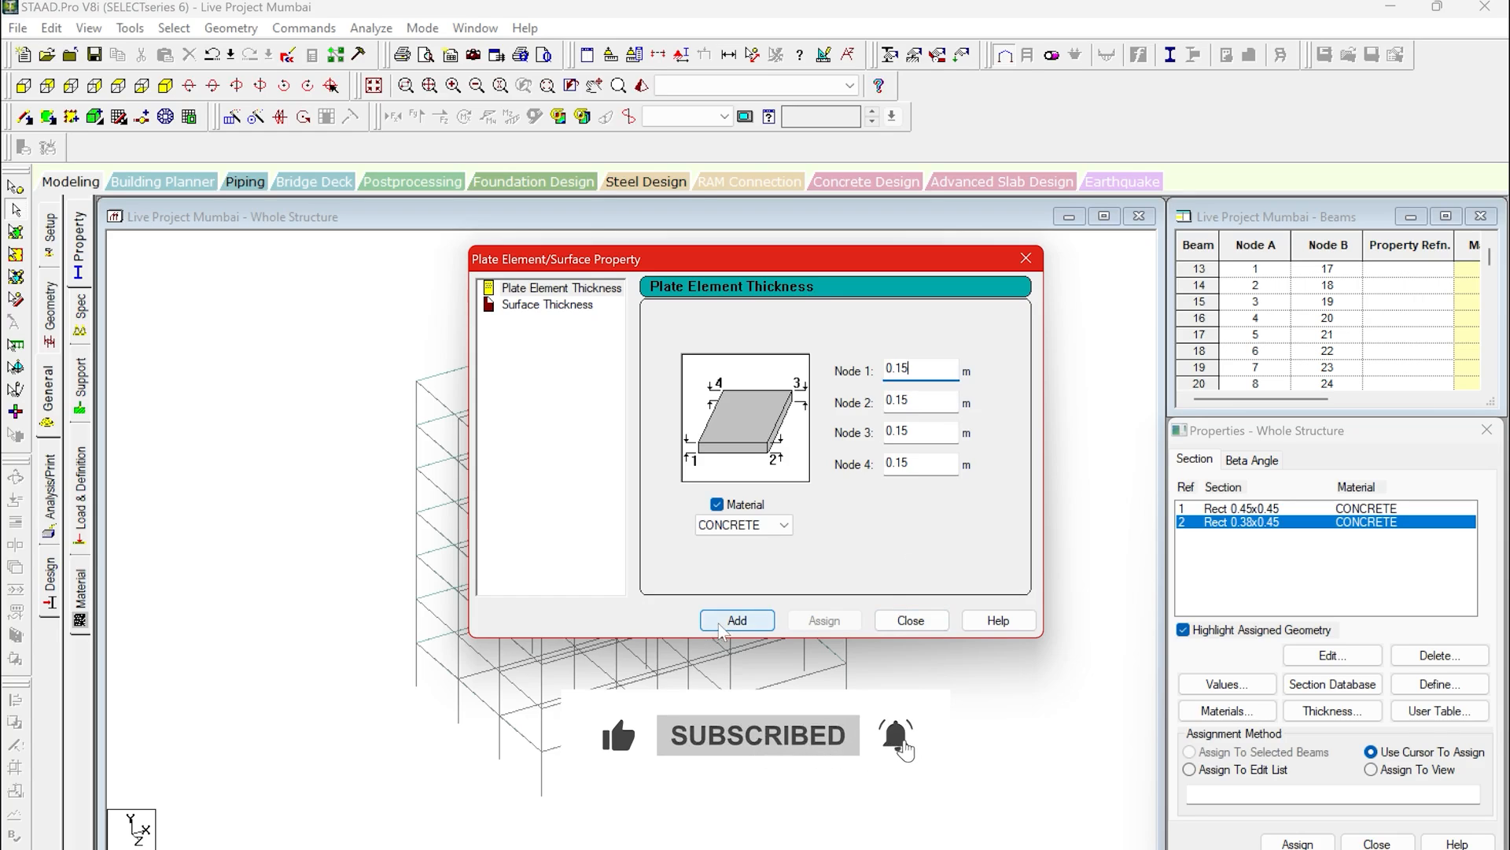
{"action": "left_click", "coordinate": [909, 620]}
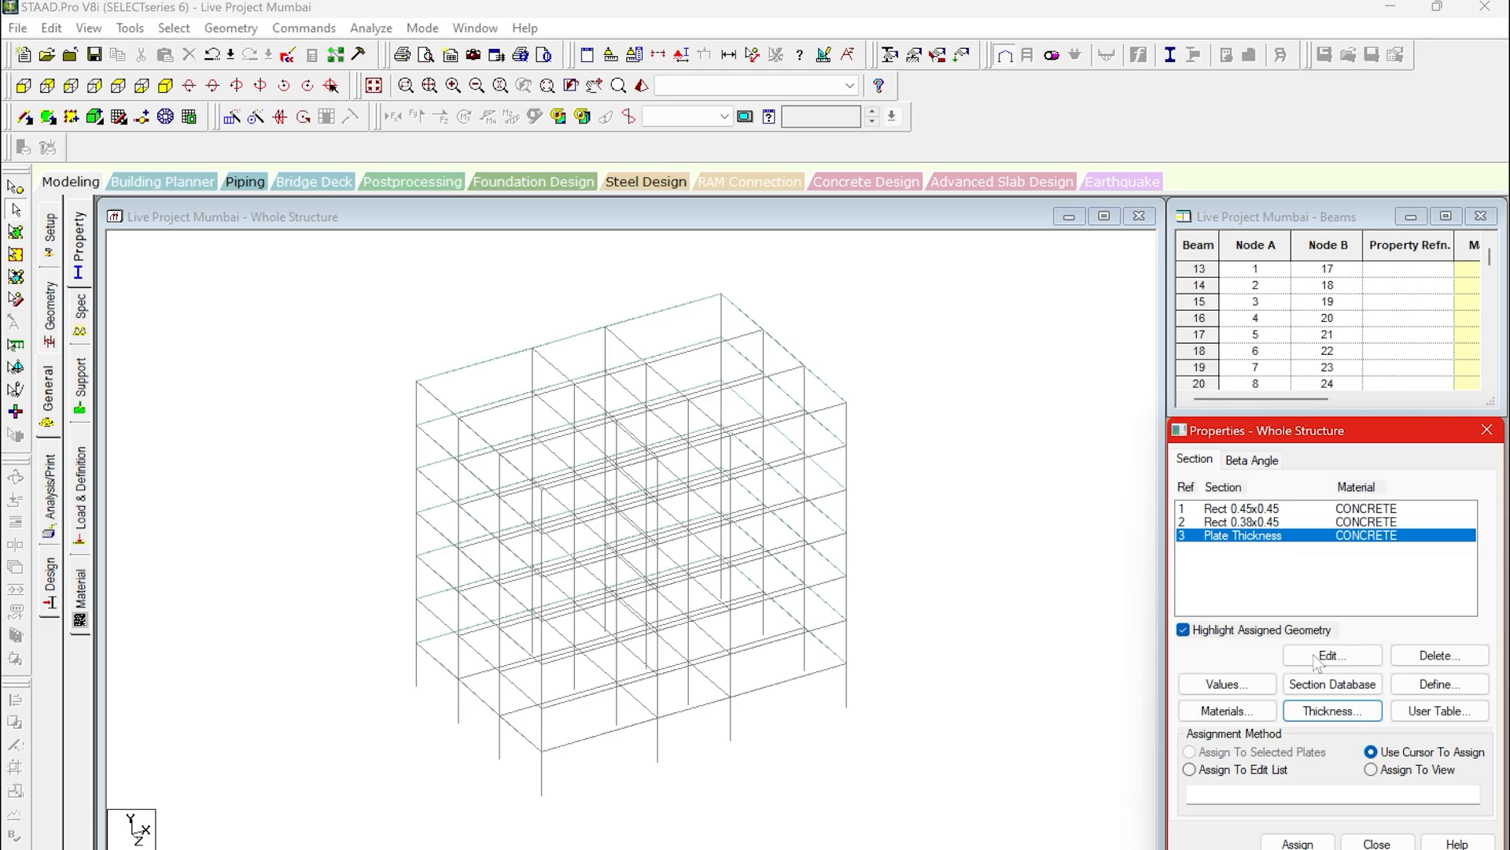
Assign the plate thickness property to all floor plates with the Assign To View method, and clear the selection.
{"action": "left_click", "coordinate": [1416, 769]}
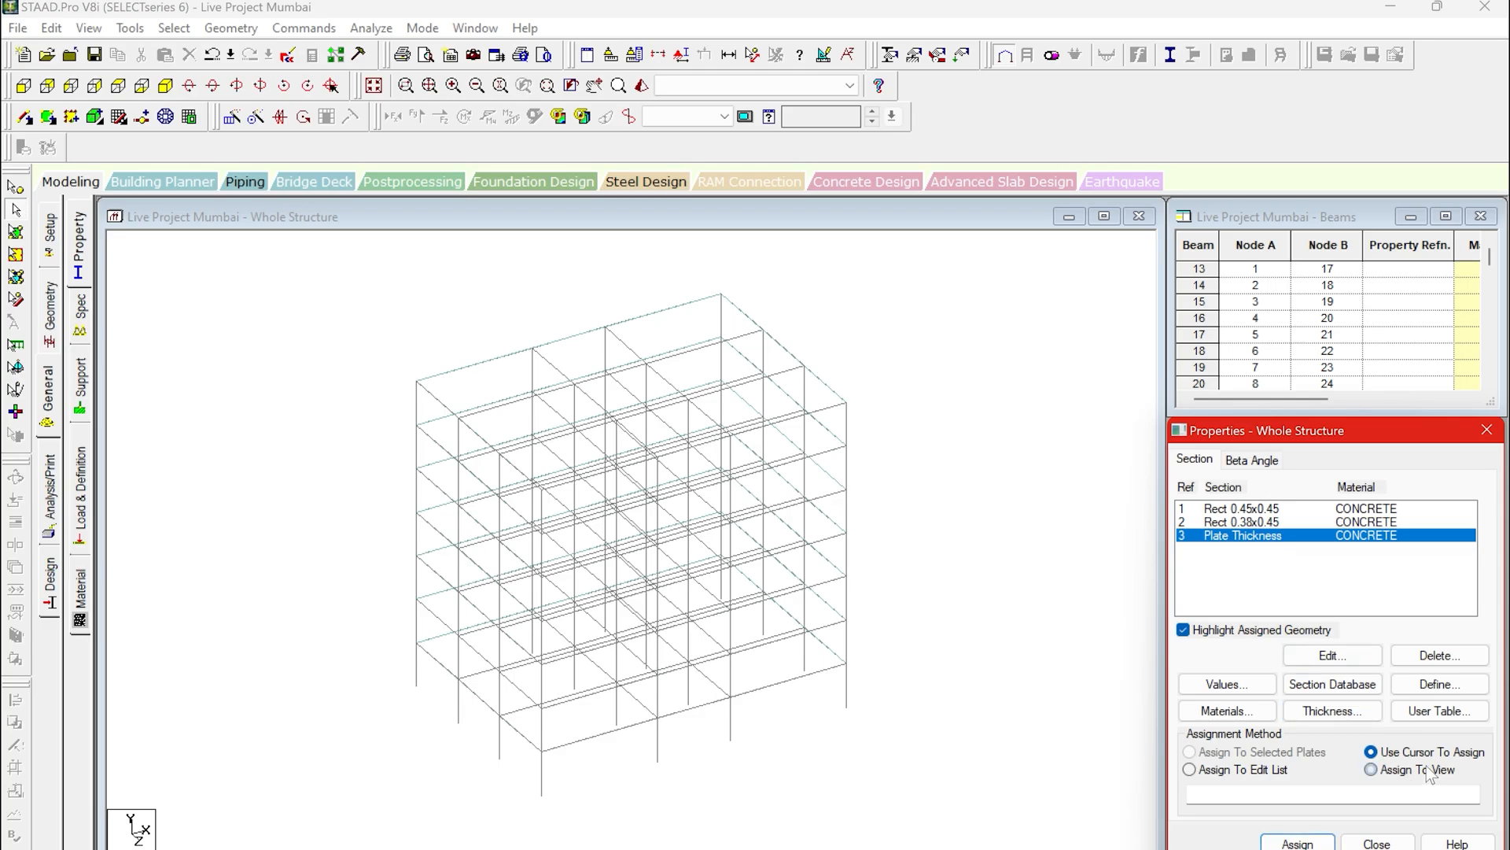
{"action": "left_click", "coordinate": [1298, 844]}
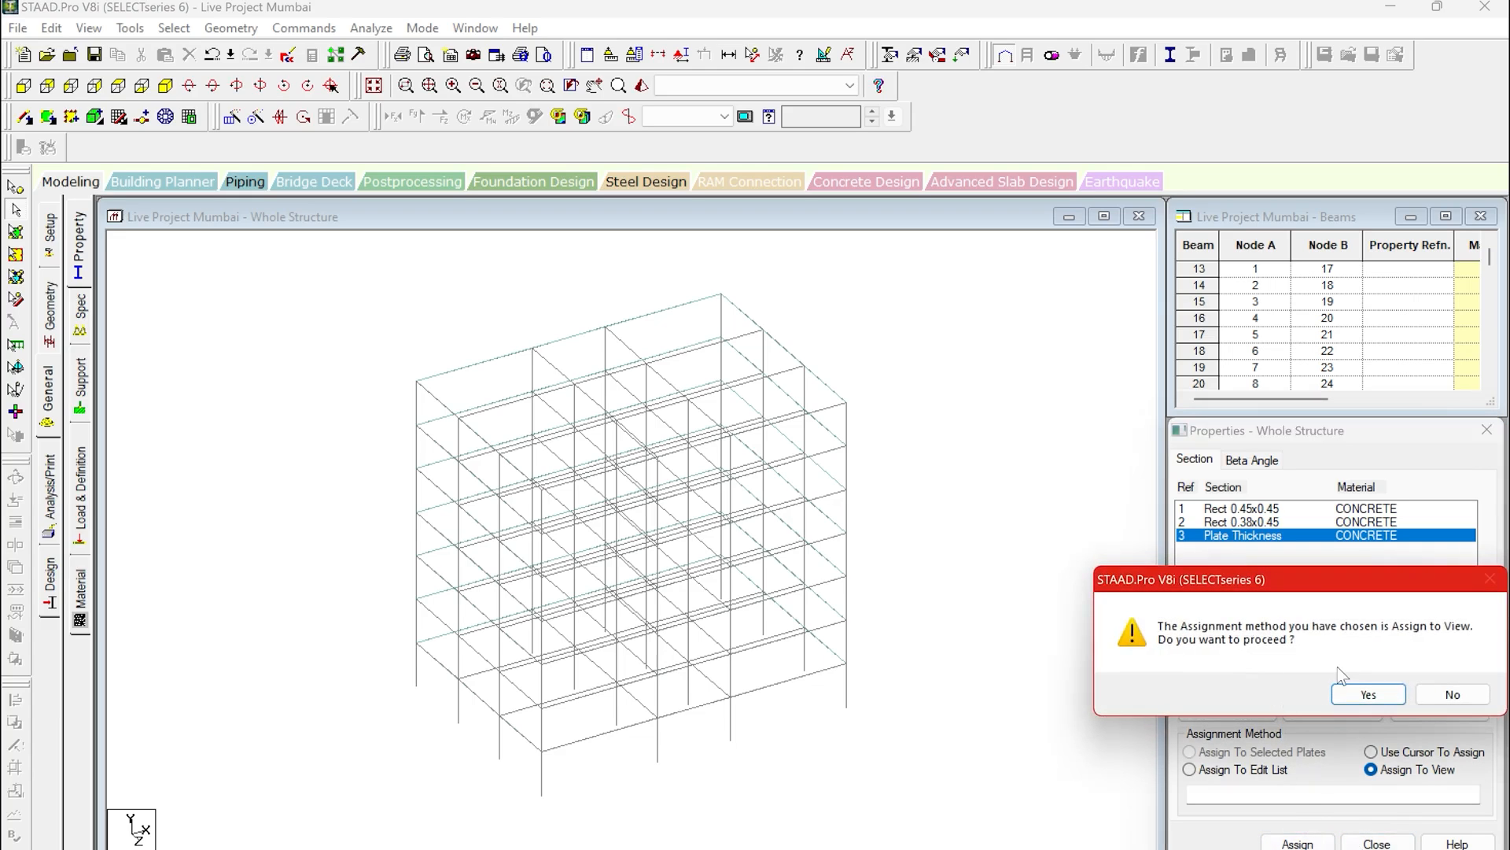
{"action": "left_click", "coordinate": [1358, 695]}
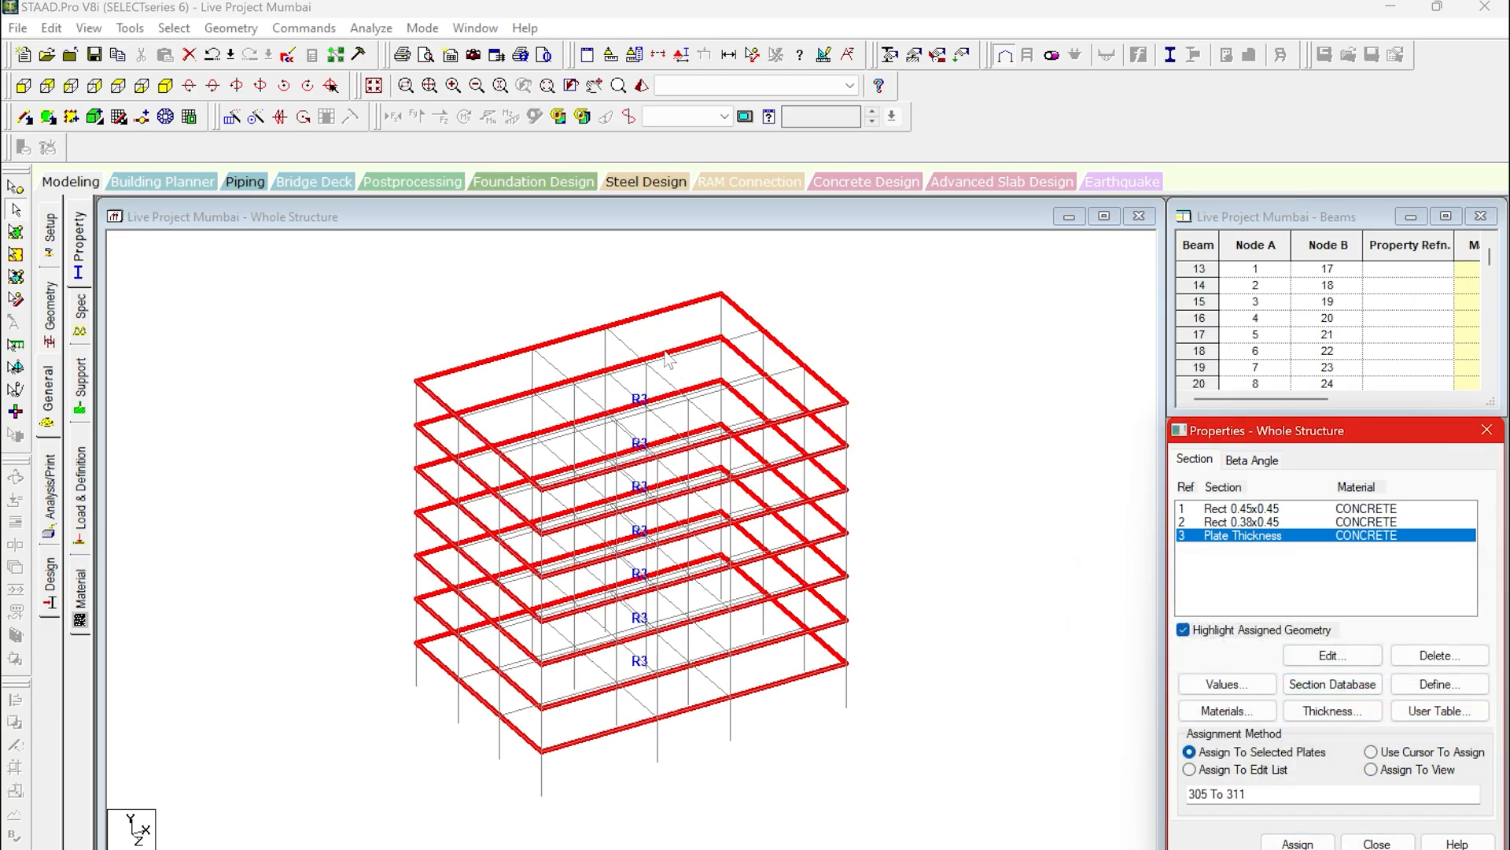
{"action": "left_click", "coordinate": [991, 560]}
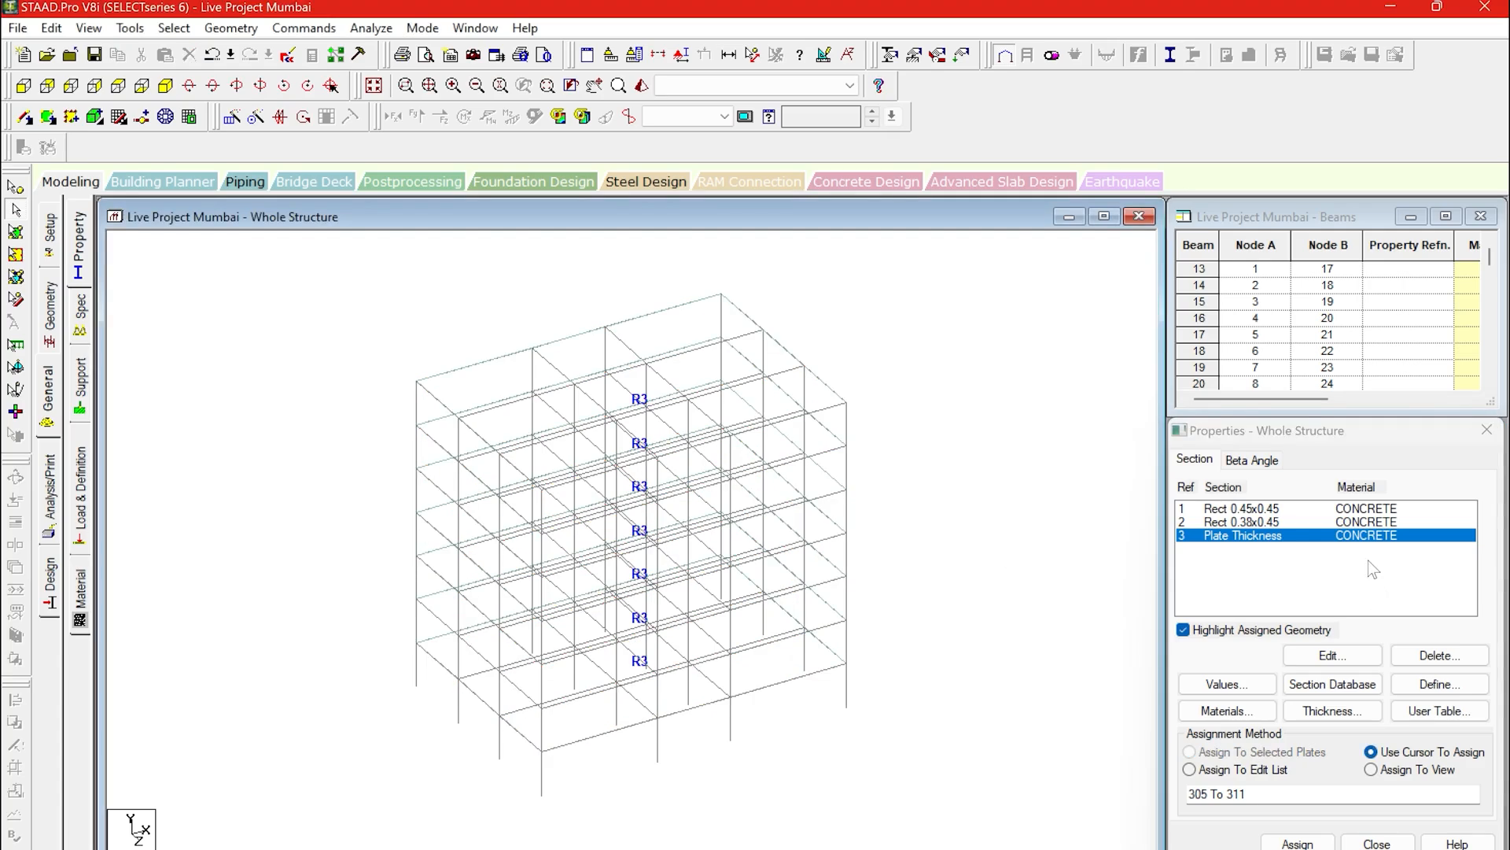
Assign the Rect 0.45x0.45 section to all columns by selecting the beams parallel to Y, and clear the selection.
{"action": "left_click", "coordinate": [1321, 509]}
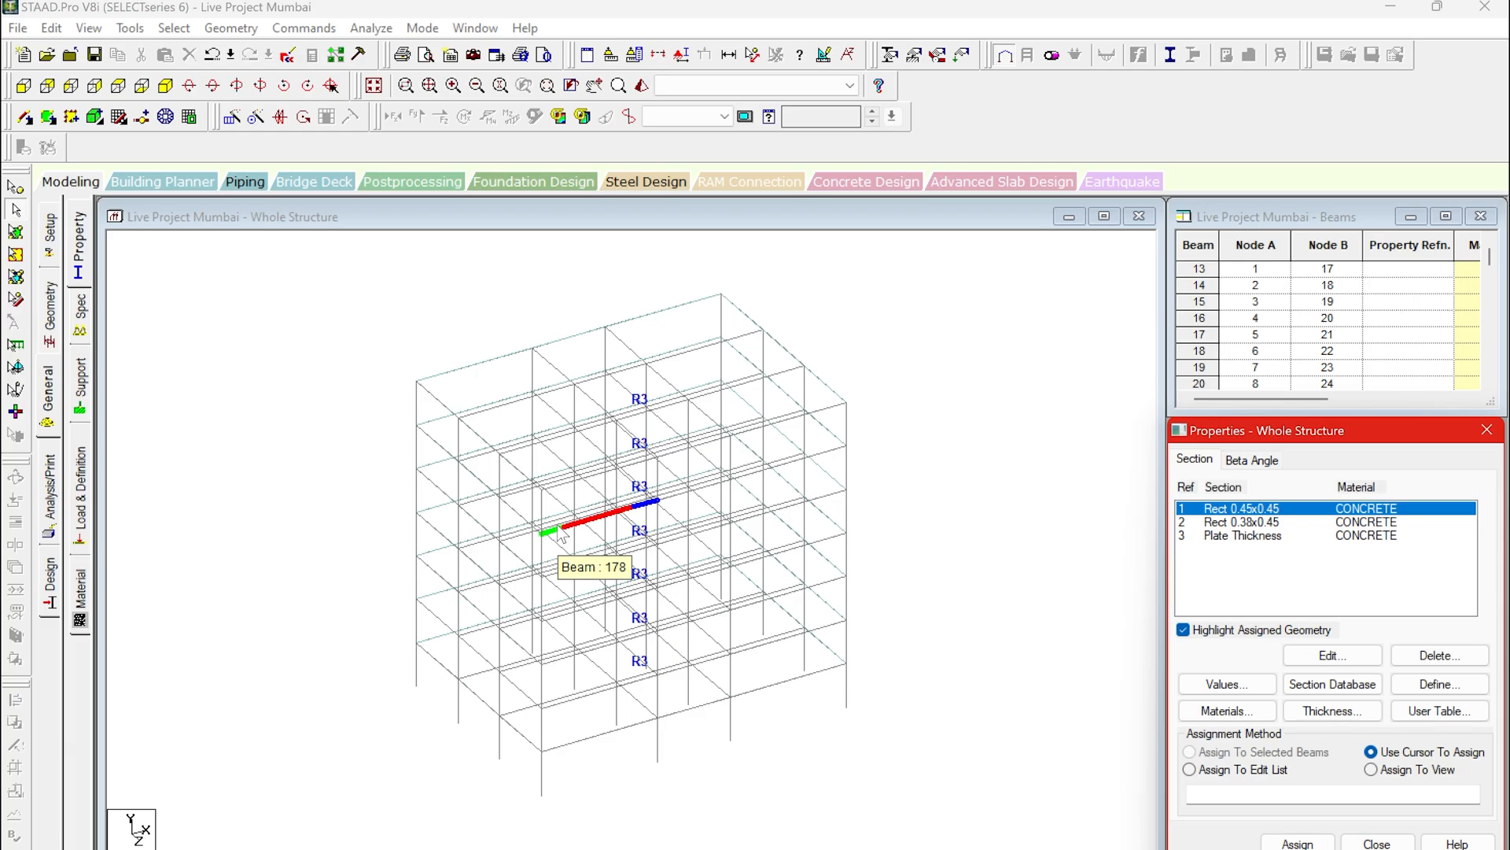
{"action": "left_click", "coordinate": [178, 29]}
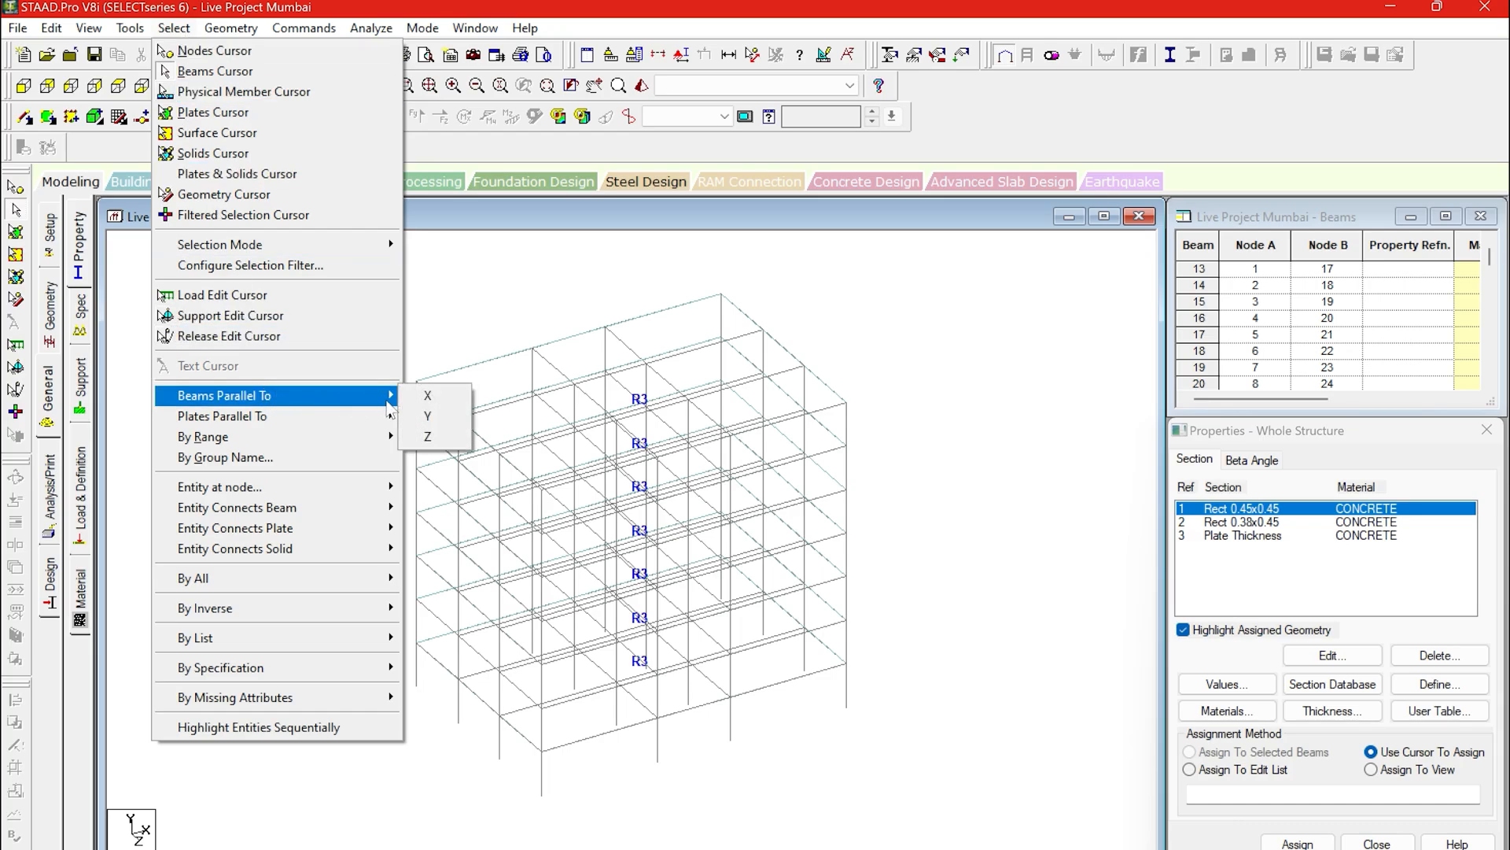
{"action": "left_click", "coordinate": [427, 416]}
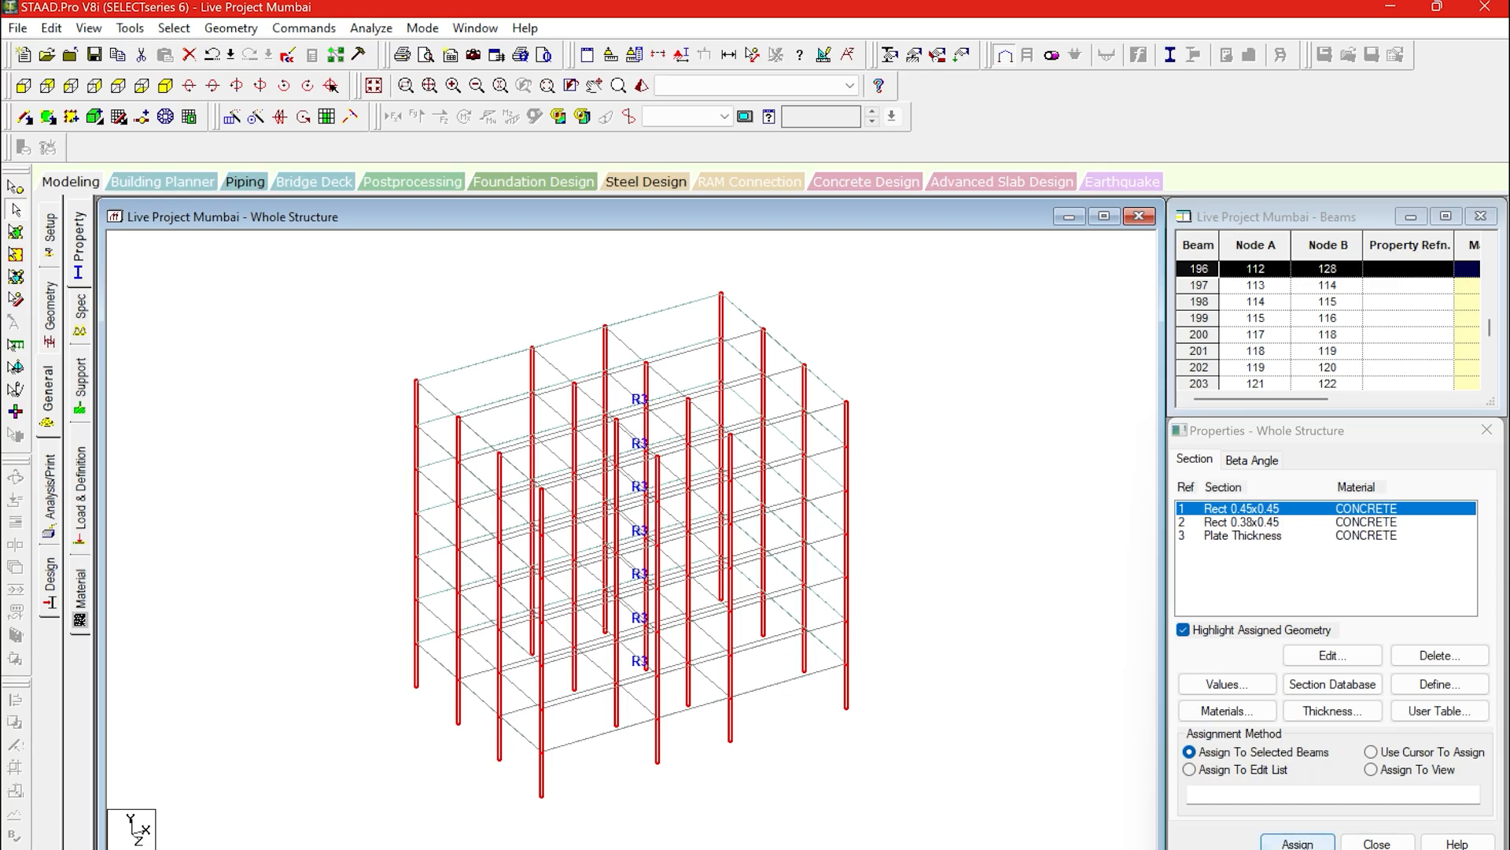
{"action": "left_click", "coordinate": [1298, 843]}
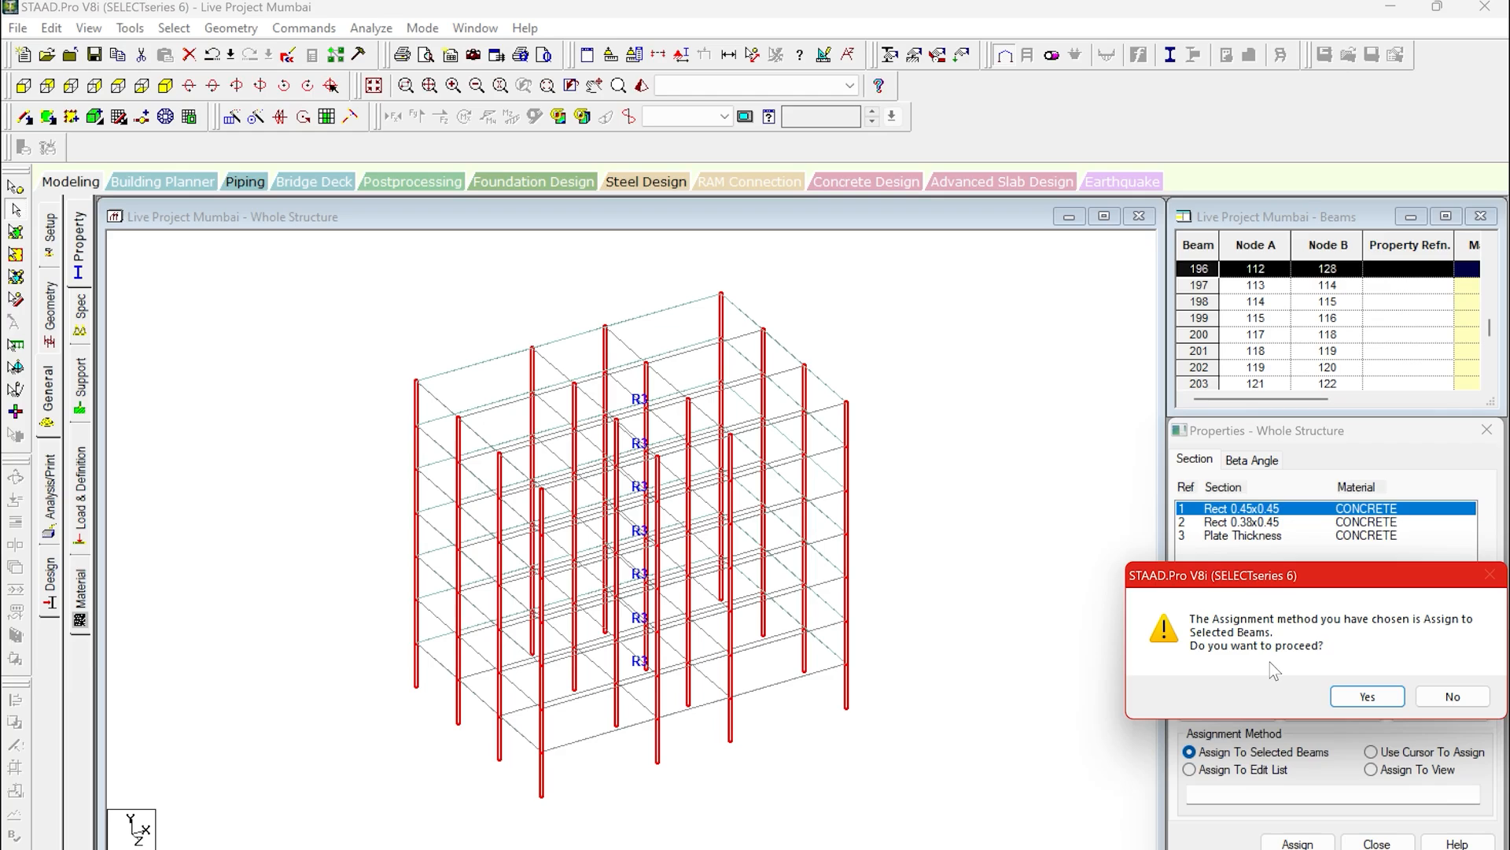
{"action": "left_click", "coordinate": [1350, 697]}
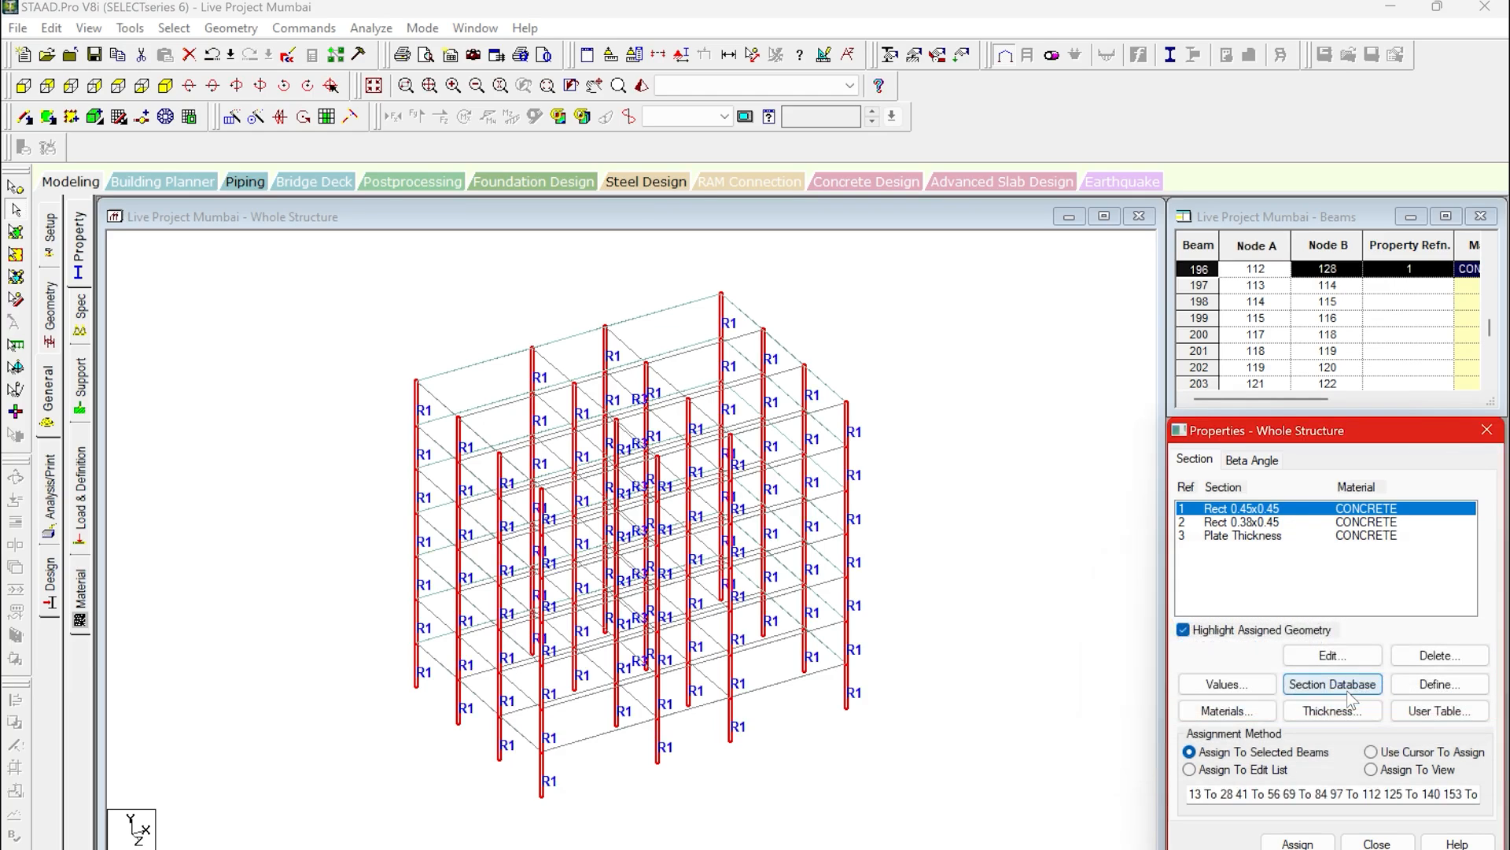
{"action": "left_click", "coordinate": [1048, 575]}
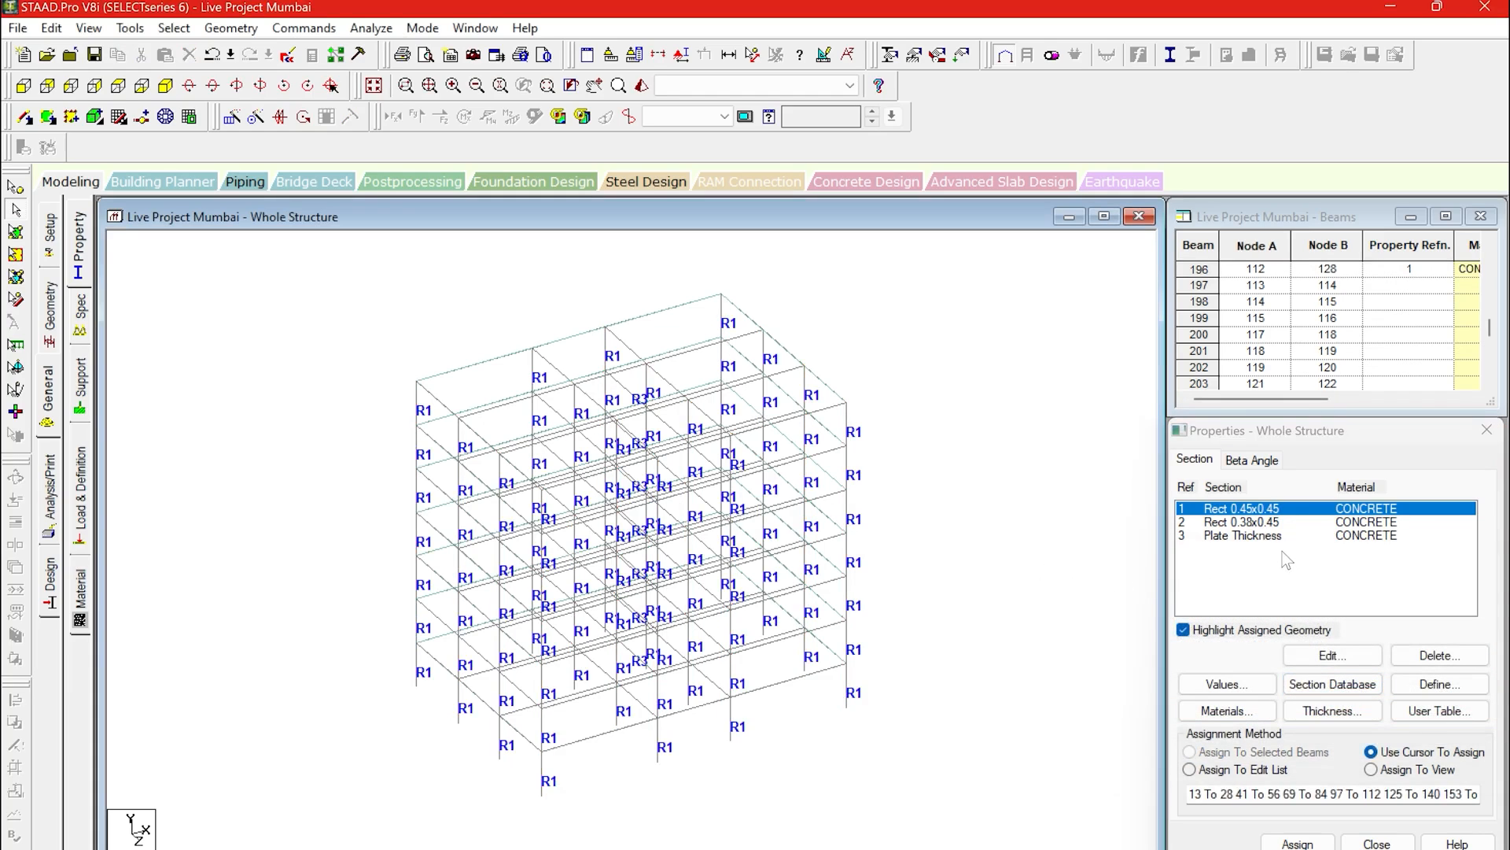
Assign the Rect 0.38x0.45 section to all floor beams by selecting the beams parallel to X and Z.
{"action": "left_click", "coordinate": [1263, 526]}
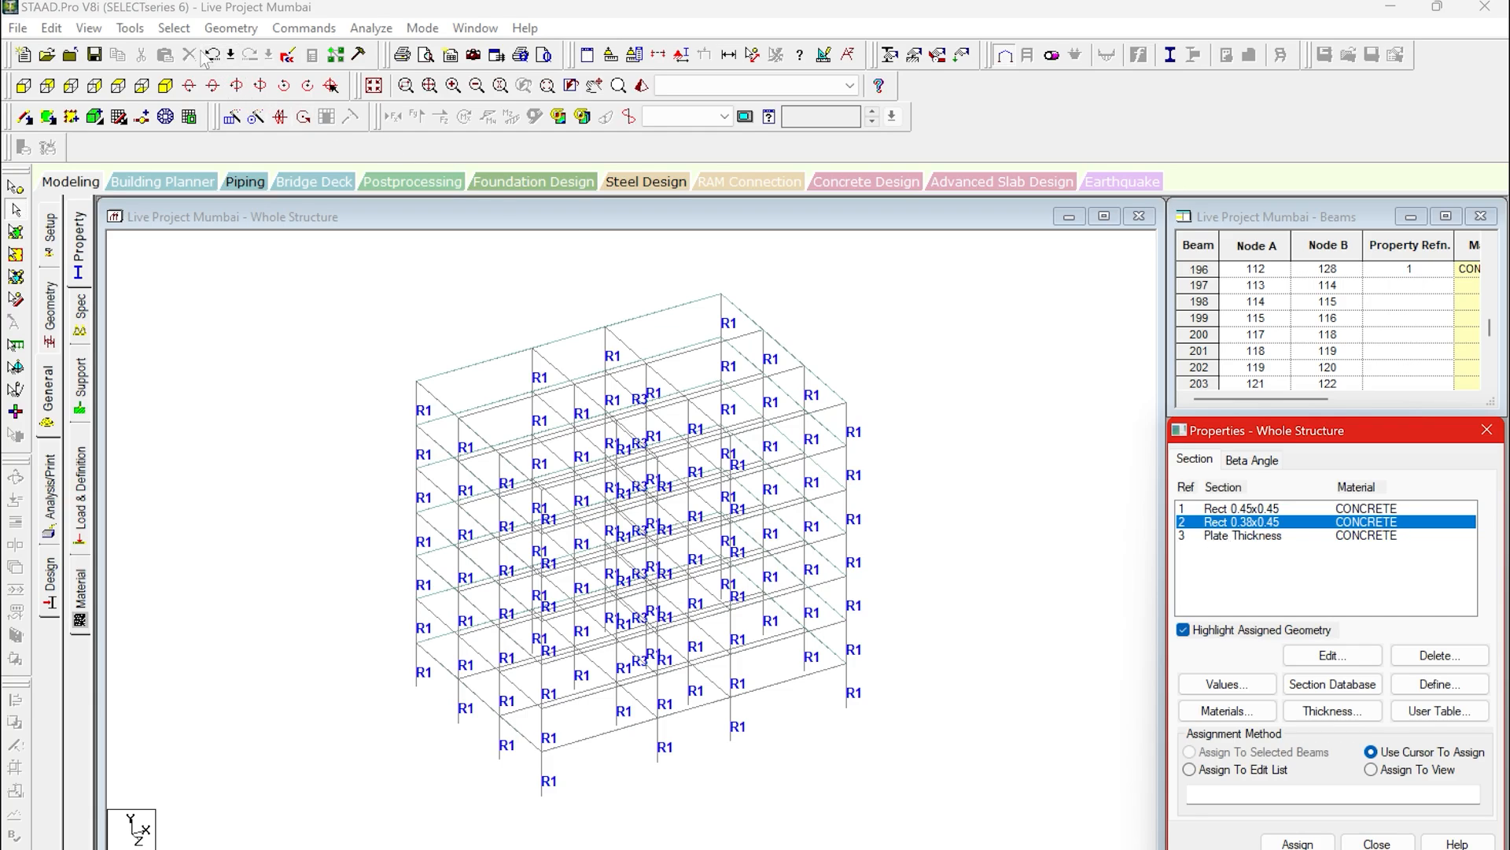
{"action": "left_click", "coordinate": [175, 28]}
{"action": "mouse_move", "coordinate": [377, 394]}
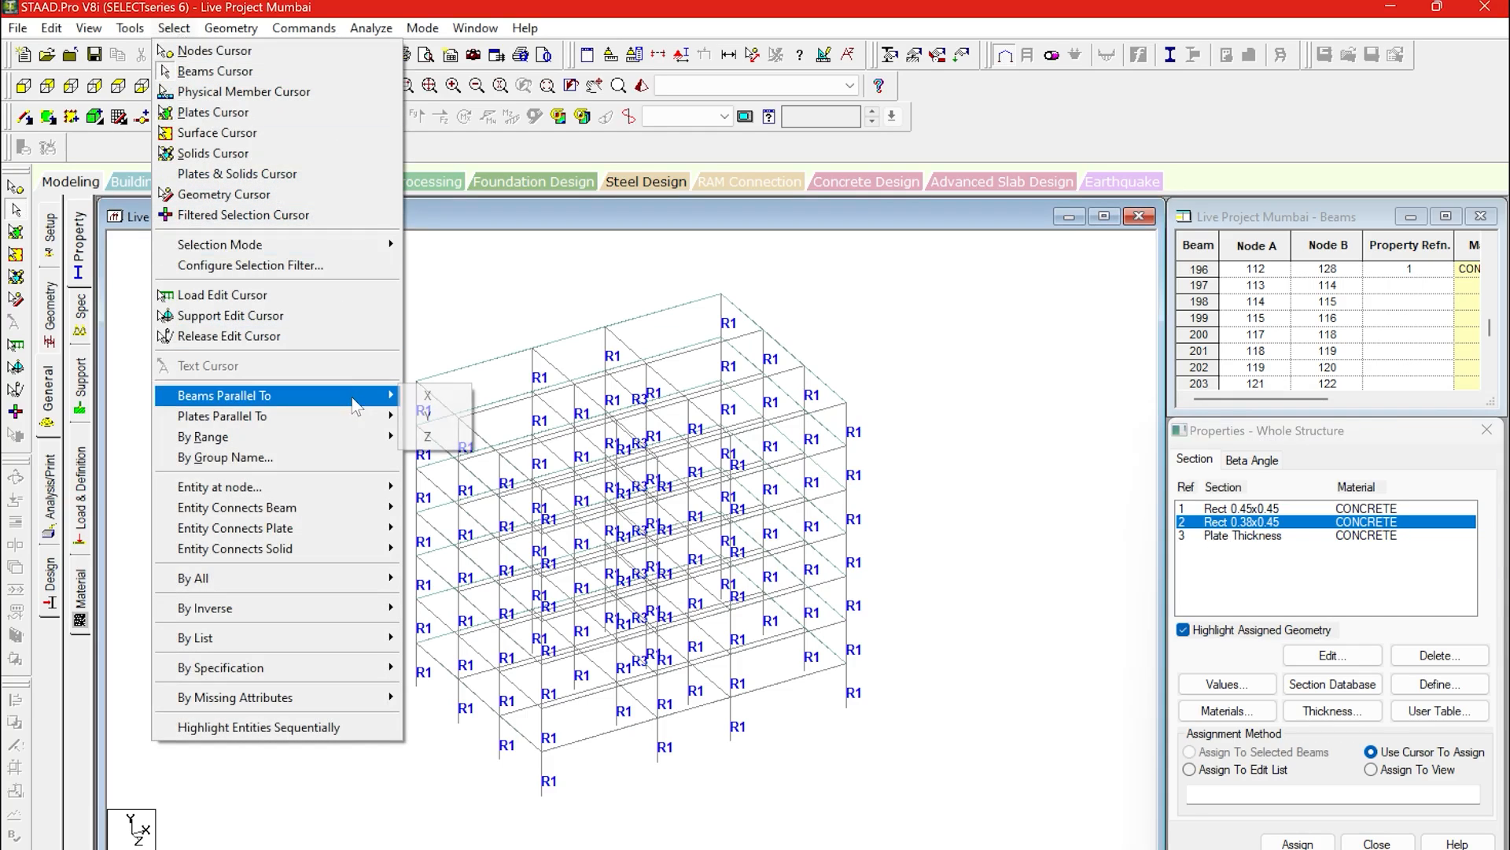
{"action": "left_click", "coordinate": [440, 398]}
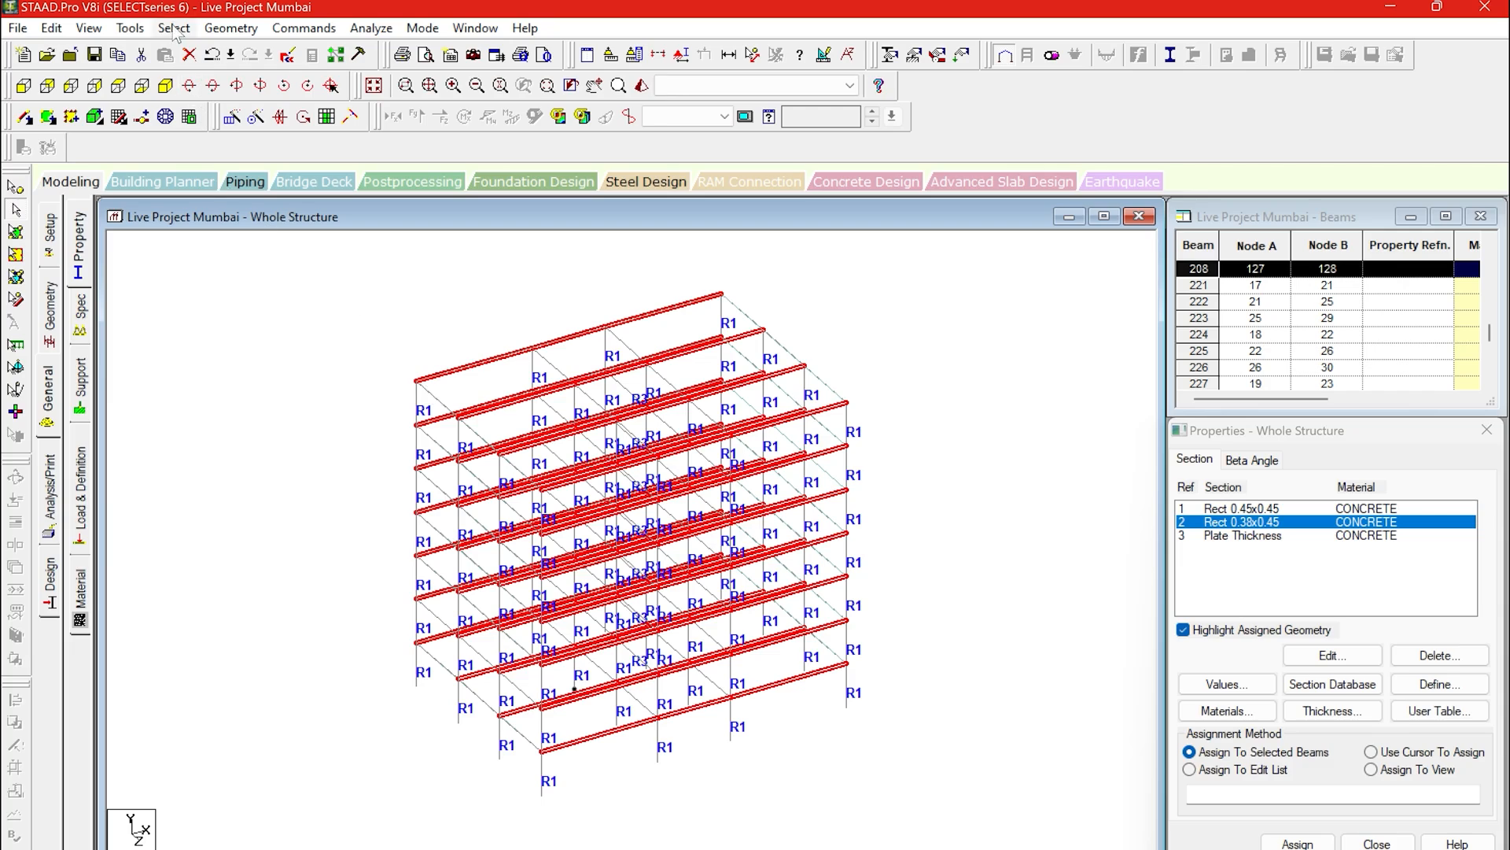
{"action": "left_click", "coordinate": [175, 28]}
{"action": "mouse_move", "coordinate": [378, 394]}
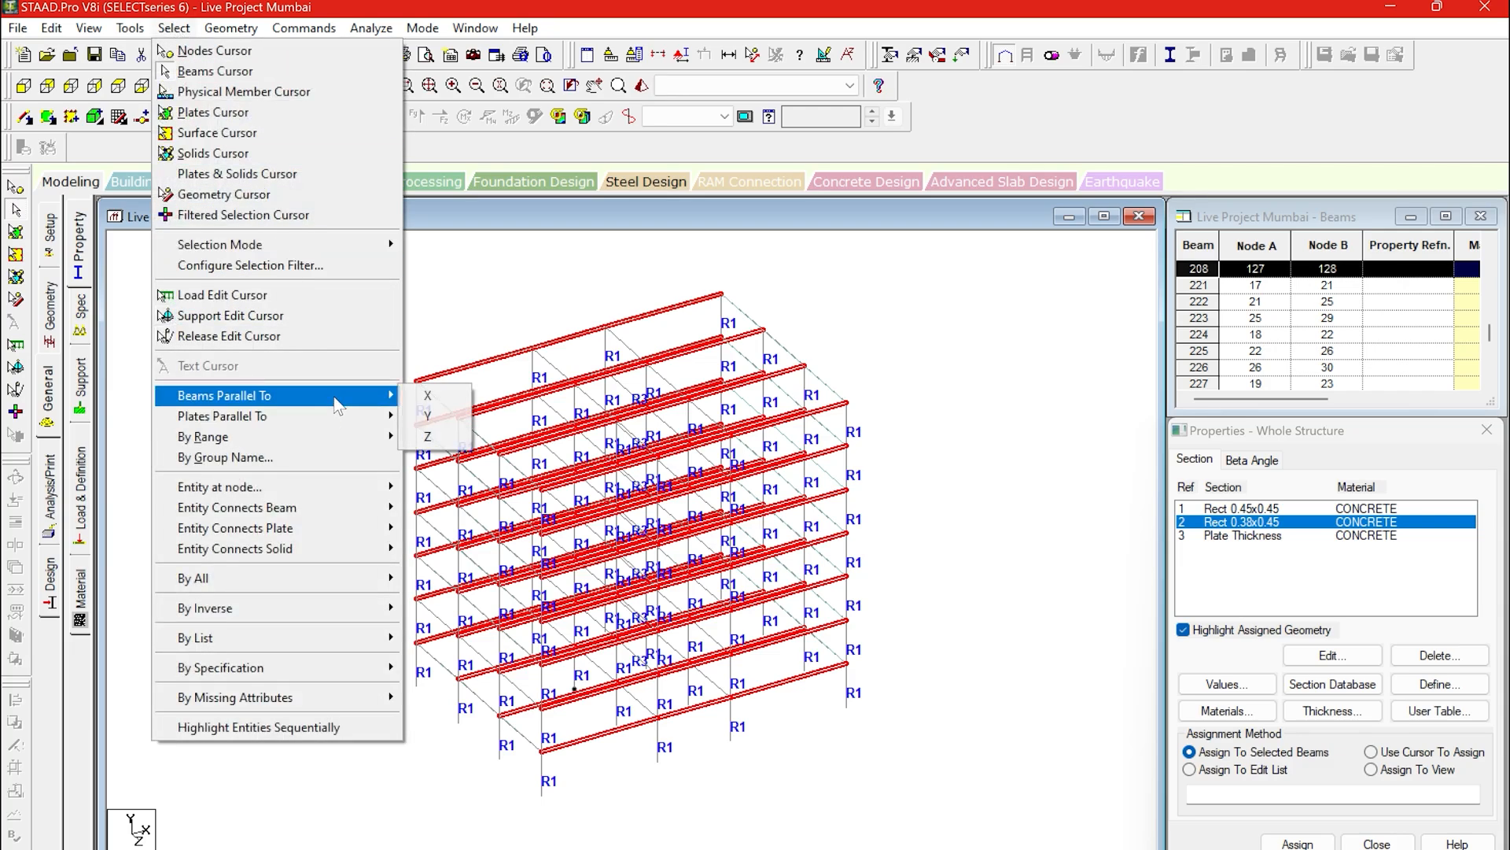
{"action": "left_click", "coordinate": [446, 439]}
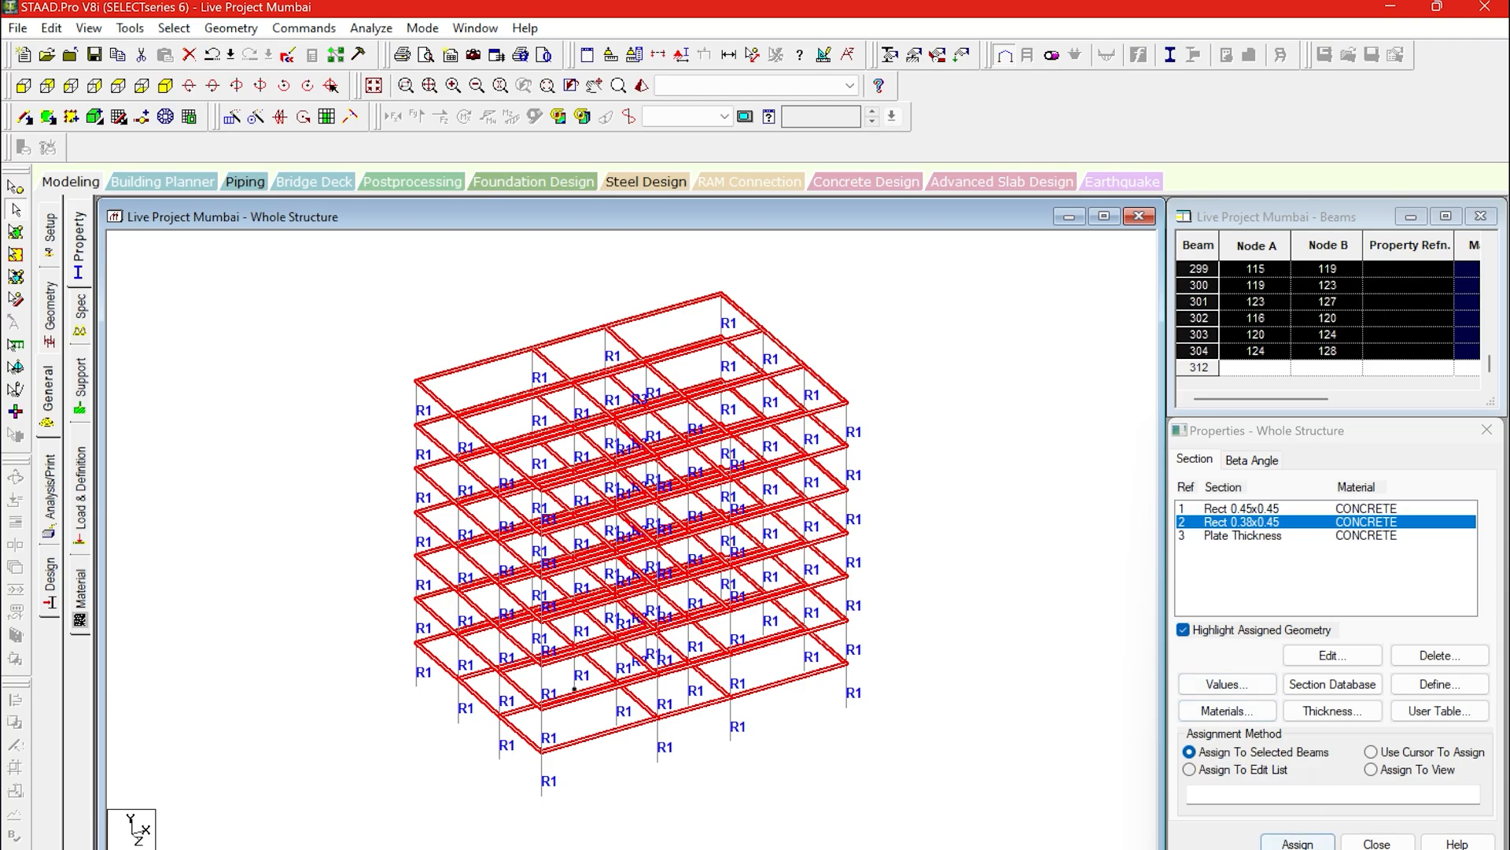
{"action": "left_click", "coordinate": [1298, 841]}
{"action": "left_click", "coordinate": [1366, 697]}
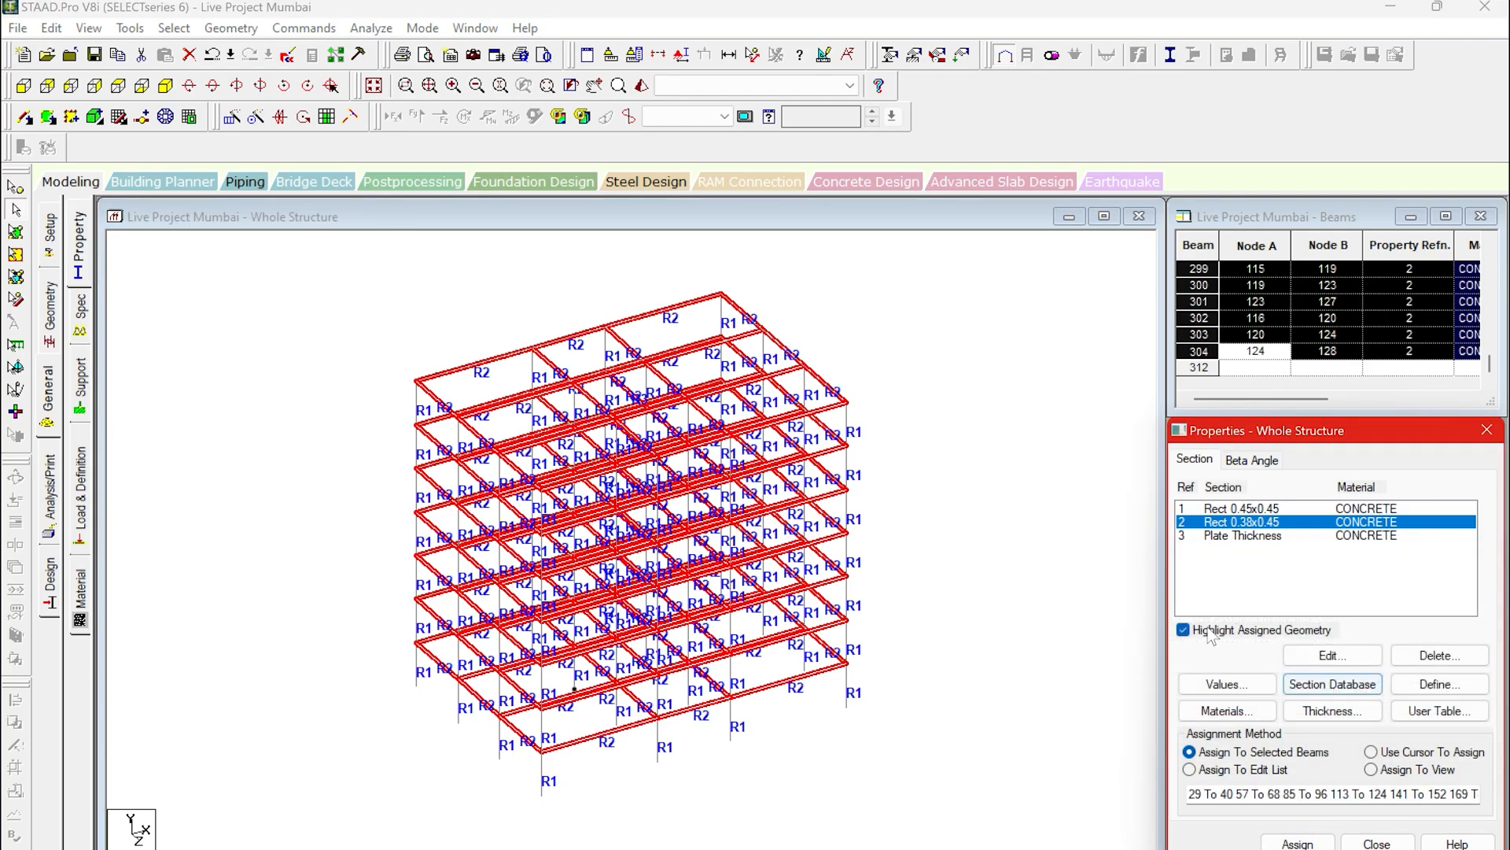
Inspect the columns, beams and slabs in the 3D rendered view from several angles, and close it.
{"action": "left_click", "coordinate": [644, 86]}
{"action": "left_click_drag", "start_coordinate": [707, 489], "coordinate": [779, 471]}
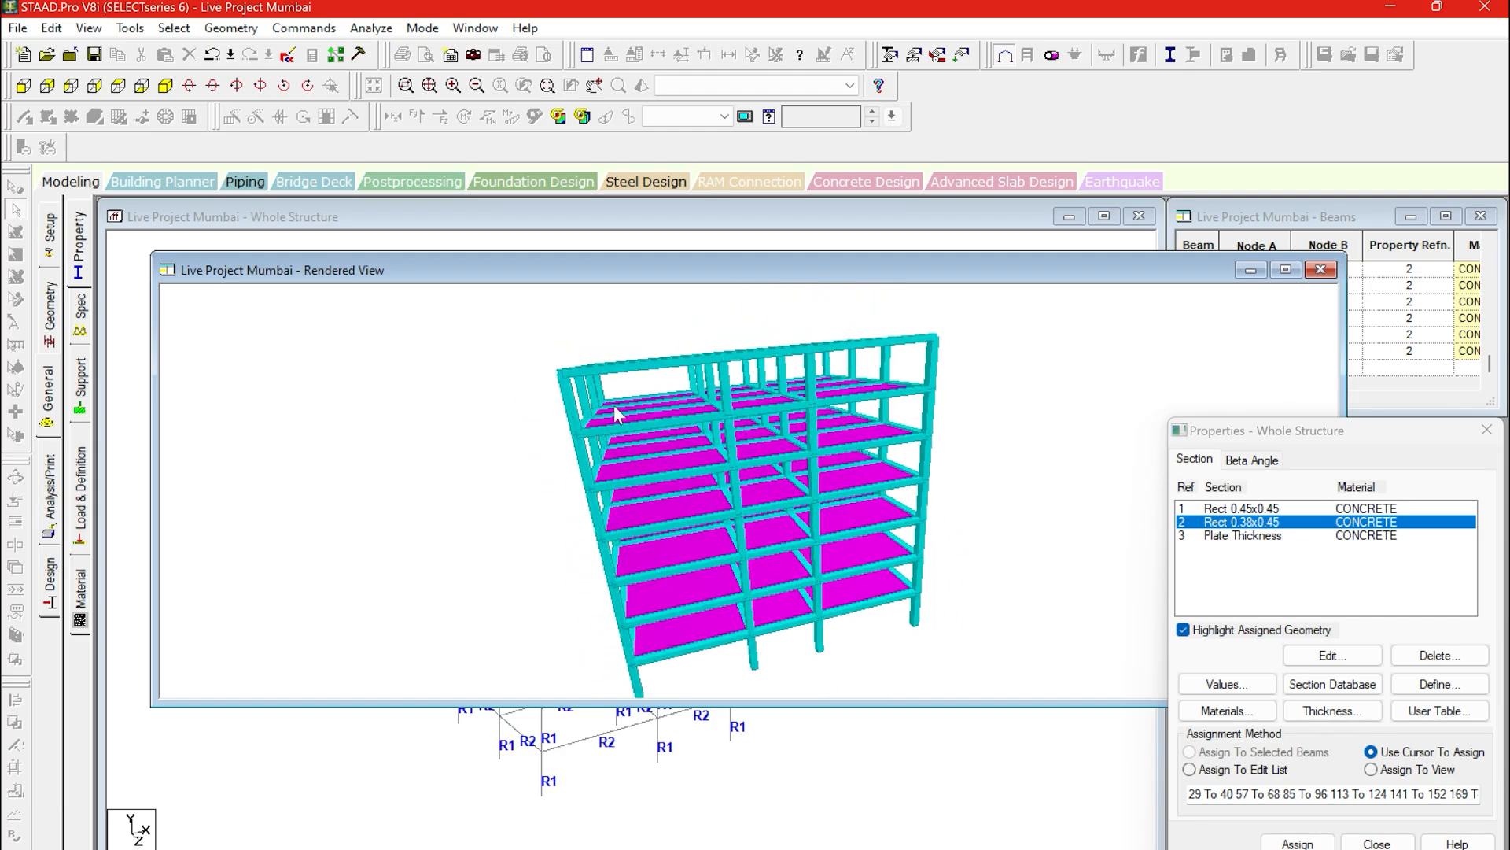
{"action": "left_click_drag", "start_coordinate": [619, 415], "coordinate": [808, 456]}
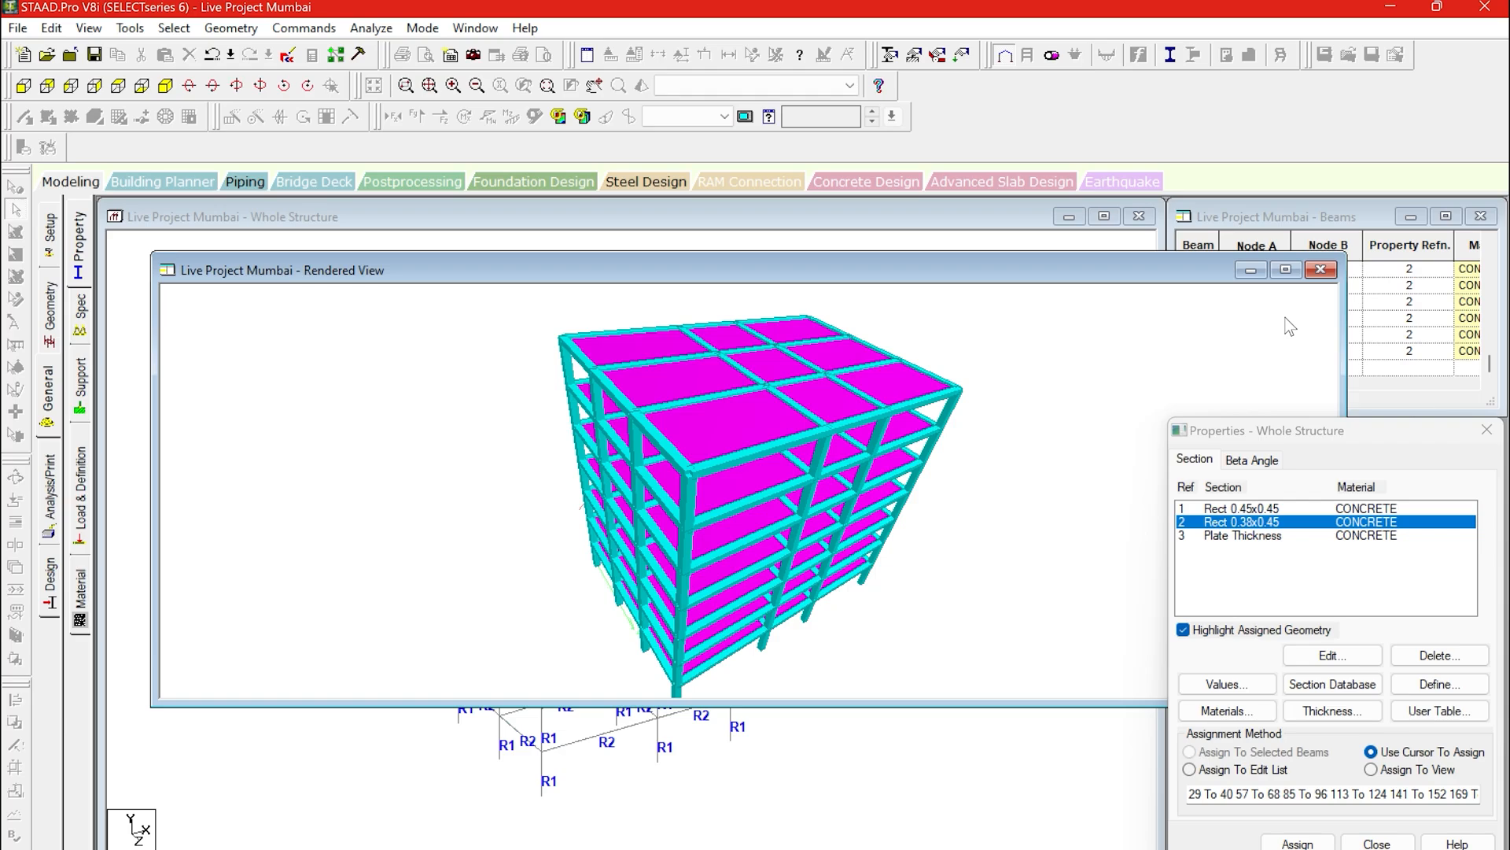
{"action": "left_click", "coordinate": [1321, 270]}
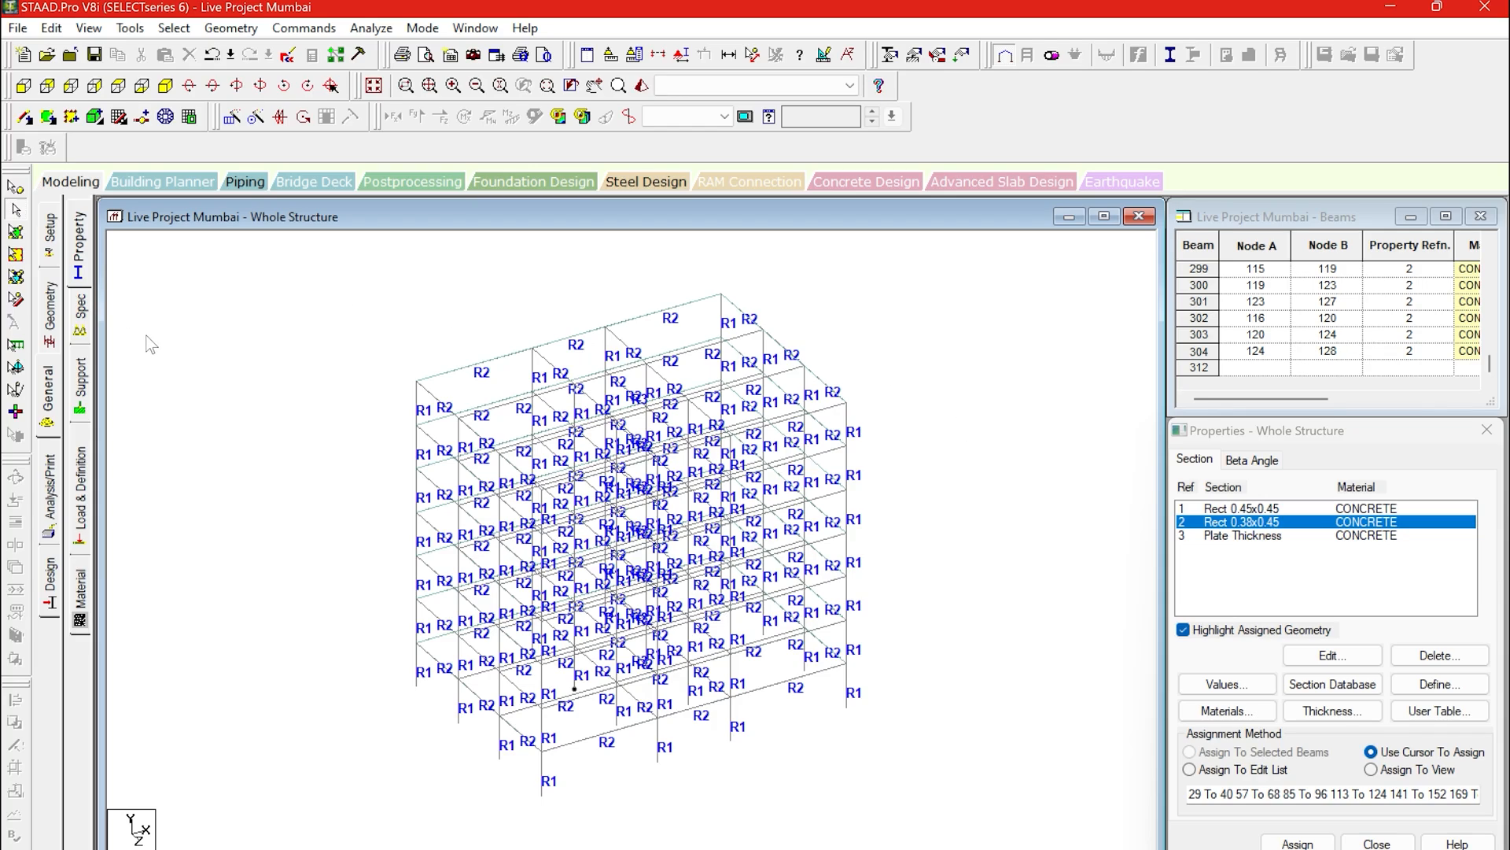
Create a fixed support for the structure's column bases, with the frame shown in front elevation.
{"action": "left_click", "coordinate": [89, 415]}
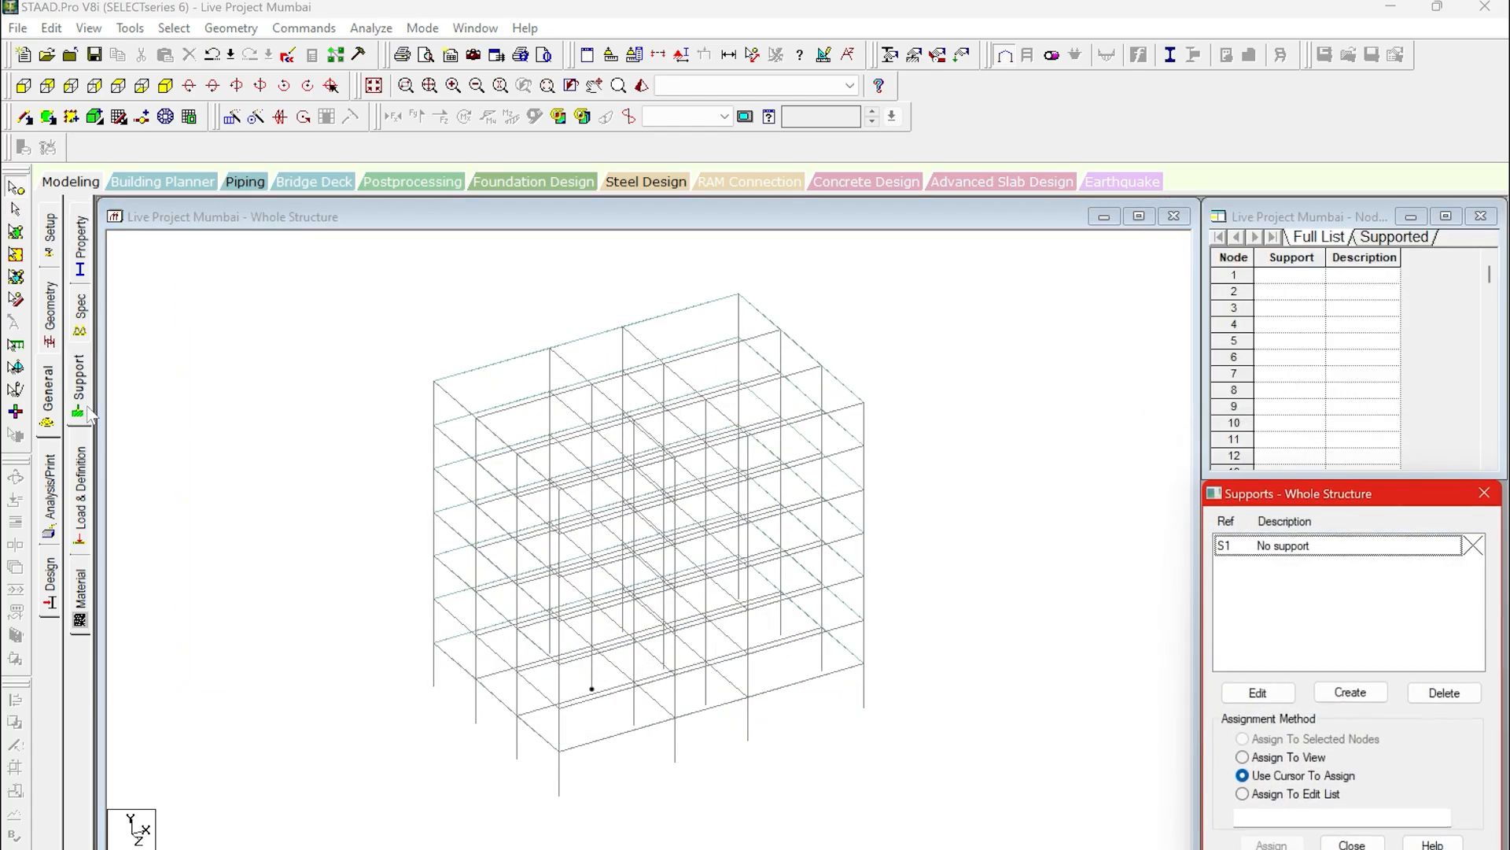
{"action": "left_click", "coordinate": [32, 93]}
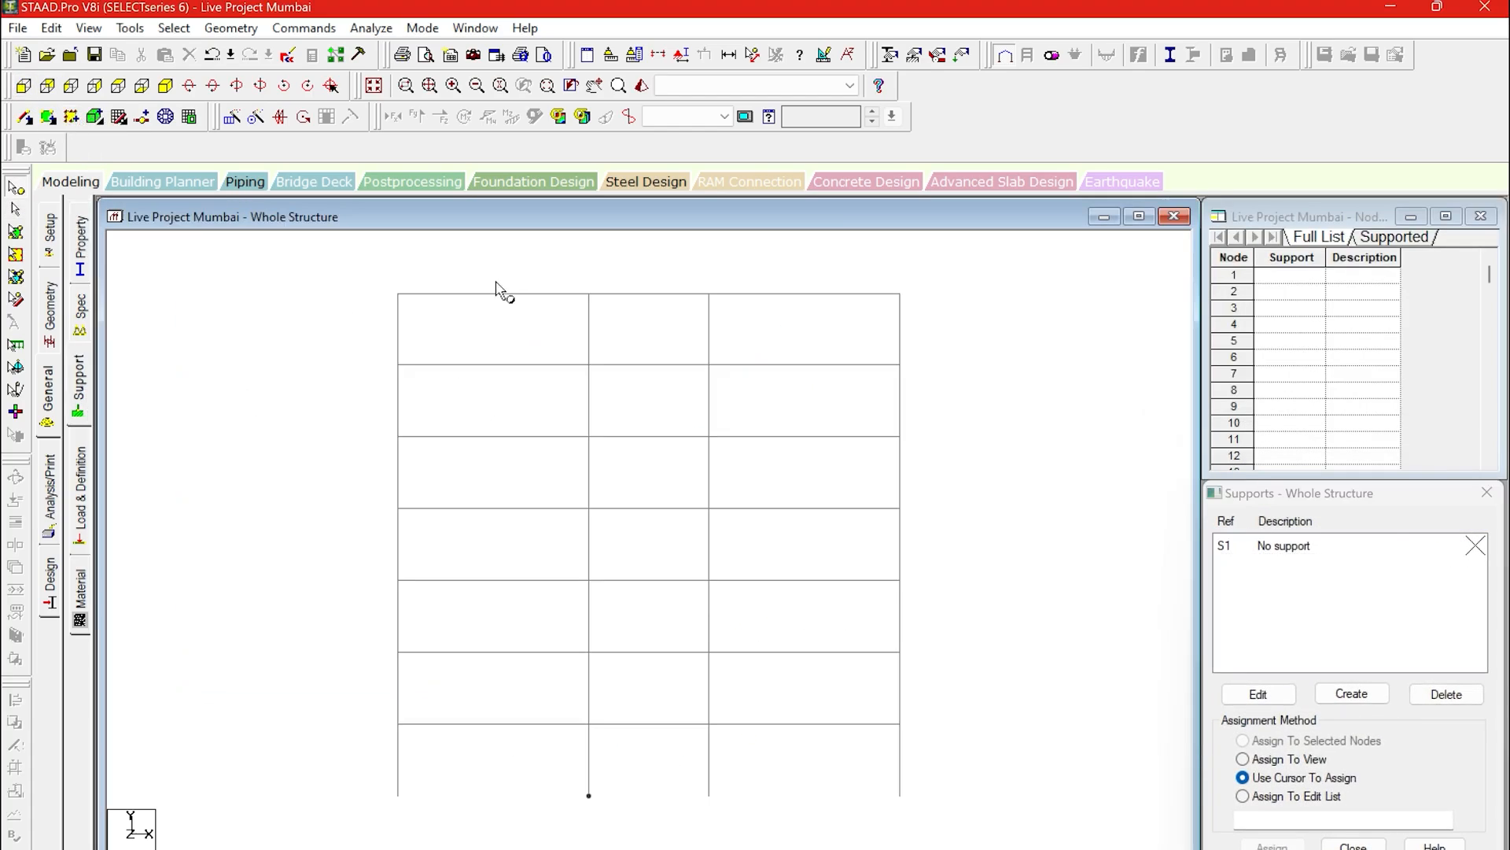
{"action": "scroll", "coordinate": [1101, 475], "scroll_direction": "up", "scroll_amount": 3}
{"action": "scroll", "coordinate": [1046, 469], "scroll_direction": "down", "scroll_amount": 4}
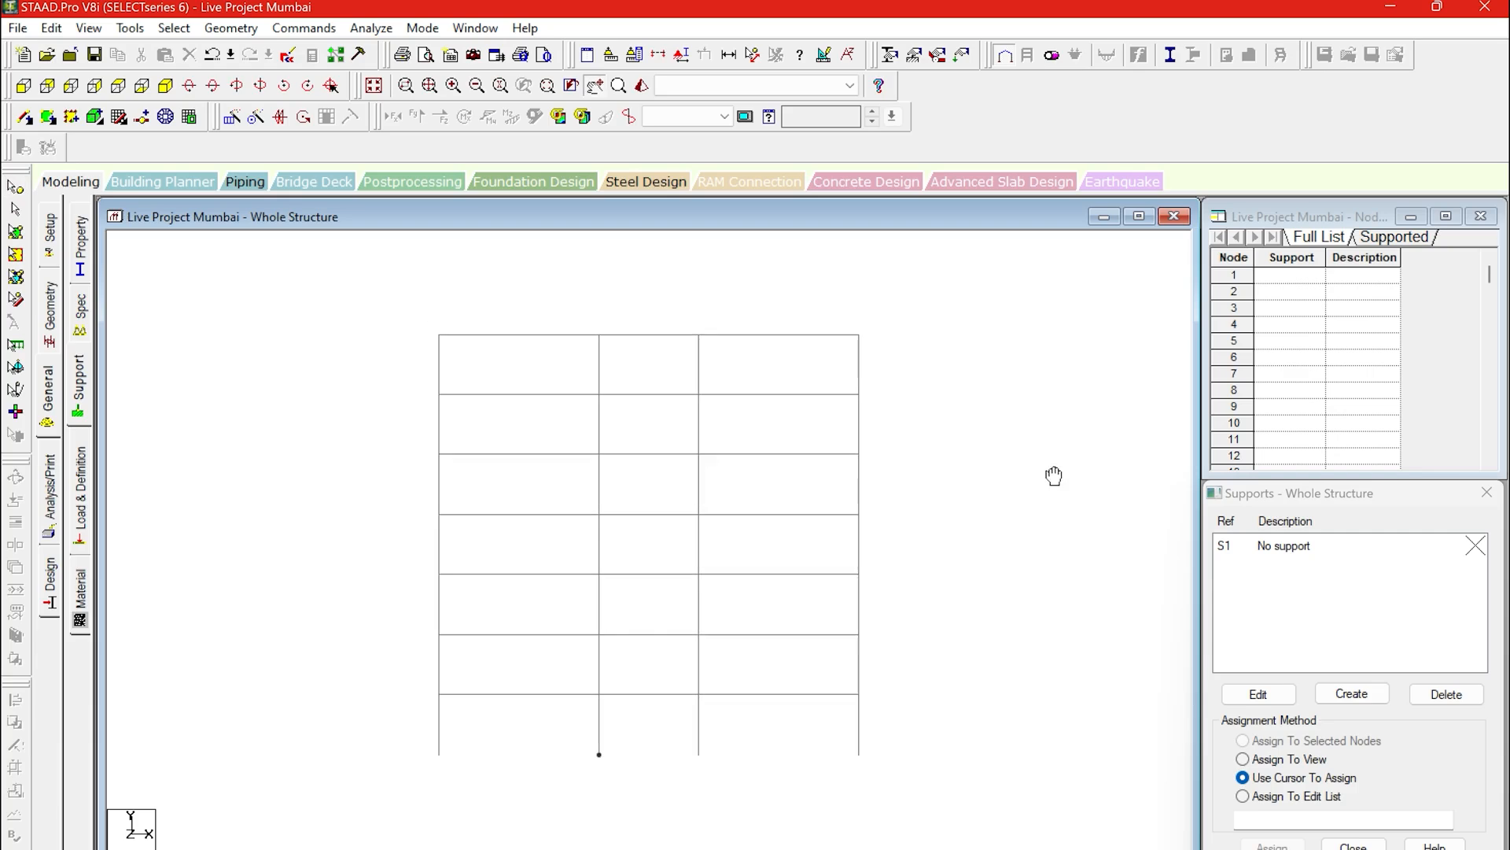
{"action": "left_click", "coordinate": [1351, 693]}
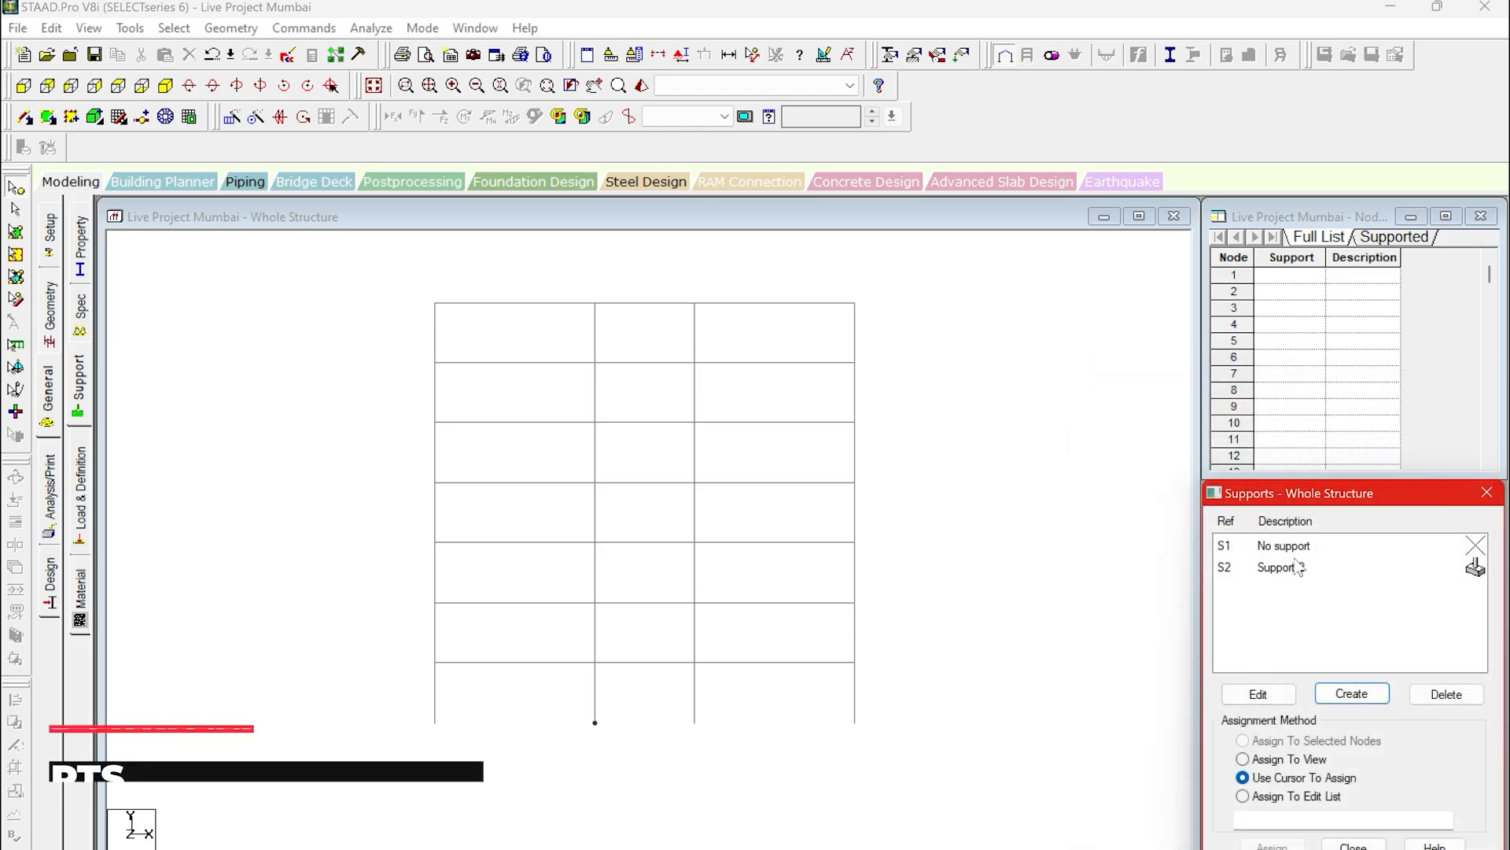
Assign the fixed support to all column base nodes with the Assign To Selected Nodes method, and clear the selection.
{"action": "left_click", "coordinate": [1288, 568]}
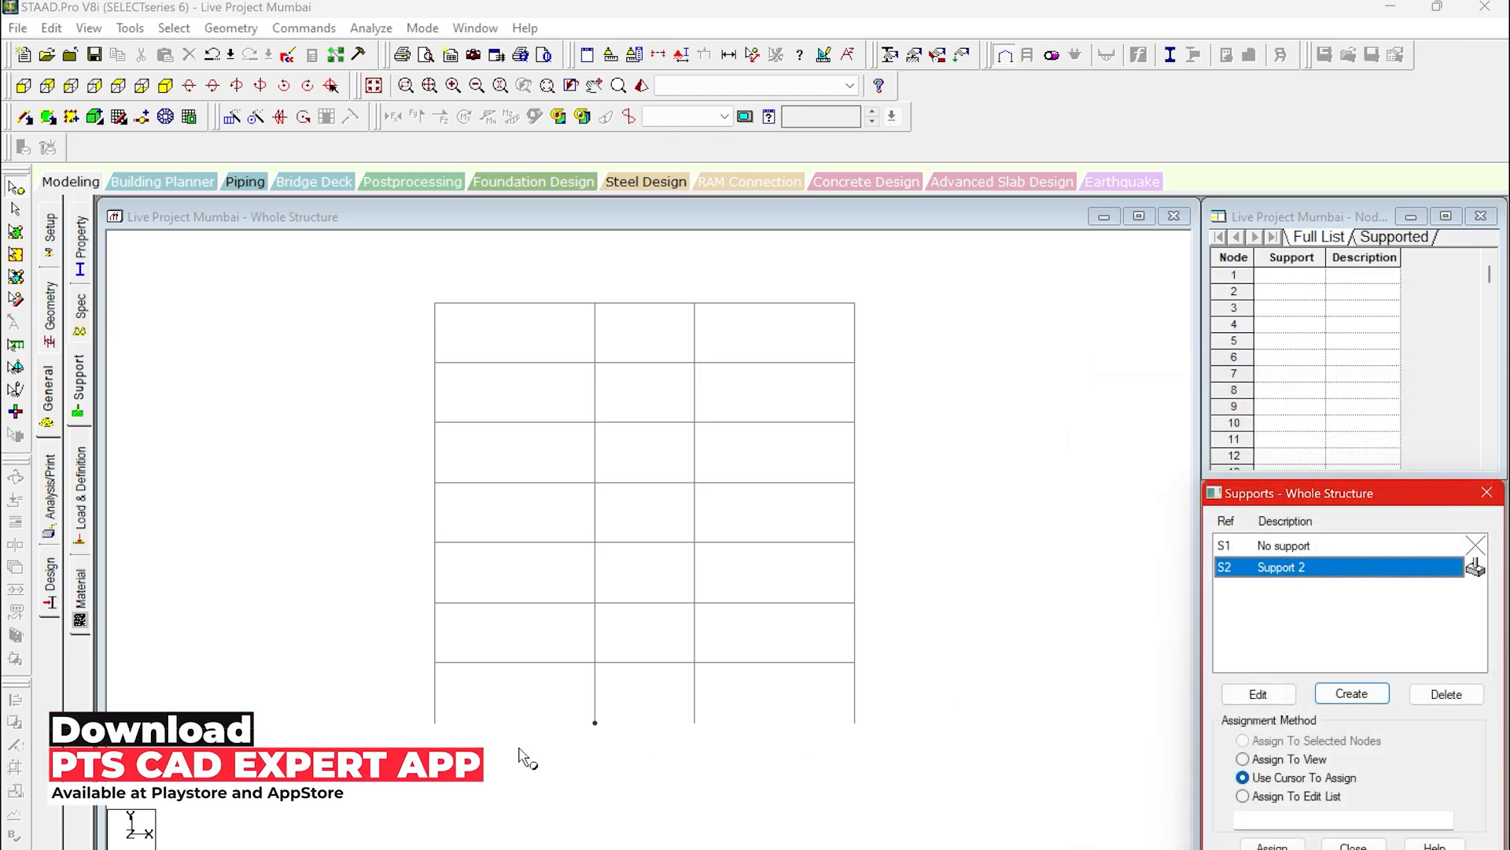
{"action": "left_click_drag", "start_coordinate": [410, 697], "coordinate": [958, 753]}
{"action": "left_click", "coordinate": [165, 85]}
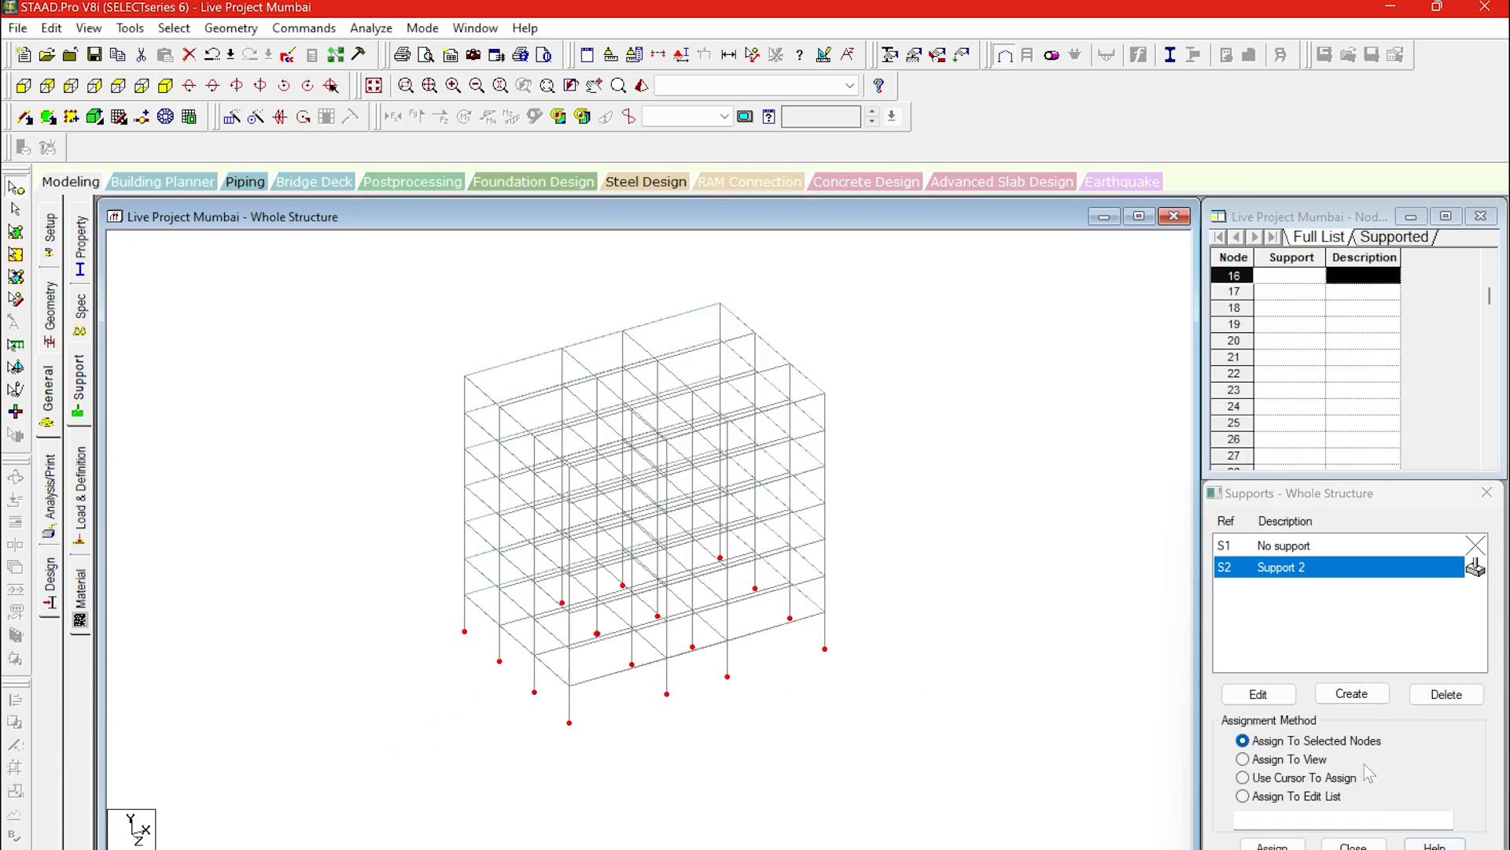
{"action": "left_click", "coordinate": [1272, 845]}
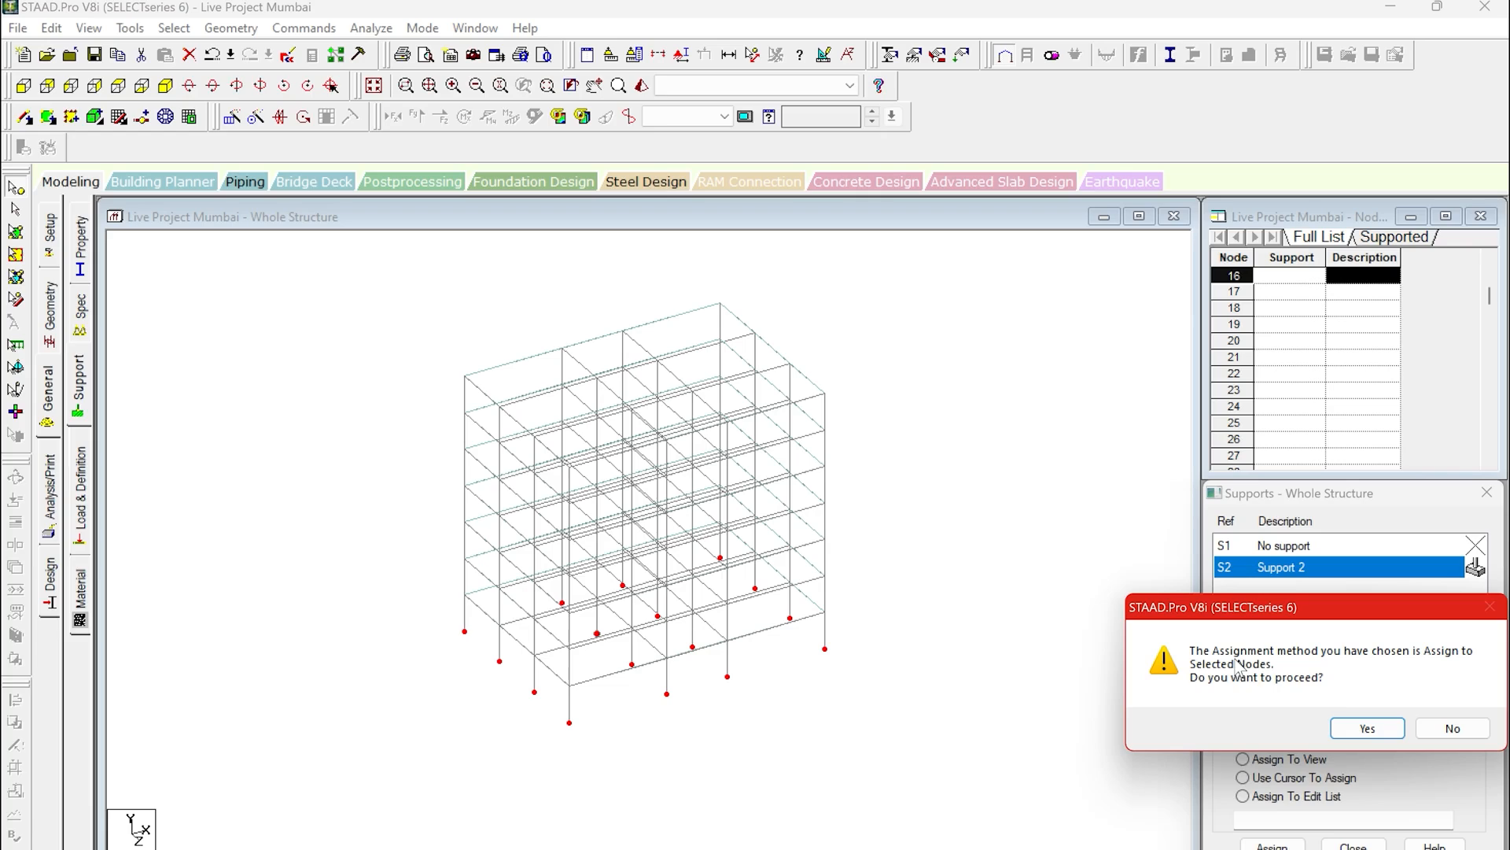
{"action": "left_click", "coordinate": [1357, 729]}
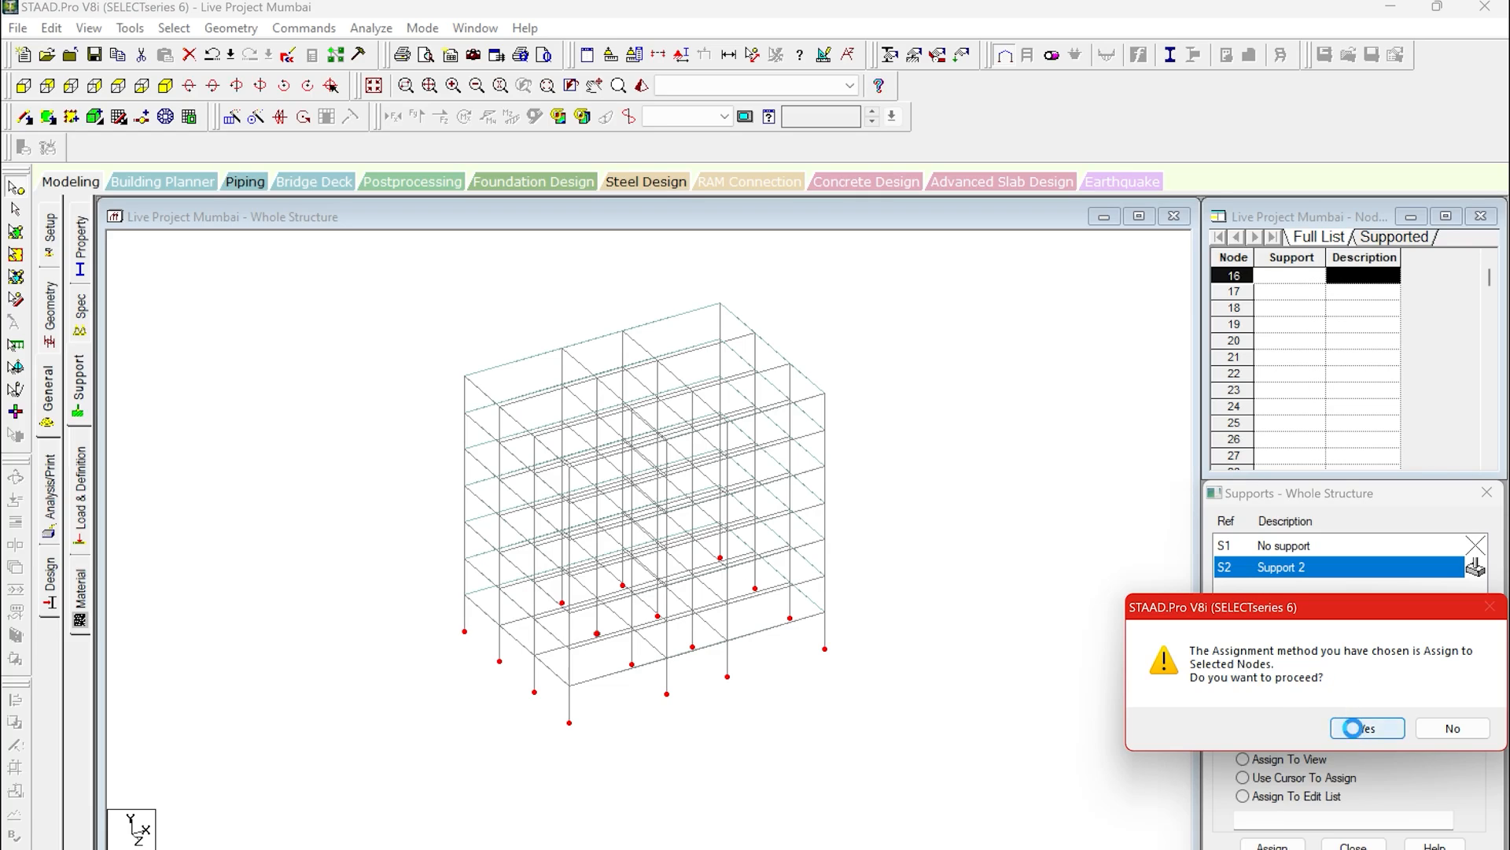
{"action": "left_click", "coordinate": [1065, 732]}
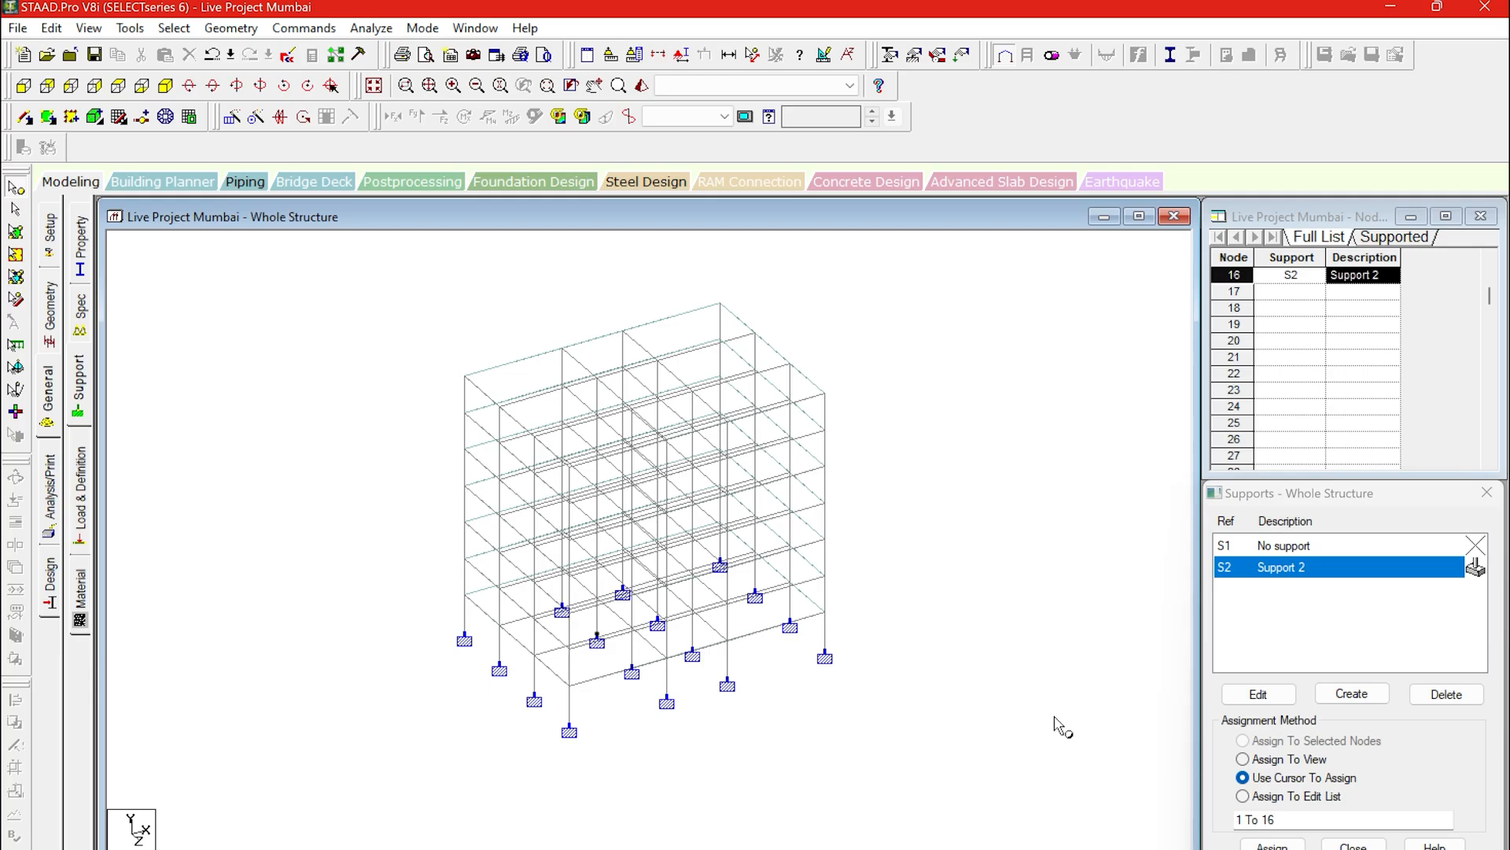
Open the load definitions, check the loading data on the structure details slide in PowerPoint, and list the definition types in STAAD.Pro.
{"action": "left_click", "coordinate": [82, 512]}
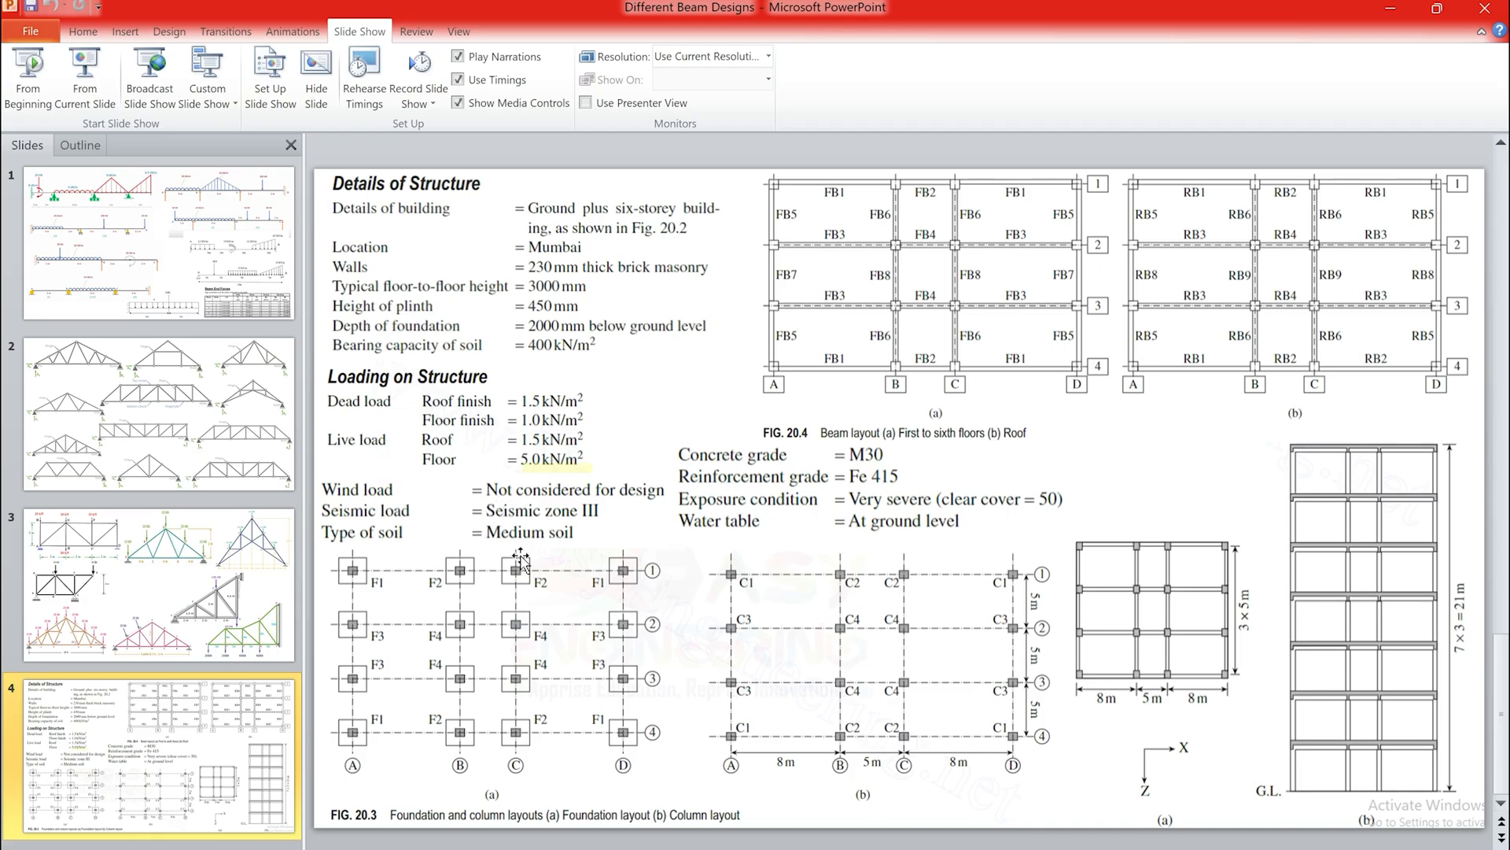
{"action": "double_click", "coordinate": [1378, 13]}
{"action": "left_click", "coordinate": [1305, 142]}
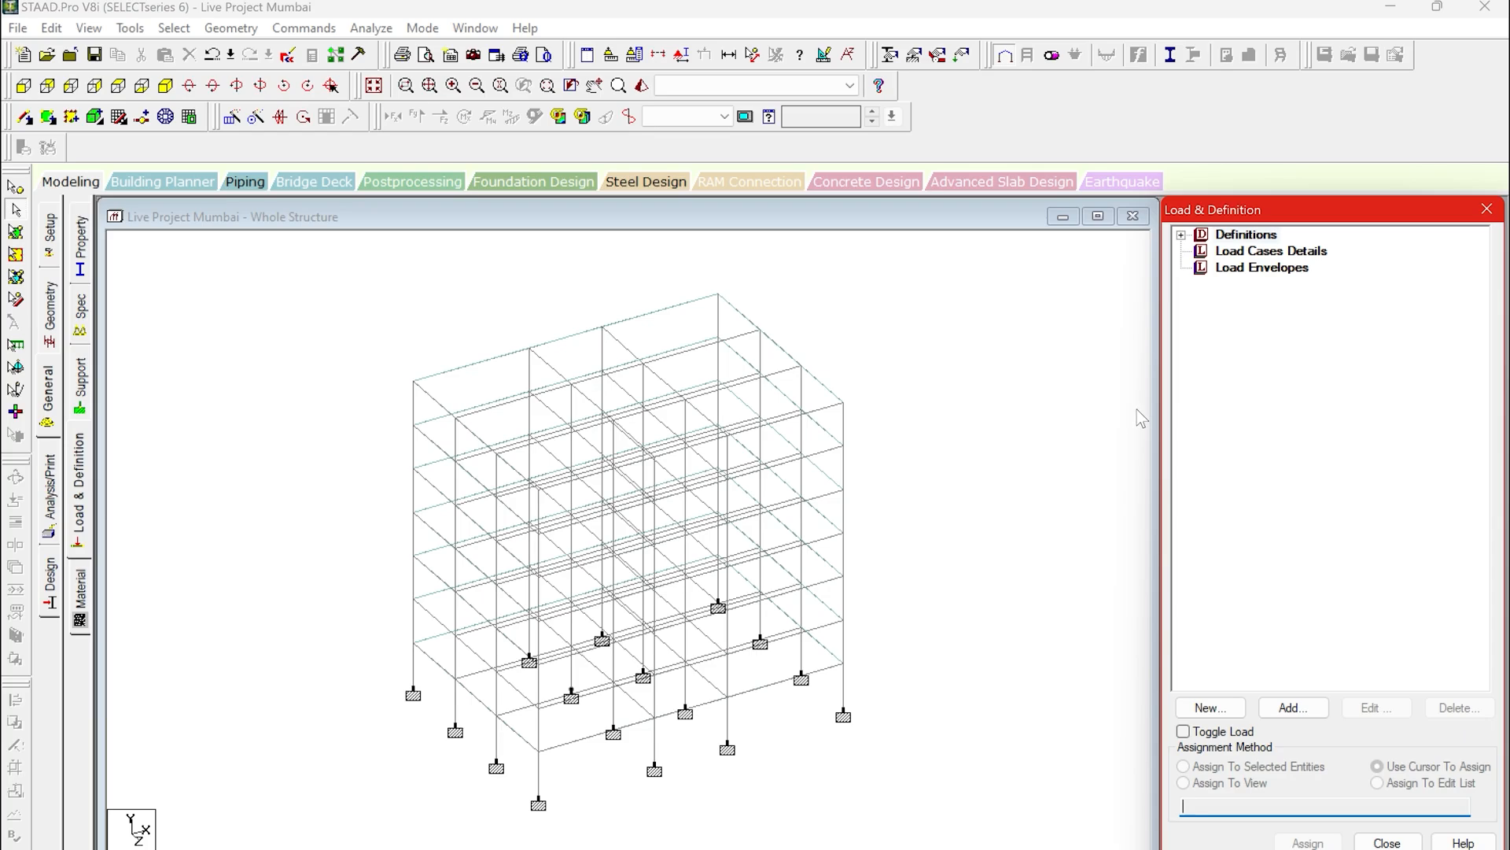
{"action": "left_click", "coordinate": [1232, 237]}
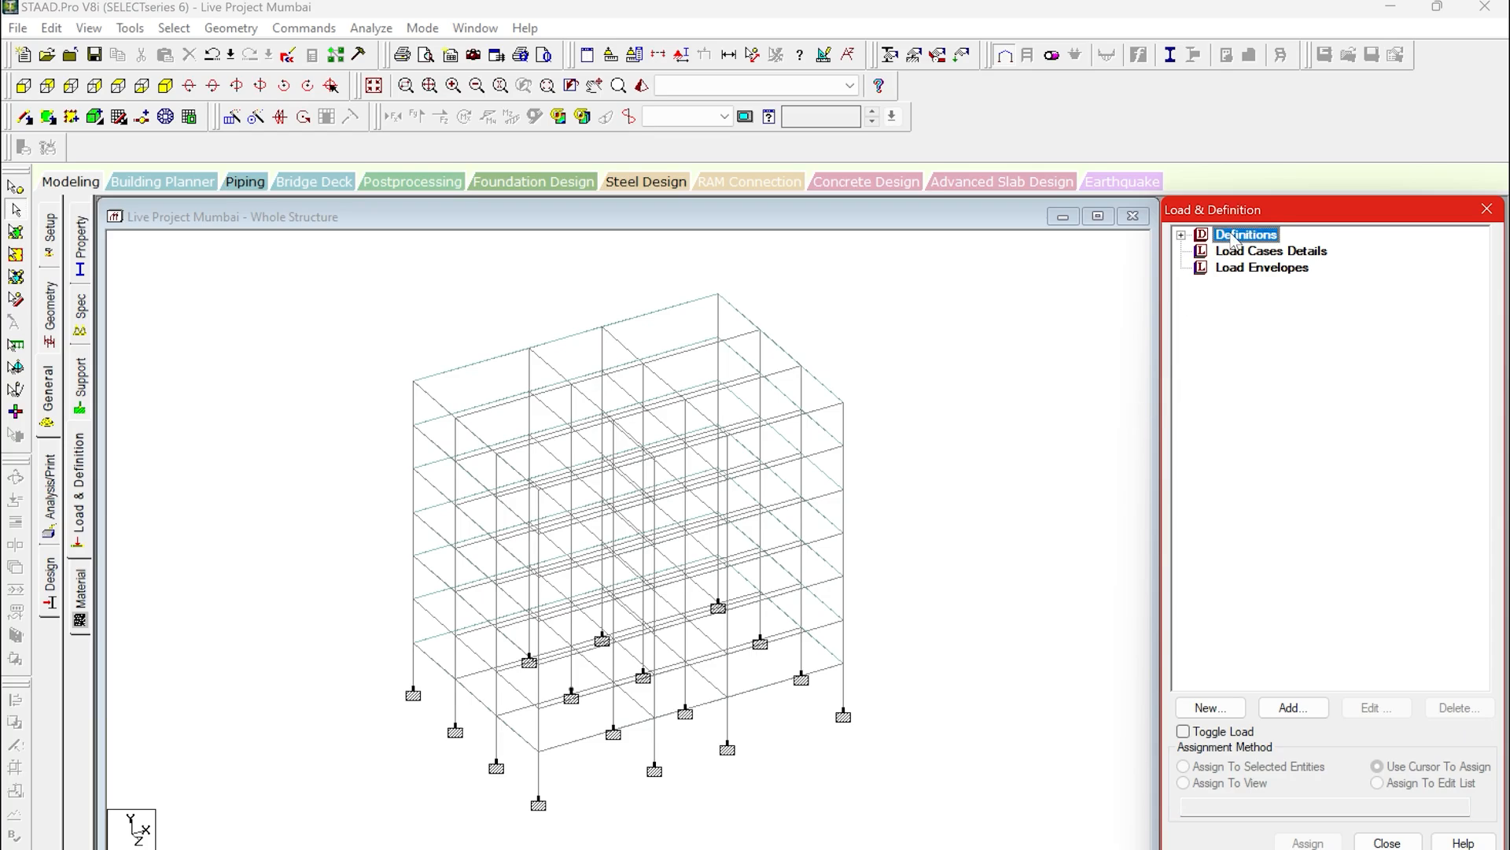
{"action": "left_click", "coordinate": [1181, 235]}
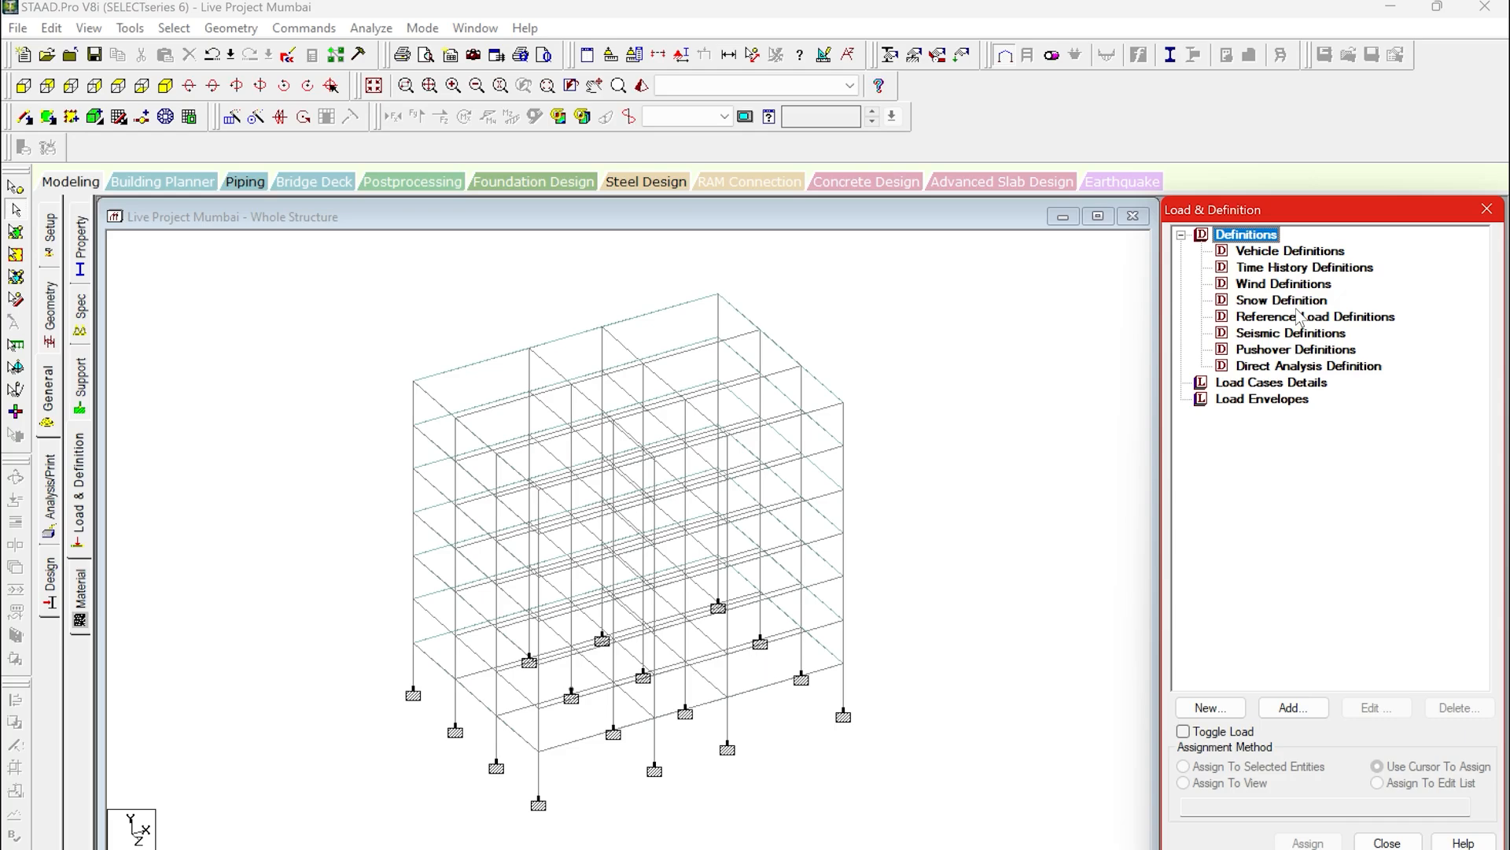
Start a new seismic definition, accept the auto save, and set its type to Indian: IS 1893 - 2002/2005.
{"action": "left_click", "coordinate": [1304, 335]}
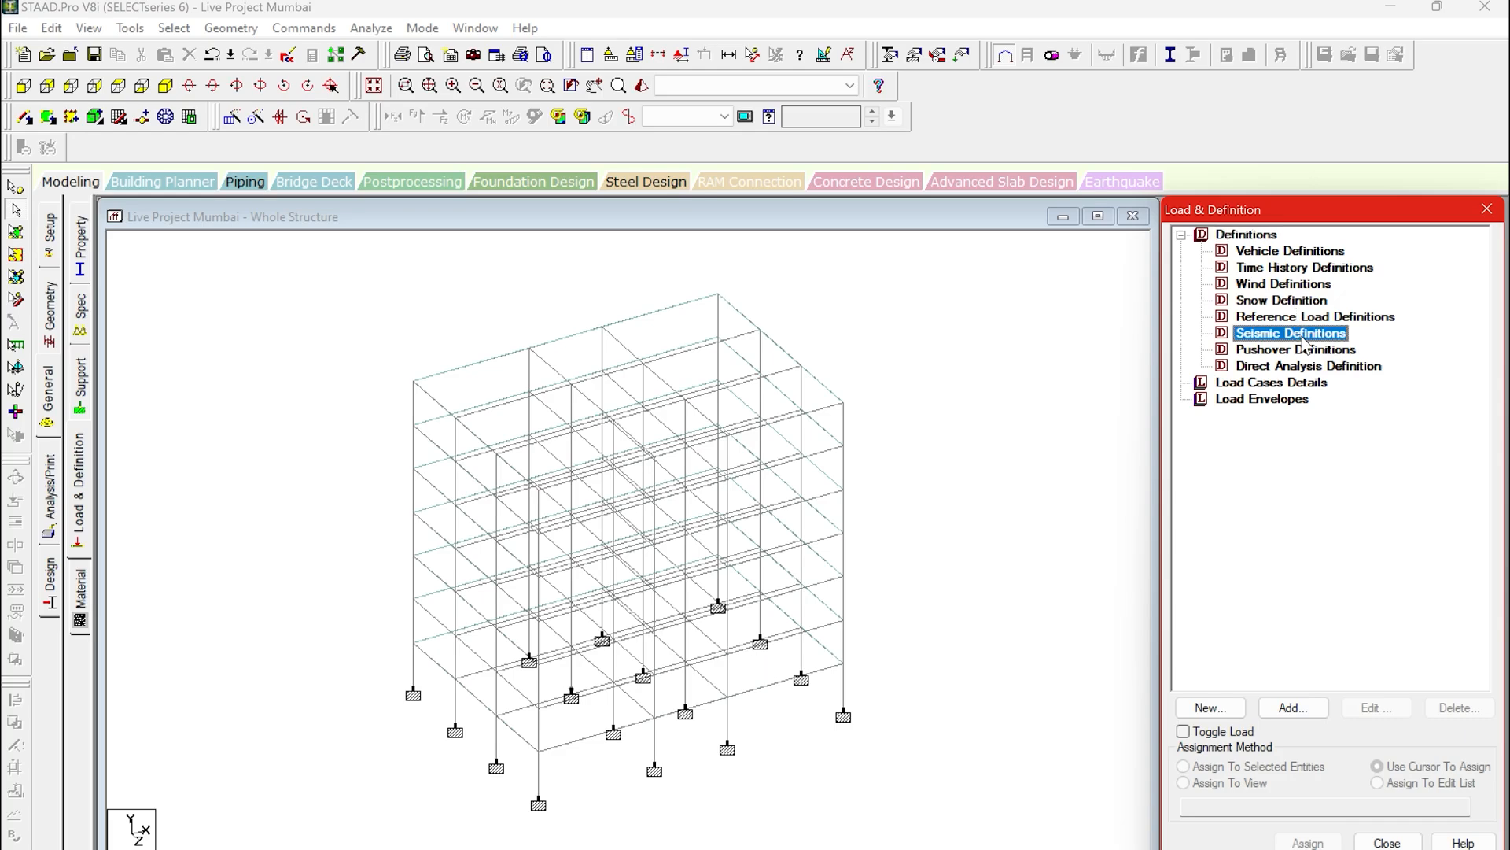
{"action": "left_click", "coordinate": [1294, 708]}
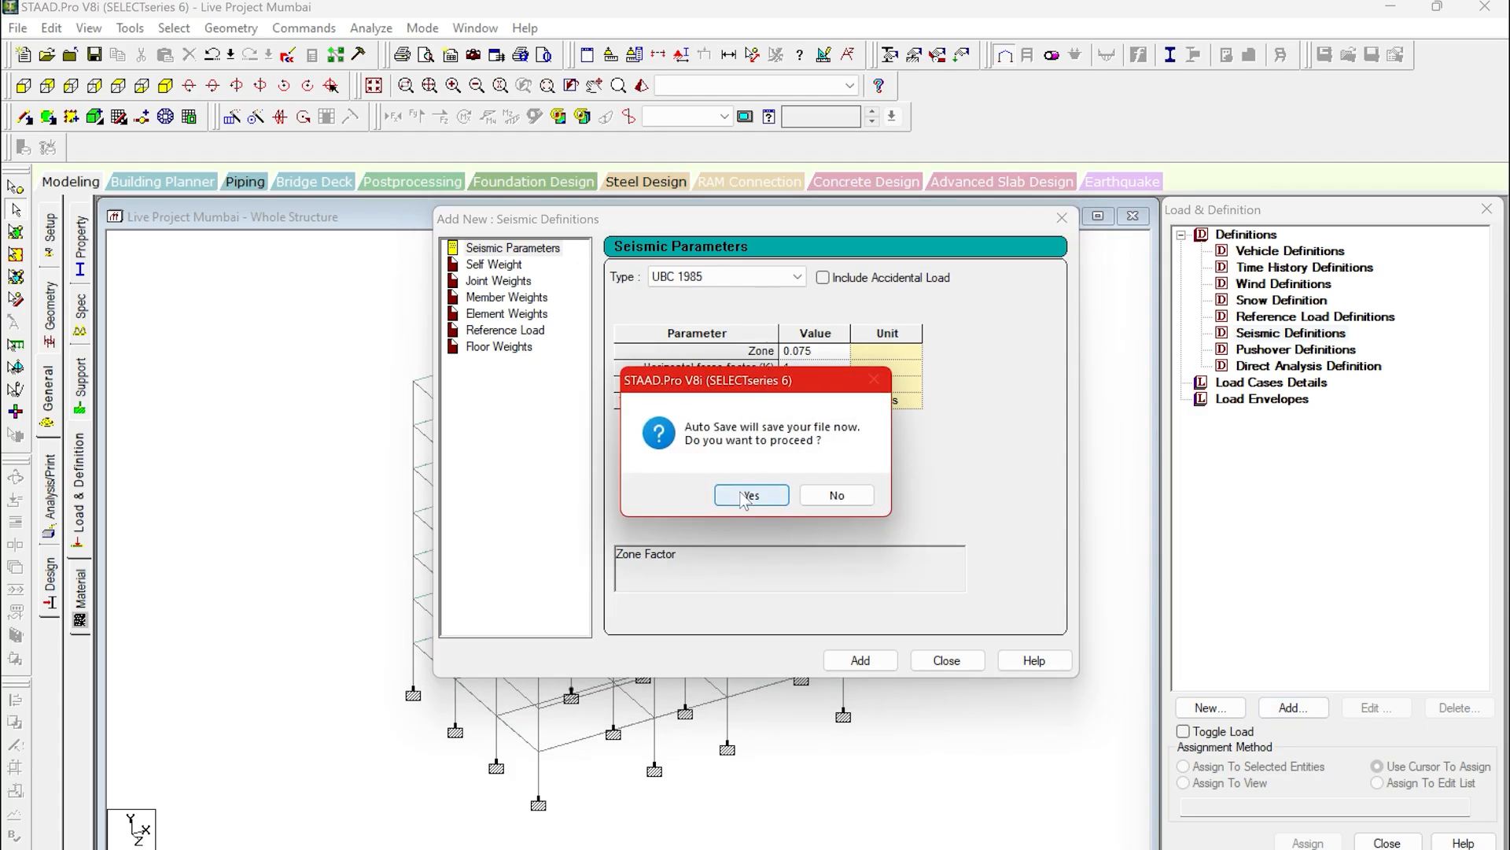
{"action": "left_click", "coordinate": [750, 495]}
{"action": "left_click", "coordinate": [629, 487]}
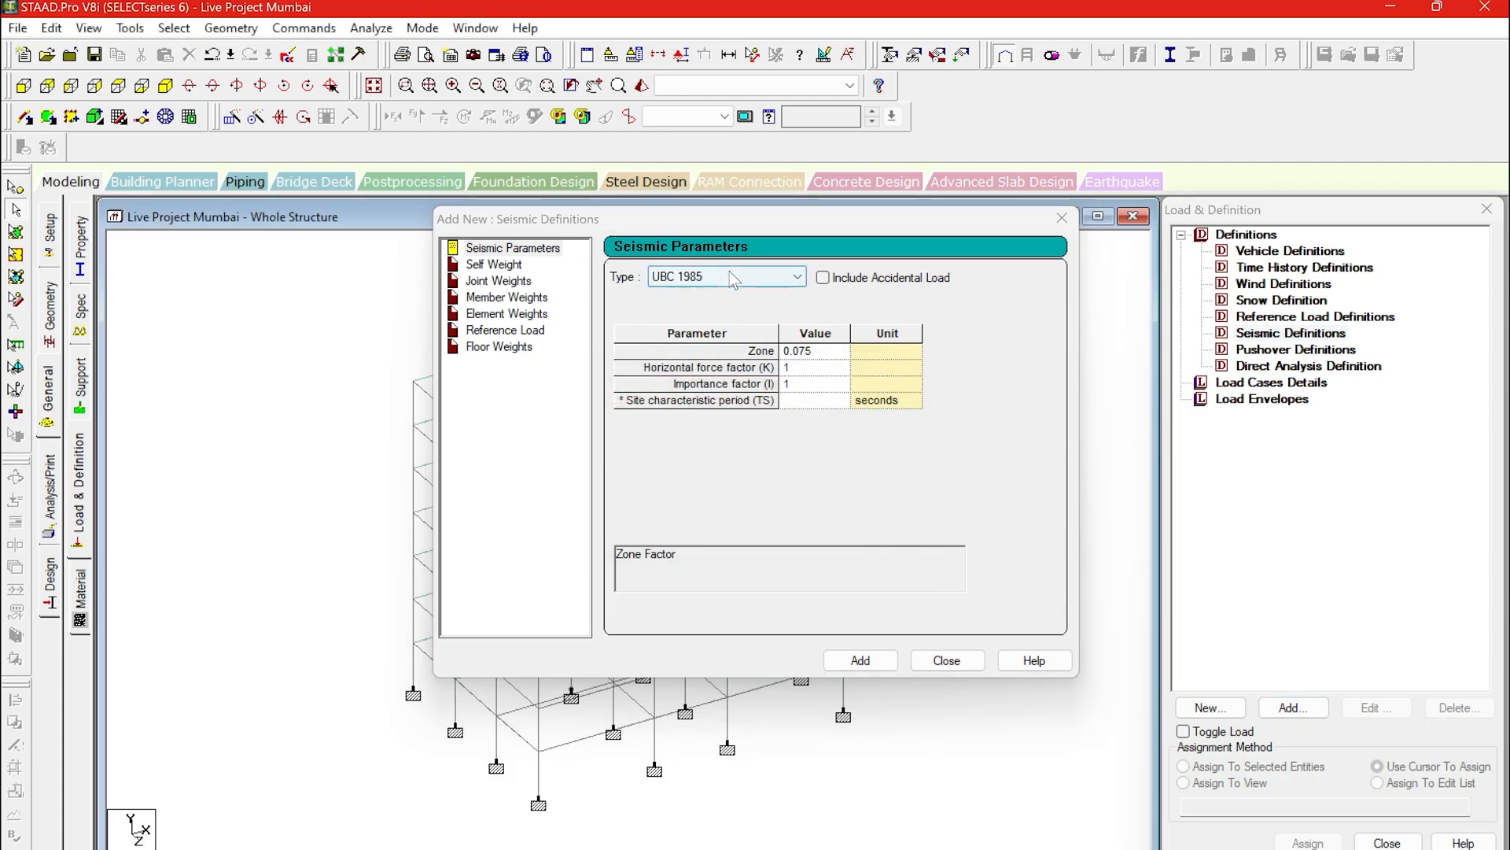
{"action": "left_click", "coordinate": [732, 277]}
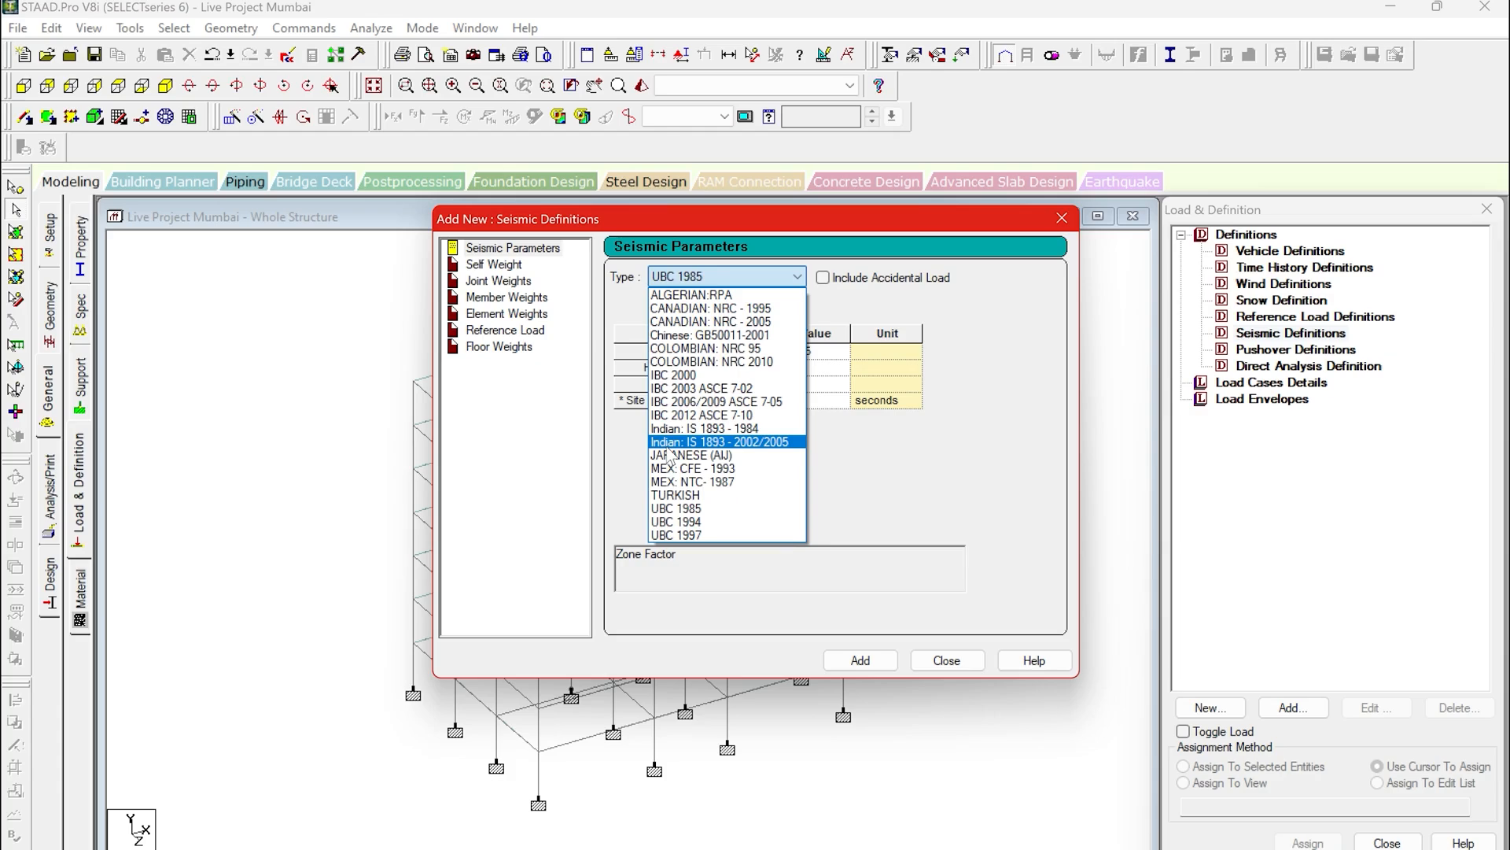
{"action": "left_click", "coordinate": [777, 444]}
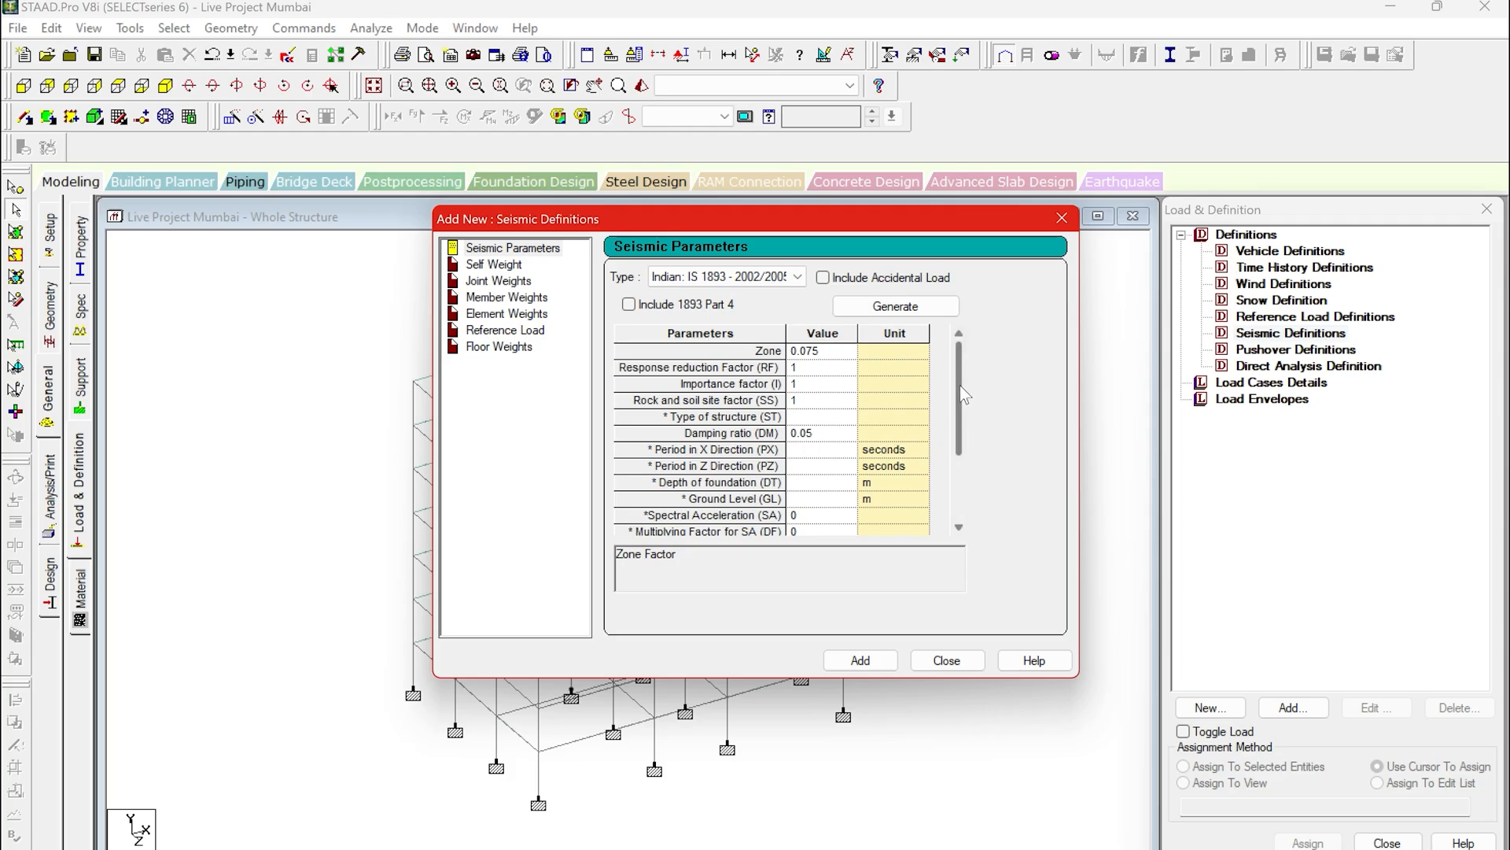
Review the IS 1893 seismic parameters, try to generate their values, and close the seismic definition without adding it.
{"action": "left_click_drag", "start_coordinate": [960, 385], "coordinate": [962, 452]}
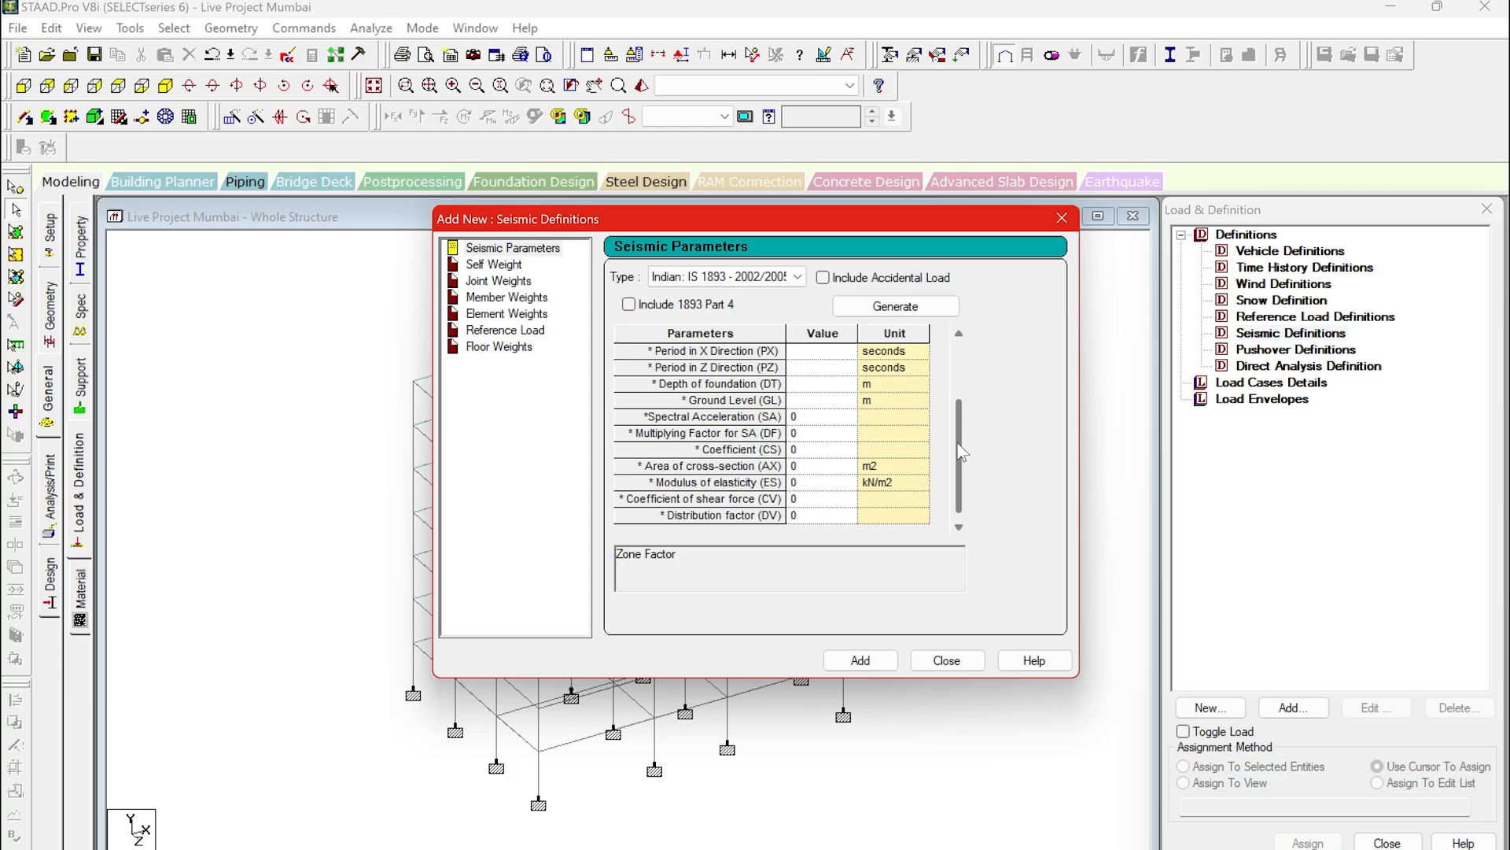
{"action": "left_click_drag", "start_coordinate": [957, 443], "coordinate": [960, 478]}
{"action": "left_click_drag", "start_coordinate": [961, 459], "coordinate": [961, 373]}
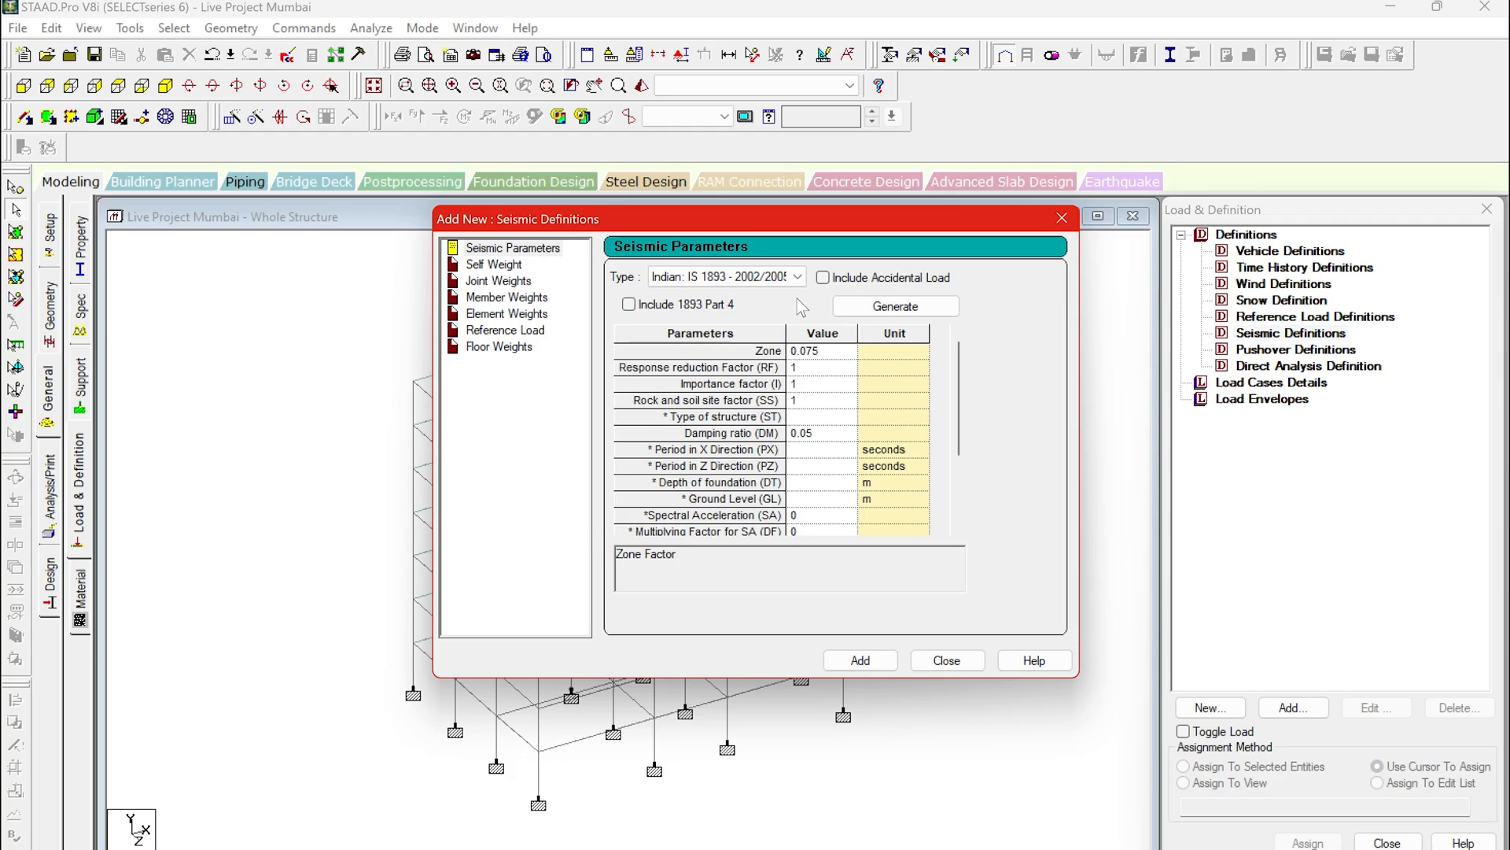
{"action": "left_click", "coordinate": [898, 313]}
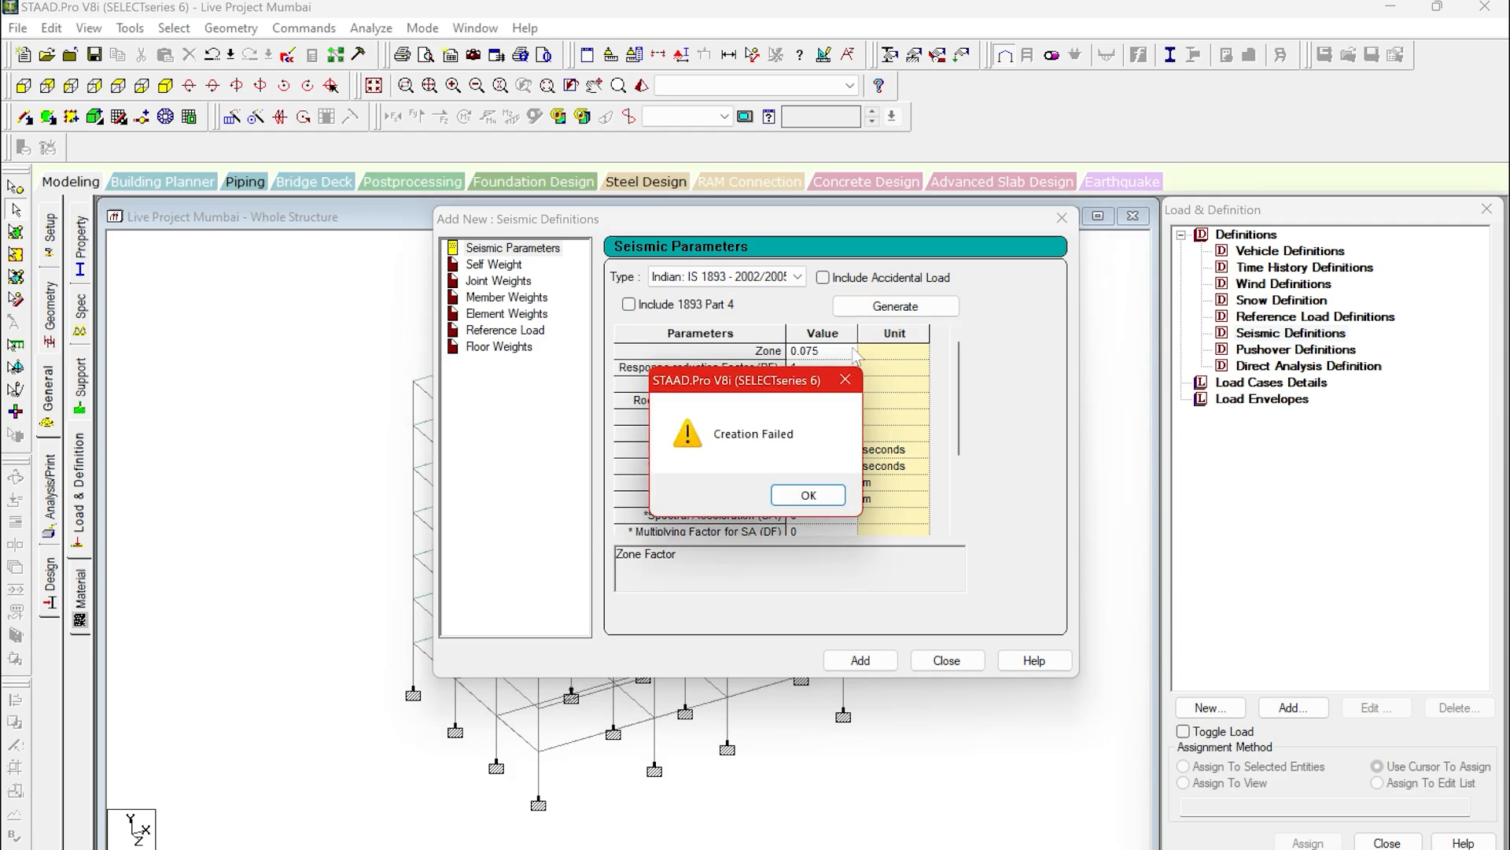
{"action": "left_click", "coordinate": [810, 496]}
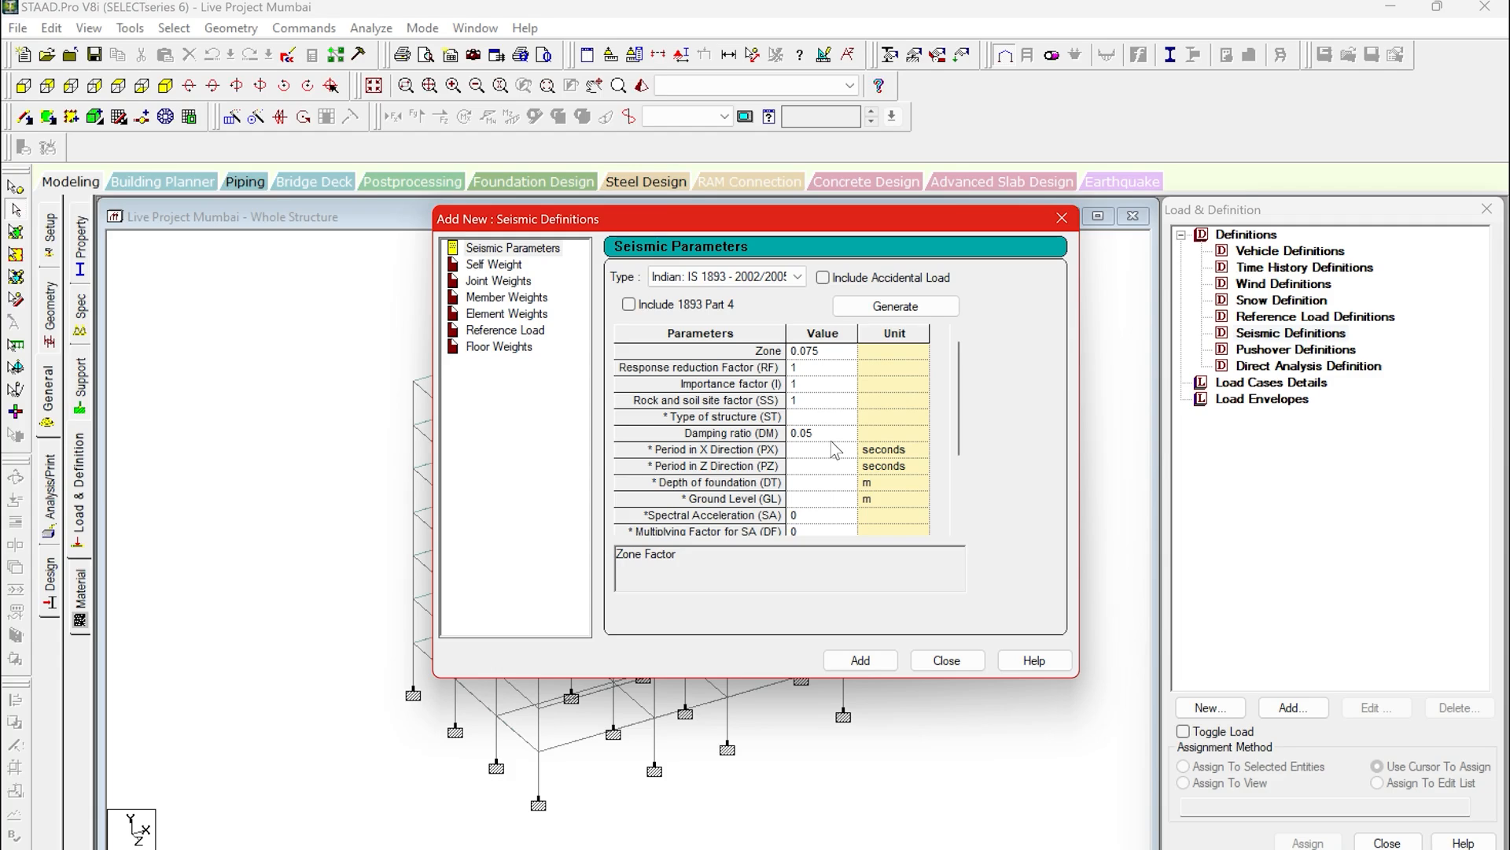
{"action": "left_click", "coordinate": [957, 664]}
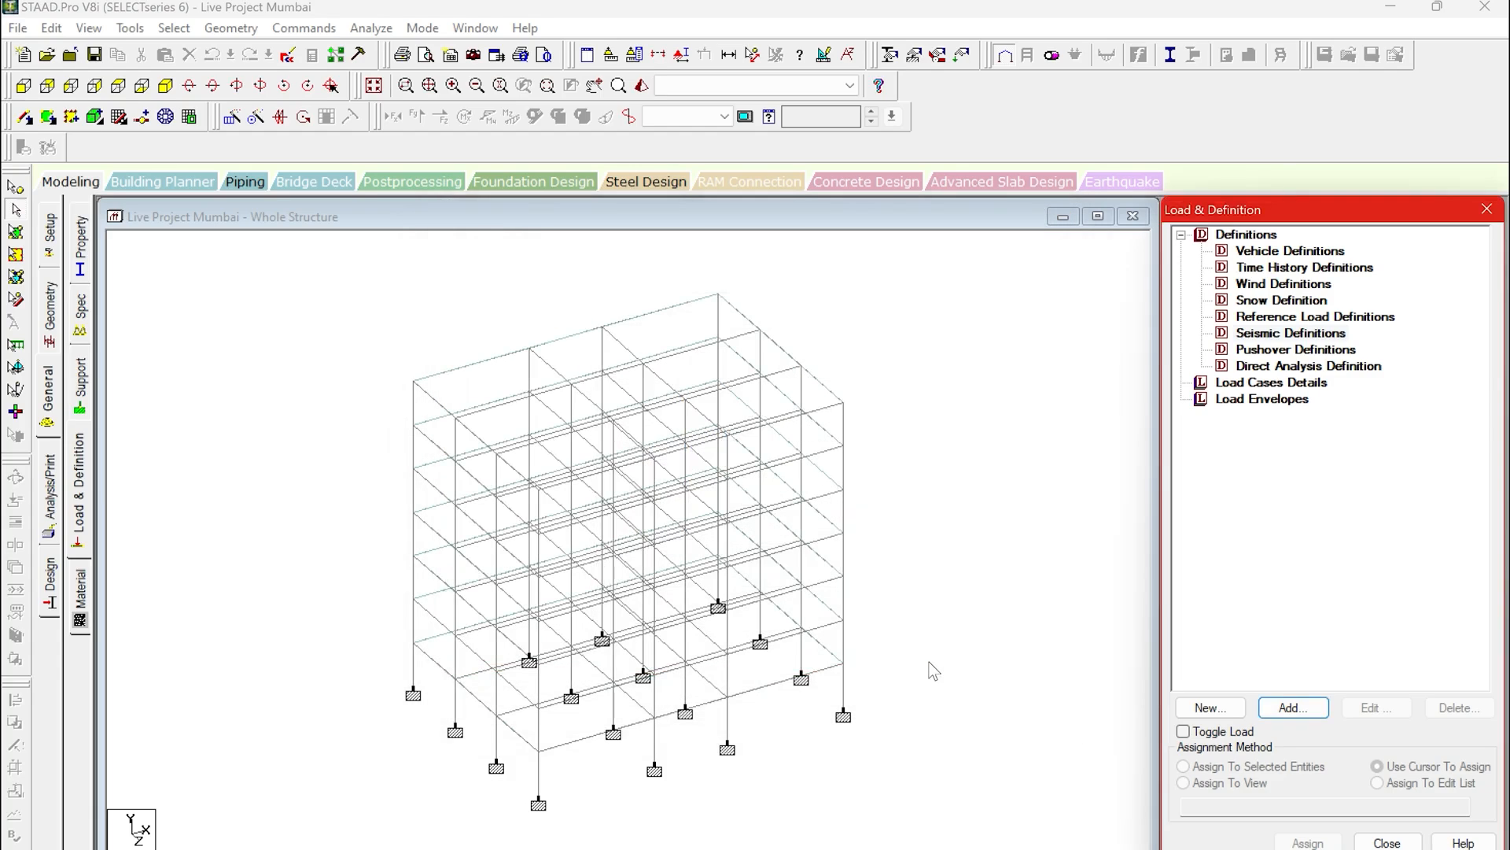
Add wind type number 1 with the comment WIND 1 to the wind definitions.
{"action": "left_click", "coordinate": [1280, 285]}
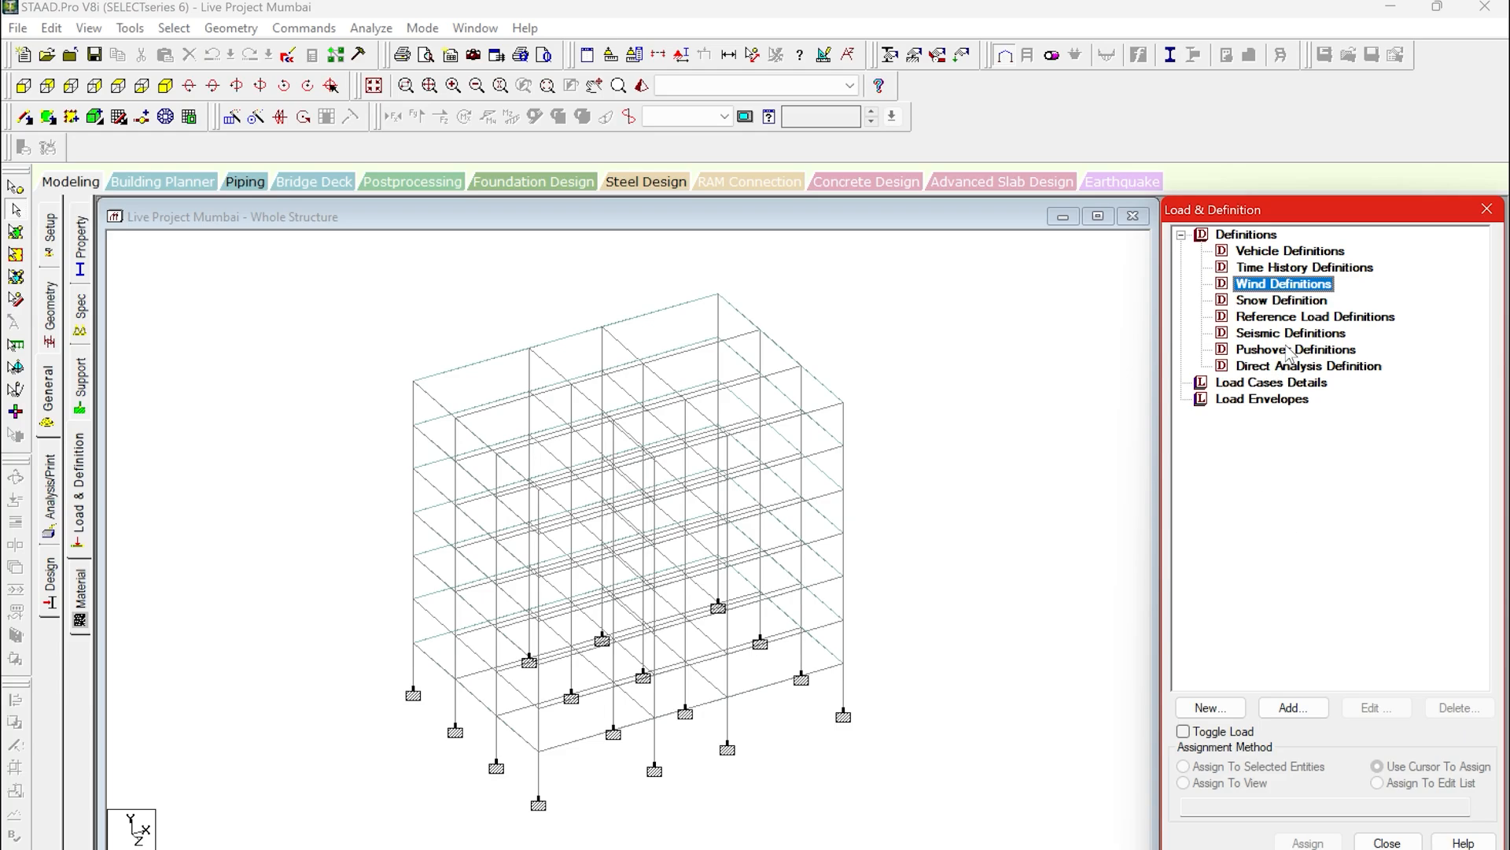
{"action": "left_click", "coordinate": [1284, 383]}
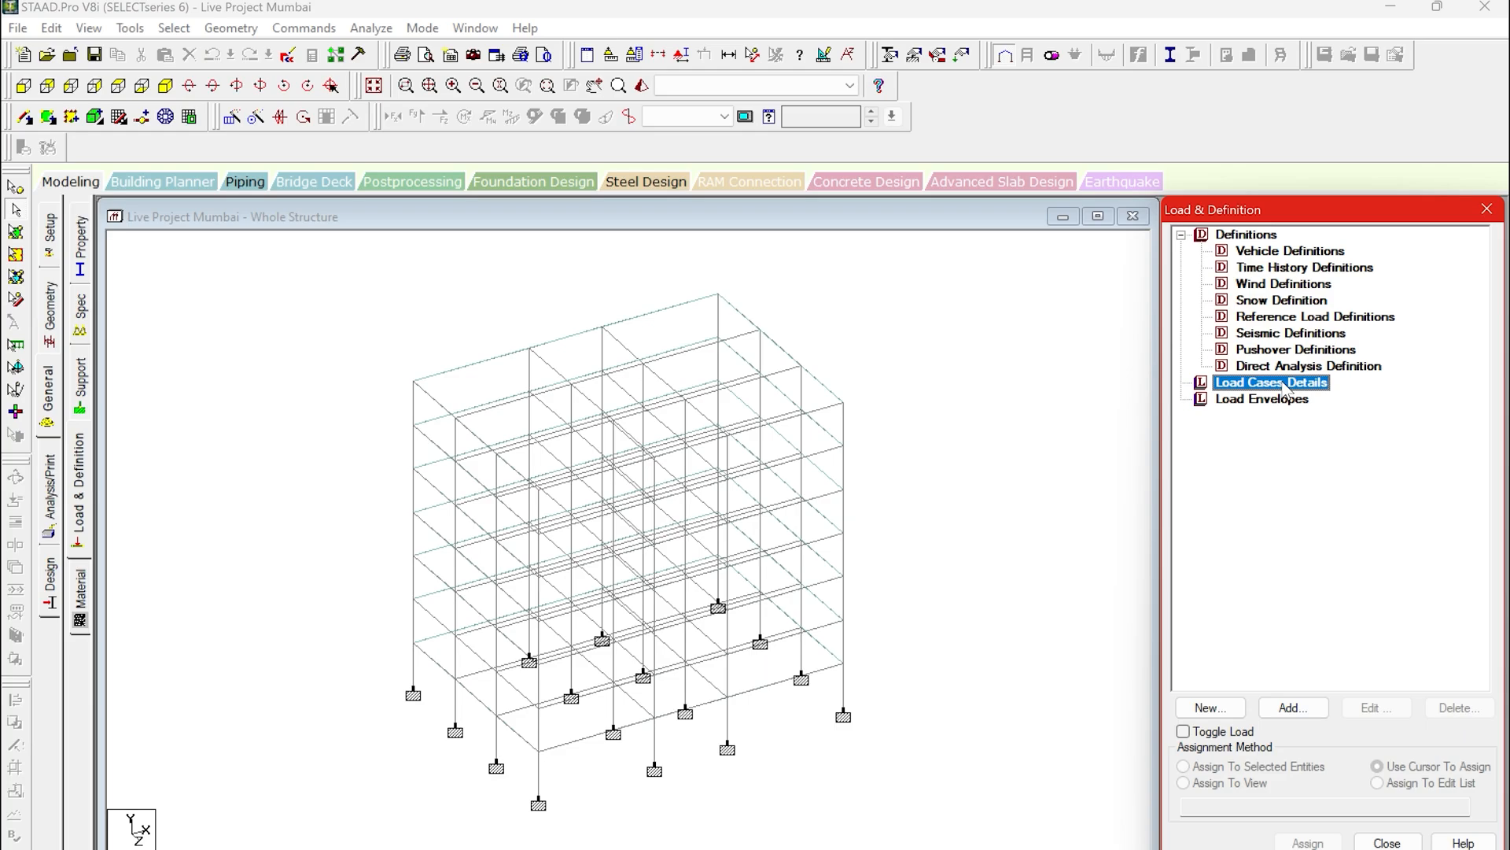
{"action": "left_click", "coordinate": [1268, 288]}
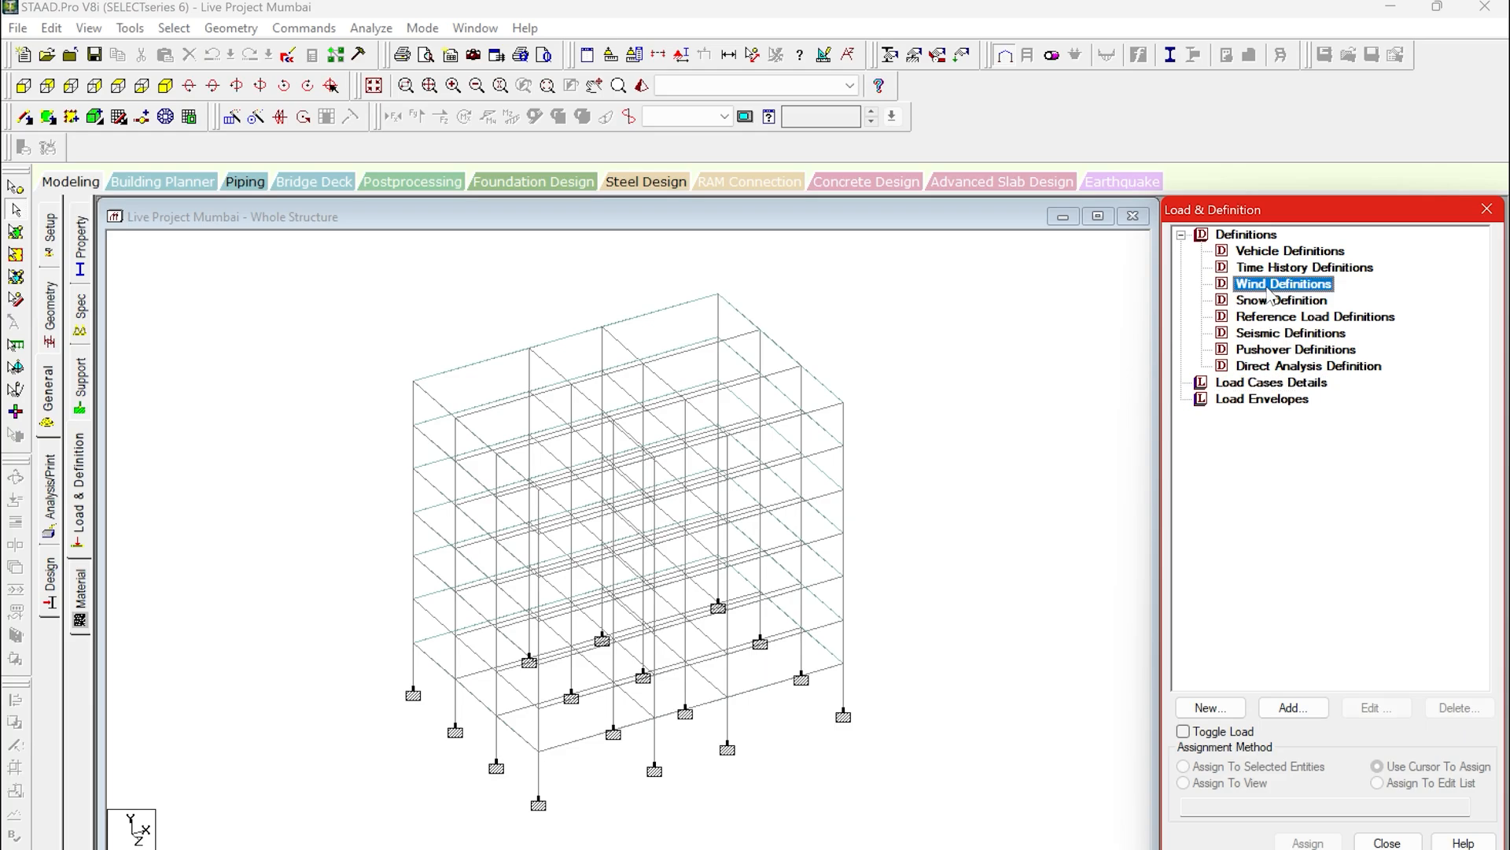
{"action": "left_click", "coordinate": [1279, 705]}
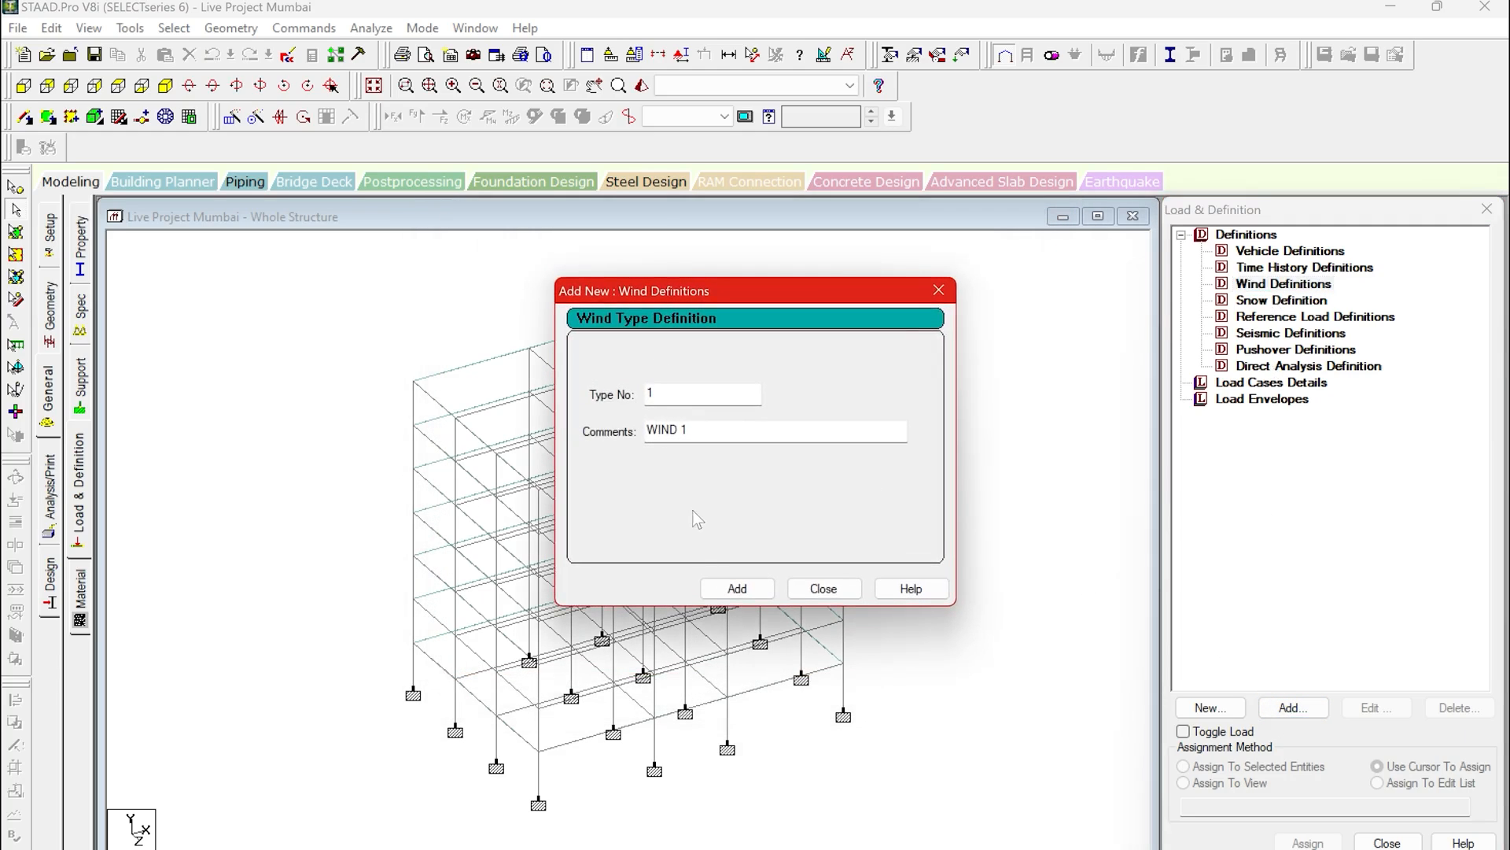
{"action": "left_click", "coordinate": [730, 598]}
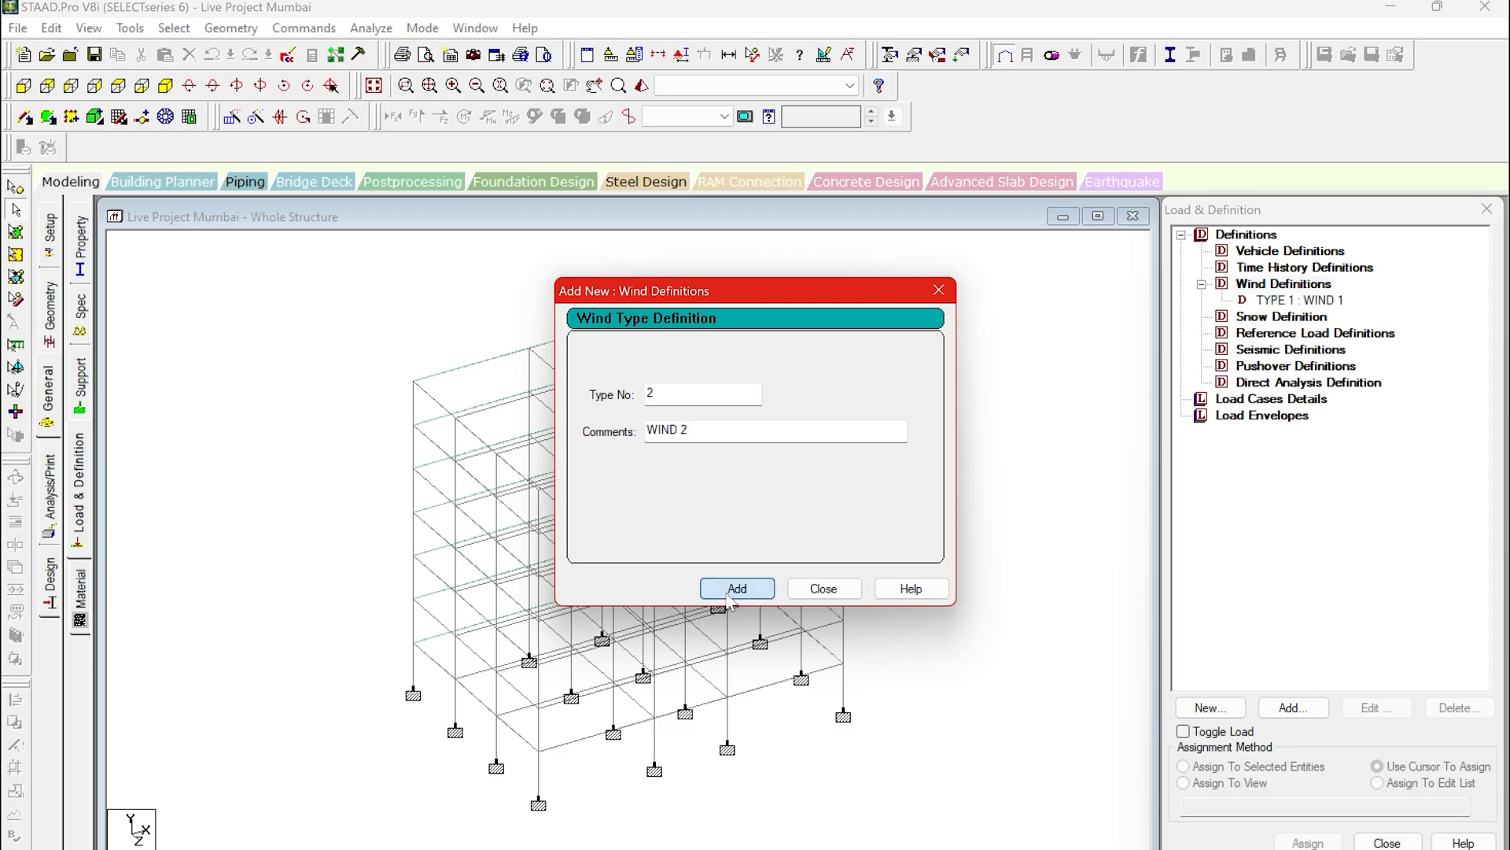
{"action": "left_click", "coordinate": [824, 589]}
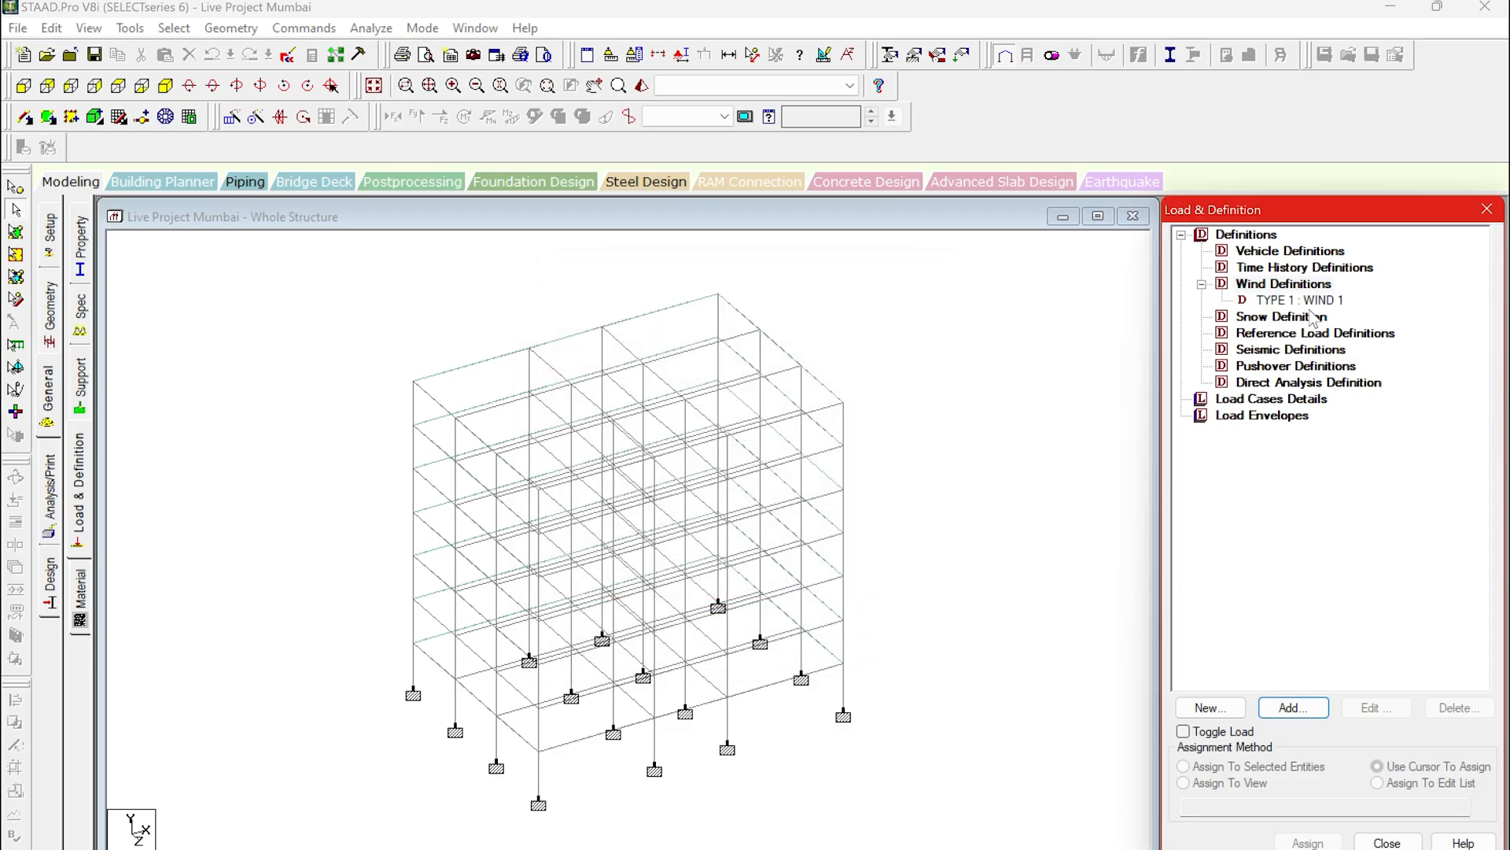
Open a new custom Intensity vs. Height table for the WIND 1 definition.
{"action": "left_click", "coordinate": [1306, 301]}
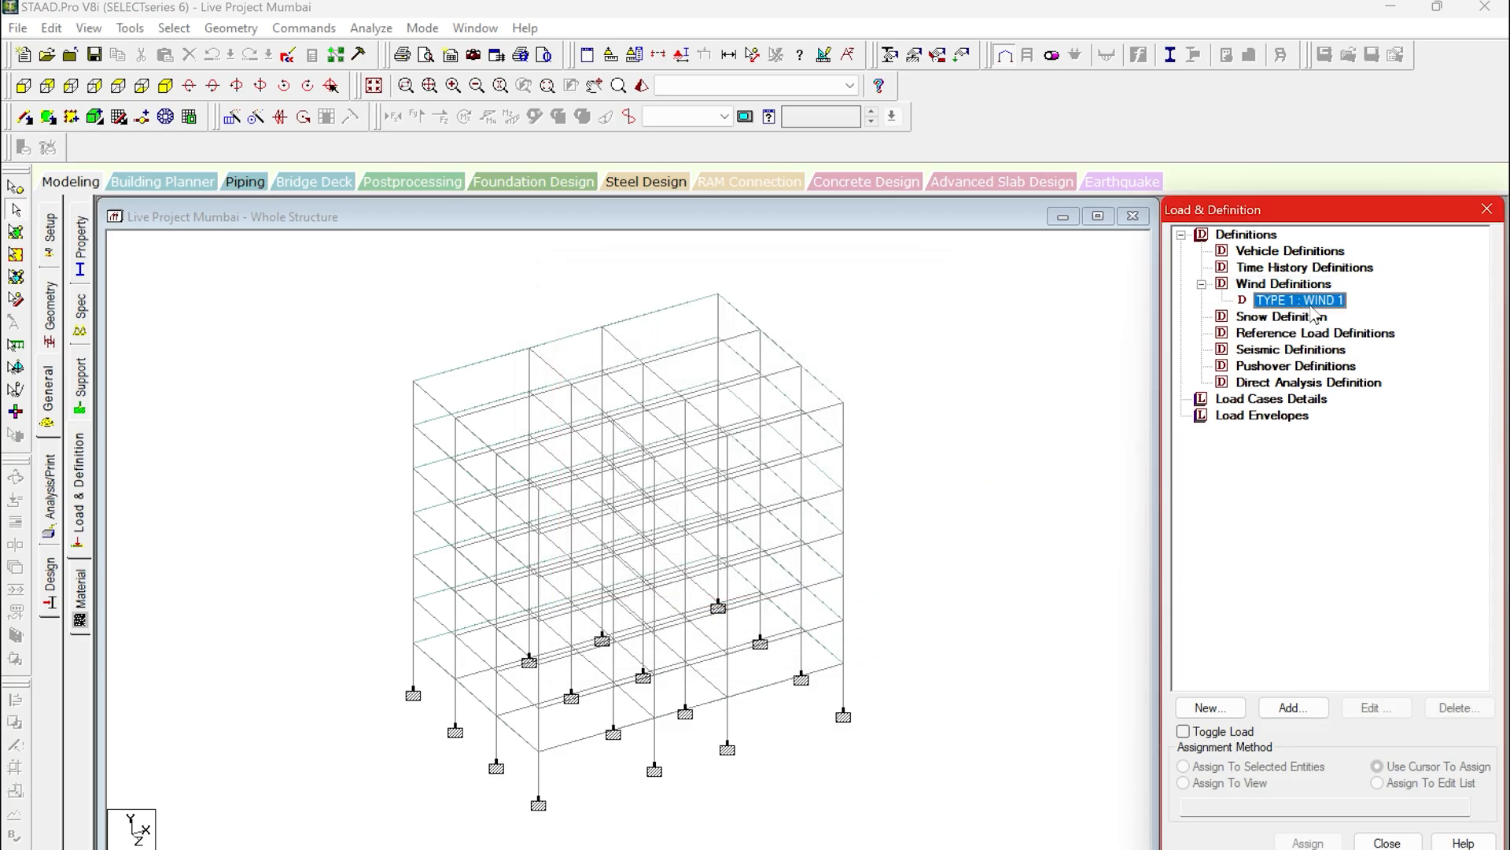
{"action": "left_click", "coordinate": [1289, 708]}
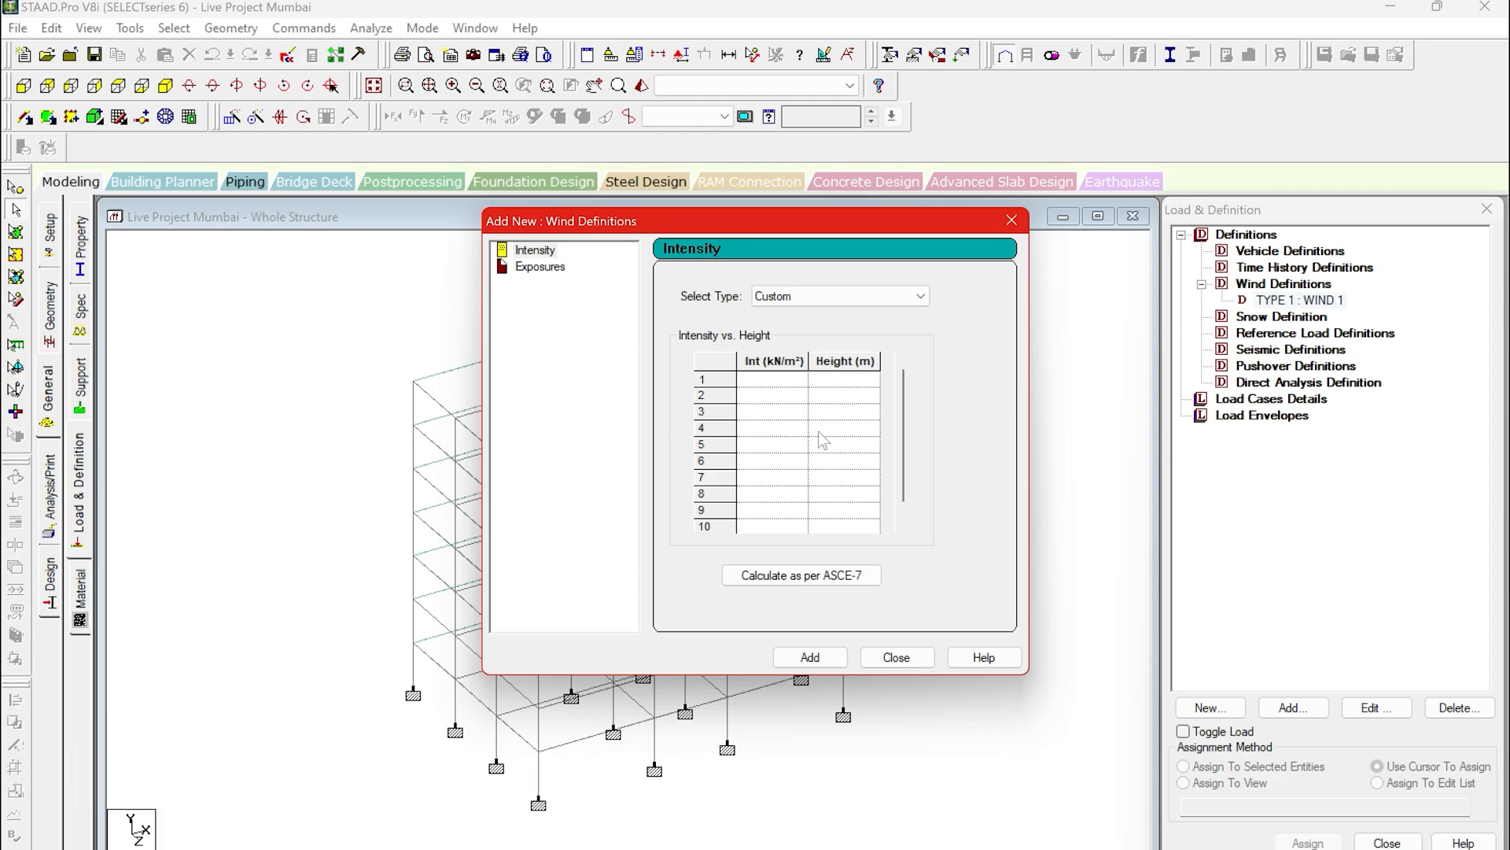
{"action": "left_click", "coordinate": [777, 382]}
{"action": "left_click", "coordinate": [850, 403]}
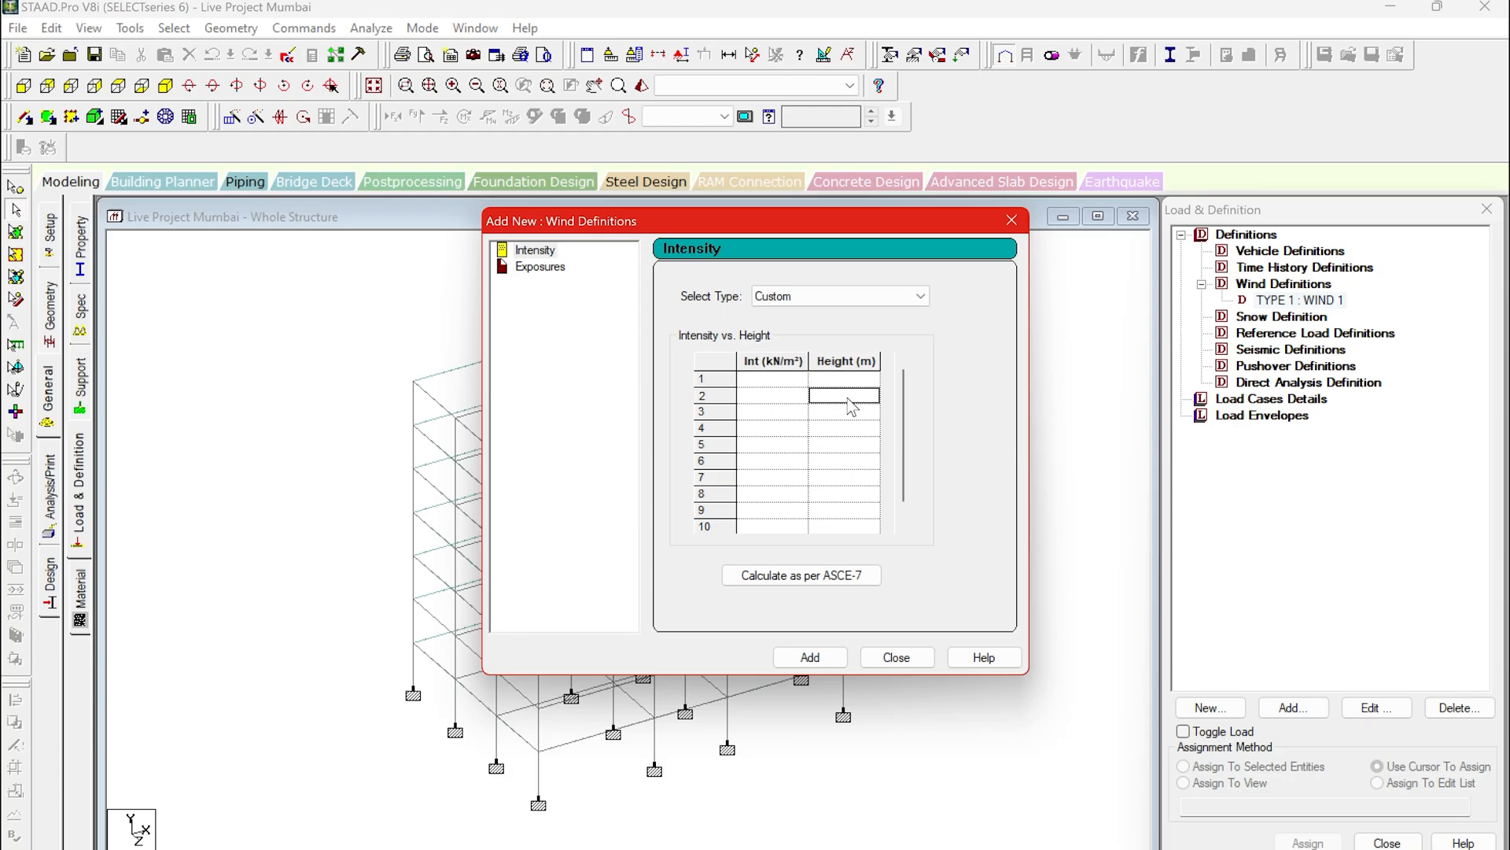
{"action": "left_click", "coordinate": [851, 417]}
{"action": "type", "text": "qq"}
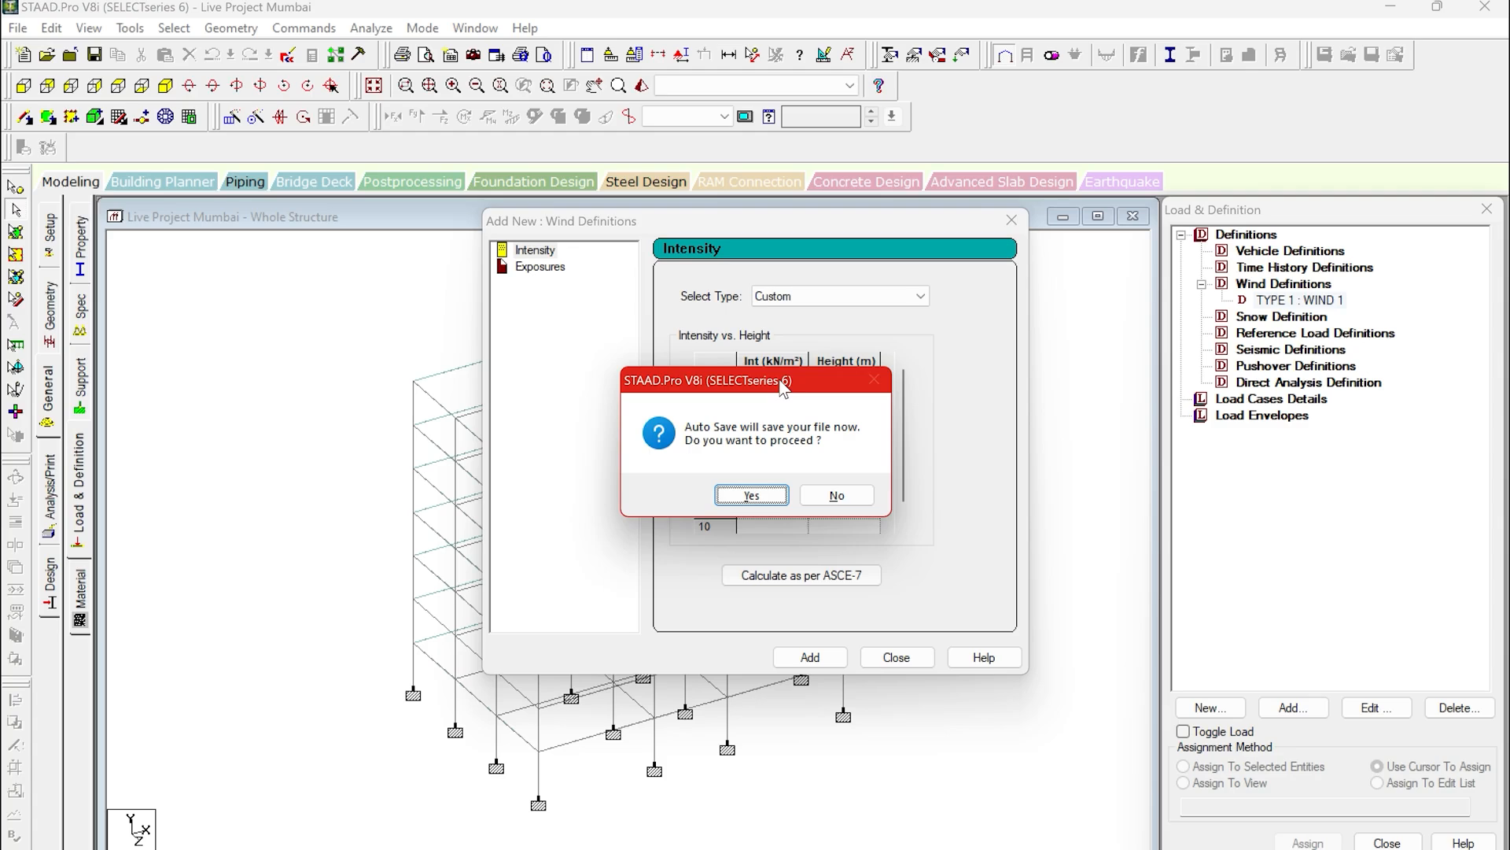
{"action": "left_click", "coordinate": [755, 494]}
{"action": "left_click", "coordinate": [628, 480]}
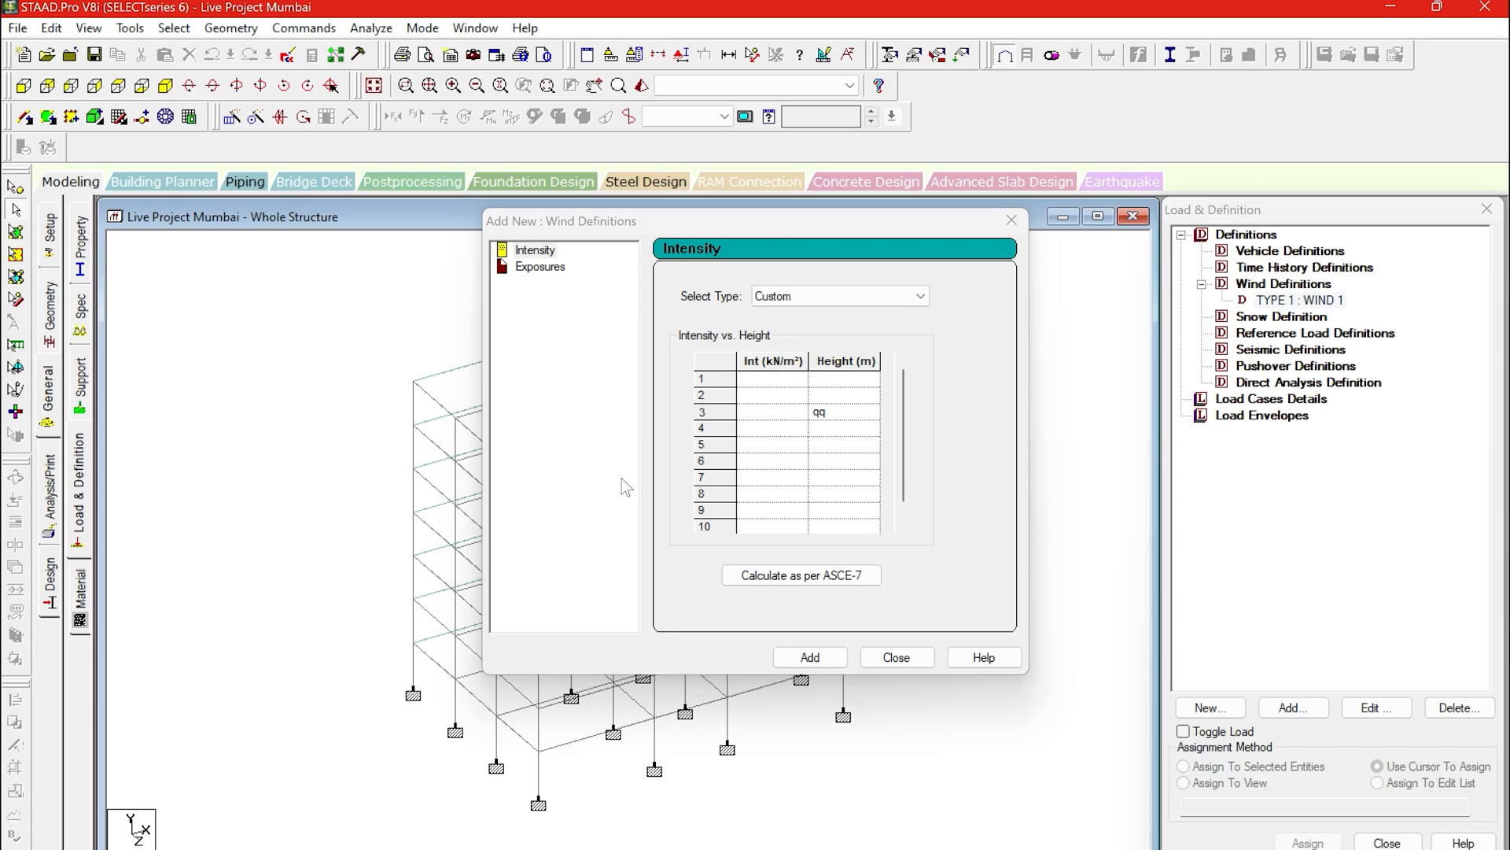
{"action": "left_click", "coordinate": [842, 415]}
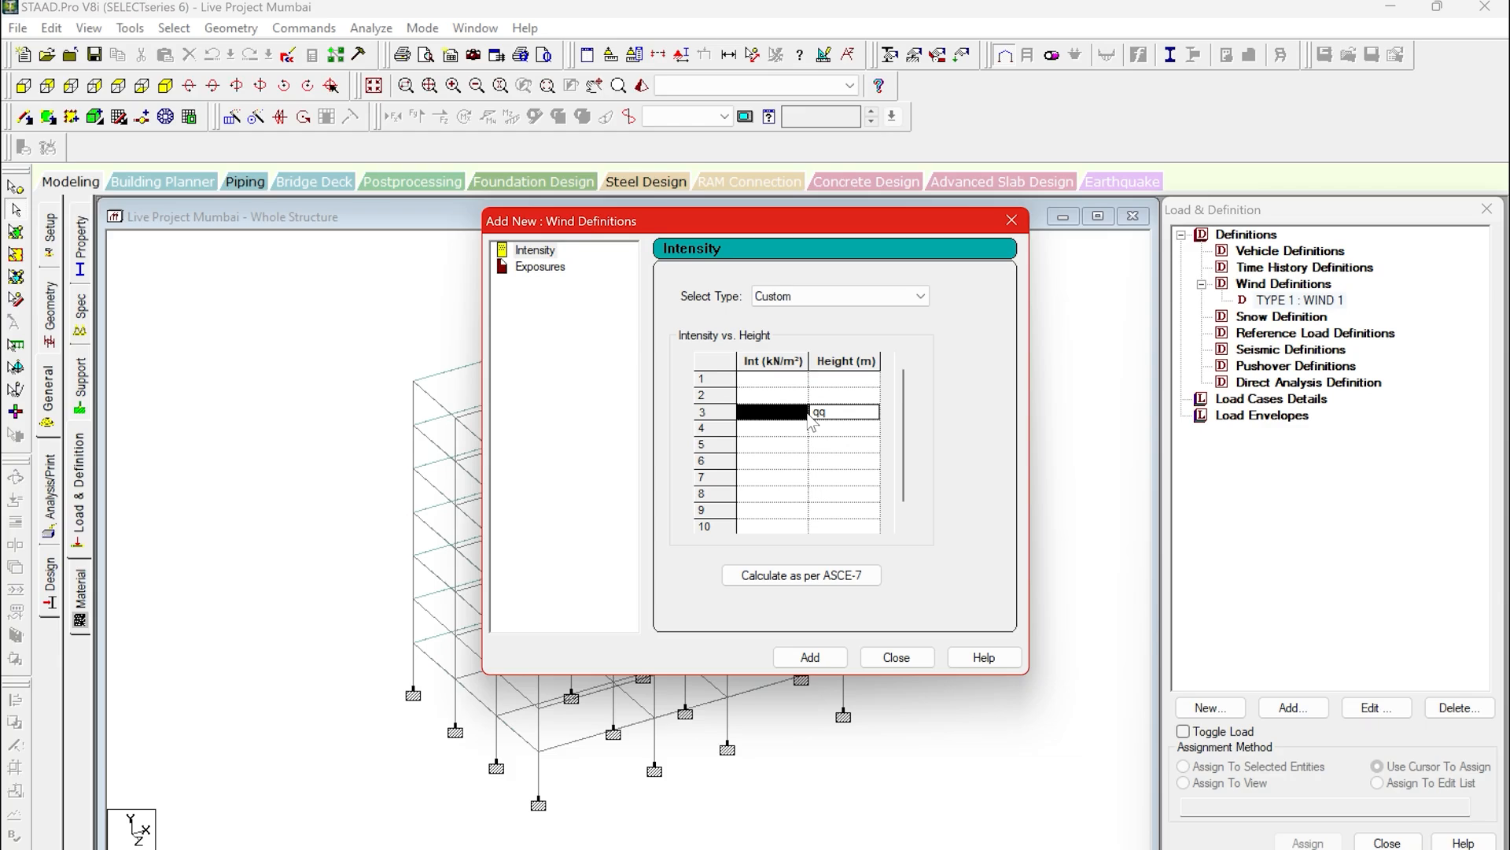
{"action": "left_click", "coordinate": [815, 413]}
{"action": "key", "text": "BackSpace"}
{"action": "key", "text": "BackSpace"}
Enter wind intensities of 3 kN/m² at 21 m and 2.8 kN/m² at 20 m in the first two table rows.
{"action": "left_click", "coordinate": [856, 380]}
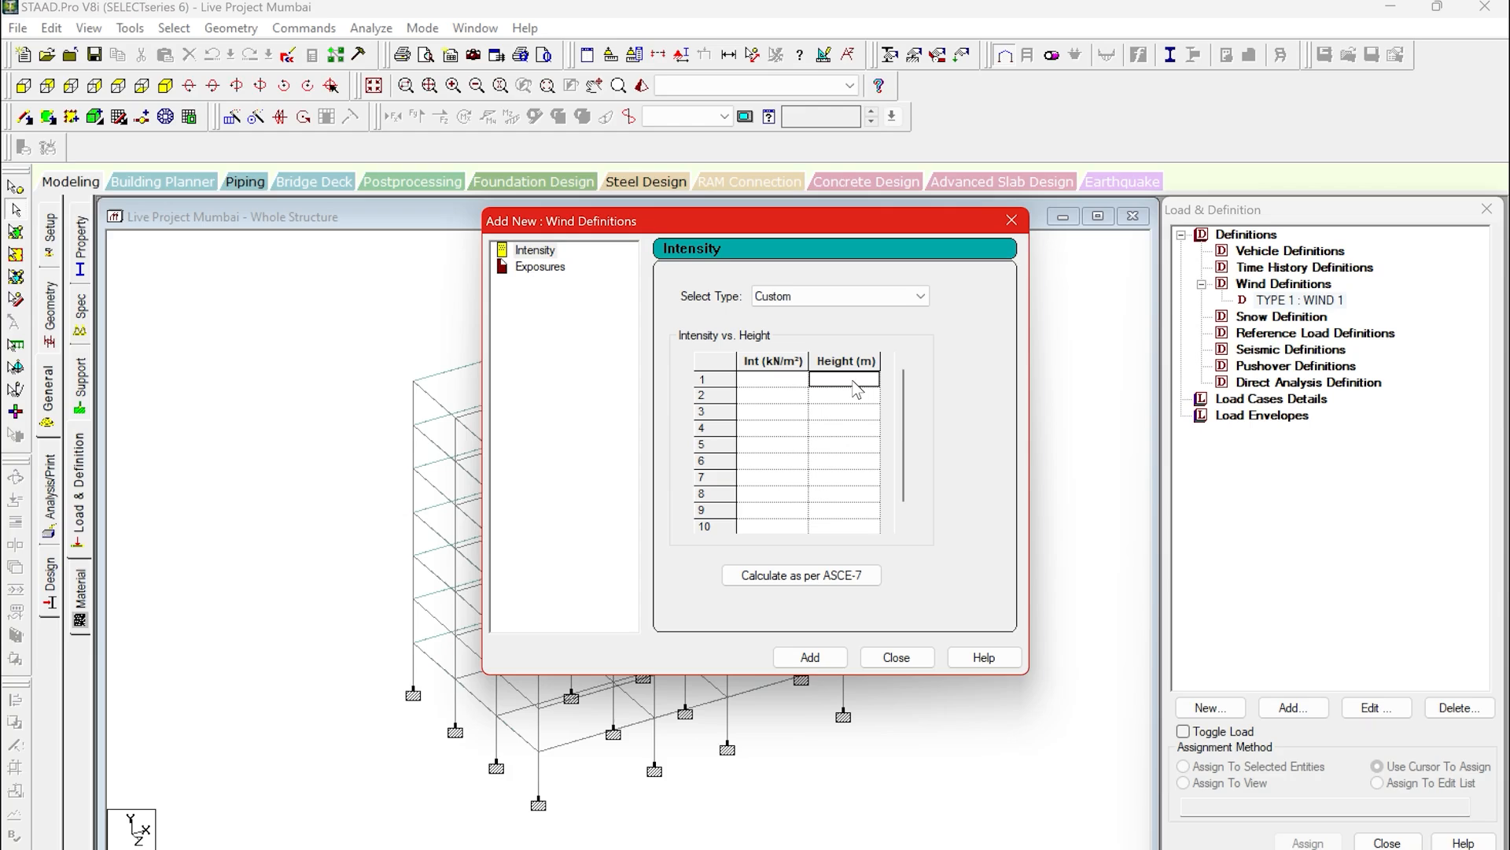
{"action": "left_click", "coordinate": [855, 384]}
{"action": "type", "text": "21"}
{"action": "left_click", "coordinate": [751, 384]}
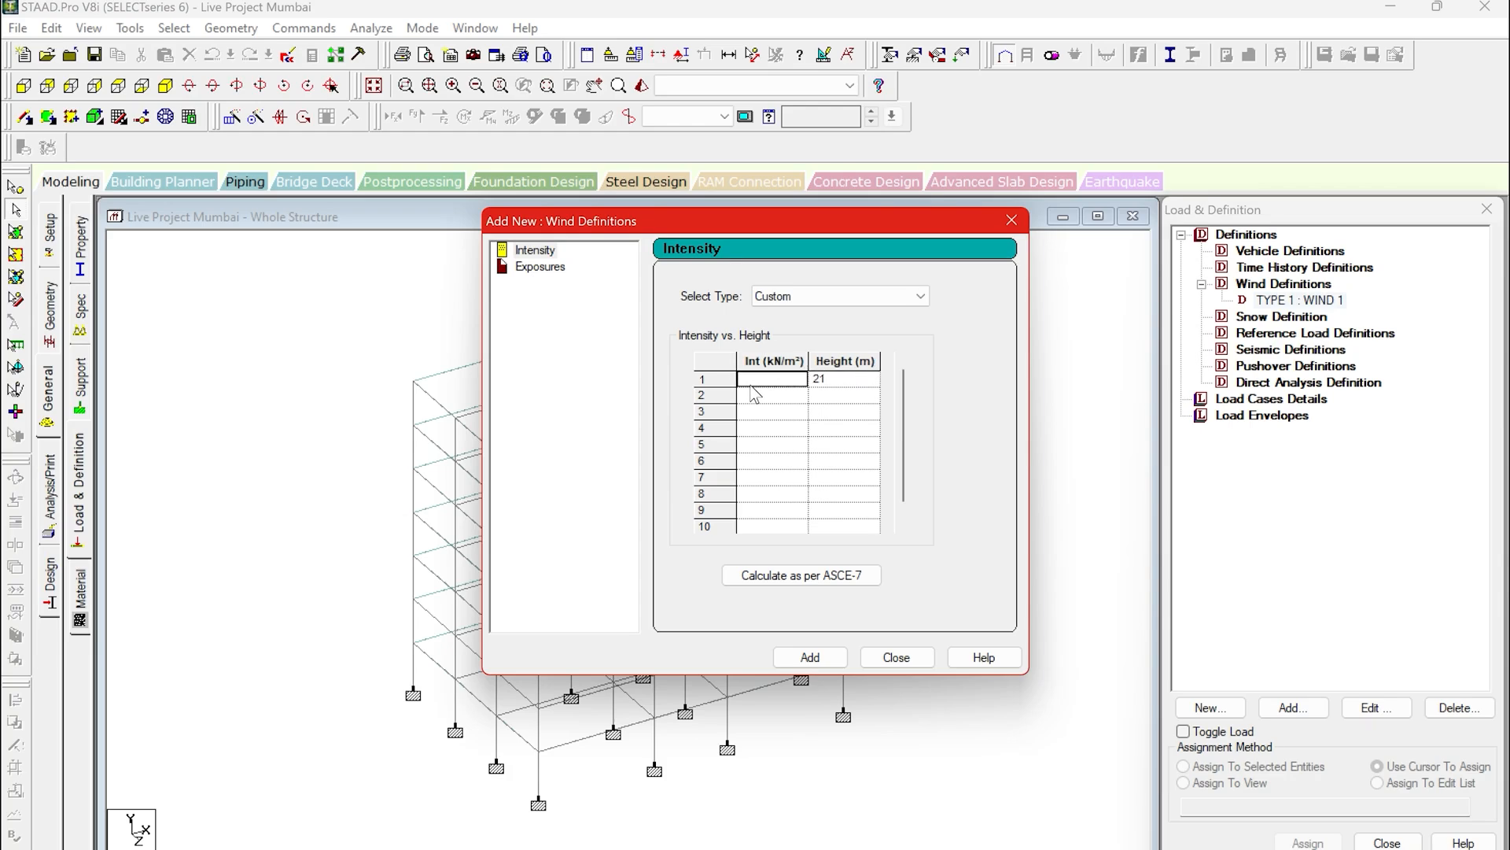
{"action": "type", "text": "3"}
{"action": "left_click", "coordinate": [852, 396]}
{"action": "type", "text": "2"}
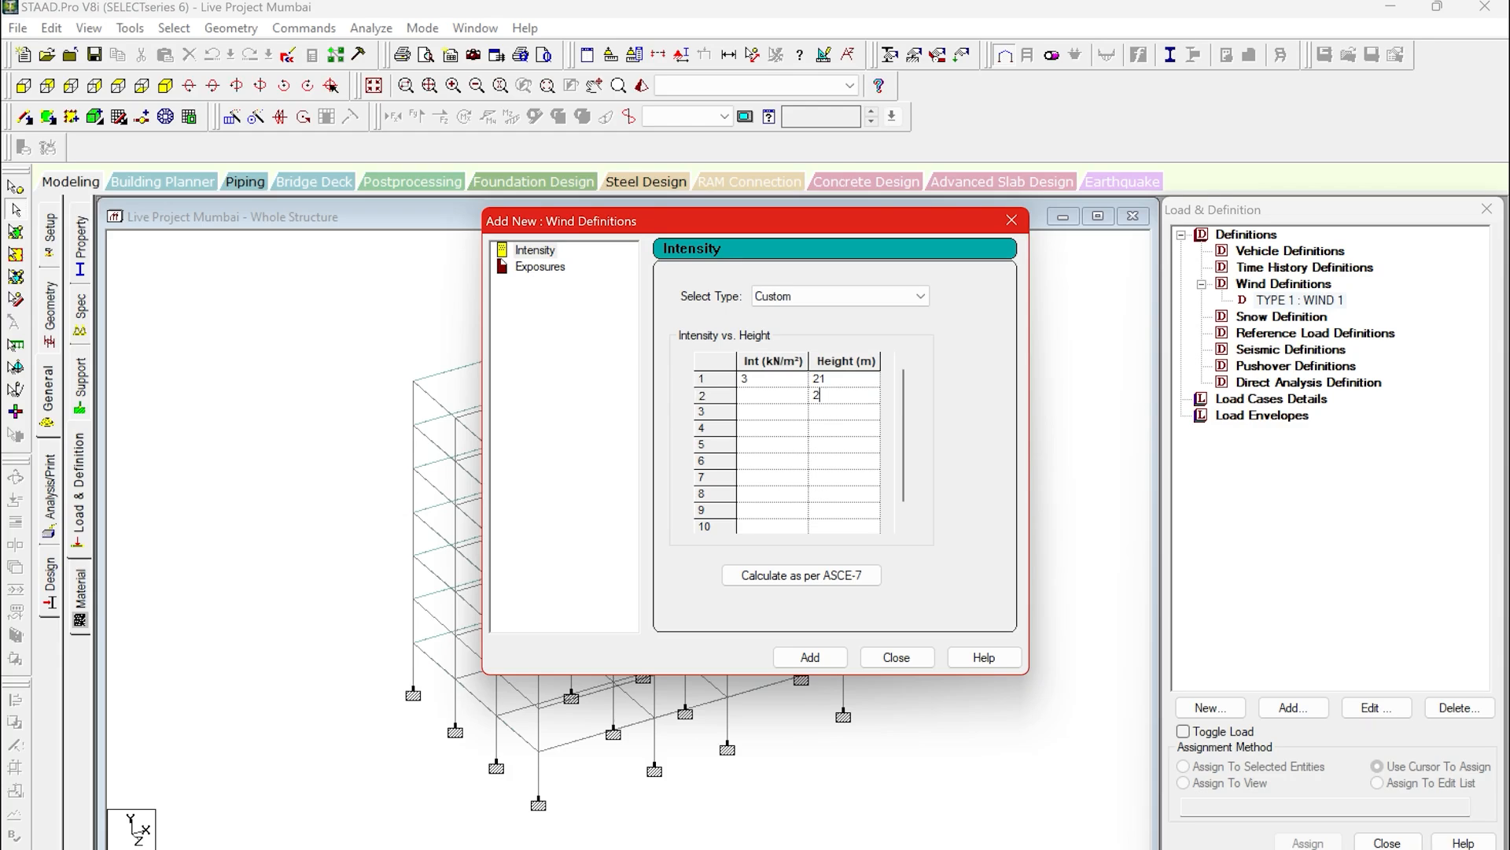
{"action": "type", "text": "0"}
{"action": "left_click", "coordinate": [778, 397]}
{"action": "type", "text": "2.8"}
Enter wind intensities of 2.5 kN/m² at 18 m and 2 kN/m² at 15 m in rows 3 and 4.
{"action": "left_click", "coordinate": [830, 416]}
{"action": "type", "text": "18"}
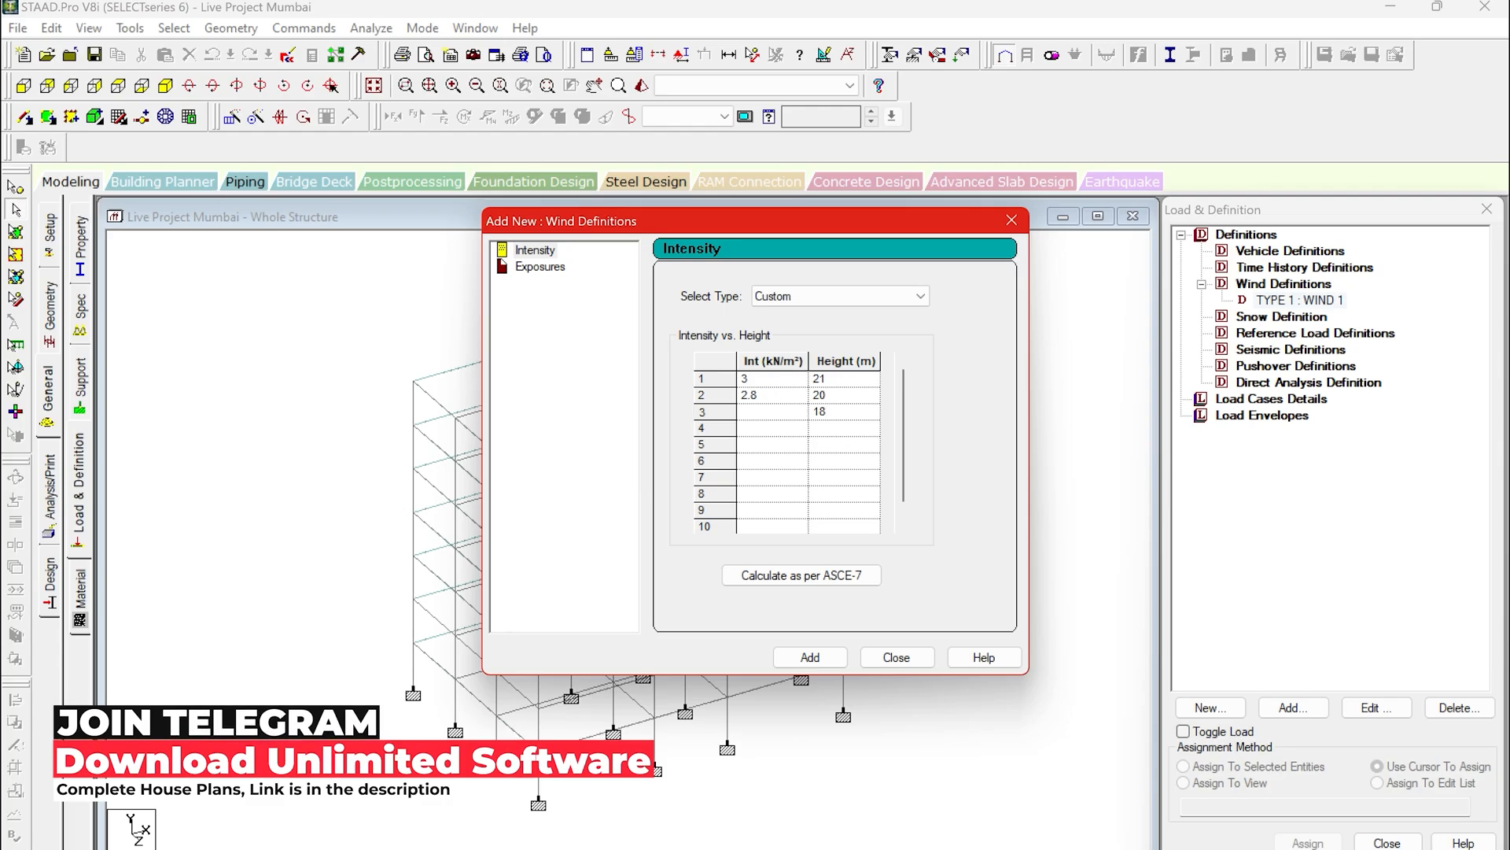
{"action": "left_click", "coordinate": [761, 416]}
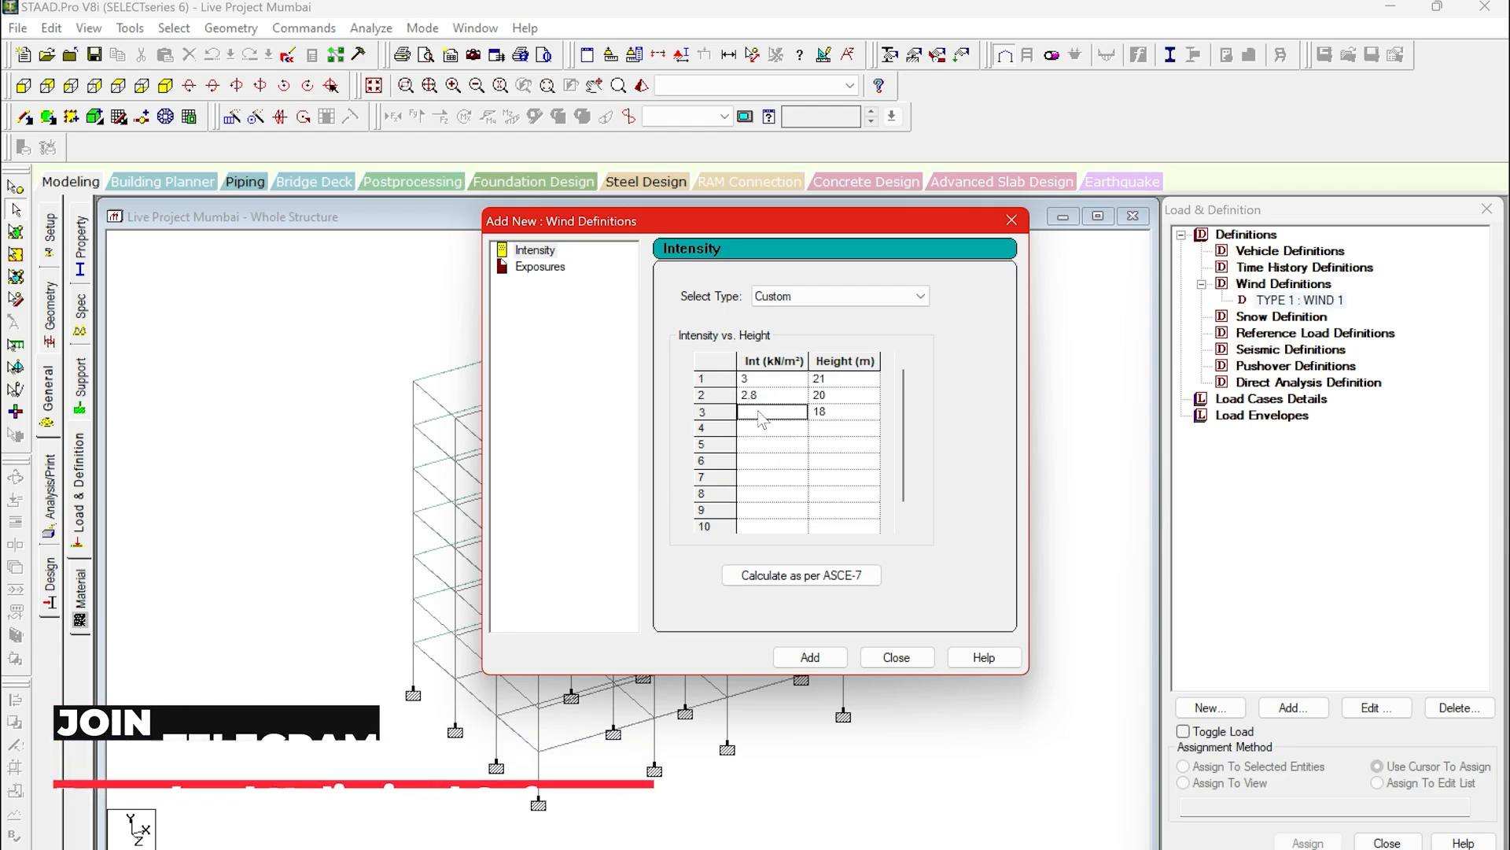
{"action": "type", "text": "2"}
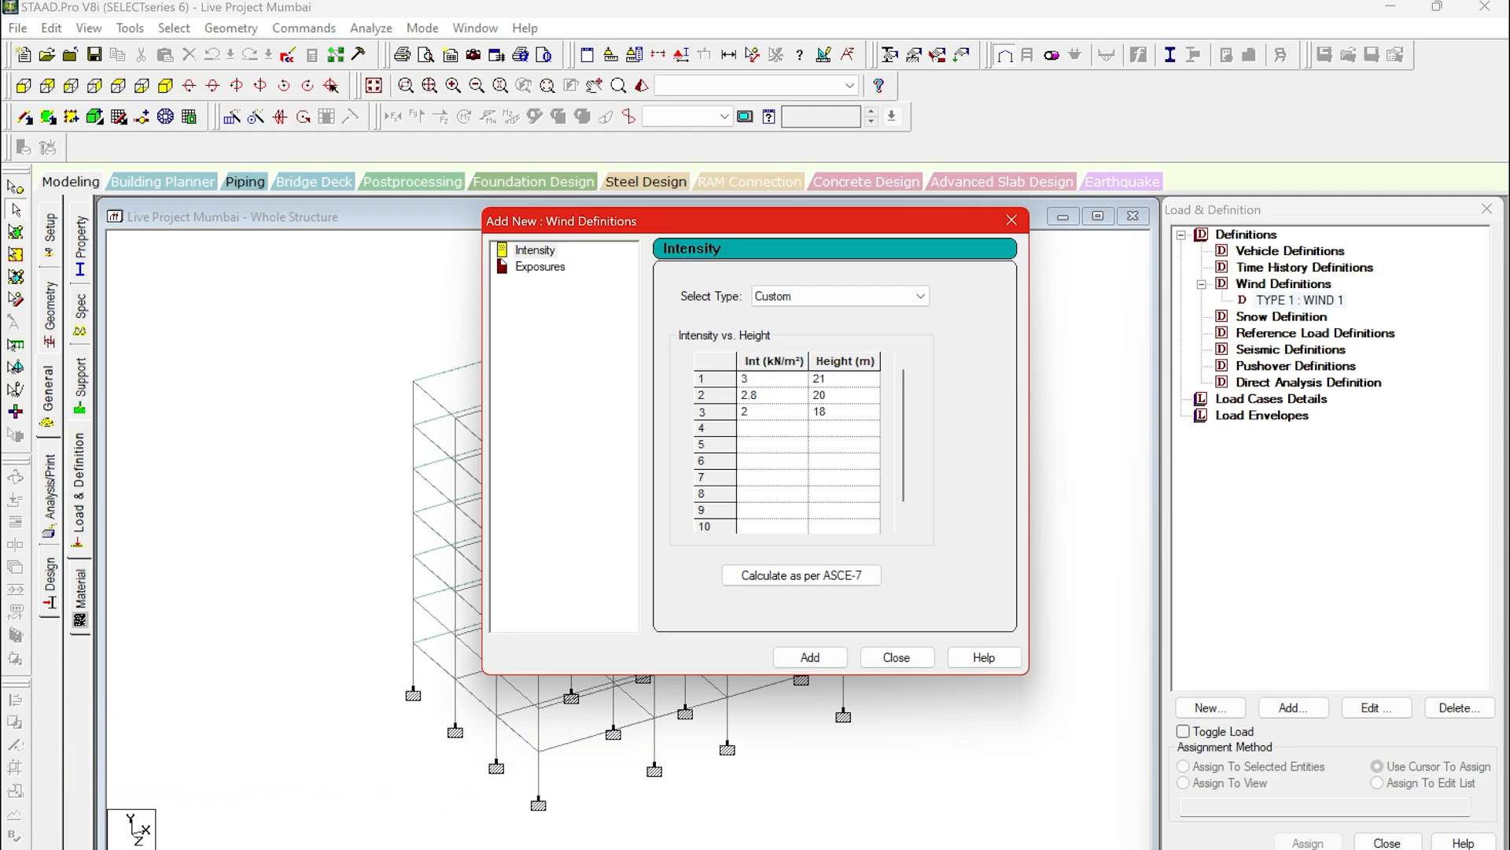
{"action": "type", "text": ".5"}
{"action": "left_click", "coordinate": [830, 432]}
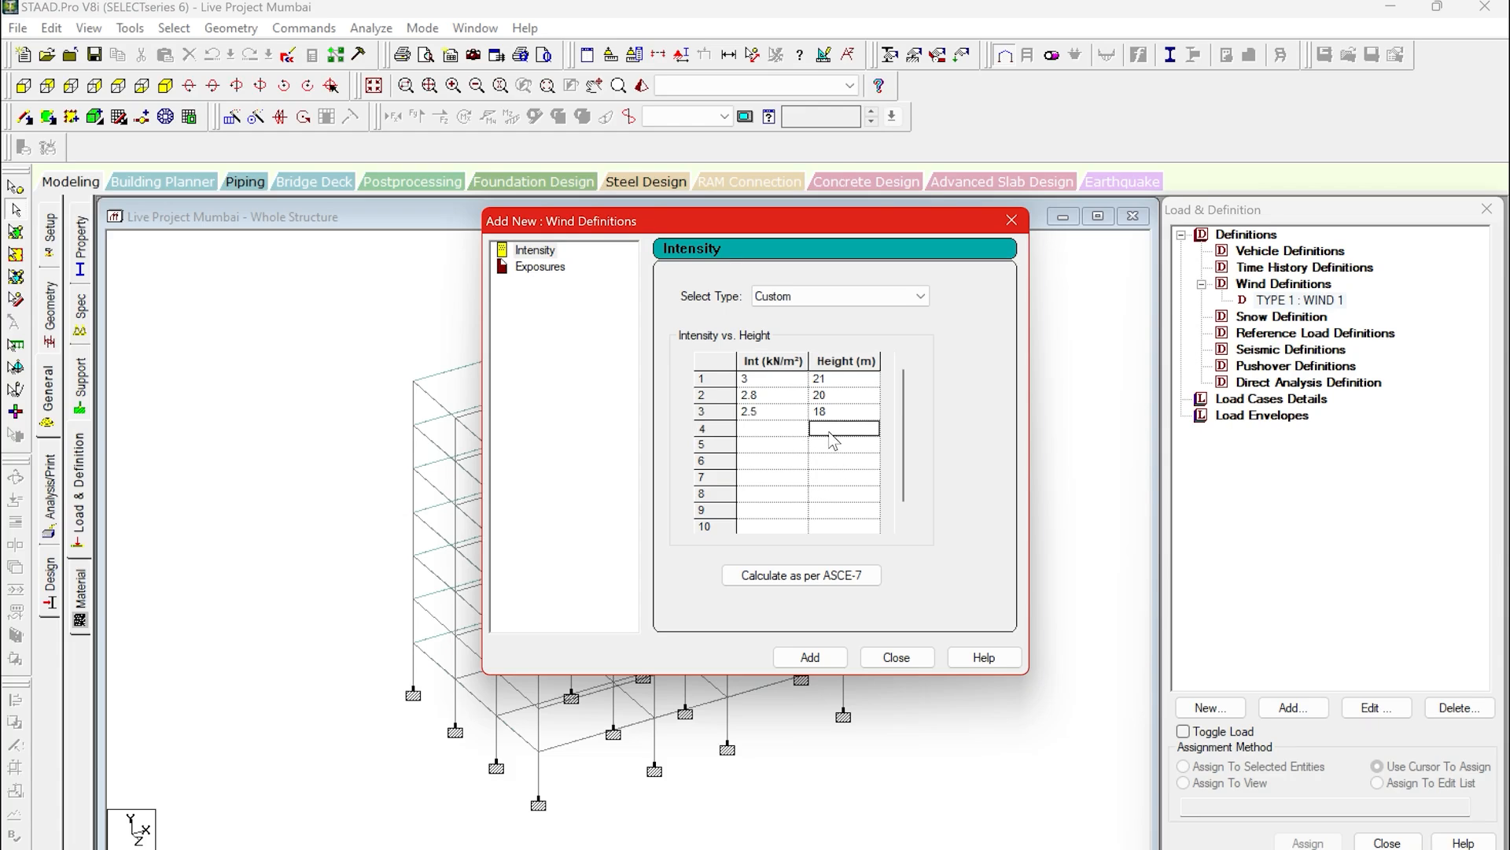
{"action": "type", "text": "15"}
{"action": "left_click", "coordinate": [776, 430]}
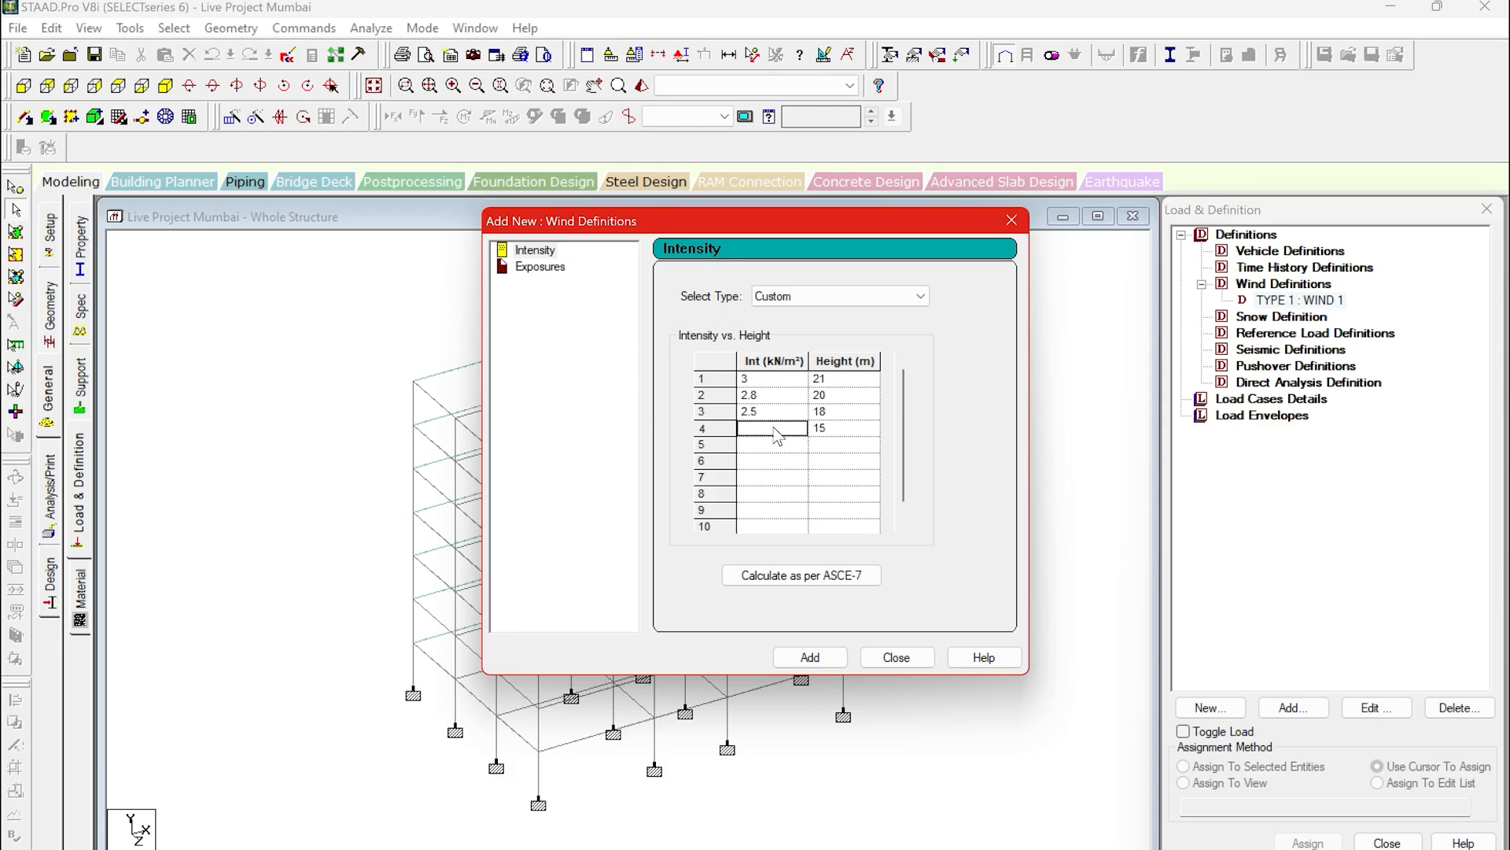
{"action": "type", "text": "2"}
Enter wind intensities of 1.8 kN/m² at 13 m and 1.3 kN/m² at 12 m in rows 5 and 6.
{"action": "left_click", "coordinate": [842, 447]}
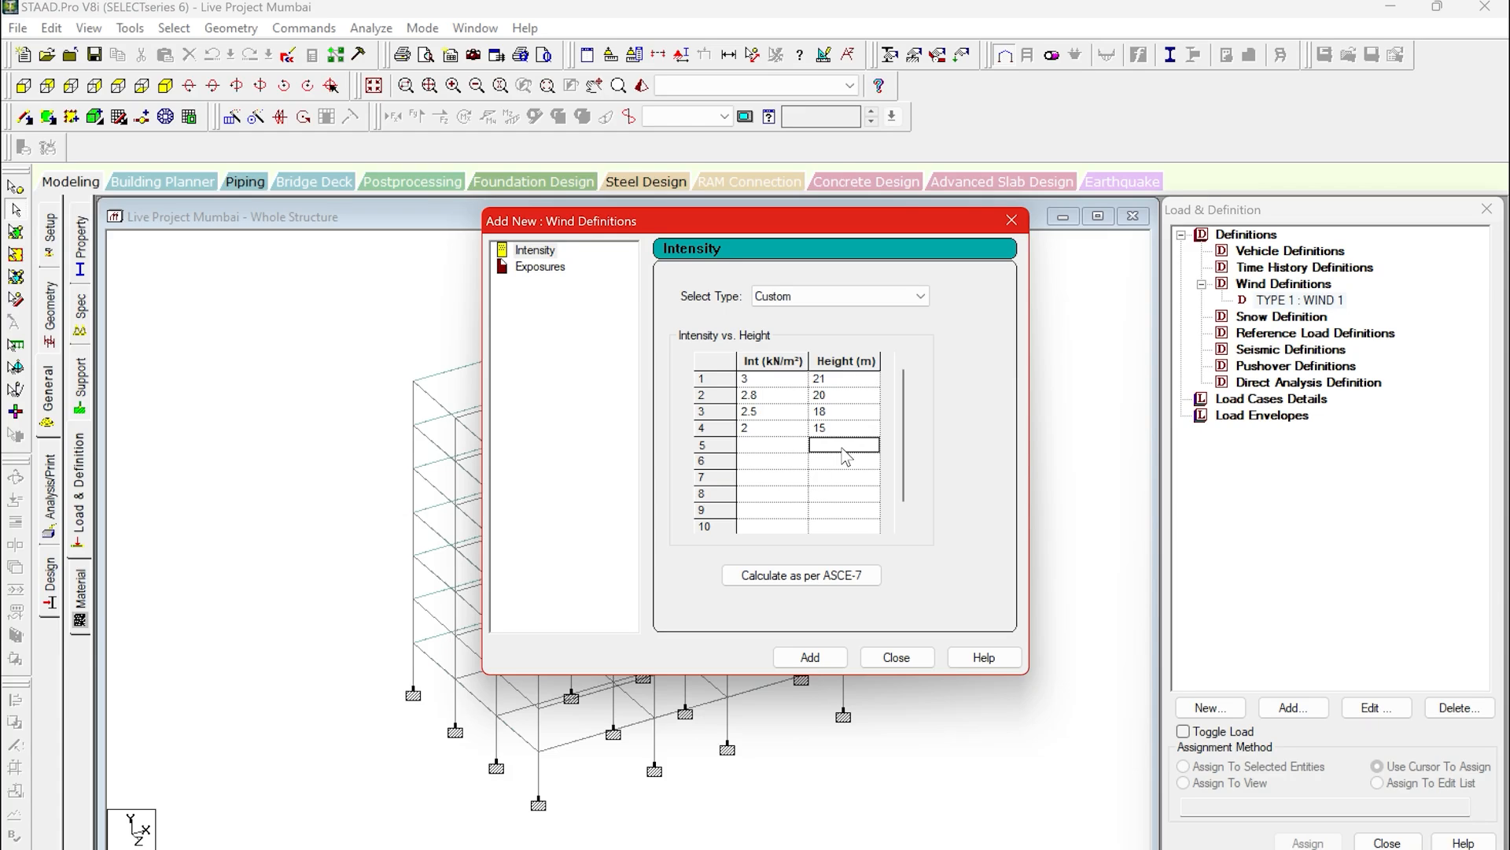
{"action": "type", "text": "13"}
{"action": "left_click", "coordinate": [786, 446]}
{"action": "type", "text": "1"}
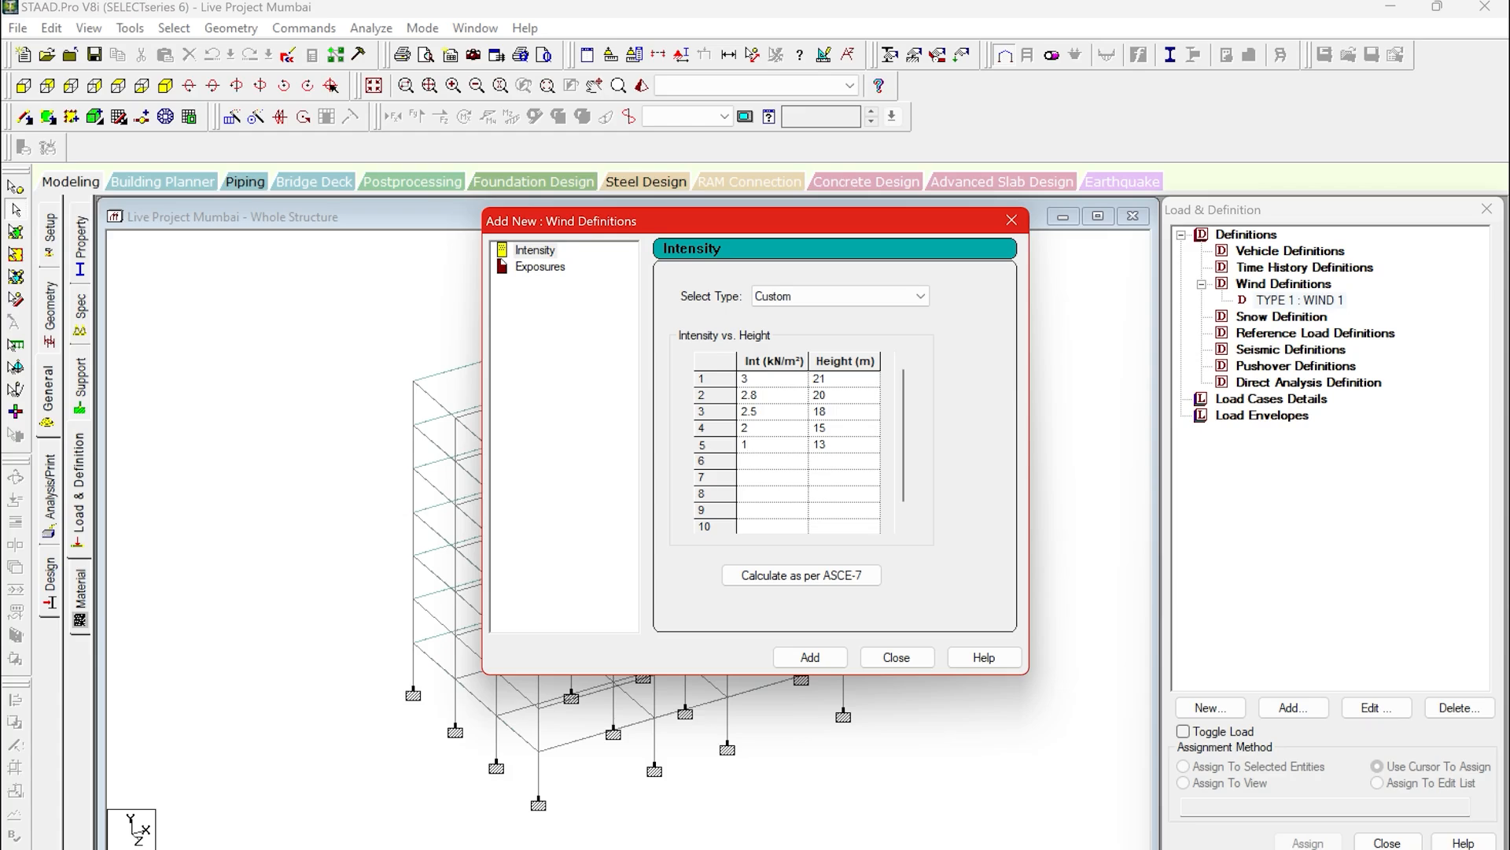
{"action": "type", "text": ".8"}
{"action": "left_click", "coordinate": [823, 462]}
{"action": "type", "text": "12"}
{"action": "left_click", "coordinate": [774, 464]}
{"action": "type", "text": "1.3"}
Enter an intensity of 1 kN/m² at 10 m in row 7 and add the intensity table to WIND 1.
{"action": "left_click", "coordinate": [821, 480]}
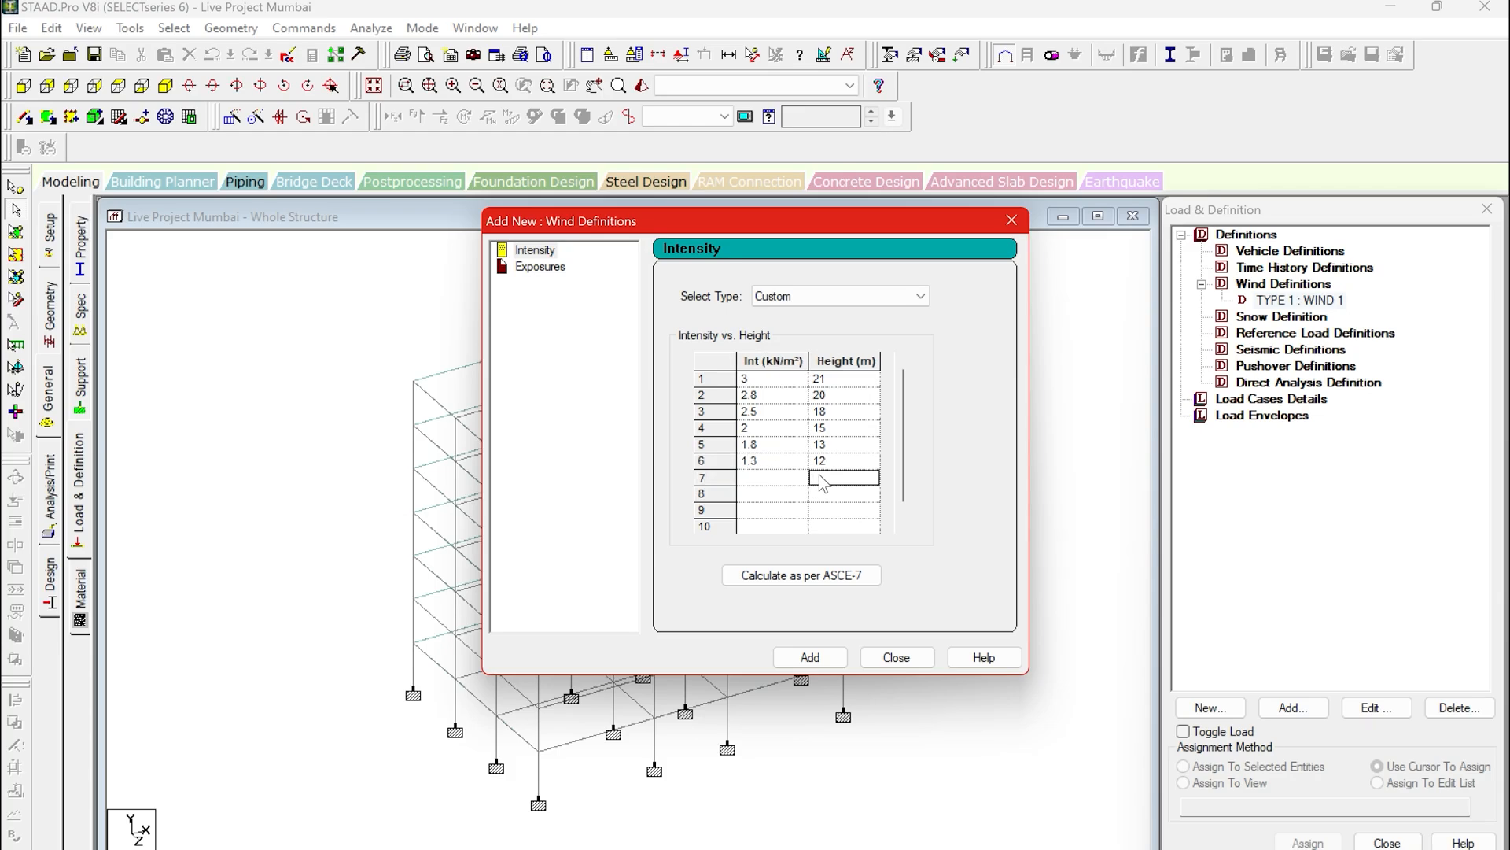
{"action": "type", "text": "10"}
{"action": "left_click", "coordinate": [799, 483]}
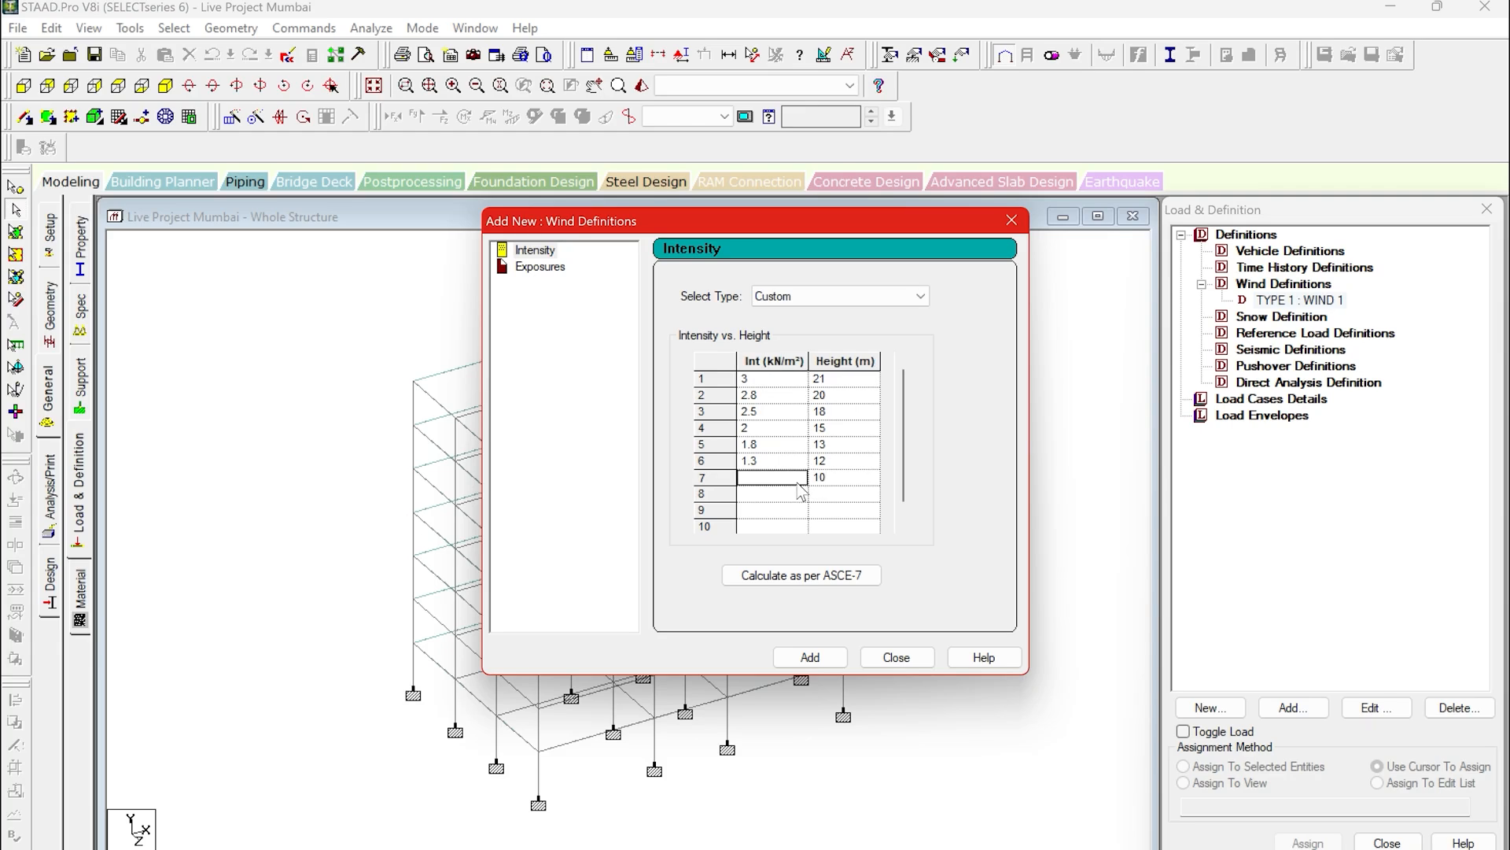
{"action": "type", "text": "1"}
{"action": "left_click", "coordinate": [810, 657]}
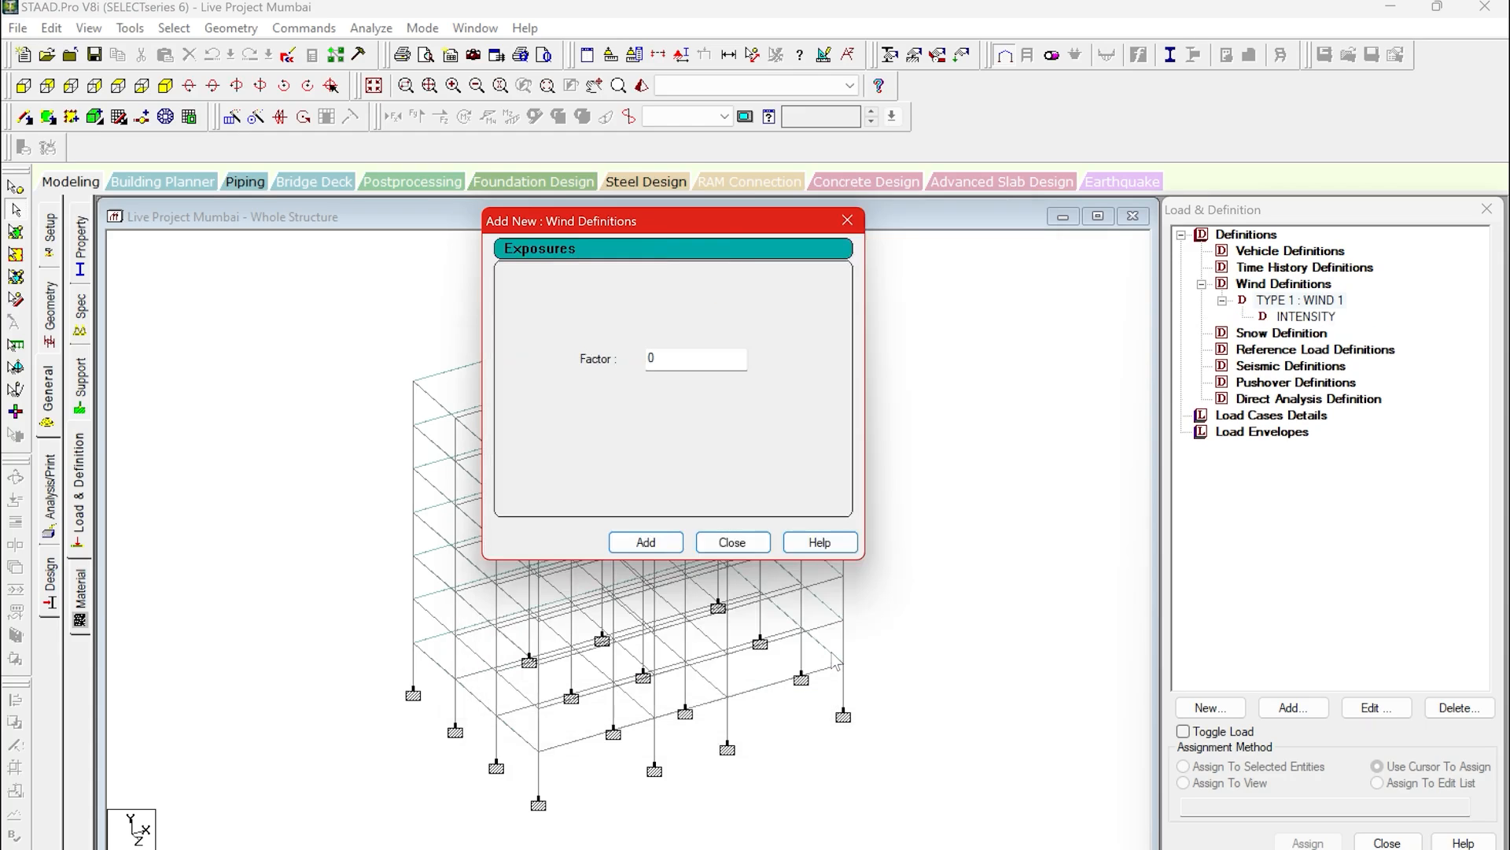
Add an exposure with factor 1 to the WIND 1 definition and close the wind definition dialog.
{"action": "double_click", "coordinate": [648, 359]}
{"action": "type", "text": "1"}
{"action": "left_click", "coordinate": [670, 543]}
{"action": "left_click", "coordinate": [733, 543]}
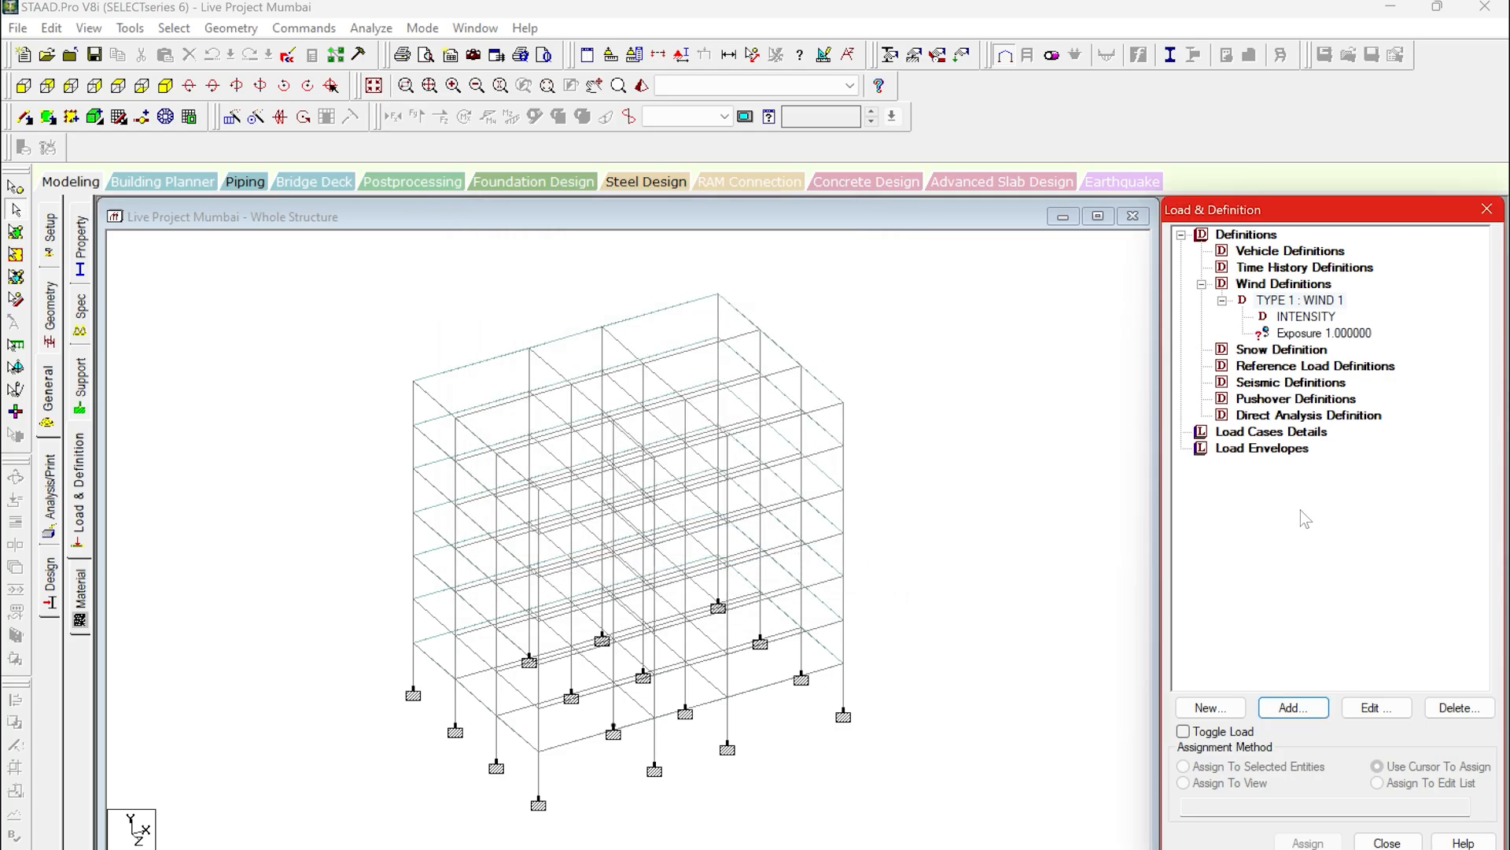
Assign the exposure of WIND 1 to the whole view and confirm the assignment.
{"action": "left_click", "coordinate": [1316, 335]}
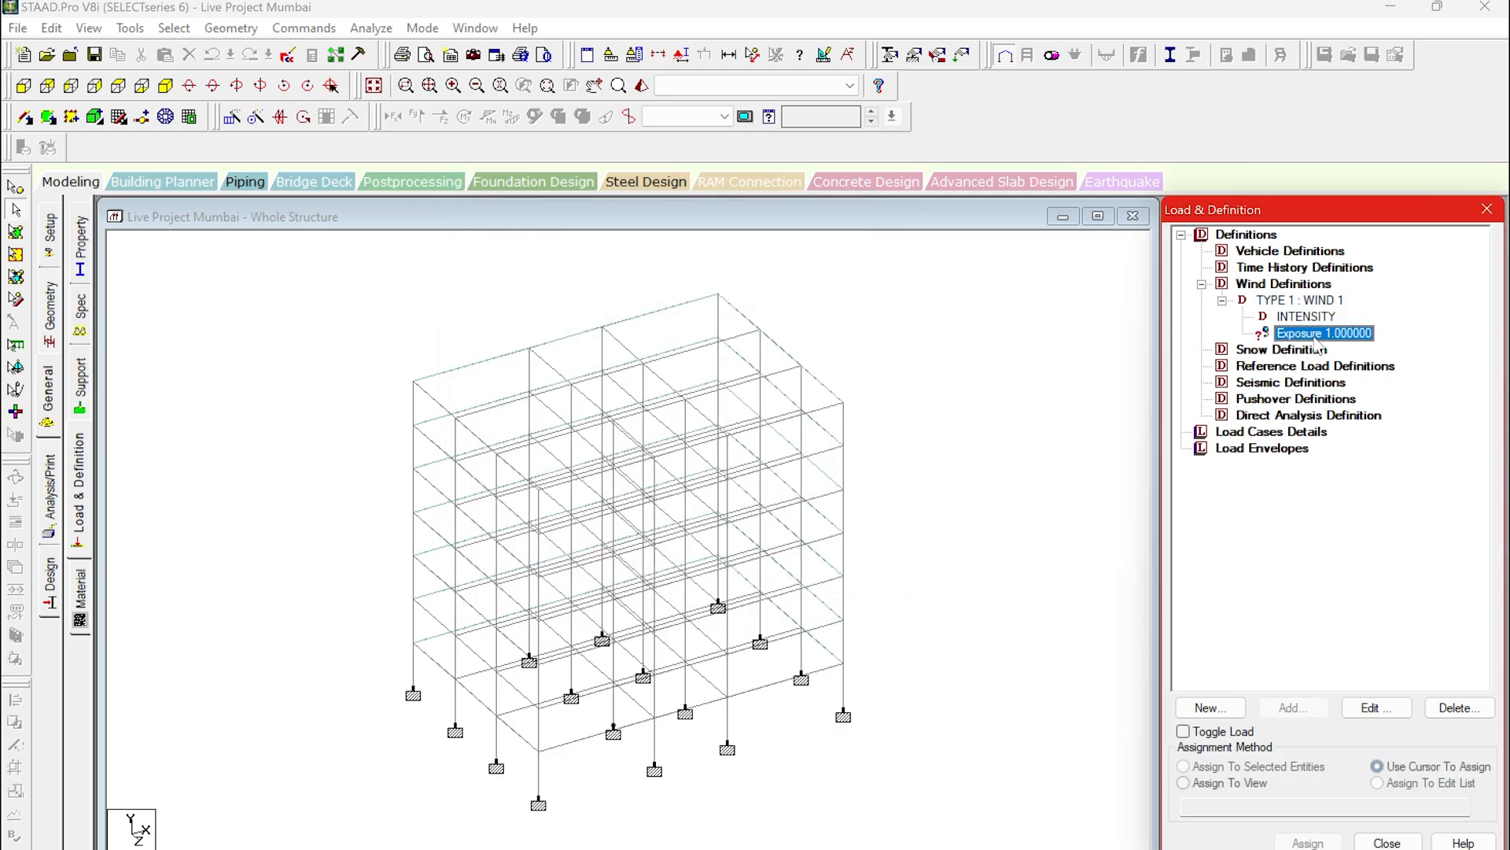
{"action": "left_click", "coordinate": [1256, 784]}
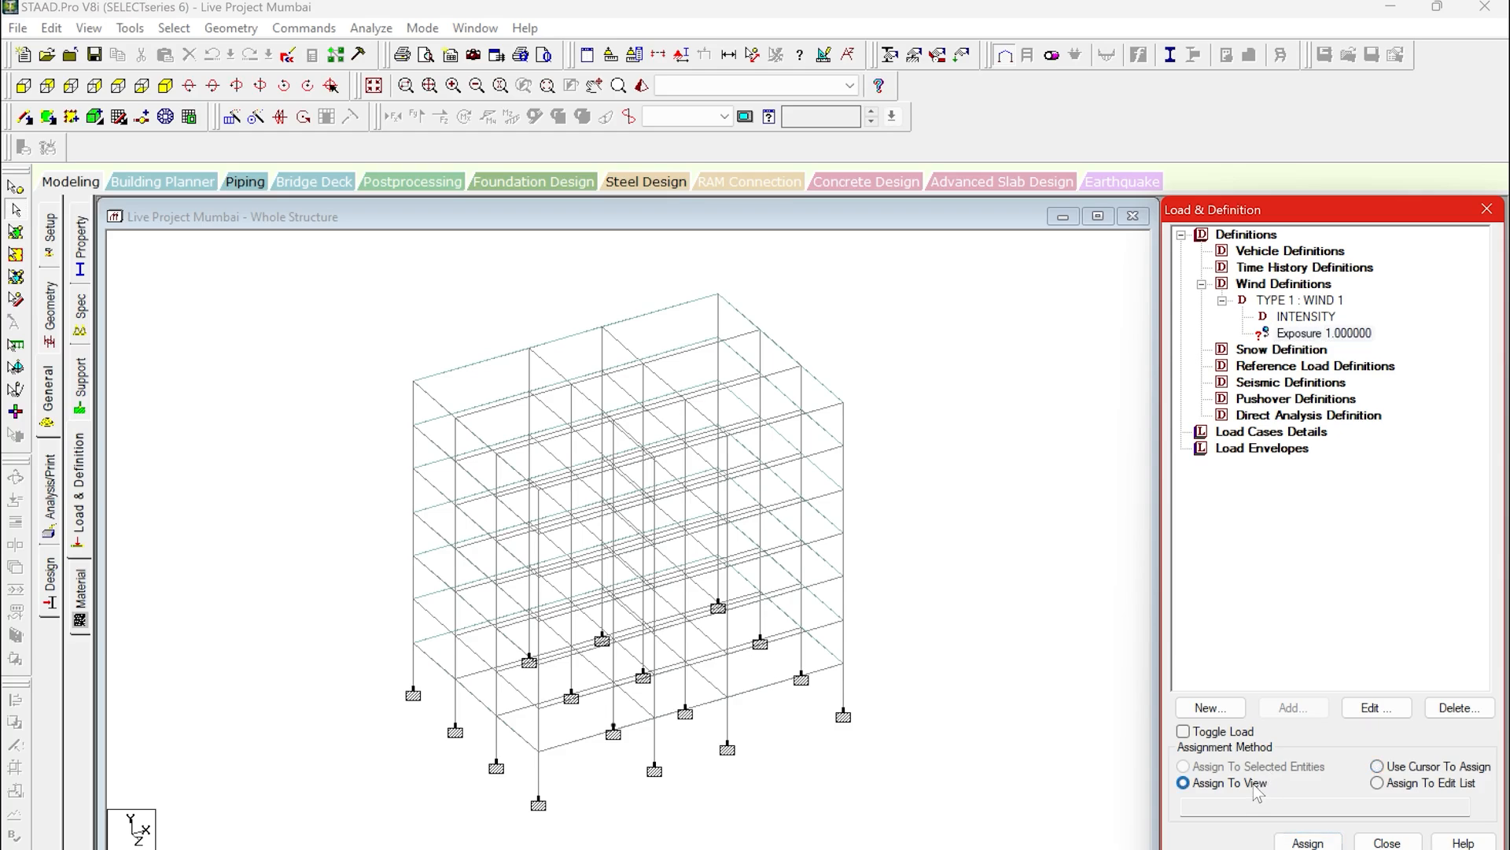
{"action": "left_click", "coordinate": [1308, 842]}
{"action": "left_click", "coordinate": [1369, 586]}
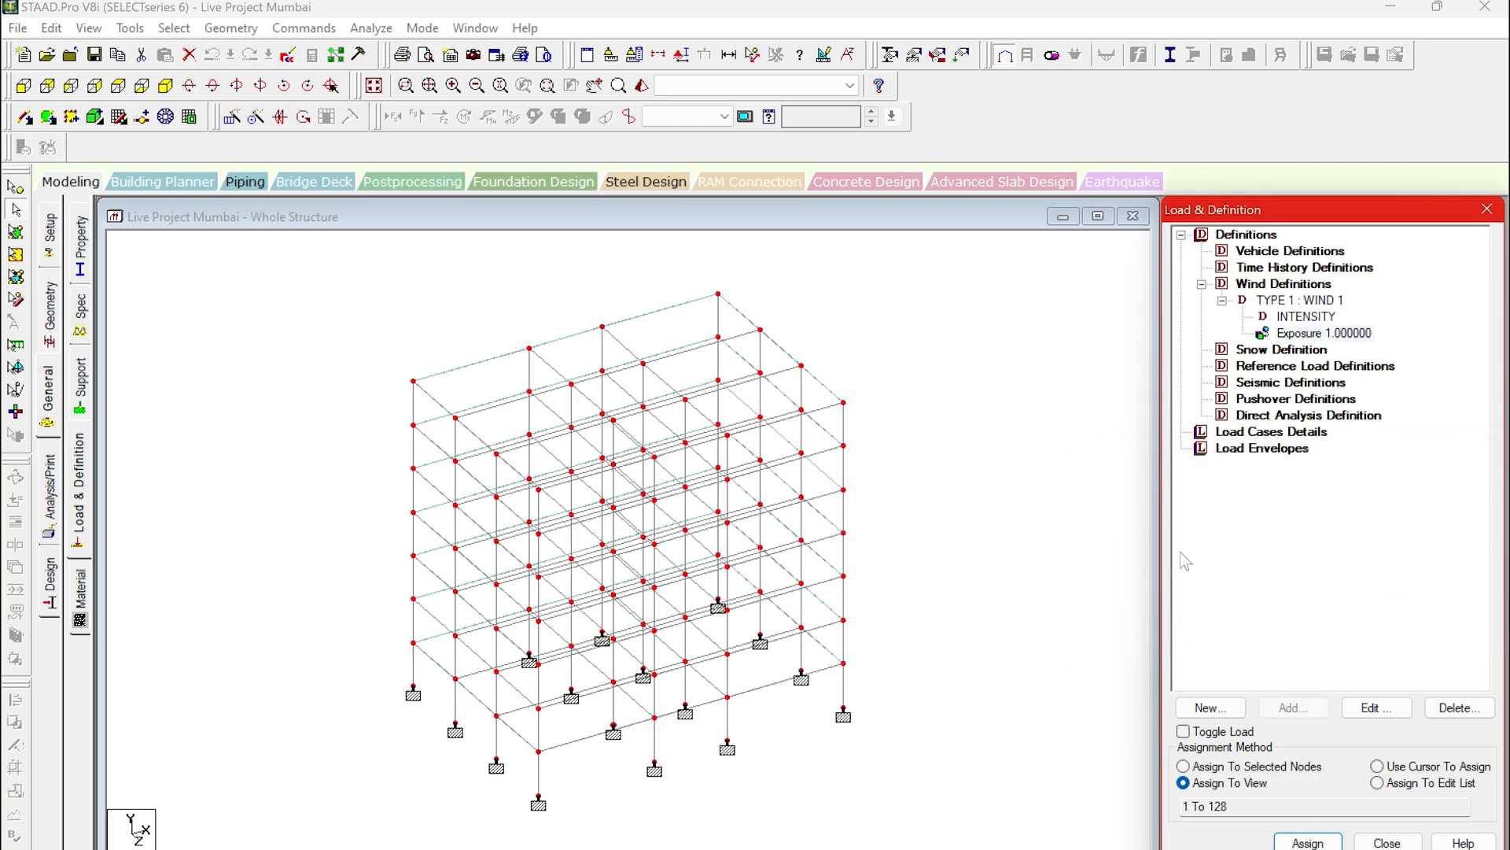
Add primary load case 1 with loading type Wind and the title WL X.
{"action": "left_click", "coordinate": [1278, 434]}
{"action": "left_click", "coordinate": [1280, 710]}
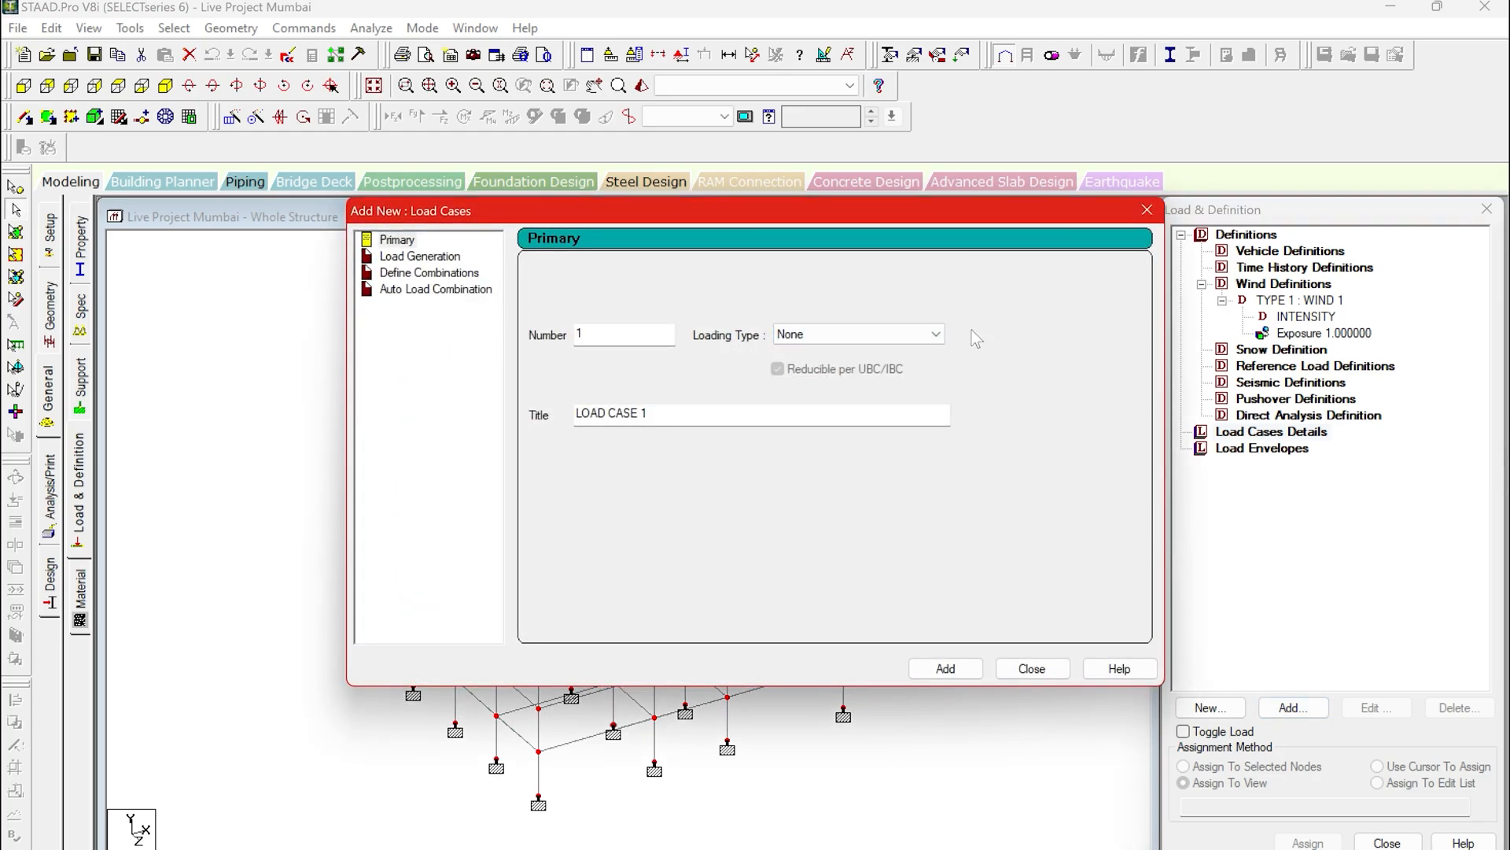
{"action": "left_click", "coordinate": [894, 331]}
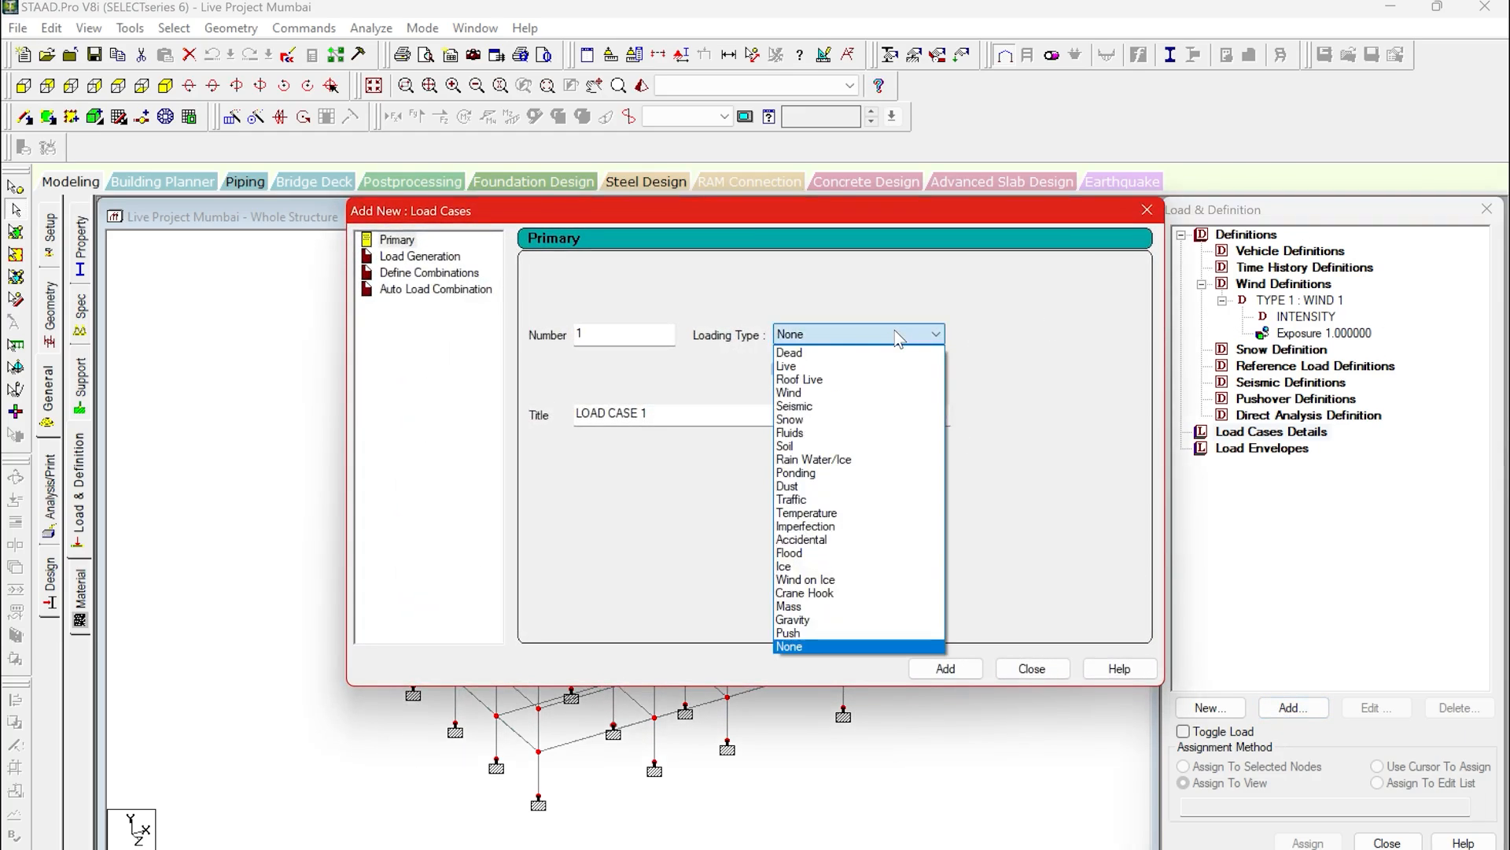
{"action": "left_click", "coordinate": [865, 392]}
{"action": "left_click_drag", "start_coordinate": [653, 413], "coordinate": [552, 417]}
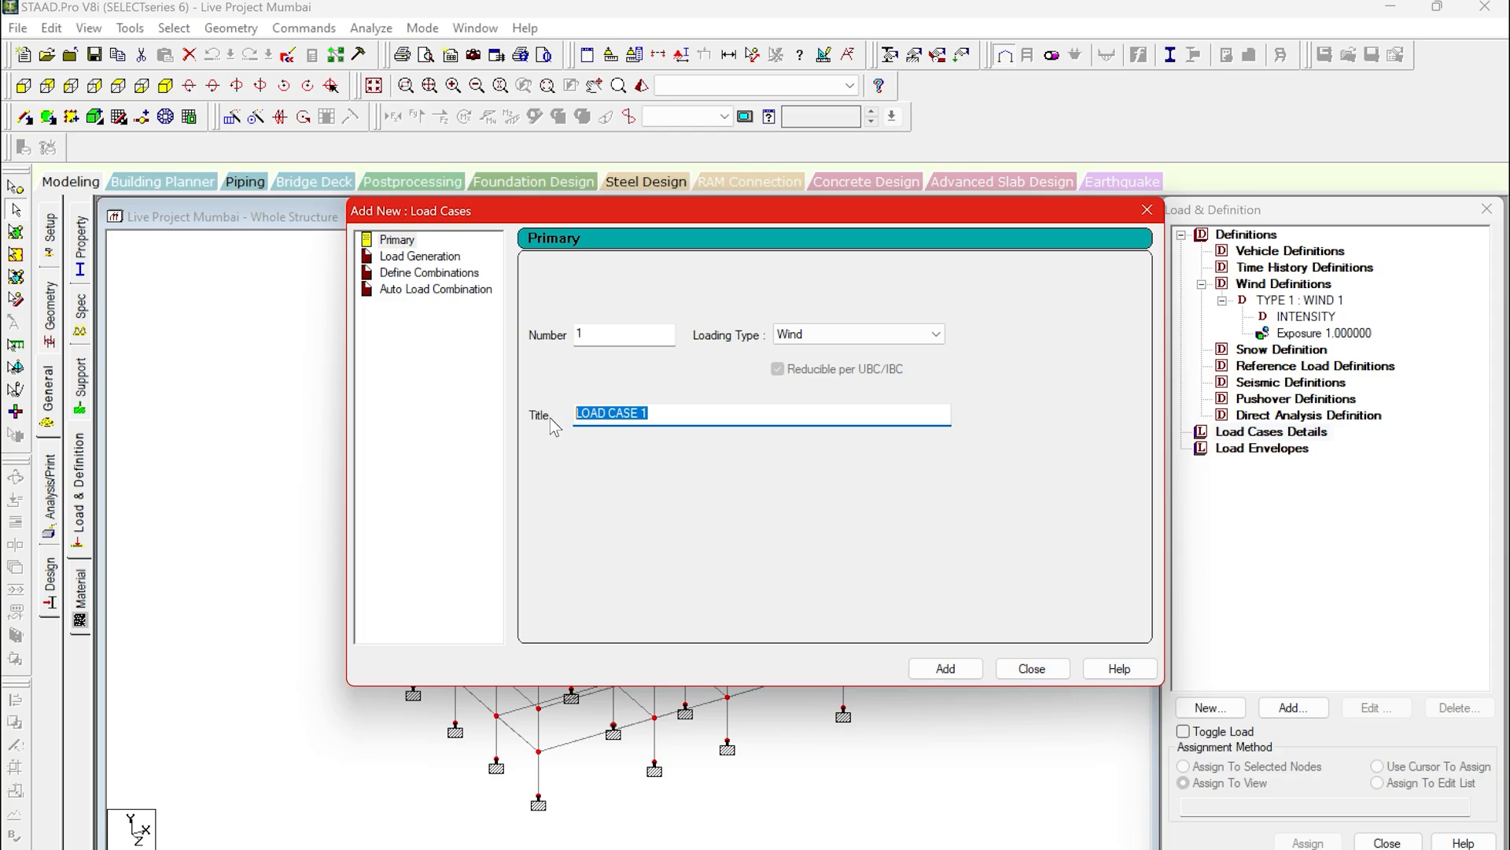
{"action": "type", "text": "WL X"}
{"action": "left_click", "coordinate": [946, 668]}
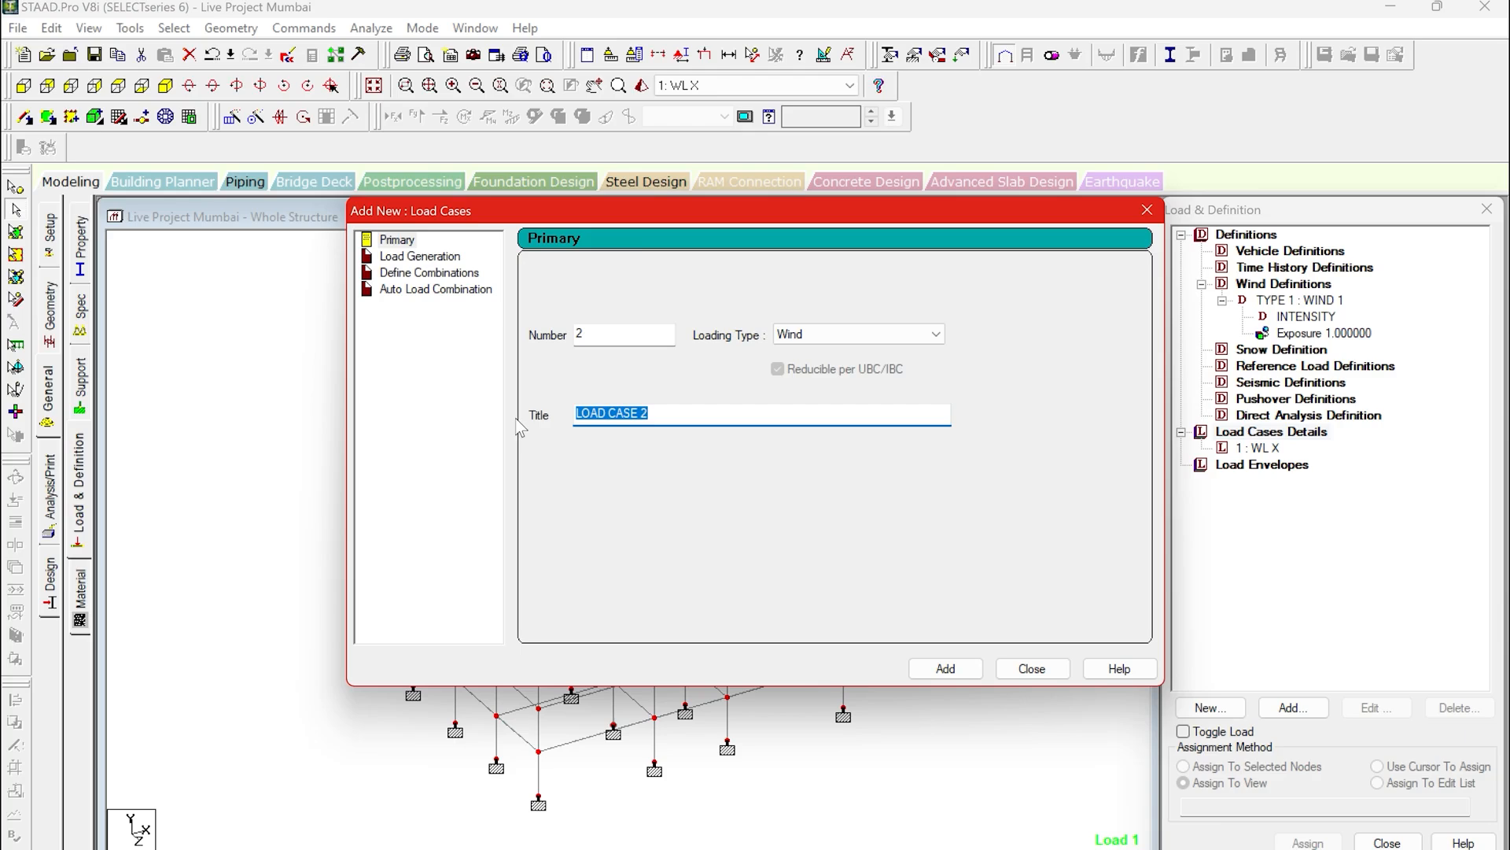
Add primary Wind load case 2 titled WL Z and close the load case dialog.
{"action": "type", "text": "WL Z"}
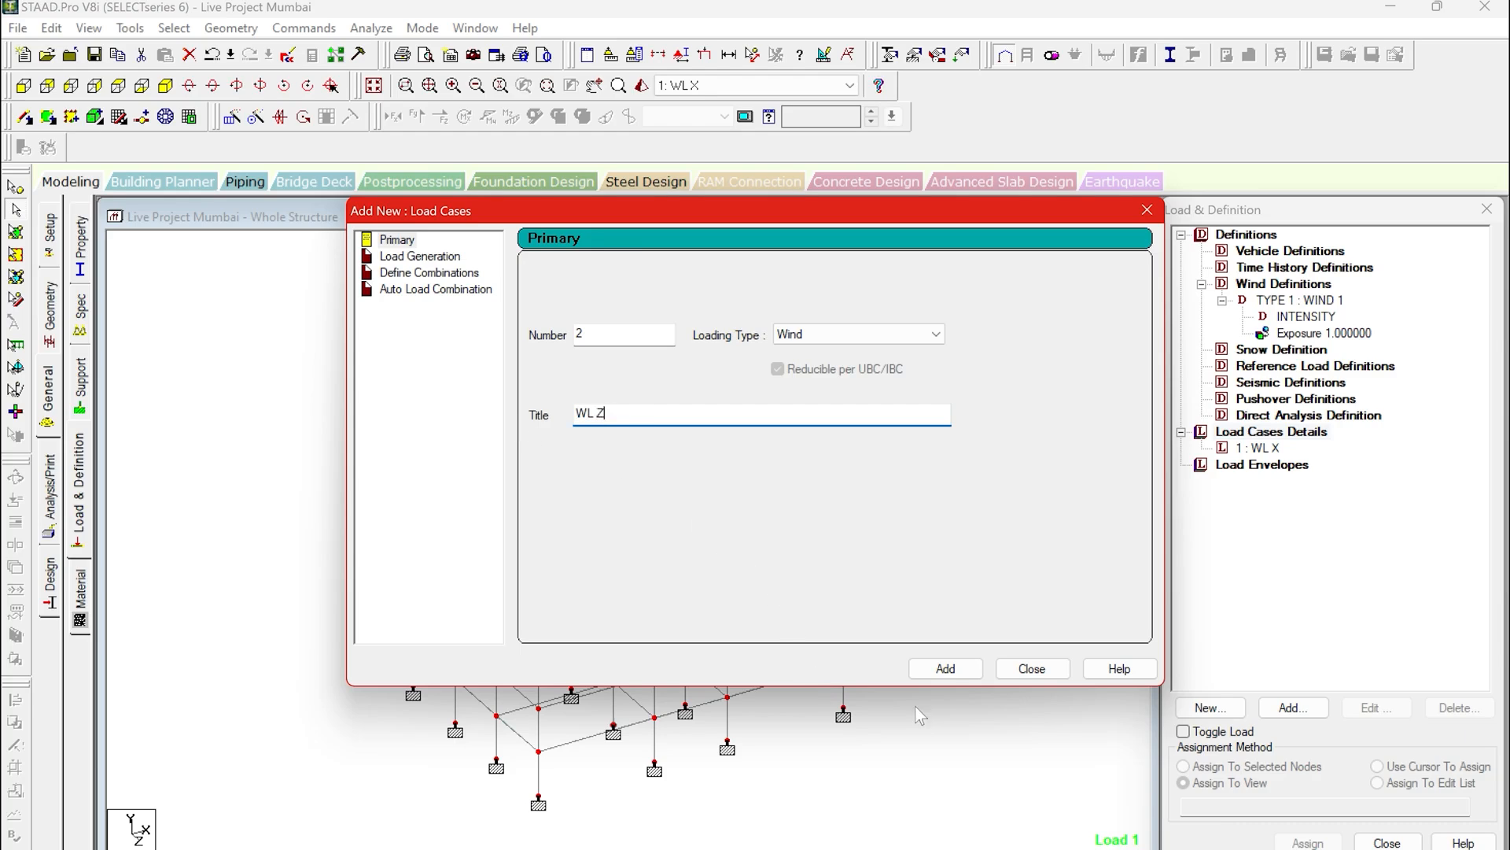
{"action": "left_click", "coordinate": [946, 668]}
{"action": "left_click", "coordinate": [1031, 668]}
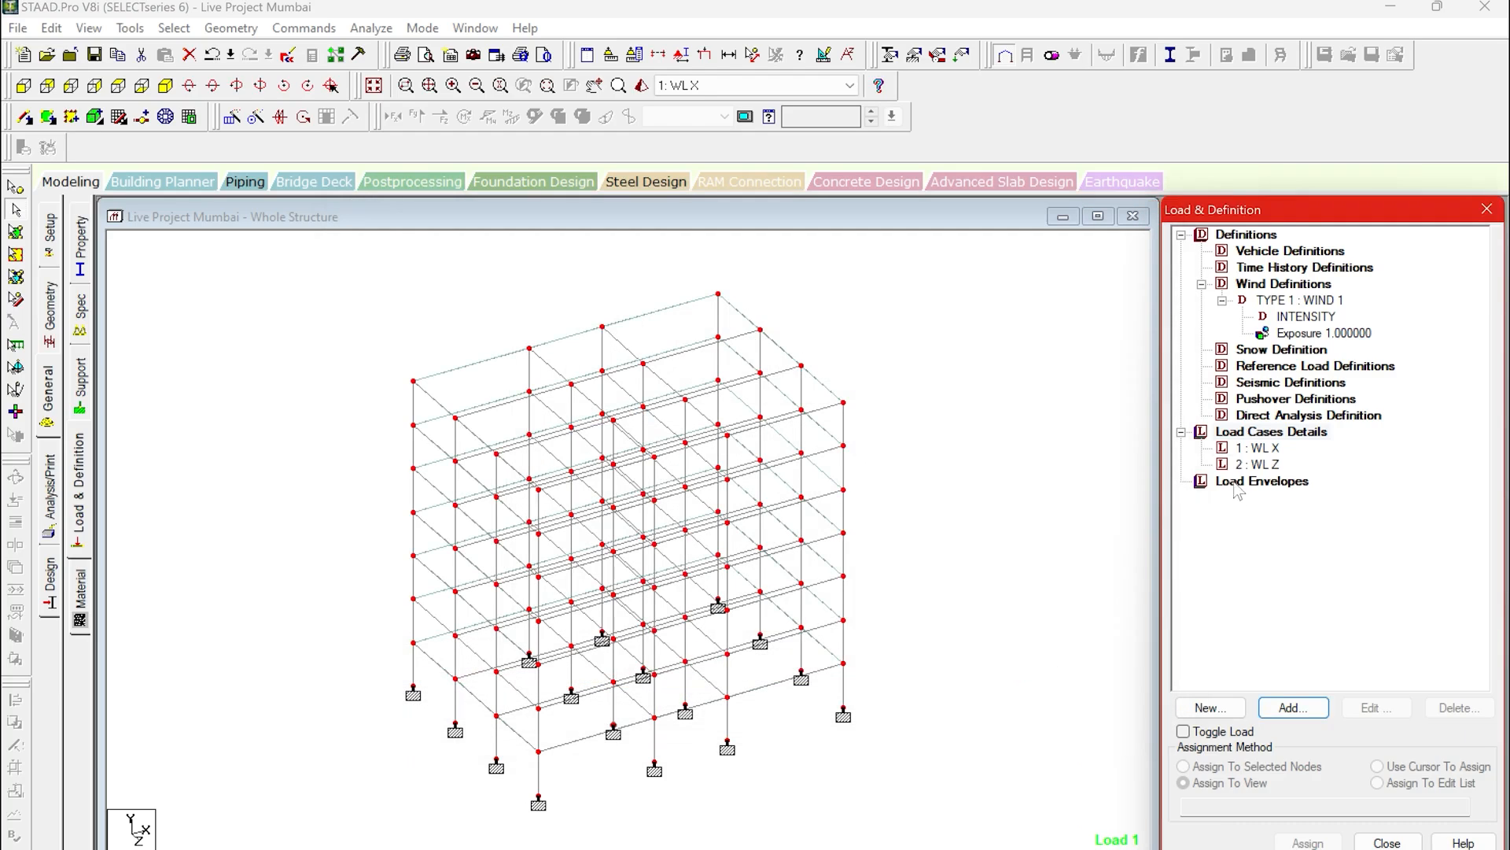
Add a type 1 wind load on the X windward face to WL X, with factor 1 and Y range 10 to 21 m.
{"action": "left_click", "coordinate": [1263, 450]}
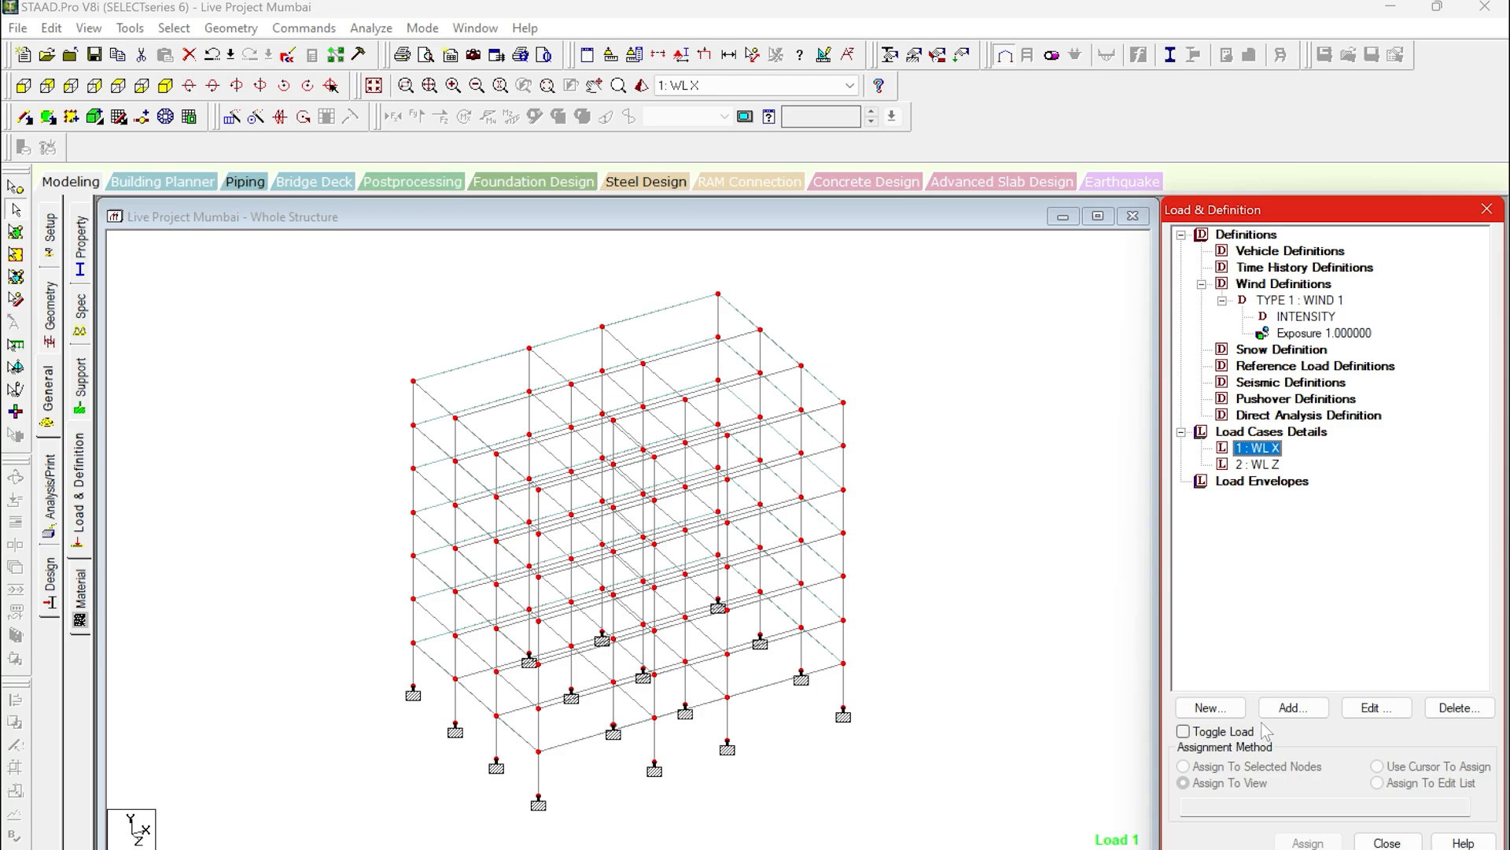
{"action": "left_click", "coordinate": [1048, 595]}
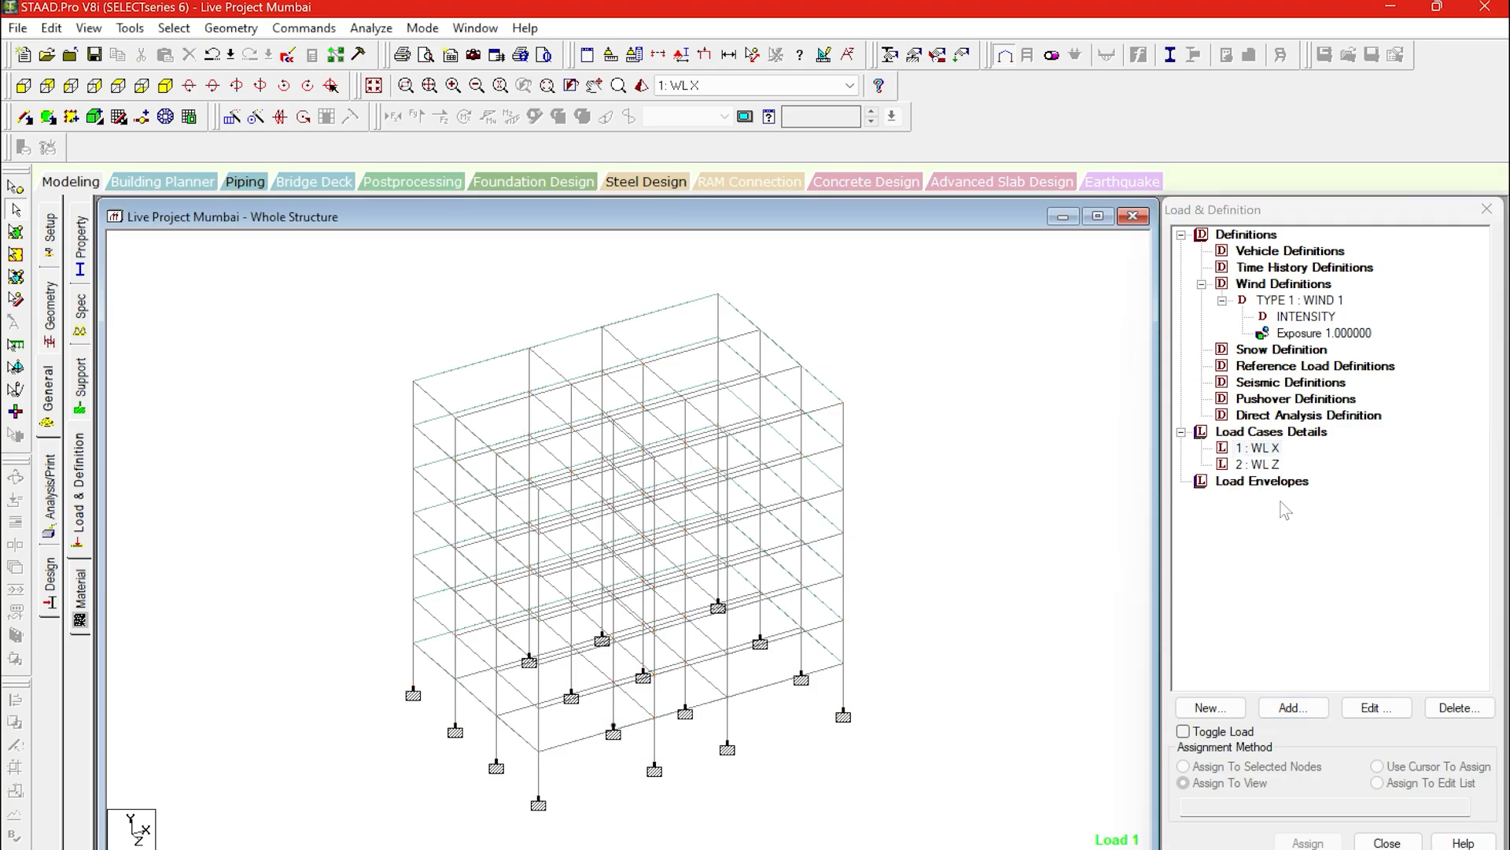
{"action": "left_click", "coordinate": [1259, 448]}
{"action": "left_click", "coordinate": [1292, 707]}
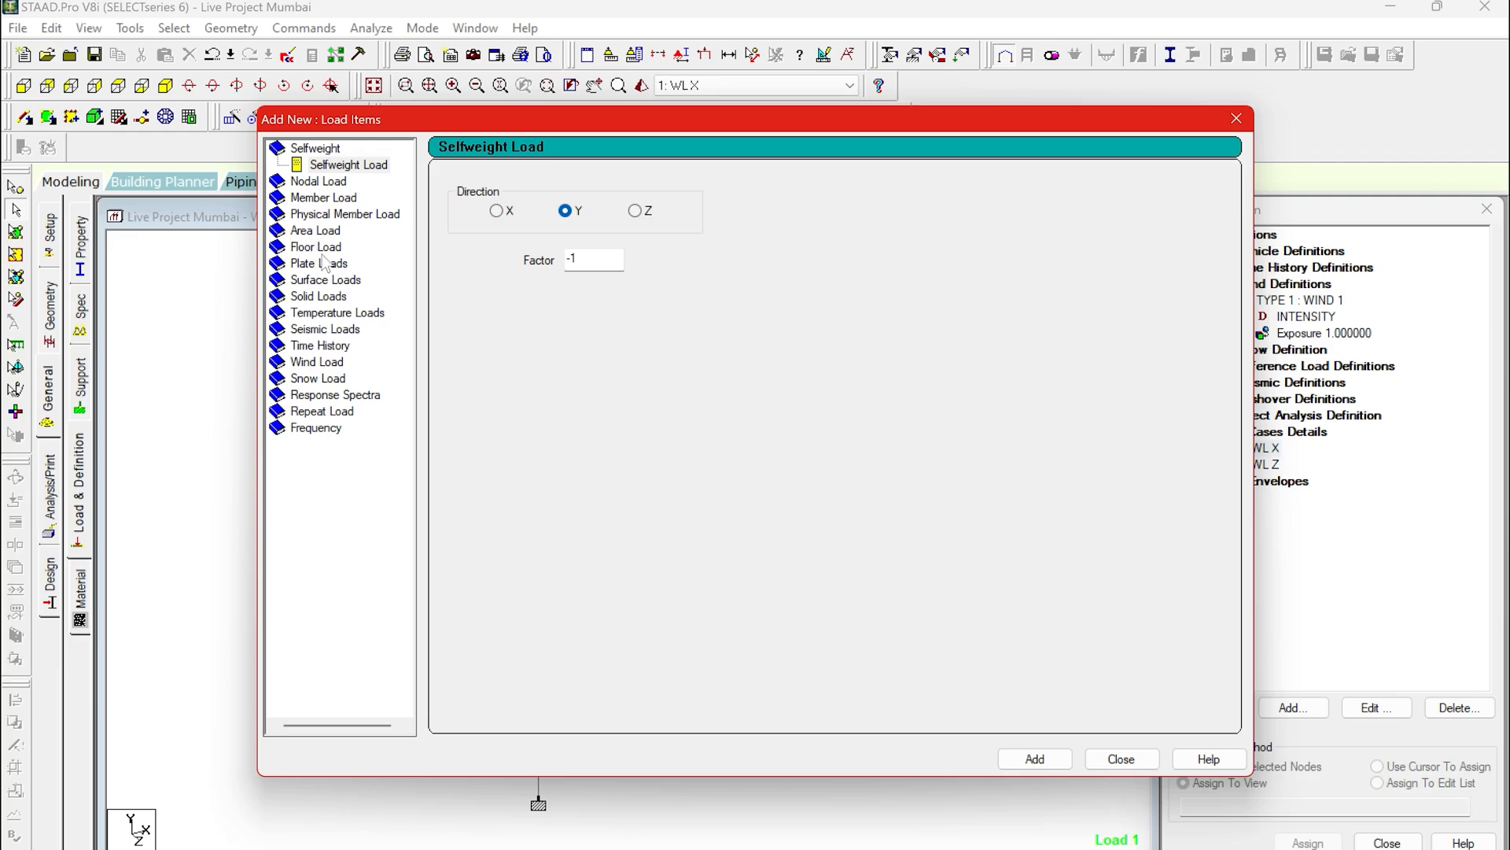
{"action": "left_click", "coordinate": [329, 361]}
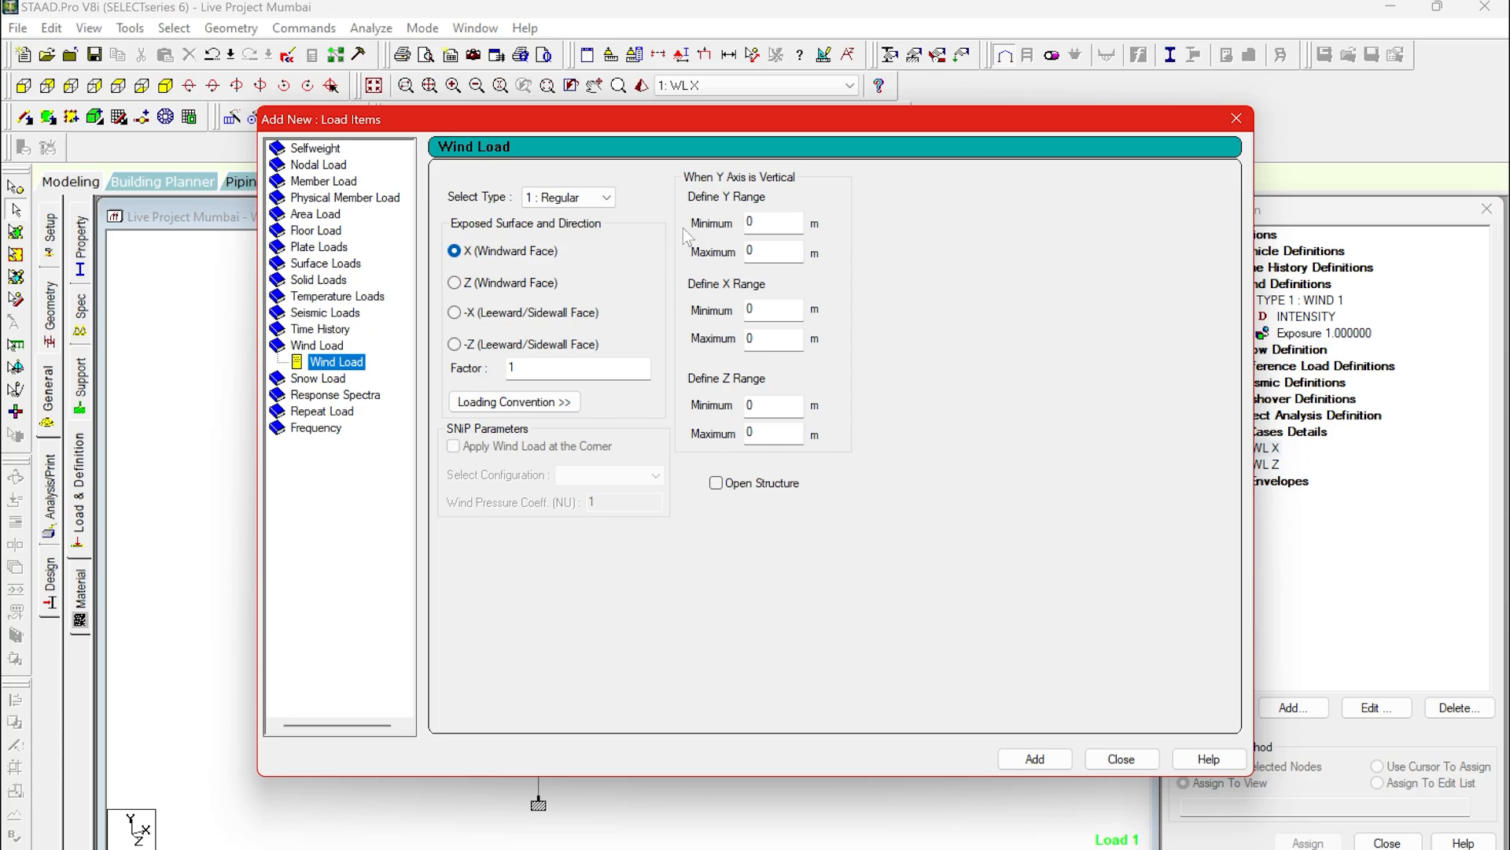
{"action": "left_click", "coordinate": [749, 226]}
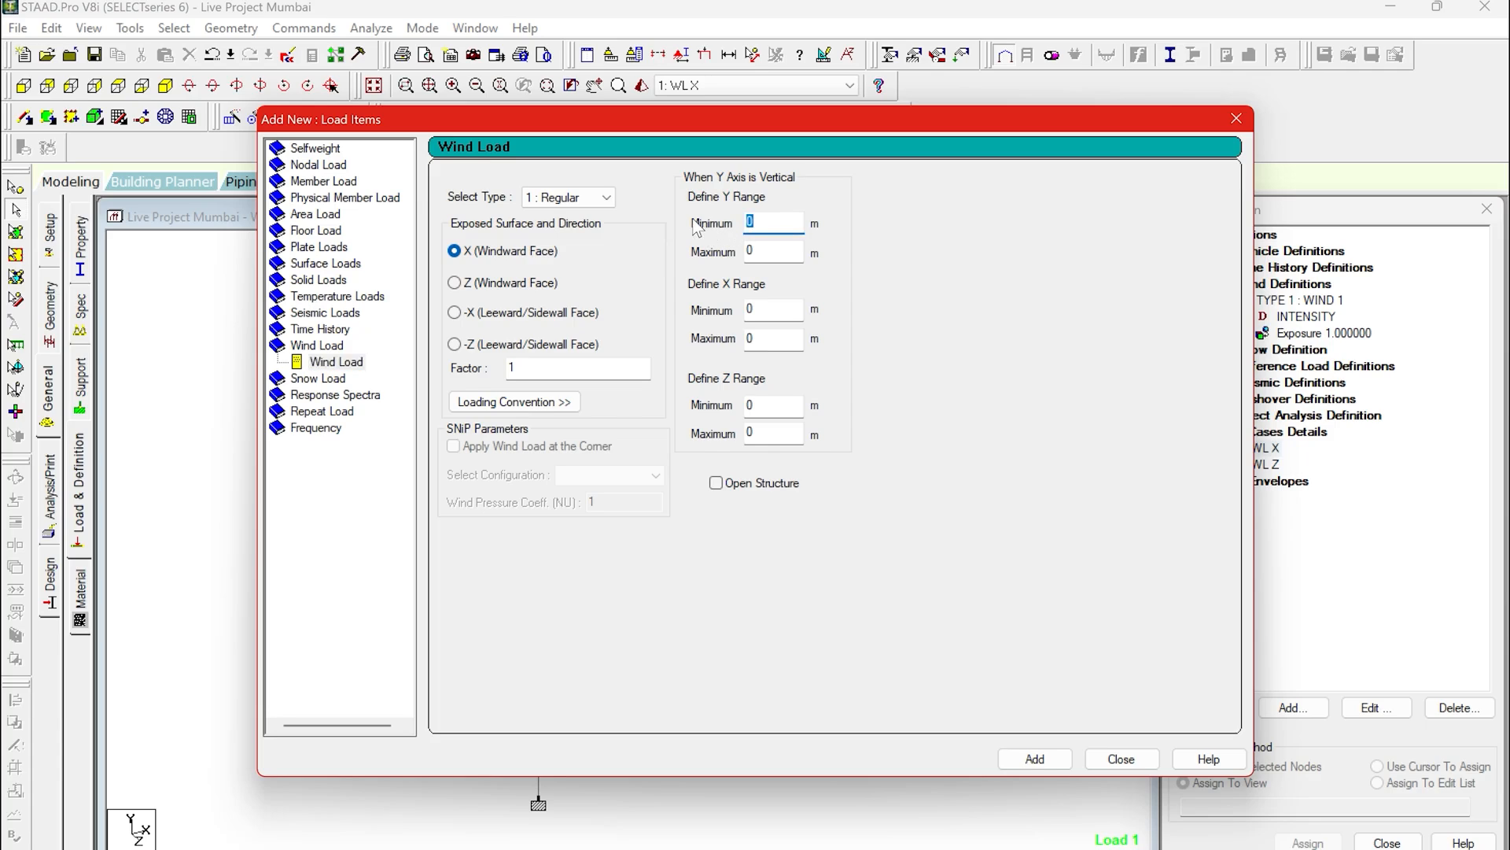
{"action": "type", "text": "10"}
{"action": "left_click", "coordinate": [774, 254]}
{"action": "key", "text": "BackSpace"}
{"action": "type", "text": "21"}
{"action": "left_click", "coordinate": [1015, 759]}
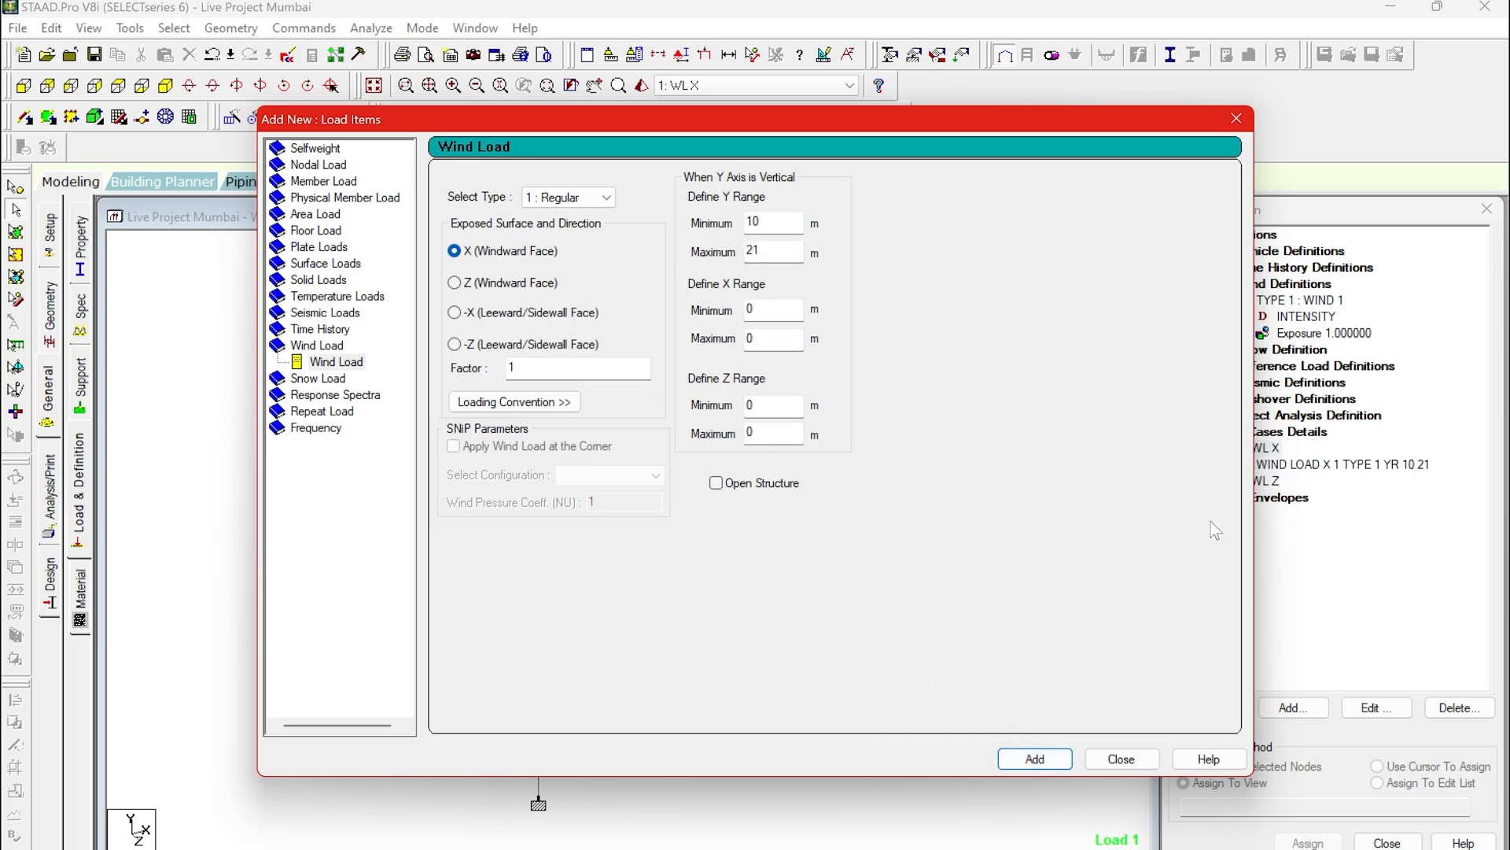
Add a second X windward wind load with factor -1 and the same Y range to WL X, and close the load items dialog.
{"action": "left_click", "coordinate": [509, 368]}
{"action": "double_click", "coordinate": [511, 368]}
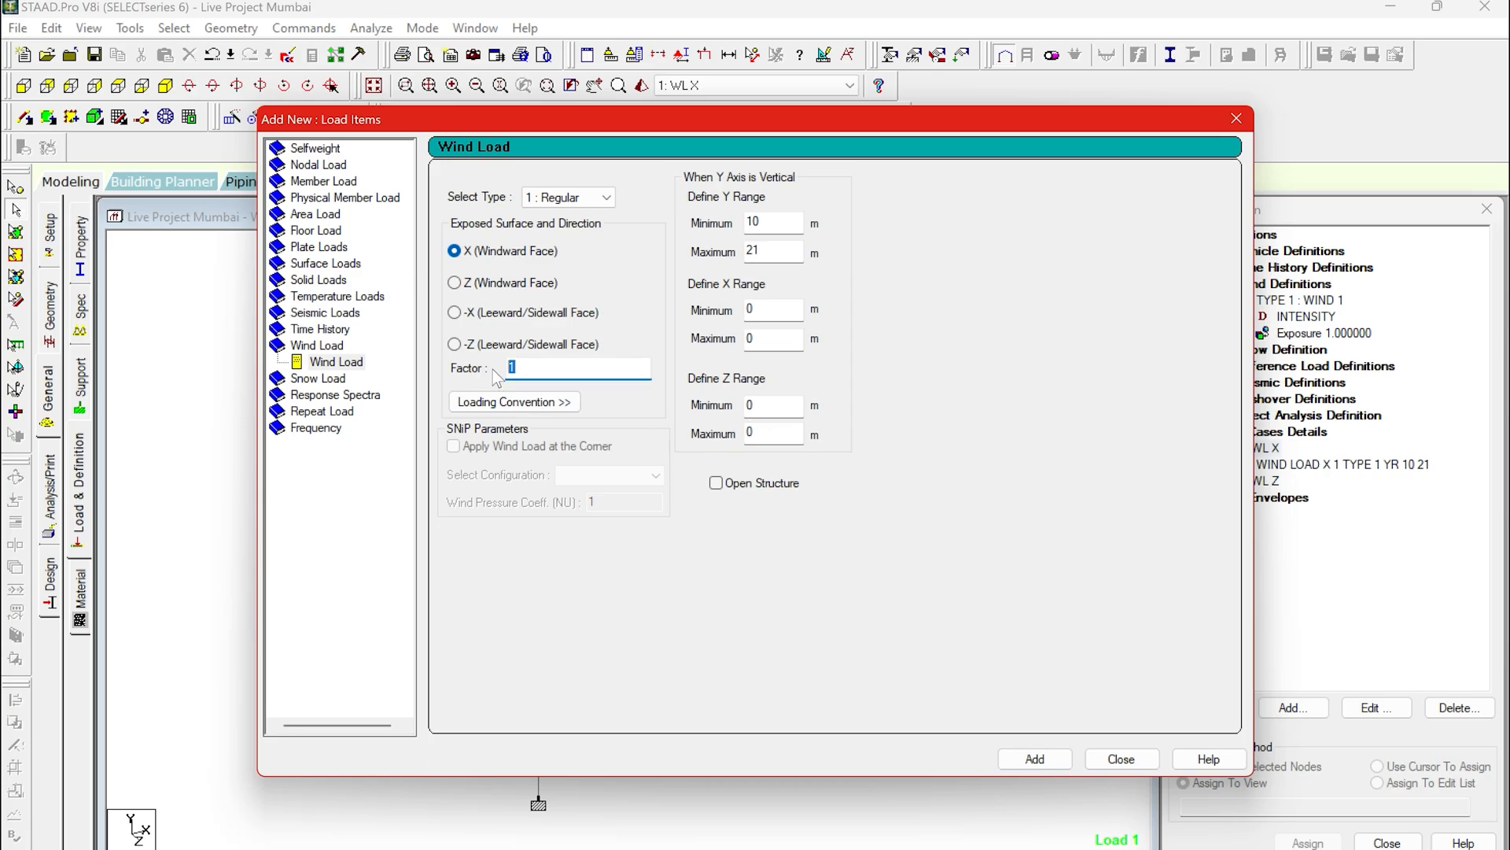
{"action": "type", "text": "-1"}
{"action": "left_click", "coordinate": [1035, 758]}
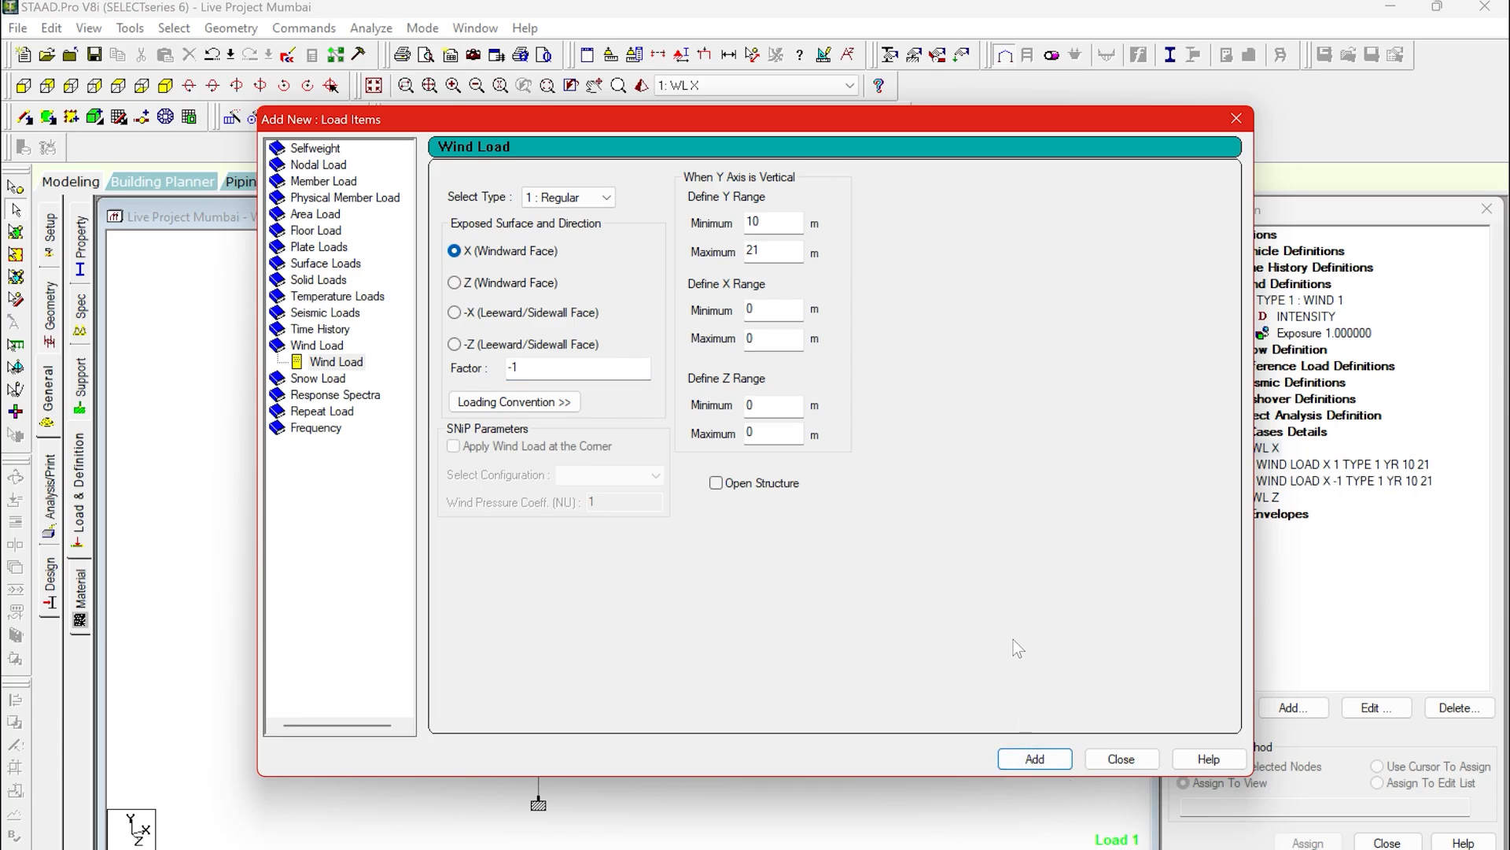
{"action": "left_click", "coordinate": [1104, 760]}
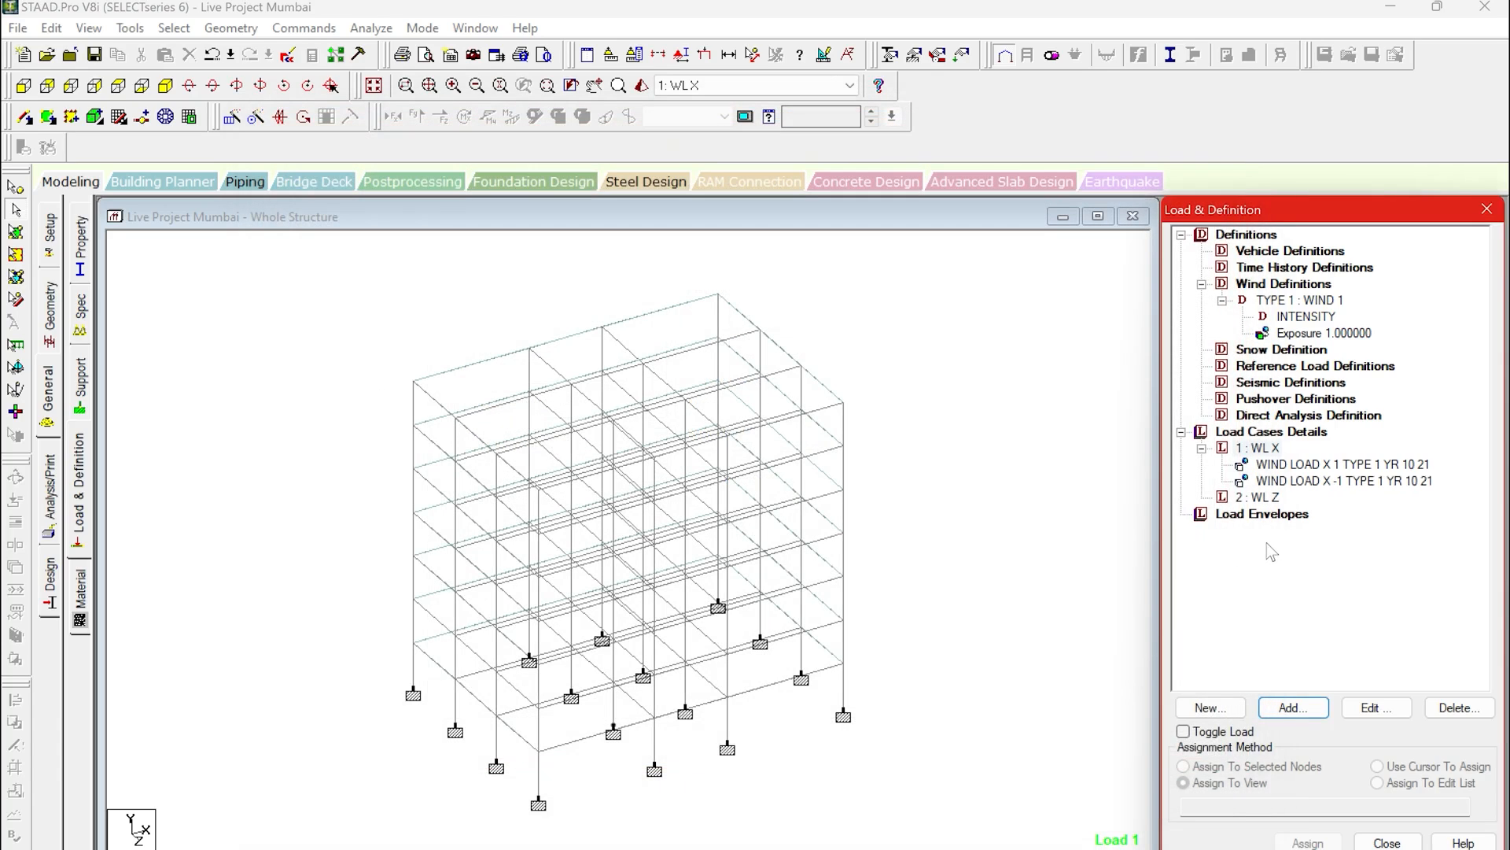
Add a type 1 wind load on the Z windward face to WL Z, with factor 1 and Y range 10 to 21 m.
{"action": "left_click", "coordinate": [1259, 497]}
{"action": "left_click", "coordinate": [1292, 707]}
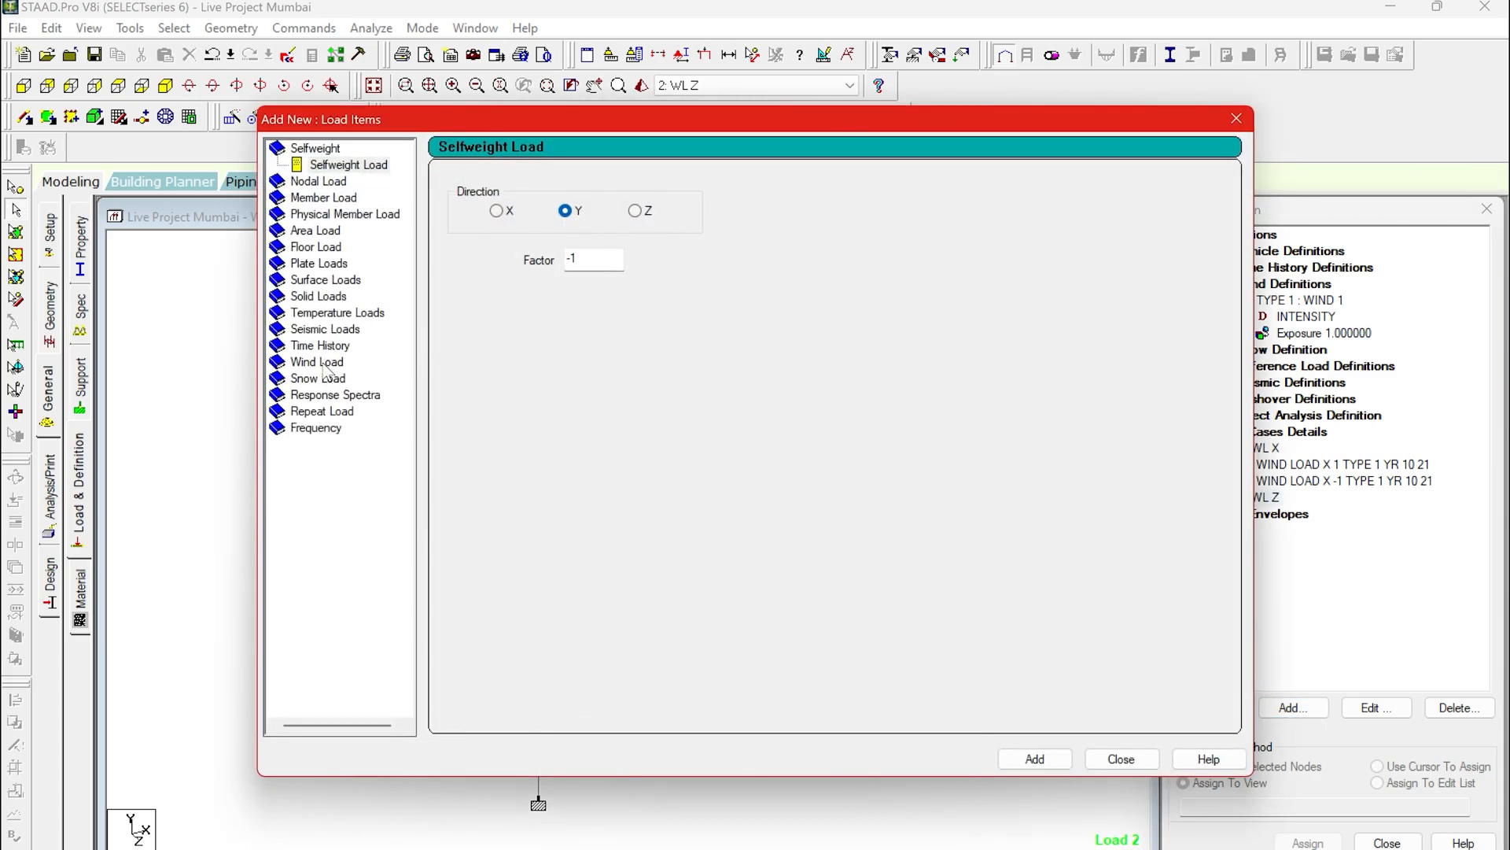
{"action": "left_click", "coordinate": [328, 364]}
{"action": "left_click", "coordinate": [529, 286]}
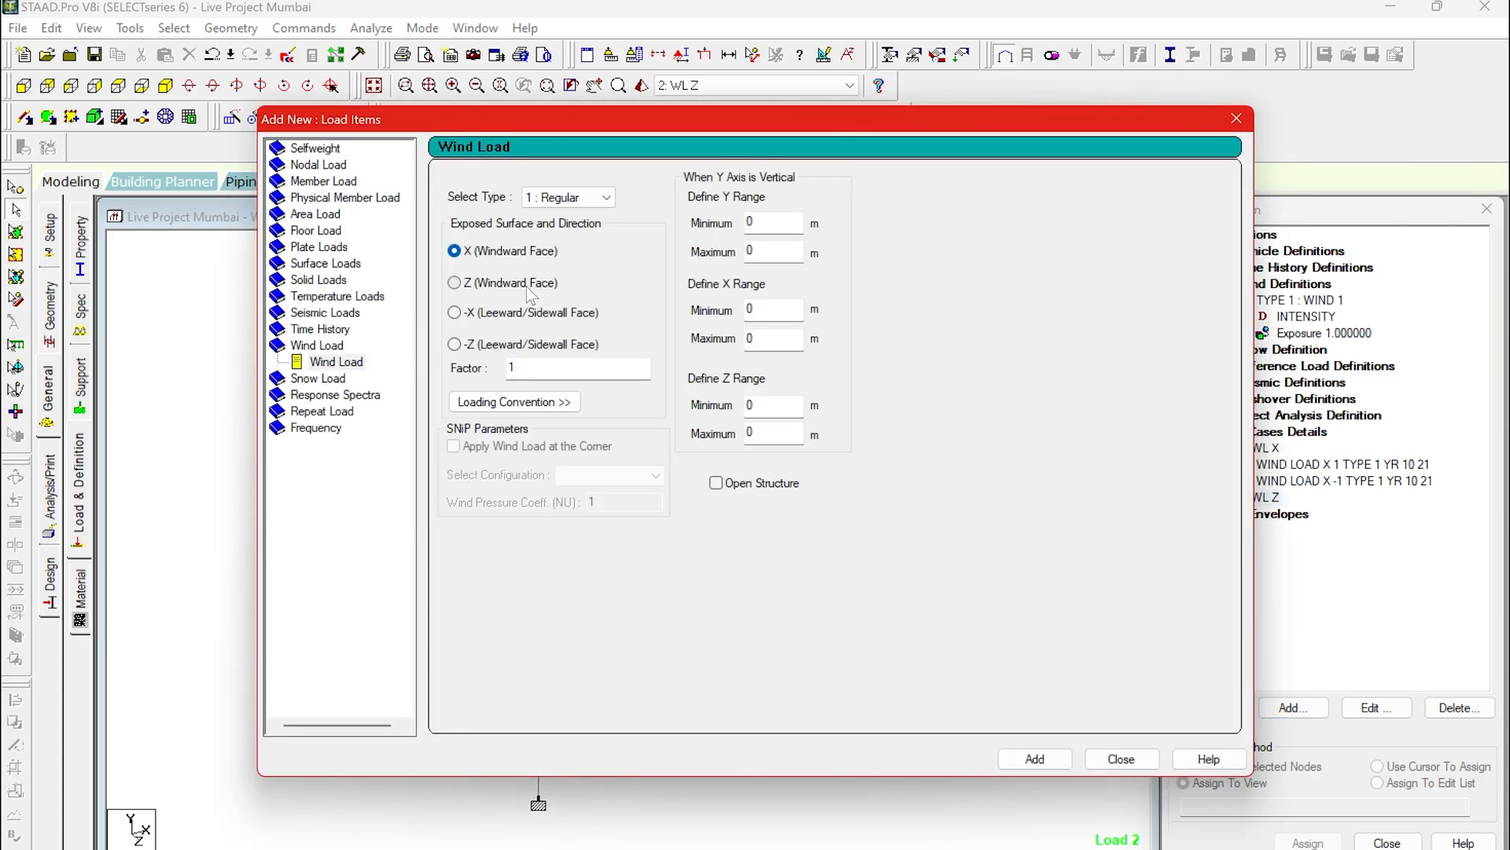
{"action": "double_click", "coordinate": [751, 224]}
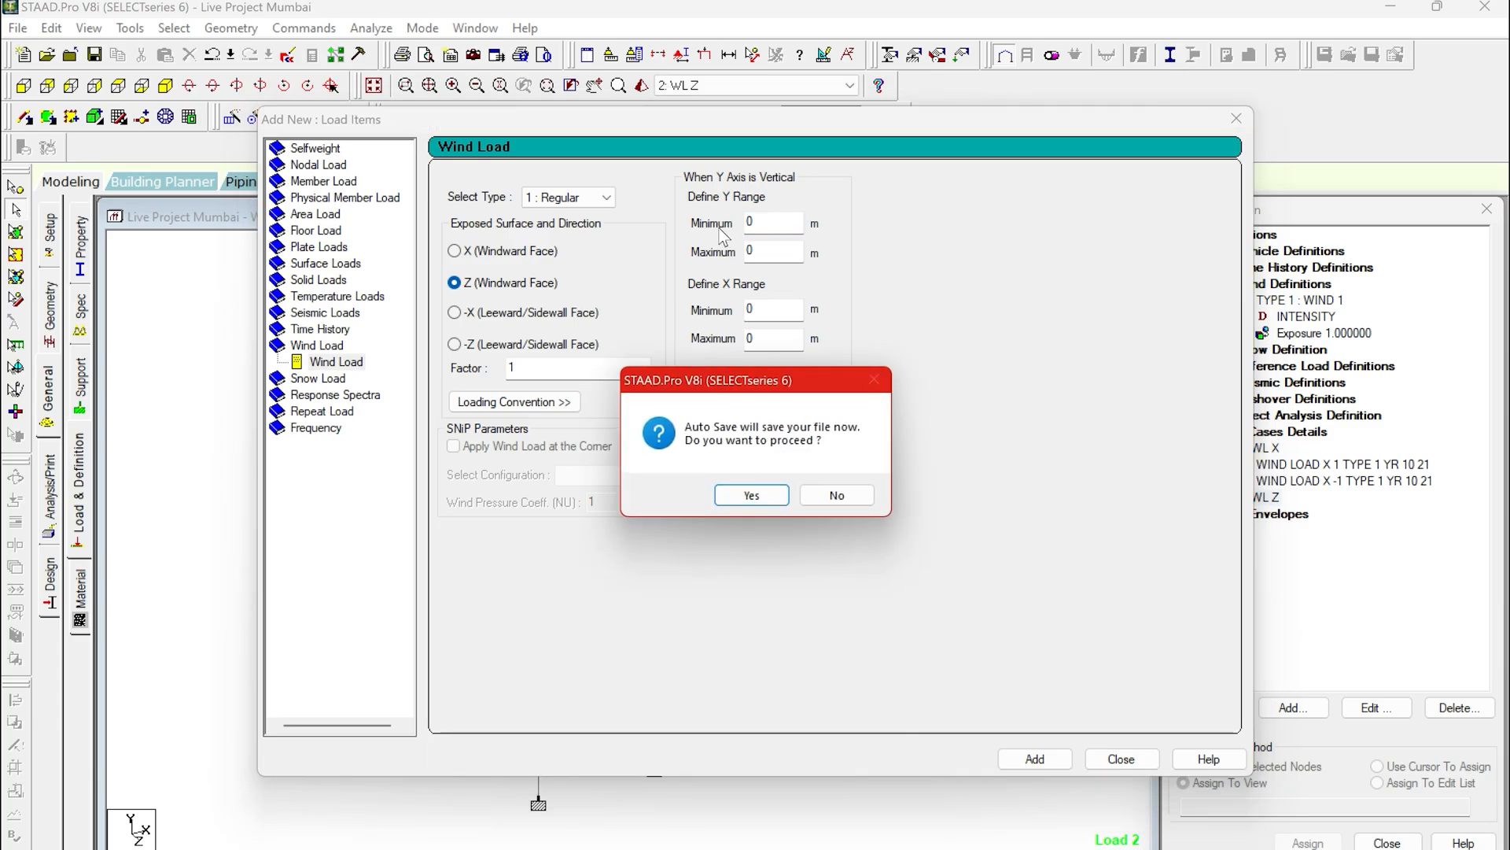
{"action": "left_click", "coordinate": [751, 495]}
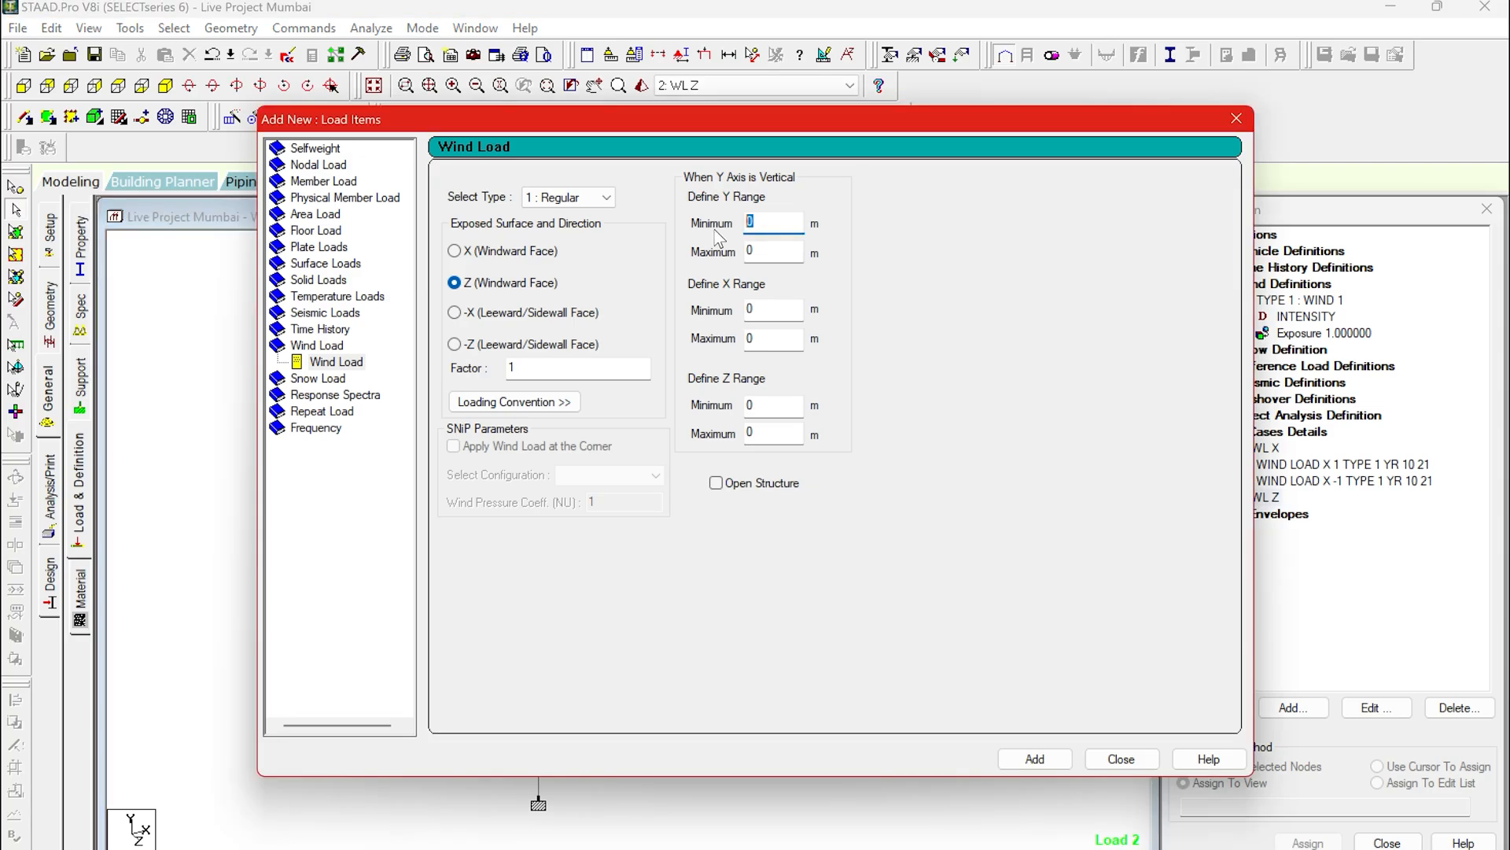
{"action": "type", "text": "10"}
{"action": "key", "text": "Tab"}
{"action": "type", "text": "21"}
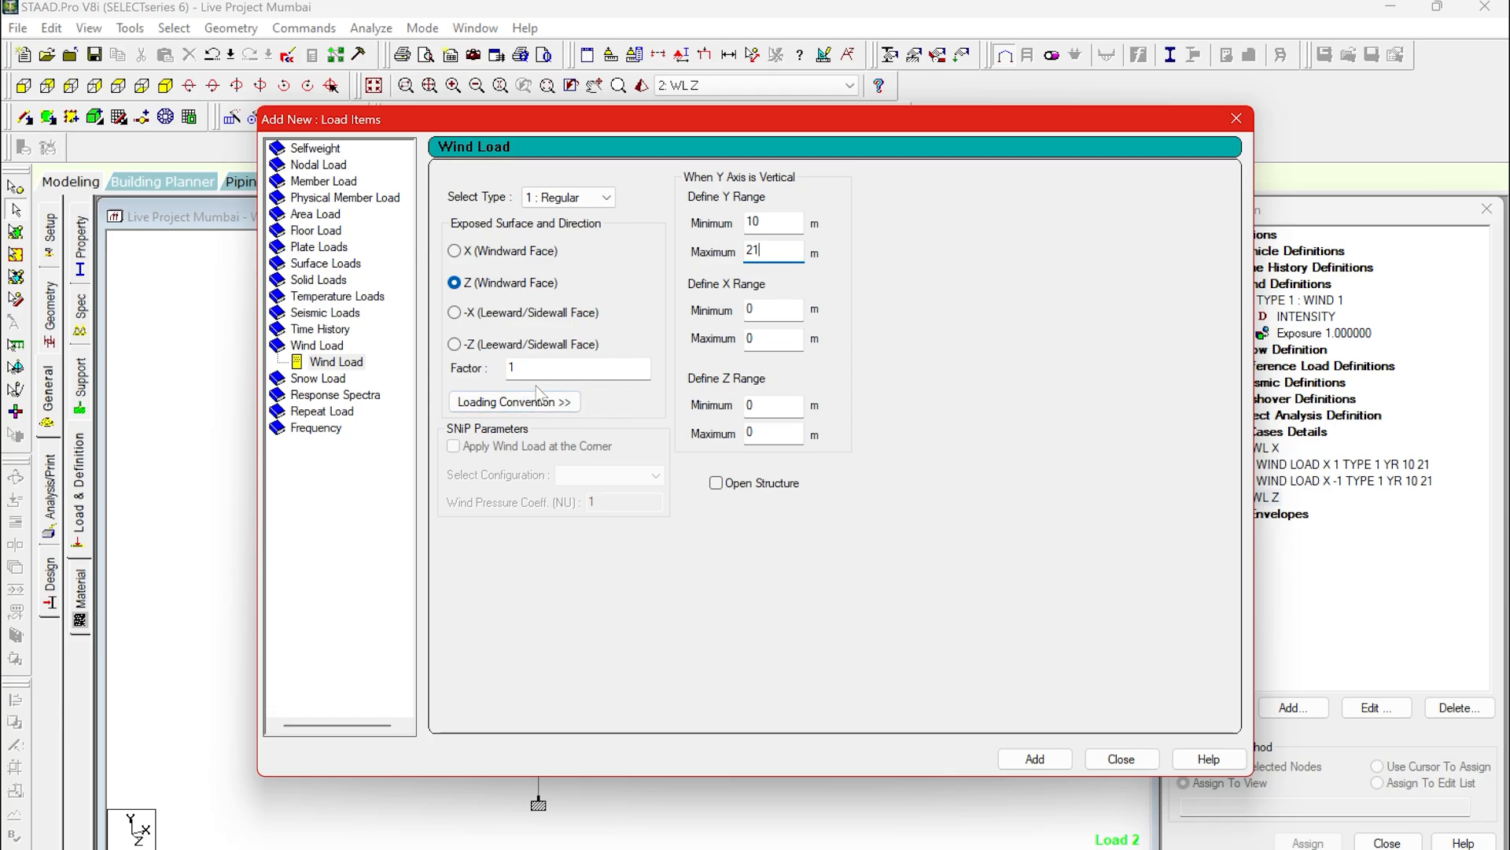
{"action": "left_click", "coordinate": [1032, 760]}
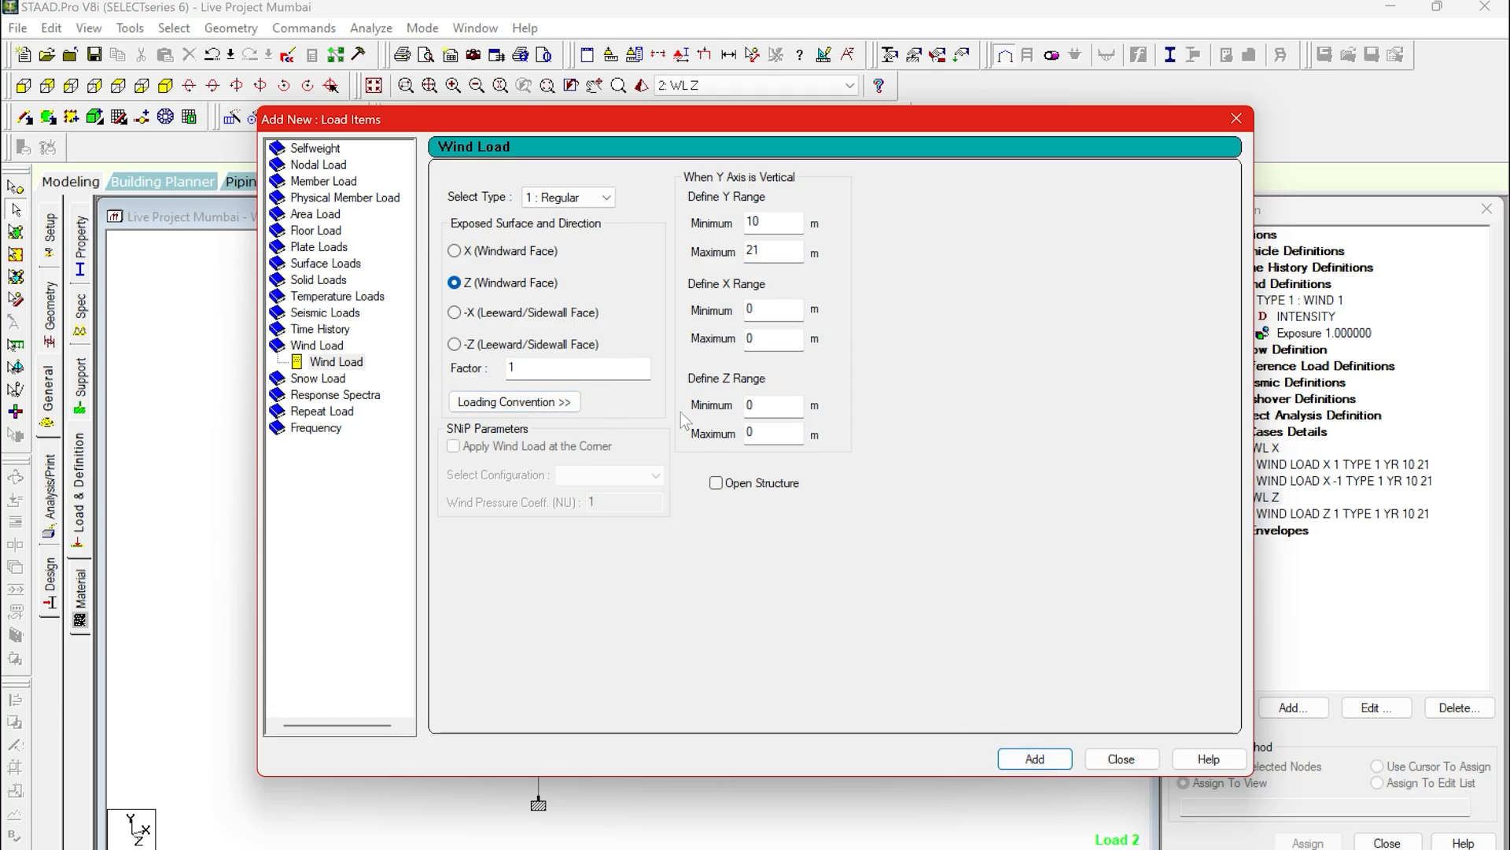
Add a second Z windward wind load with factor -1 and the same Y range to WL Z, and review the wind loads on the model.
{"action": "double_click", "coordinate": [514, 368]}
{"action": "type", "text": "-"}
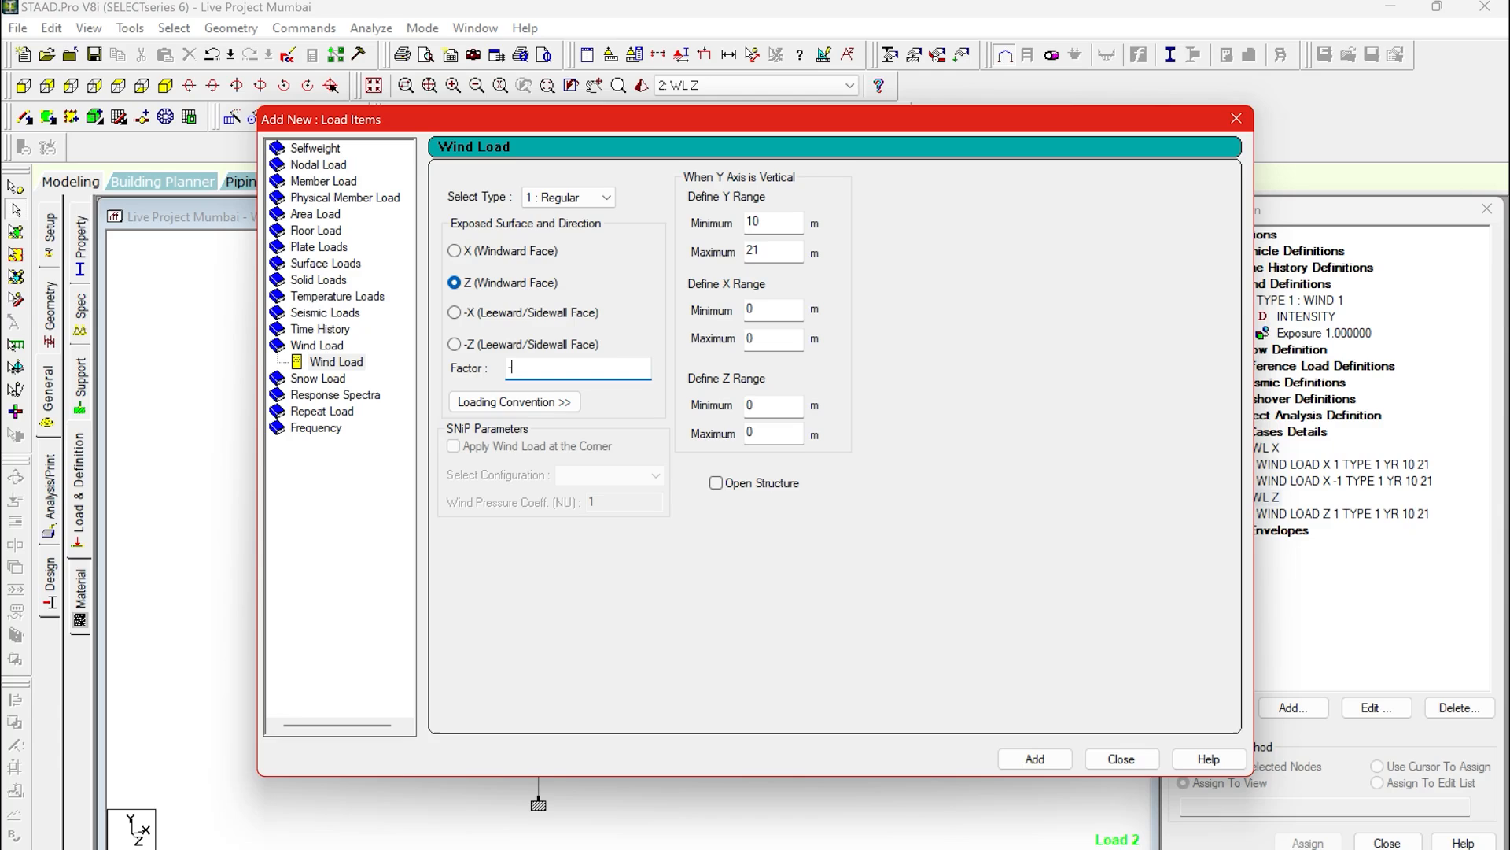
{"action": "type", "text": "1"}
{"action": "left_click", "coordinate": [1036, 759]}
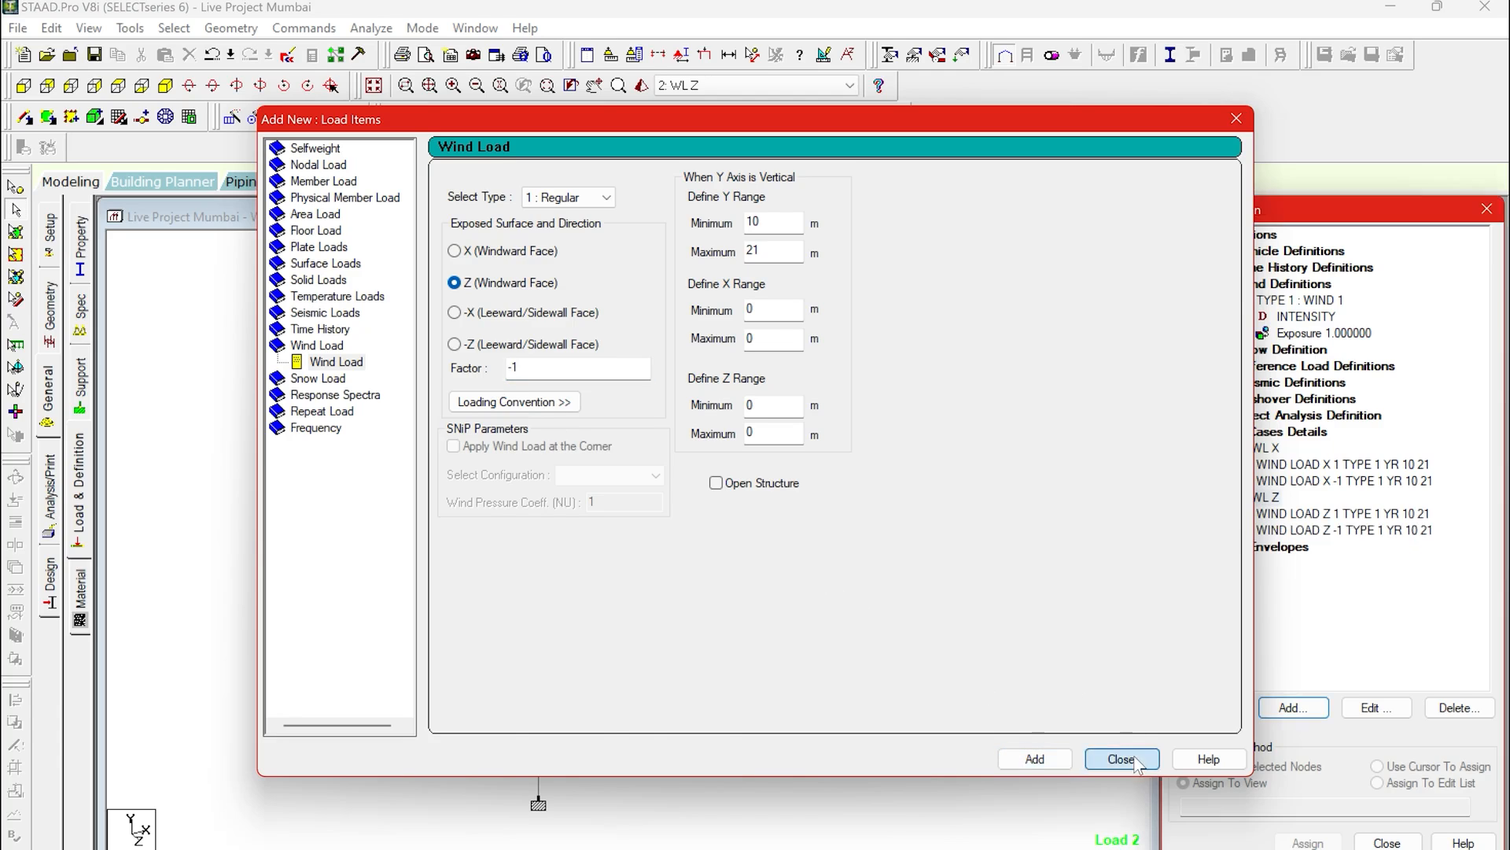
{"action": "left_click", "coordinate": [1137, 763]}
{"action": "left_click", "coordinate": [1286, 529]}
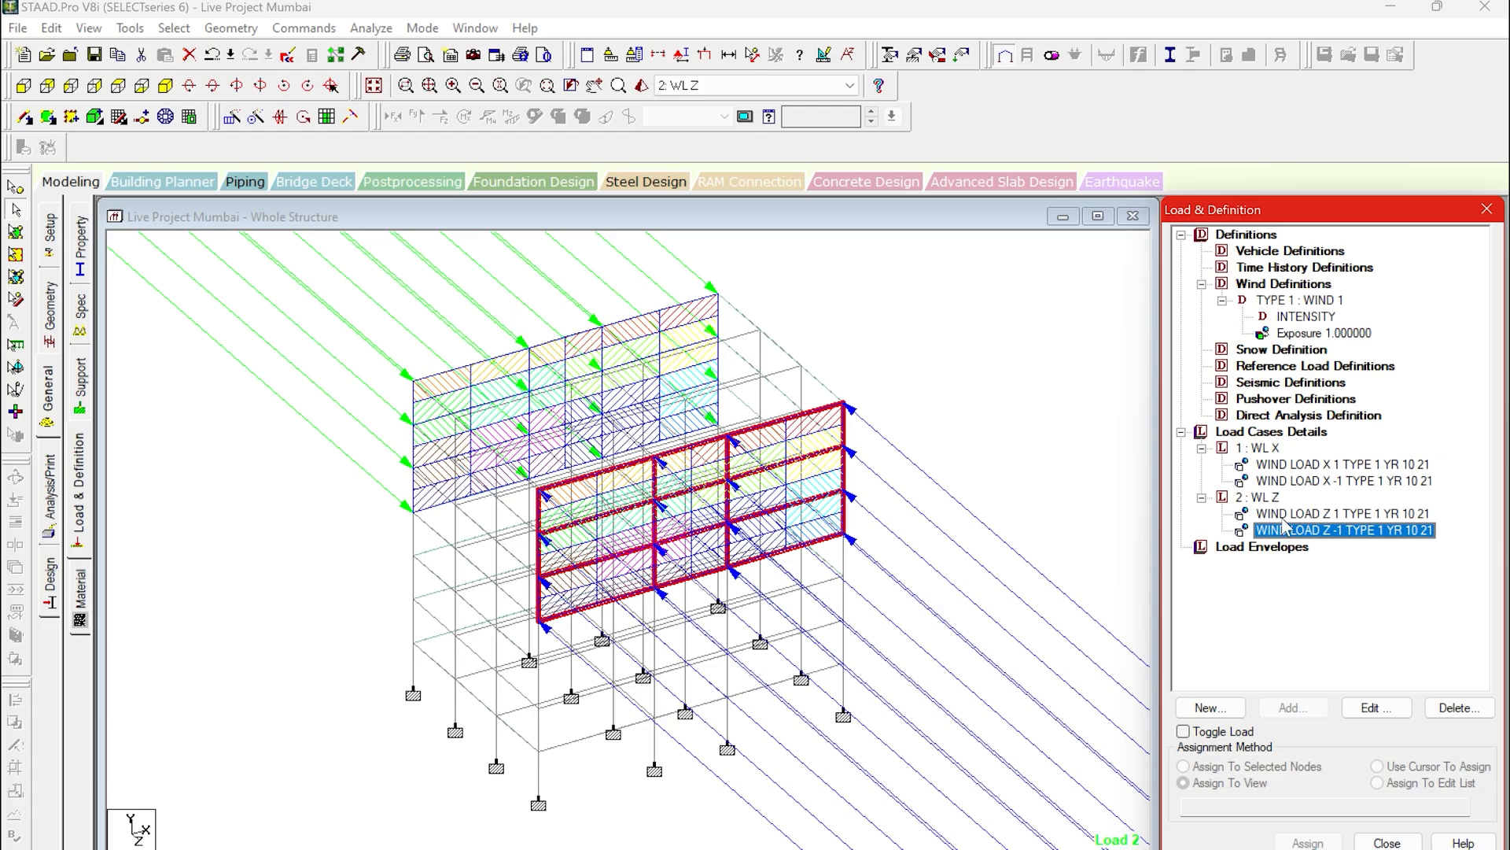
{"action": "left_click", "coordinate": [1286, 513]}
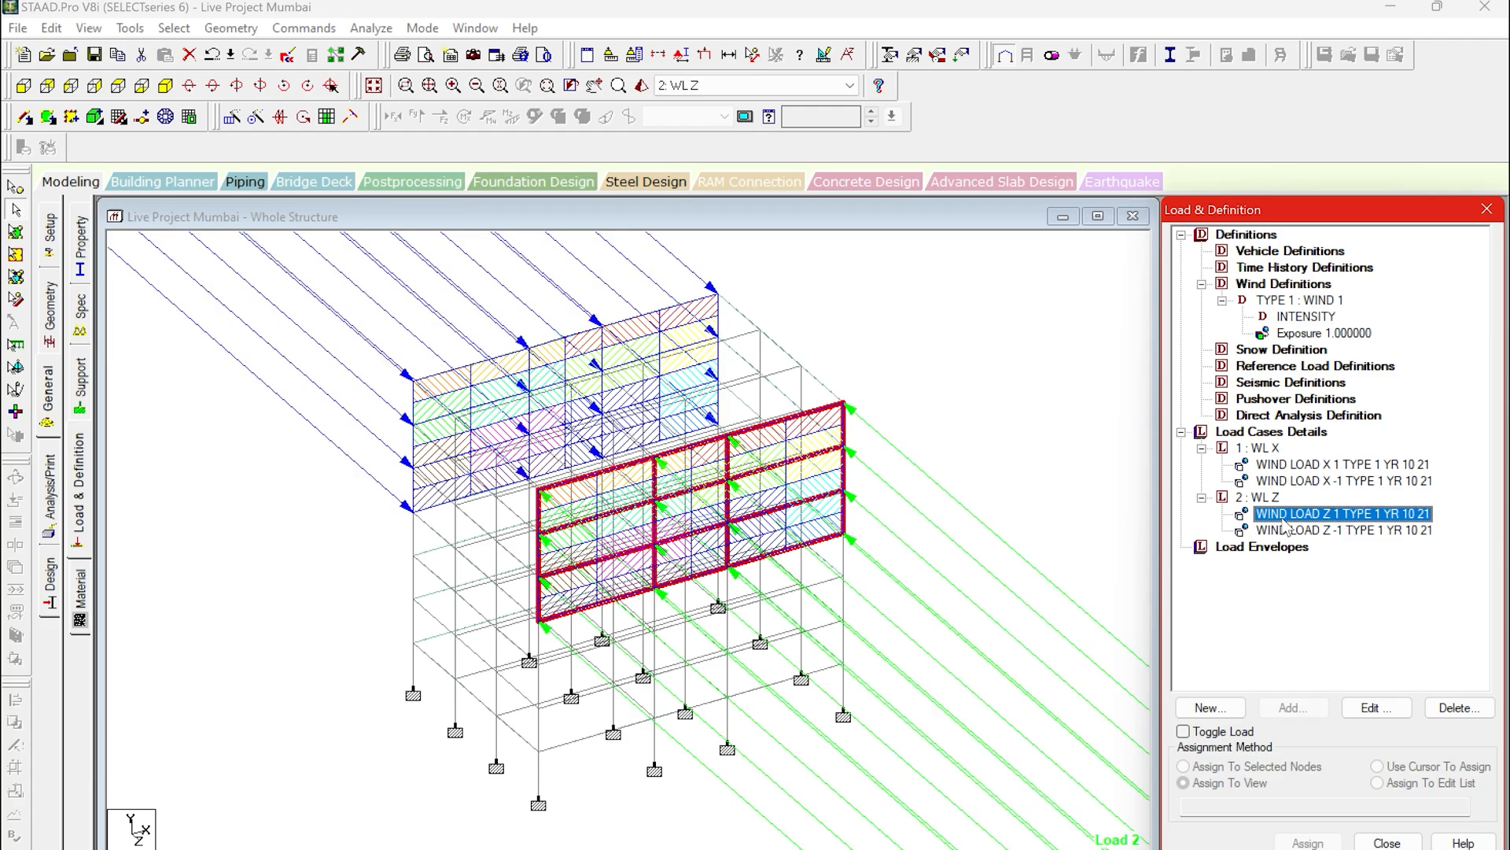
{"action": "left_click", "coordinate": [1291, 481]}
{"action": "left_click", "coordinate": [1291, 464]}
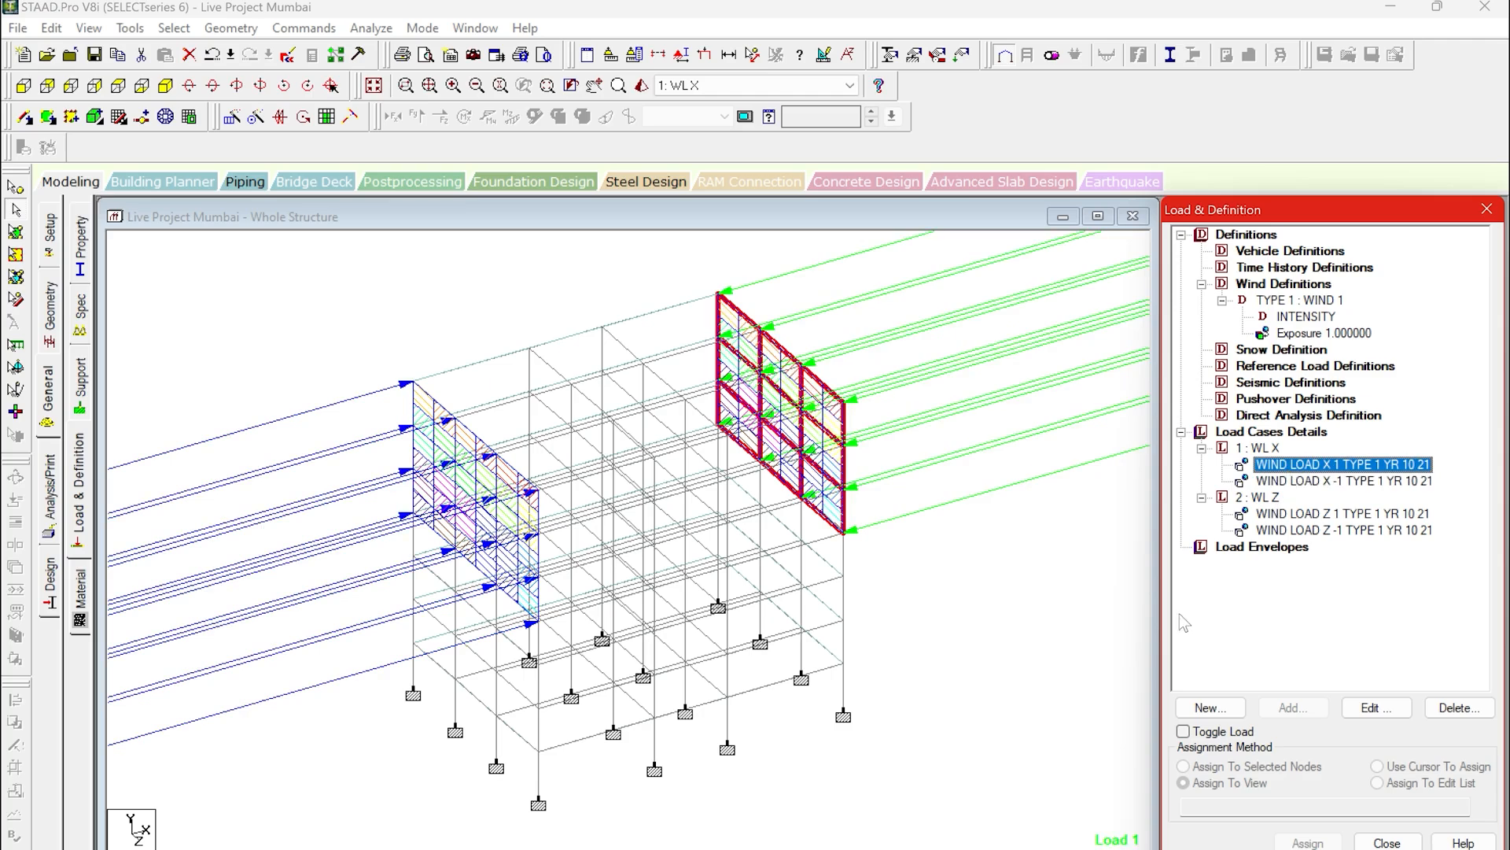
Add primary load case 3 with loading type Dead and the title DL.
{"action": "left_click", "coordinate": [1272, 433]}
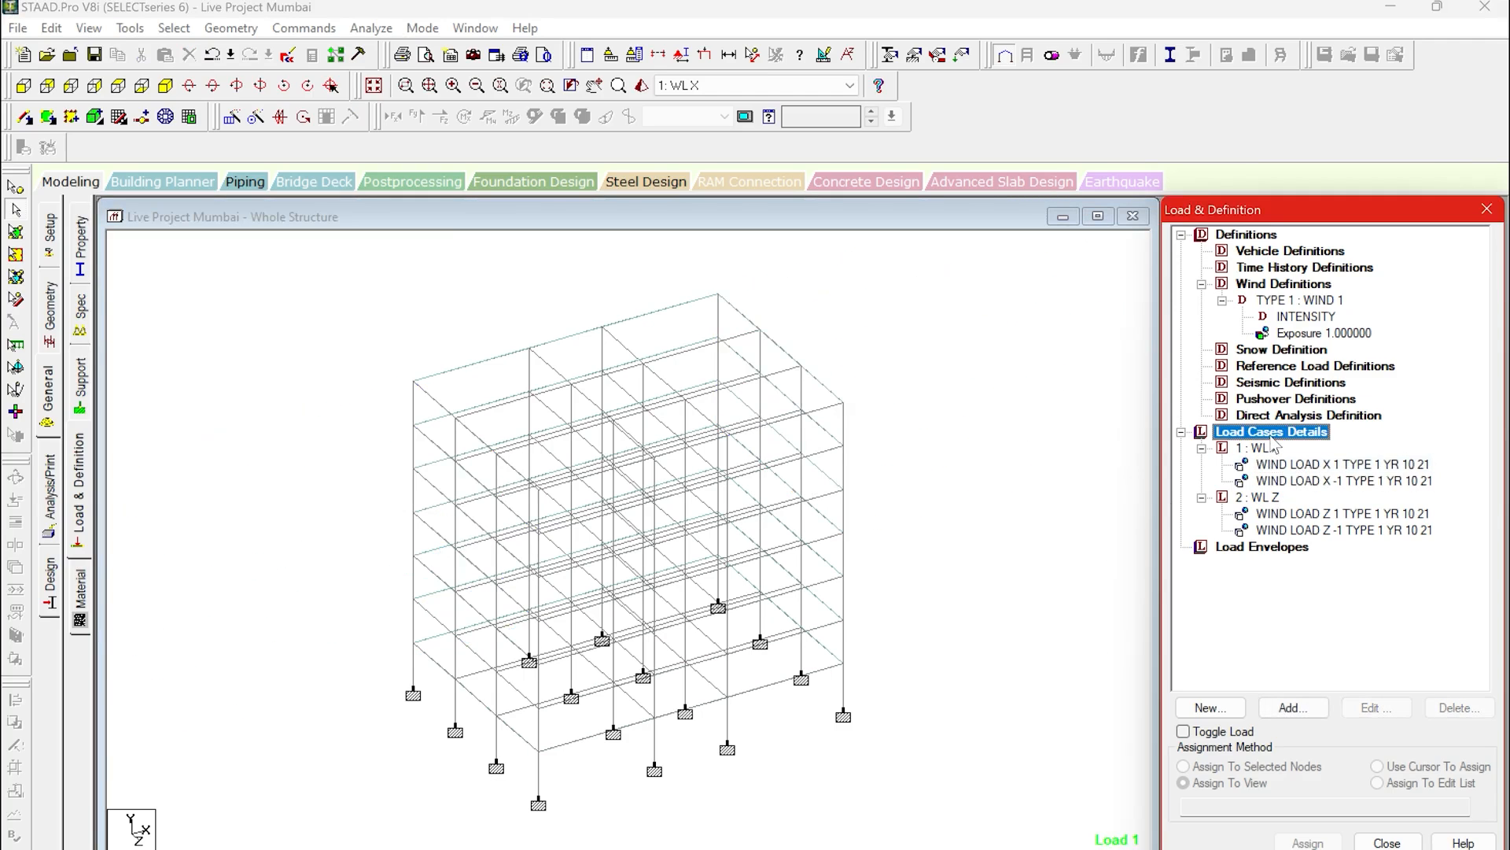
{"action": "left_click", "coordinate": [1294, 707]}
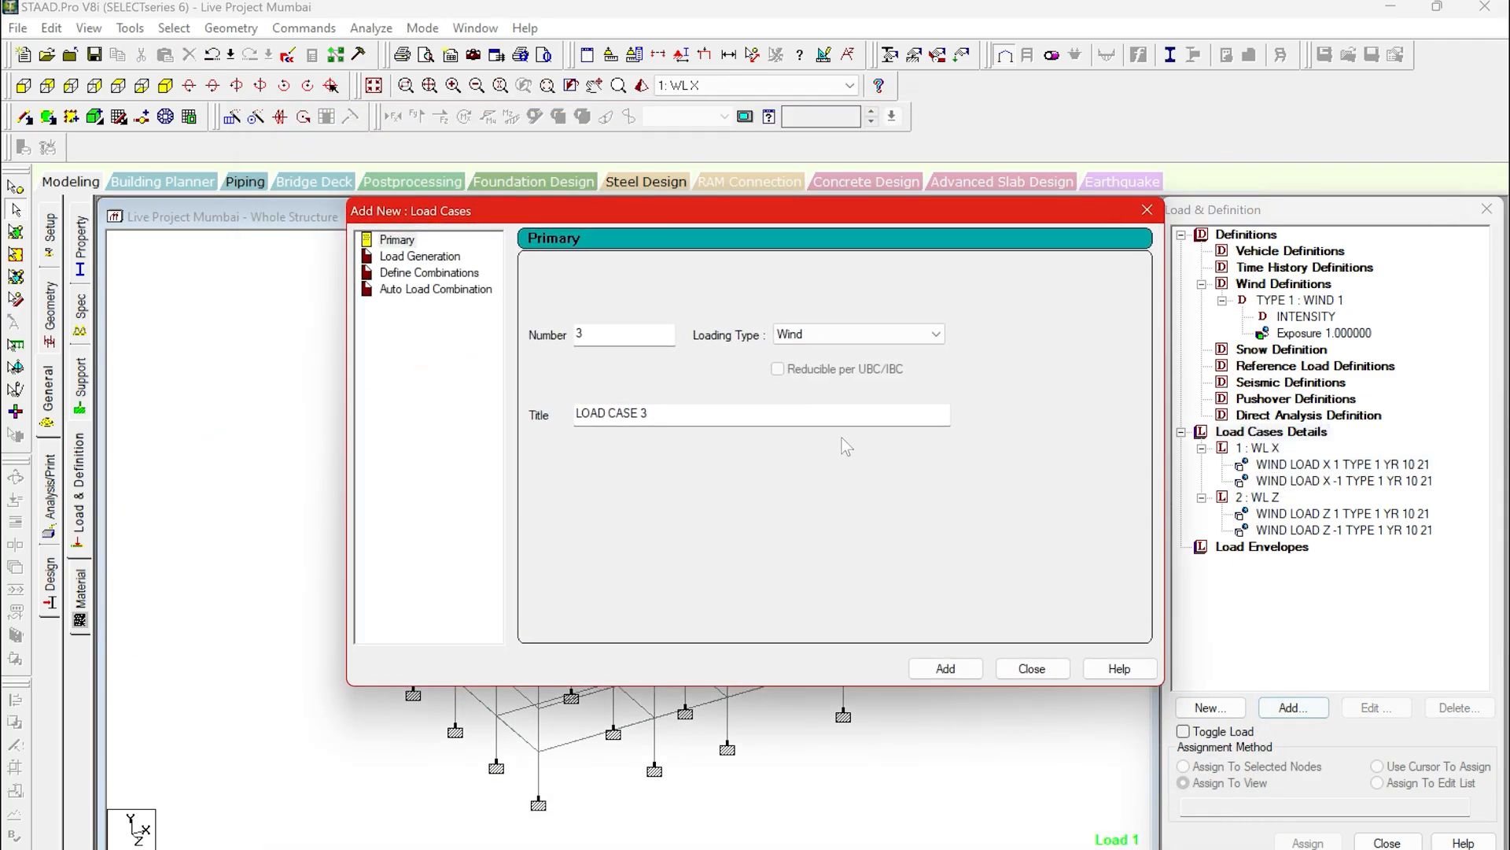
{"action": "left_click", "coordinate": [843, 334]}
{"action": "left_click", "coordinate": [844, 351]}
{"action": "key", "text": "Tab"}
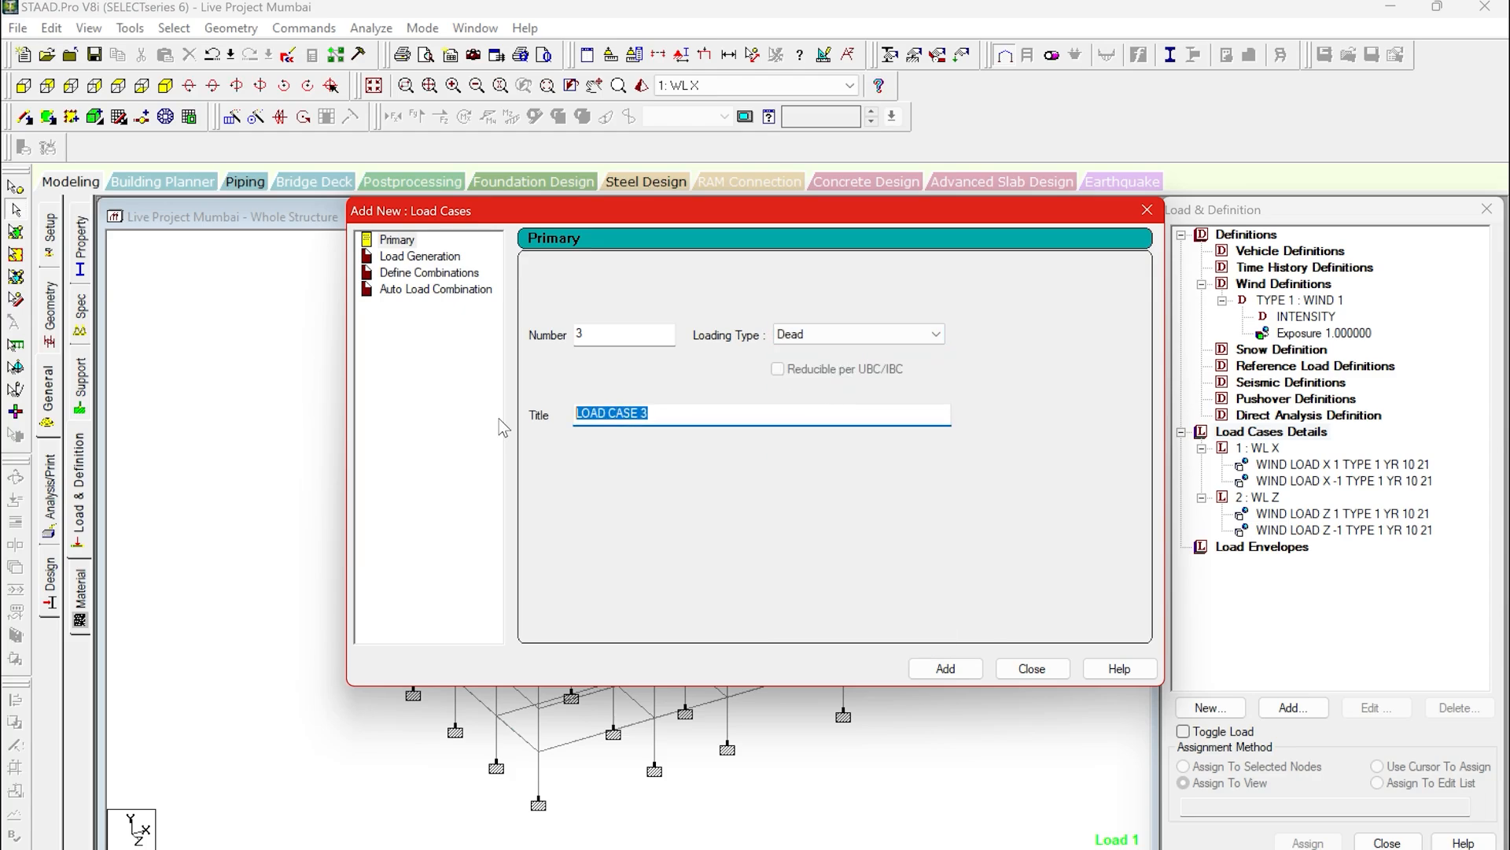
{"action": "type", "text": "DL"}
{"action": "left_click", "coordinate": [941, 668]}
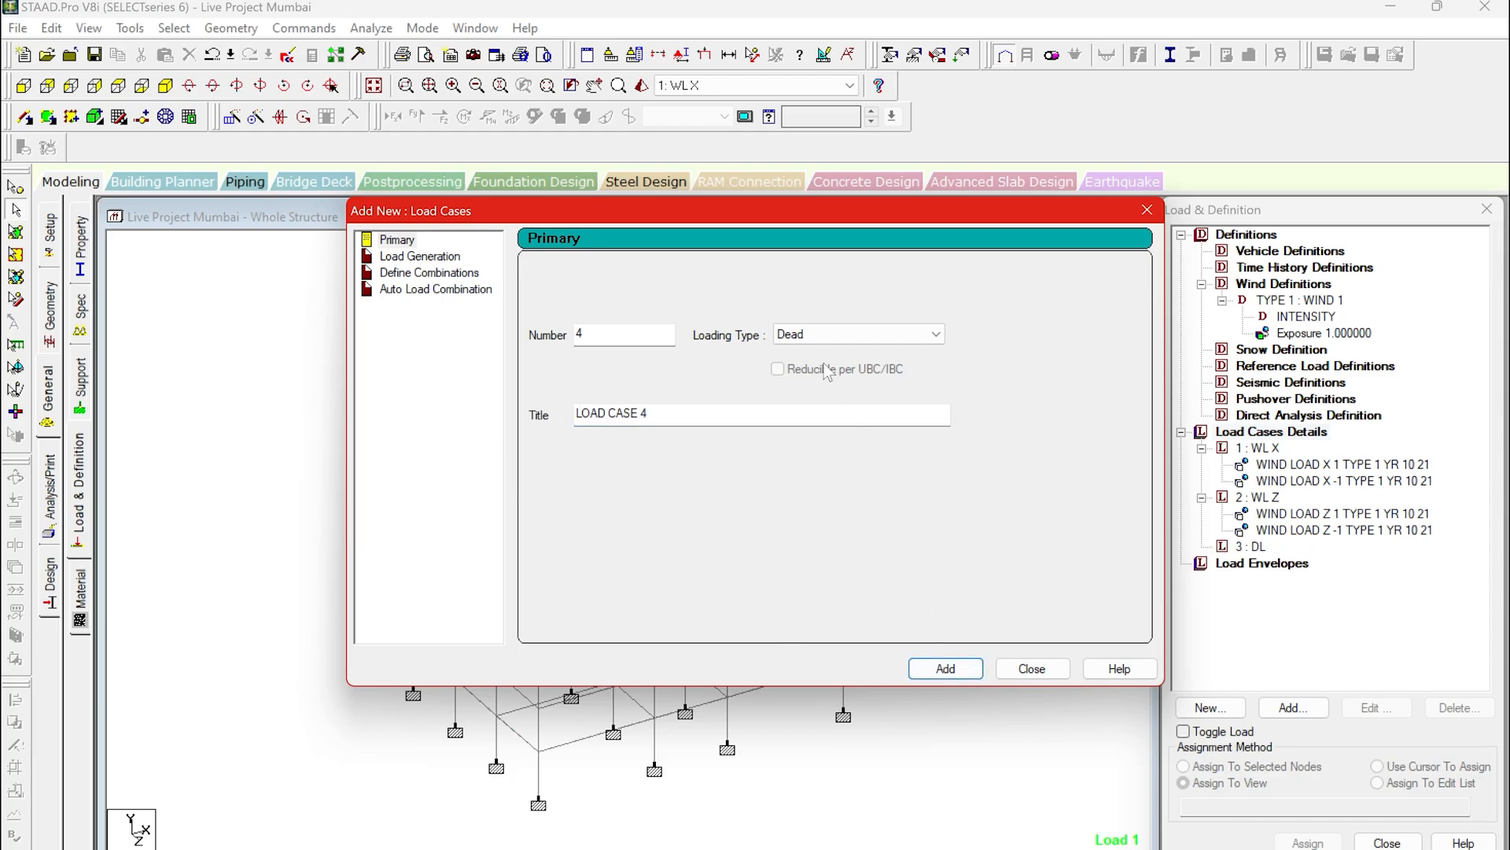
Add primary load case 4 with loading type Live and the title LL, and close the load case dialog.
{"action": "left_click", "coordinate": [822, 336]}
{"action": "scroll", "coordinate": [823, 347], "scroll_direction": "up", "scroll_amount": 3}
{"action": "left_click", "coordinate": [823, 363]}
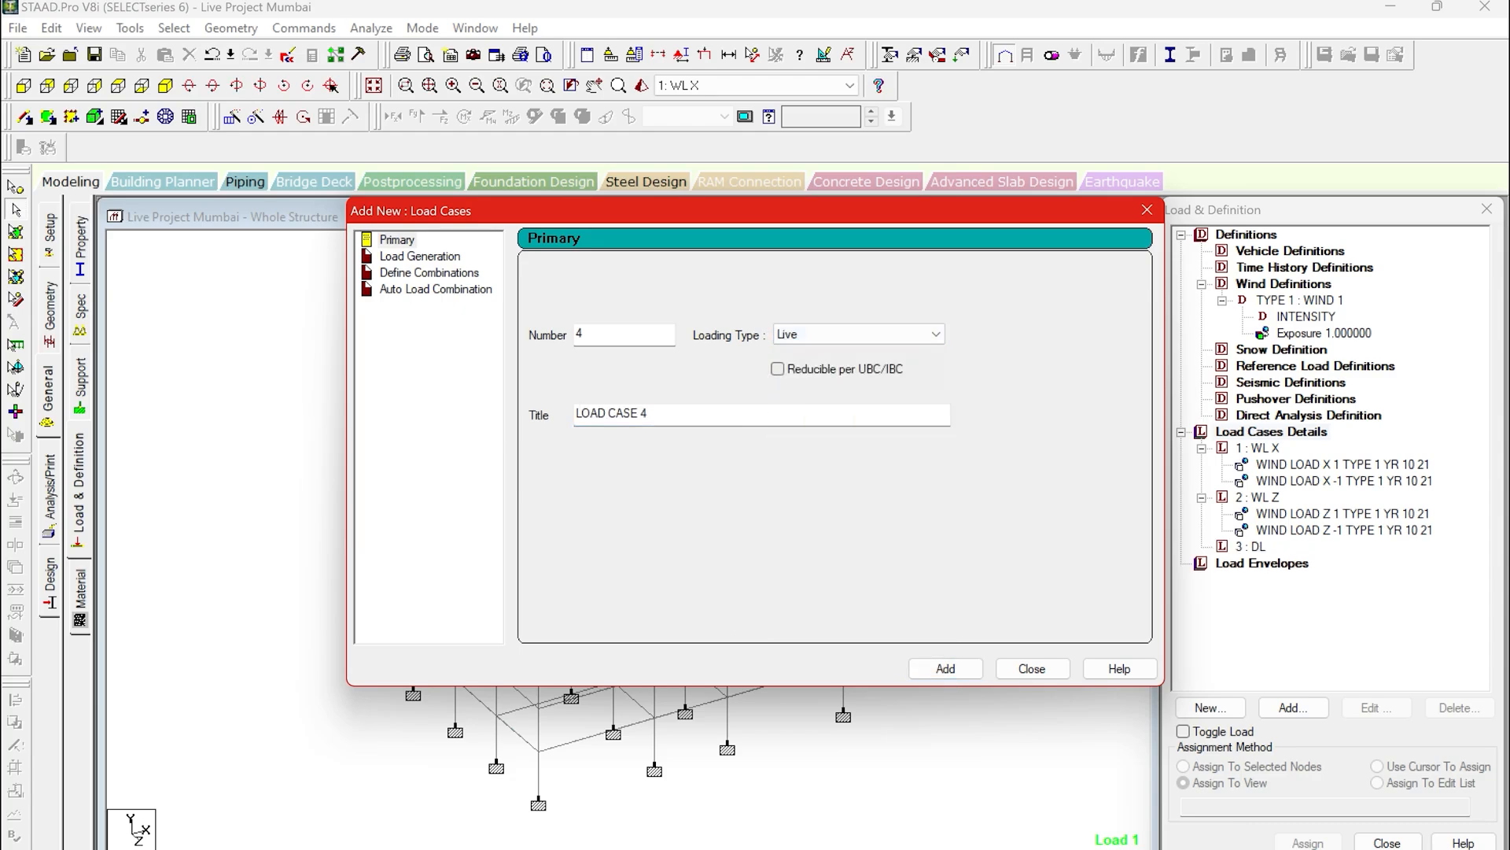
{"action": "key", "text": "Tab"}
{"action": "left_click_drag", "start_coordinate": [598, 413], "coordinate": [503, 444]}
{"action": "type", "text": "LL"}
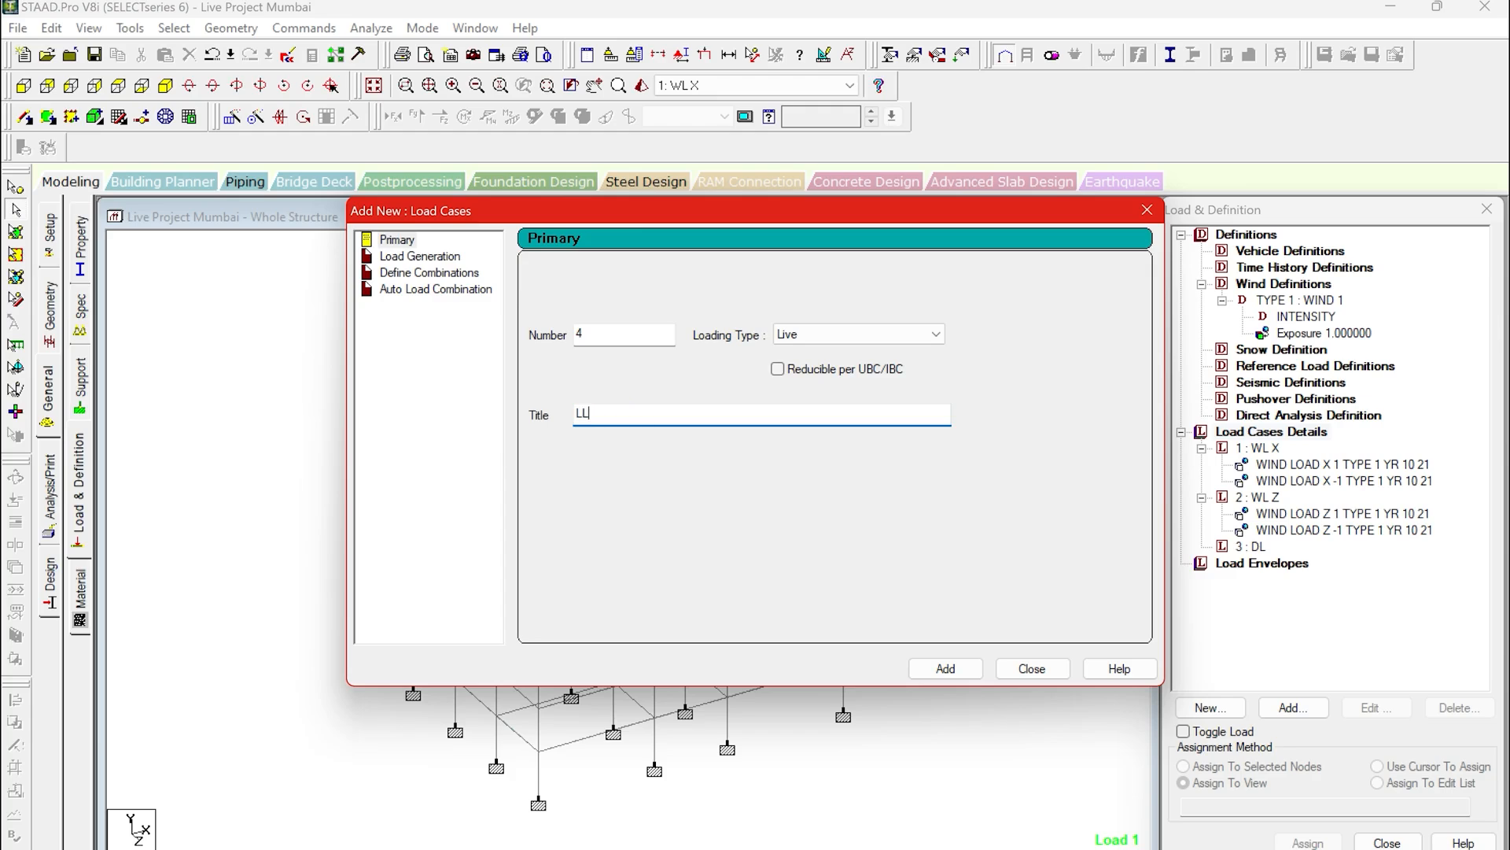
{"action": "left_click", "coordinate": [966, 670]}
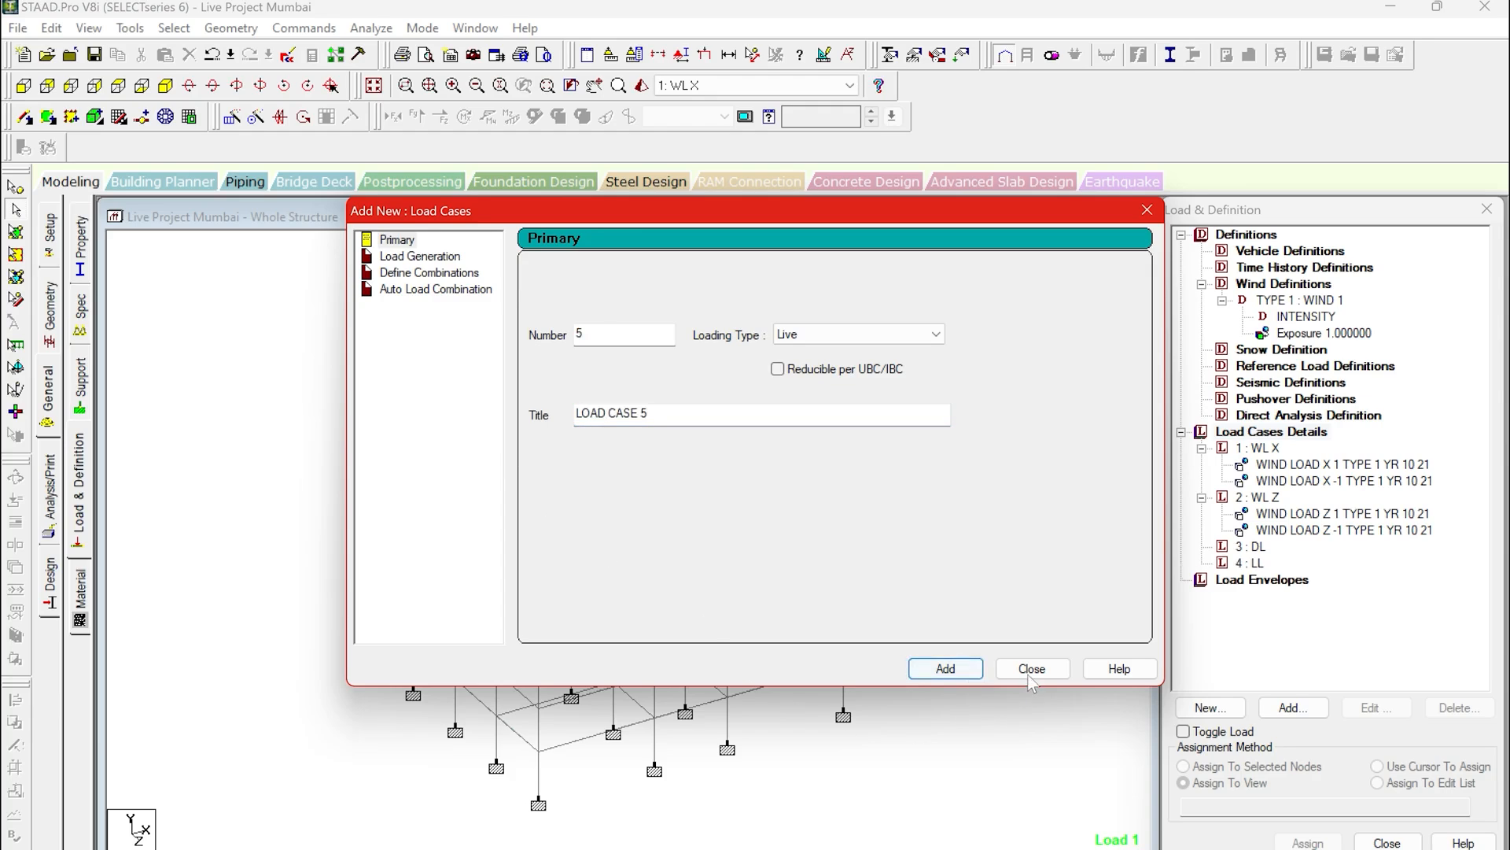
{"action": "left_click", "coordinate": [1025, 675]}
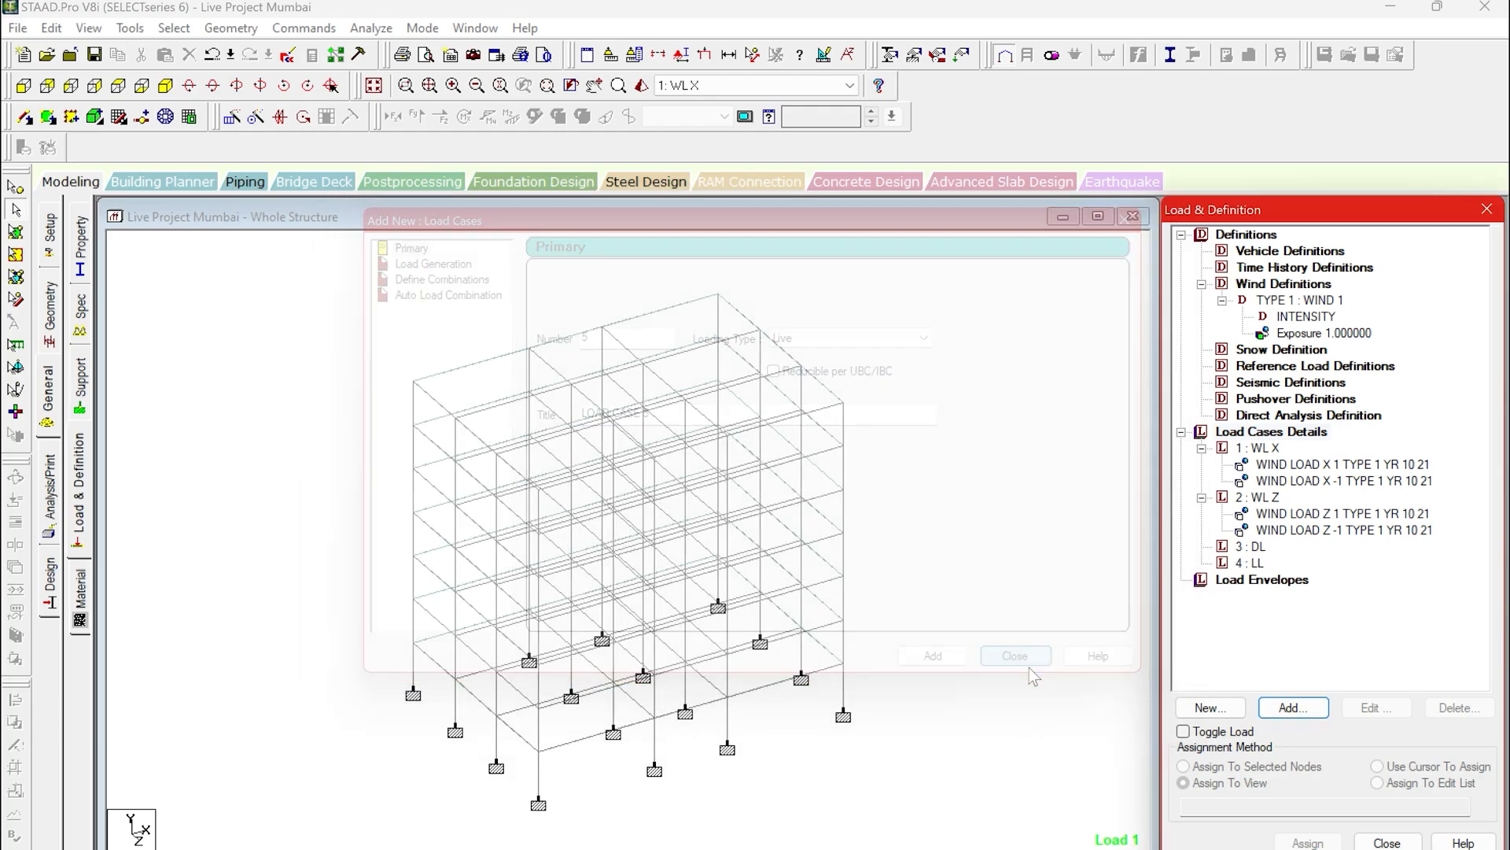
Add a selfweight load in the Y direction with factor -1 to DL and move the load items dialog clear of the load tree.
{"action": "left_click", "coordinate": [1250, 546]}
{"action": "left_click", "coordinate": [1299, 708]}
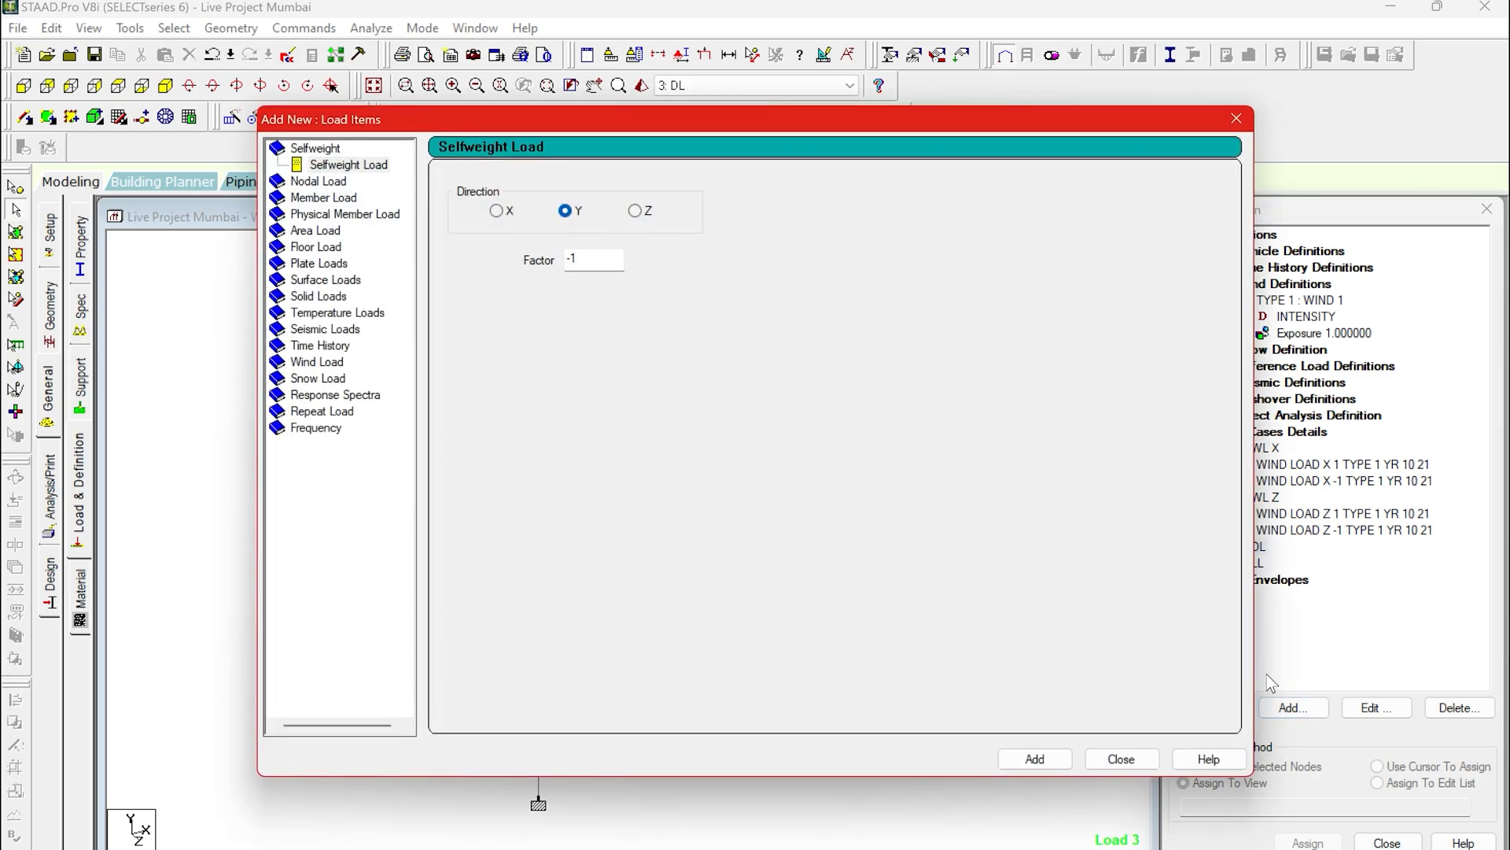
{"action": "left_click", "coordinate": [1032, 758]}
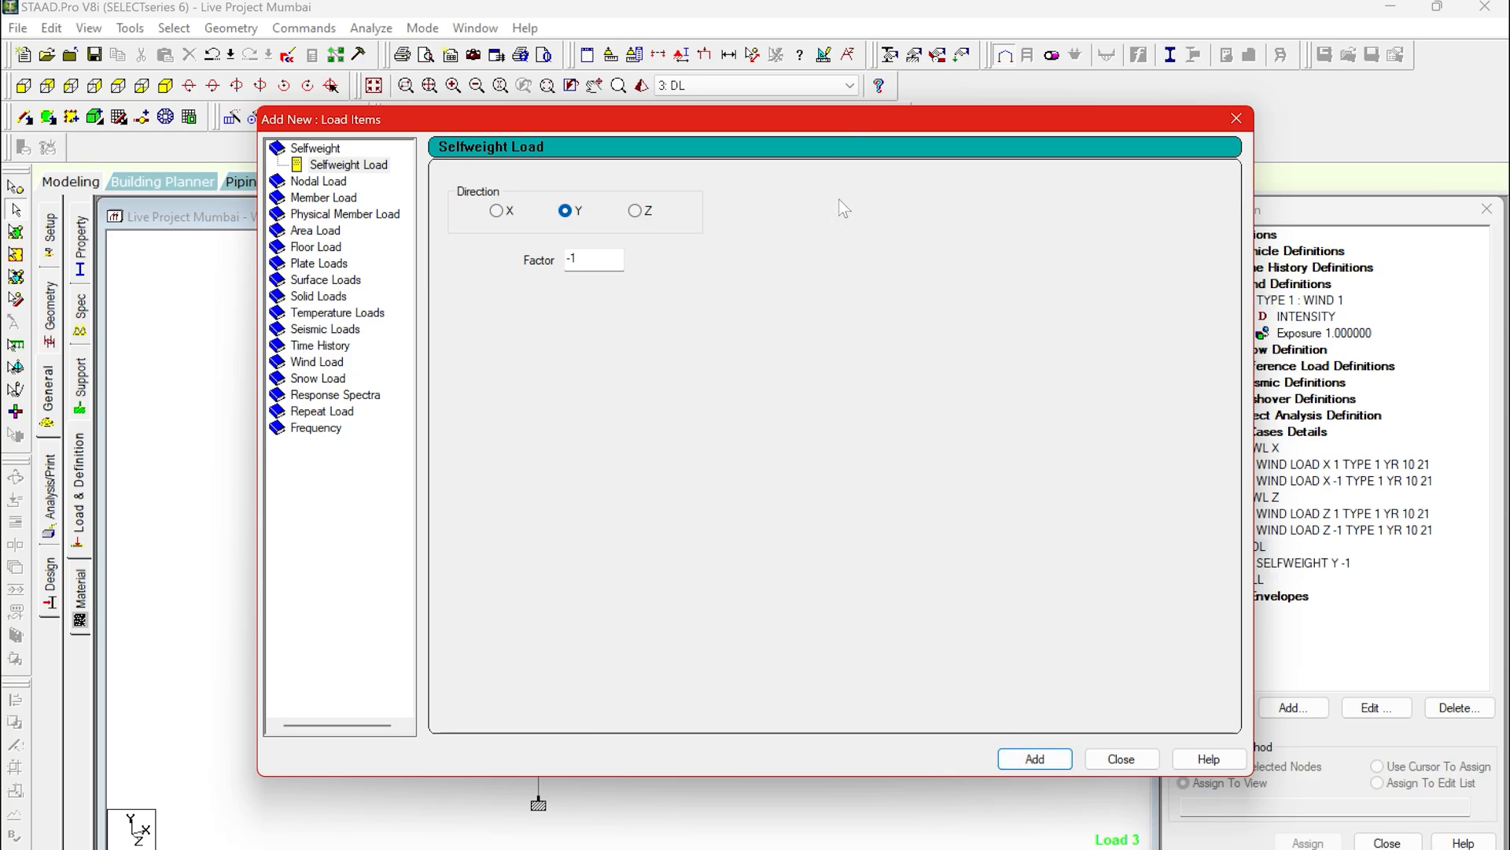
{"action": "left_click_drag", "start_coordinate": [844, 122], "coordinate": [648, 118]}
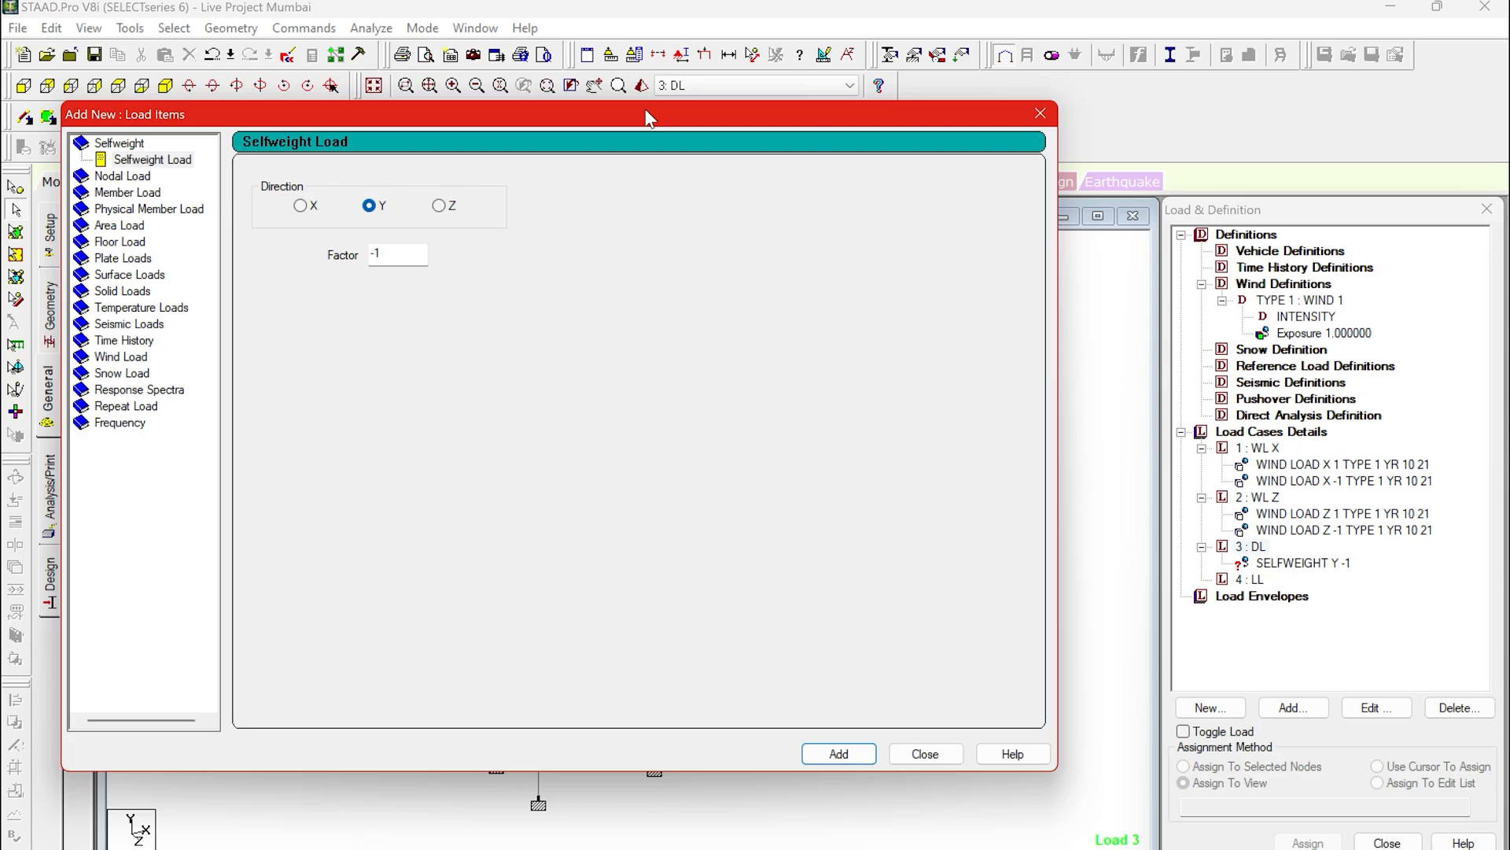
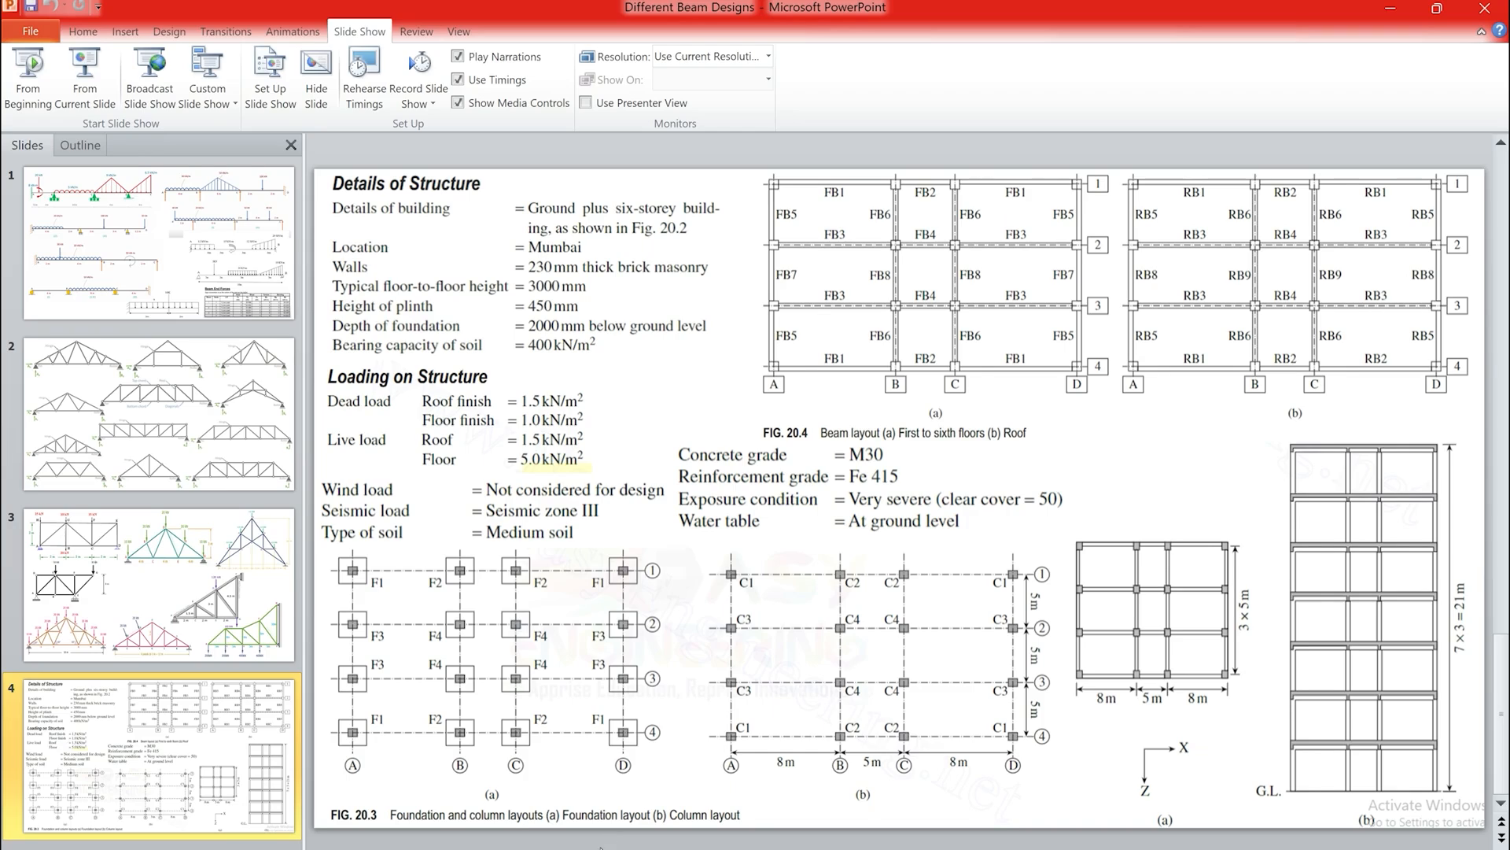
Consult the loading details in the PowerPoint slide and add to DL a Global Y floor load of -1.5 kN/m2 with Y range 21 to 21 m.
{"action": "left_click", "coordinate": [1397, 4]}
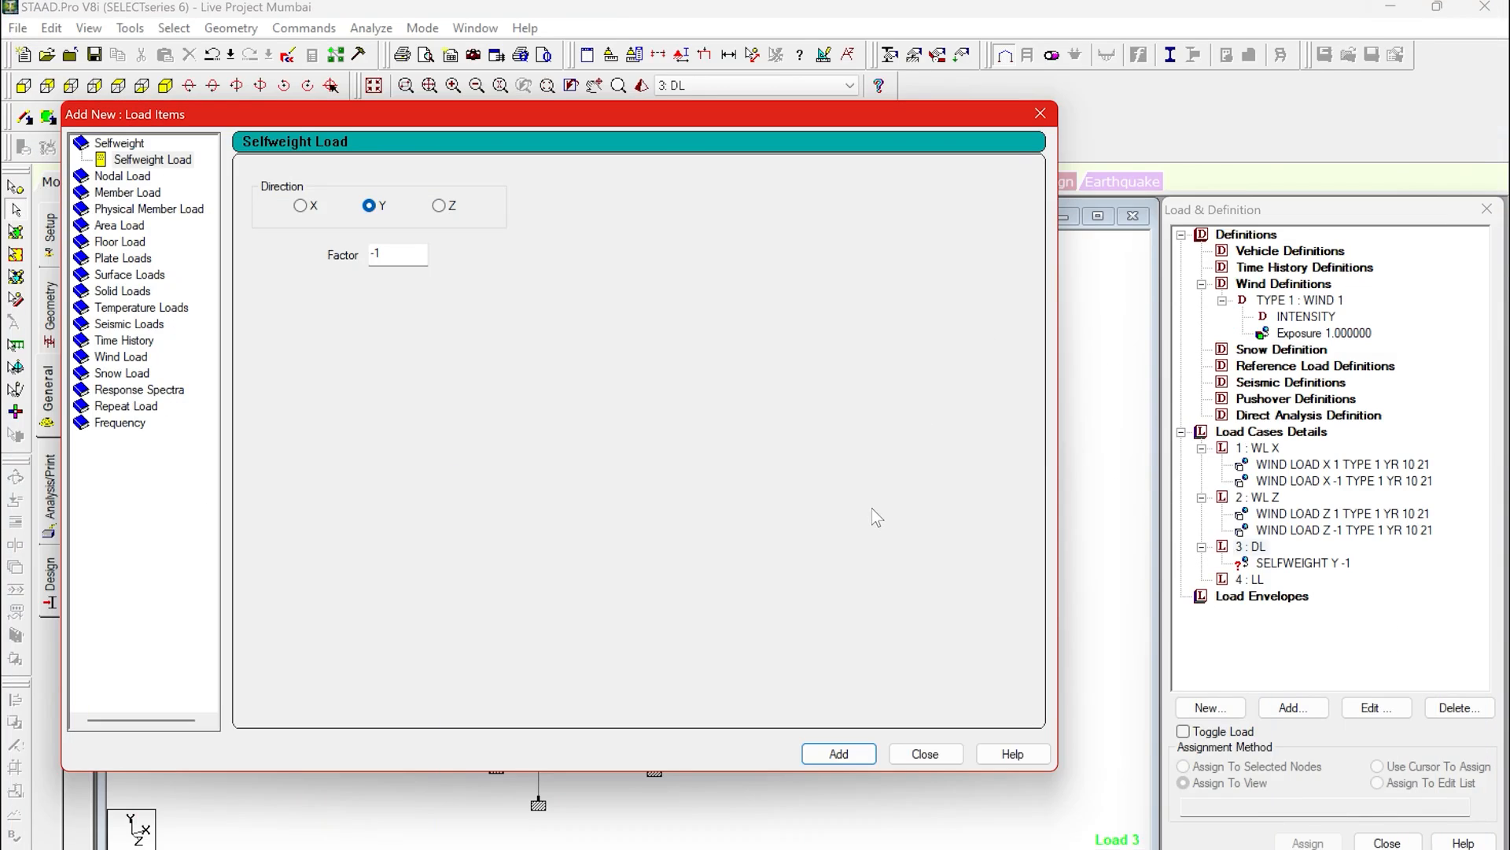
{"action": "left_click", "coordinate": [140, 194]}
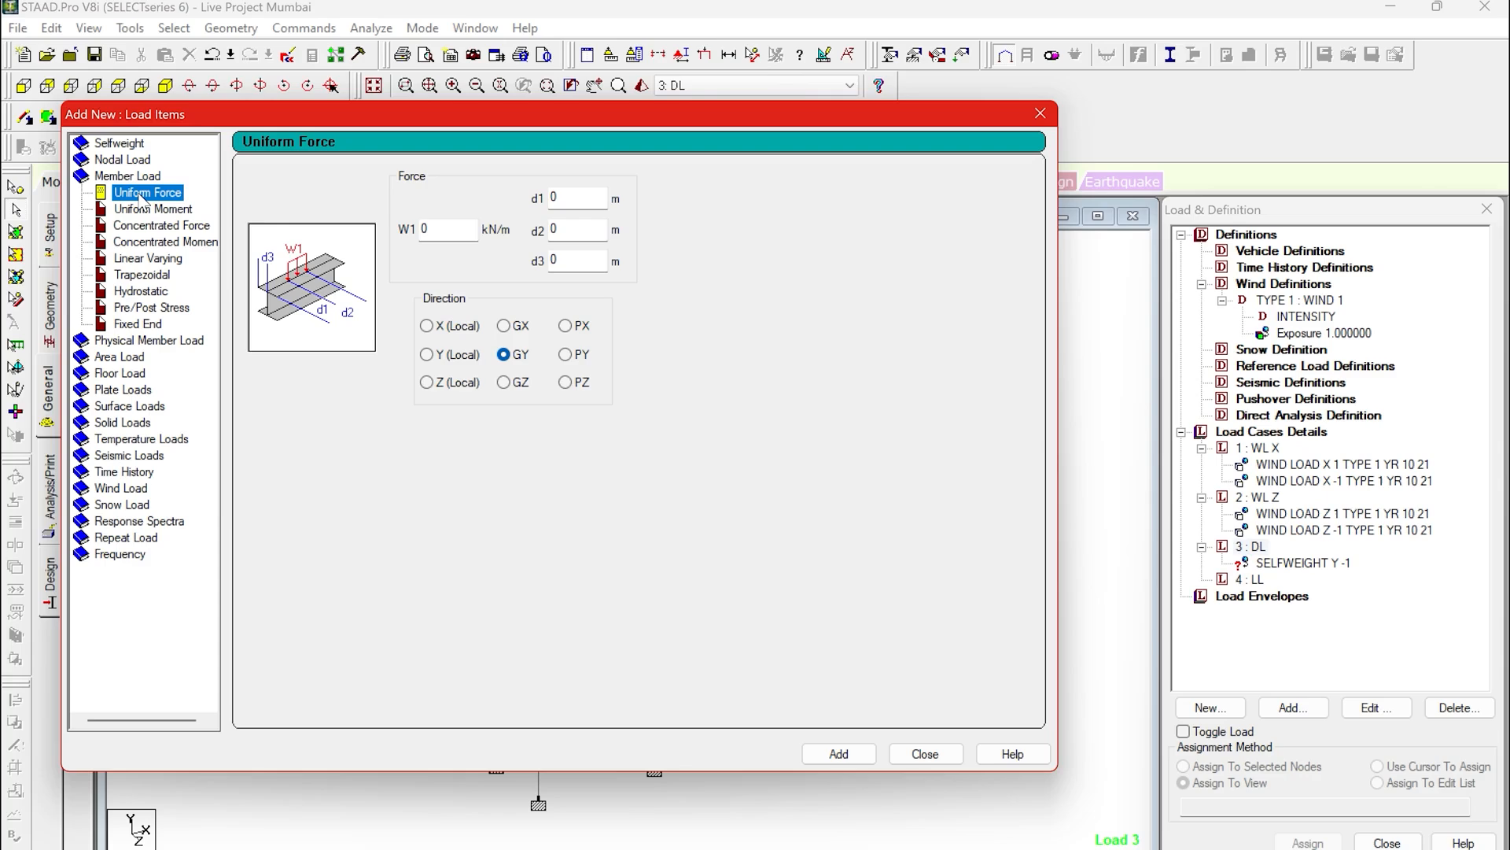
{"action": "left_click", "coordinate": [124, 373]}
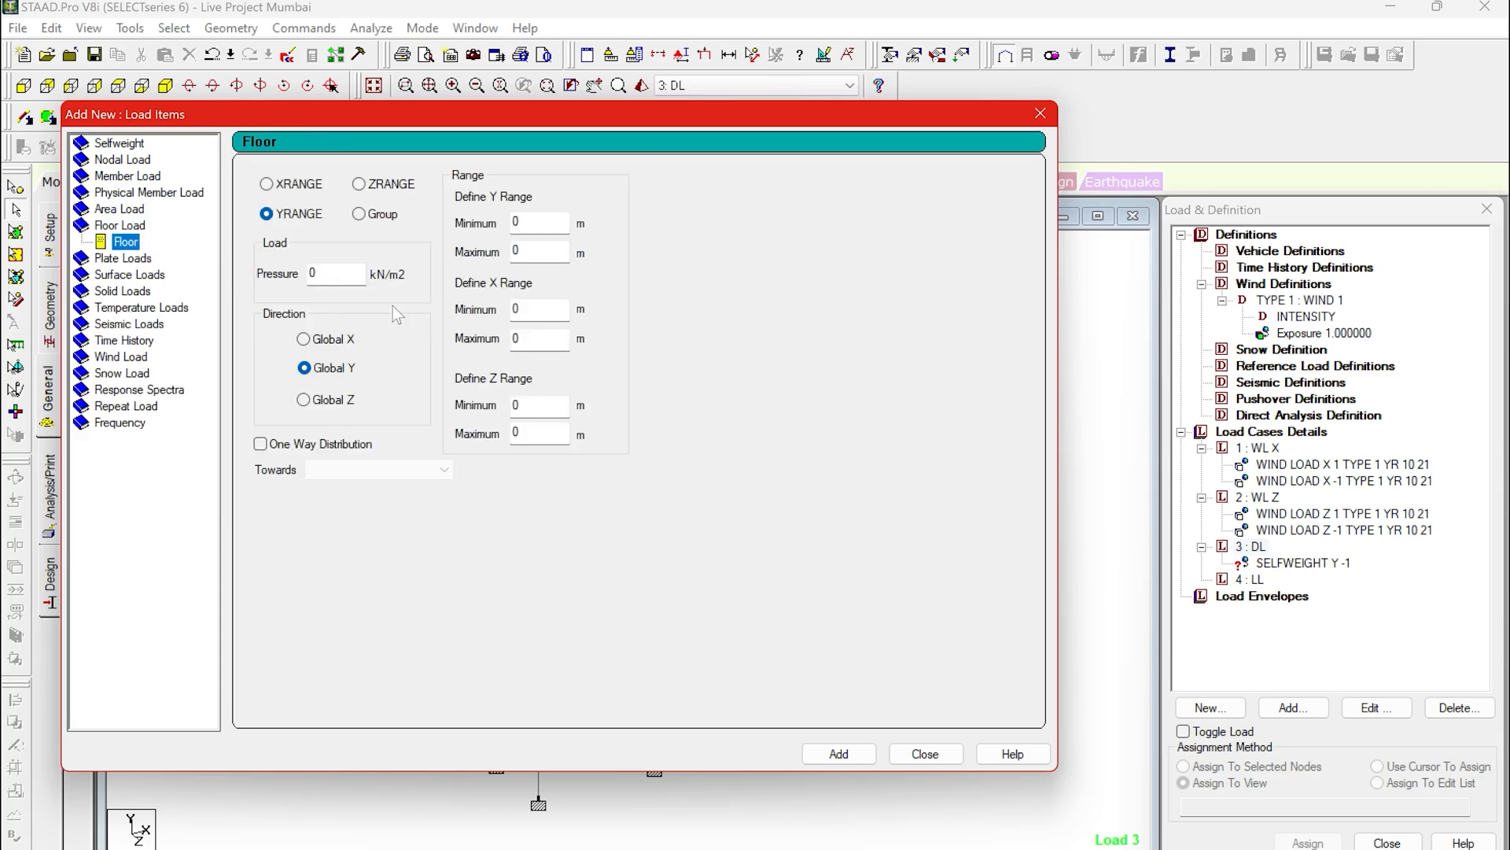
{"action": "double_click", "coordinate": [313, 273]}
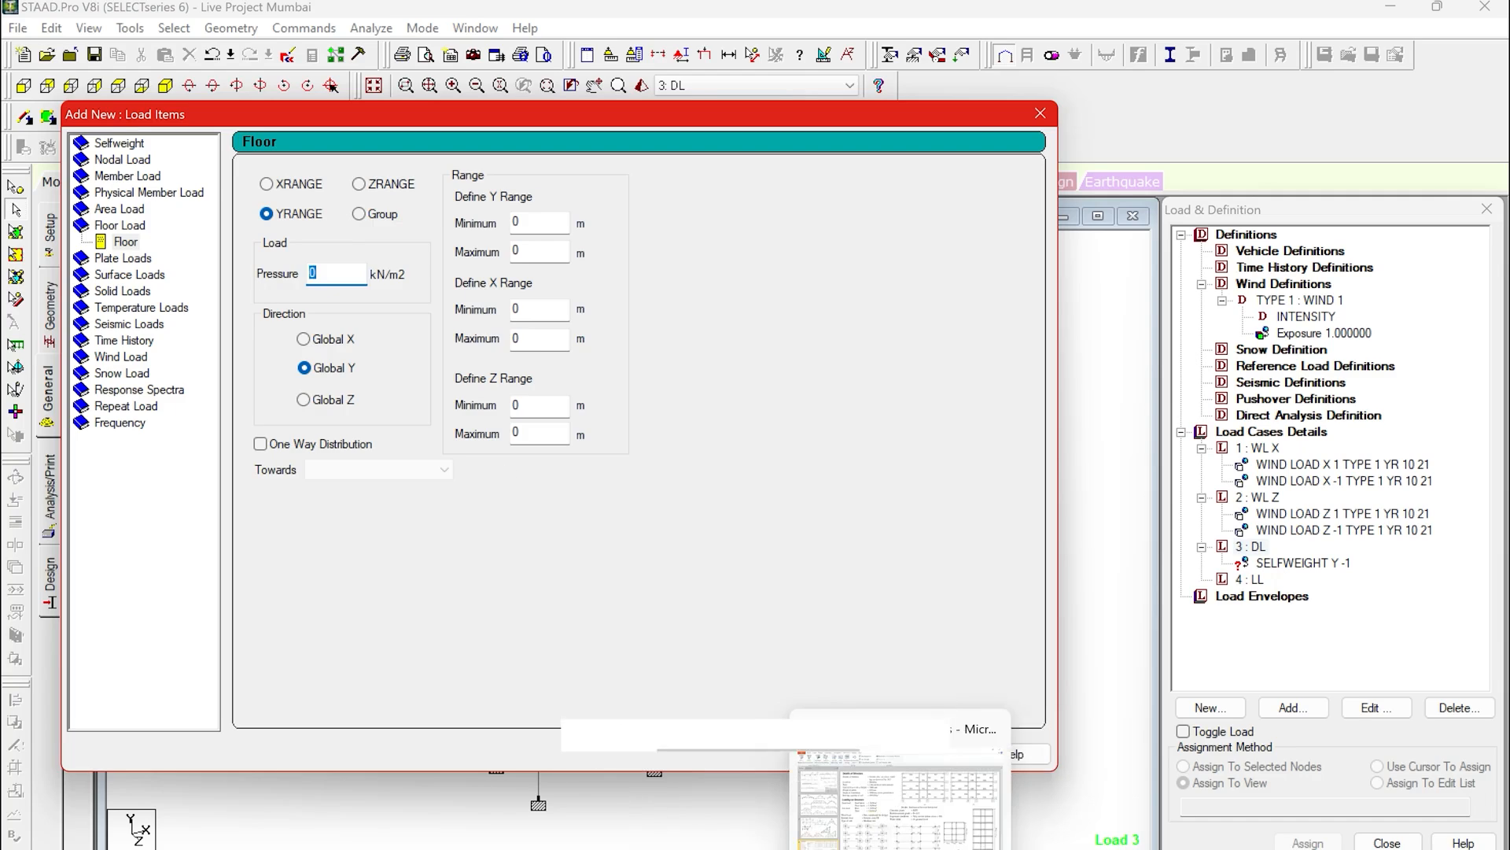
{"action": "left_click", "coordinate": [906, 800]}
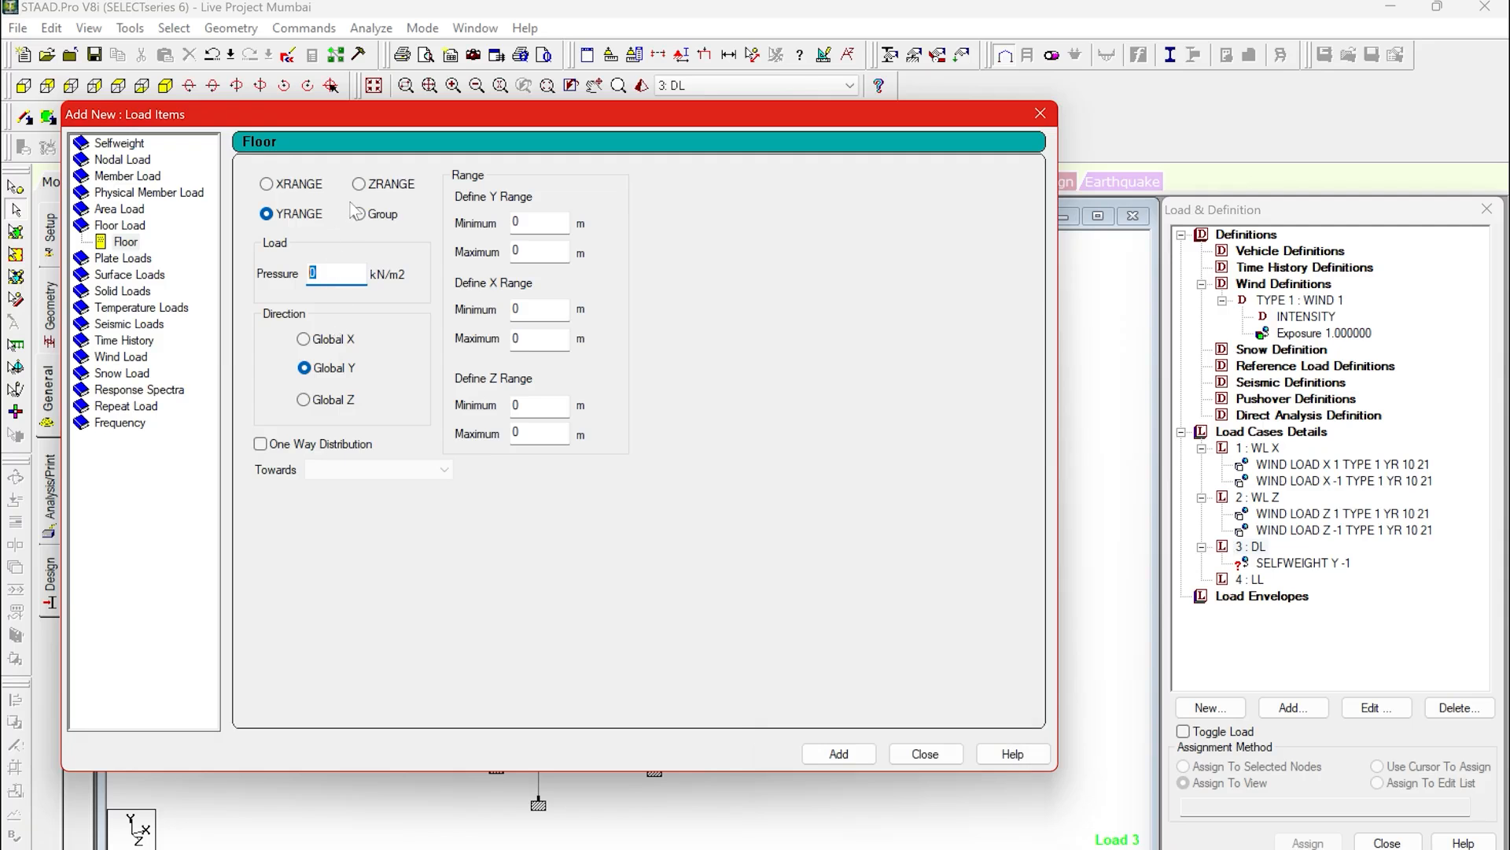
{"action": "type", "text": "-1.5"}
{"action": "key", "text": "Tab"}
{"action": "type", "text": "21"}
{"action": "key", "text": "Tab"}
{"action": "type", "text": "21"}
{"action": "left_click", "coordinate": [839, 754]}
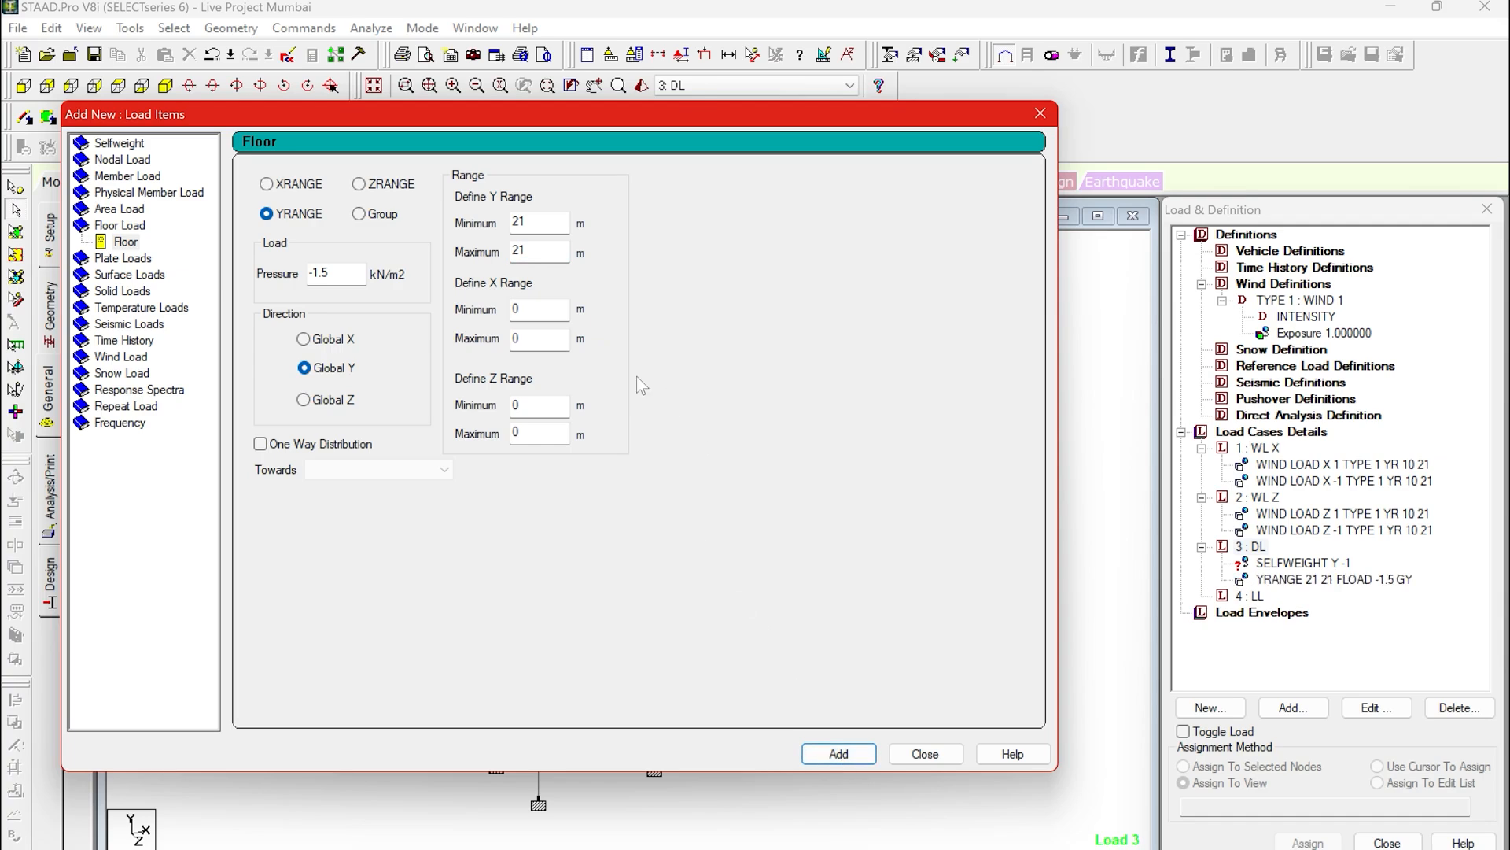
Add a floor load of -1 kN/m2 in Global Y over the Y range 3 to 21 m to load case DL.
{"action": "mouse_move", "coordinate": [899, 846]}
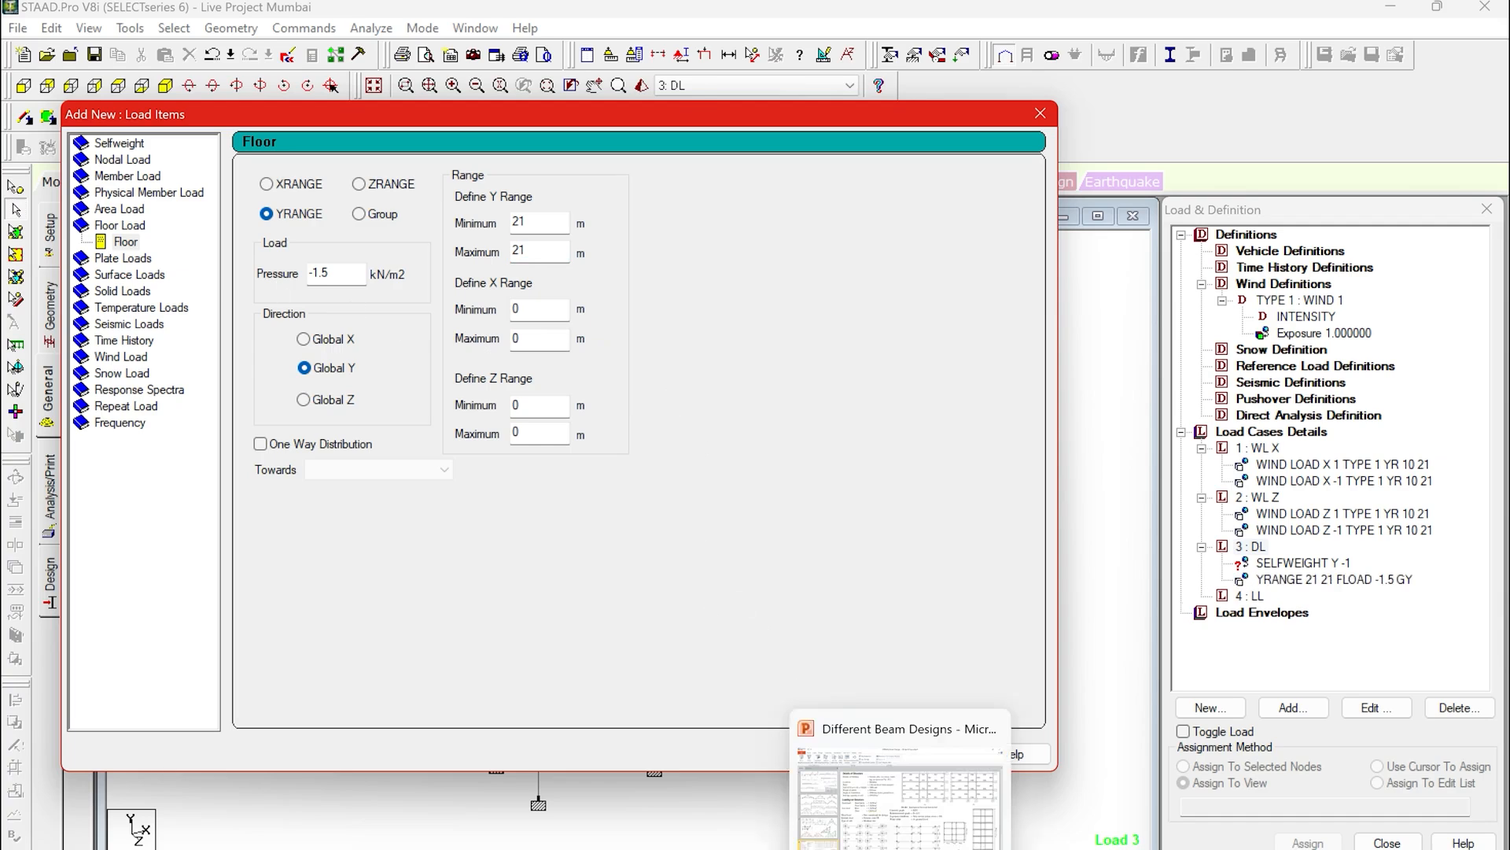
{"action": "left_click", "coordinate": [862, 810]}
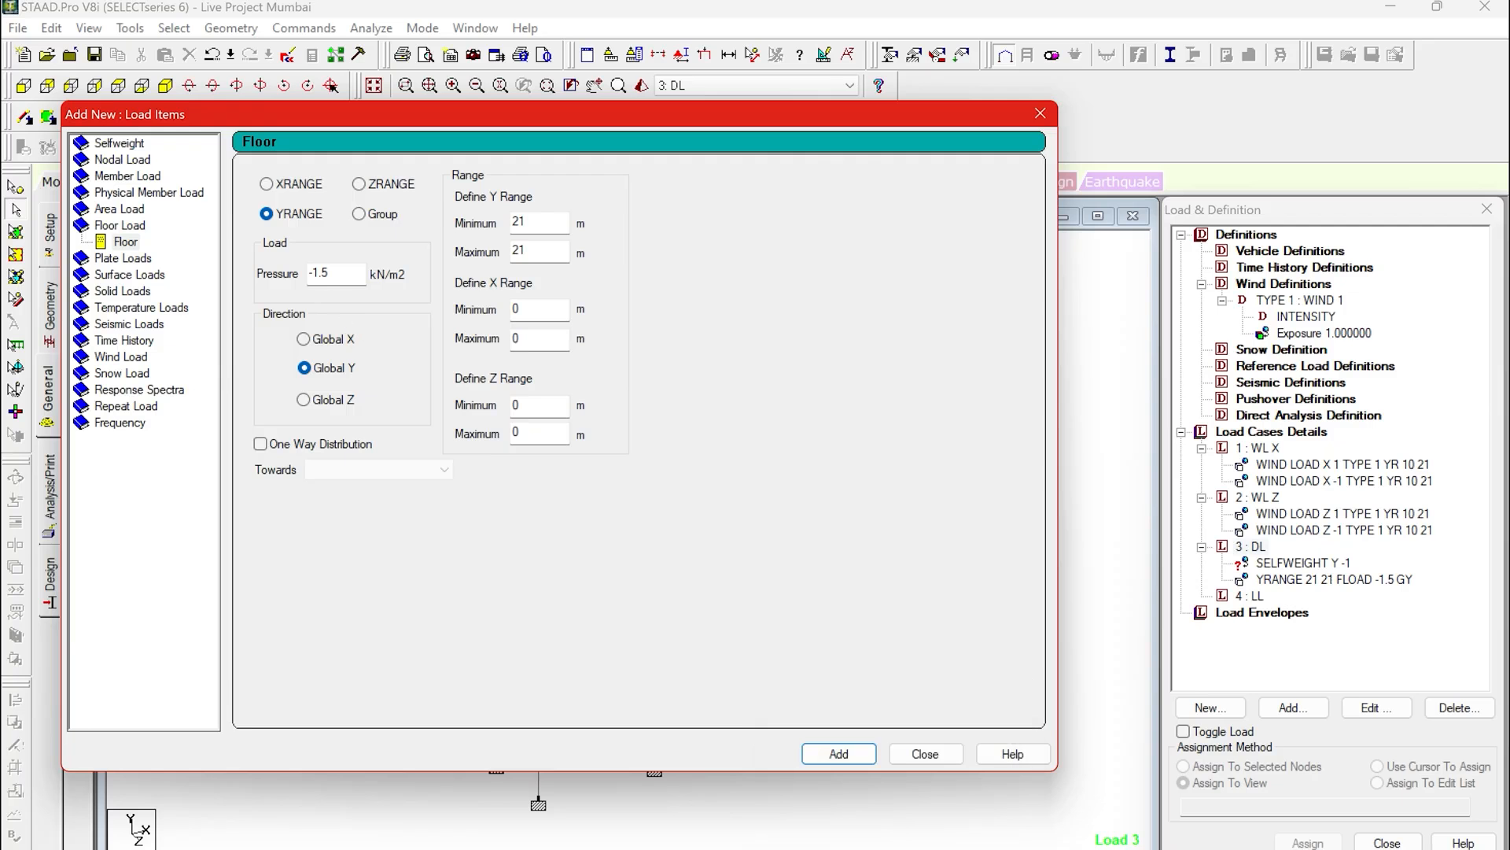
{"action": "left_click", "coordinate": [328, 273]}
{"action": "key", "text": "BackSpace"}
{"action": "key", "text": "BackSpace"}
{"action": "left_click_drag", "start_coordinate": [536, 223], "coordinate": [458, 225]}
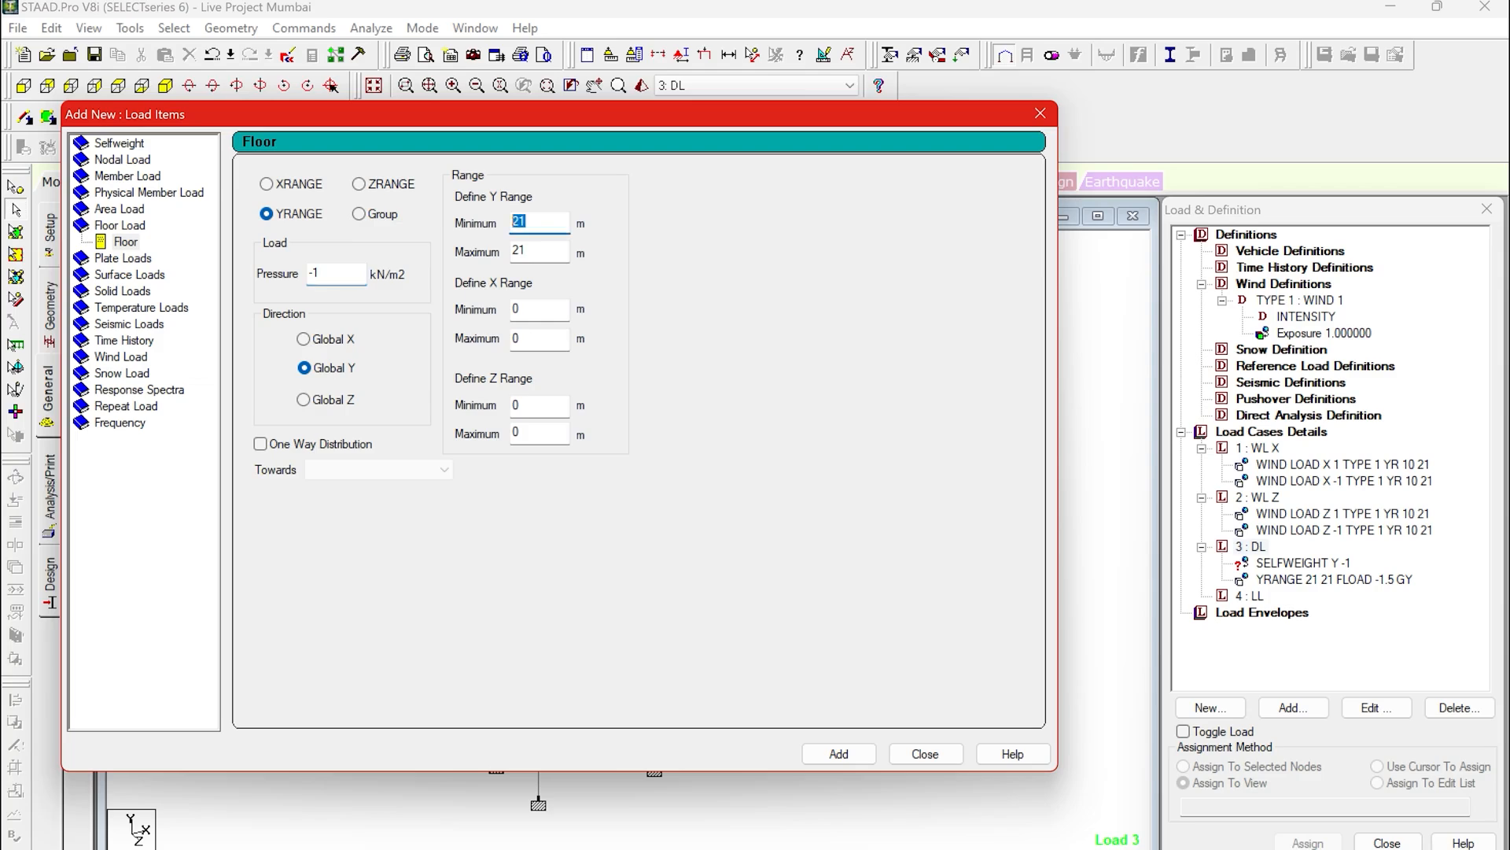
{"action": "type", "text": "3"}
{"action": "left_click", "coordinate": [846, 756]}
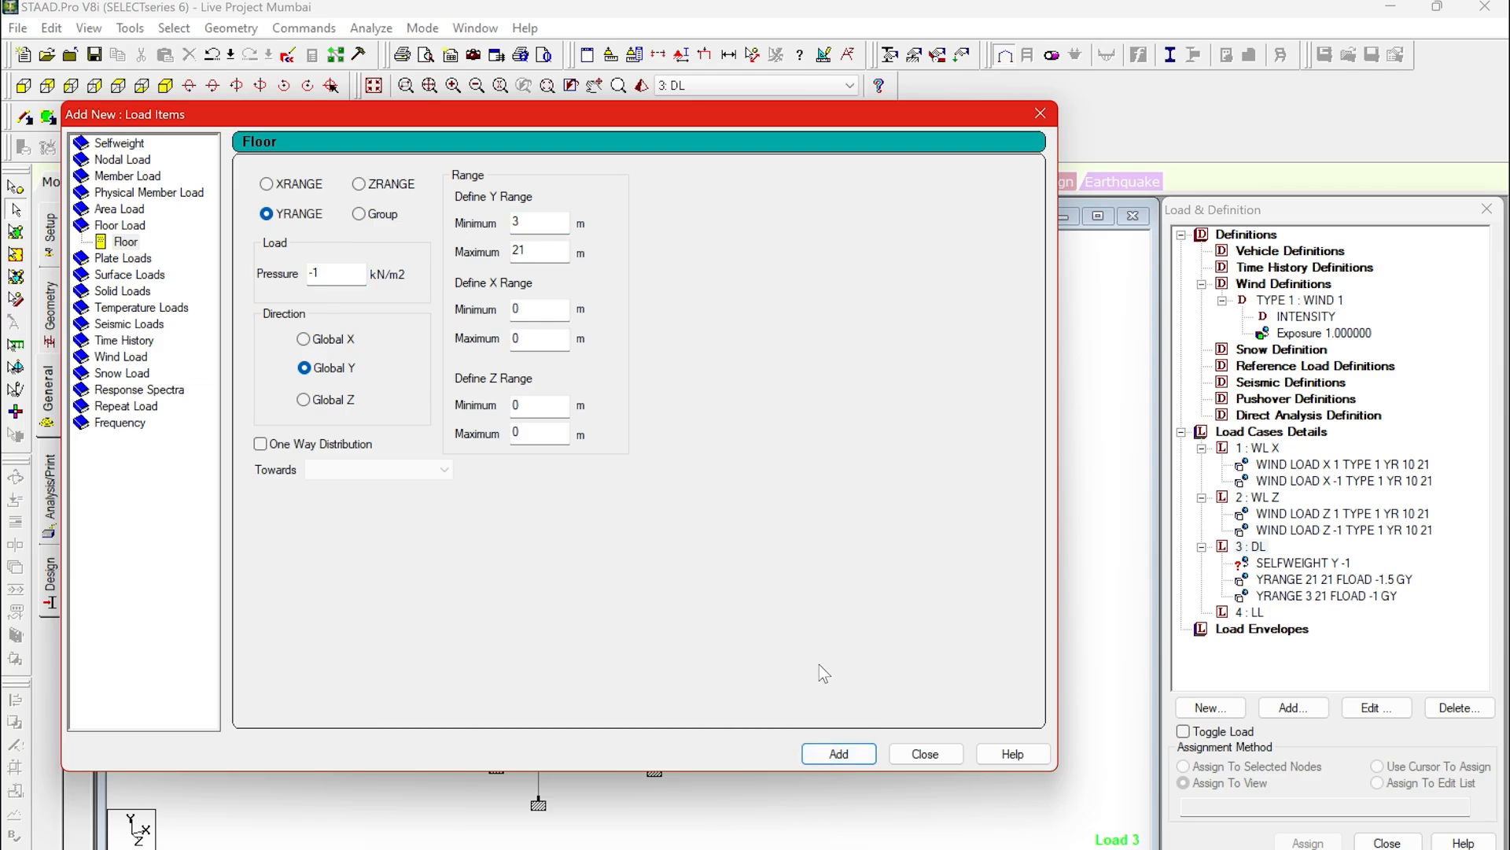
{"action": "left_click", "coordinate": [937, 761]}
Add a roof floor load of -1.5 kN/m2 in Global Y to load case LL, with Y range 21 to 21 m.
{"action": "left_click", "coordinate": [1255, 615]}
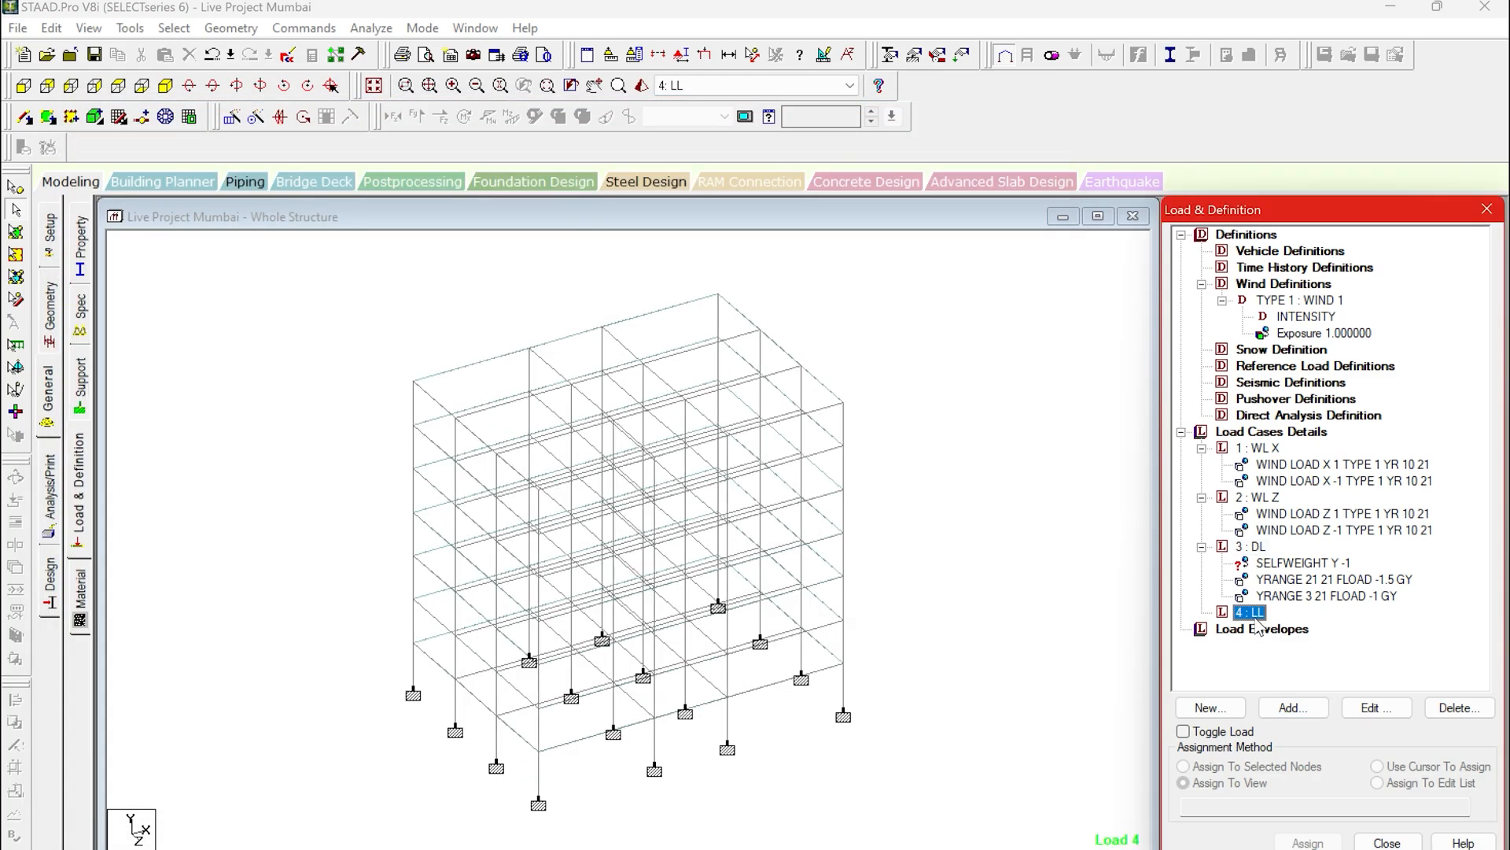
{"action": "left_click", "coordinate": [1294, 707]}
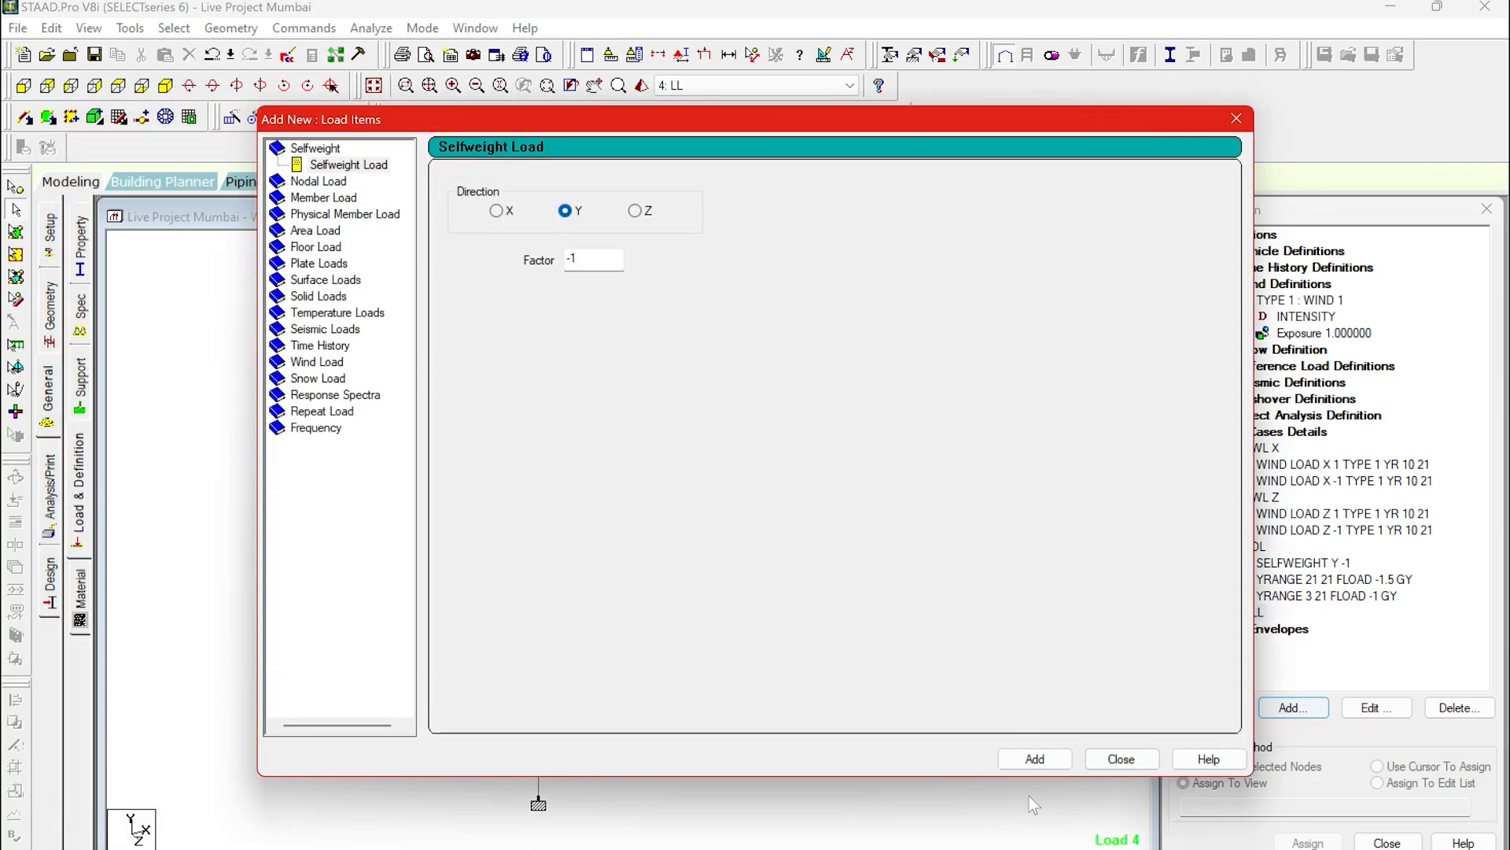
{"action": "mouse_move", "coordinate": [881, 825]}
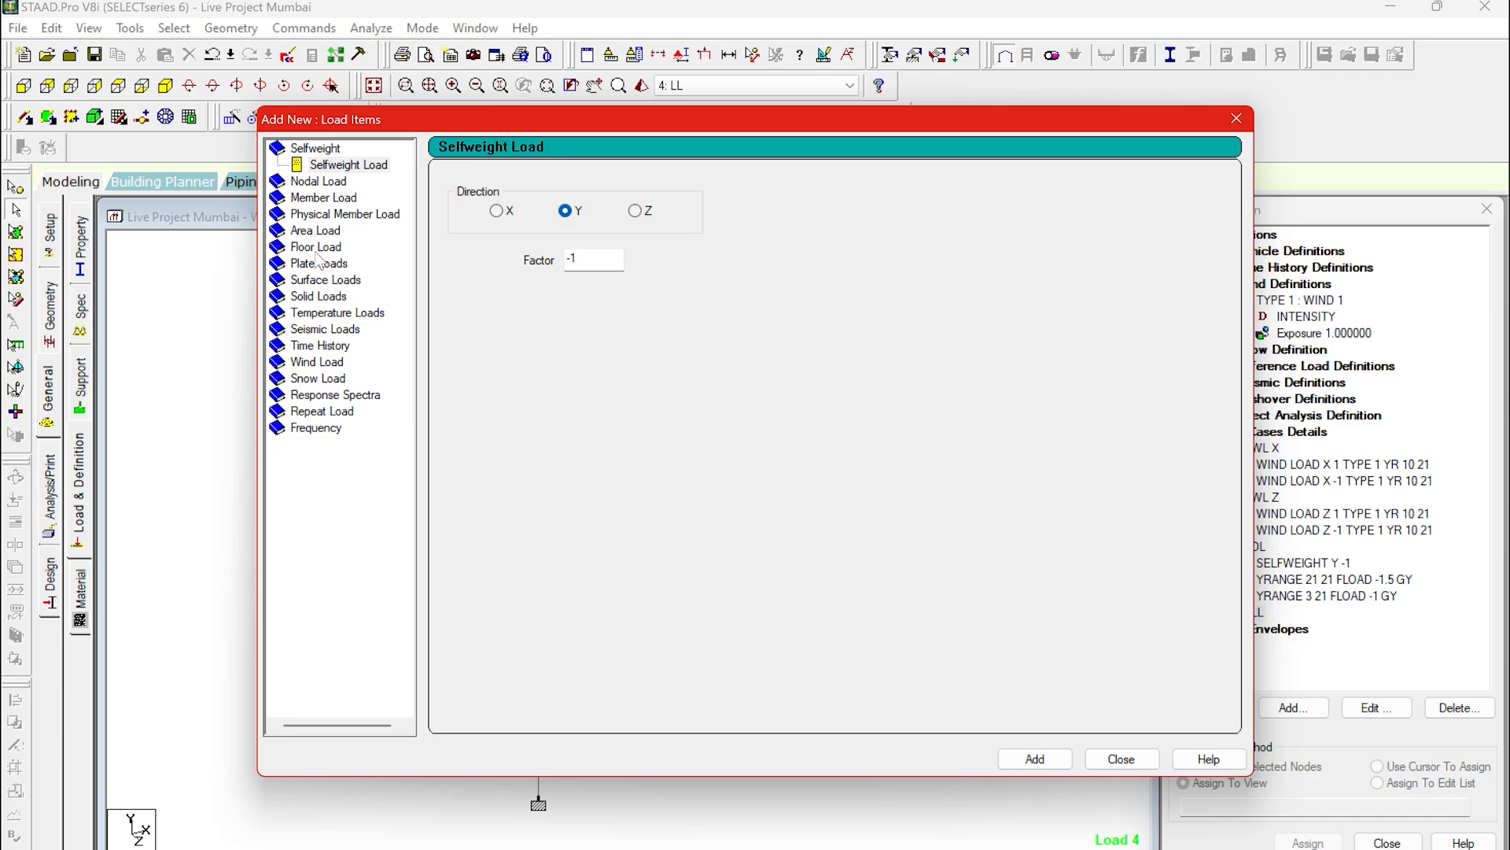
{"action": "left_click", "coordinate": [317, 248]}
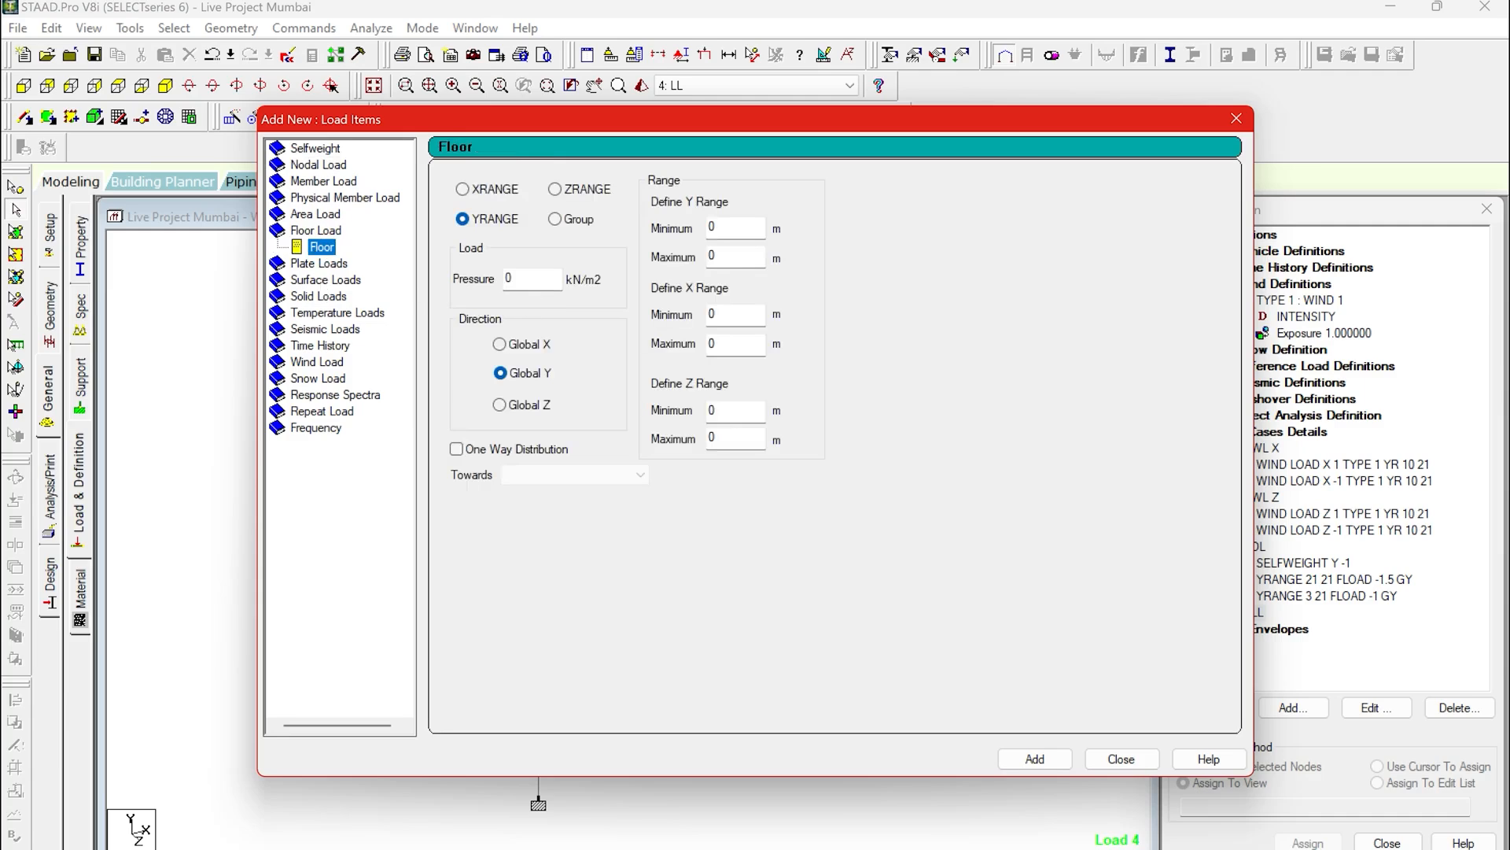
{"action": "double_click", "coordinate": [509, 278]}
{"action": "type", "text": "-1.5"}
{"action": "key", "text": "Tab"}
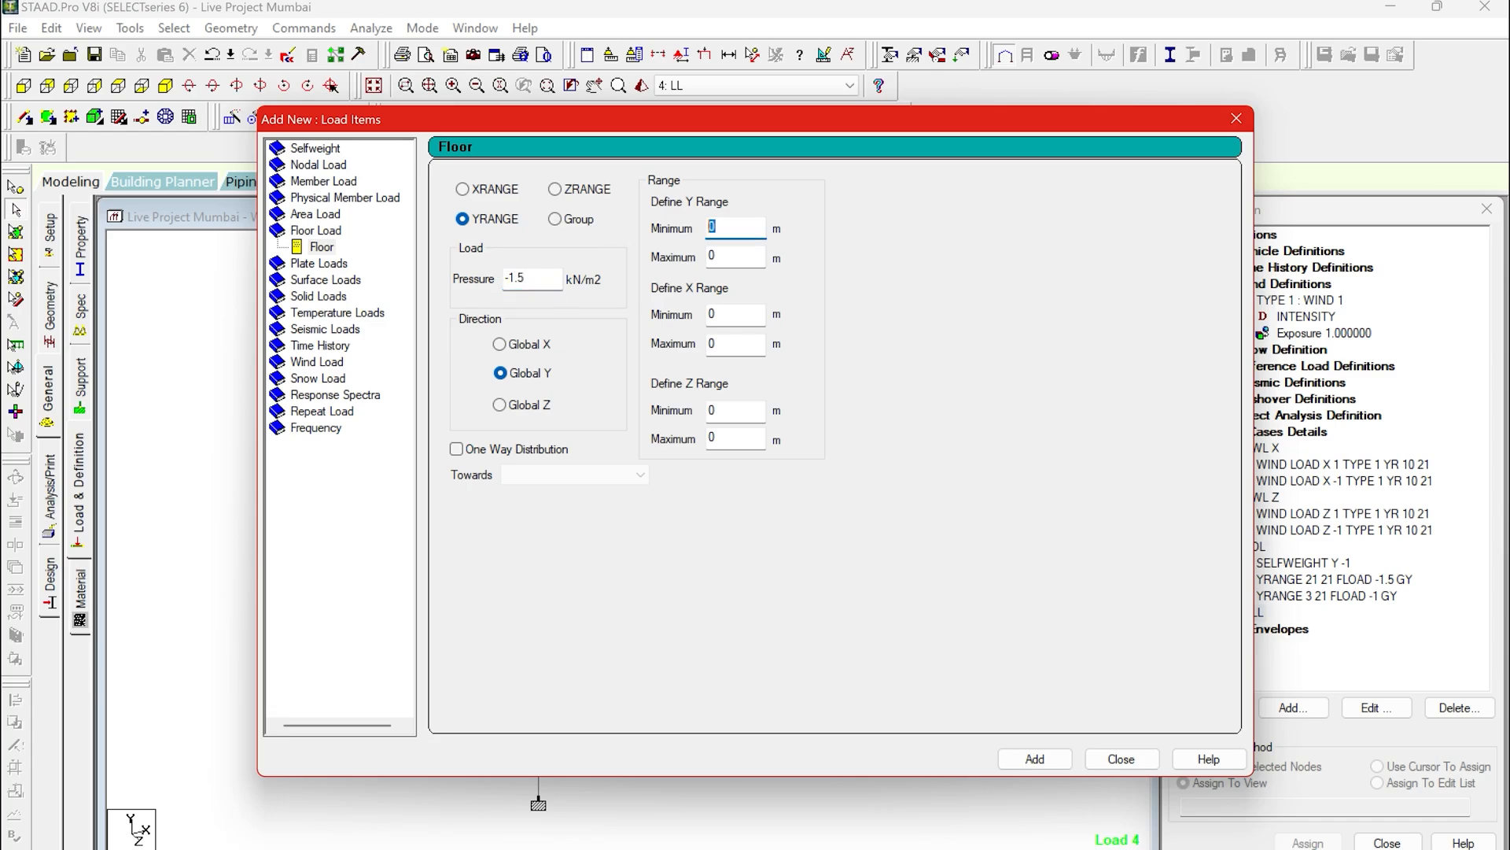
{"action": "type", "text": "21"}
{"action": "key", "text": "Tab"}
{"action": "type", "text": "21"}
{"action": "left_click", "coordinate": [1020, 763]}
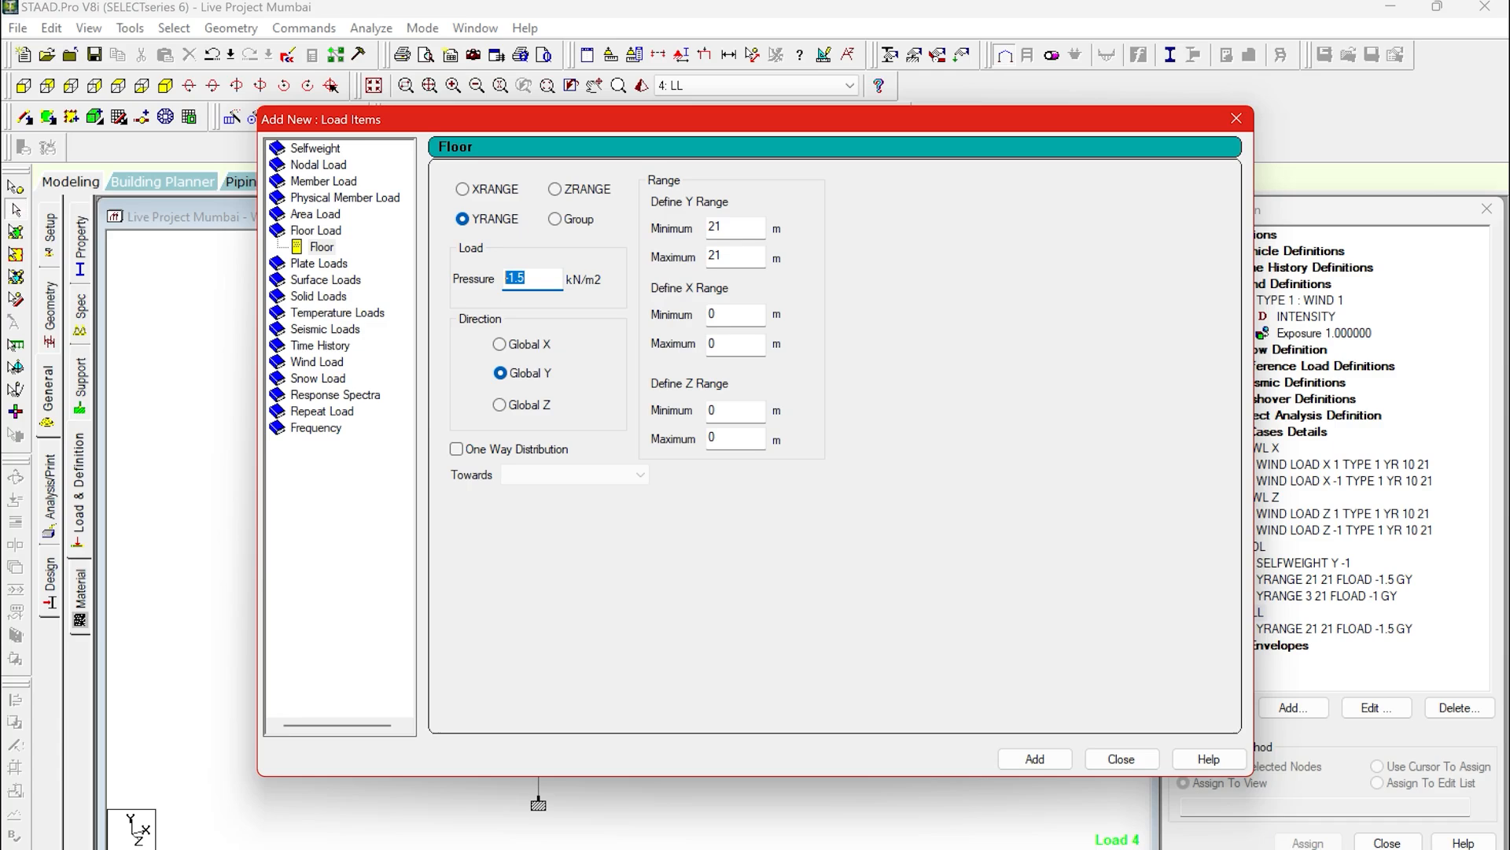
Check the live floor load in the PowerPoint slide and add a -5 kN/m2 floor load over Y range 3 to 21 m to case LL.
{"action": "mouse_move", "coordinate": [899, 848]}
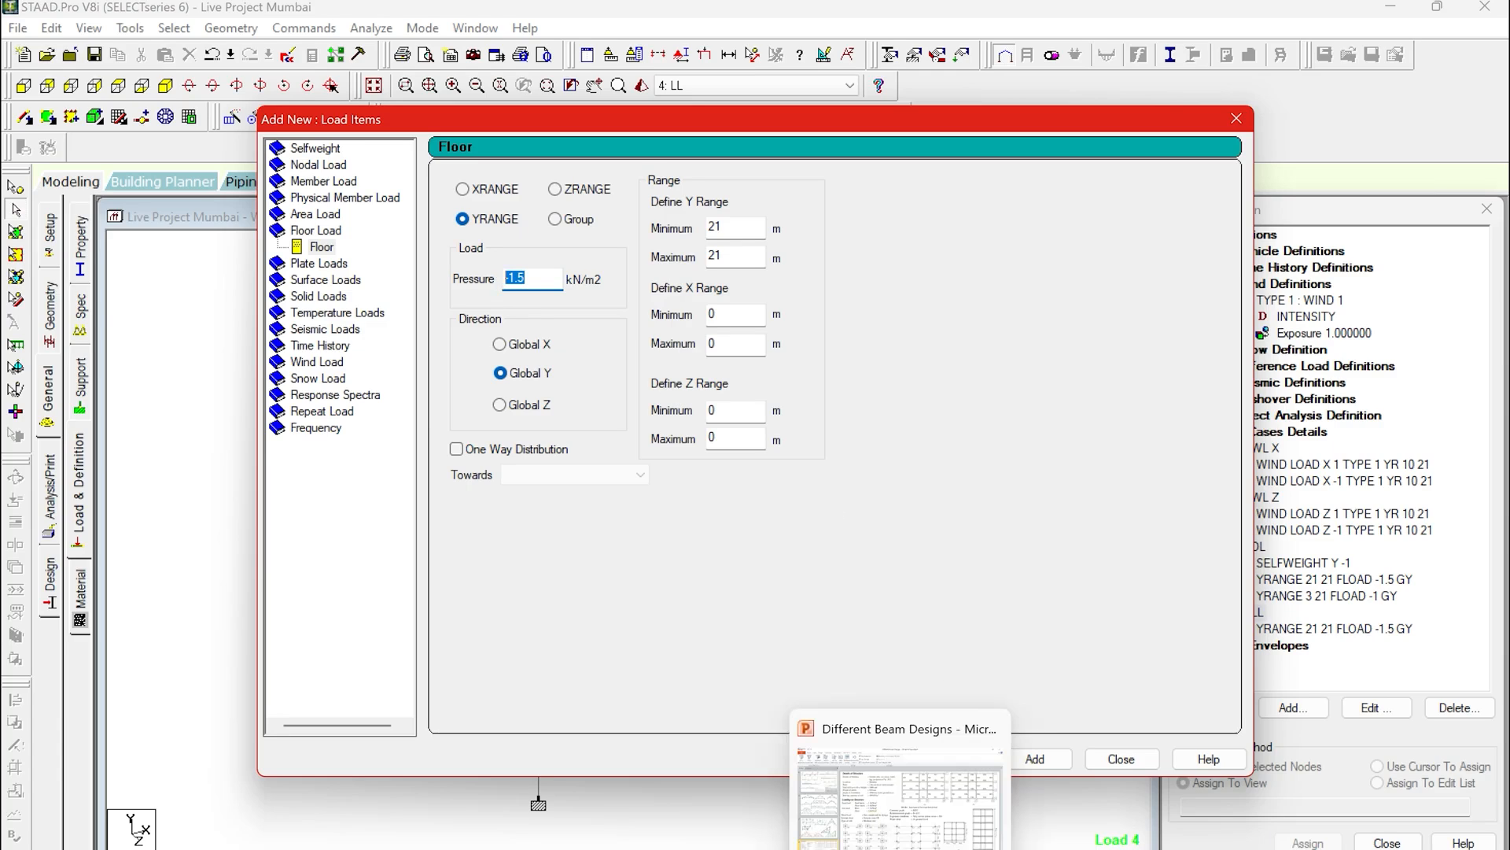
{"action": "left_click", "coordinate": [850, 830]}
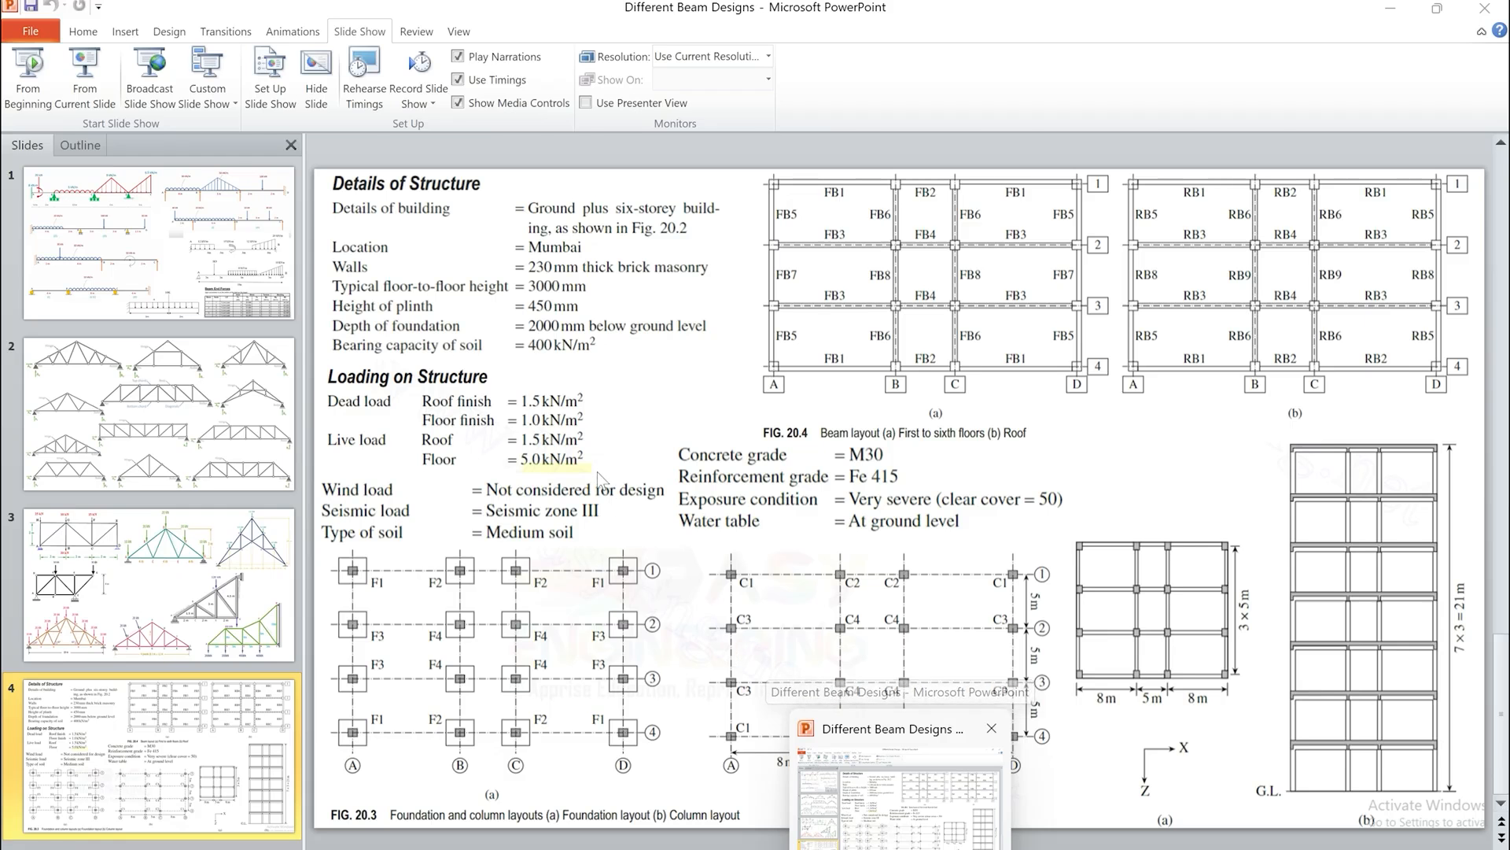
{"action": "type", "text": "-5"}
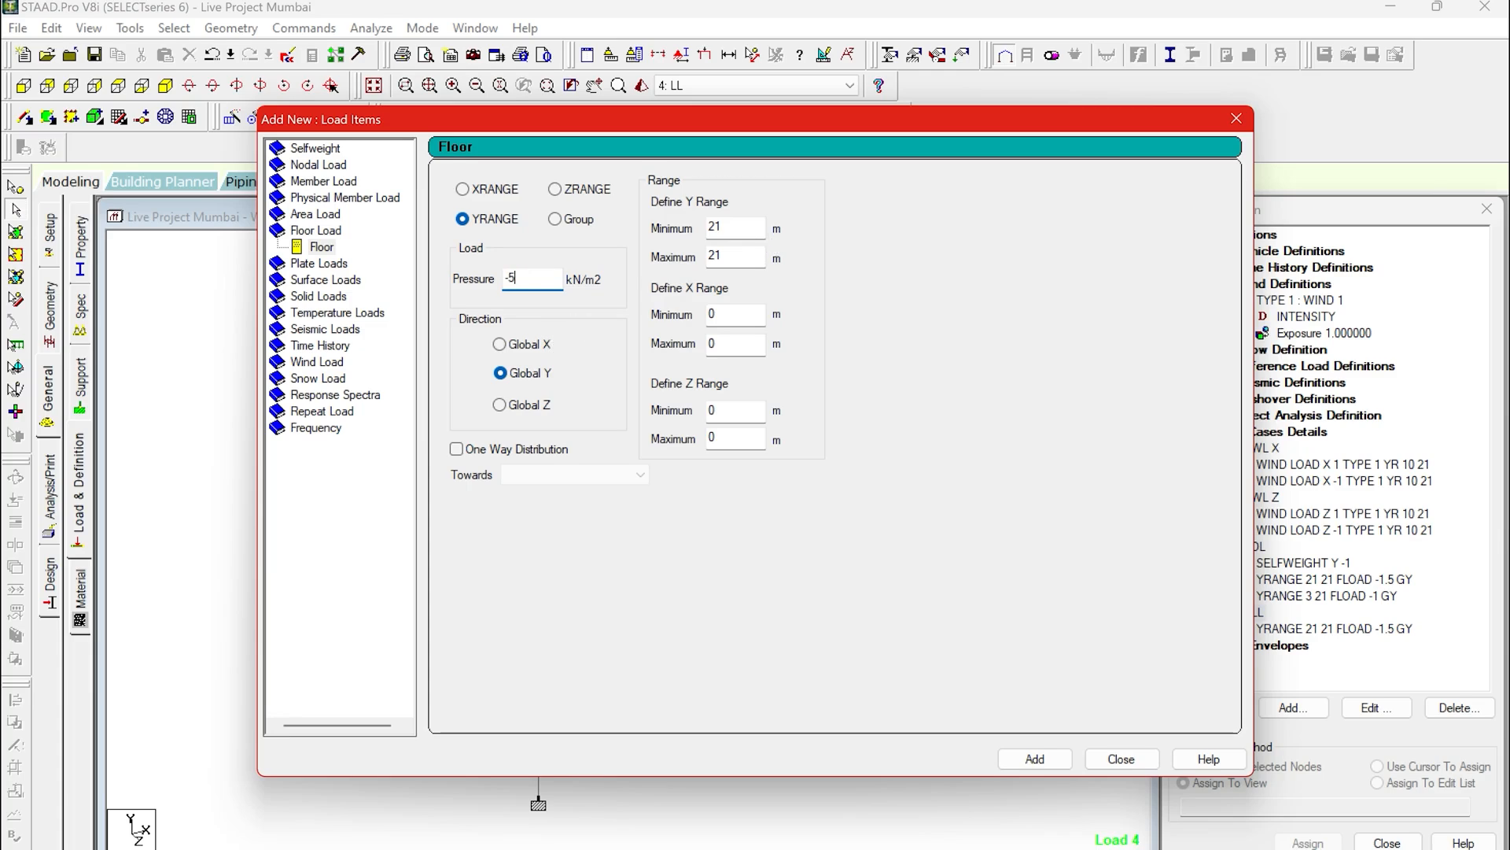
{"action": "key", "text": "Tab"}
{"action": "type", "text": "3"}
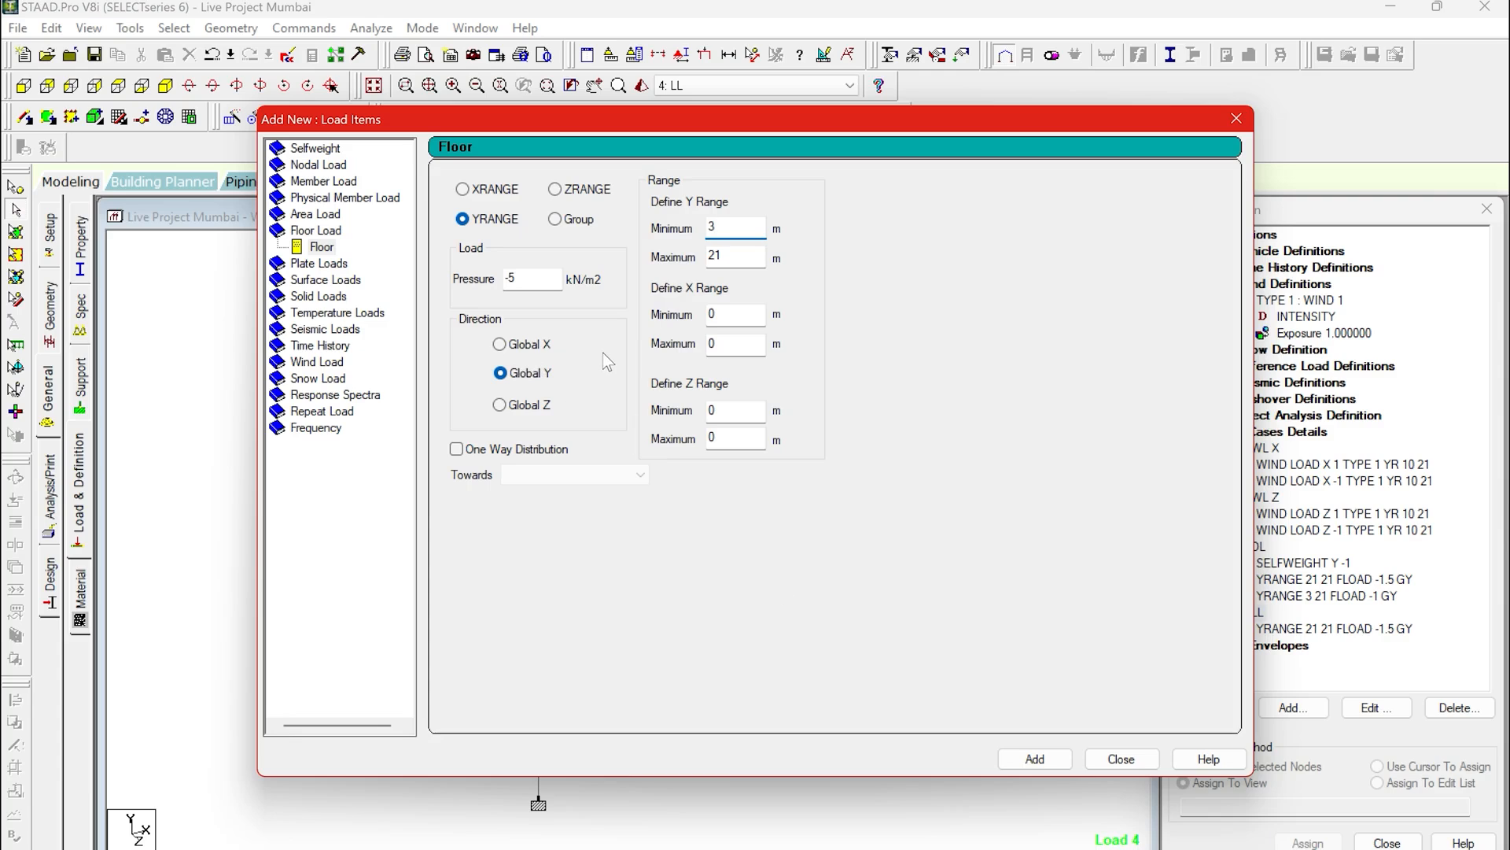
{"action": "left_click", "coordinate": [1055, 768]}
{"action": "left_click", "coordinate": [1117, 759]}
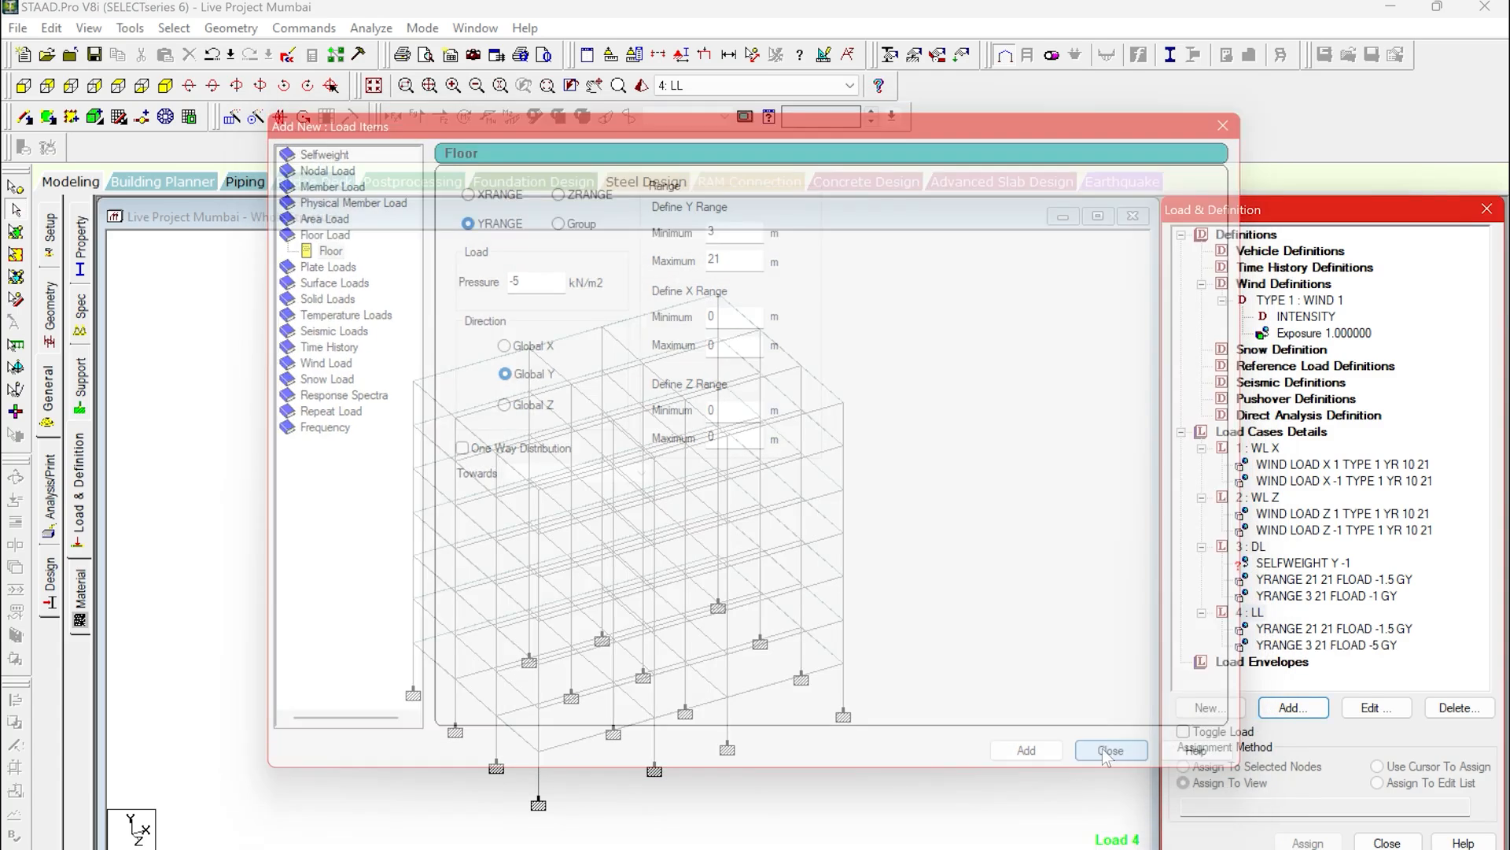
Assign the SELFWEIGHT Y -1 load of case DL to the whole view.
{"action": "left_click", "coordinate": [1298, 645]}
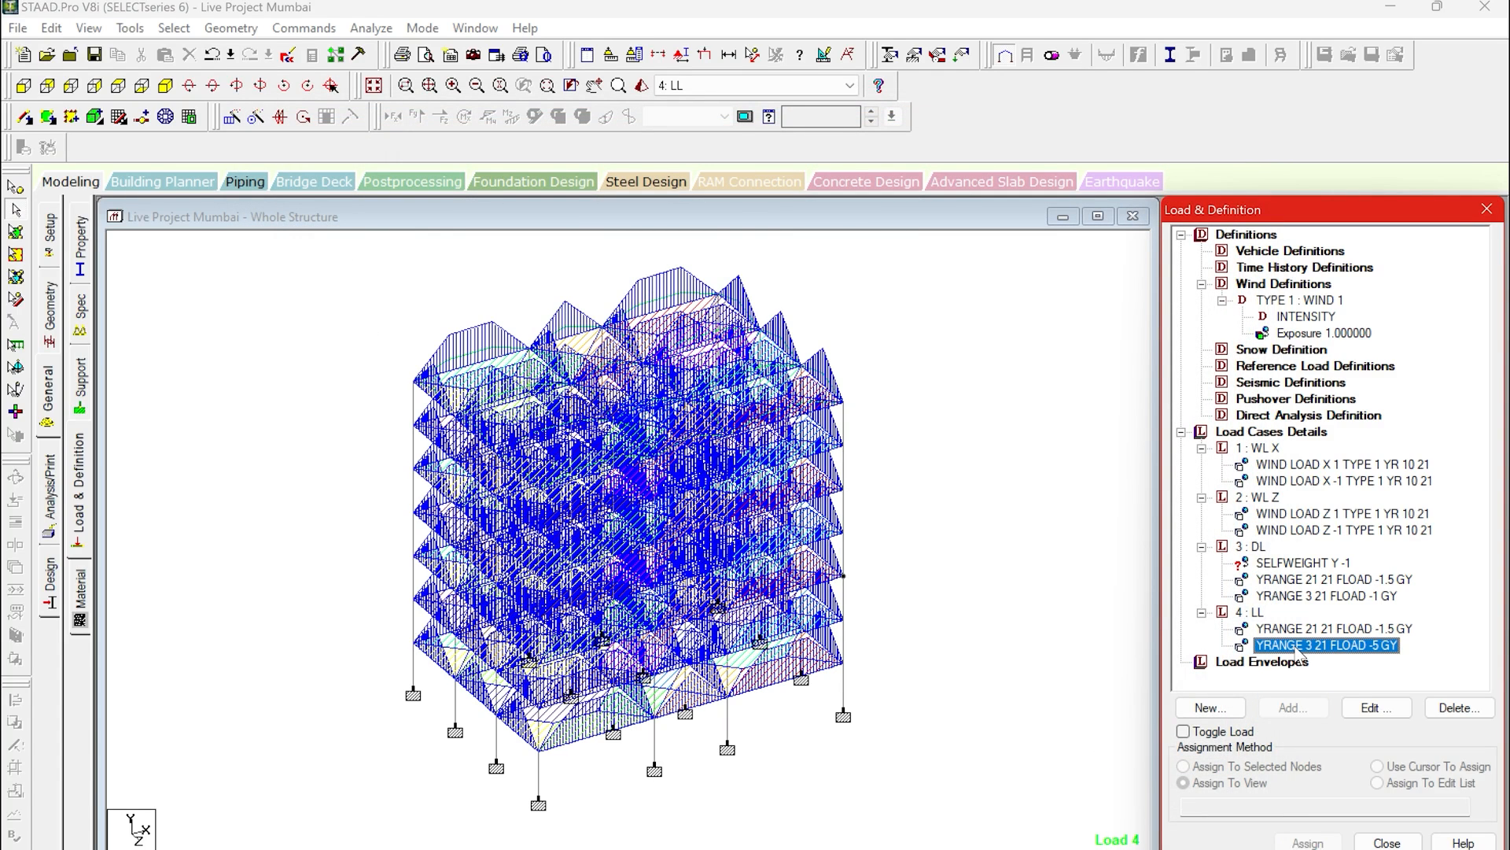
{"action": "left_click", "coordinate": [1304, 596]}
{"action": "left_click", "coordinate": [1303, 586]}
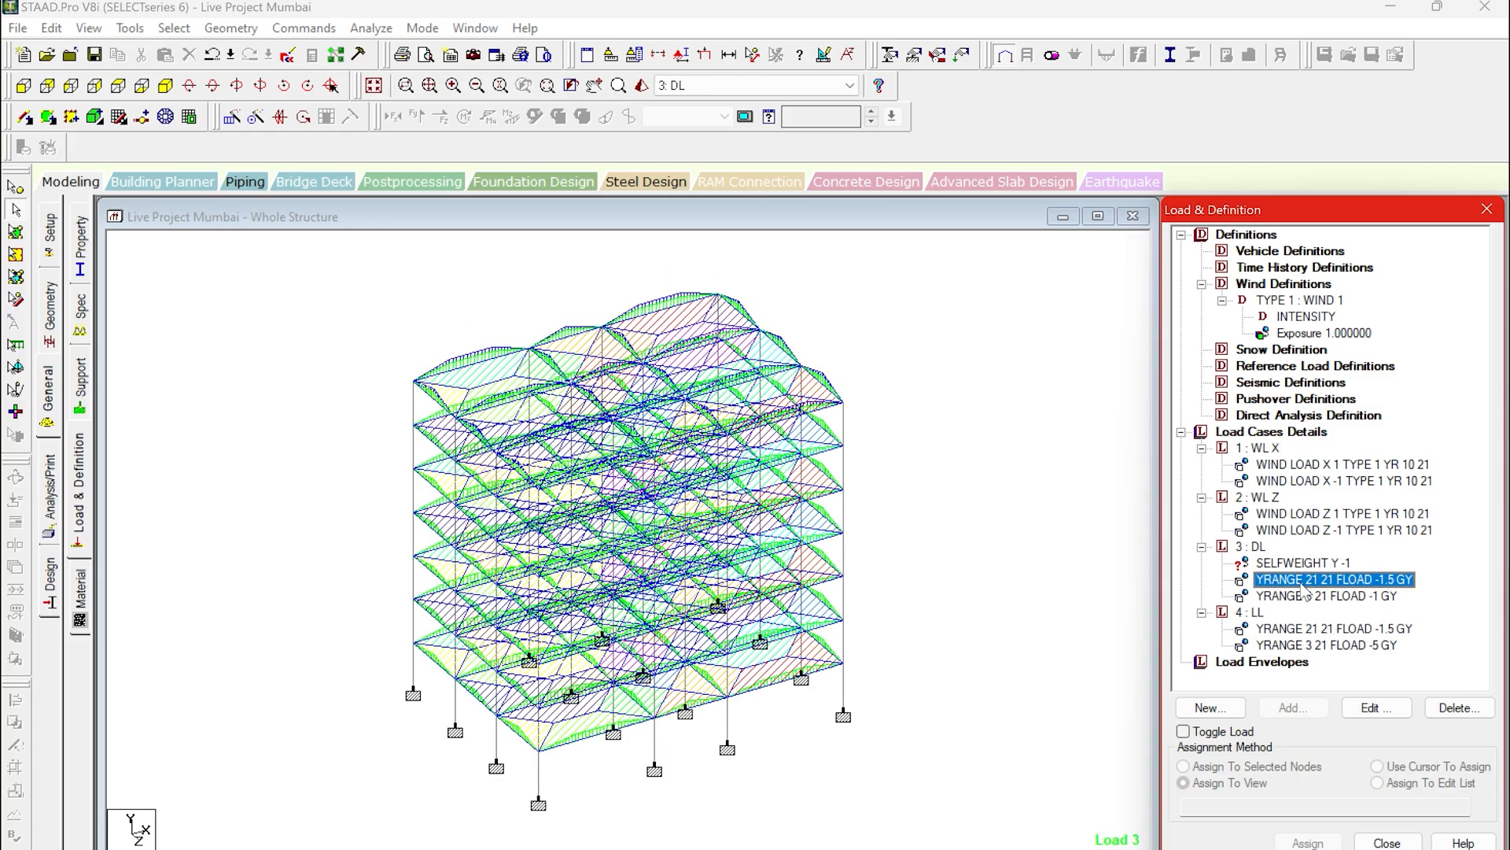
{"action": "left_click", "coordinate": [1303, 564]}
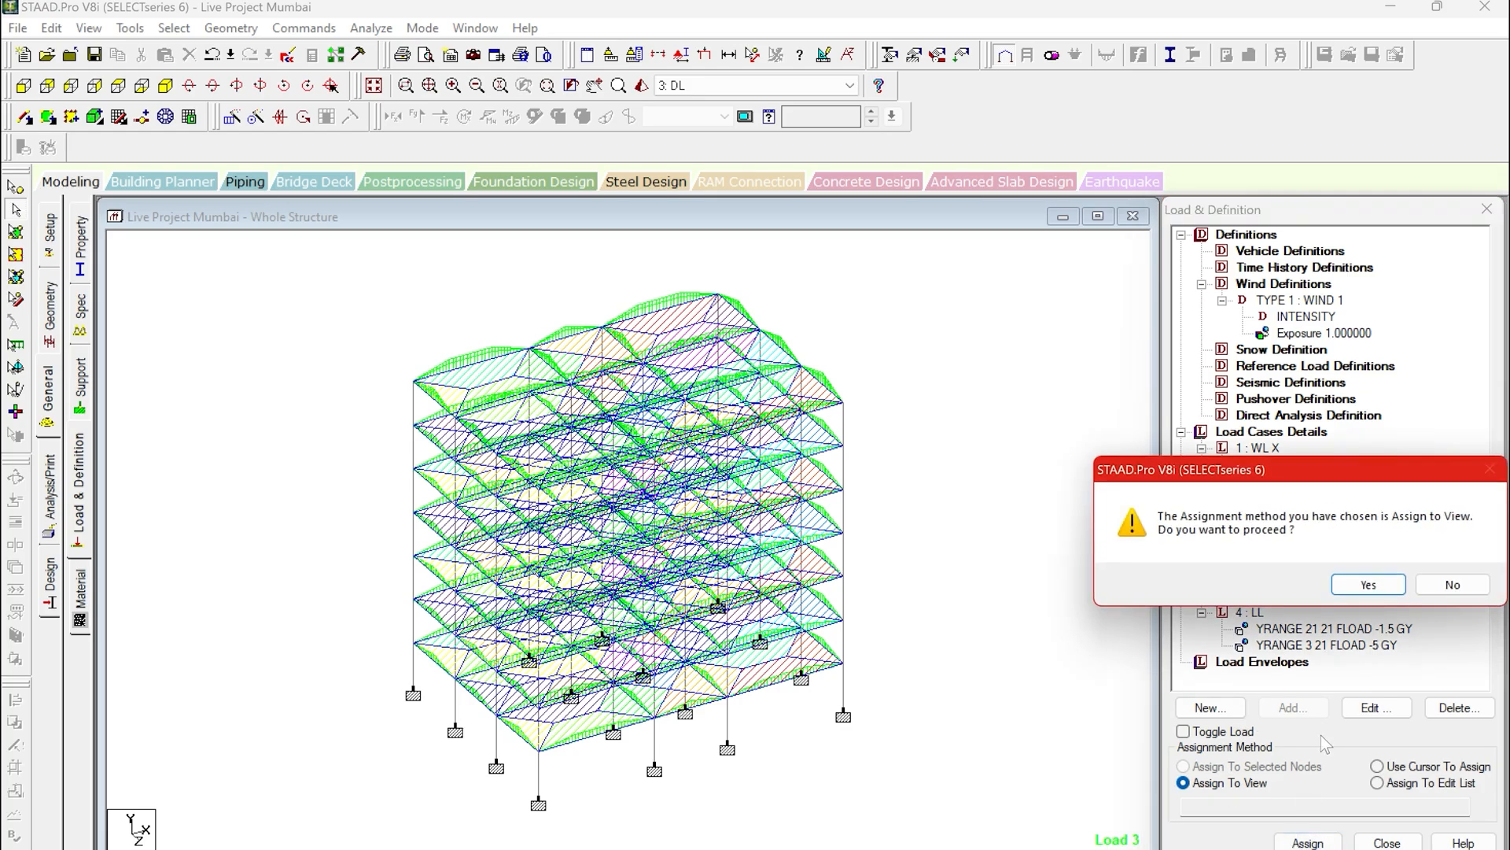
{"action": "left_click", "coordinate": [1369, 584]}
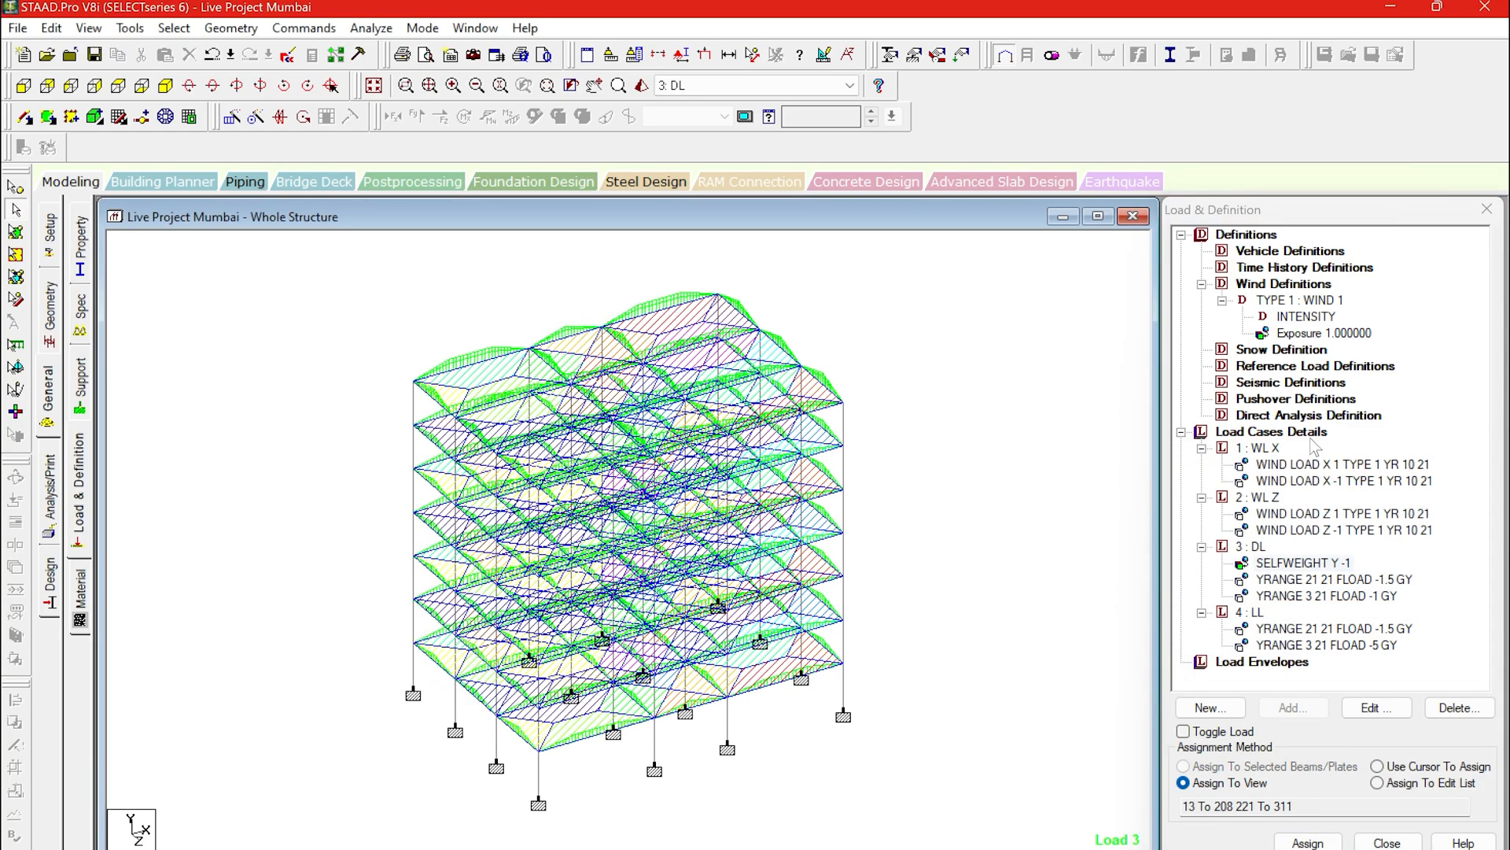
Add a Perform Analysis command with the print option All.
{"action": "left_click", "coordinate": [48, 504]}
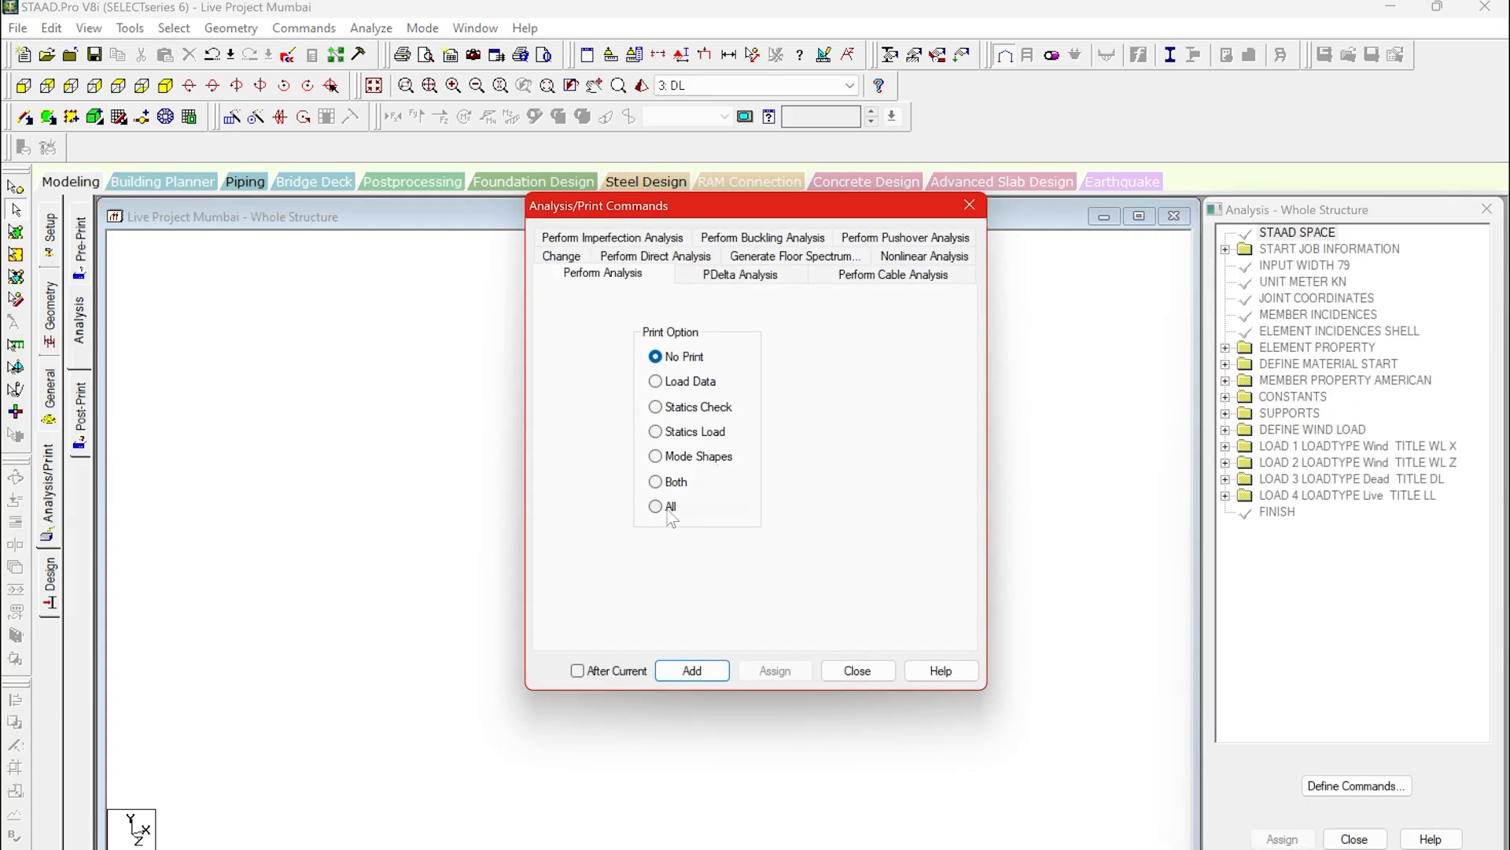
{"action": "left_click", "coordinate": [669, 508]}
{"action": "left_click", "coordinate": [692, 670]}
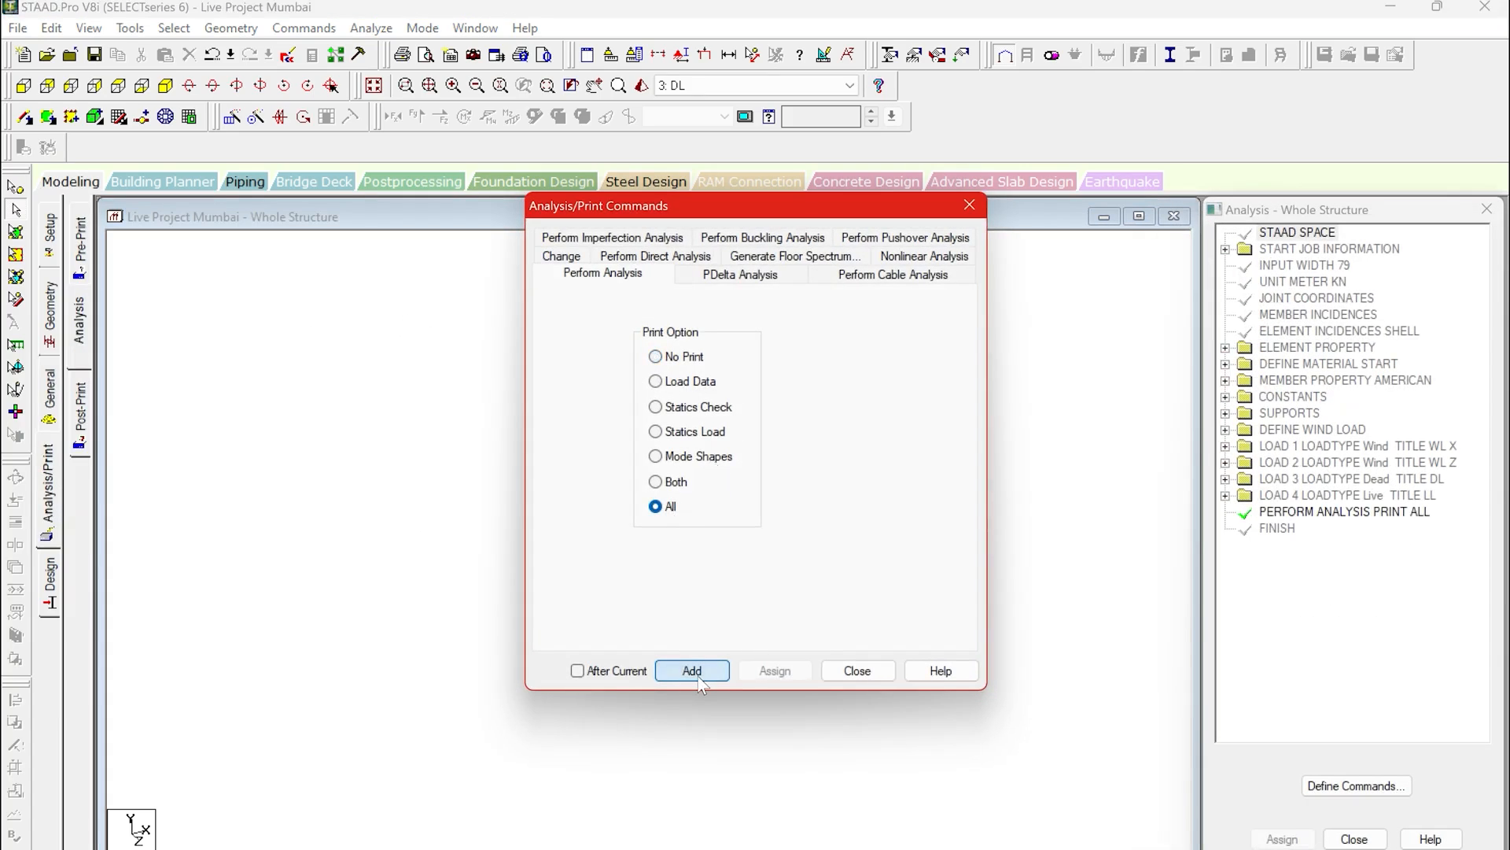
{"action": "left_click", "coordinate": [857, 670]}
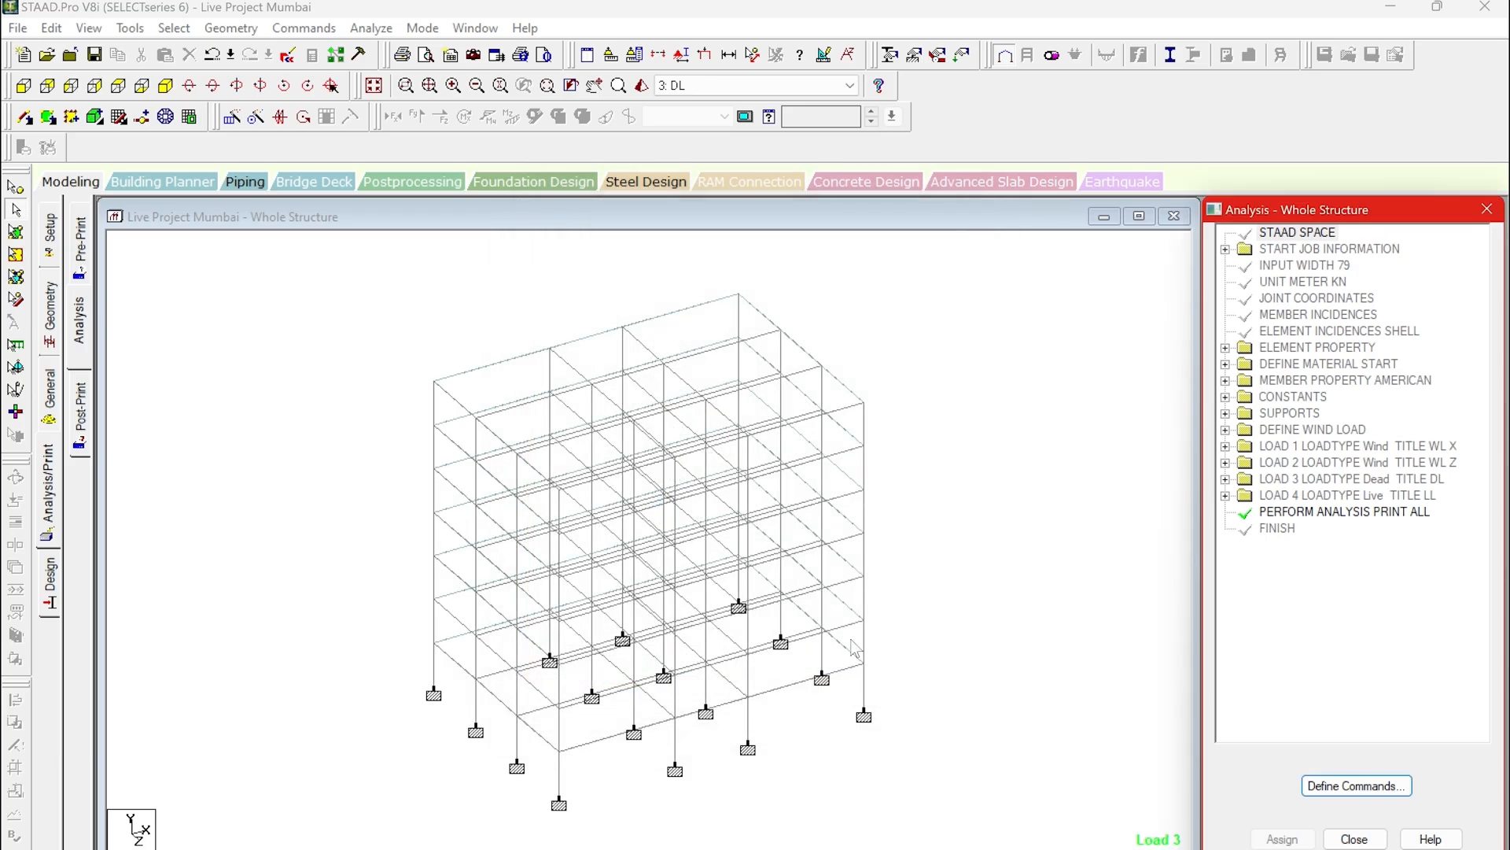
Add post-analysis print commands for joint displacements and member forces.
{"action": "left_click", "coordinate": [83, 417]}
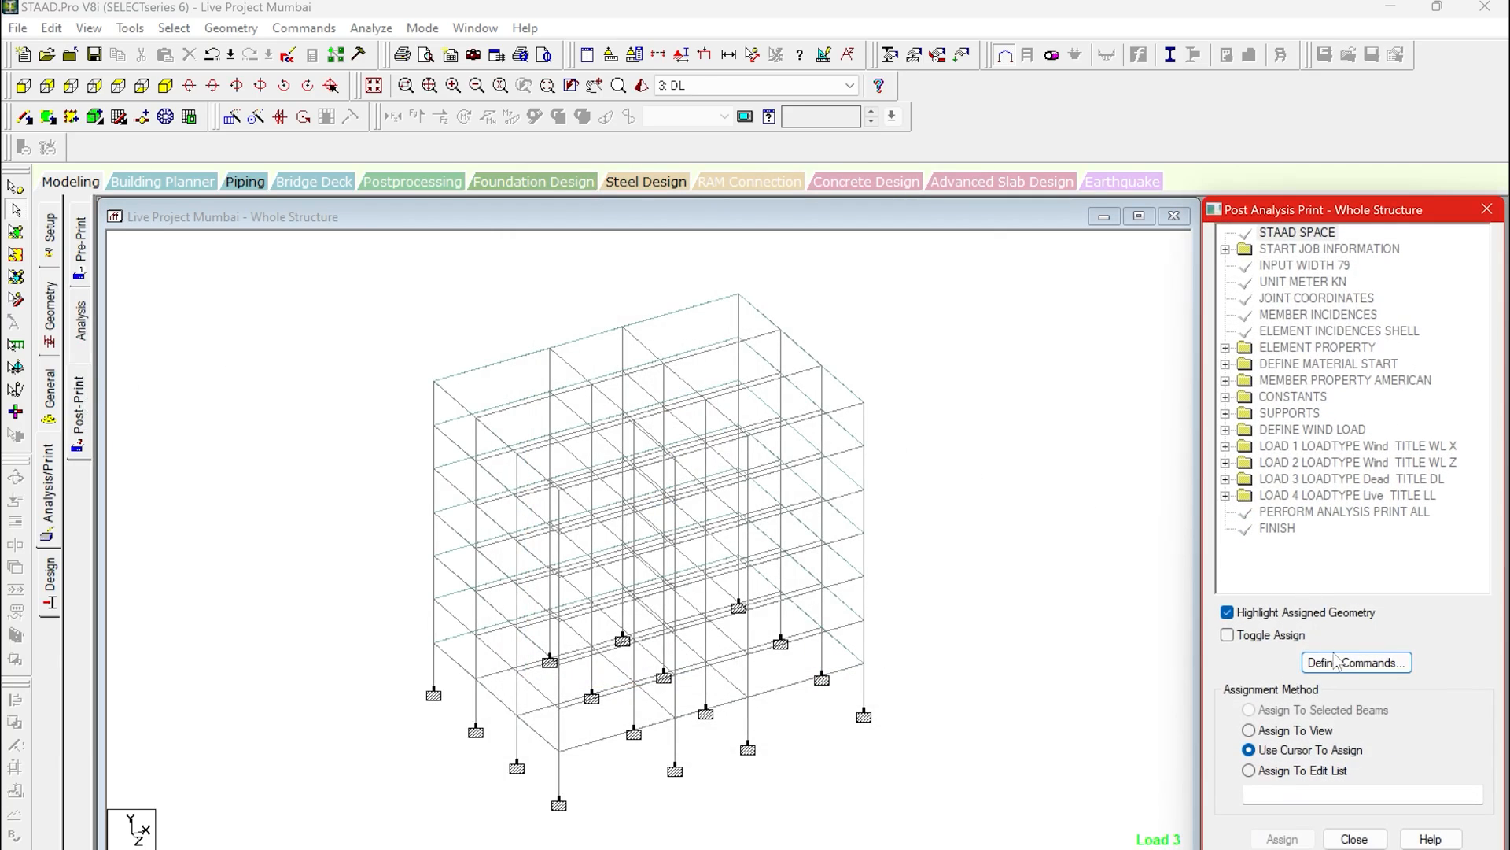
{"action": "left_click", "coordinate": [1340, 663]}
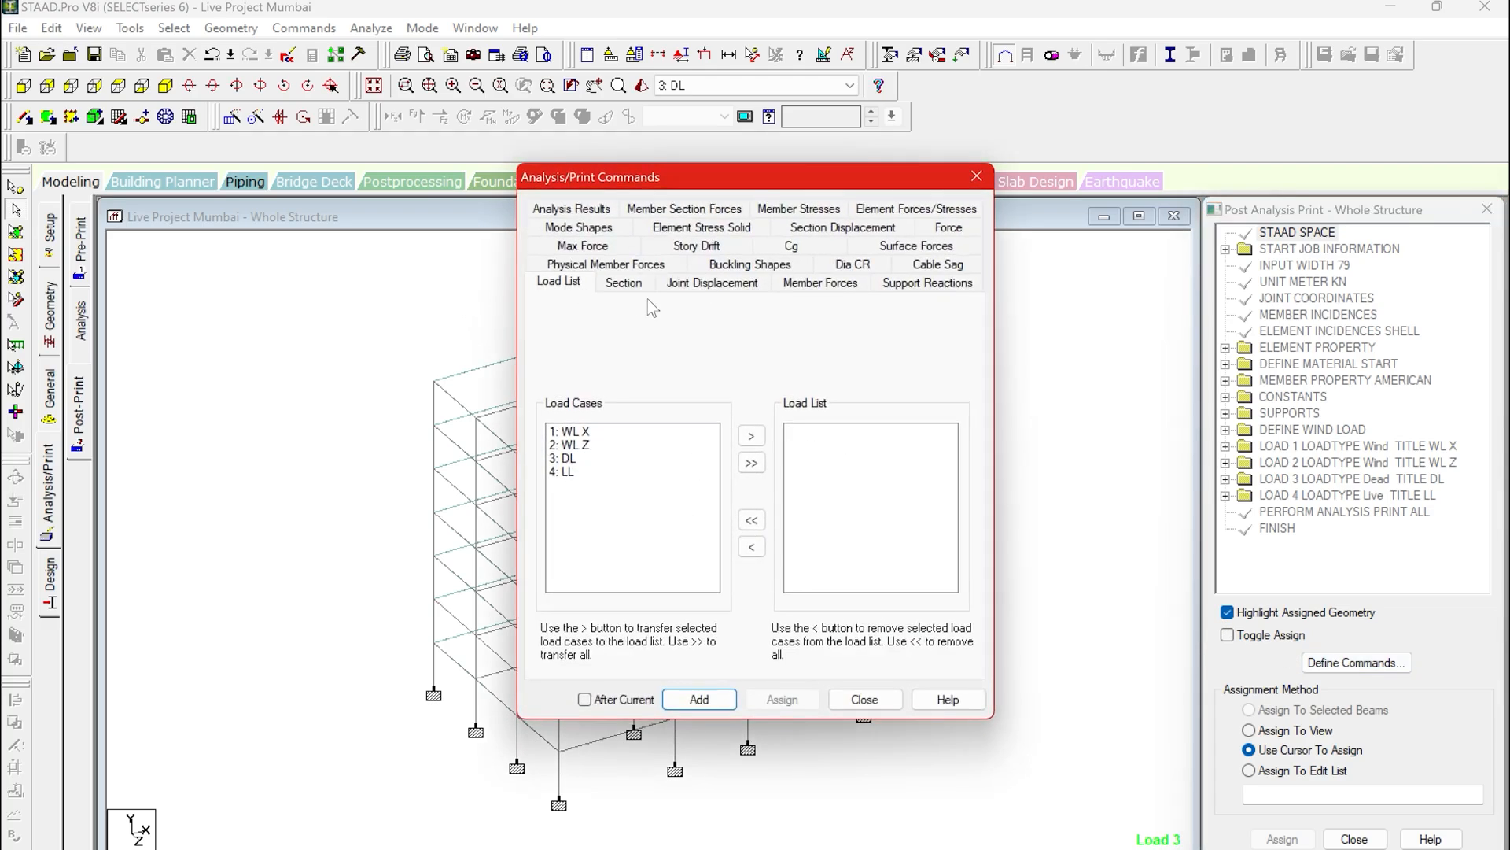
{"action": "left_click", "coordinate": [623, 283]}
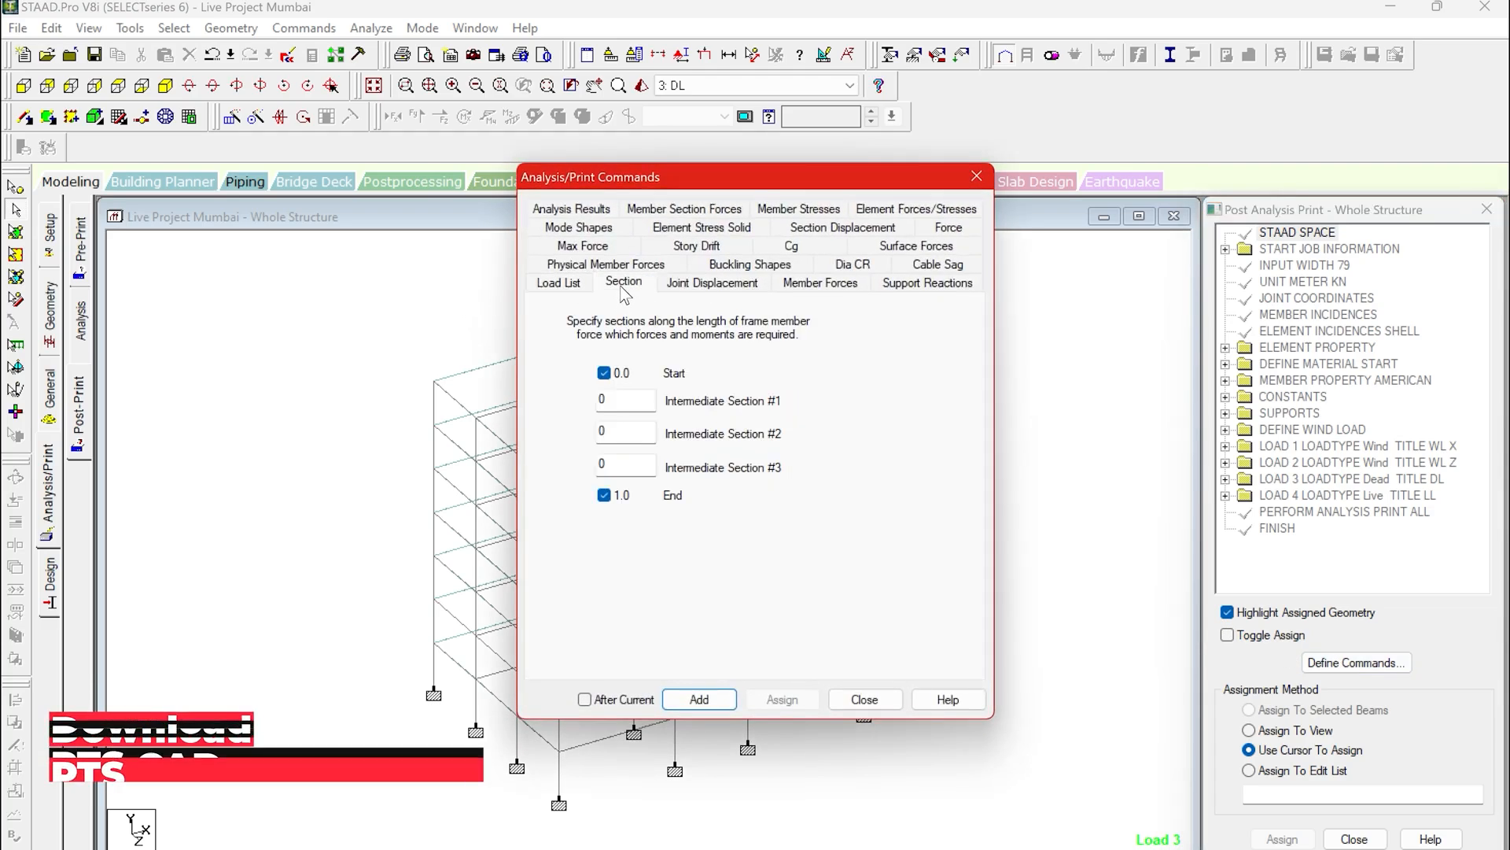
{"action": "left_click", "coordinate": [712, 283]}
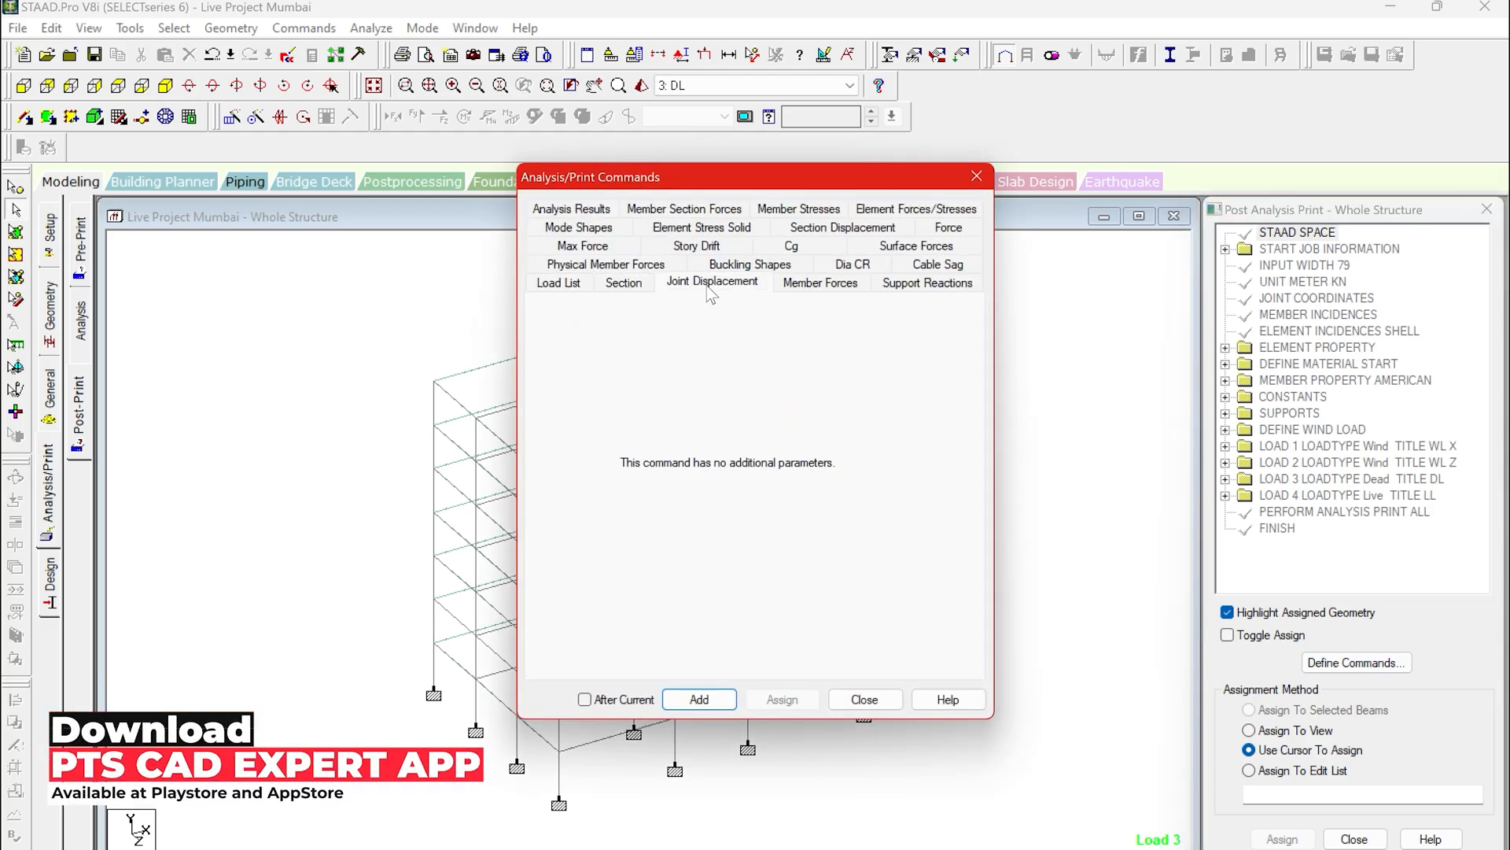
{"action": "left_click", "coordinate": [730, 696]}
{"action": "left_click", "coordinate": [823, 284]}
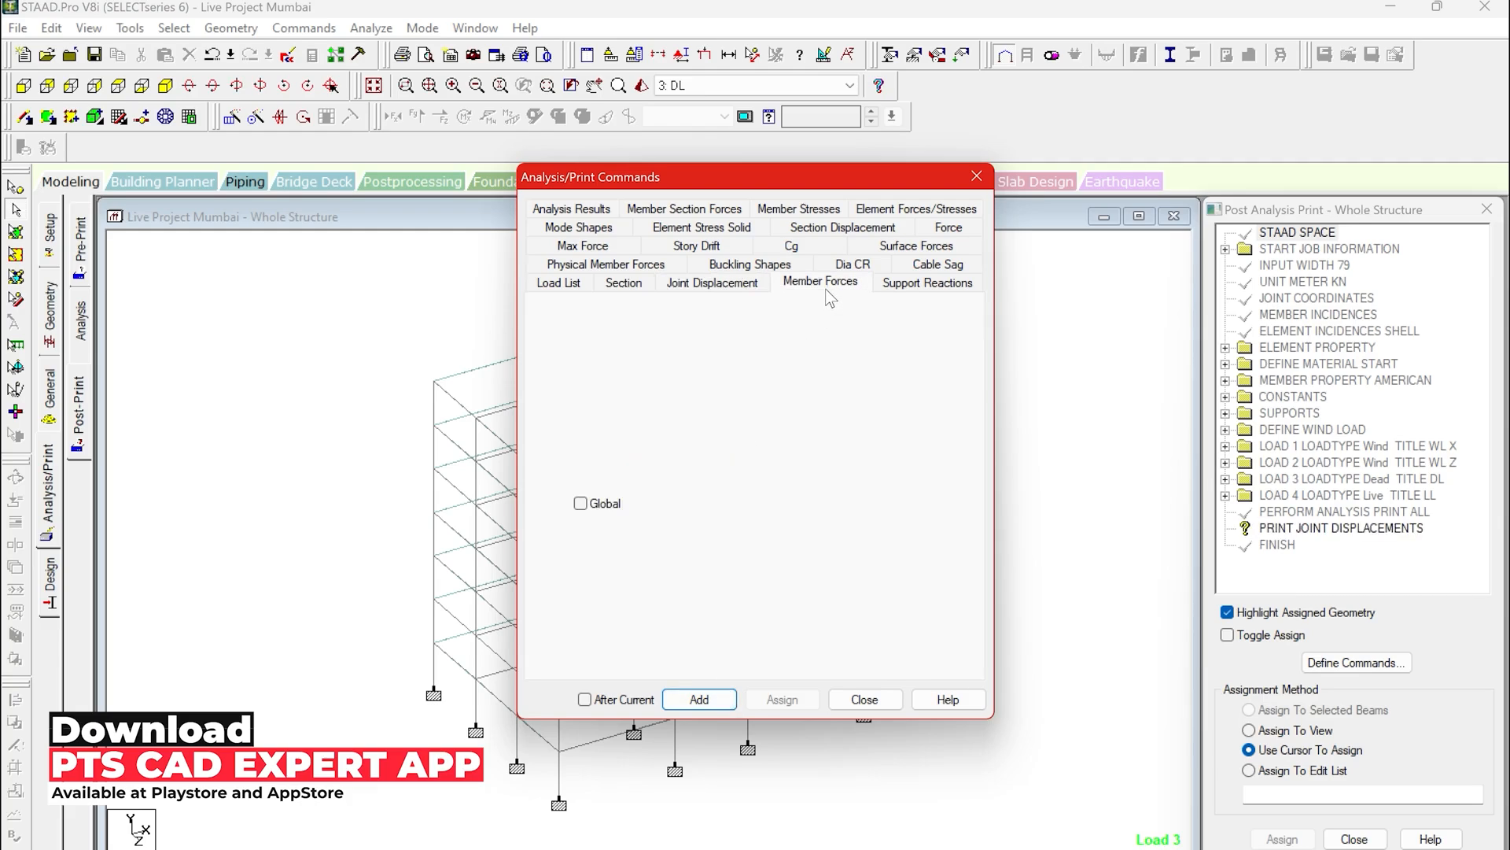
{"action": "left_click", "coordinate": [689, 700]}
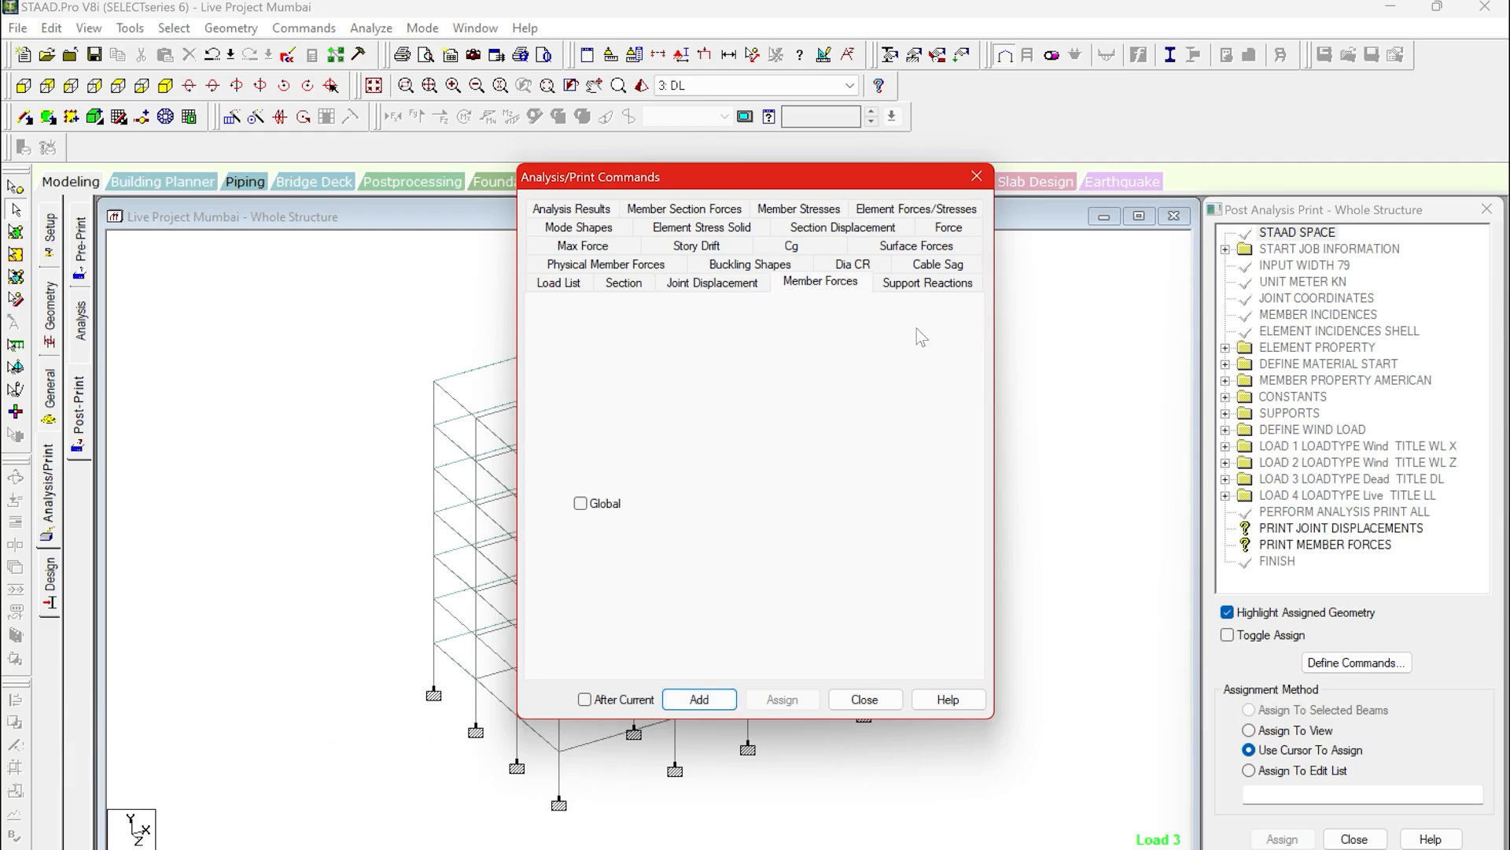
Add post-analysis print commands for support reactions and section displacements.
{"action": "left_click", "coordinate": [919, 285]}
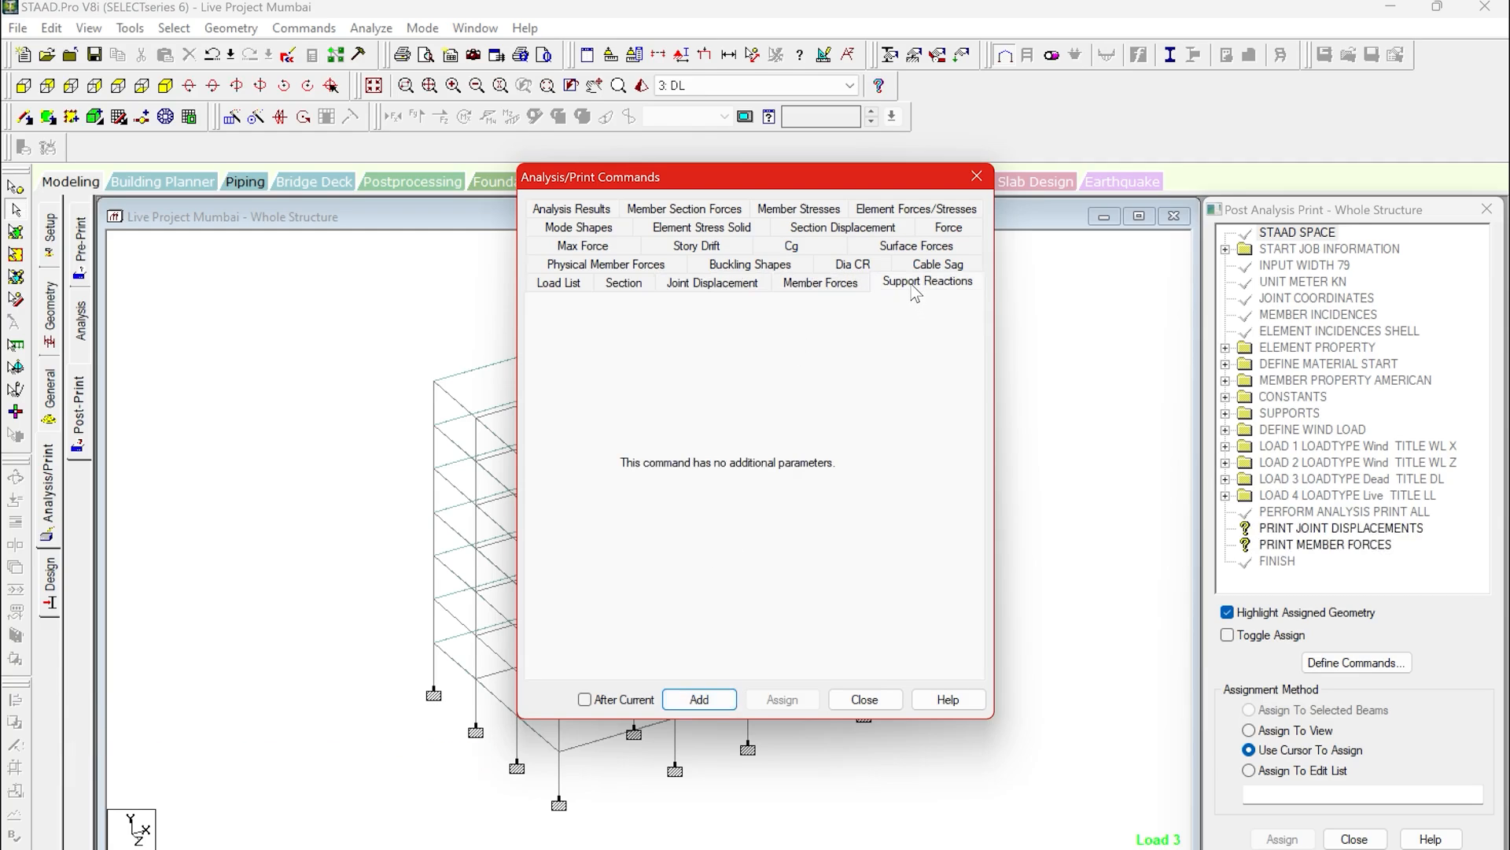
{"action": "left_click", "coordinate": [706, 699]}
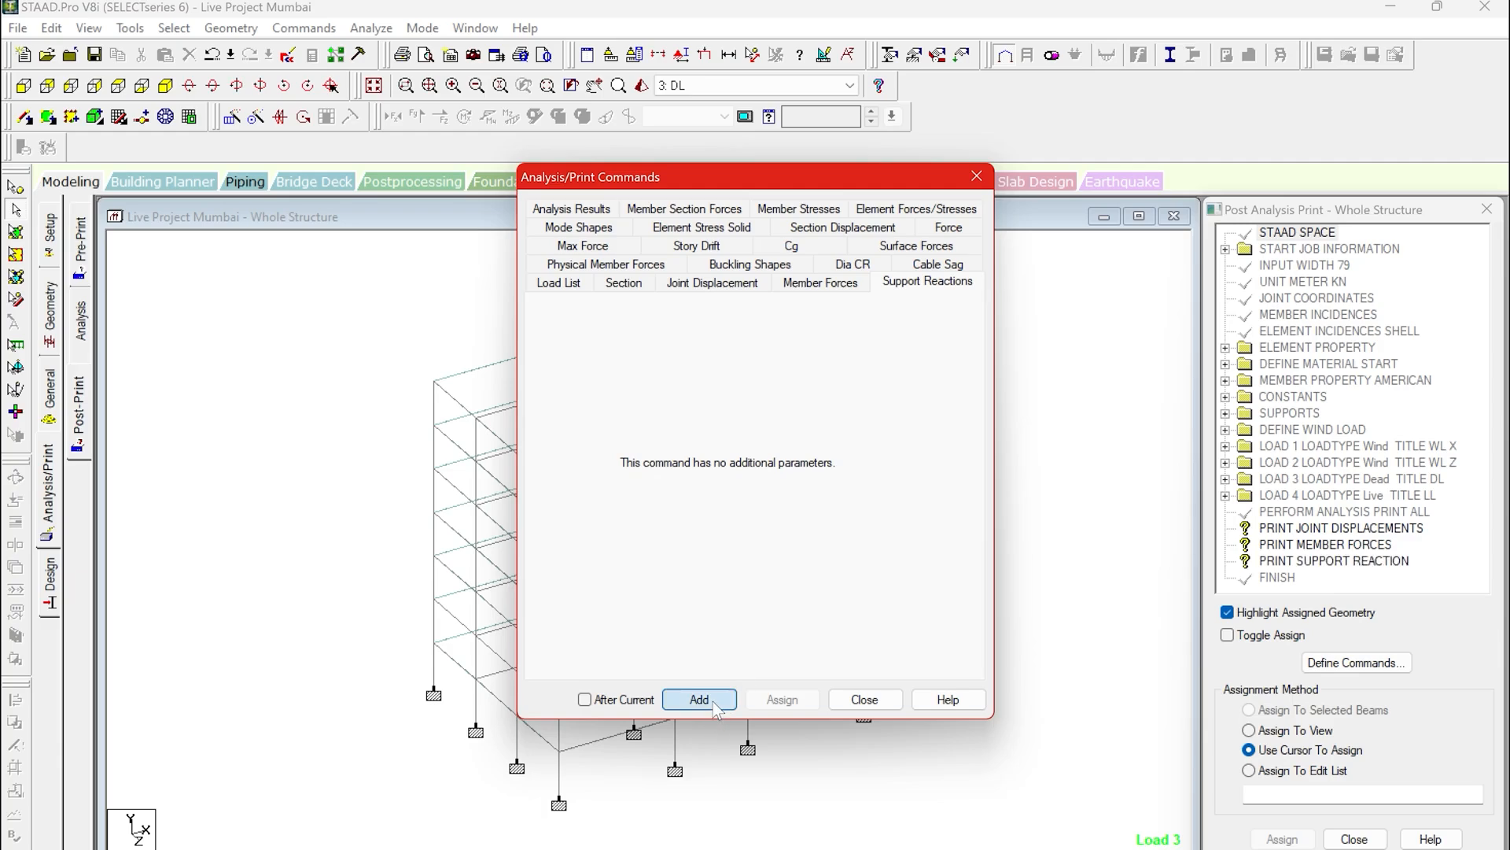
{"action": "left_click", "coordinate": [840, 236]}
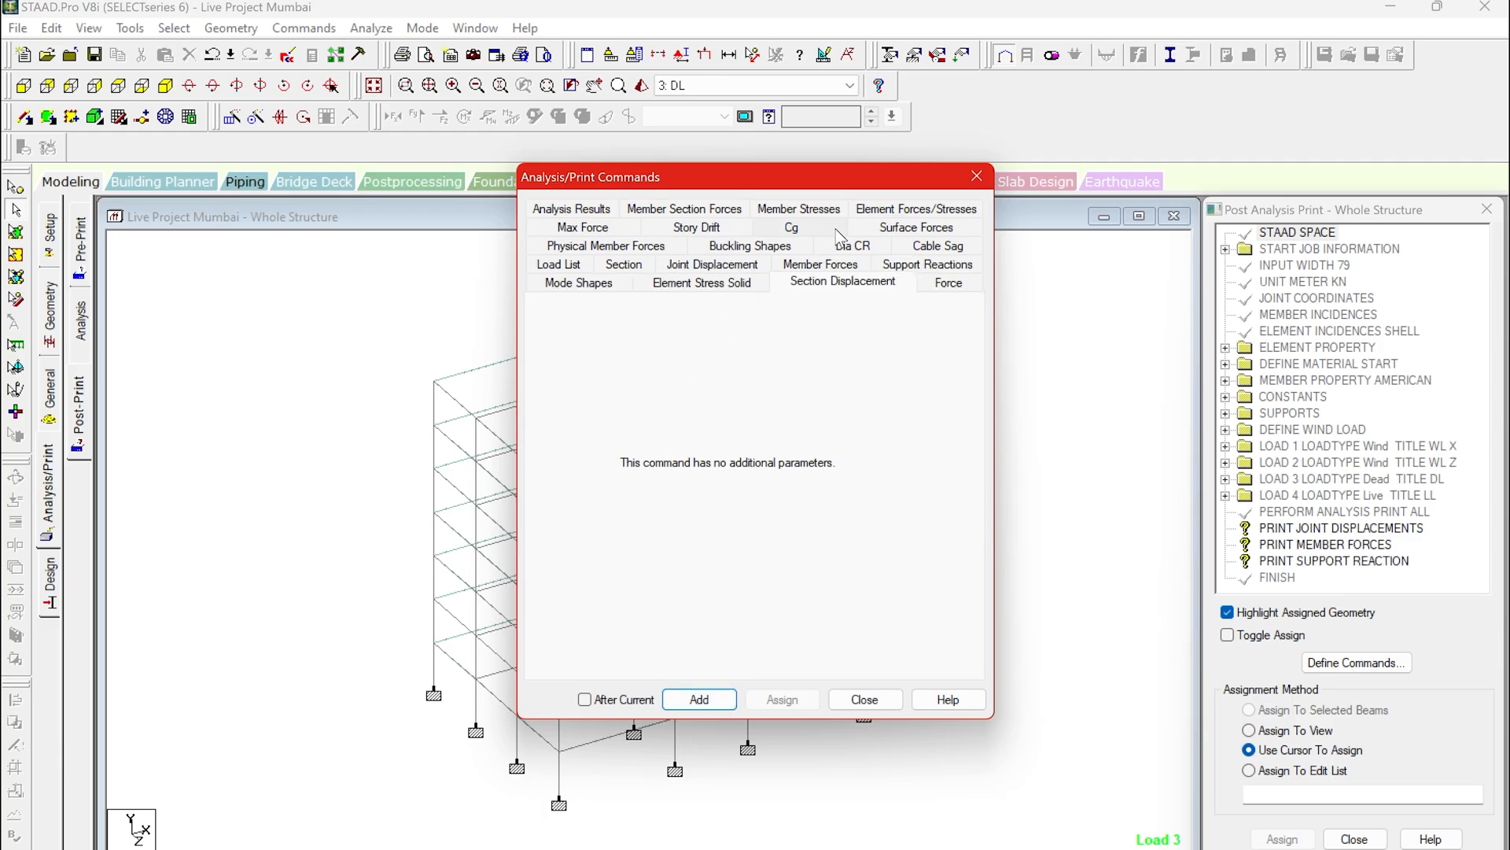
{"action": "left_click", "coordinate": [719, 699]}
{"action": "left_click", "coordinate": [865, 699]}
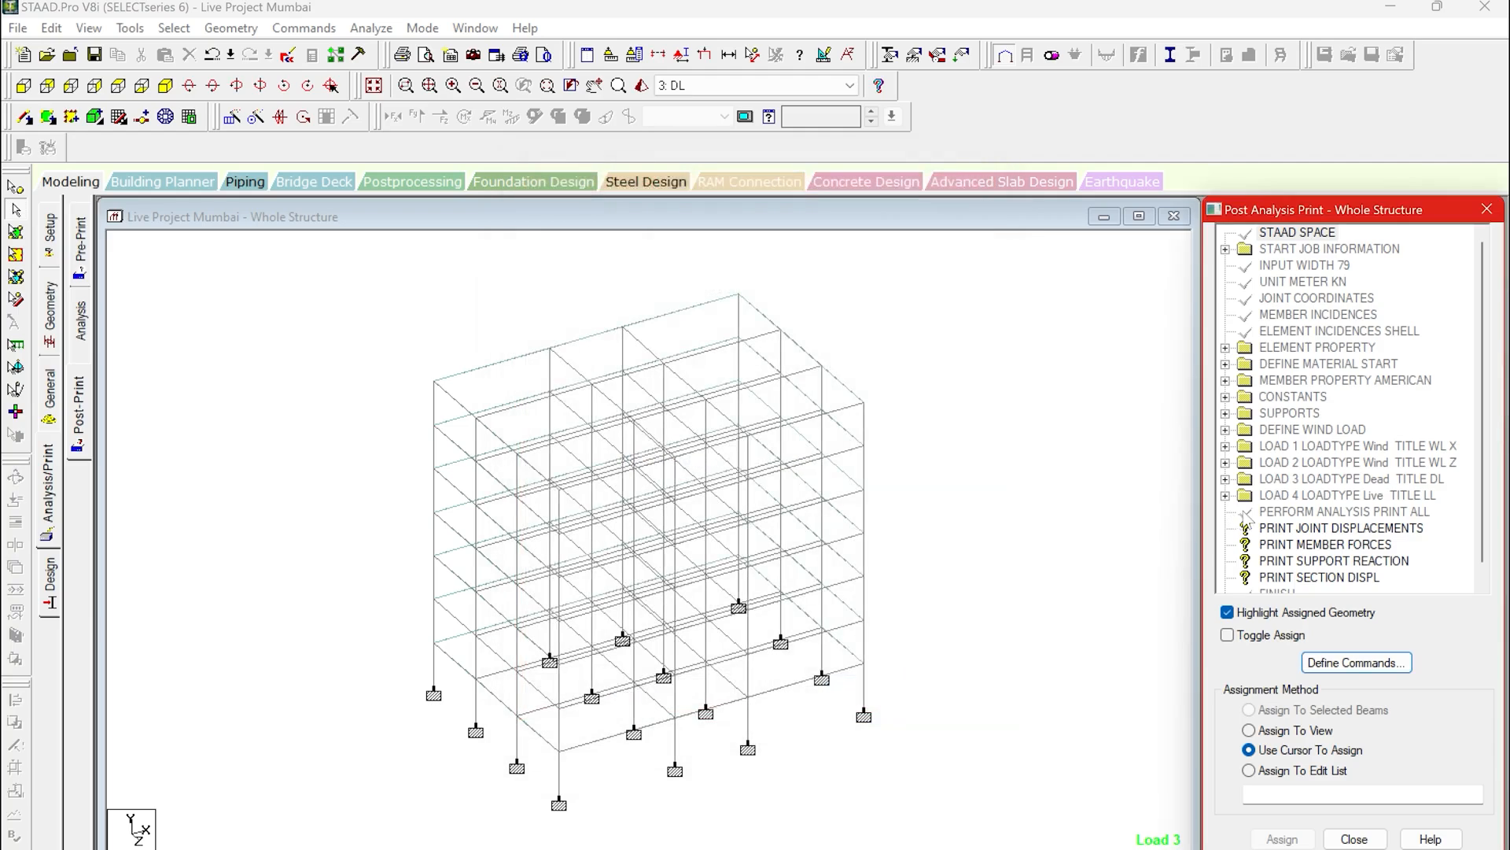
Assign the PRINT JOINT DISPLACEMENTS command to the whole view.
{"action": "scroll", "coordinate": [1369, 529], "scroll_direction": "down", "scroll_amount": 1}
{"action": "left_click", "coordinate": [1346, 513]}
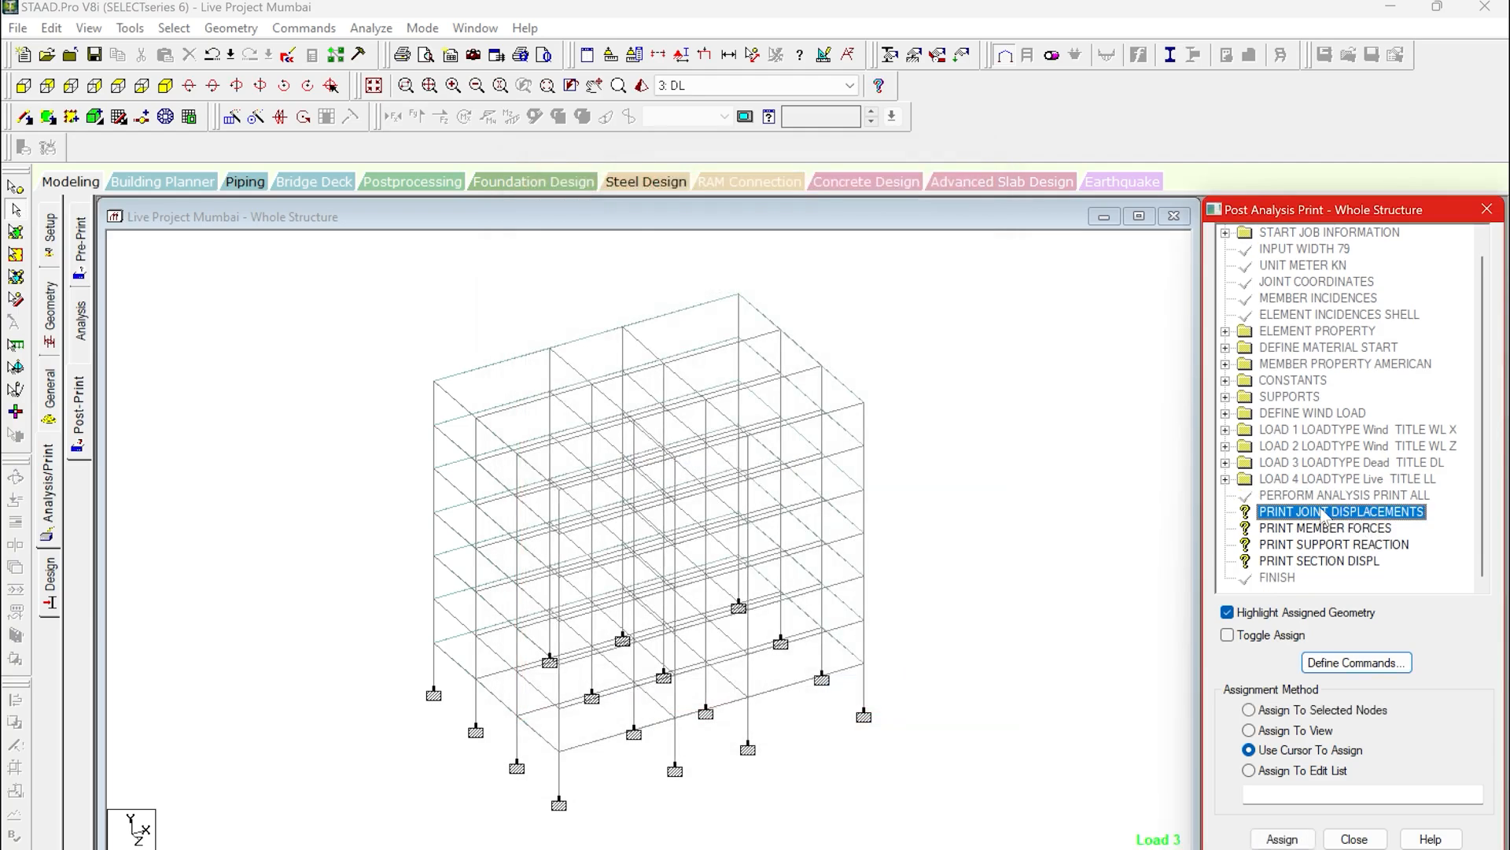
{"action": "left_click", "coordinate": [1295, 731]}
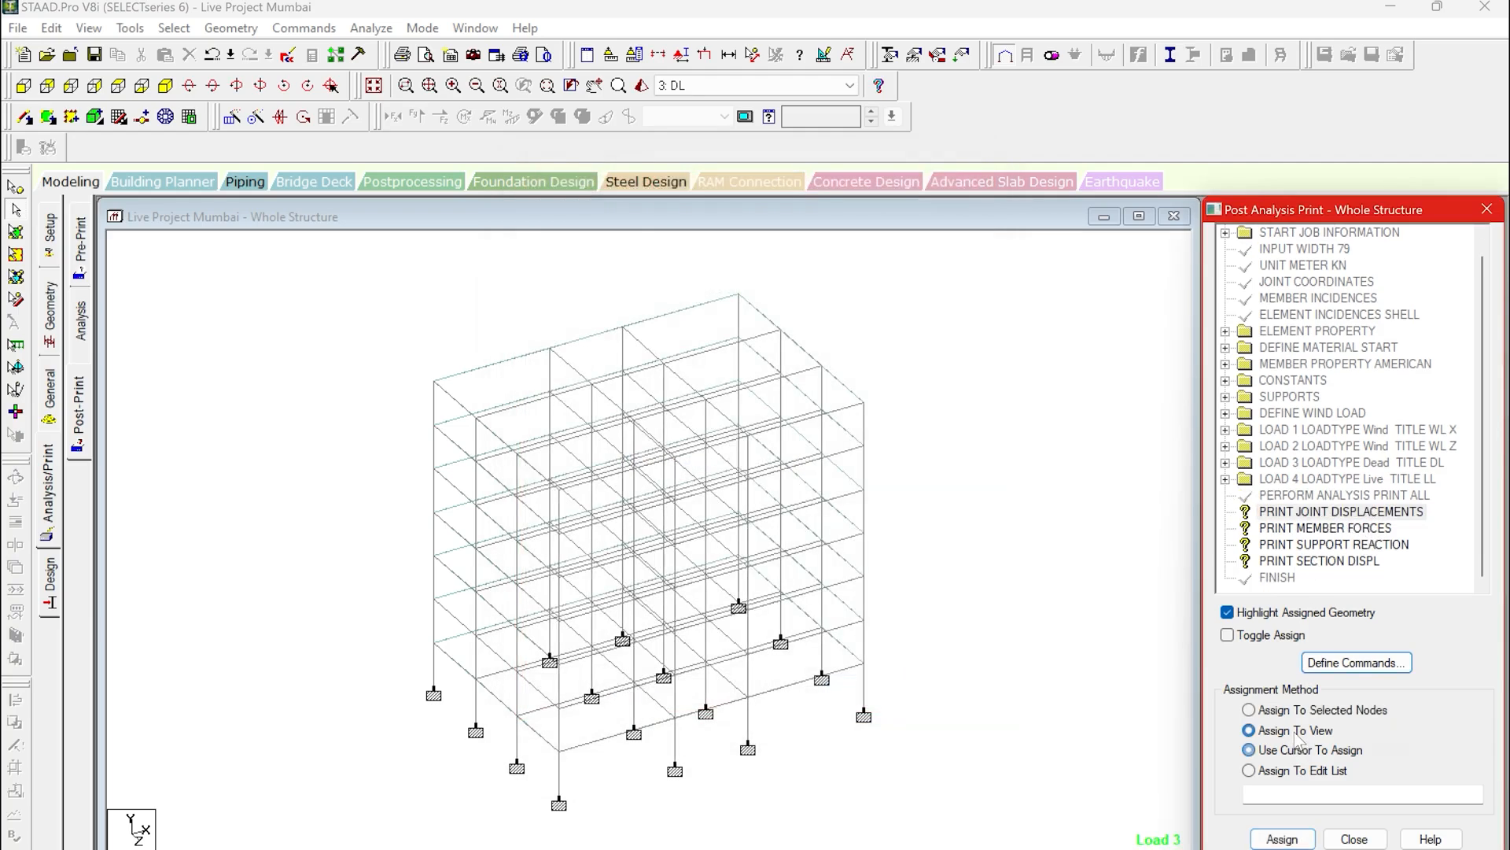
{"action": "left_click", "coordinate": [1281, 839]}
{"action": "left_click", "coordinate": [1367, 585]}
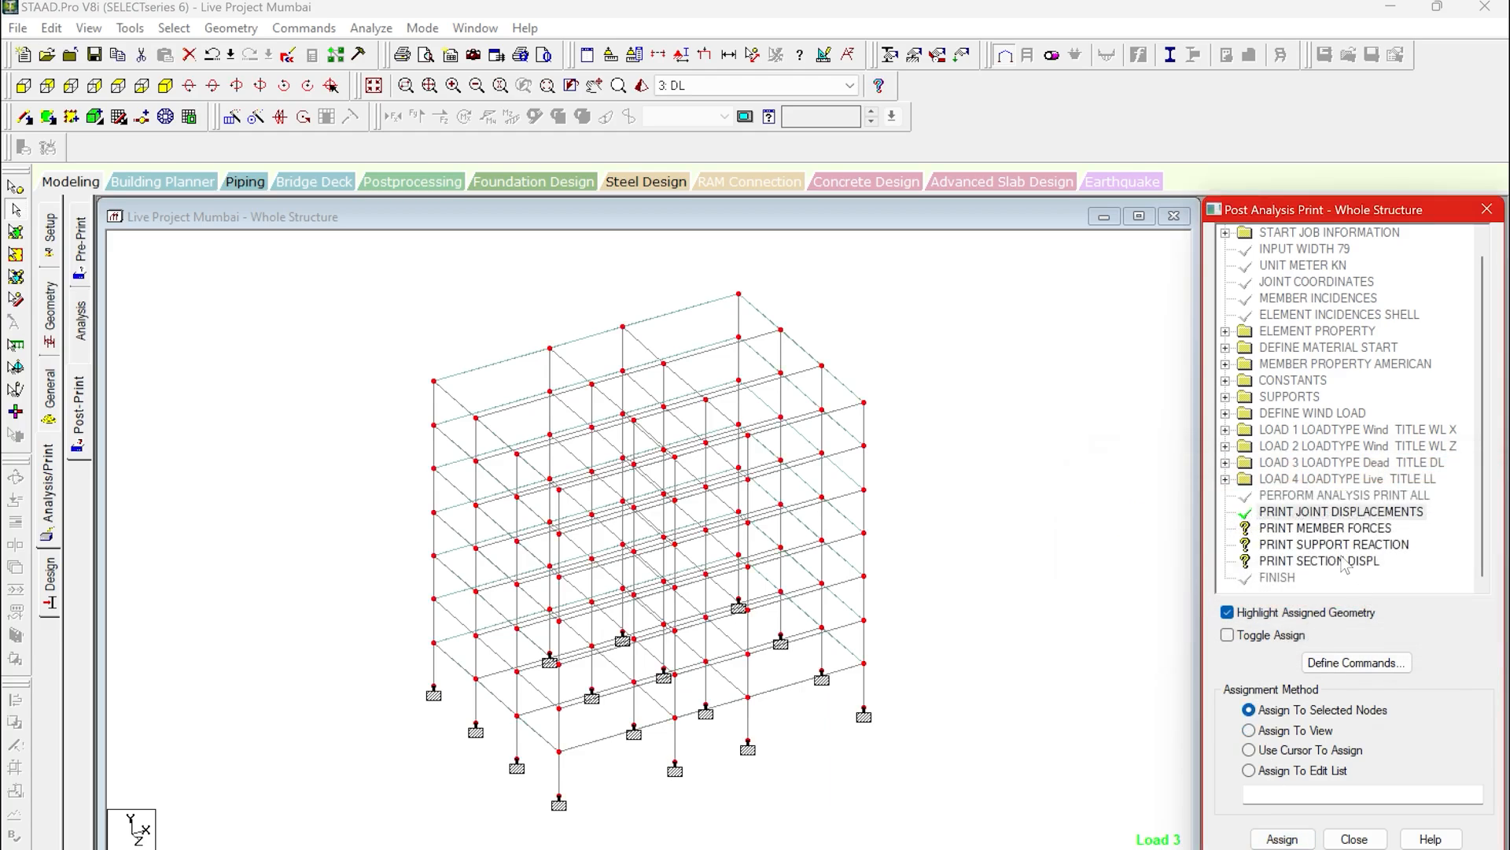
Assign the PRINT MEMBER FORCES command to all members in the view.
{"action": "left_click", "coordinate": [1339, 528]}
{"action": "left_click", "coordinate": [1291, 731]}
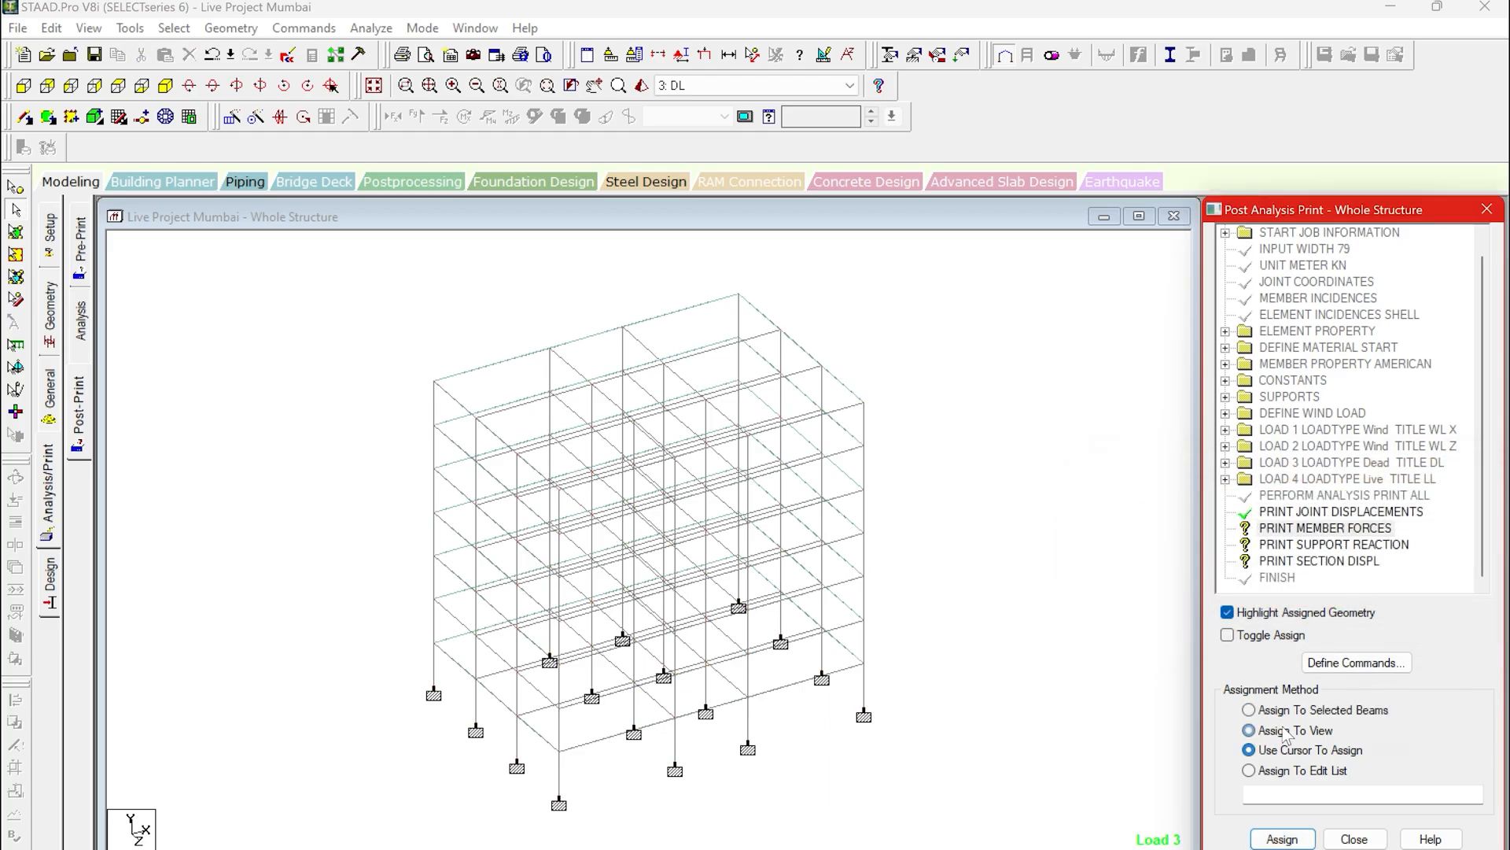
{"action": "left_click", "coordinate": [1282, 838]}
{"action": "left_click", "coordinate": [1370, 586]}
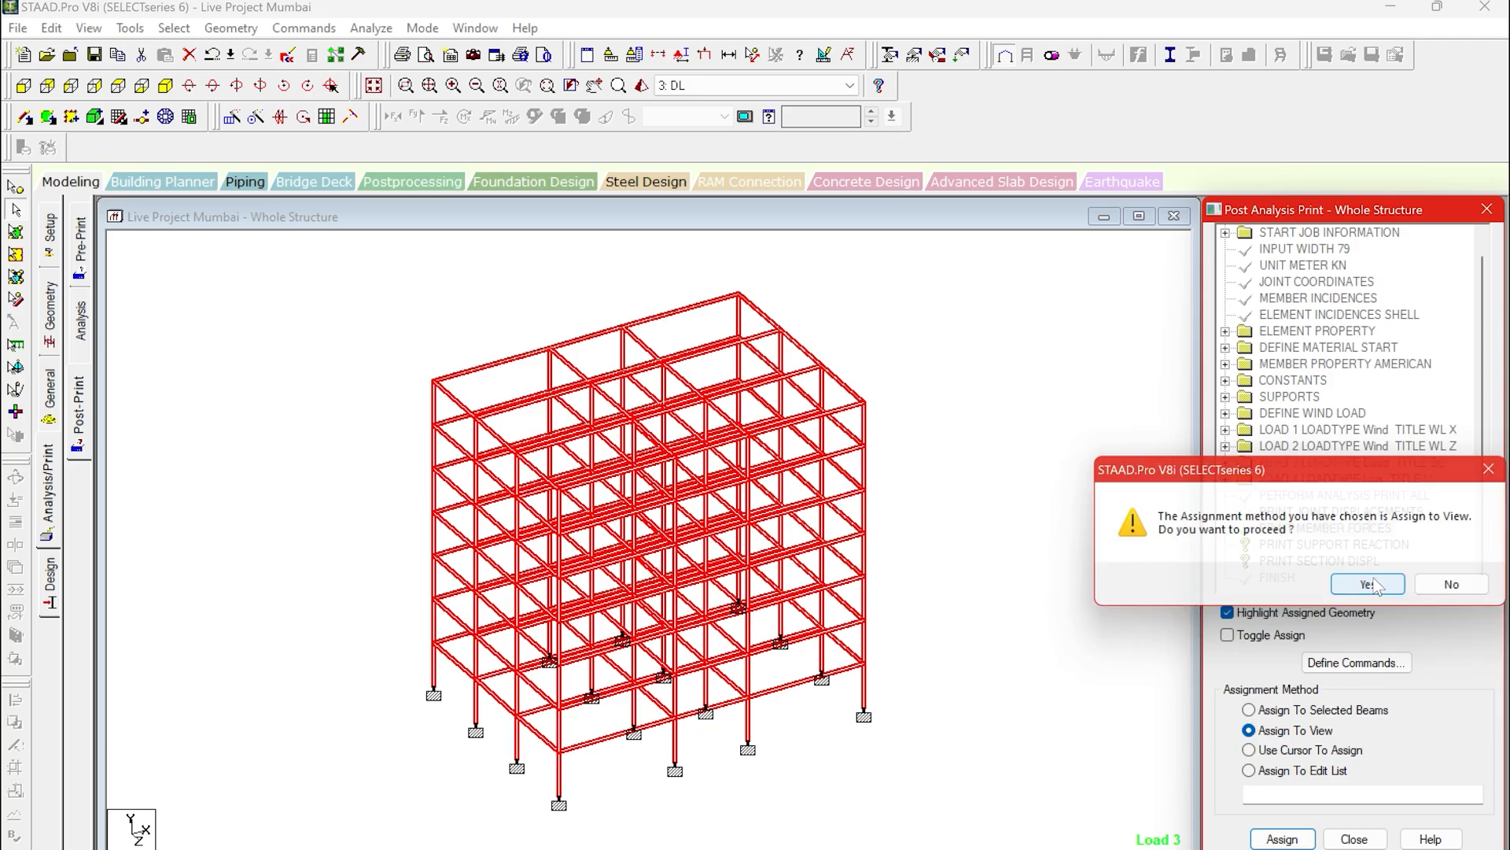
Assign the PRINT SUPPORT REACTION command to the whole view.
{"action": "left_click", "coordinate": [1331, 546]}
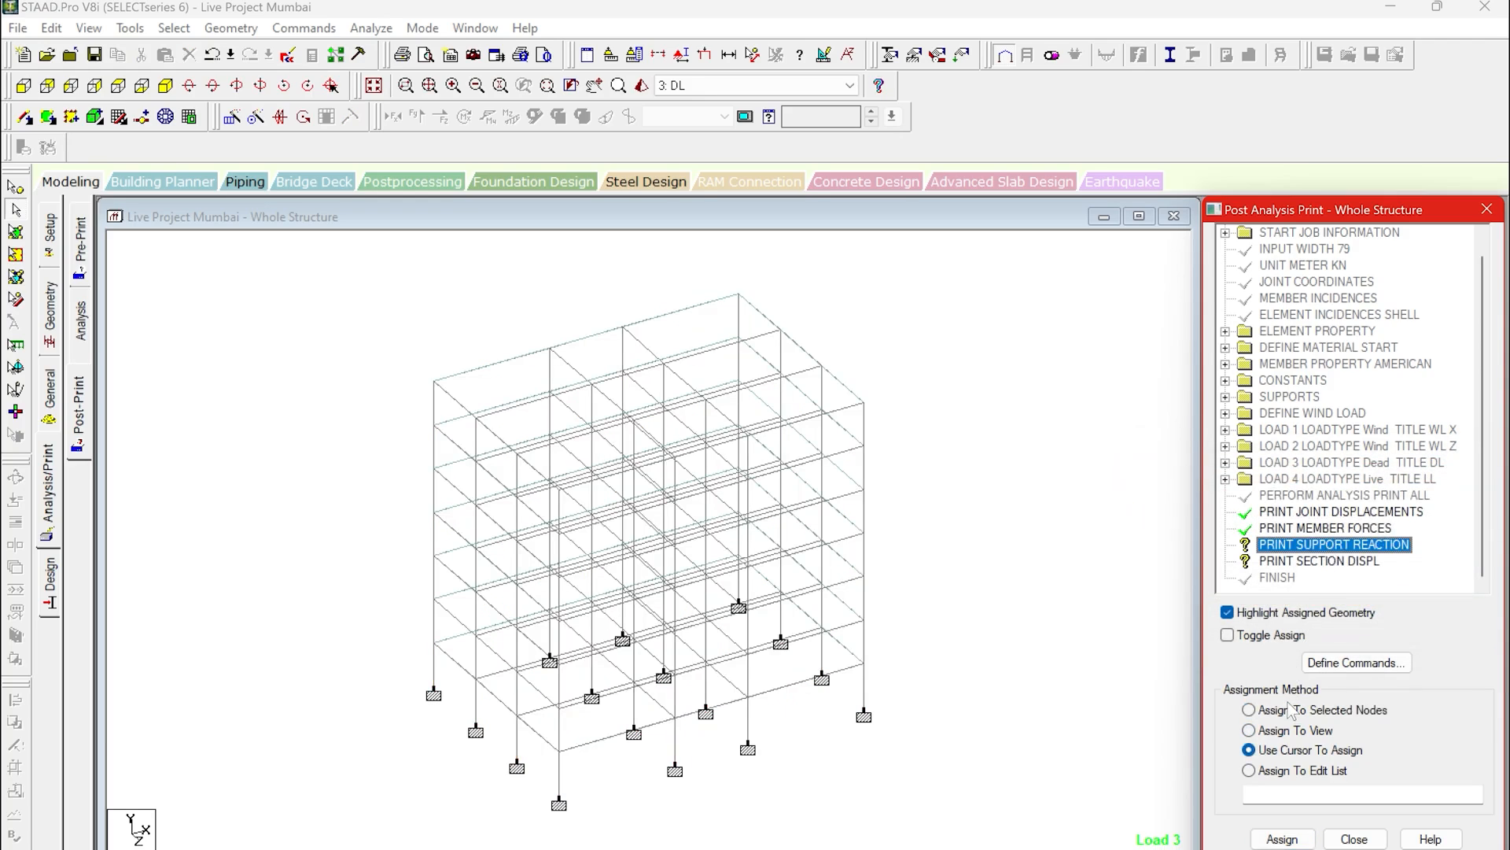
{"action": "left_click", "coordinate": [1291, 731]}
{"action": "left_click", "coordinate": [1282, 839]}
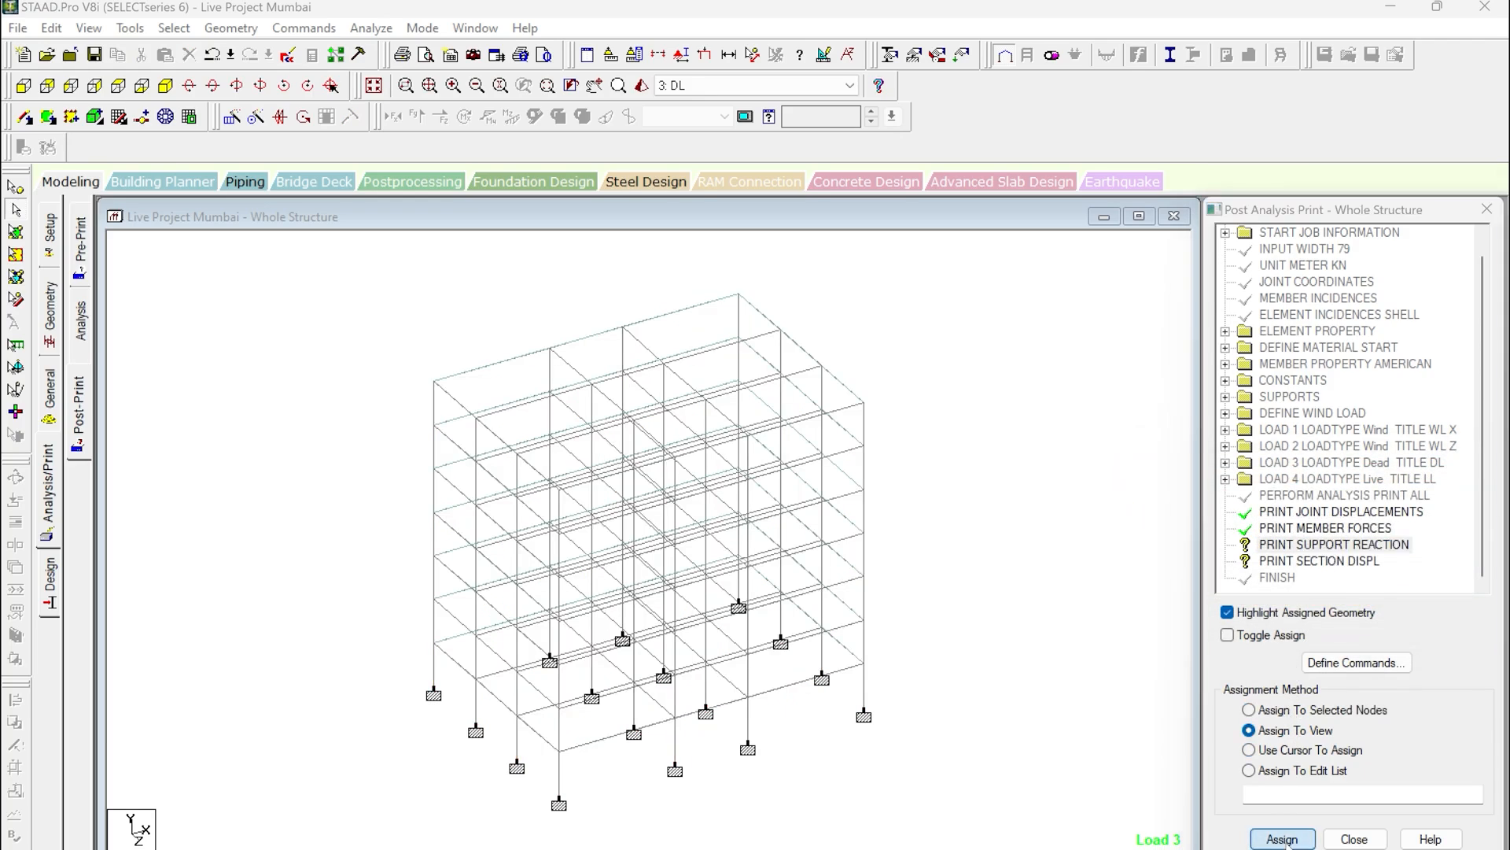
{"action": "left_click", "coordinate": [1384, 588]}
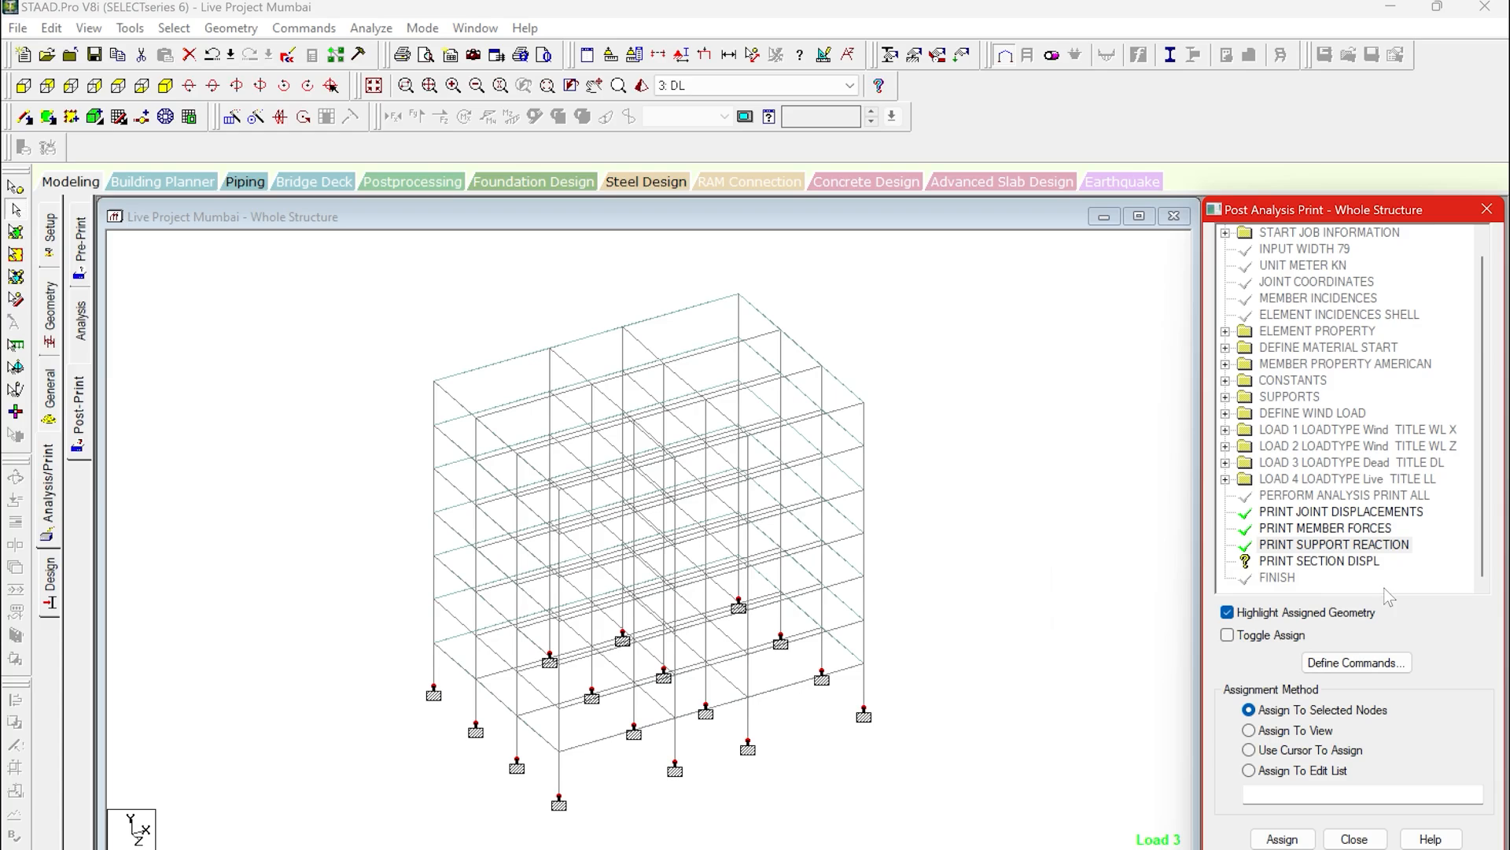
Assign the PRINT SECTION DISPL command to all members in the view and clear the member selection.
{"action": "left_click", "coordinate": [1322, 562]}
{"action": "left_click", "coordinate": [1291, 730]}
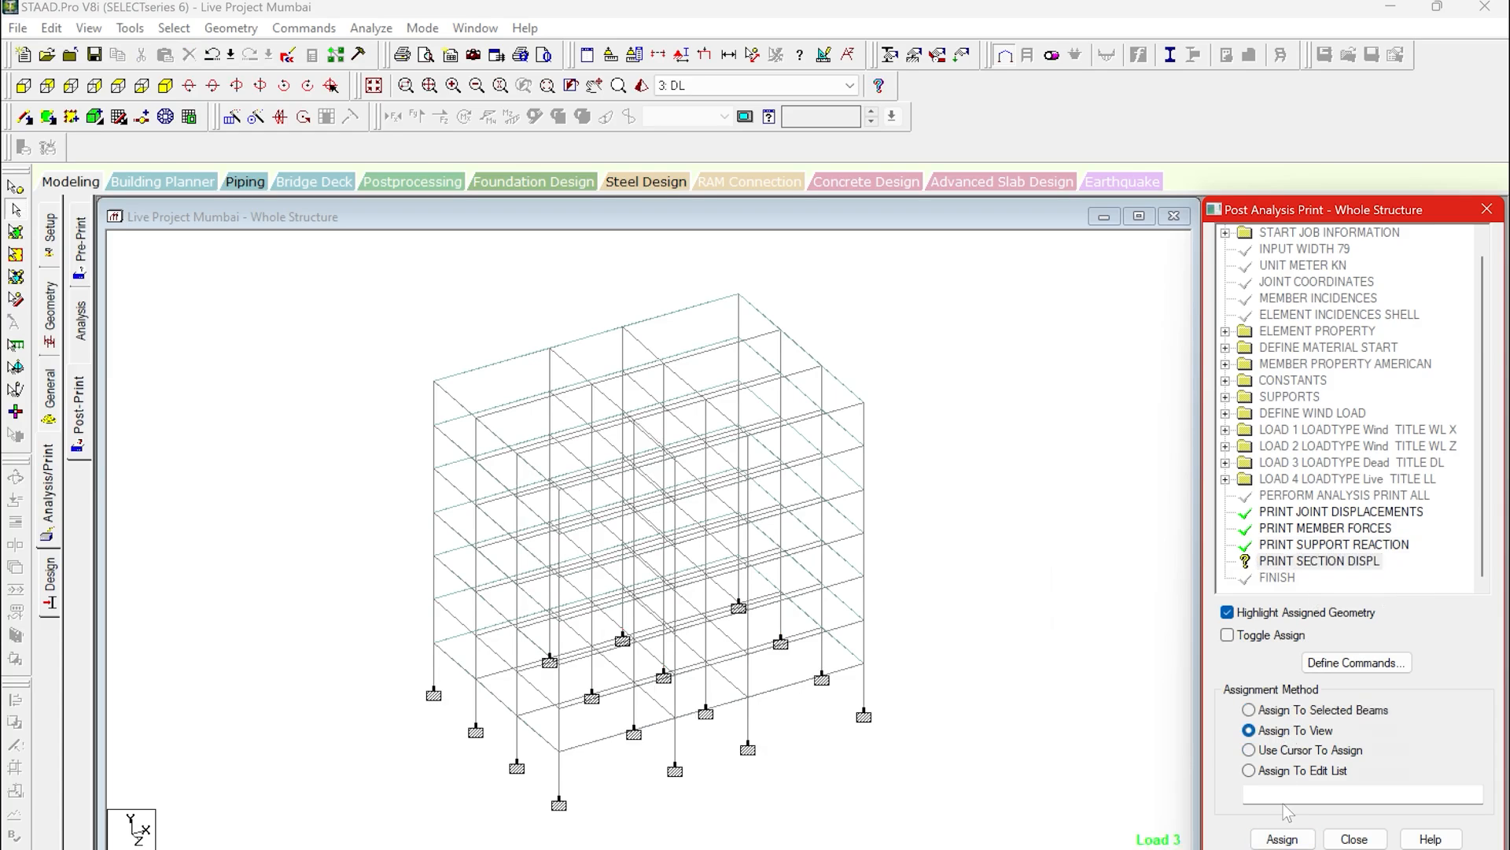
{"action": "left_click", "coordinate": [1282, 839]}
{"action": "left_click", "coordinate": [1375, 590]}
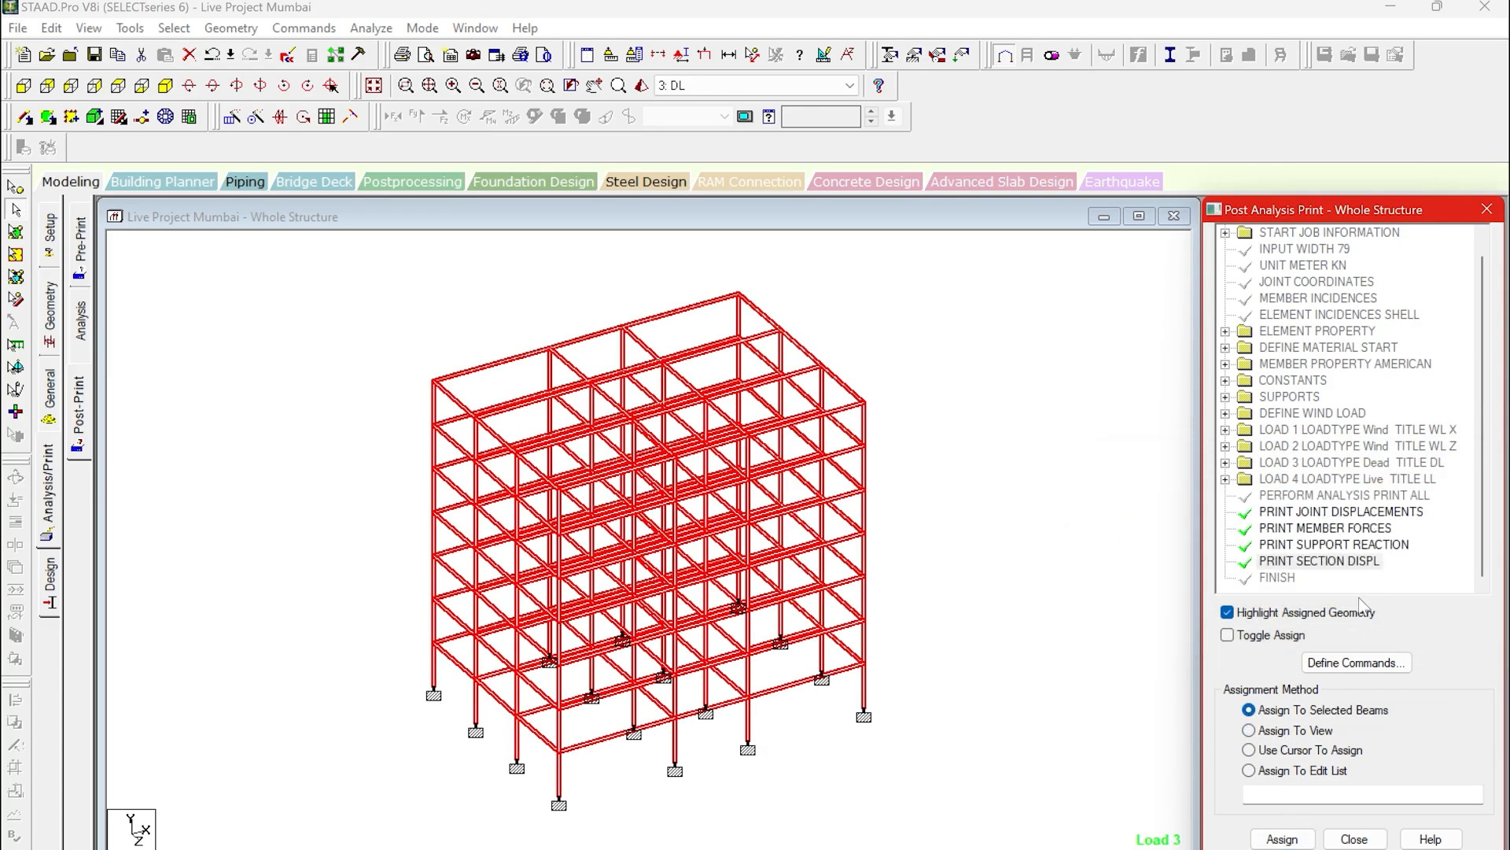
{"action": "left_click", "coordinate": [246, 310]}
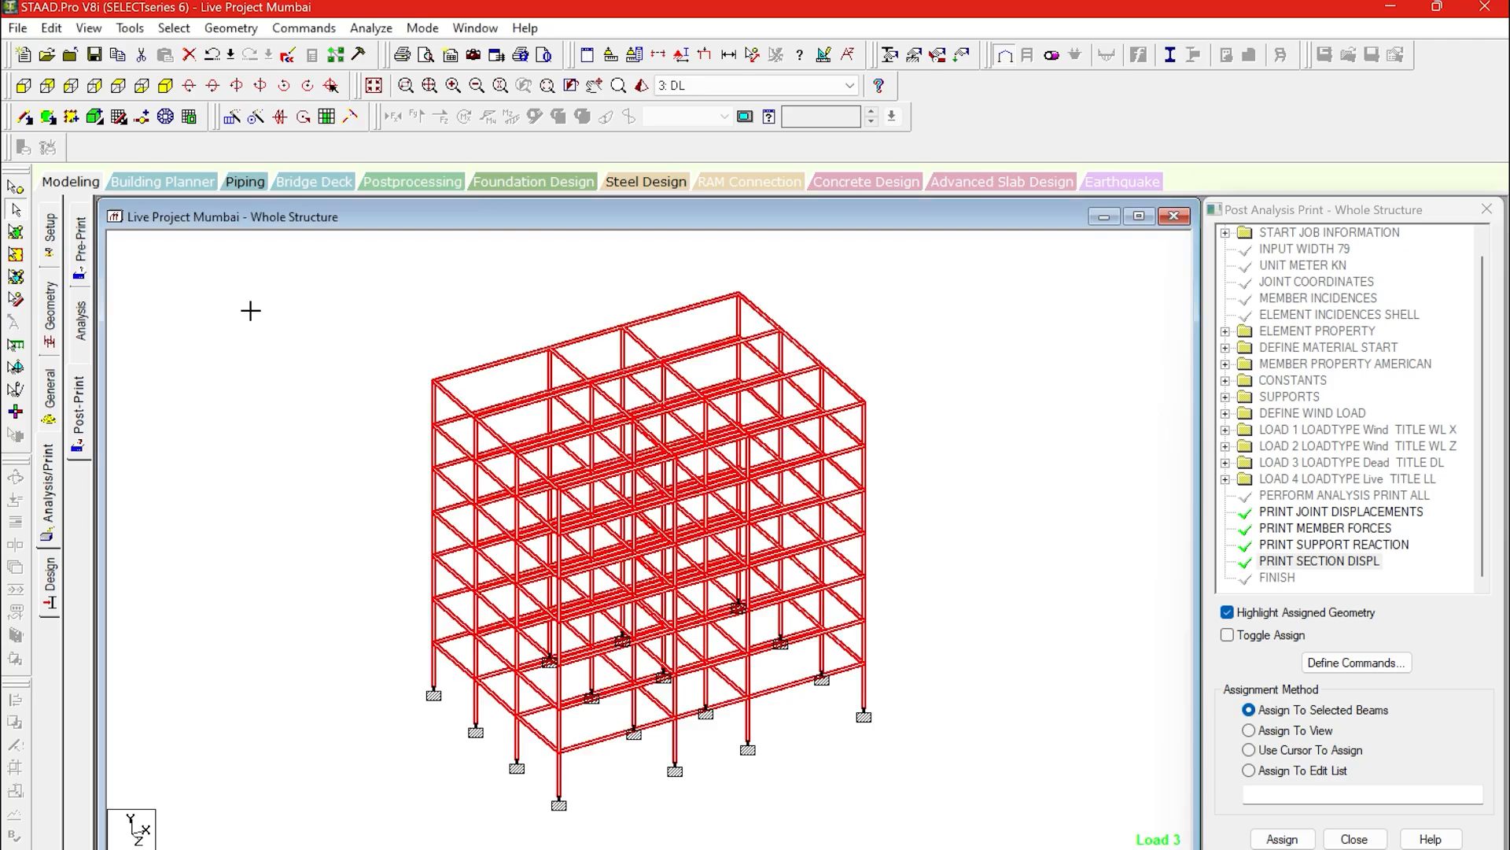
Run the analysis of the structure, saving the modified model.
{"action": "left_click", "coordinate": [366, 28]}
{"action": "left_click", "coordinate": [393, 52]}
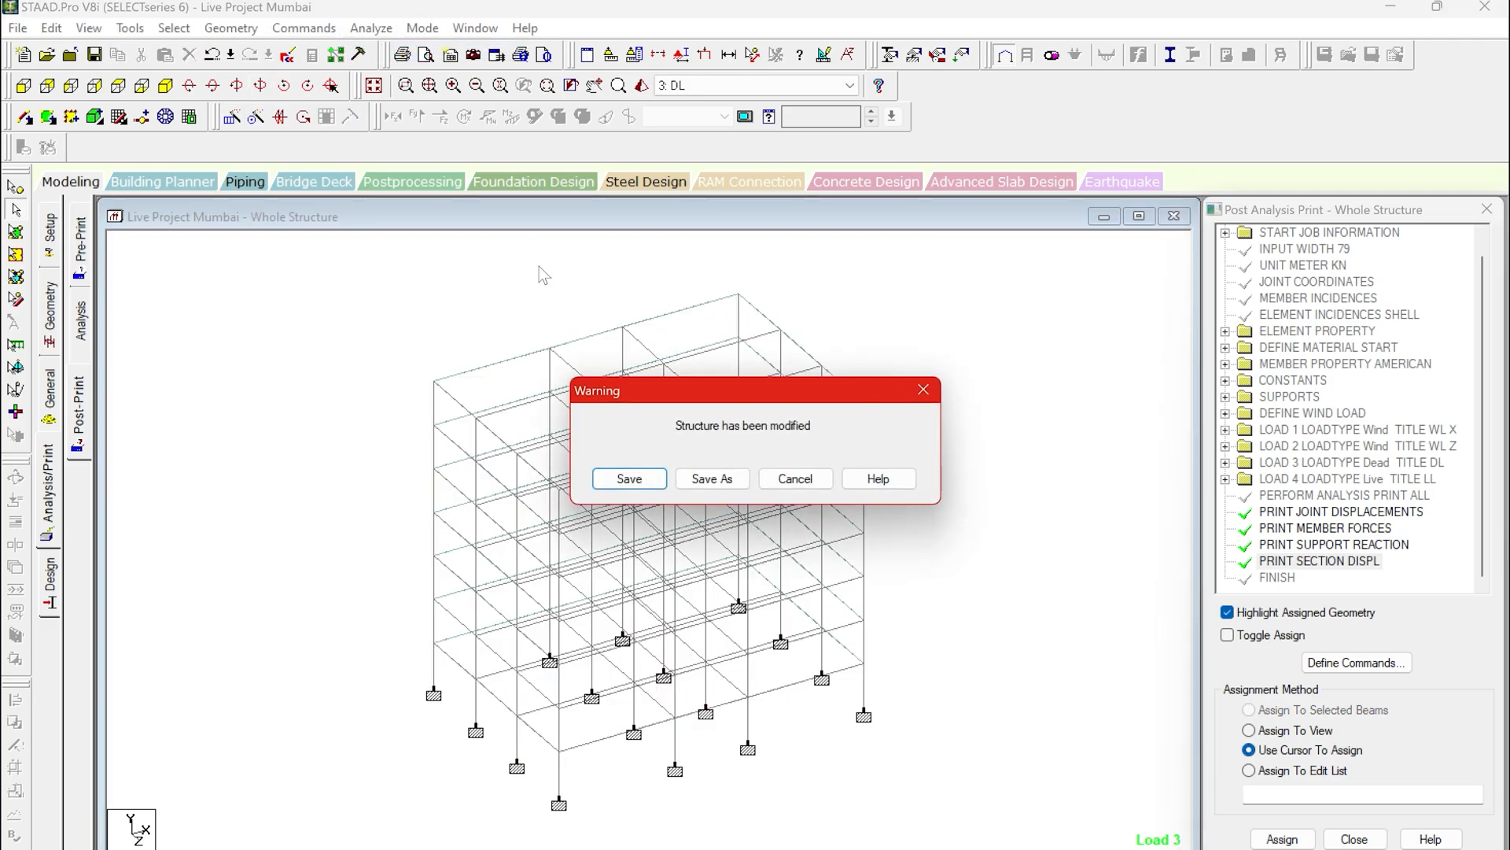
{"action": "left_click", "coordinate": [617, 478]}
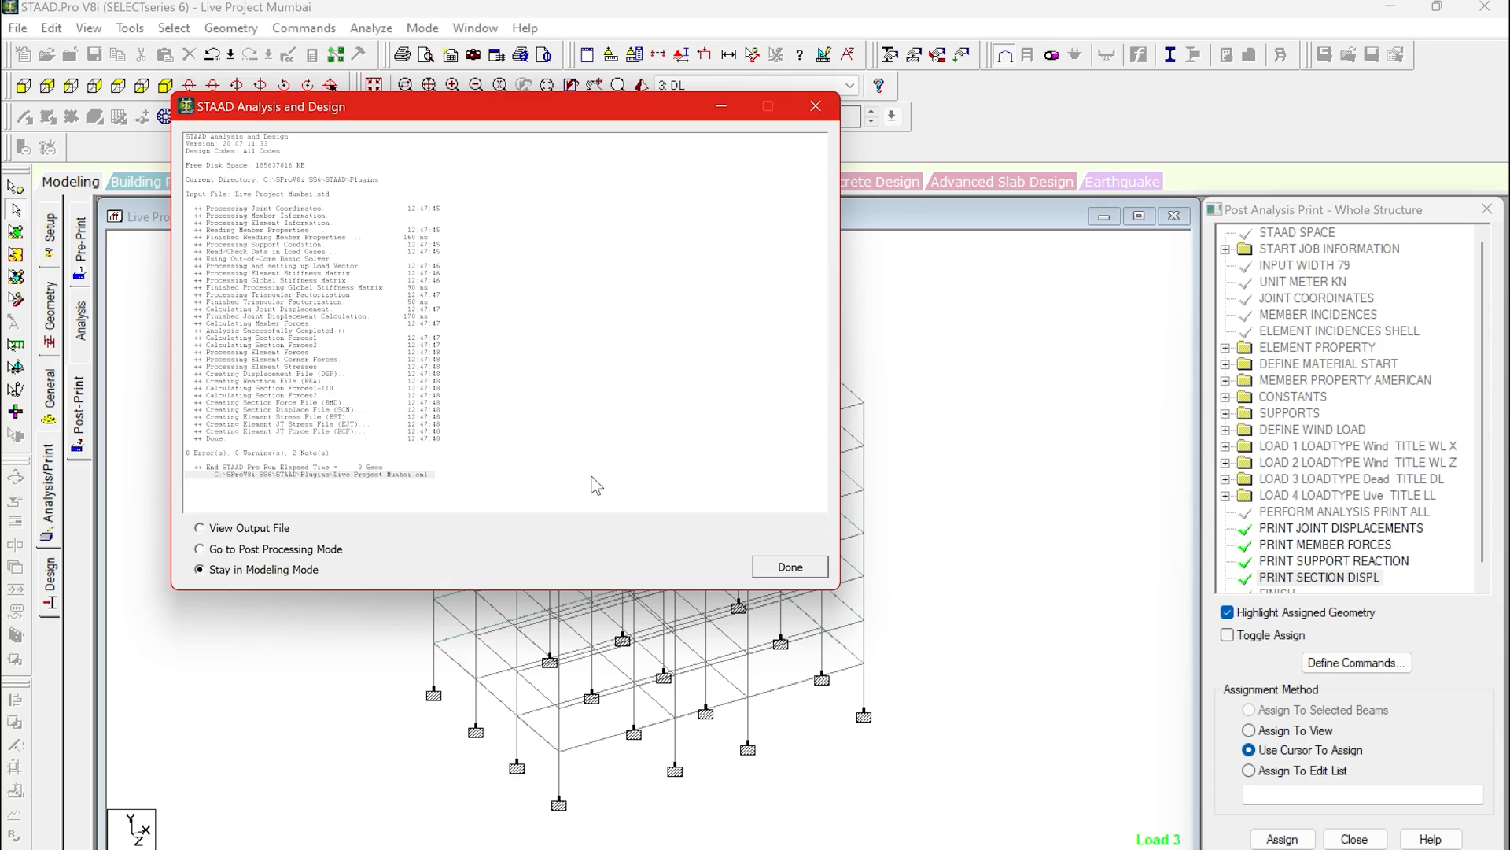
Open the analysis output file and examine the echoed load definitions, the notes and the problem statistics.
{"action": "left_click", "coordinate": [228, 532]}
{"action": "left_click", "coordinate": [782, 568]}
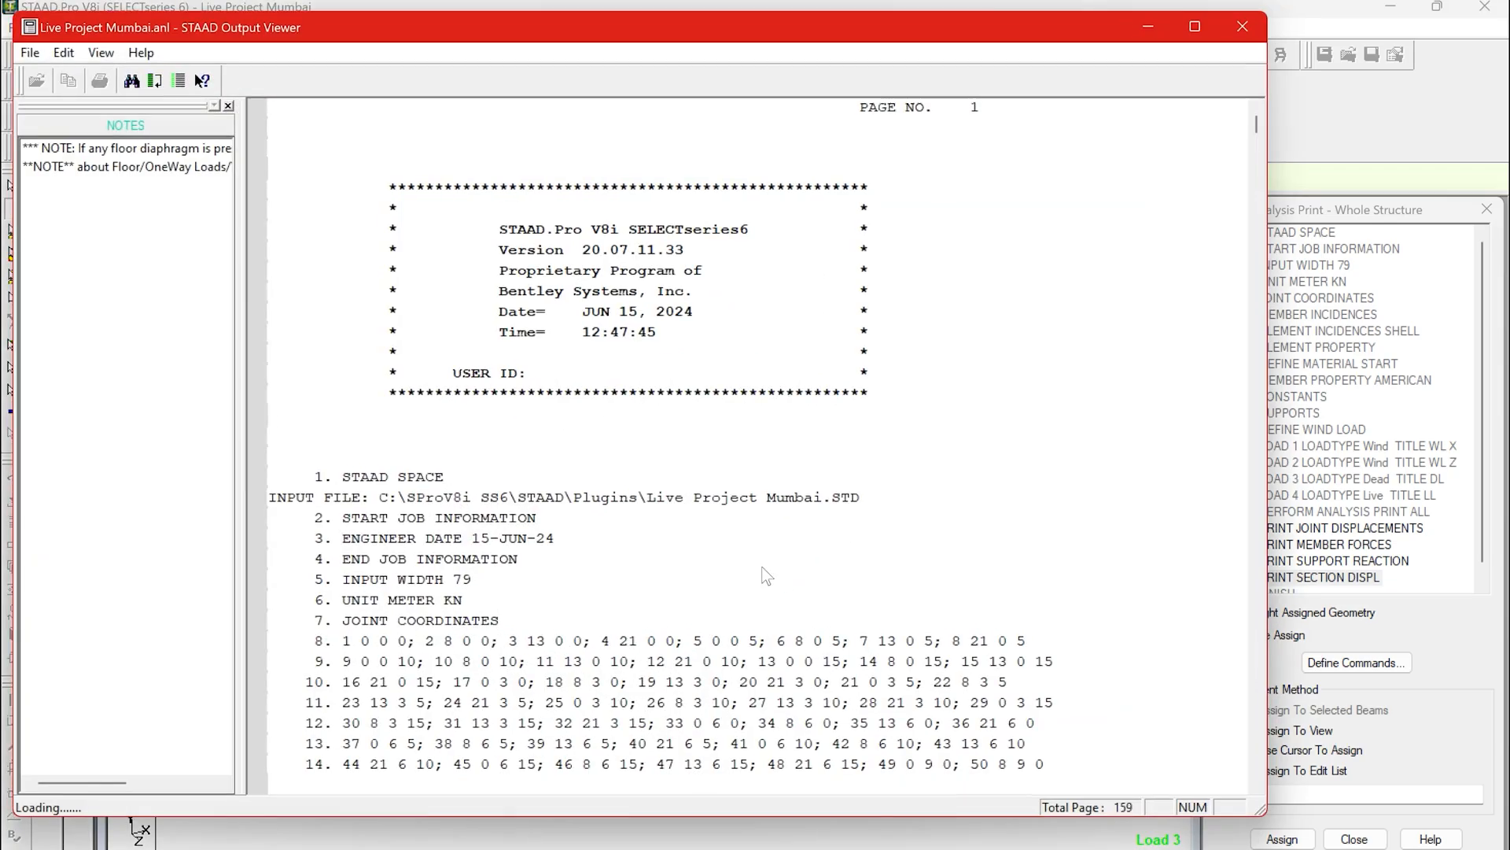
{"action": "scroll", "coordinate": [767, 576], "scroll_direction": "down", "scroll_amount": 20}
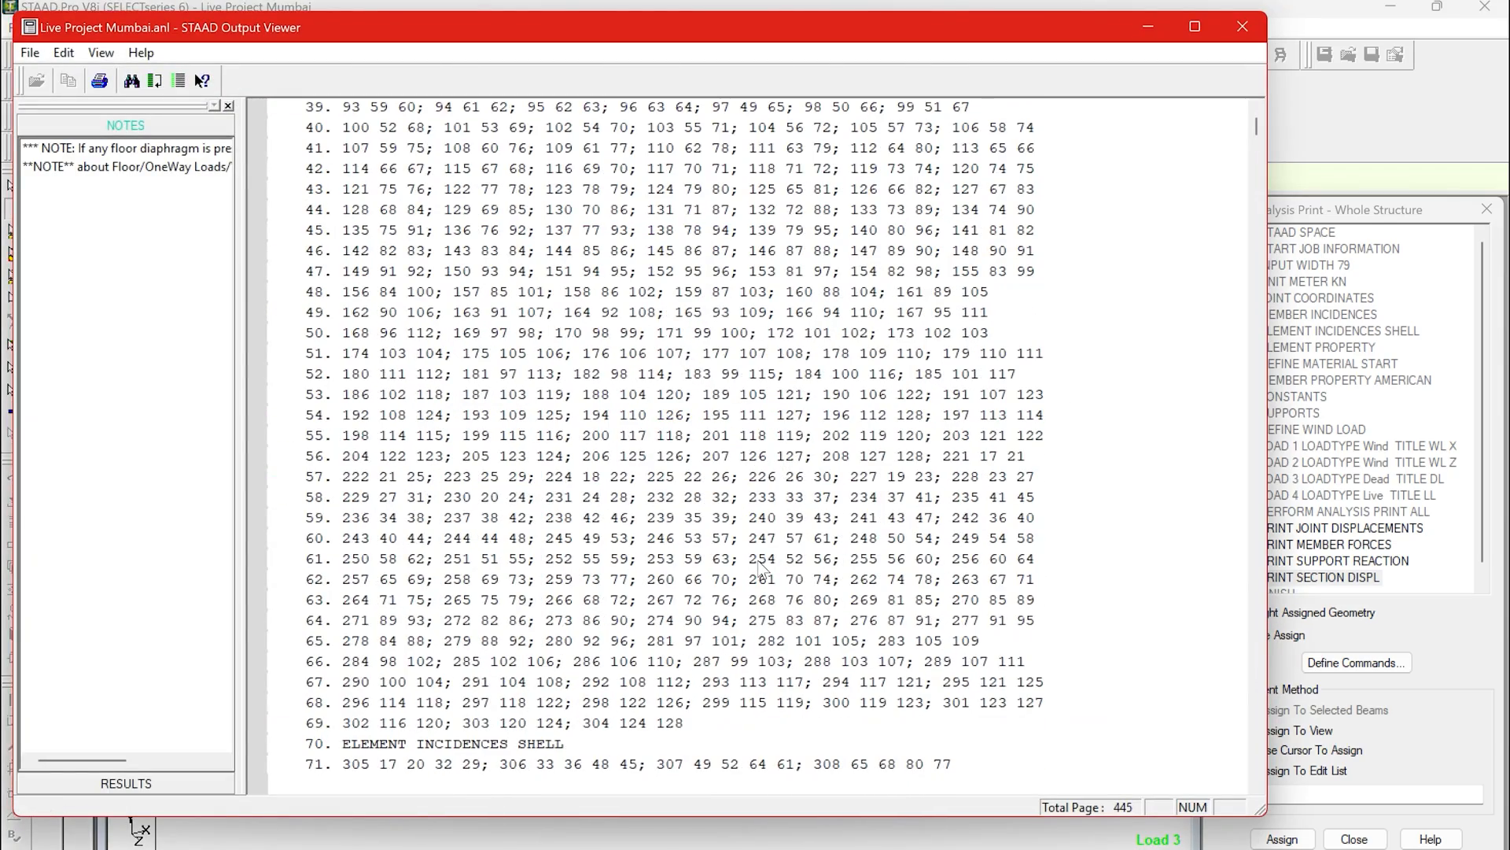
{"action": "scroll", "coordinate": [762, 567], "scroll_direction": "down", "scroll_amount": 18}
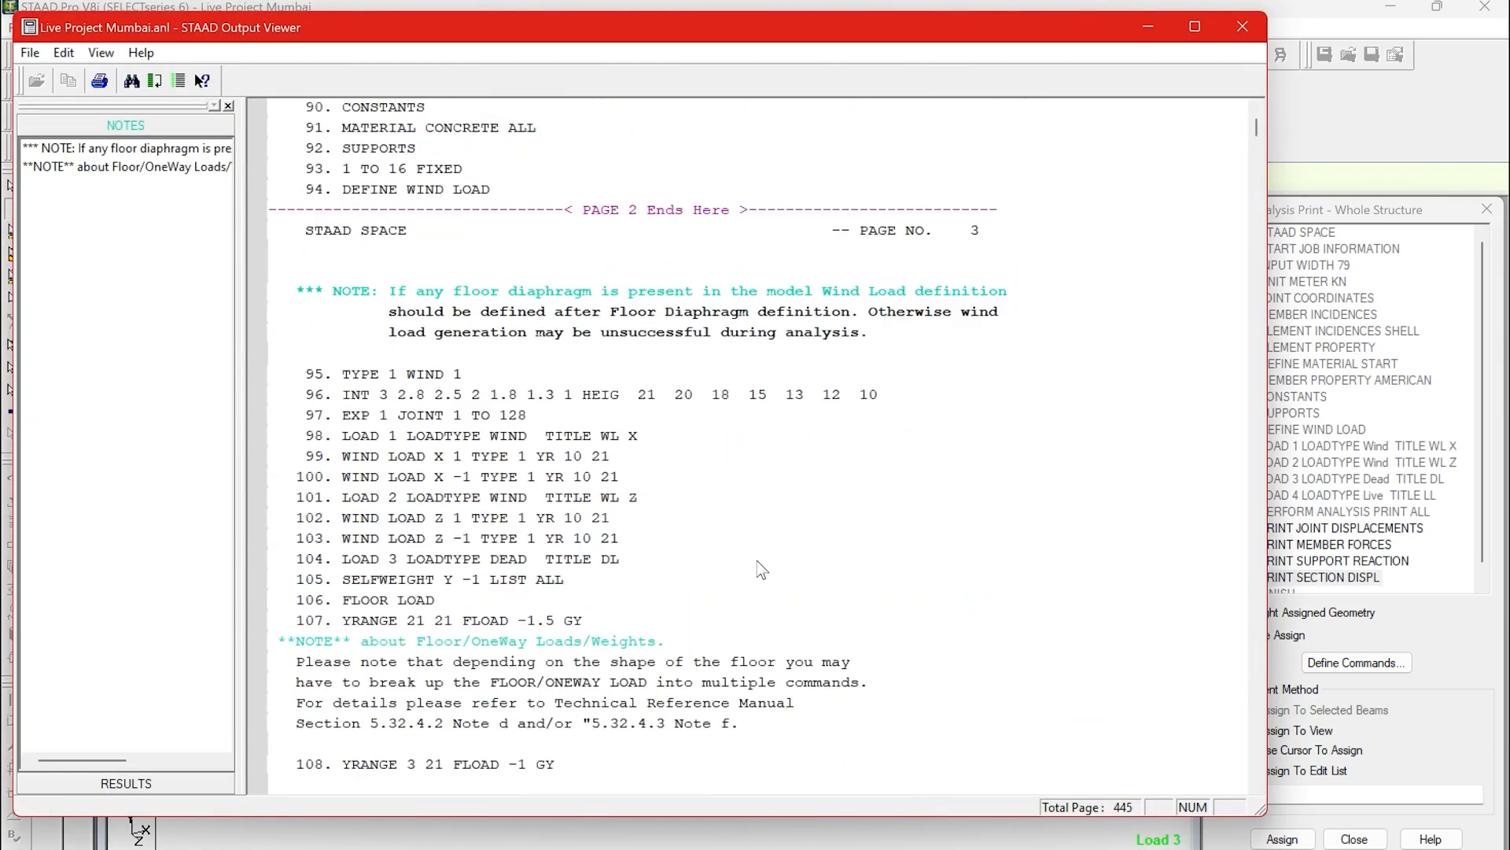
{"action": "scroll", "coordinate": [760, 568], "scroll_direction": "down", "scroll_amount": 1}
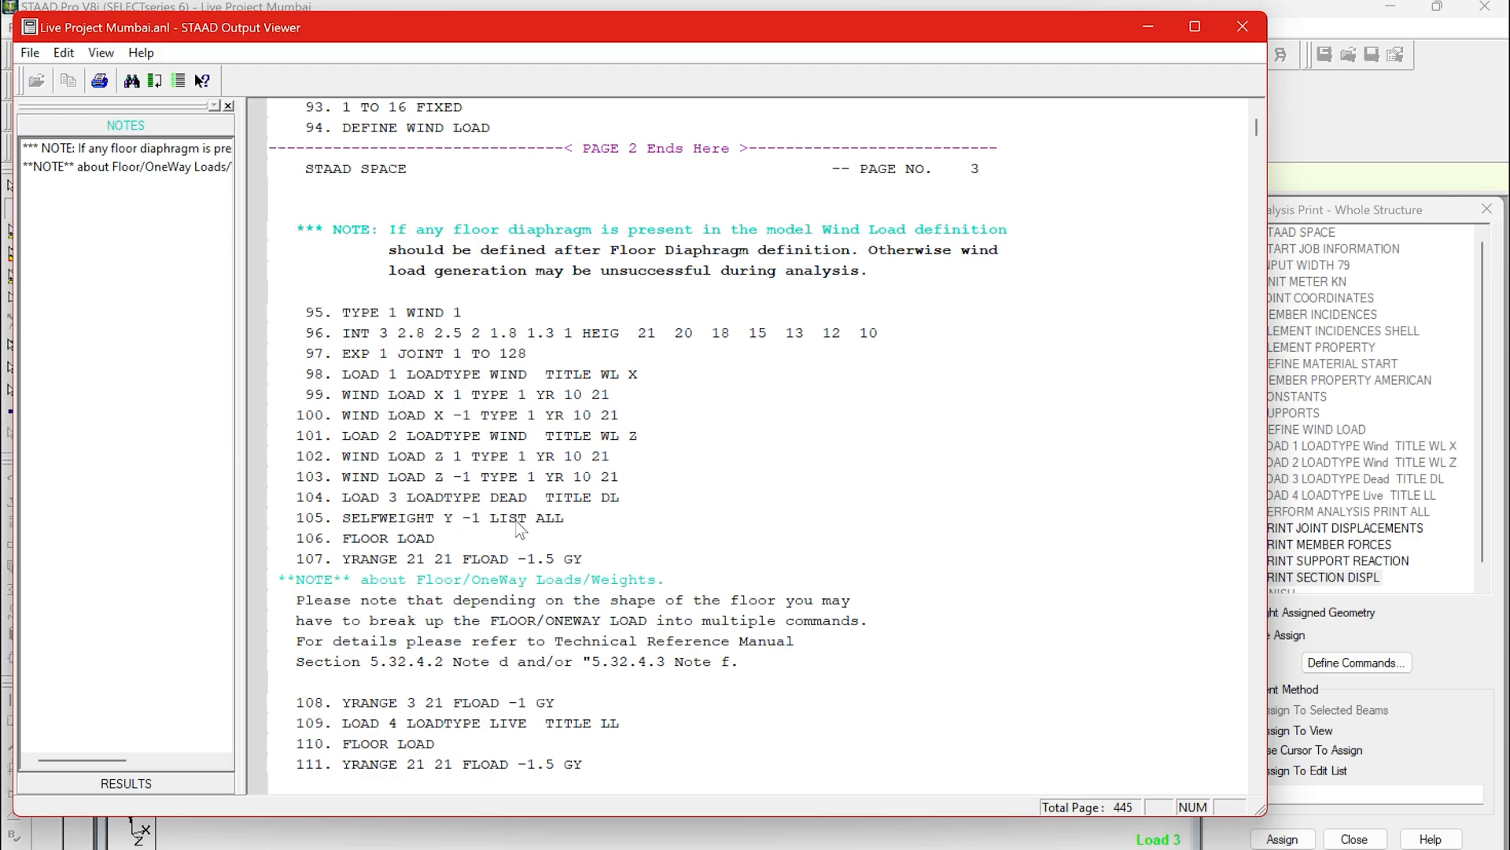
{"action": "scroll", "coordinate": [517, 527], "scroll_direction": "down", "scroll_amount": 3}
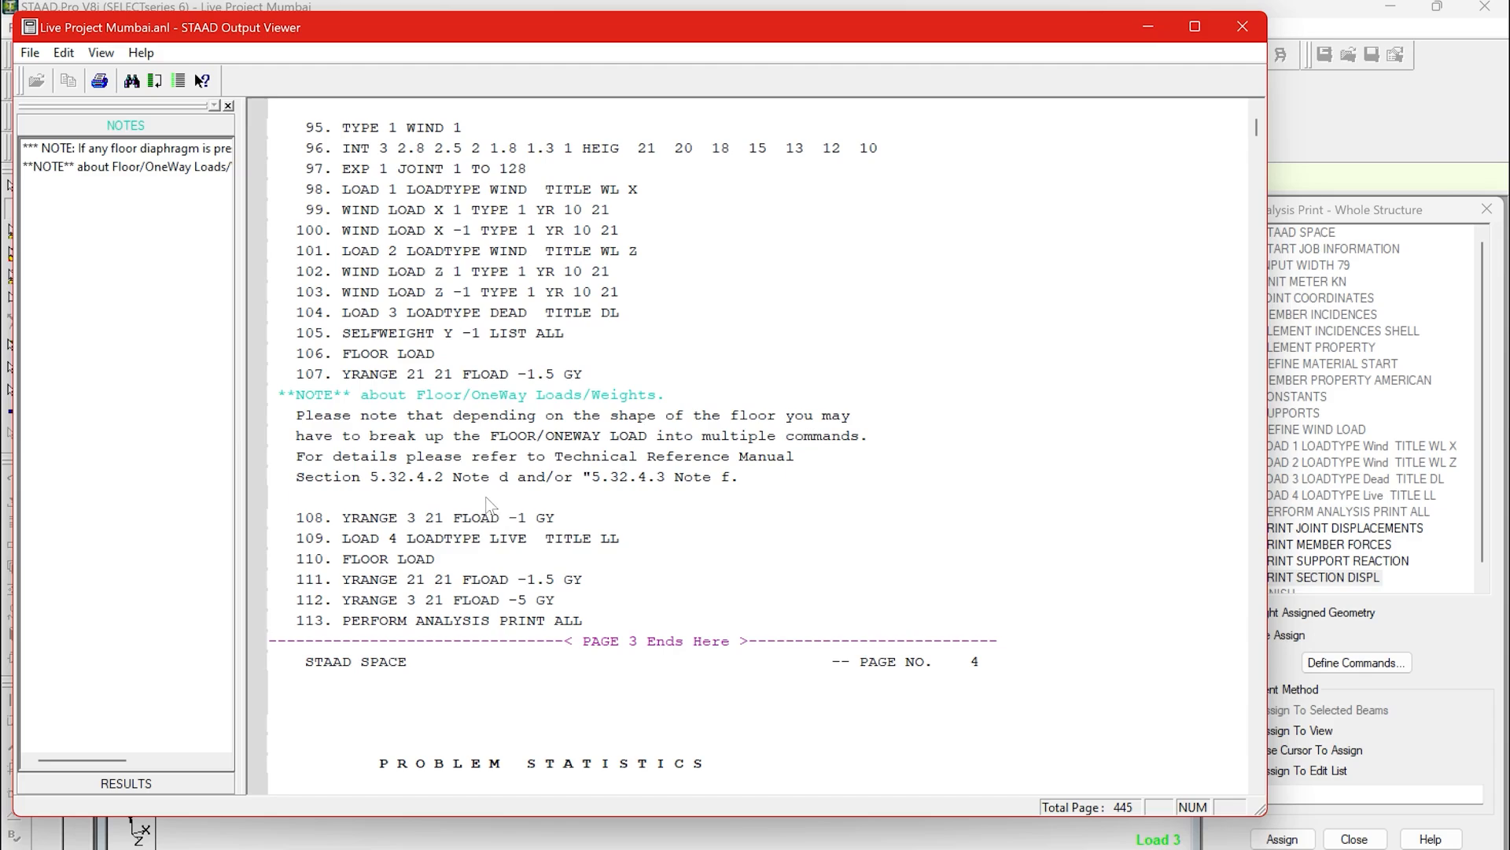
{"action": "scroll", "coordinate": [504, 557], "scroll_direction": "down", "scroll_amount": 7}
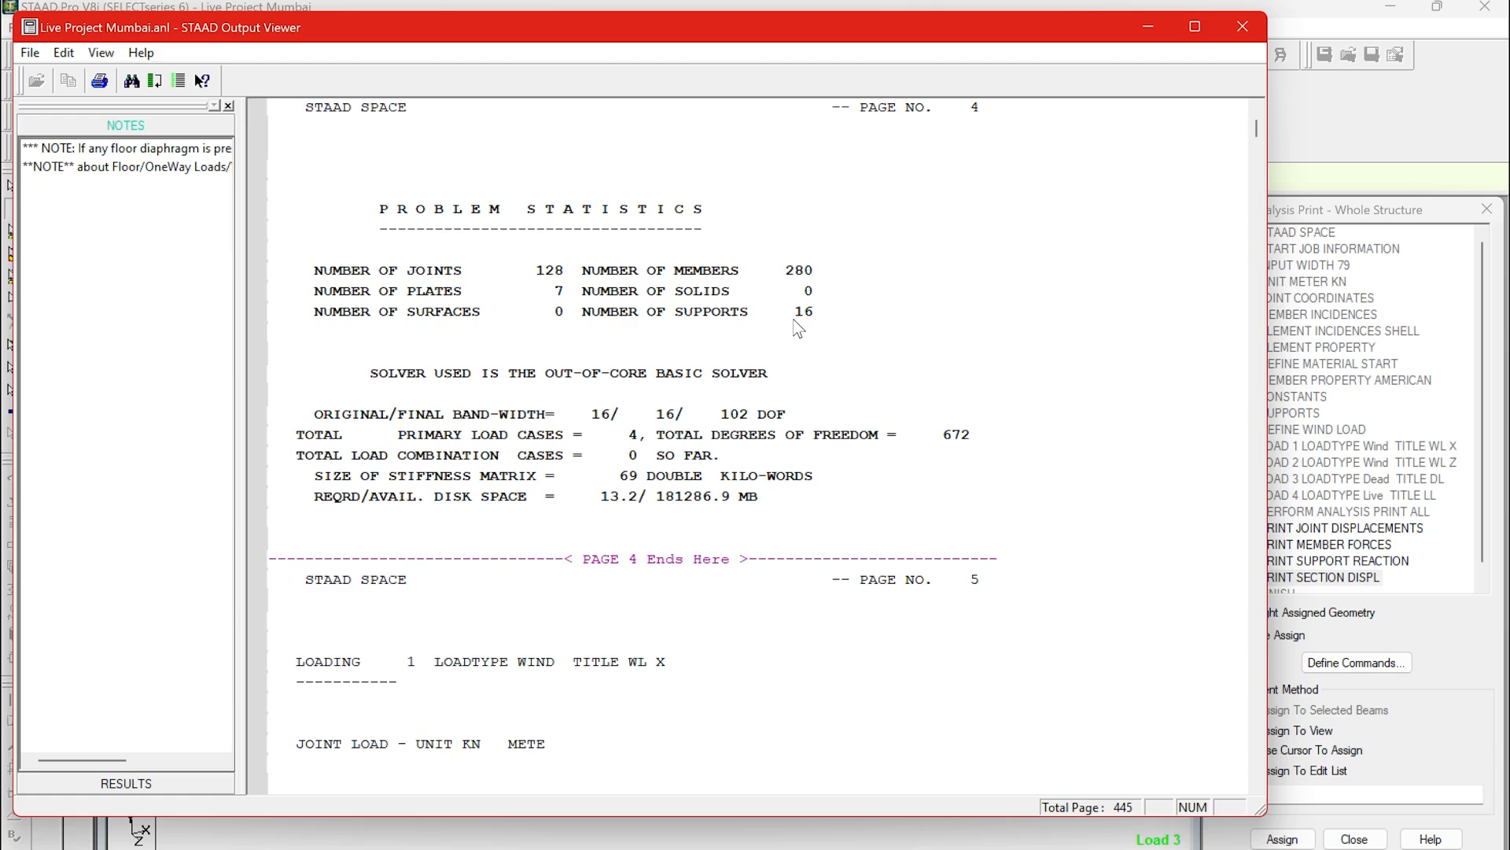
{"action": "scroll", "coordinate": [798, 326], "scroll_direction": "down", "scroll_amount": 3}
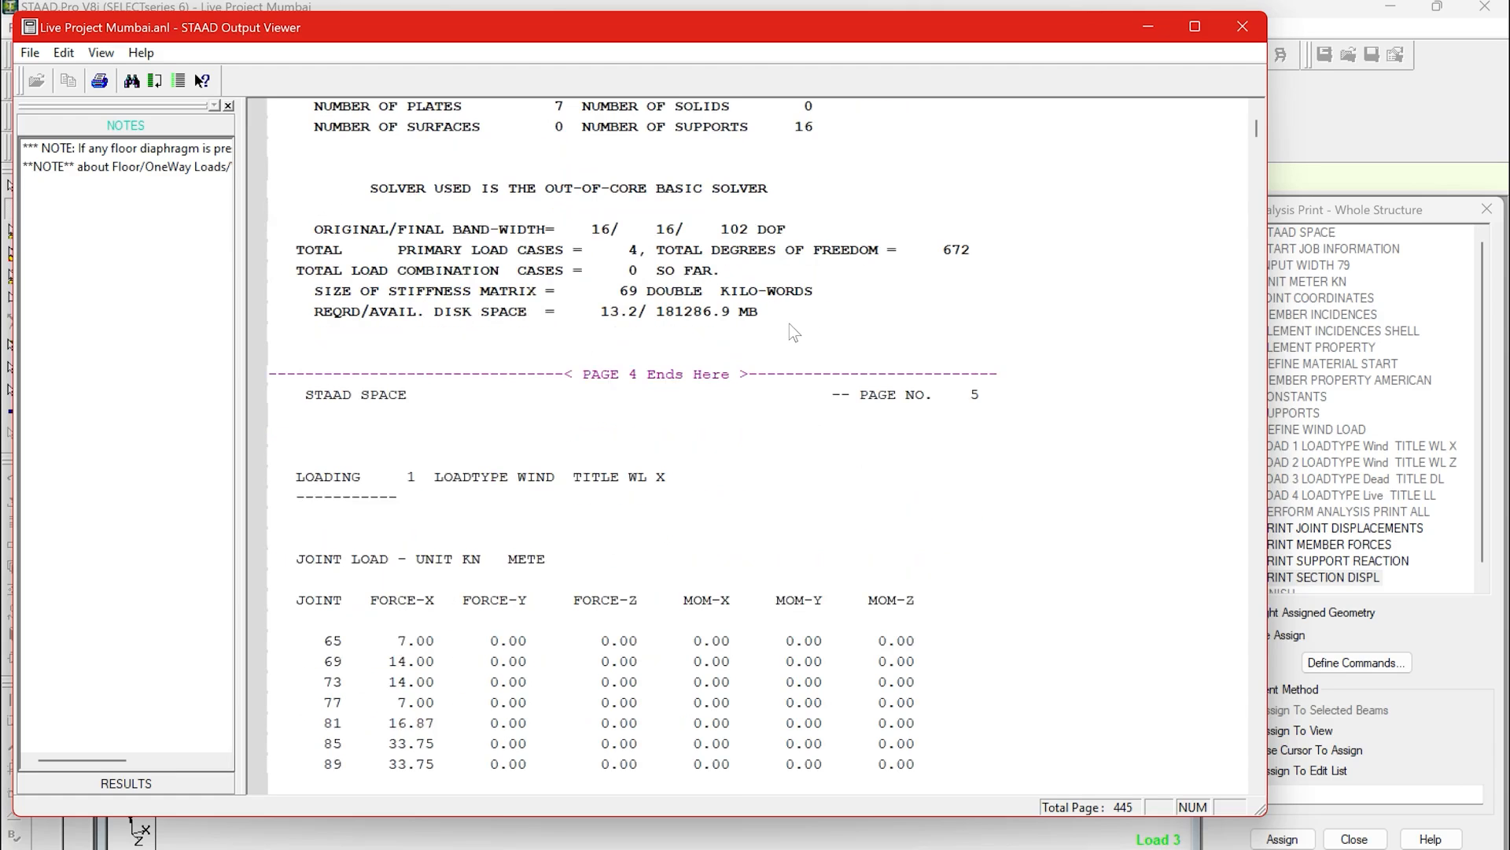
Review the joint load listings for the wind cases and the member loads of the dead load case in the output.
{"action": "scroll", "coordinate": [720, 387], "scroll_direction": "down", "scroll_amount": 15}
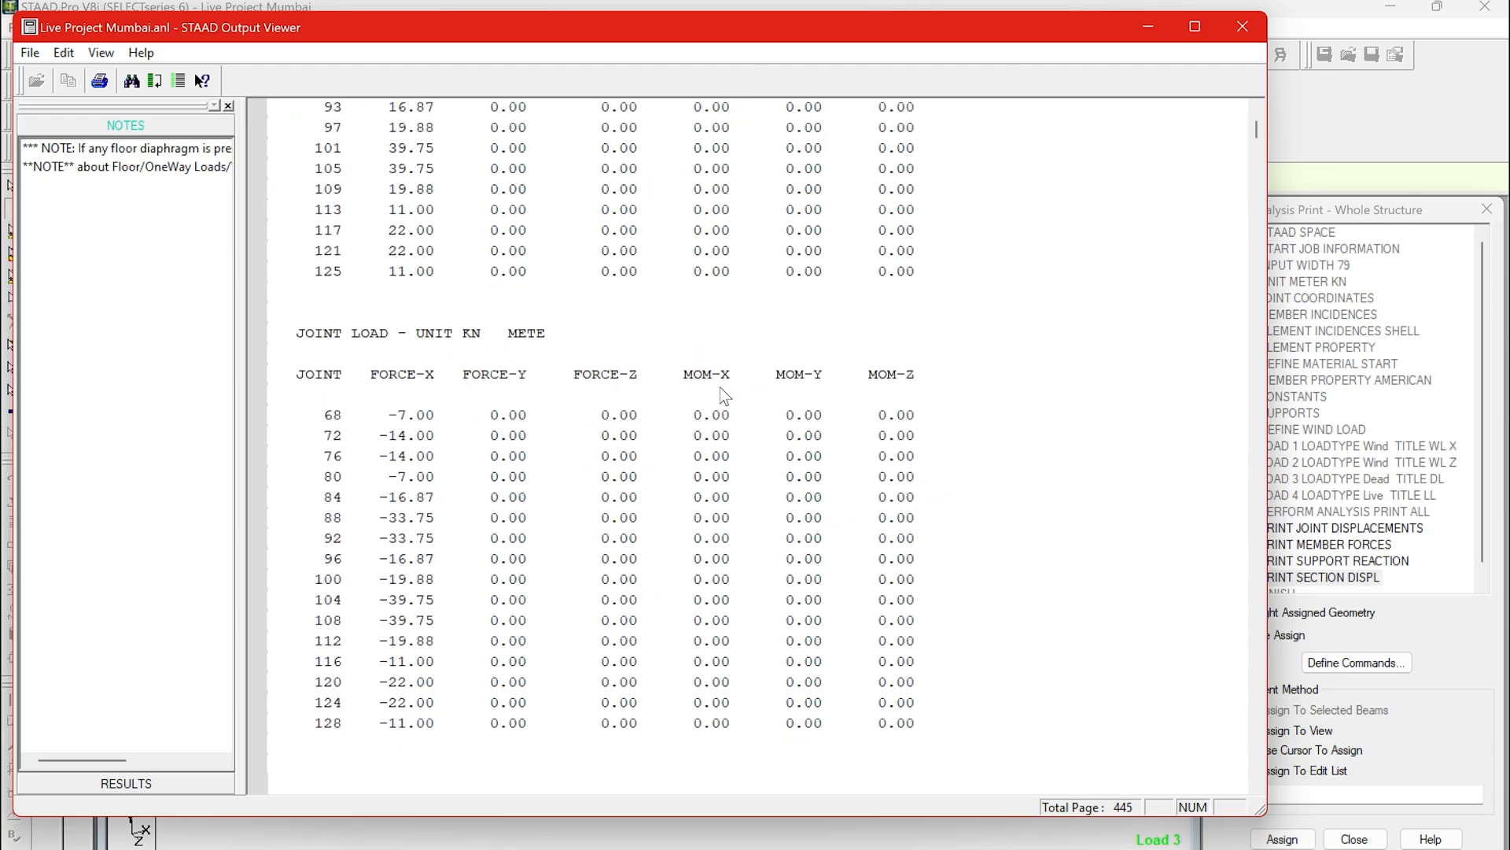
{"action": "scroll", "coordinate": [724, 393], "scroll_direction": "down", "scroll_amount": 4}
{"action": "scroll", "coordinate": [725, 395], "scroll_direction": "down", "scroll_amount": 18}
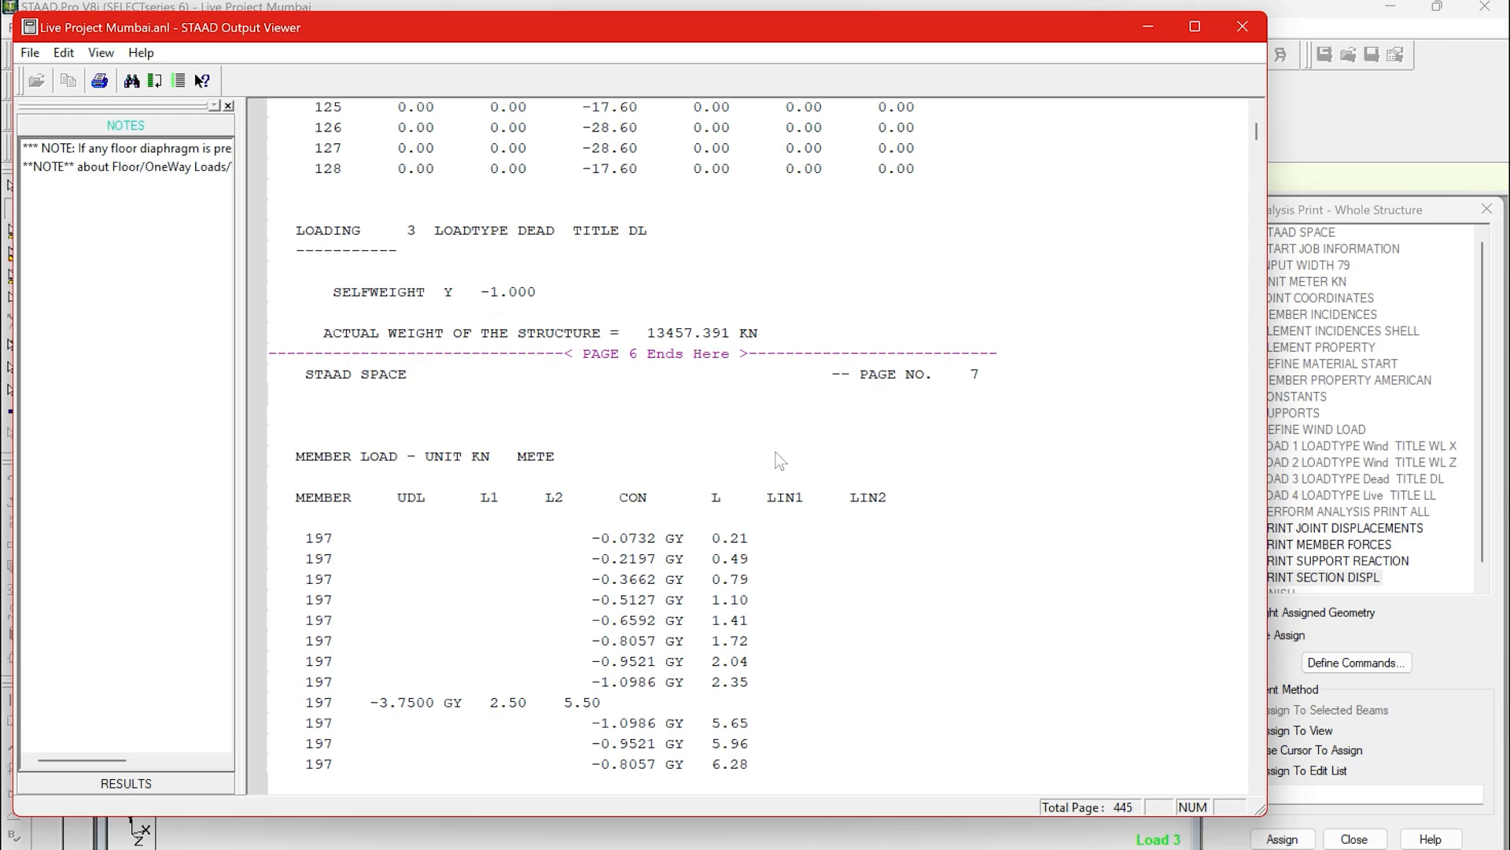
{"action": "scroll", "coordinate": [845, 616], "scroll_direction": "down", "scroll_amount": 1}
{"action": "scroll", "coordinate": [844, 618], "scroll_direction": "down", "scroll_amount": 20}
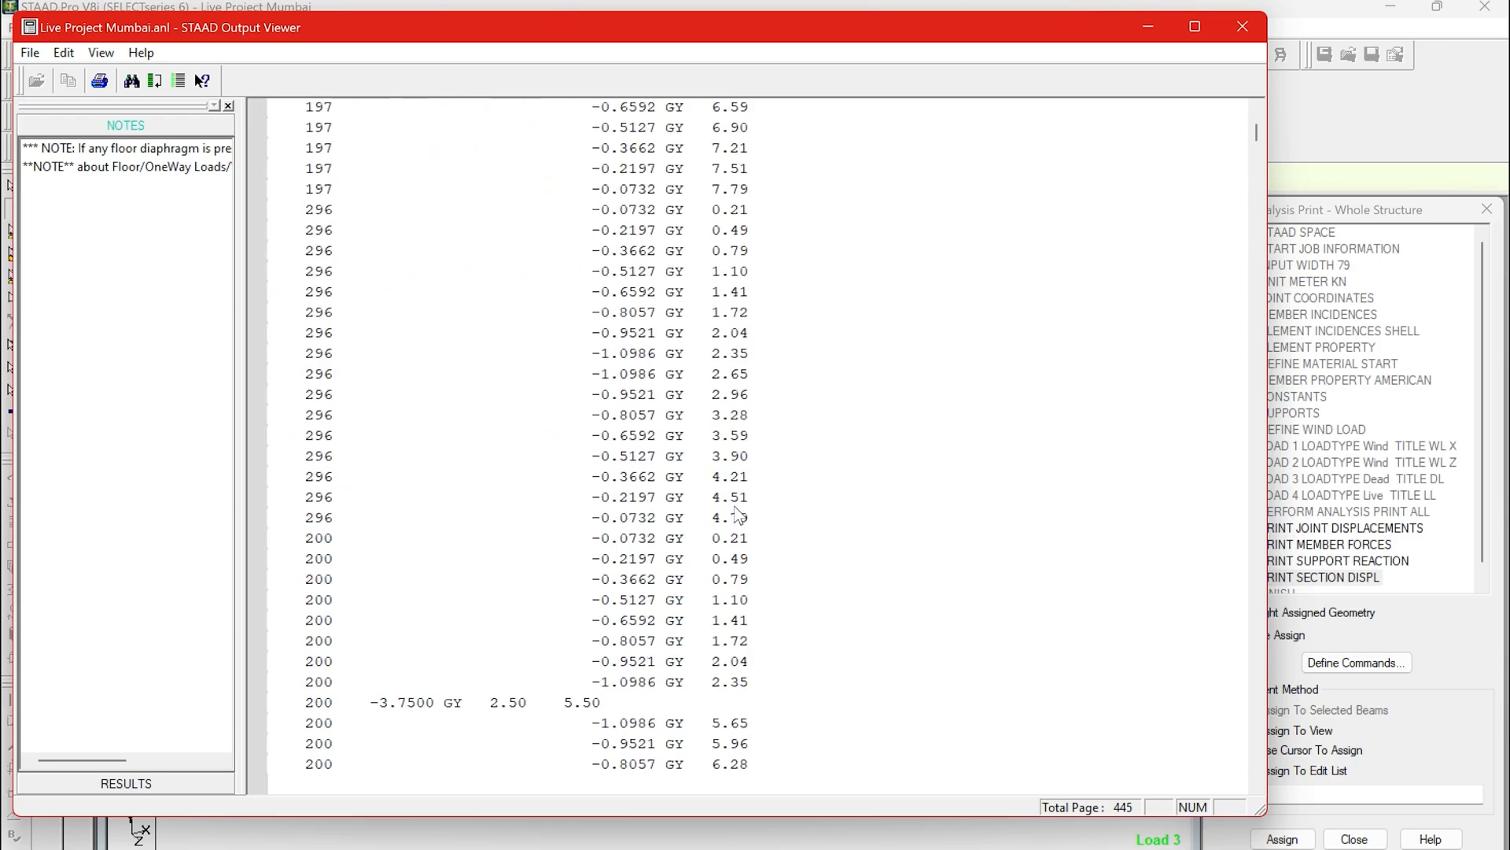
{"action": "scroll", "coordinate": [738, 515], "scroll_direction": "down", "scroll_amount": 20}
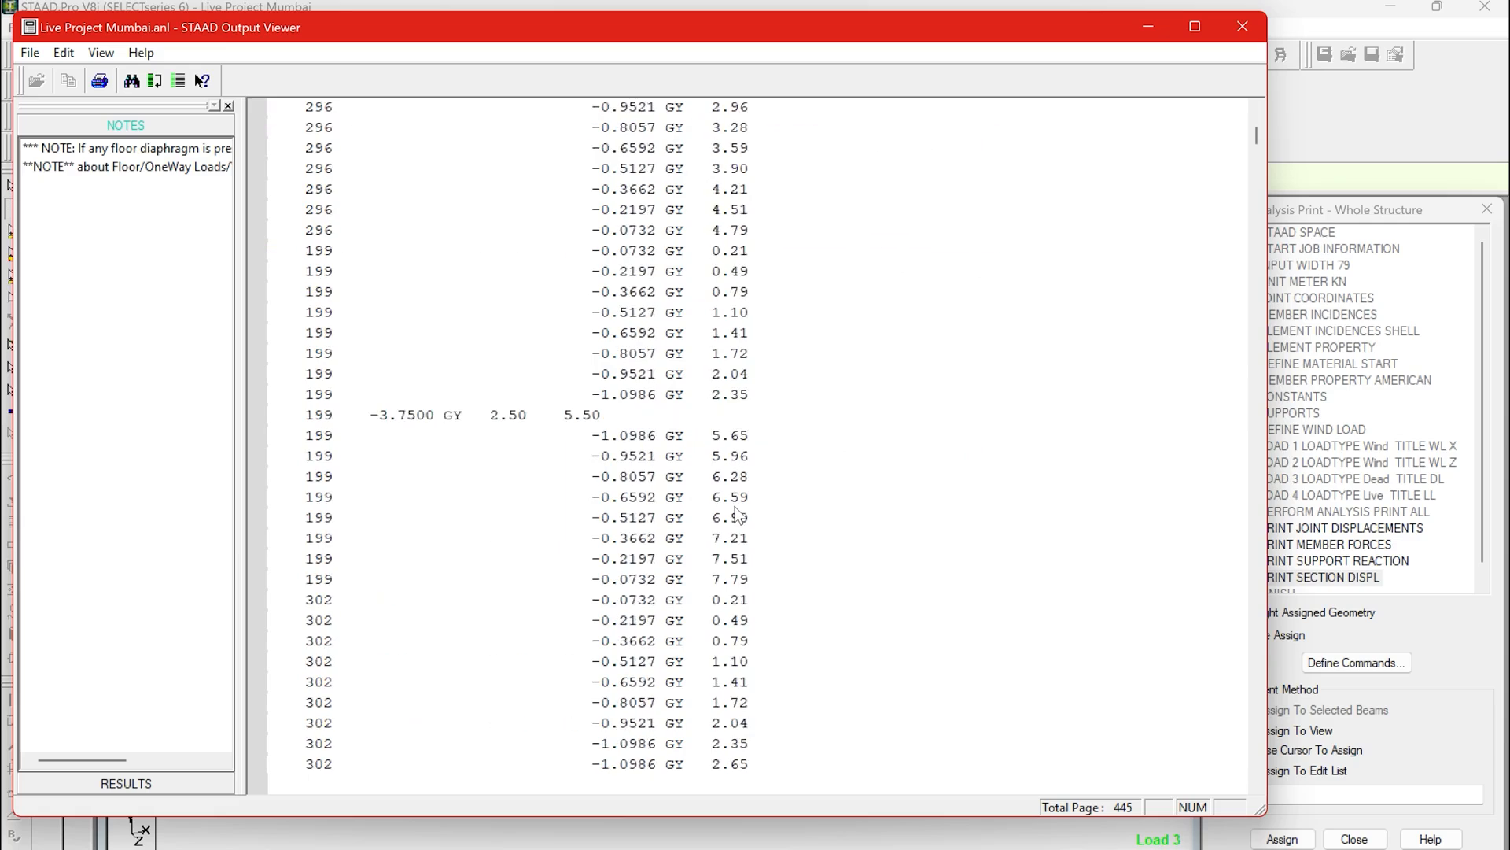
{"action": "scroll", "coordinate": [738, 515], "scroll_direction": "down", "scroll_amount": 15}
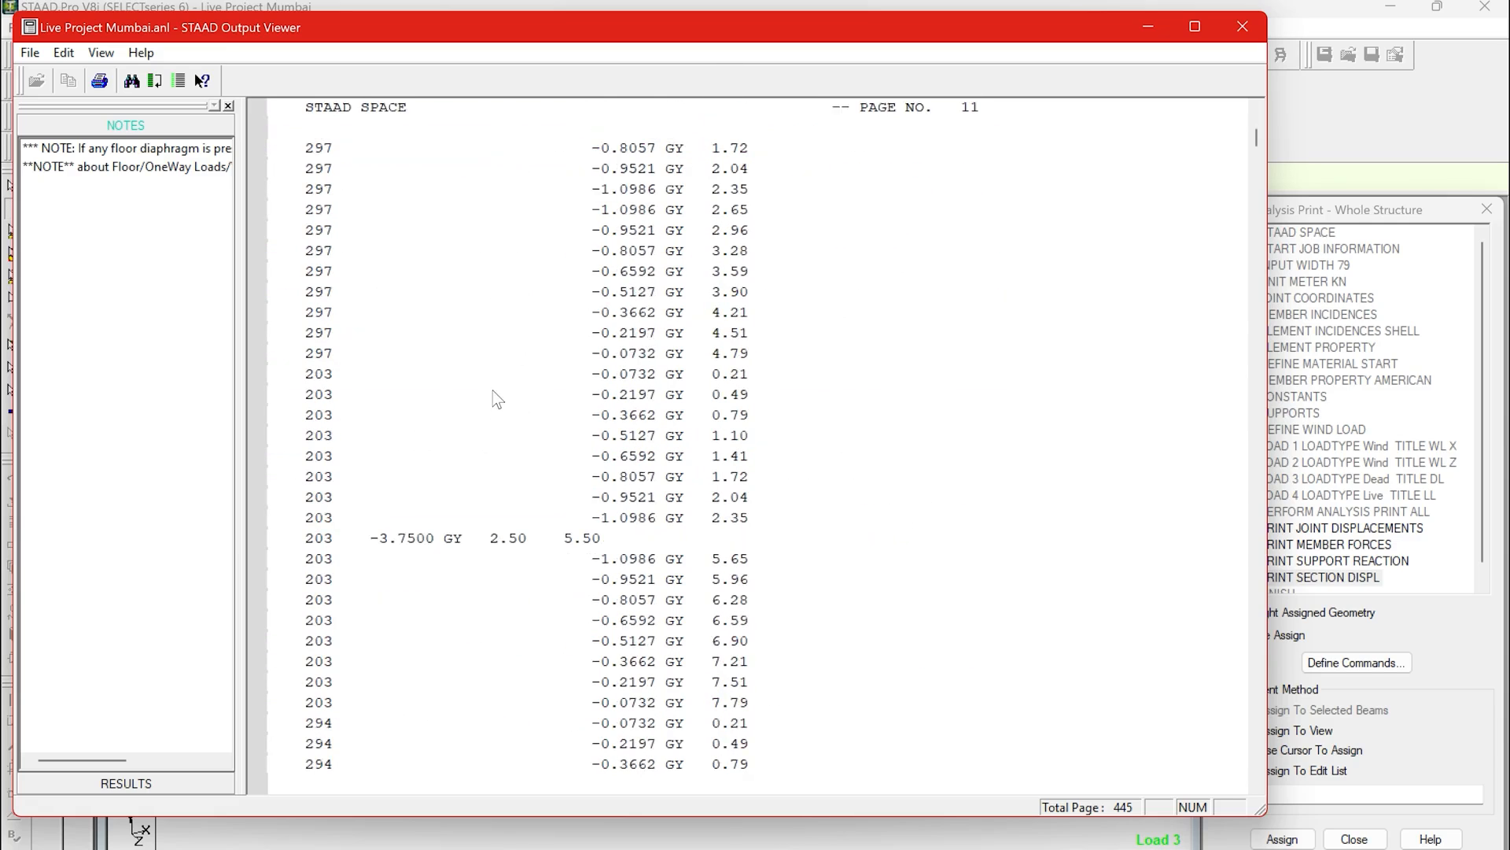
Check the output results for applied and reaction loads, joint displacements, member forces, support reactions and section displacements, and close the output file.
{"action": "left_click", "coordinate": [135, 783]}
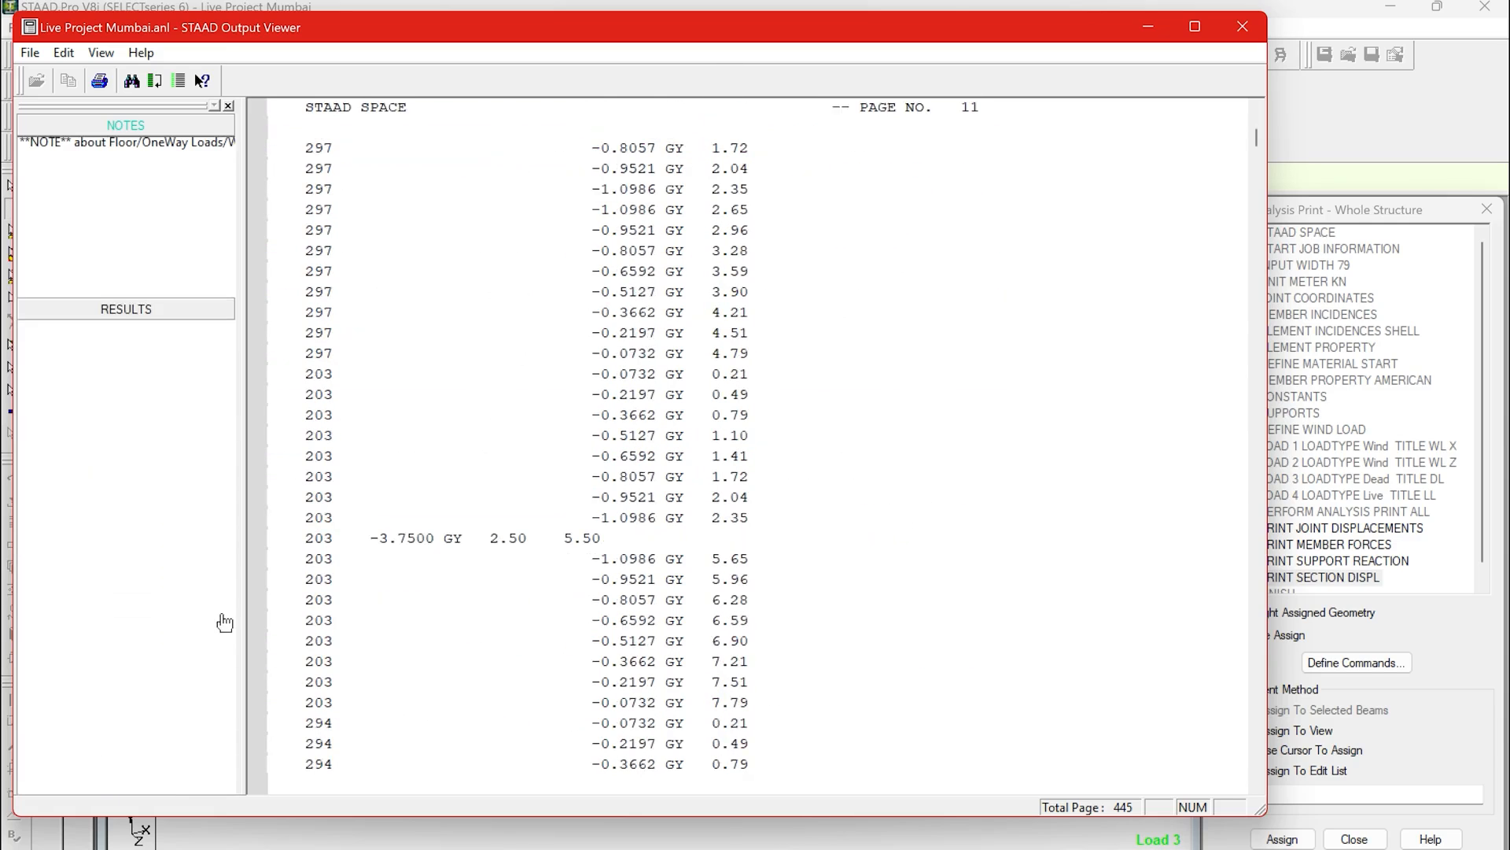
{"action": "left_click", "coordinate": [100, 167]}
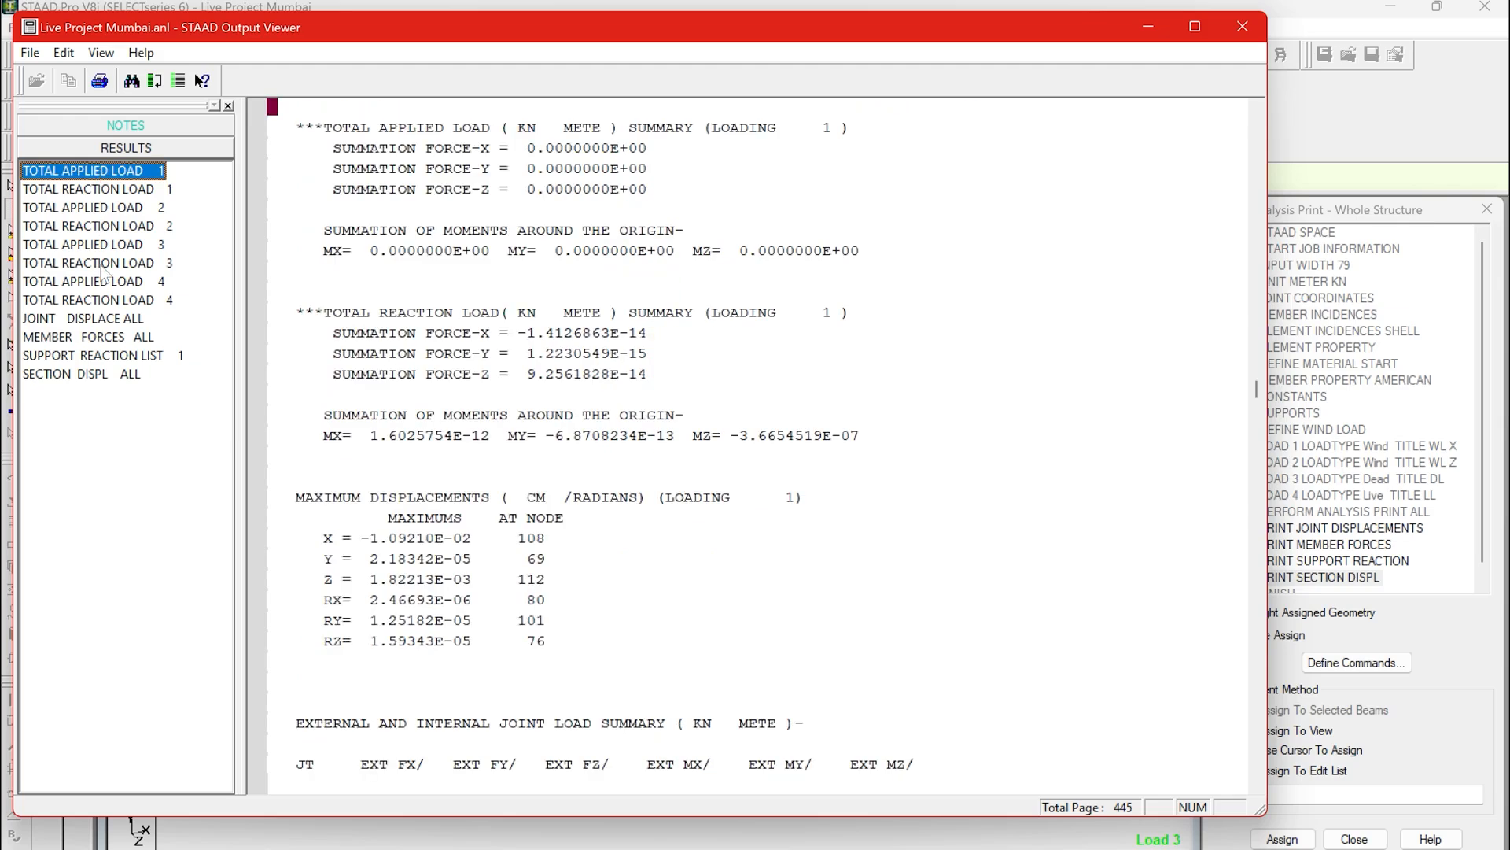
{"action": "left_click", "coordinate": [100, 319]}
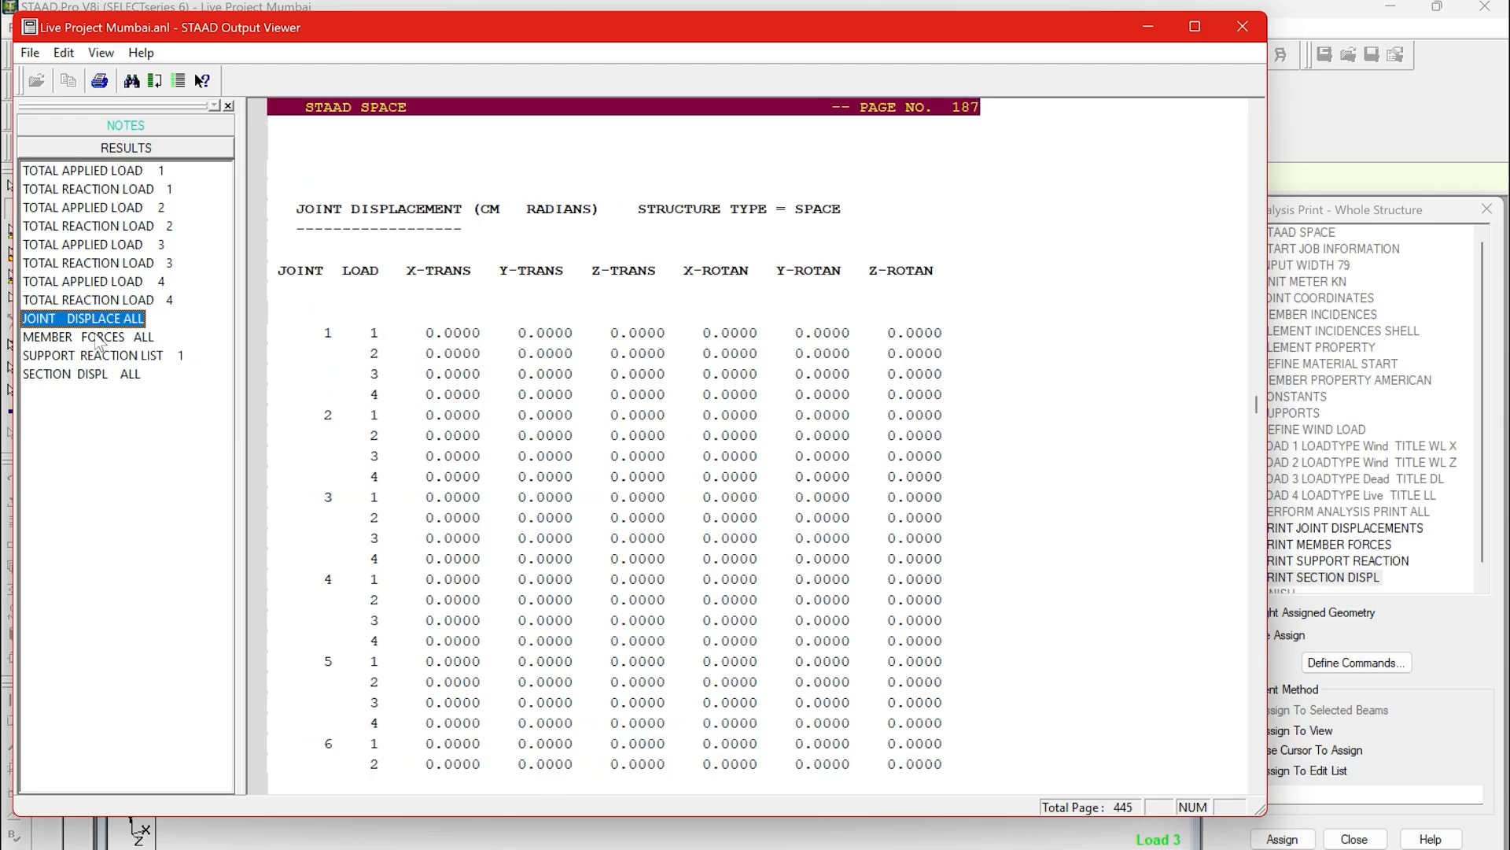
{"action": "left_click", "coordinate": [96, 337]}
{"action": "left_click", "coordinate": [95, 359]}
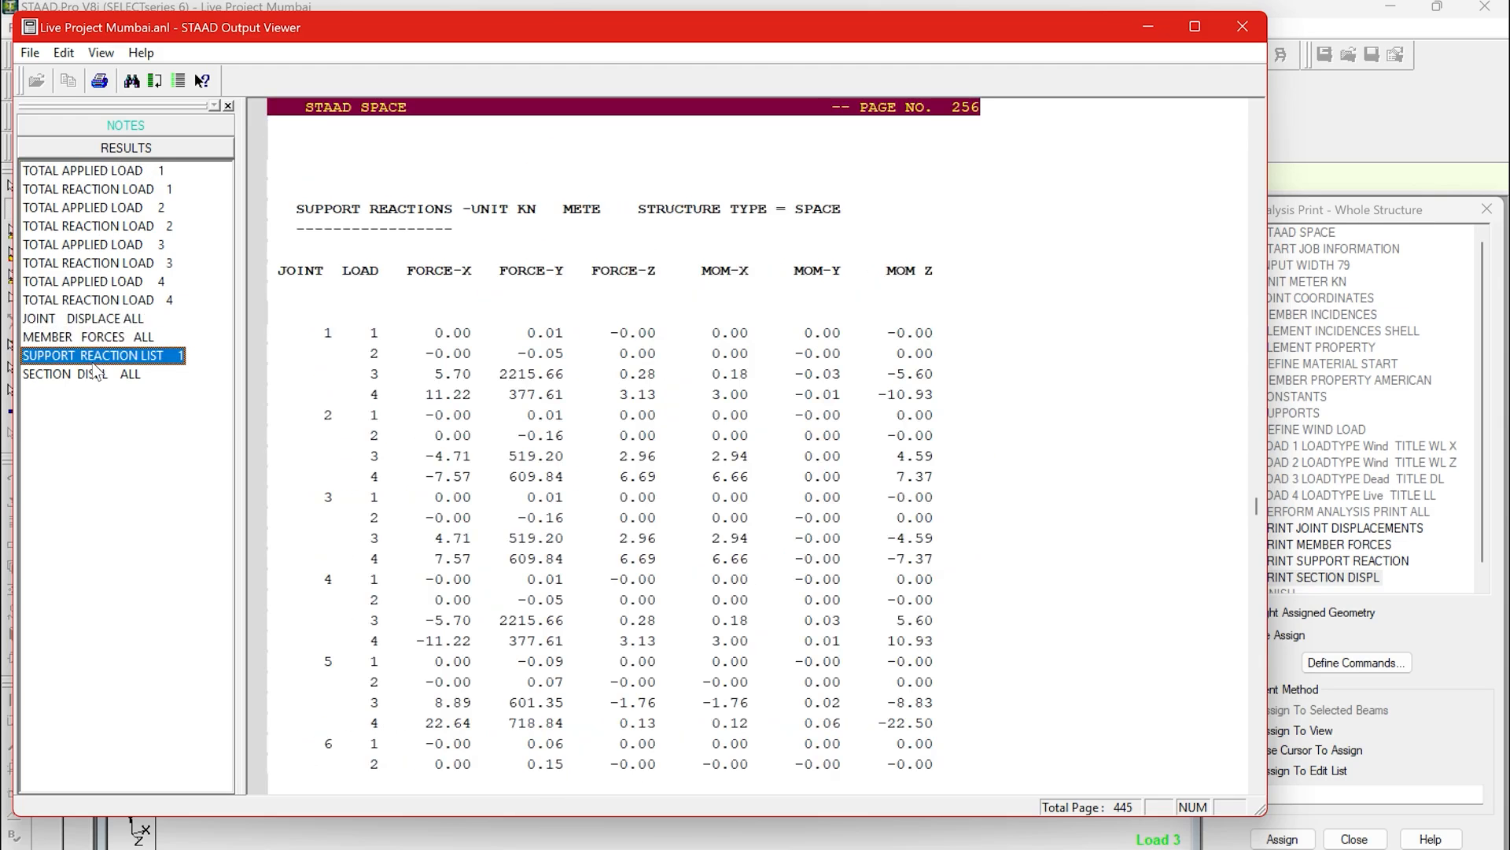
{"action": "left_click", "coordinate": [96, 376]}
{"action": "left_click", "coordinate": [93, 301]}
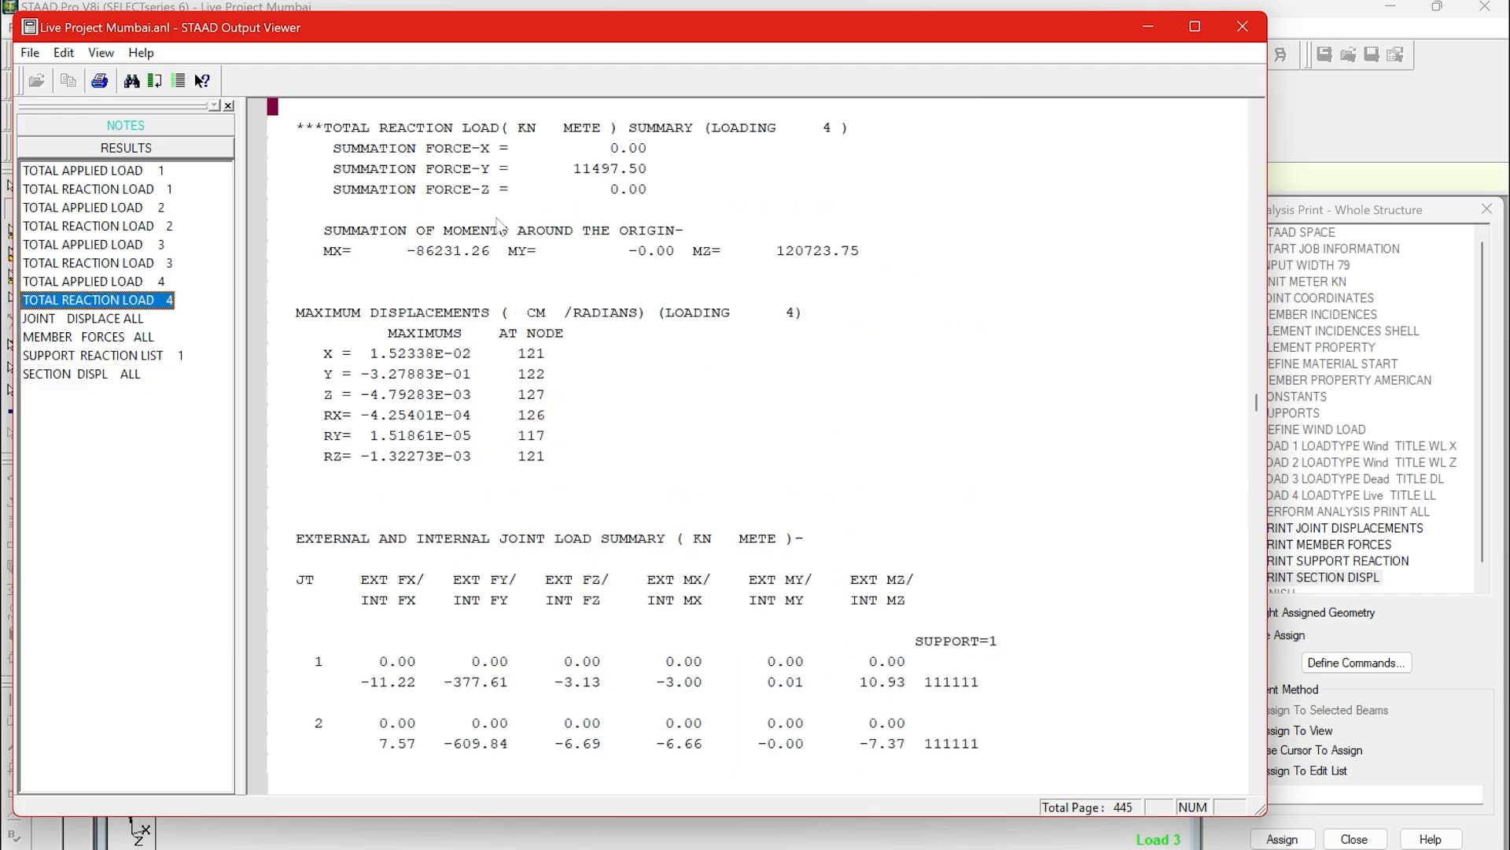
{"action": "left_click", "coordinate": [1242, 28]}
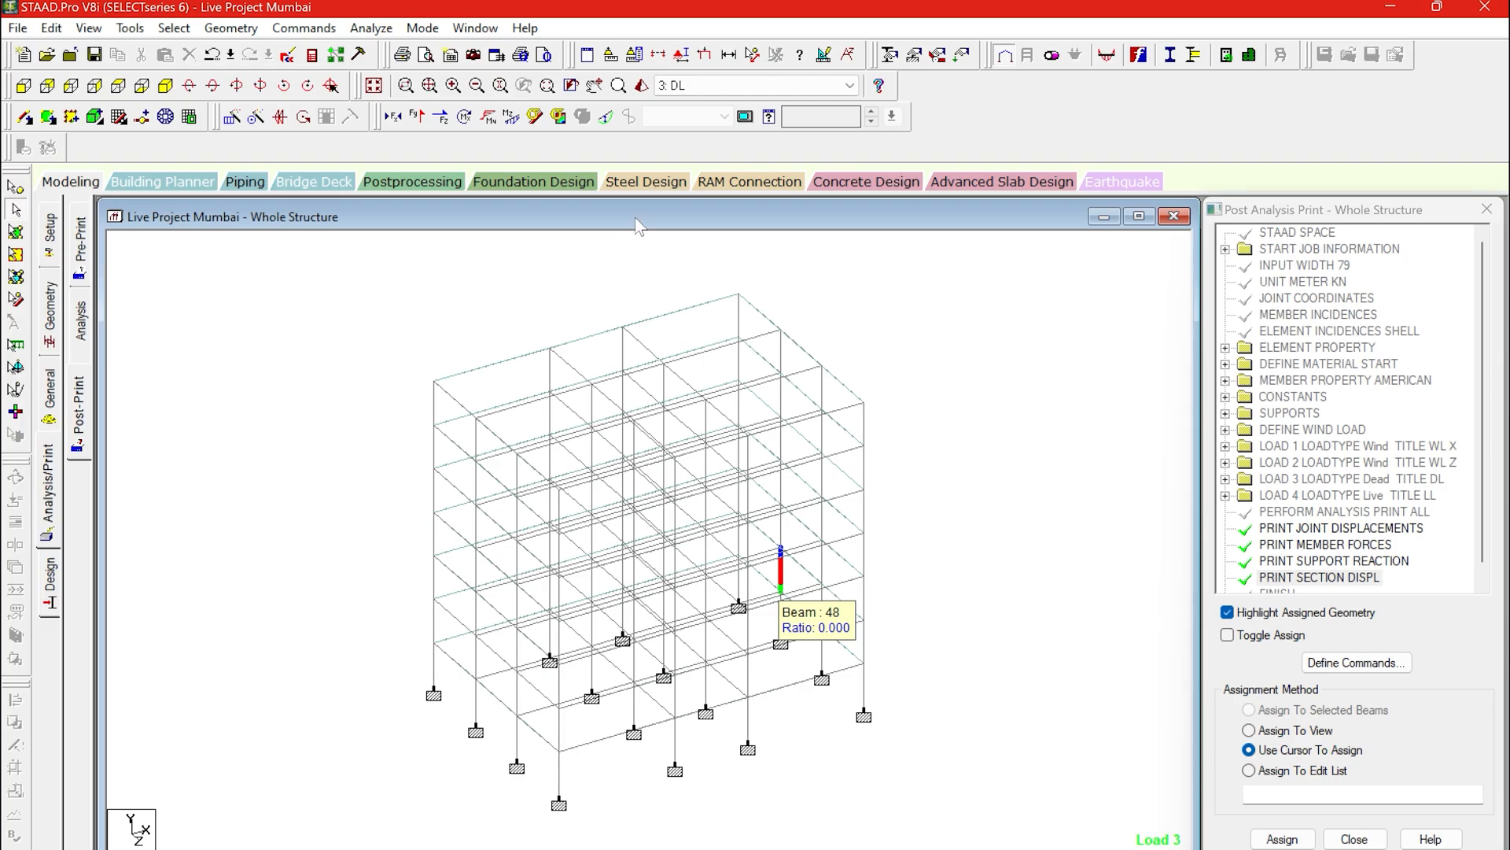
Enter postprocessing with load cases WL X, WL Z, DL and LL, and display the Shear Y and Bending Z diagrams for load 3.
{"action": "left_click", "coordinate": [405, 184]}
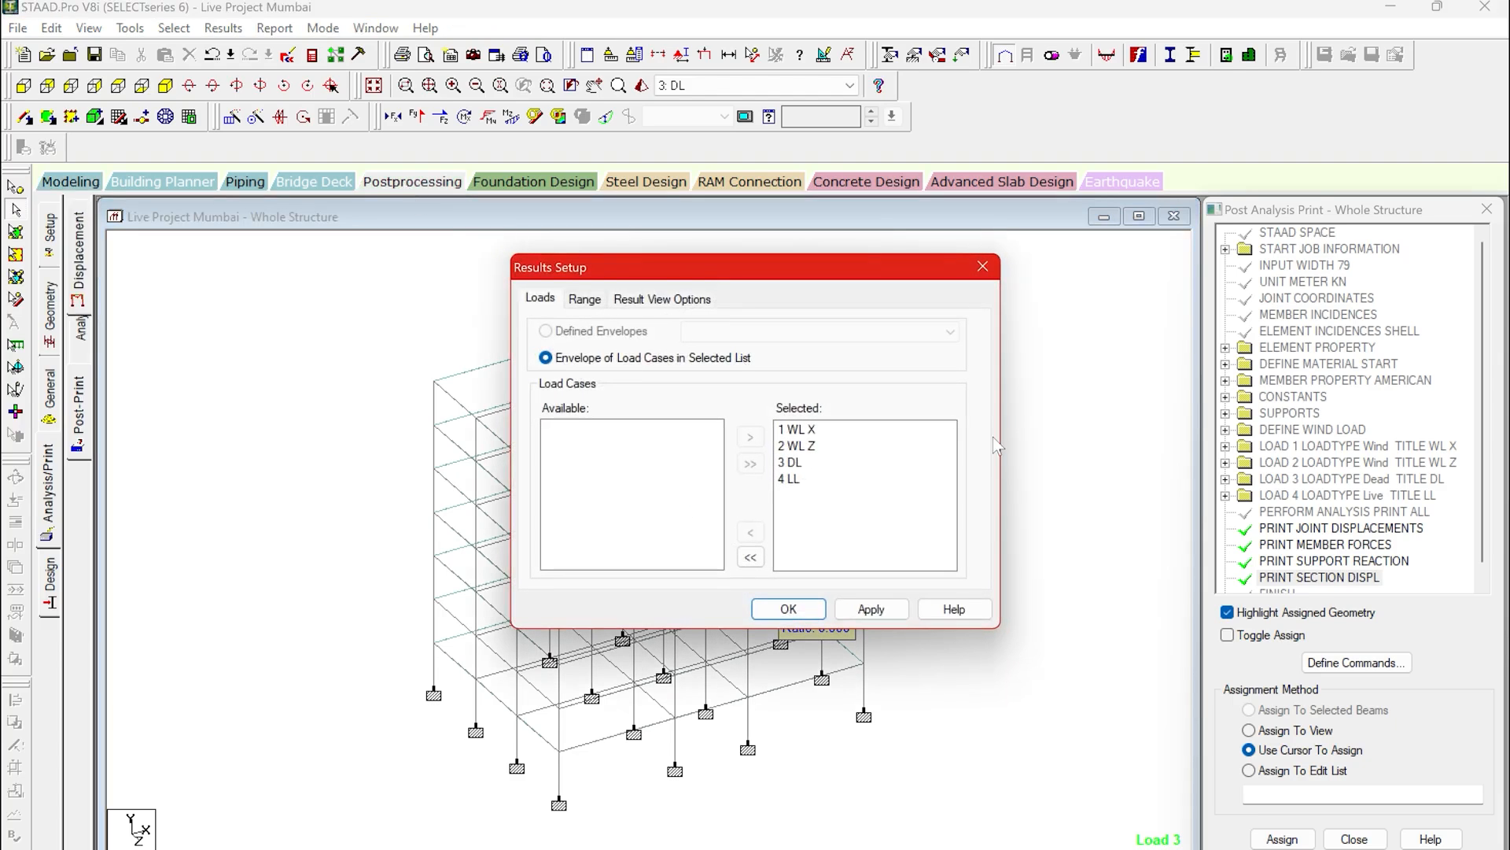
{"action": "left_click", "coordinate": [788, 610]}
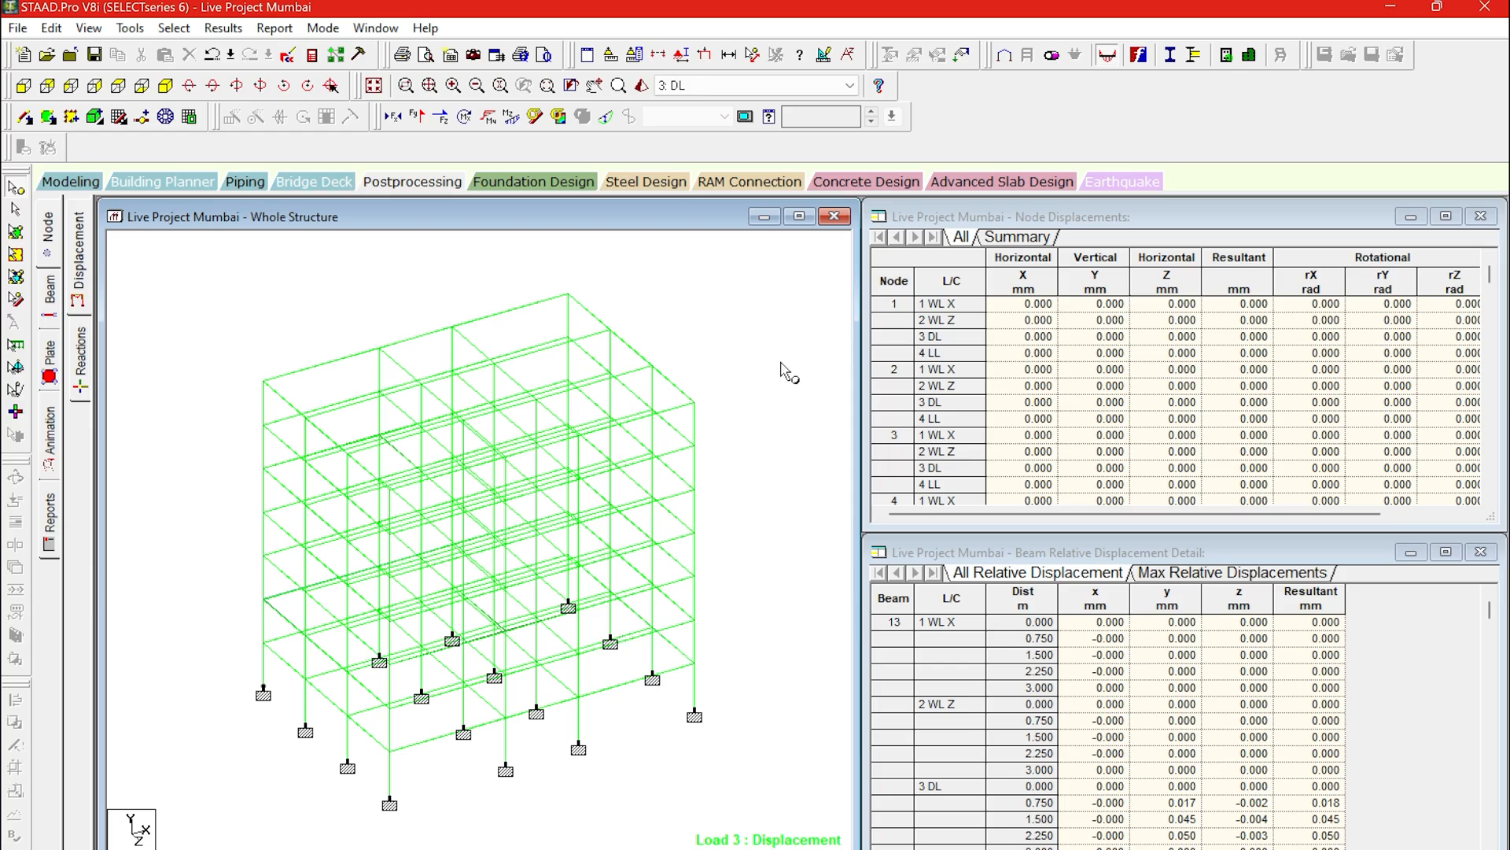
{"action": "left_click", "coordinate": [417, 118]}
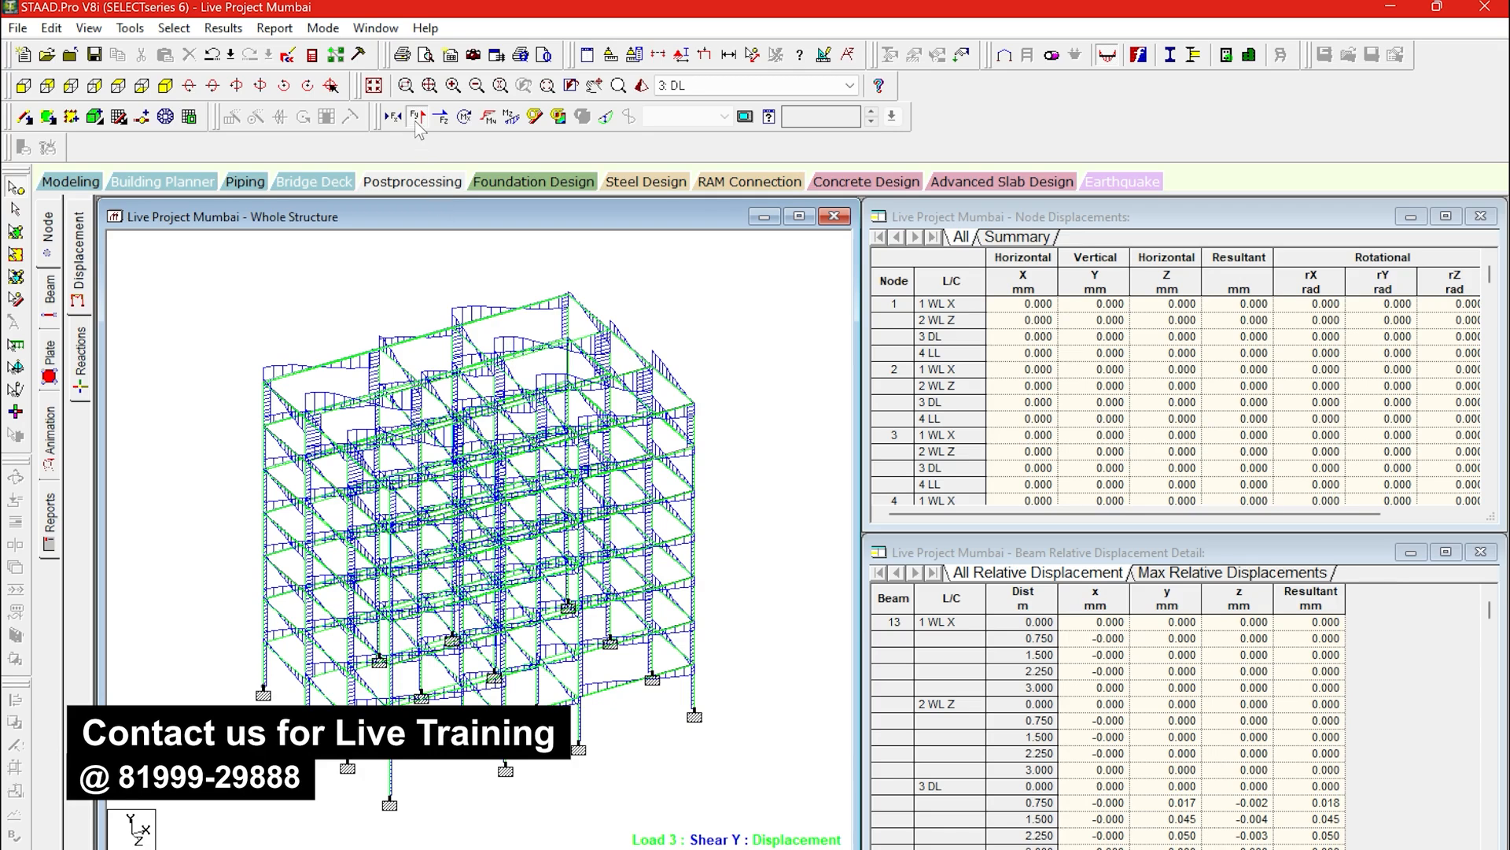
{"action": "left_click", "coordinate": [416, 118]}
{"action": "left_click", "coordinate": [512, 117]}
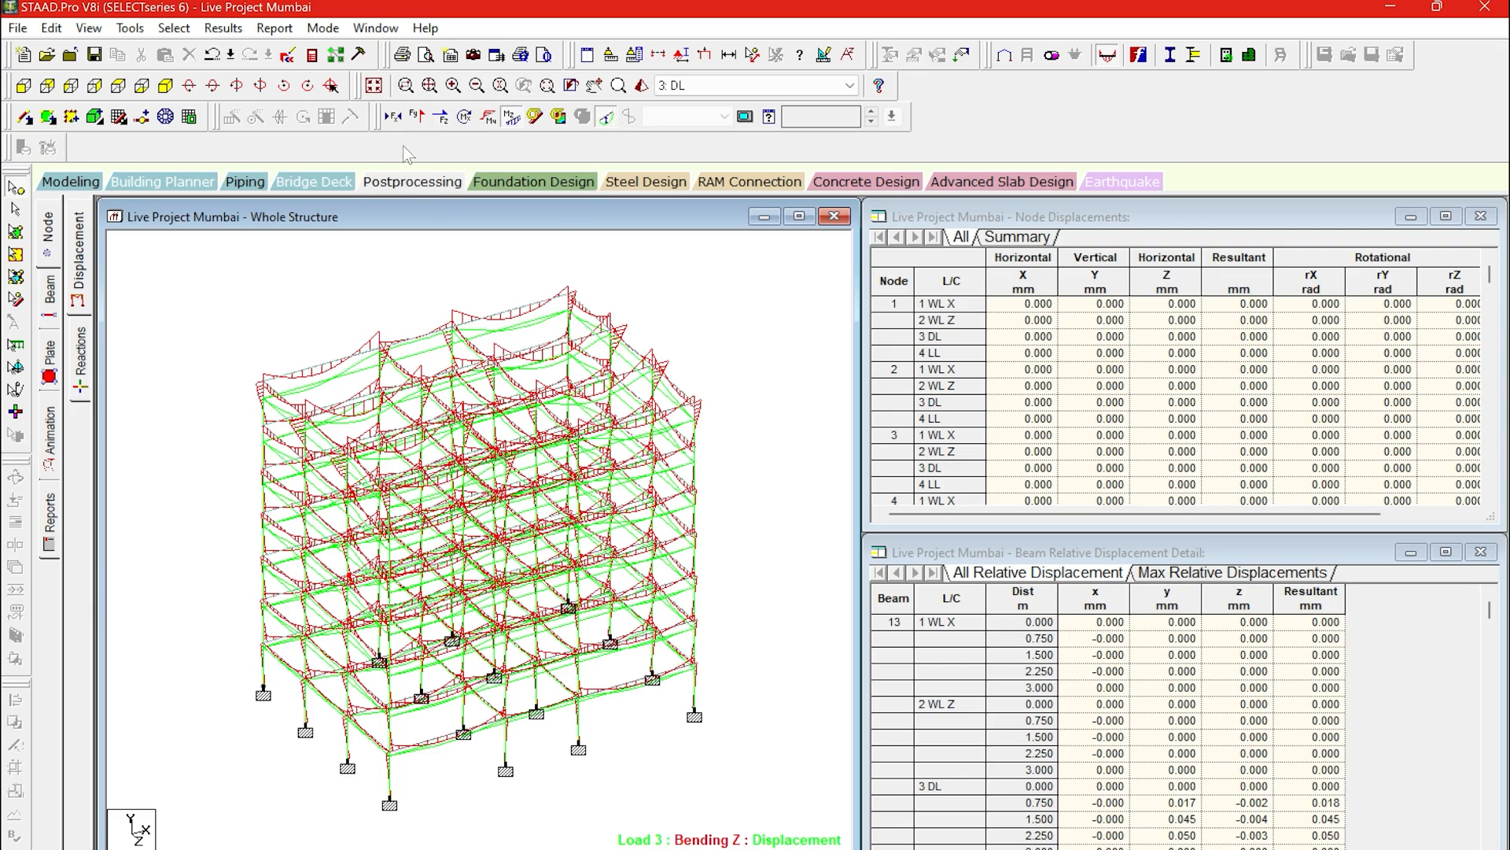
{"action": "left_click", "coordinate": [417, 118]}
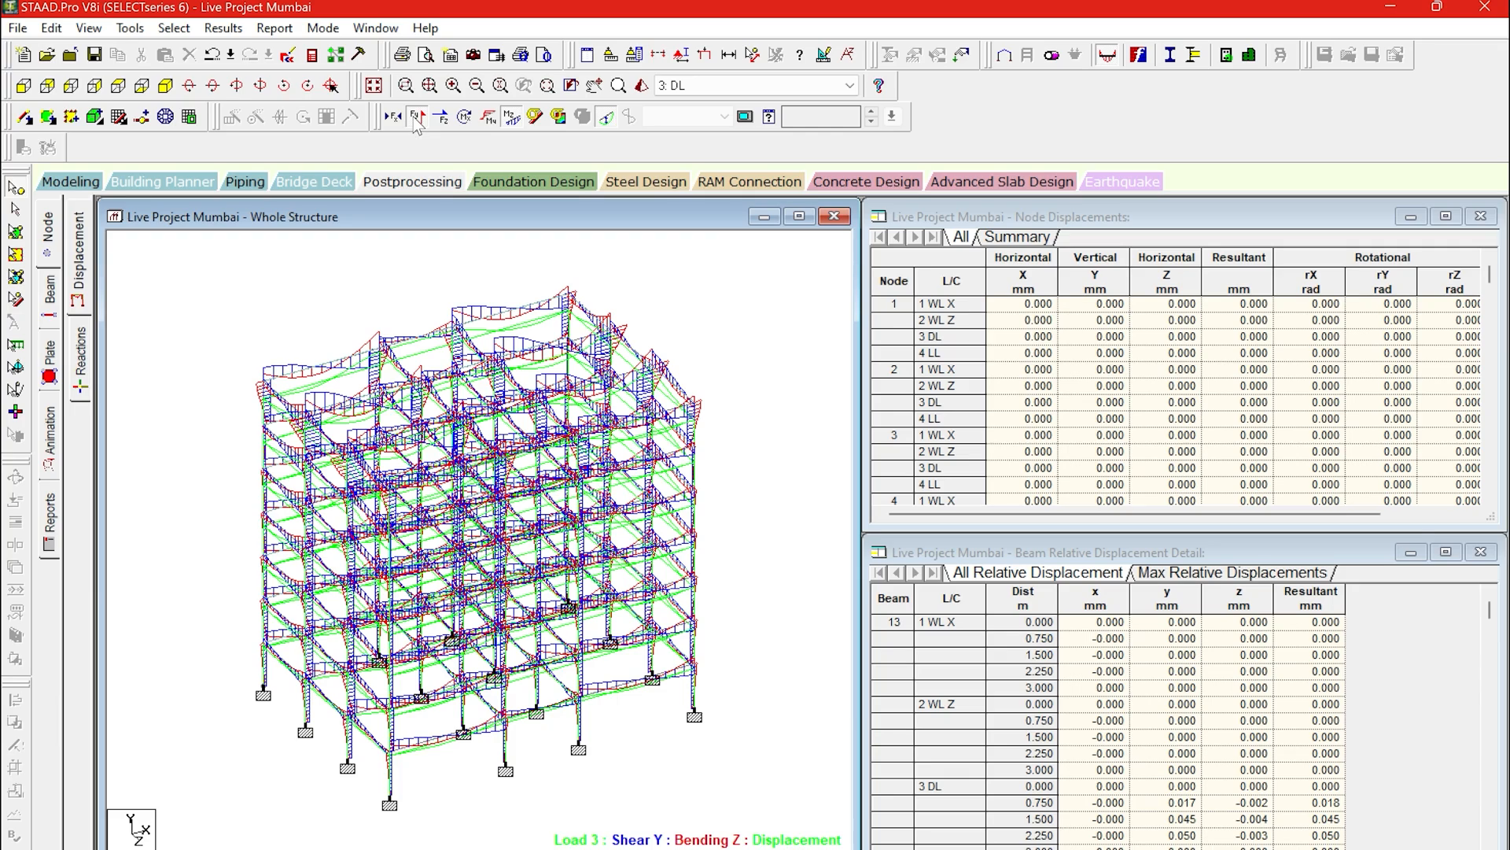
Annotate all beams with maximum bending, shear, displacement and combined stress plus axial end values, and remove all annotations again.
{"action": "left_click", "coordinate": [226, 29]}
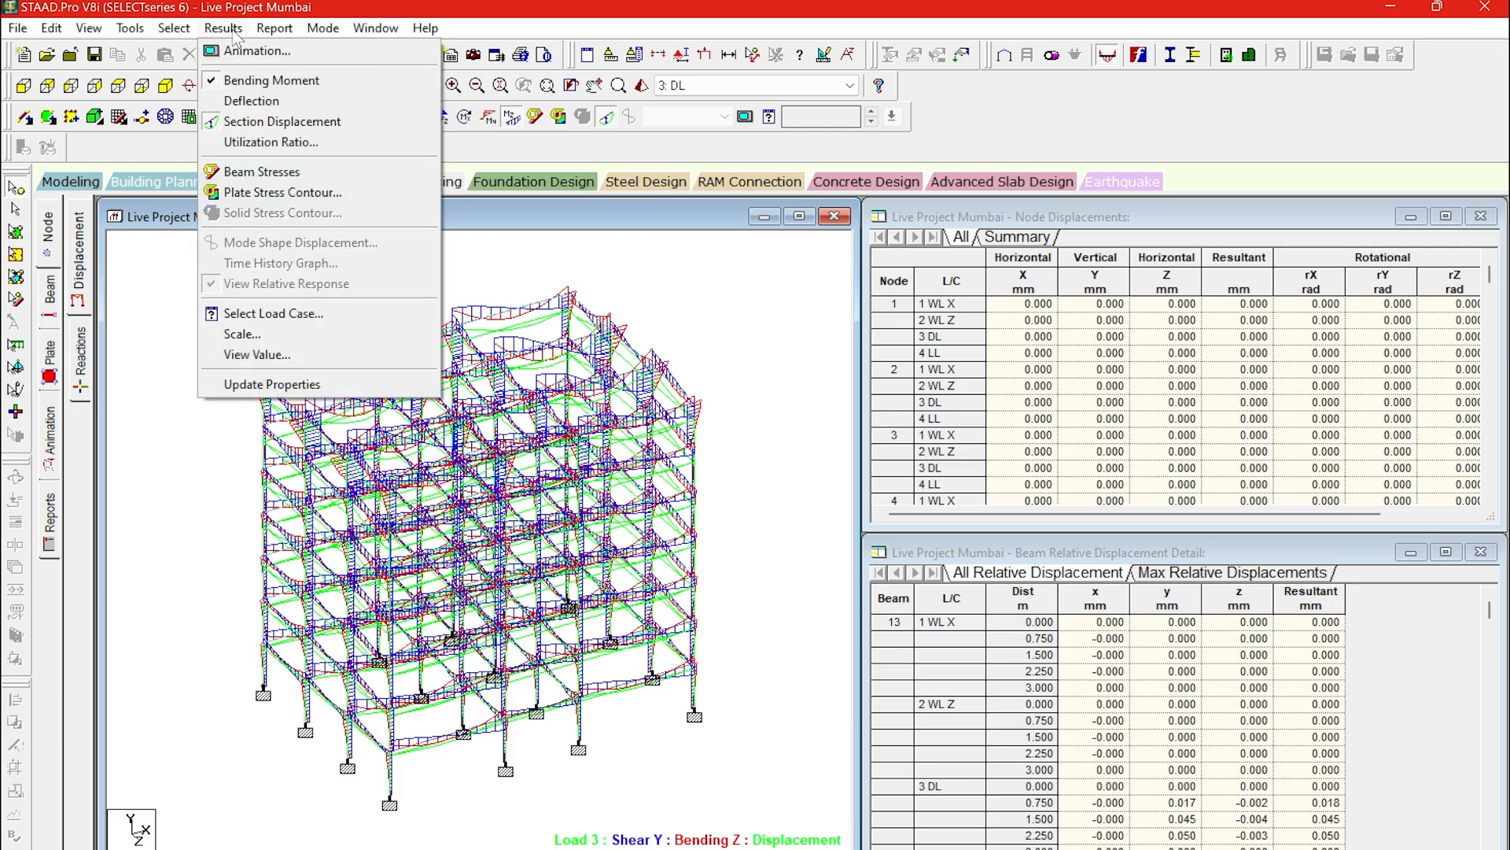
{"action": "left_click", "coordinate": [255, 356]}
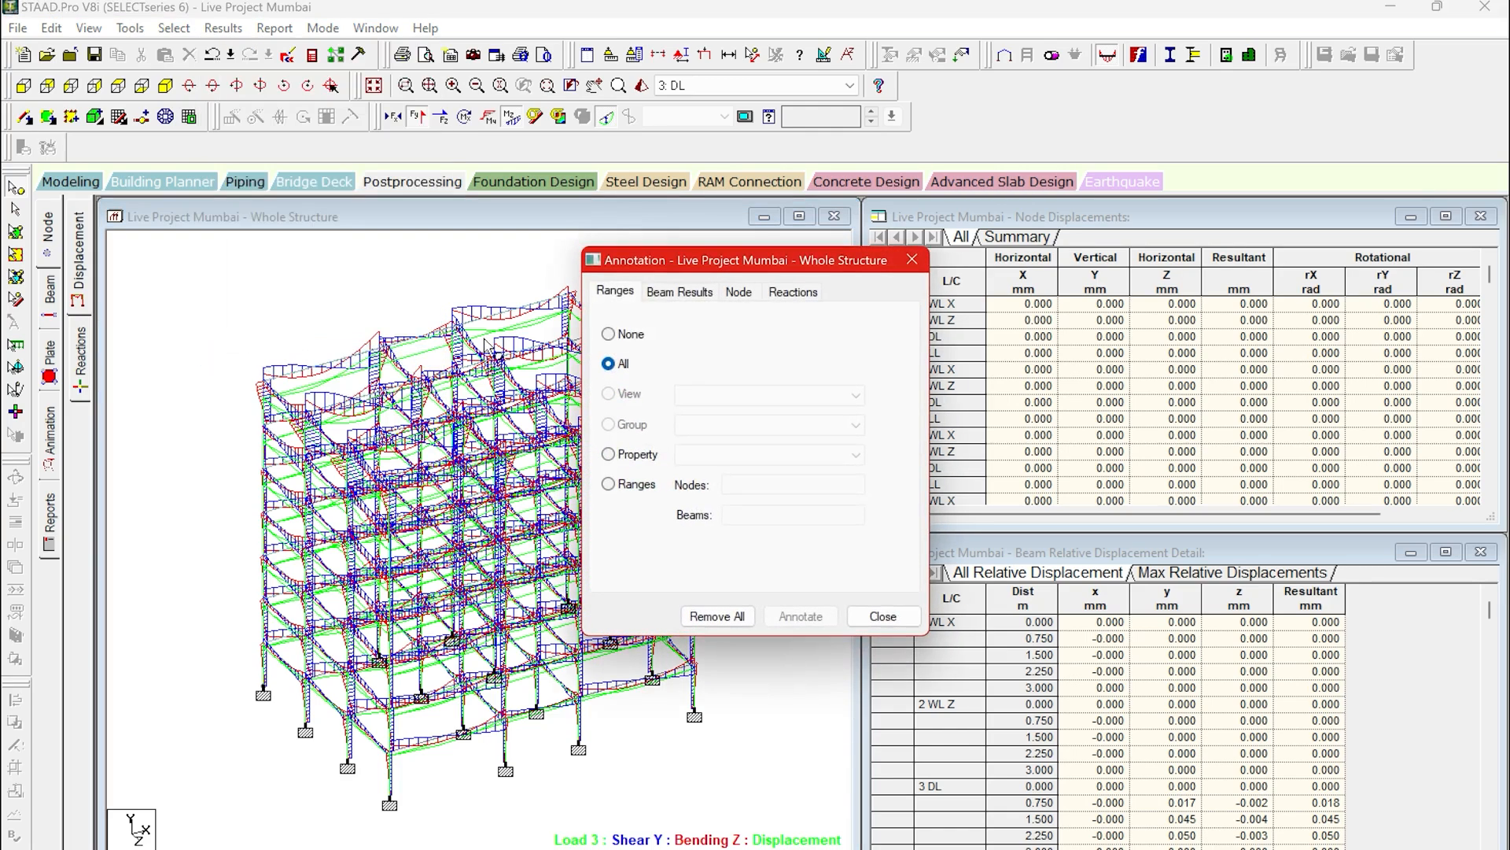
{"action": "left_click", "coordinate": [679, 292]}
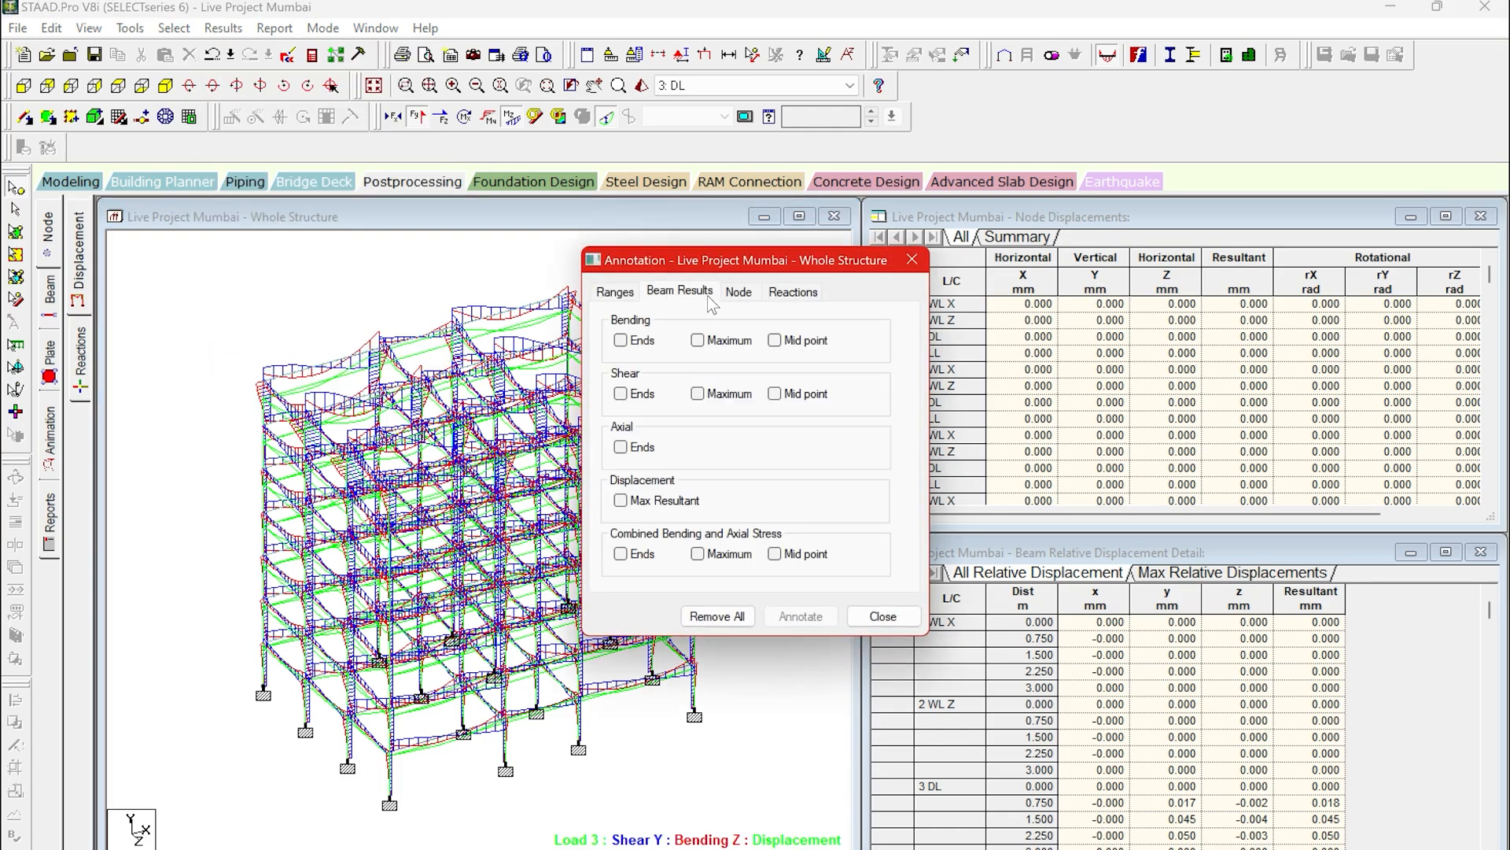
{"action": "left_click", "coordinate": [698, 340]}
{"action": "left_click", "coordinate": [631, 451]}
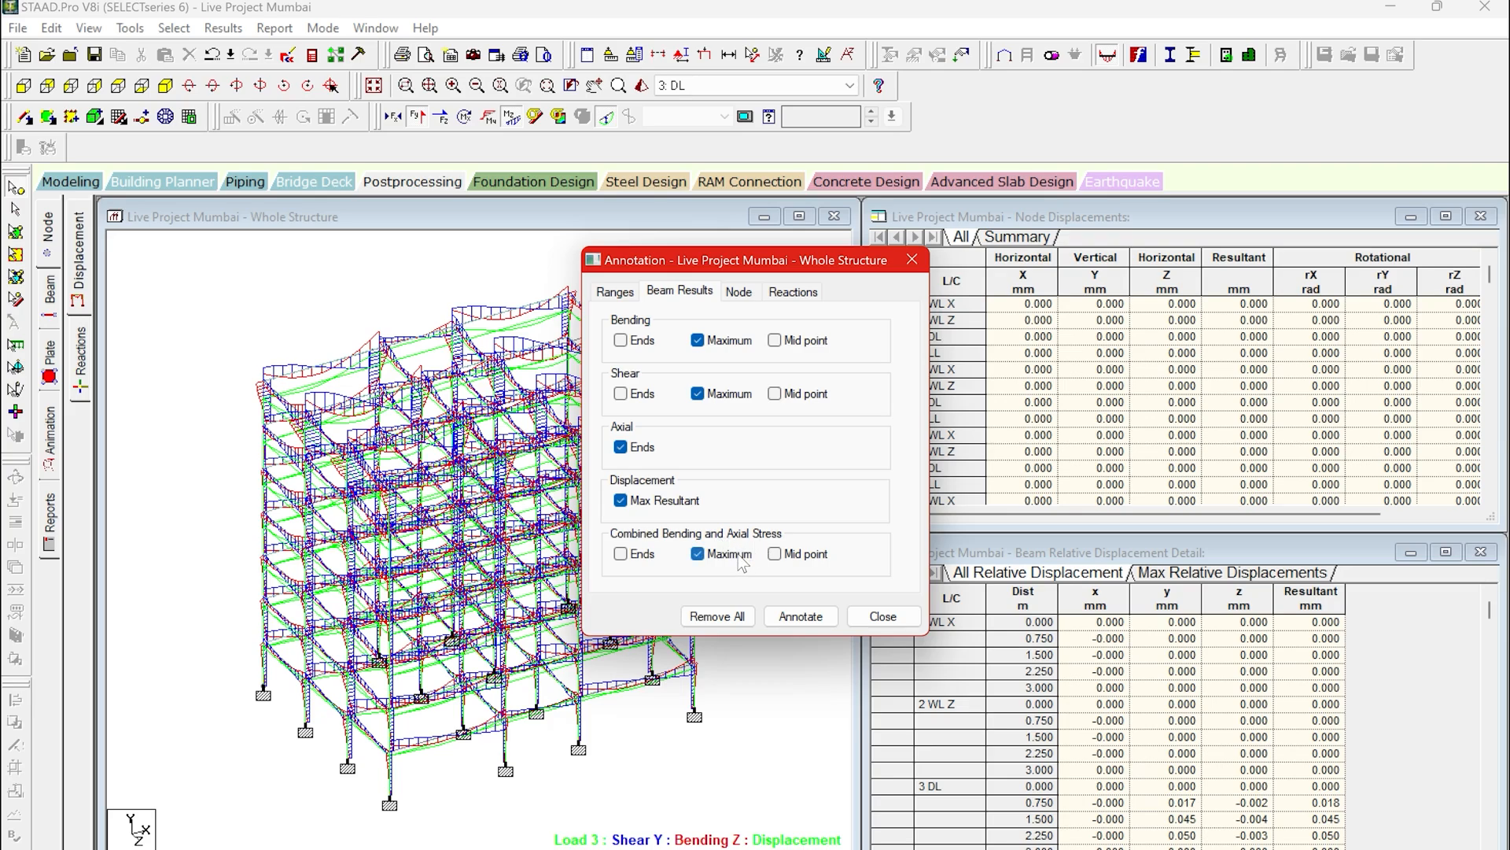
{"action": "left_click", "coordinate": [811, 615]}
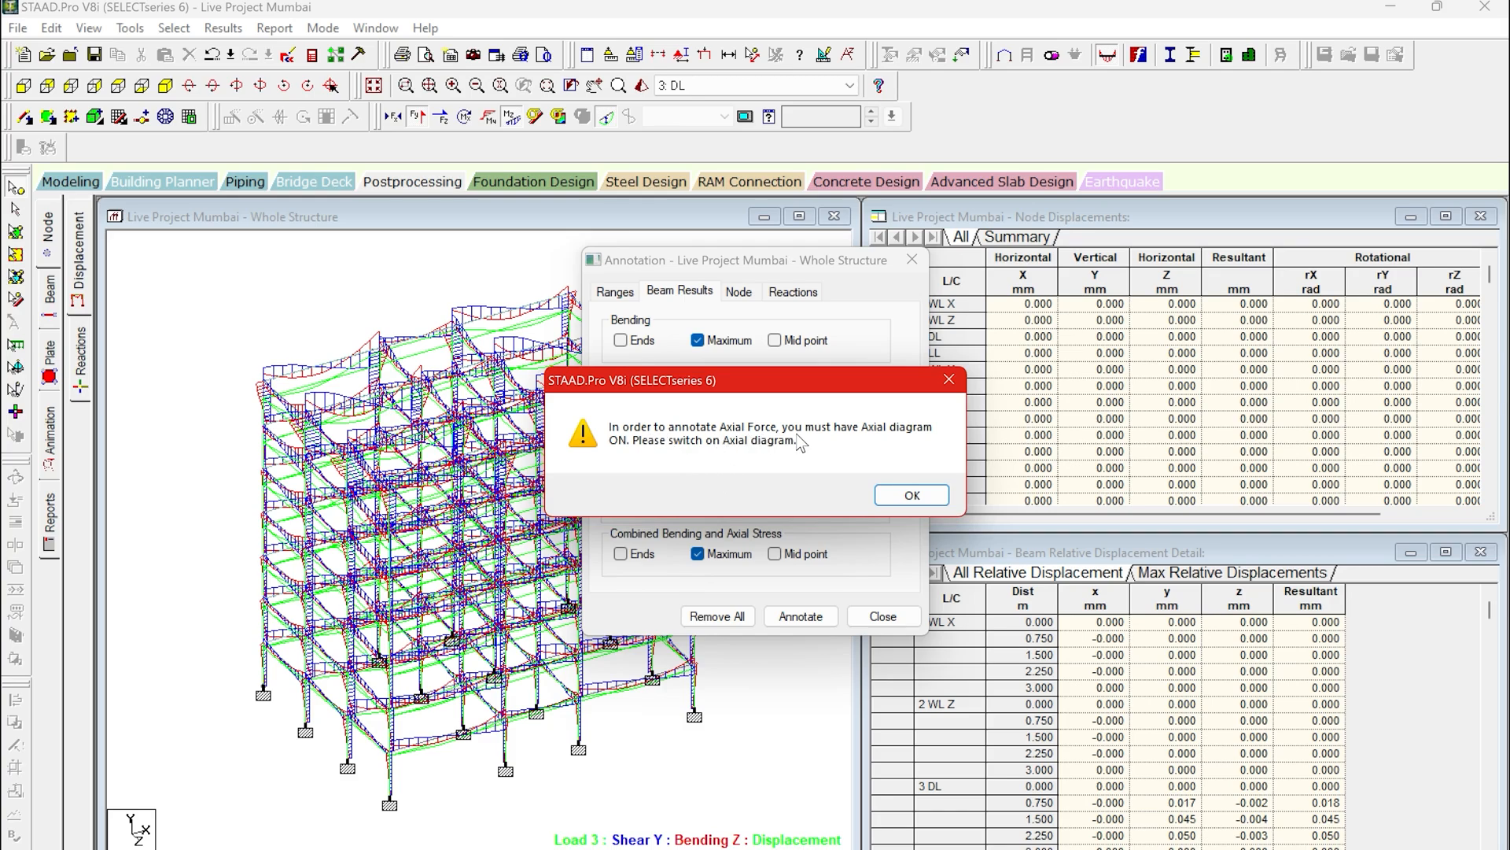
{"action": "left_click", "coordinate": [929, 502]}
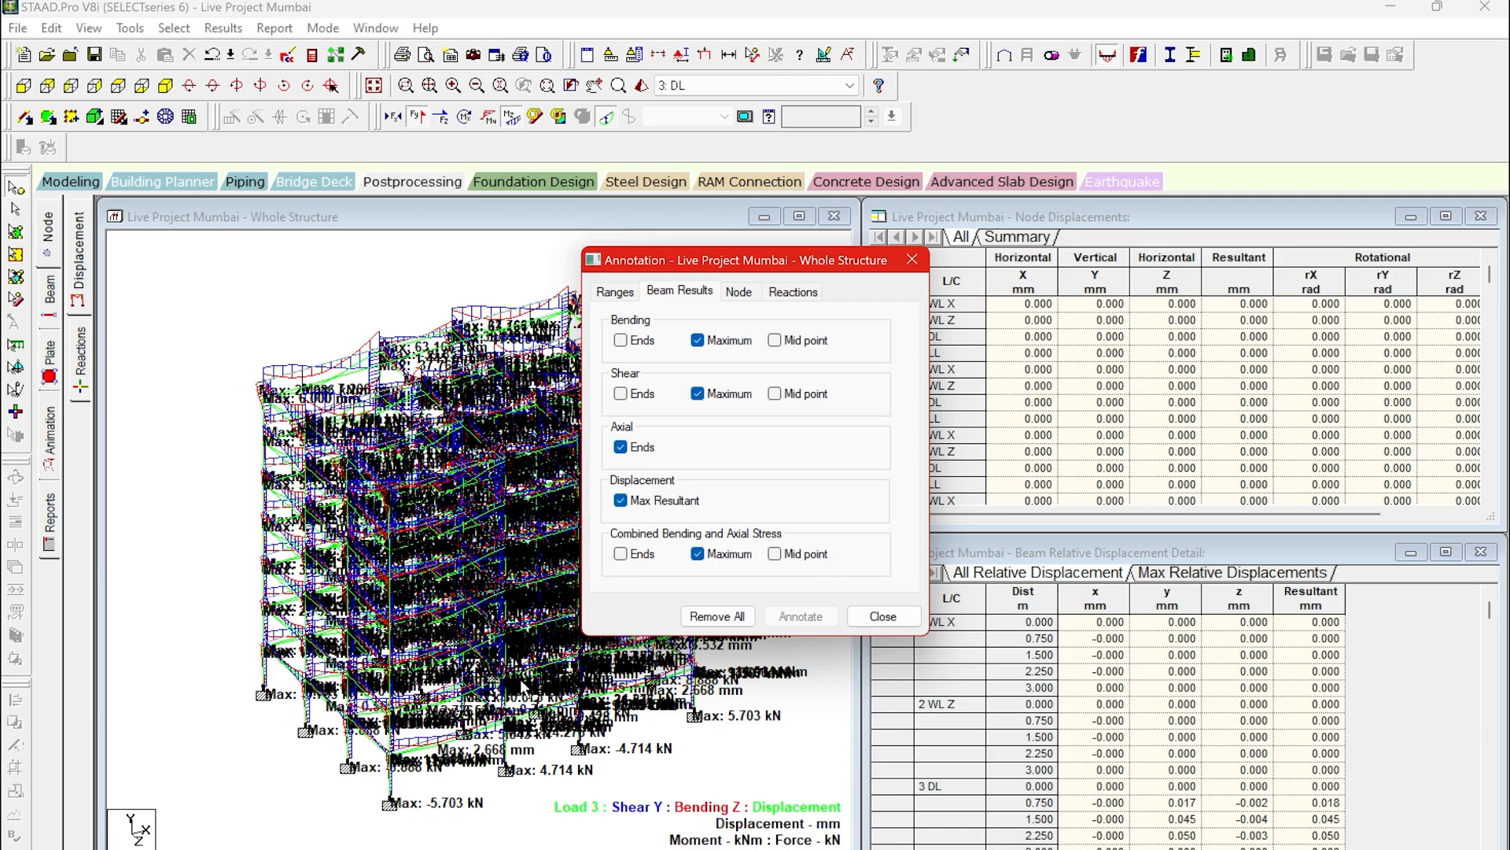
{"action": "left_click", "coordinate": [717, 616]}
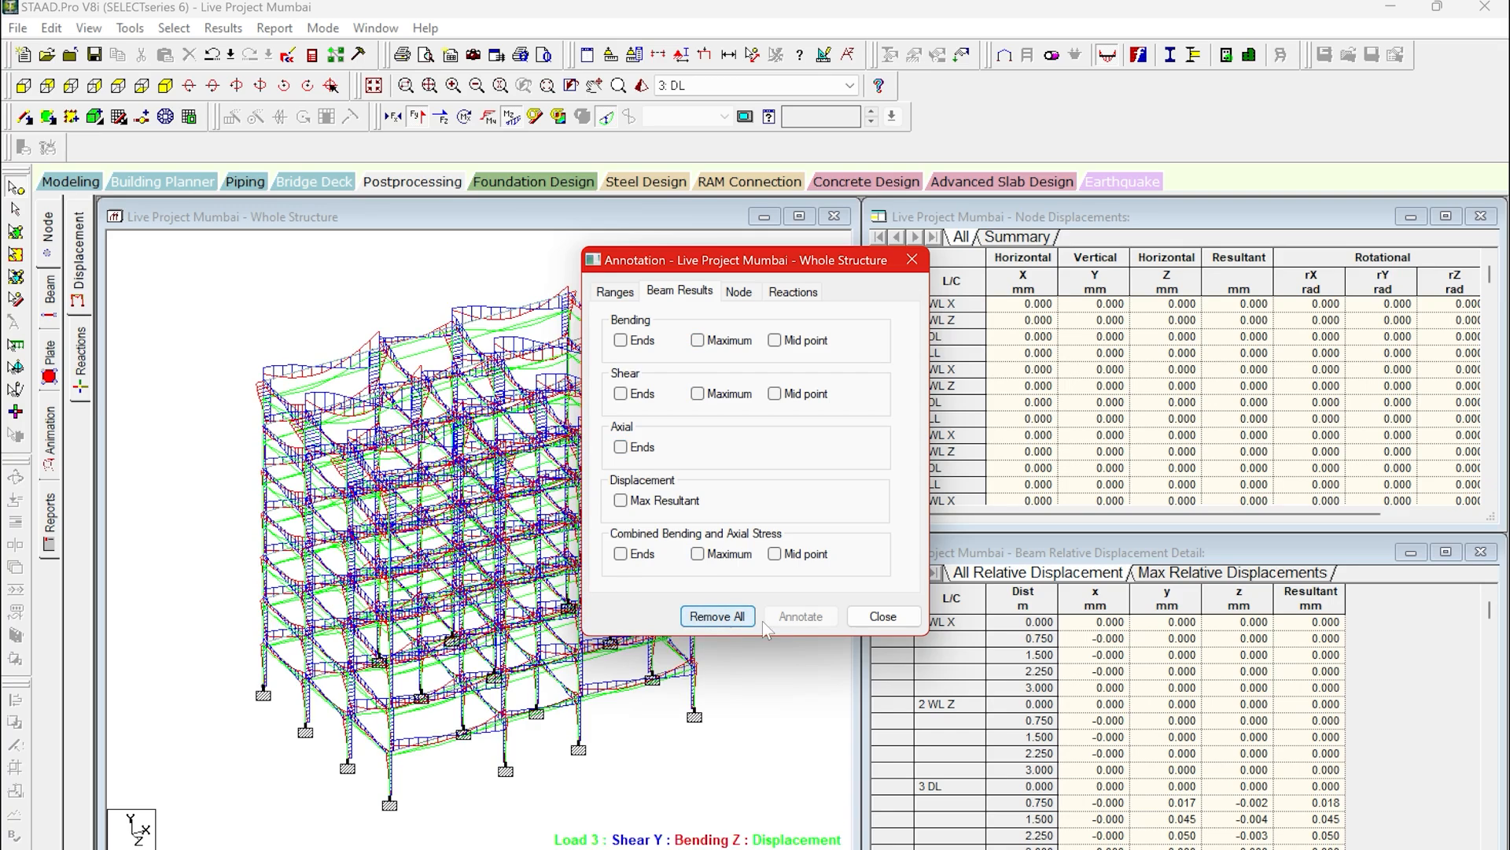
{"action": "left_click", "coordinate": [882, 616]}
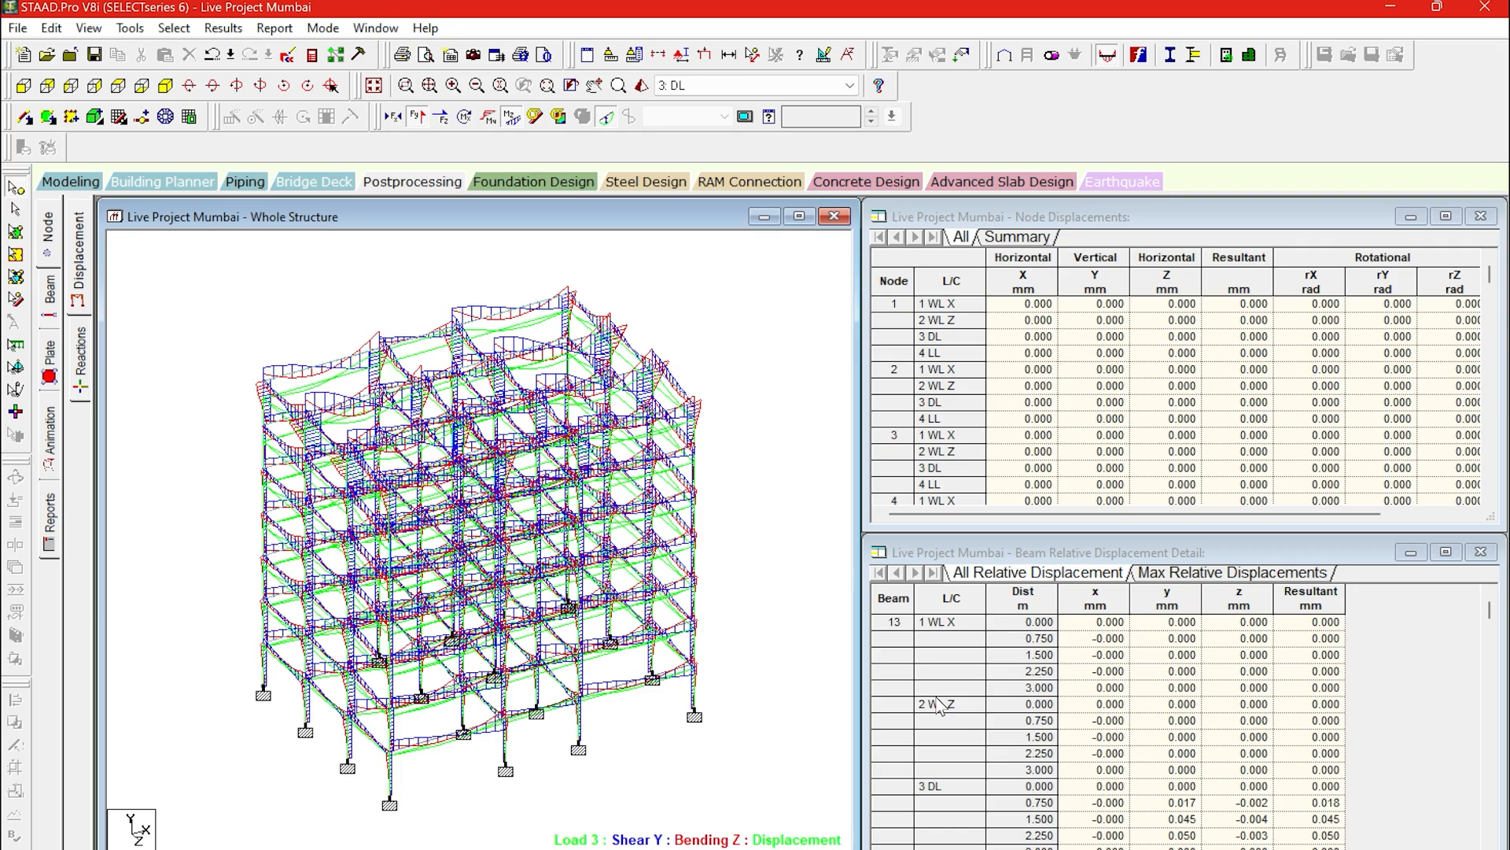
Display the Max Absolute plate stress contour on the floor plates for load case 3: DL with normal fill.
{"action": "left_click", "coordinate": [50, 379]}
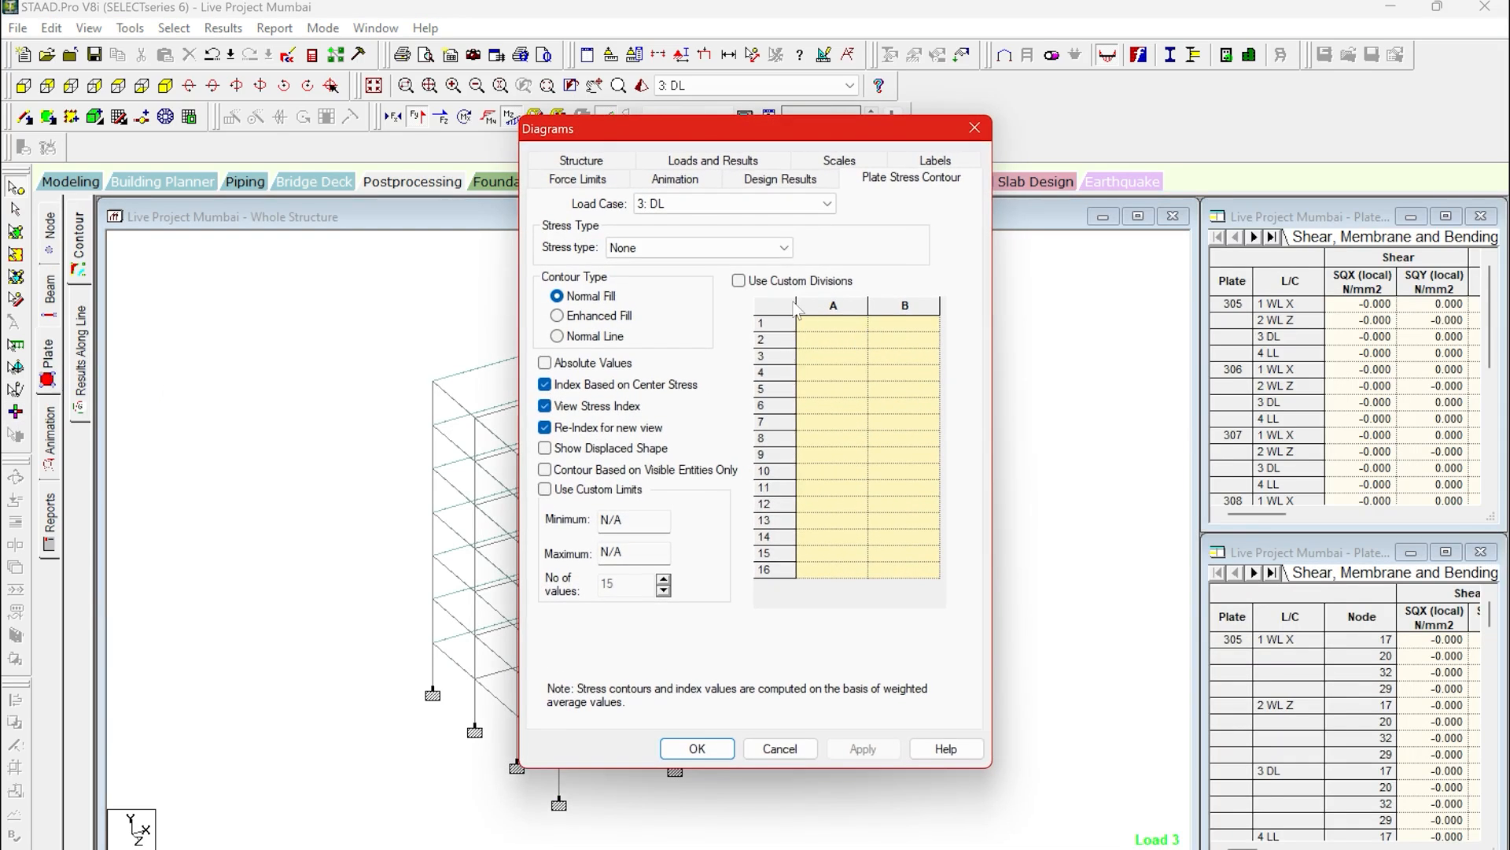
{"action": "left_click", "coordinate": [753, 205]}
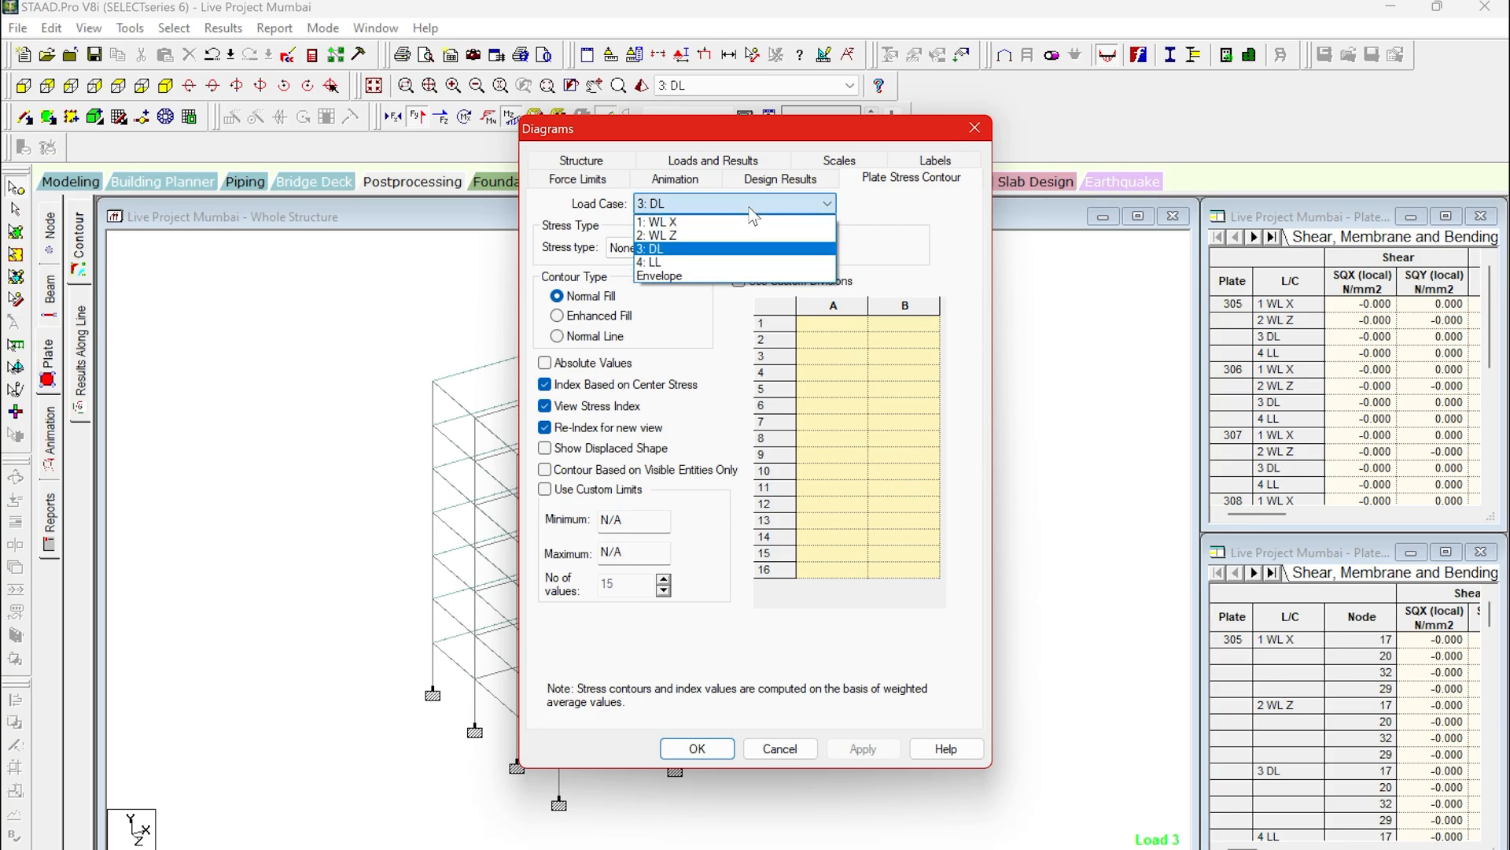
{"action": "left_click", "coordinate": [753, 216]}
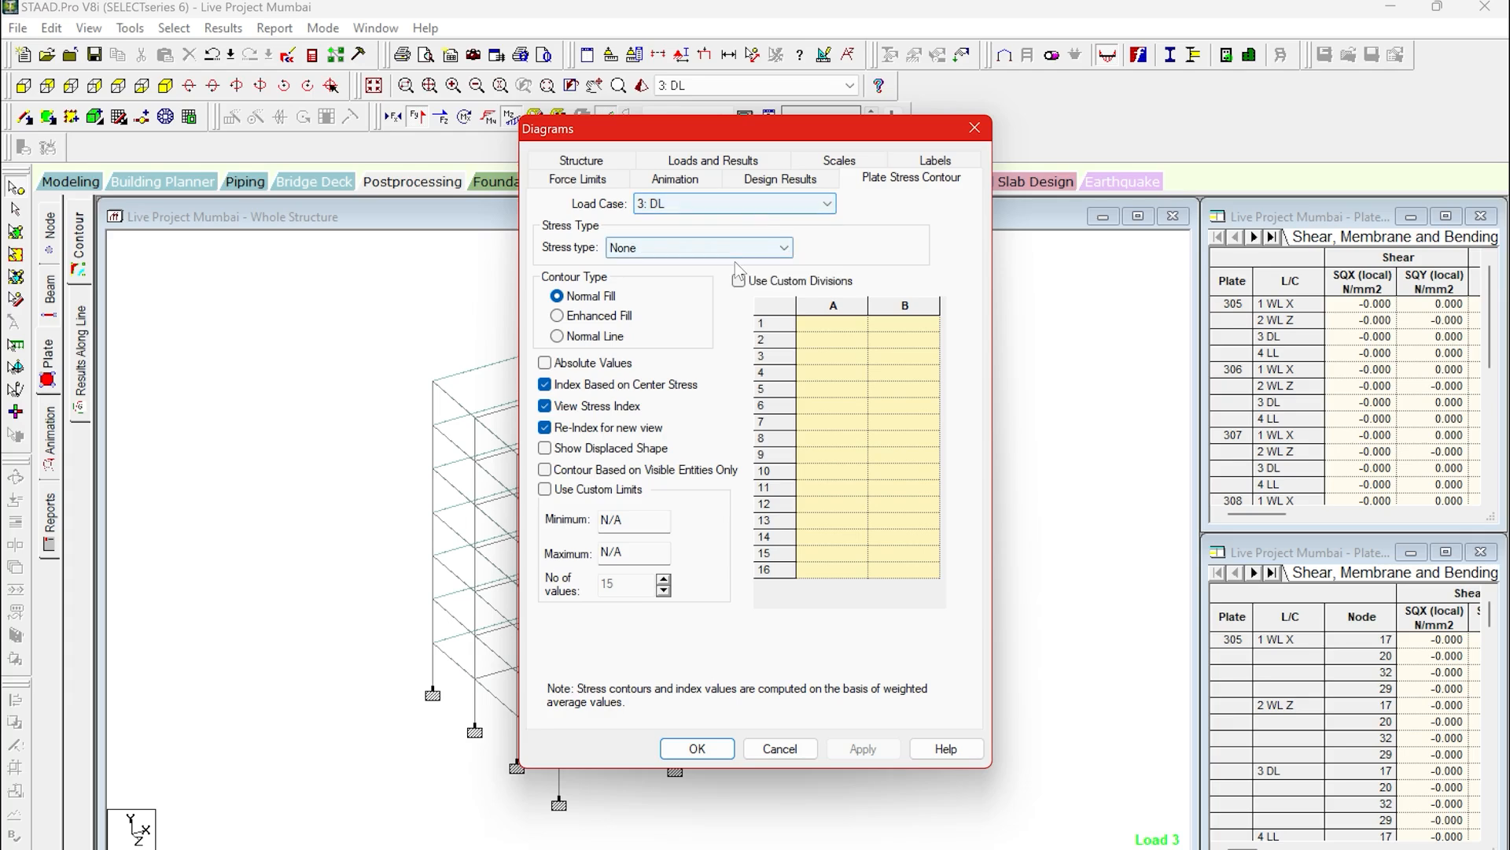
{"action": "left_click", "coordinate": [740, 248]}
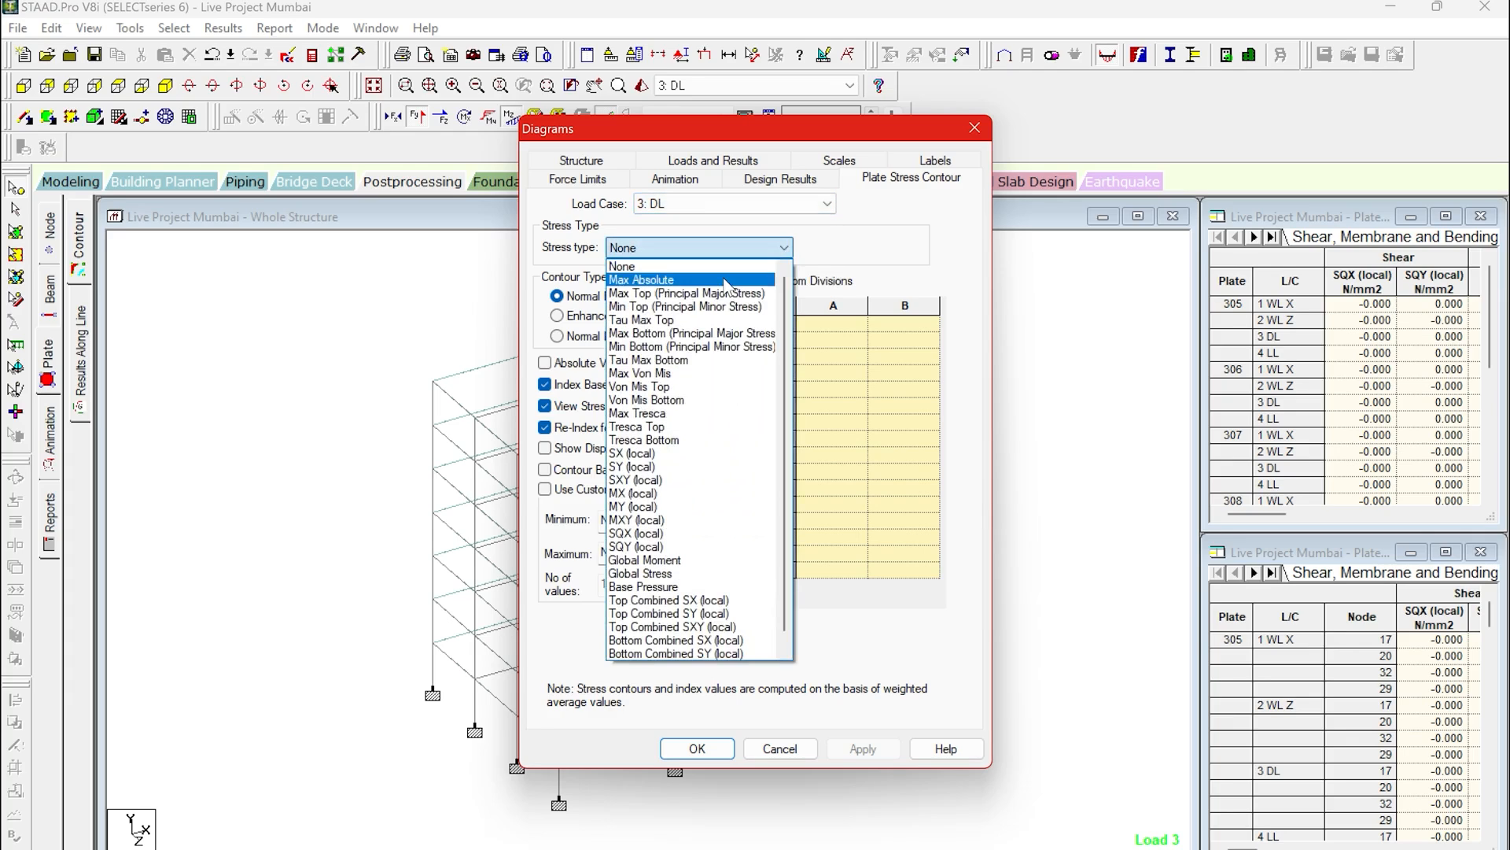
{"action": "left_click", "coordinate": [725, 280]}
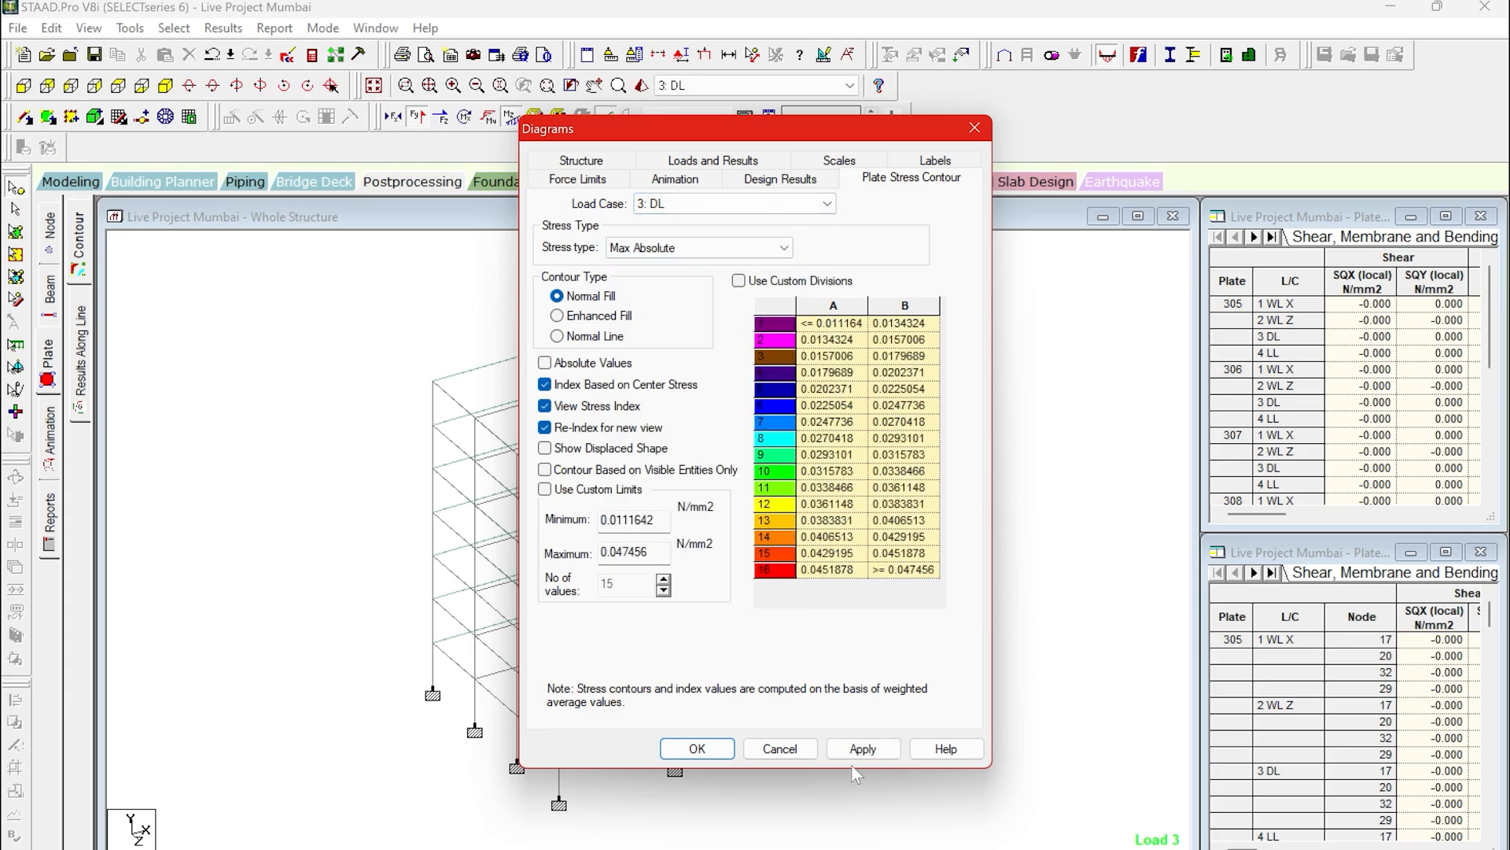
{"action": "left_click", "coordinate": [863, 748]}
{"action": "left_click", "coordinate": [697, 749]}
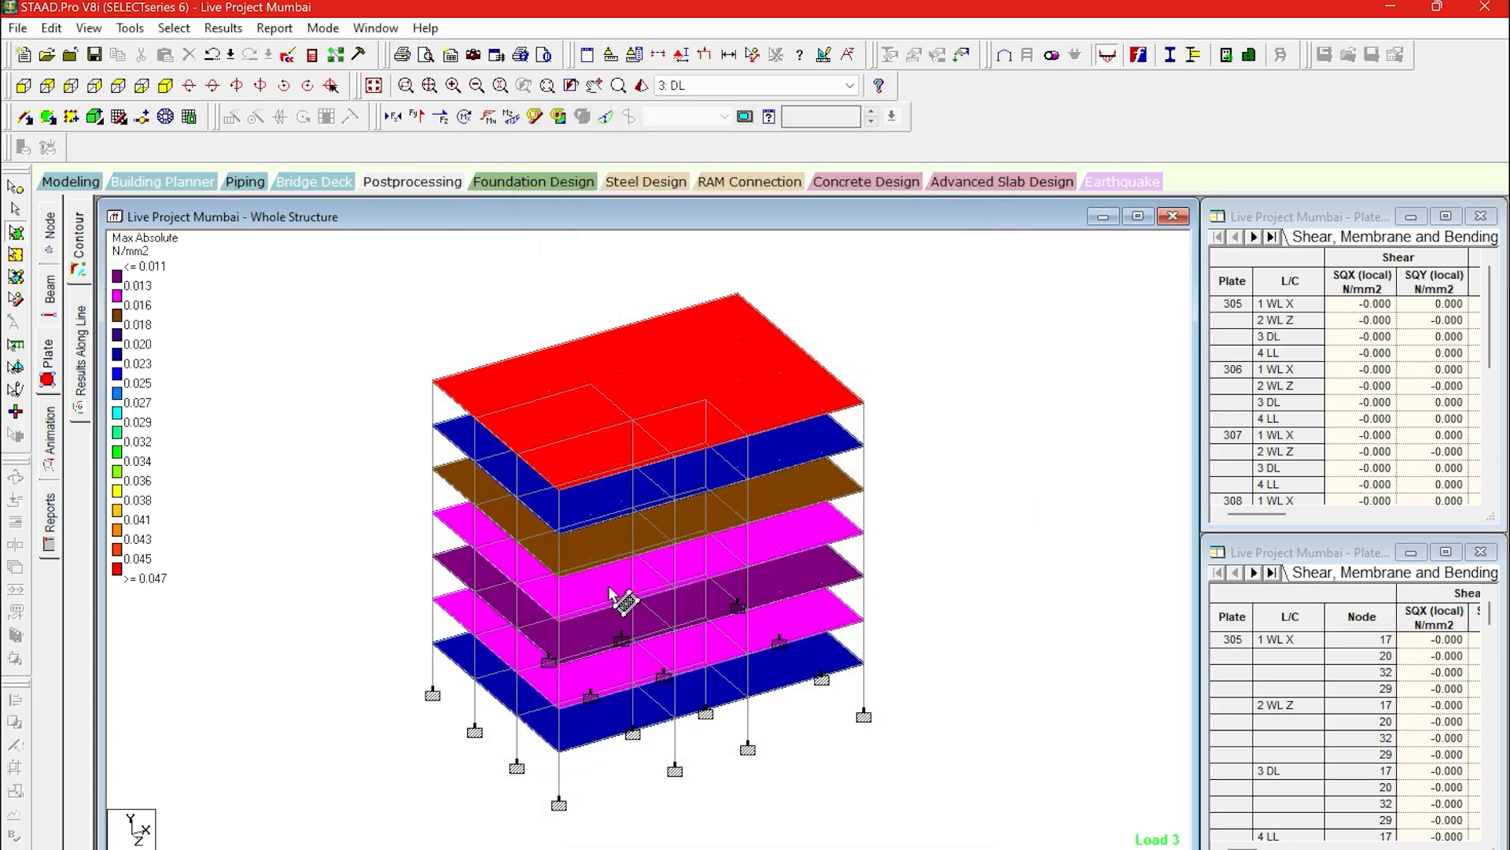
Compare the Max Absolute plate stress contours under load cases LL, WL X and WL Z.
{"action": "left_click", "coordinate": [740, 85]}
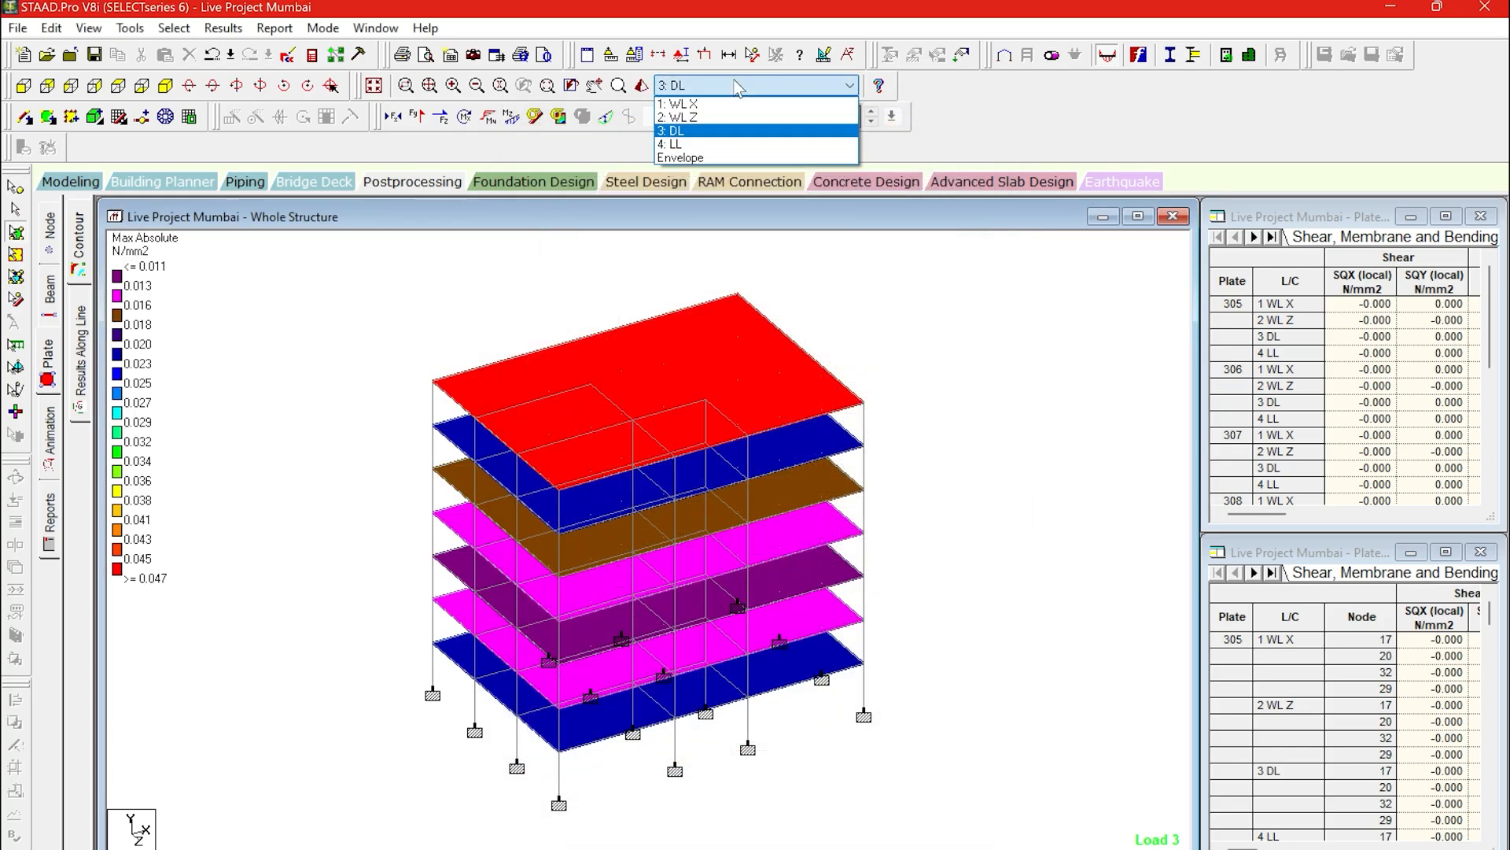
{"action": "left_click", "coordinate": [718, 144]}
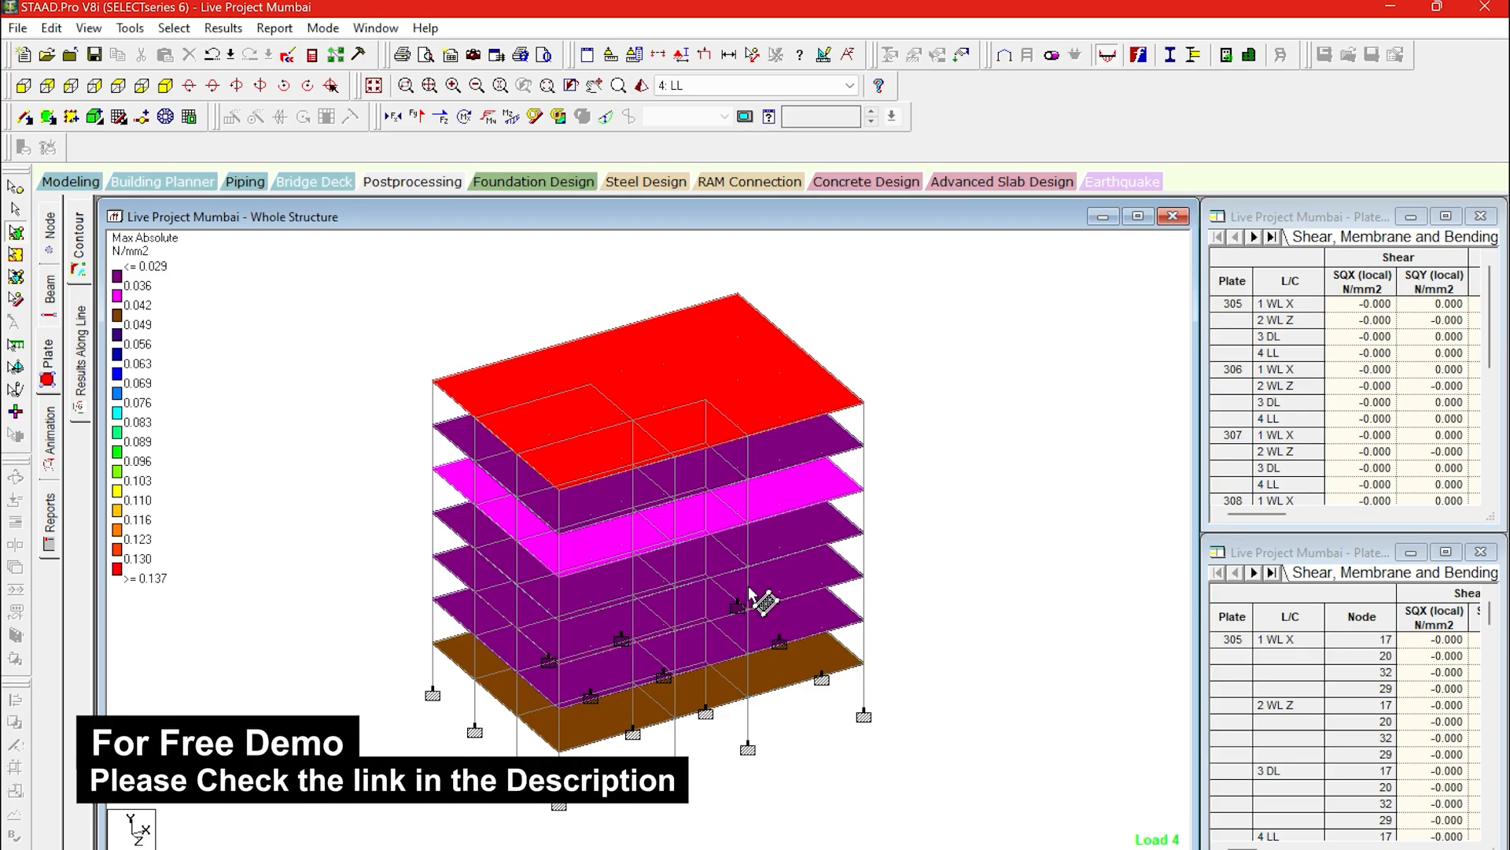
{"action": "left_click", "coordinate": [739, 85]}
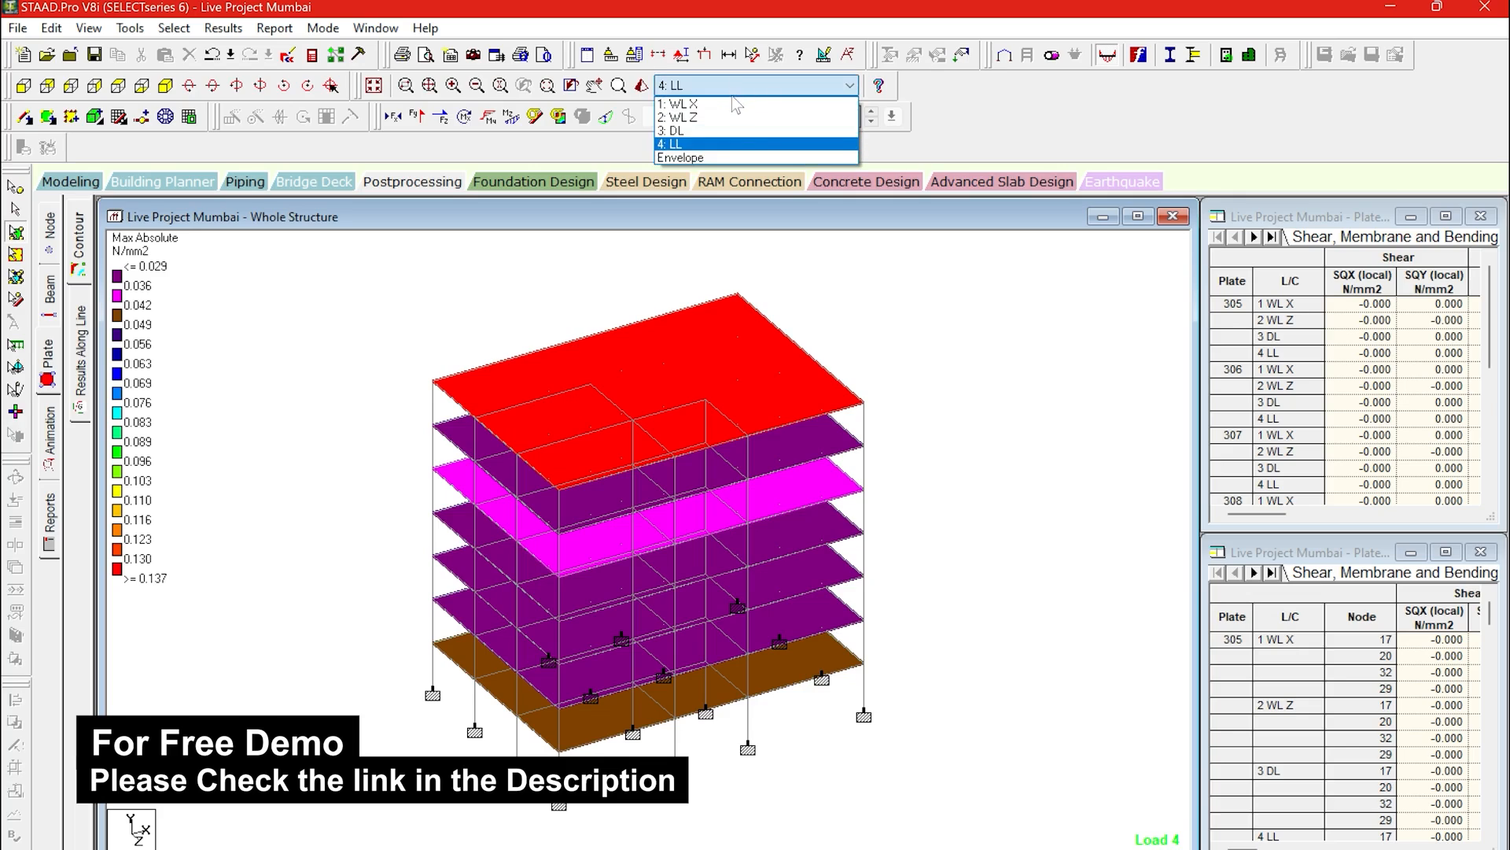
{"action": "left_click", "coordinate": [736, 104]}
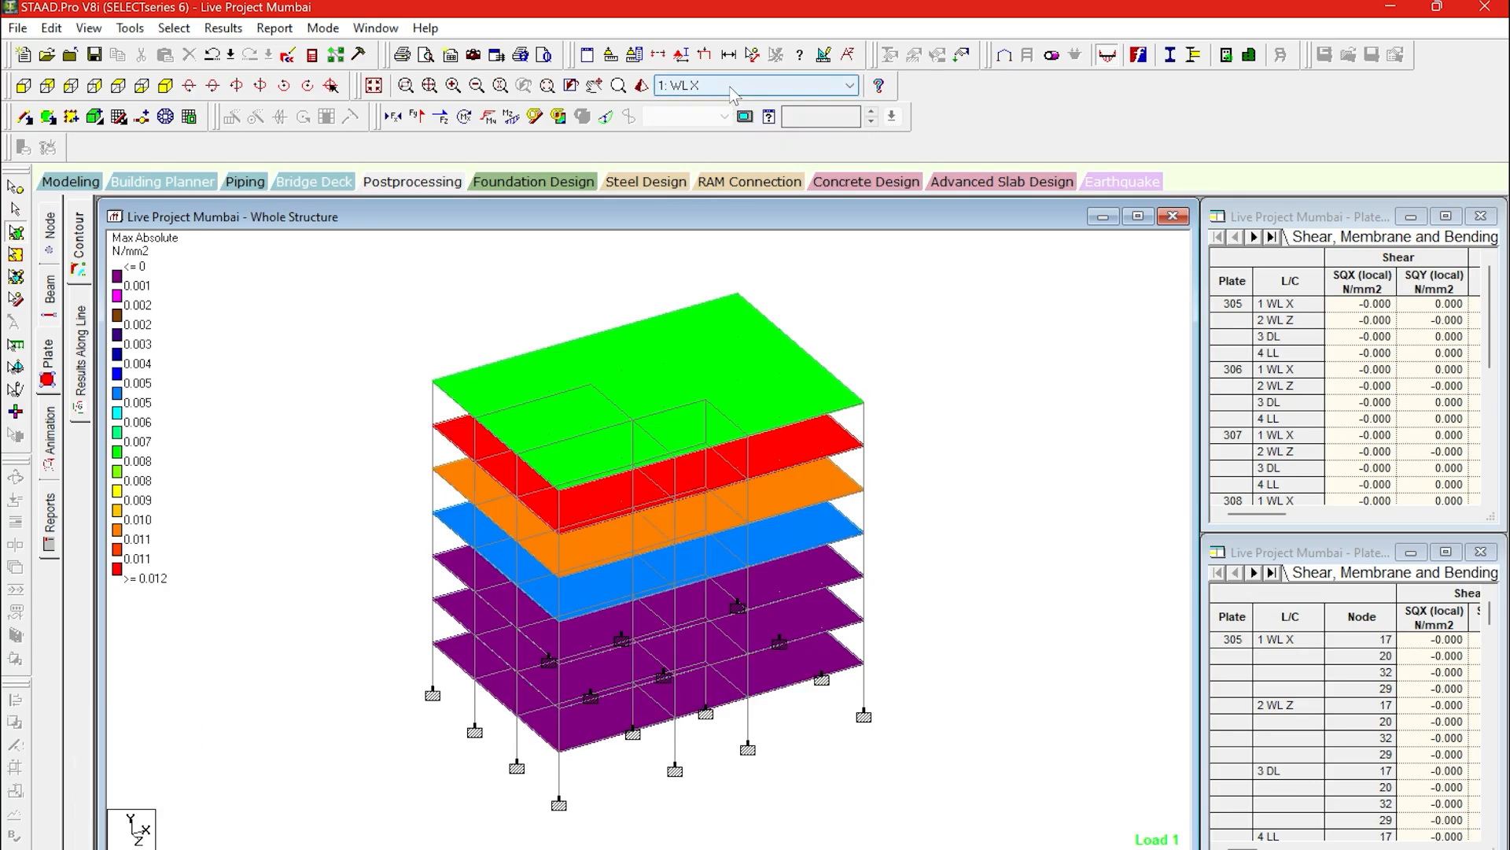
{"action": "left_click", "coordinate": [730, 88]}
{"action": "left_click", "coordinate": [727, 116]}
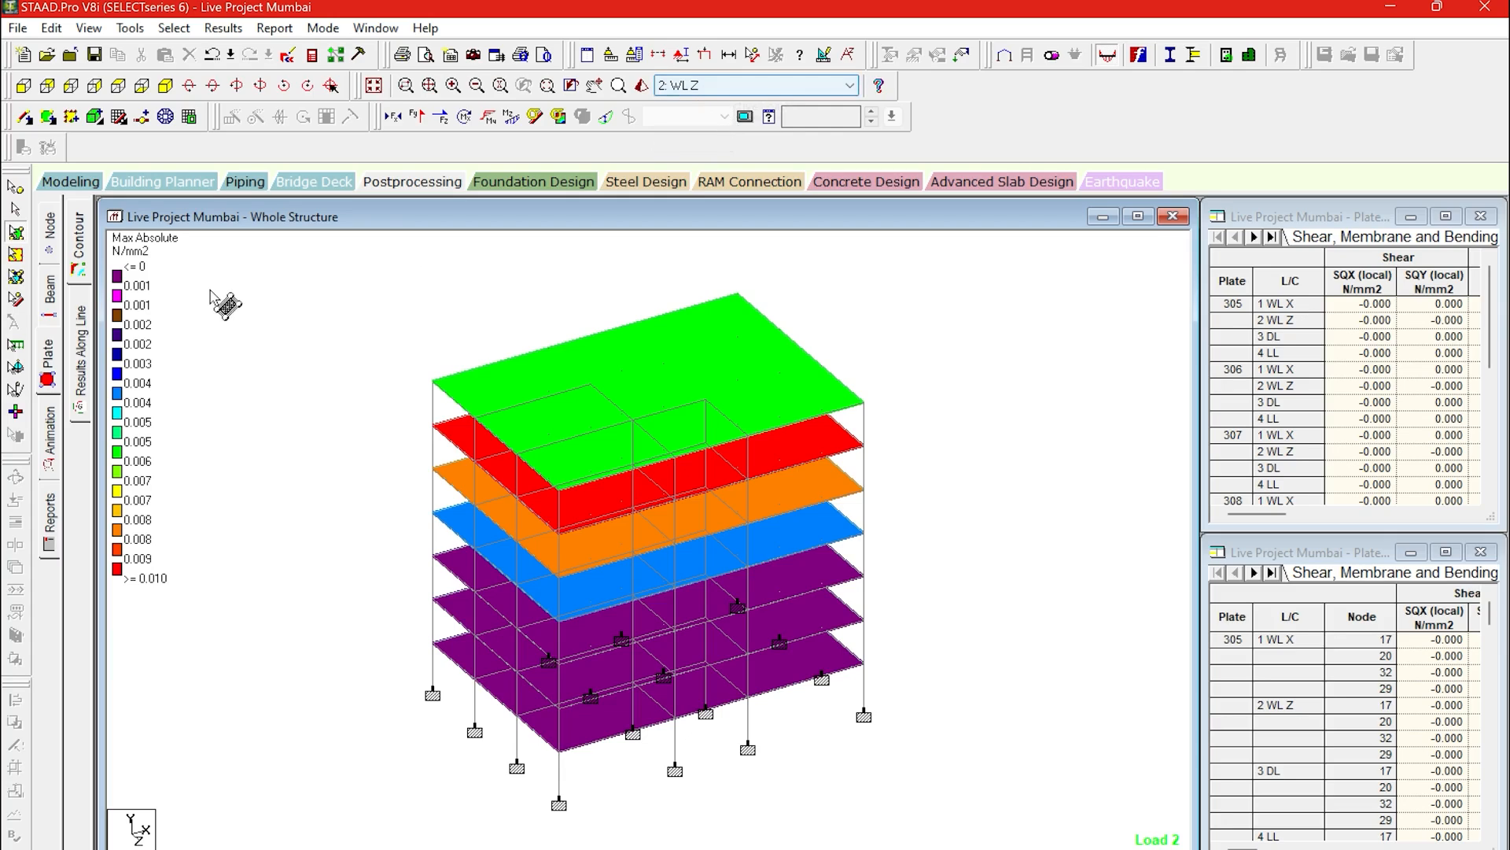
Open the beam force results and examine the global Y deflection of roof edge beam 197 under WL X.
{"action": "left_click", "coordinate": [51, 306]}
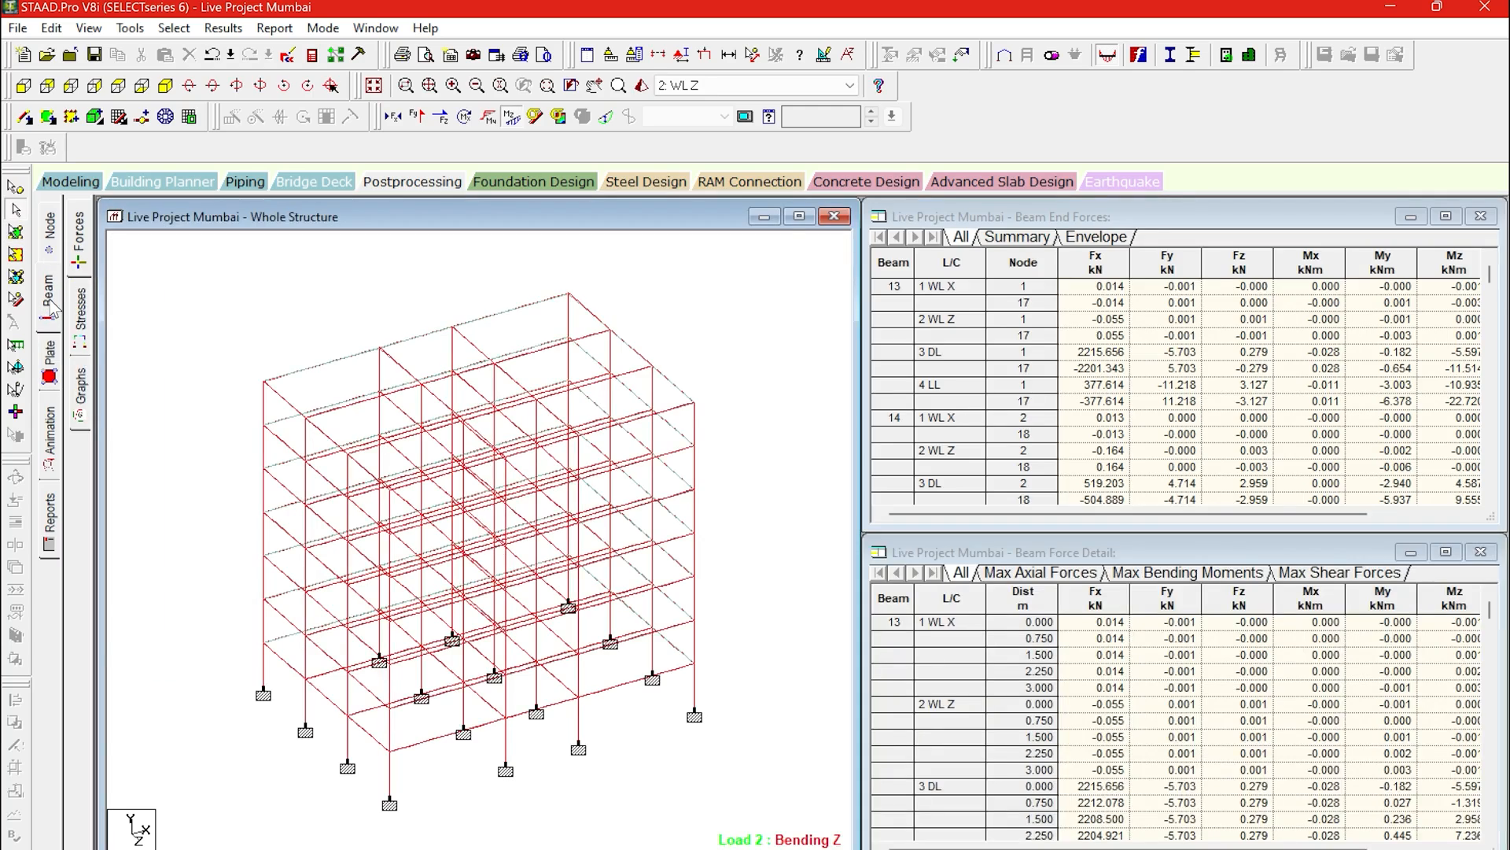
{"action": "double_click", "coordinate": [344, 370]}
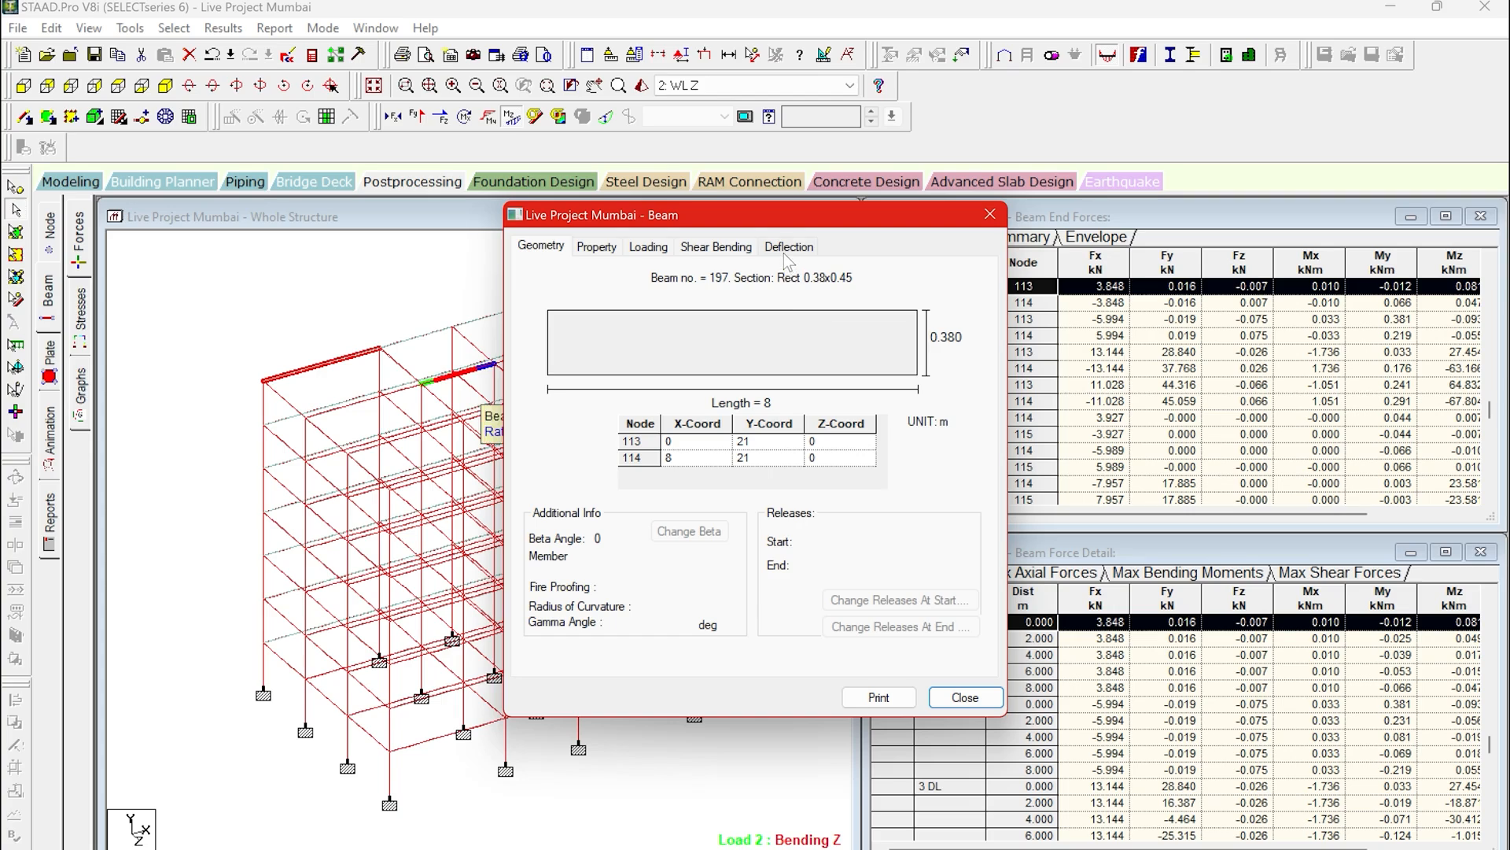
{"action": "left_click", "coordinate": [787, 249]}
{"action": "left_click", "coordinate": [922, 606]}
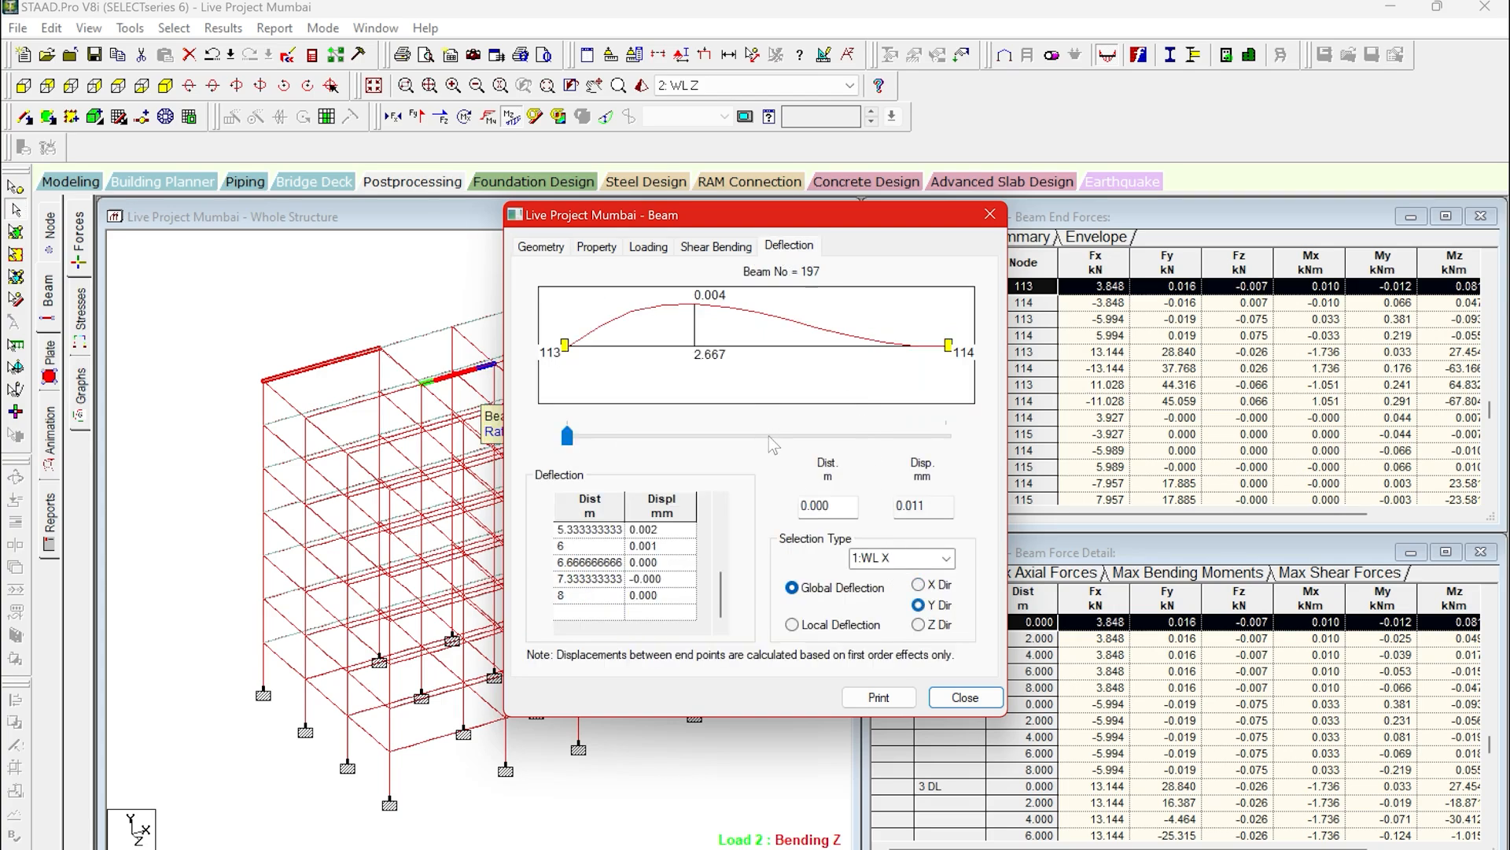
Examine beam 197's Bending Z and Shear Y diagrams for WL X and its Shear Y diagram for DL, and close the beam details.
{"action": "left_click", "coordinate": [733, 248]}
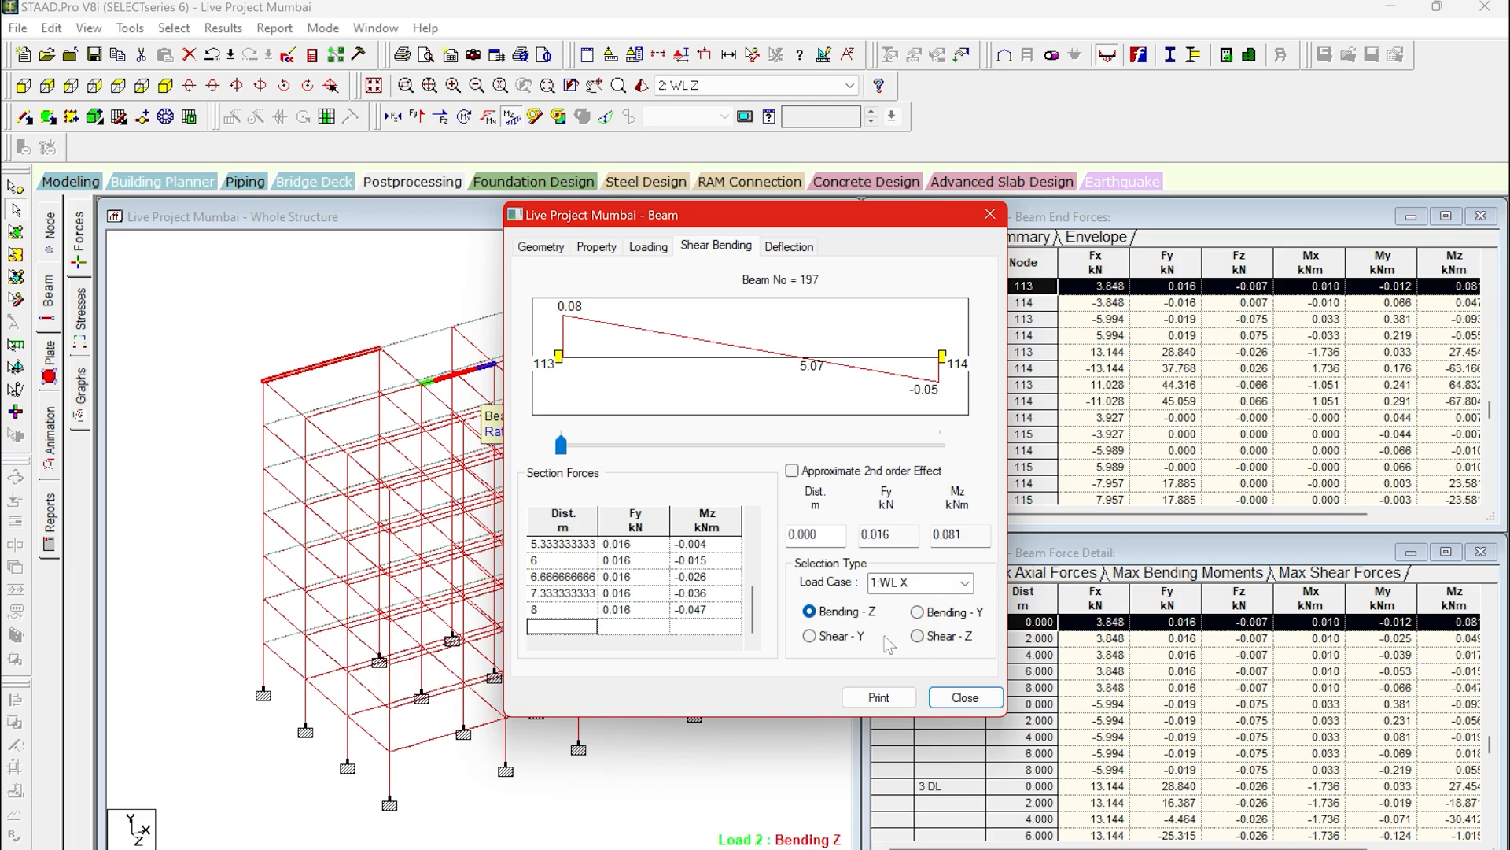
{"action": "left_click", "coordinate": [856, 641]}
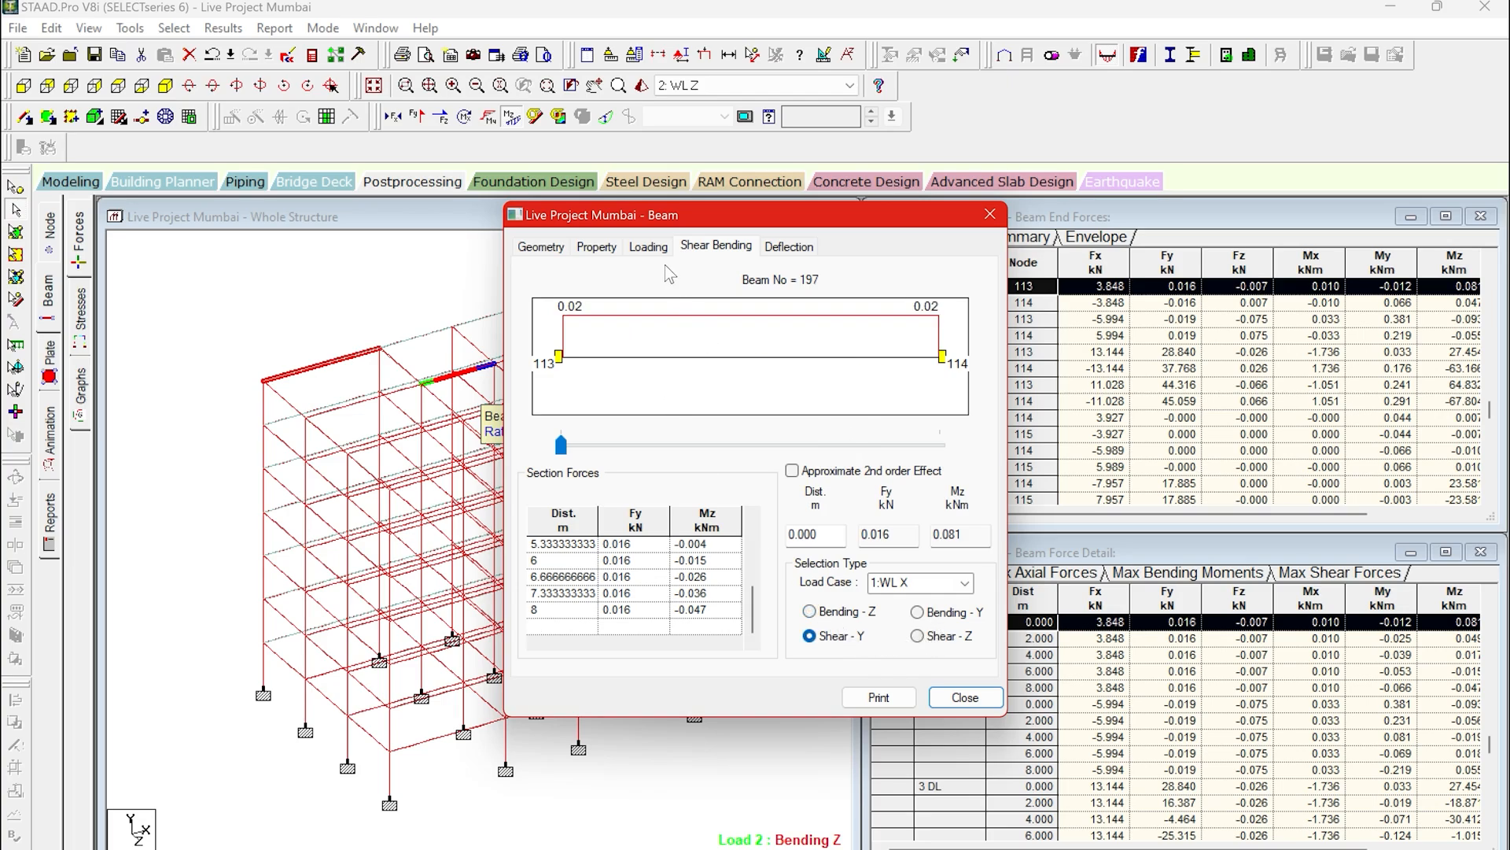
{"action": "left_click", "coordinate": [964, 583]}
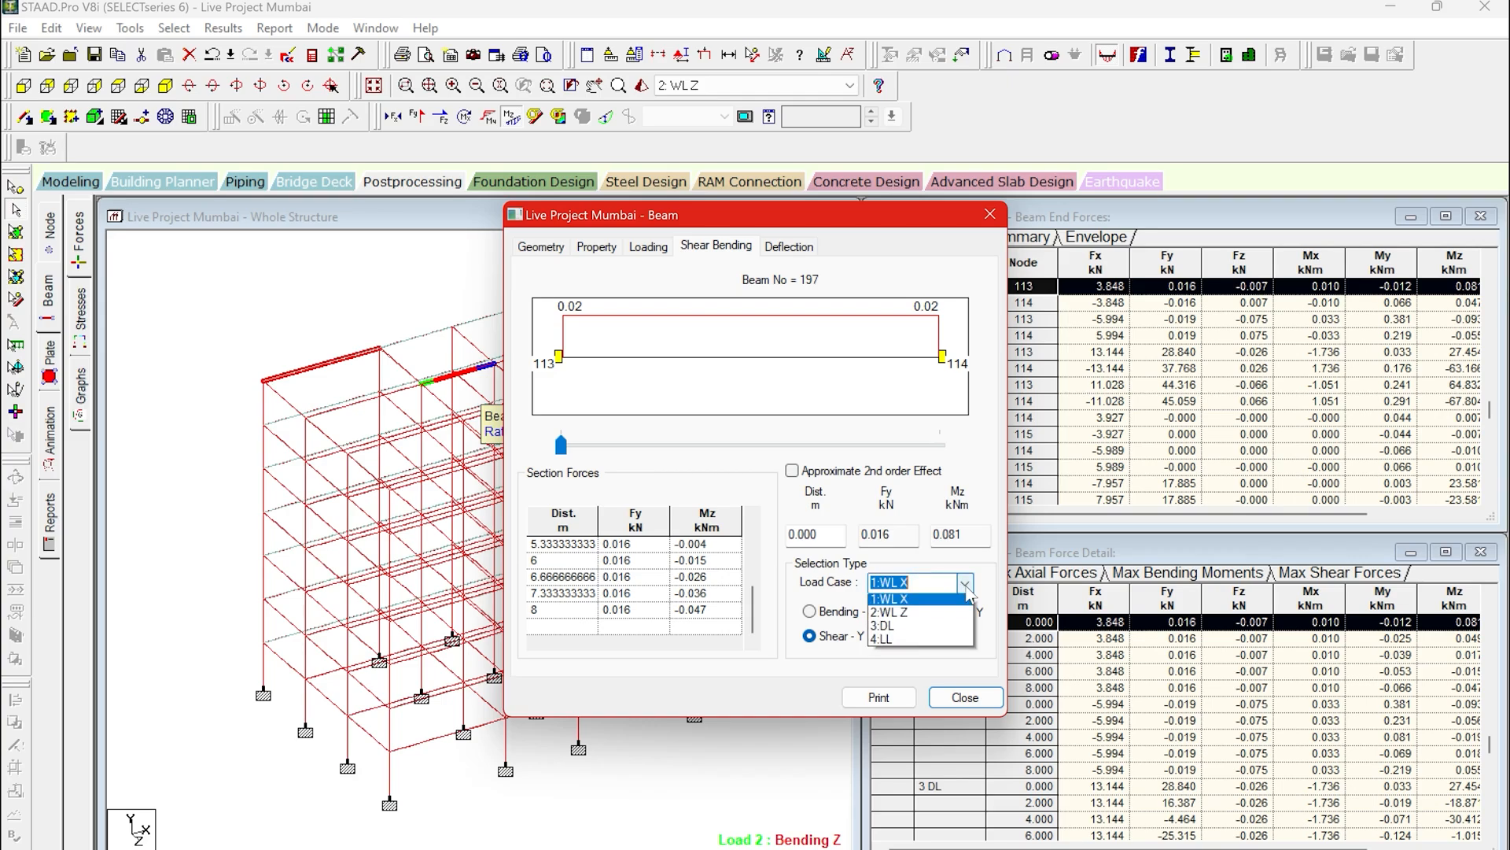
{"action": "left_click", "coordinate": [934, 629]}
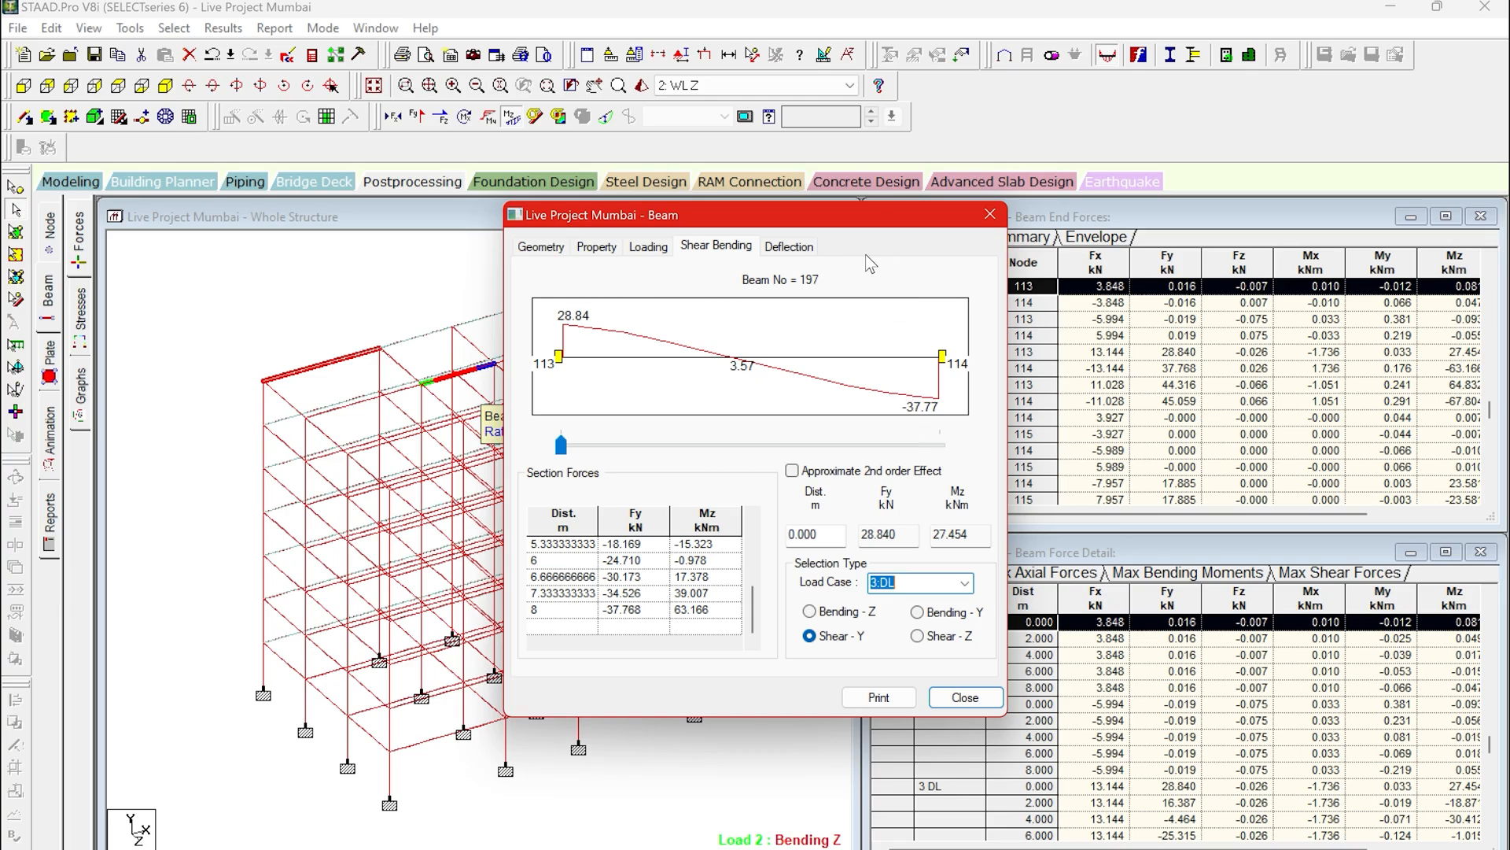
{"action": "left_click", "coordinate": [966, 697]}
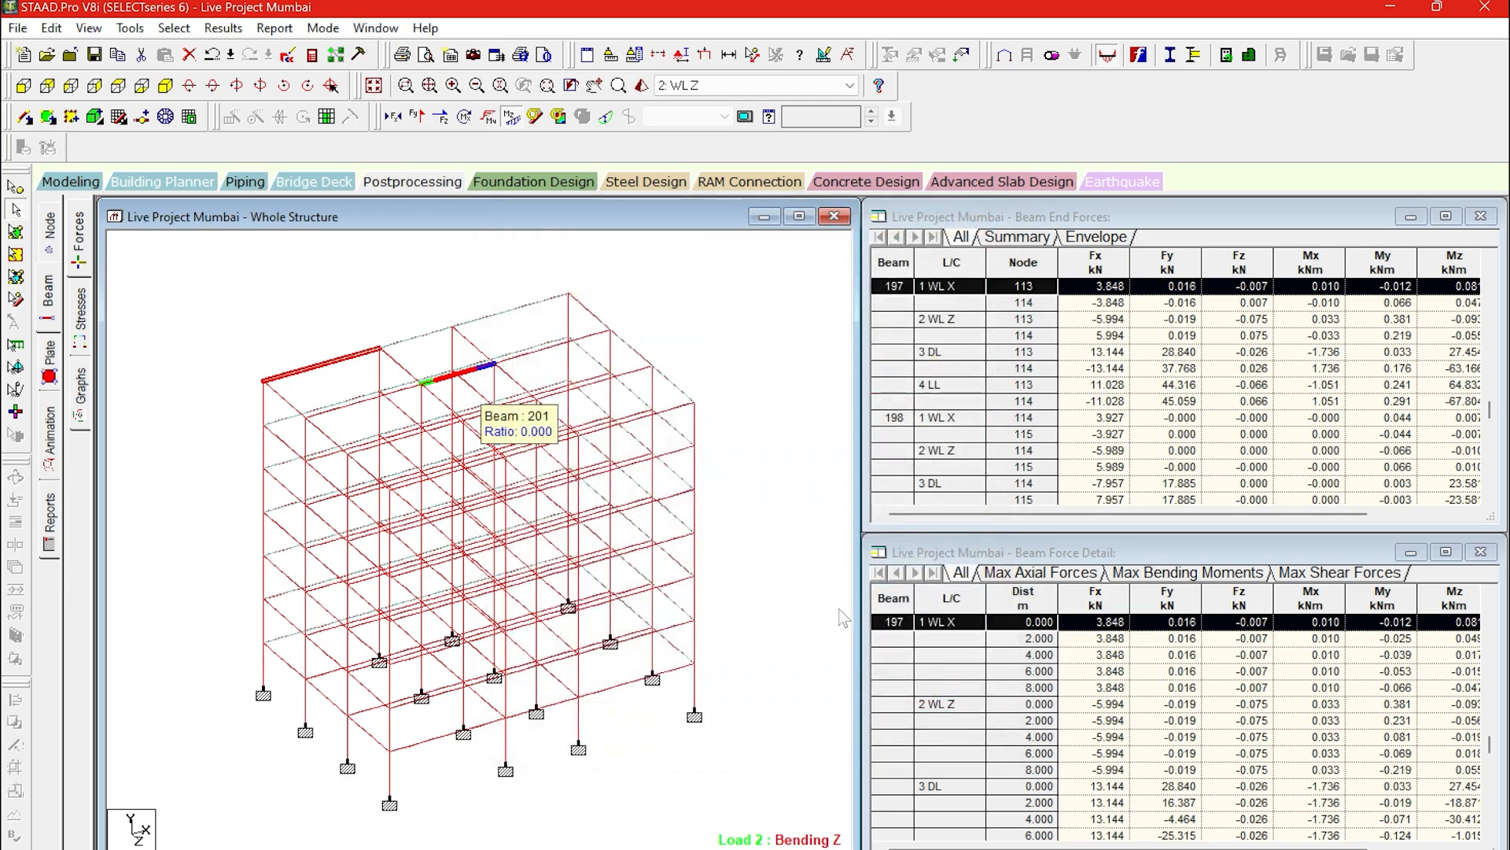
Return to modeling and set the concrete design code for the whole structure to IS456.
{"action": "left_click", "coordinate": [83, 188]}
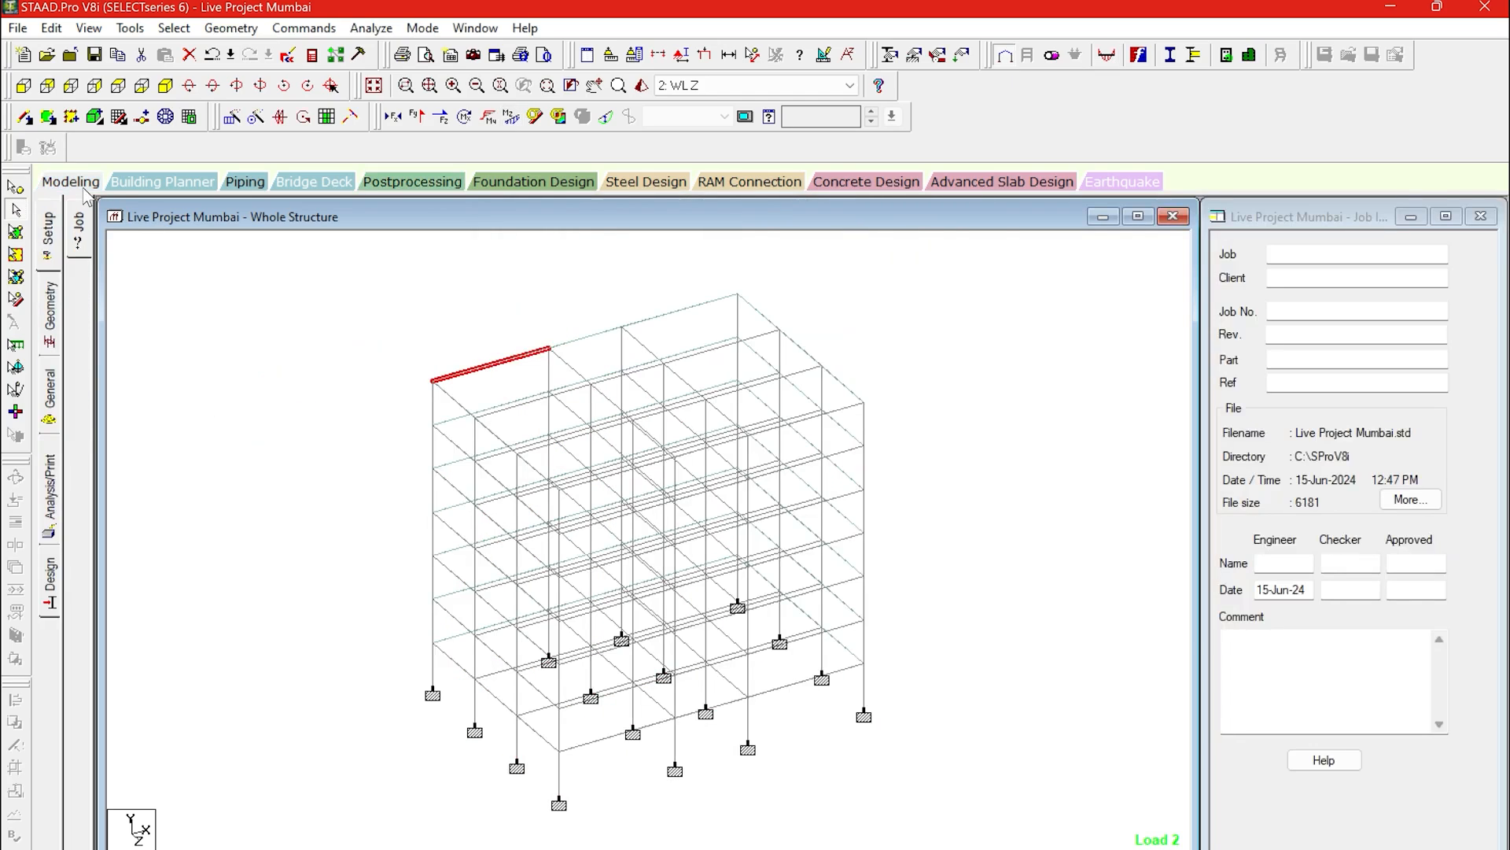
{"action": "left_click", "coordinate": [48, 586]}
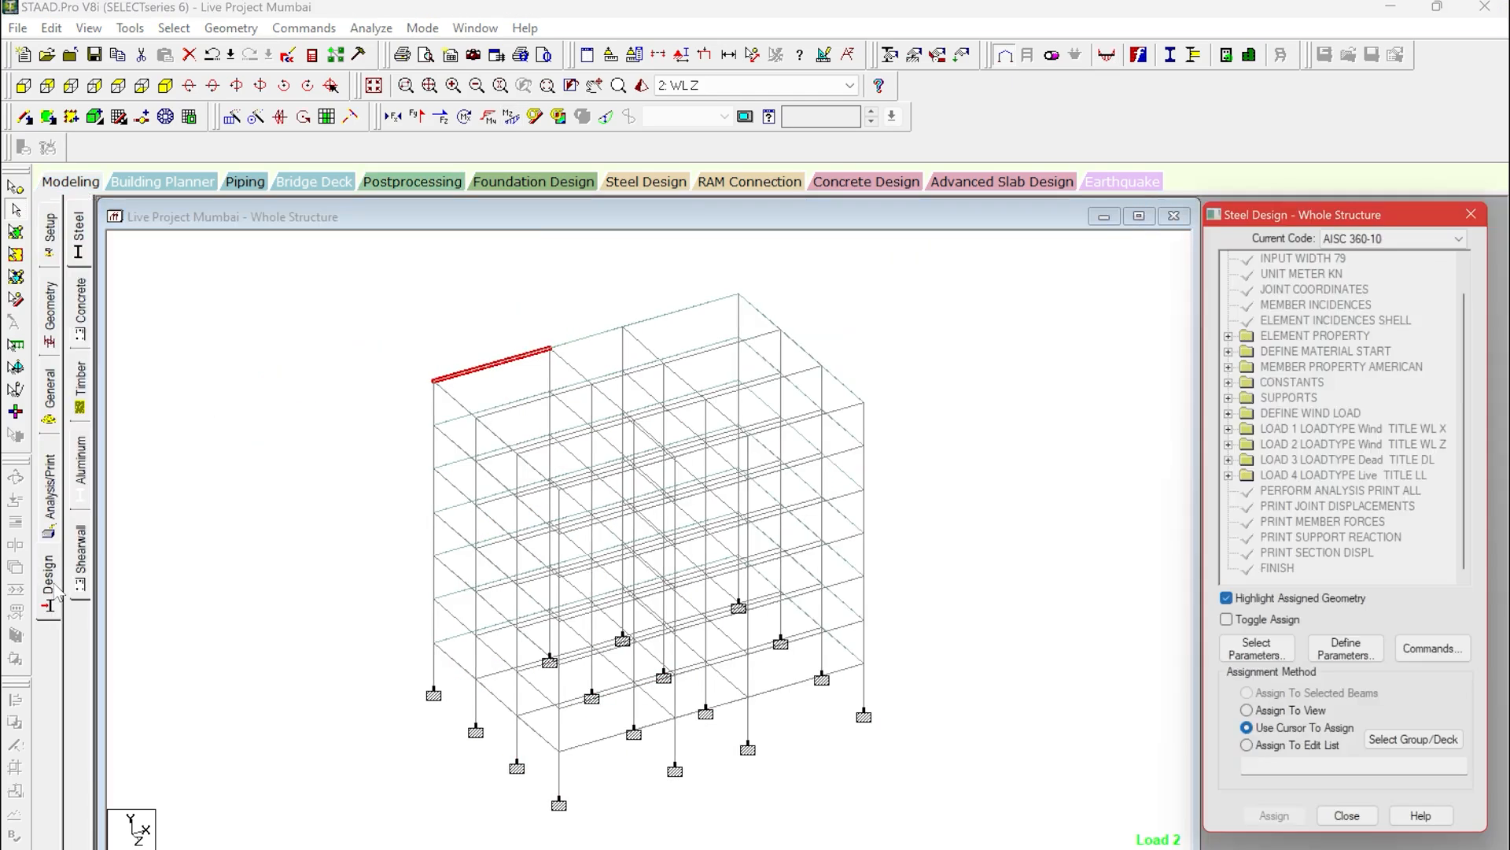
{"action": "left_click", "coordinate": [79, 328]}
{"action": "left_click", "coordinate": [1377, 238]}
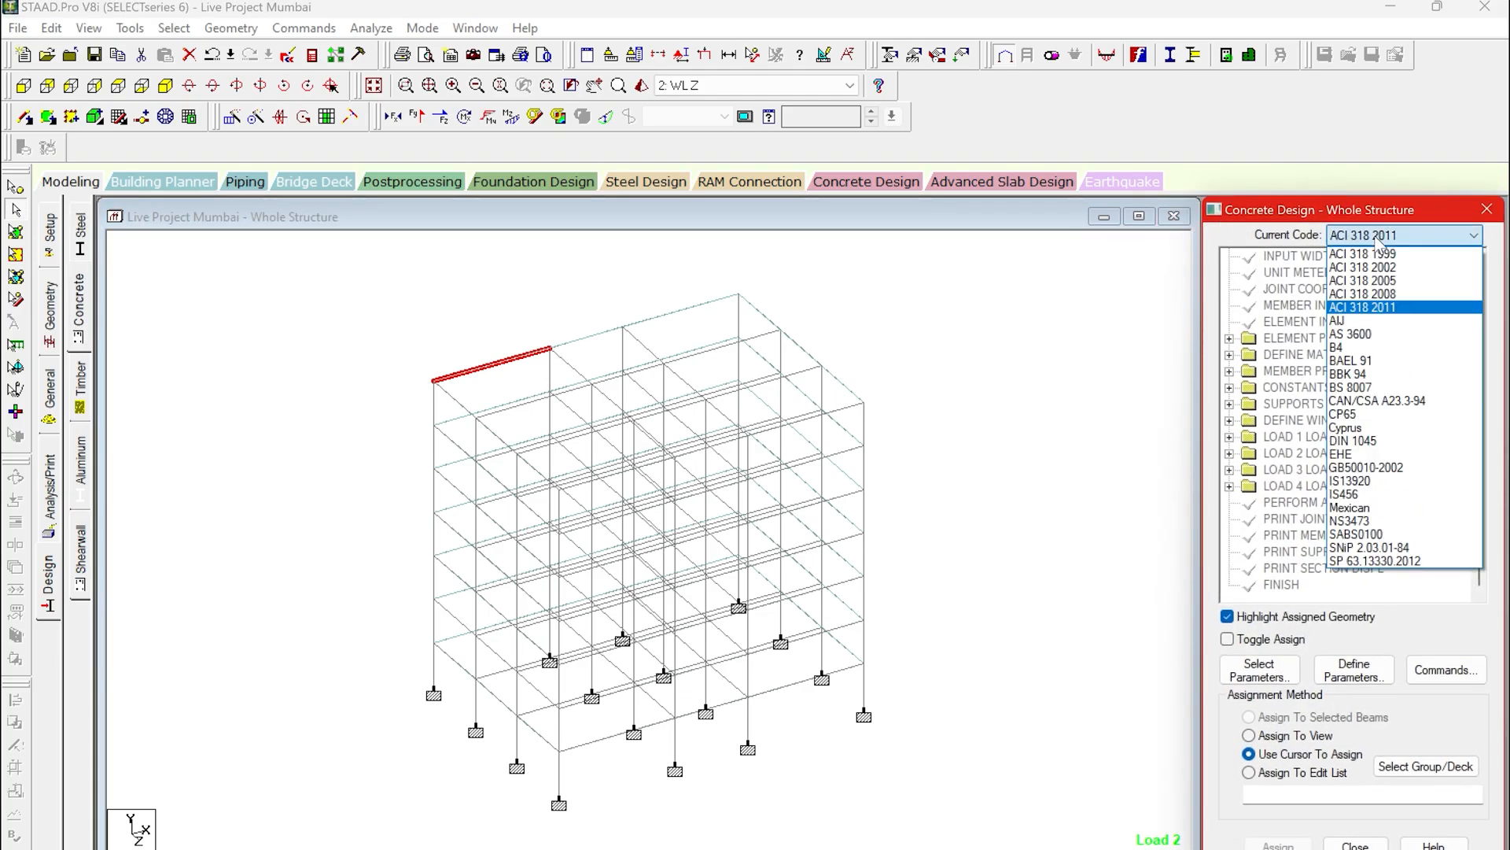
{"action": "left_click", "coordinate": [1037, 307]}
{"action": "left_click", "coordinate": [1345, 235]}
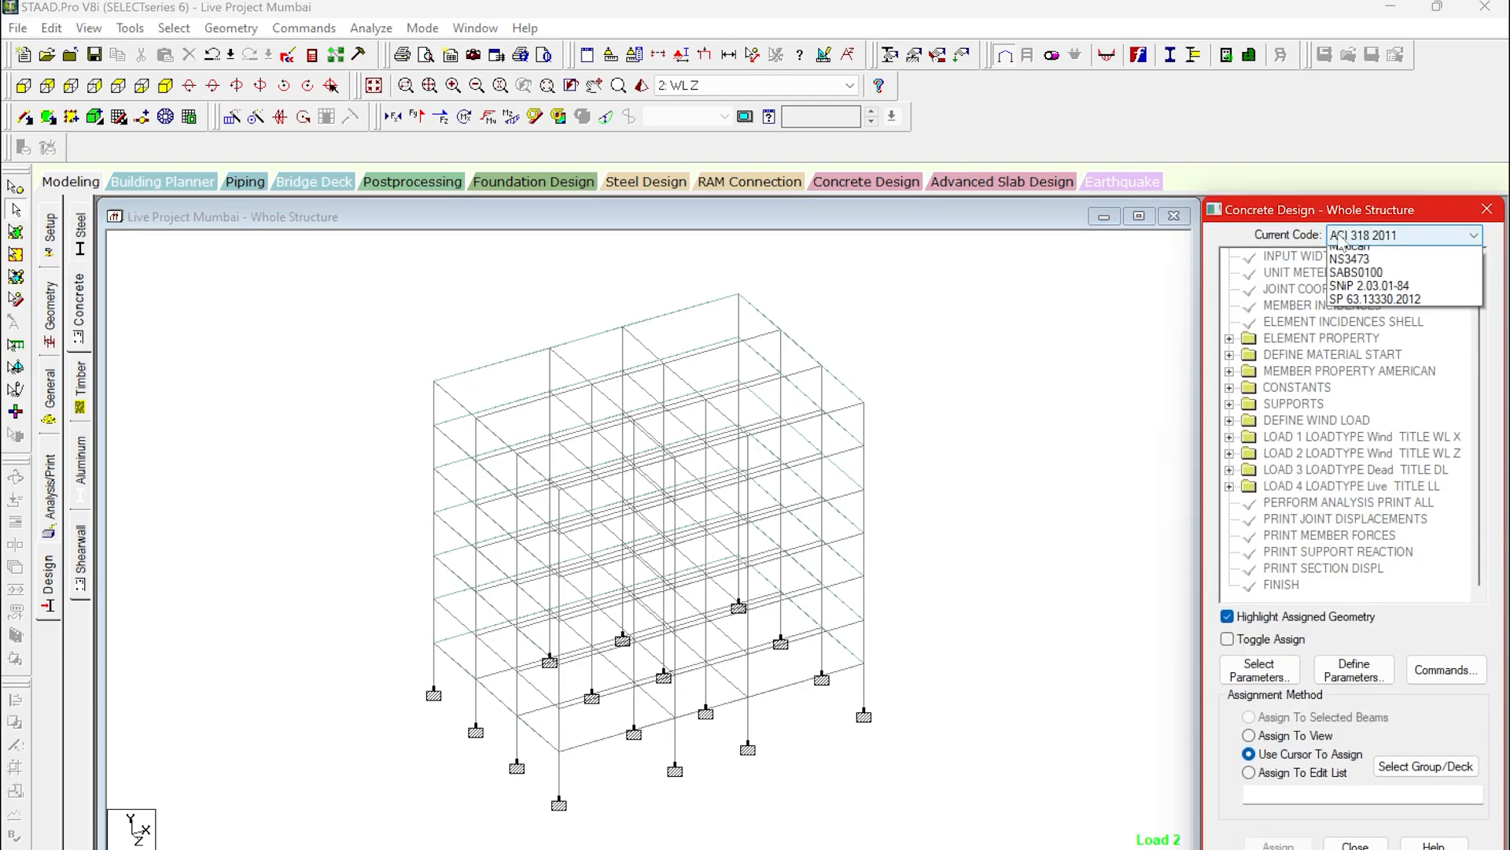
{"action": "left_click", "coordinate": [1333, 494]}
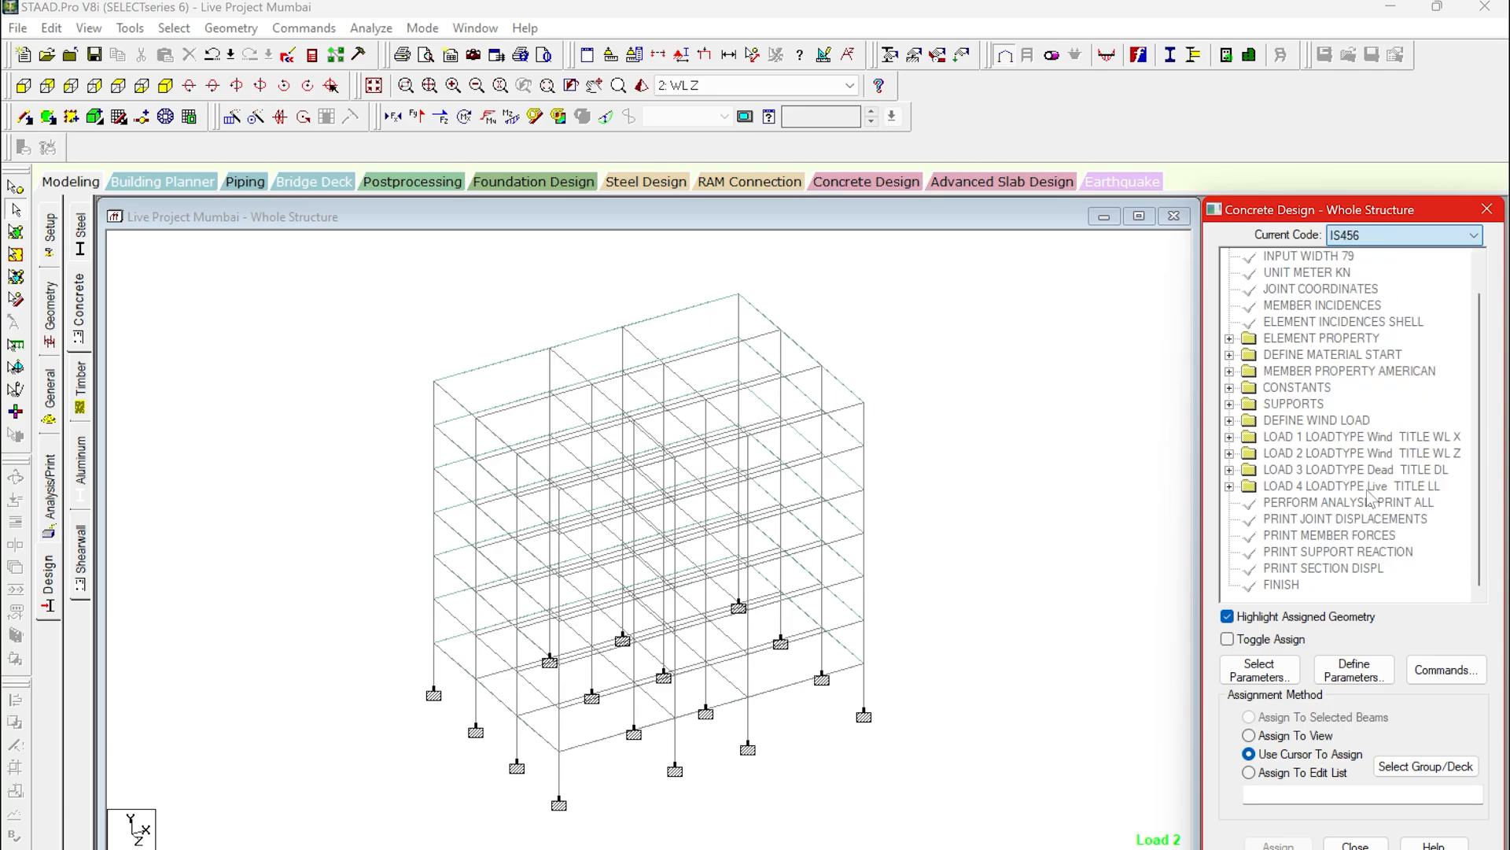
Limit the selected concrete design parameters to Fc, Fymain and Fysec.
{"action": "left_click", "coordinate": [1287, 673]}
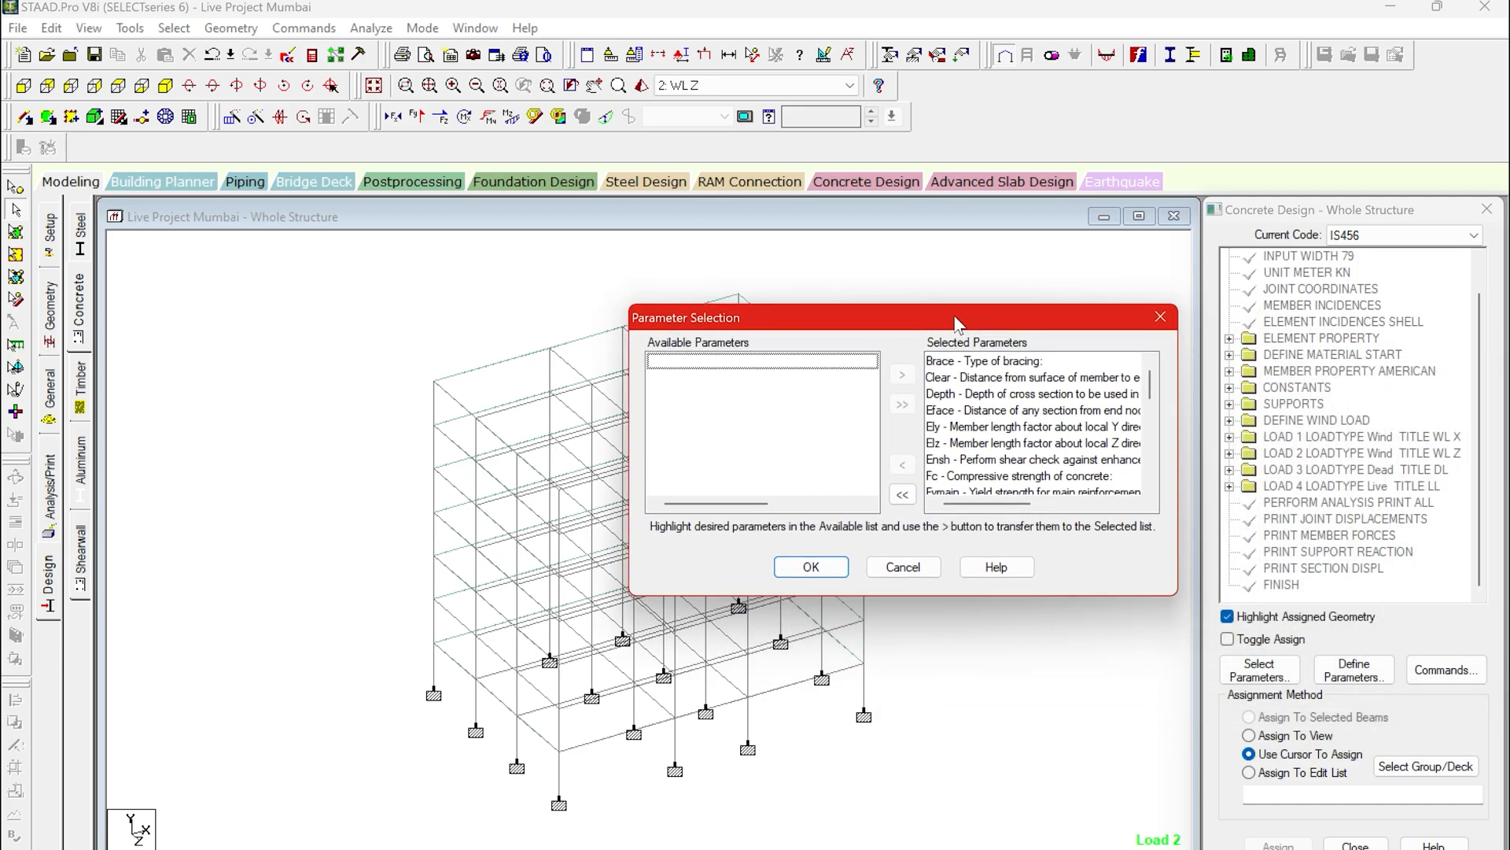
{"action": "left_click", "coordinate": [909, 494]}
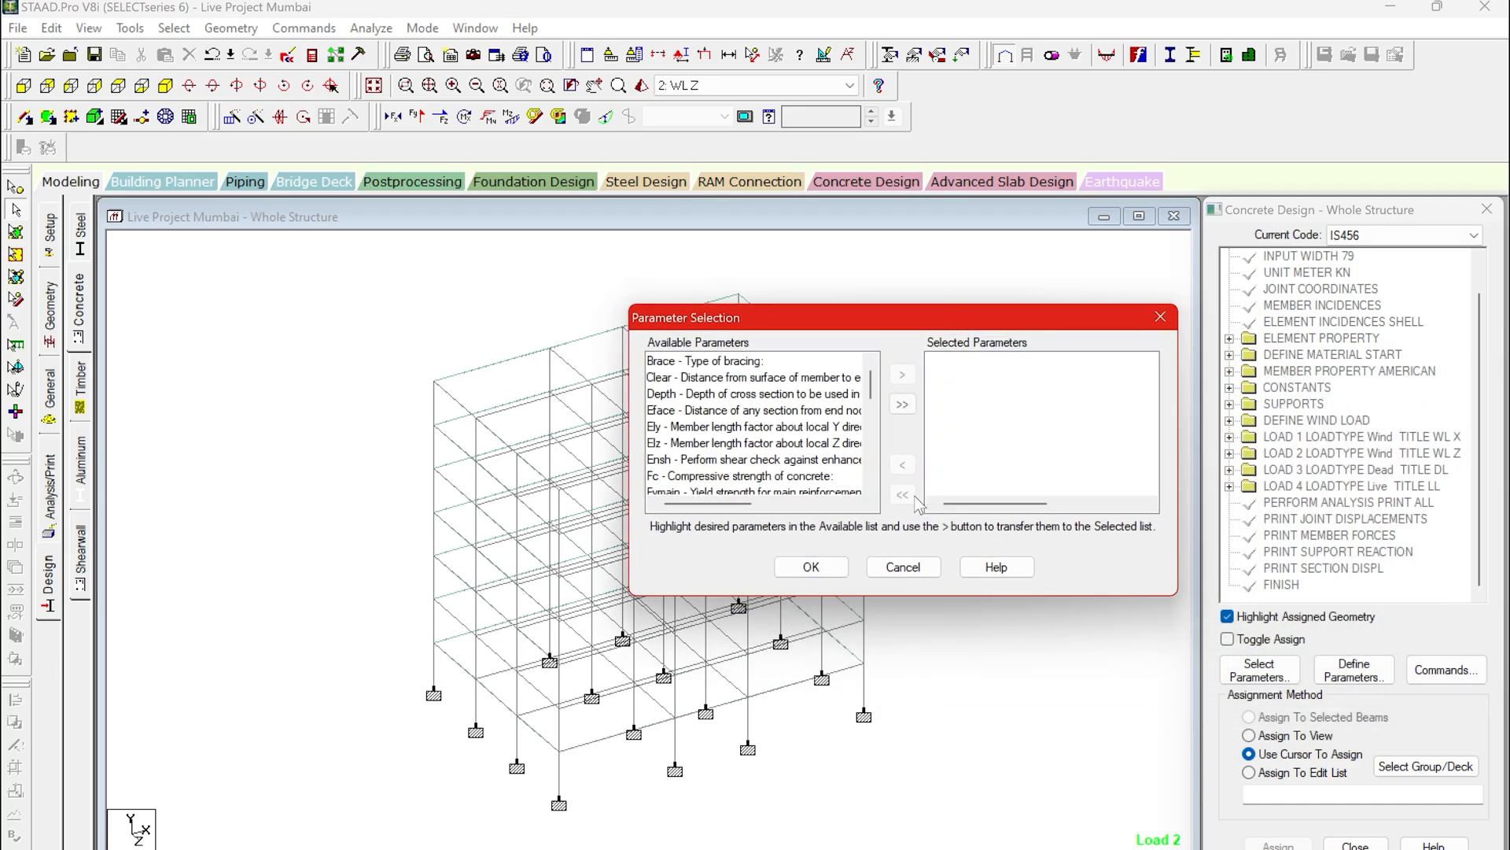
{"action": "left_click", "coordinate": [744, 478]}
{"action": "left_click", "coordinate": [909, 377]}
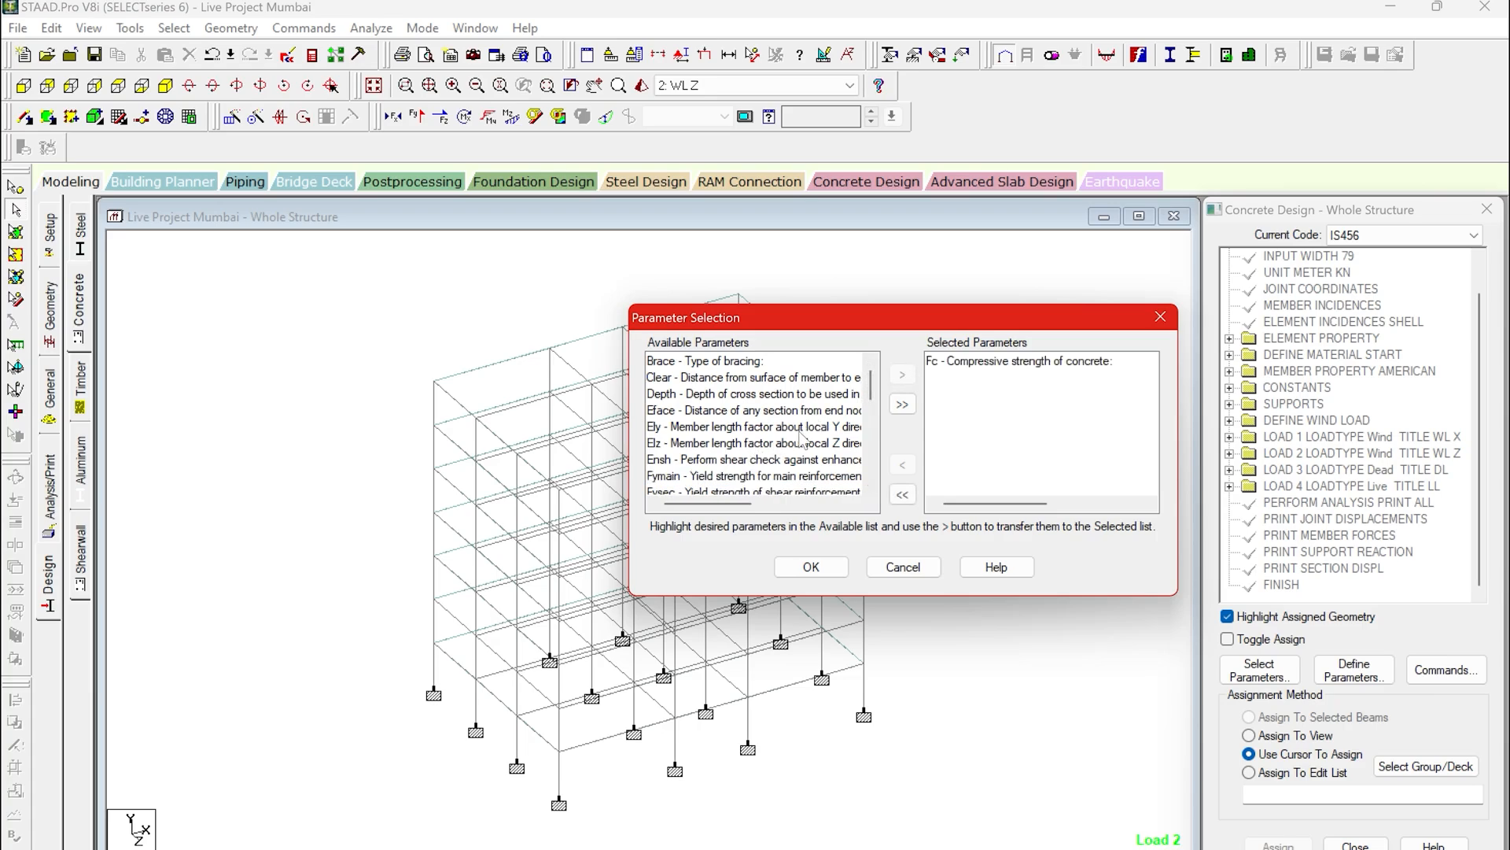
{"action": "left_click", "coordinate": [795, 477]}
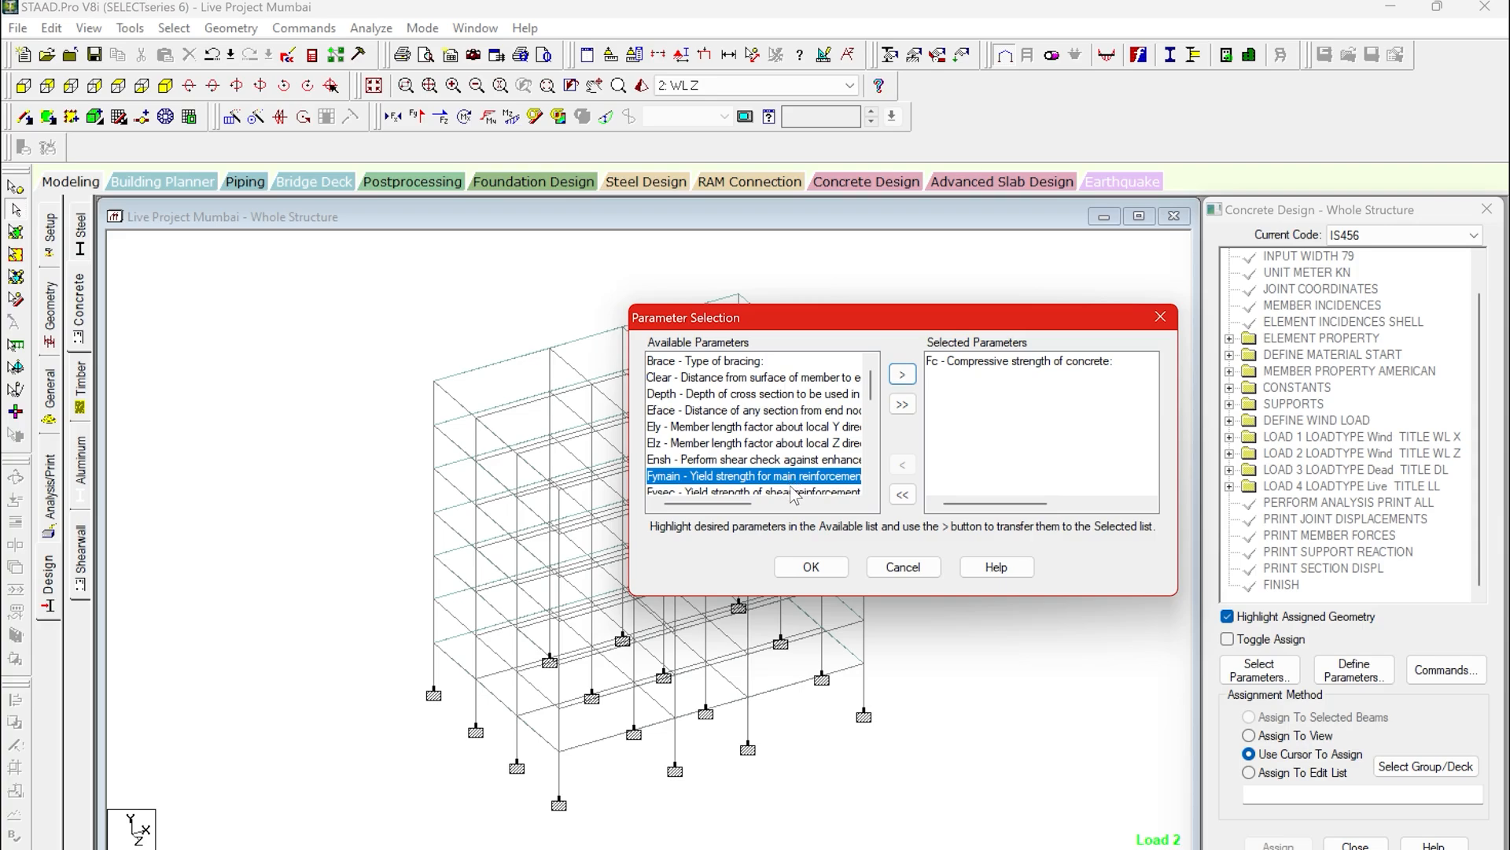
{"action": "left_click", "coordinate": [909, 379]}
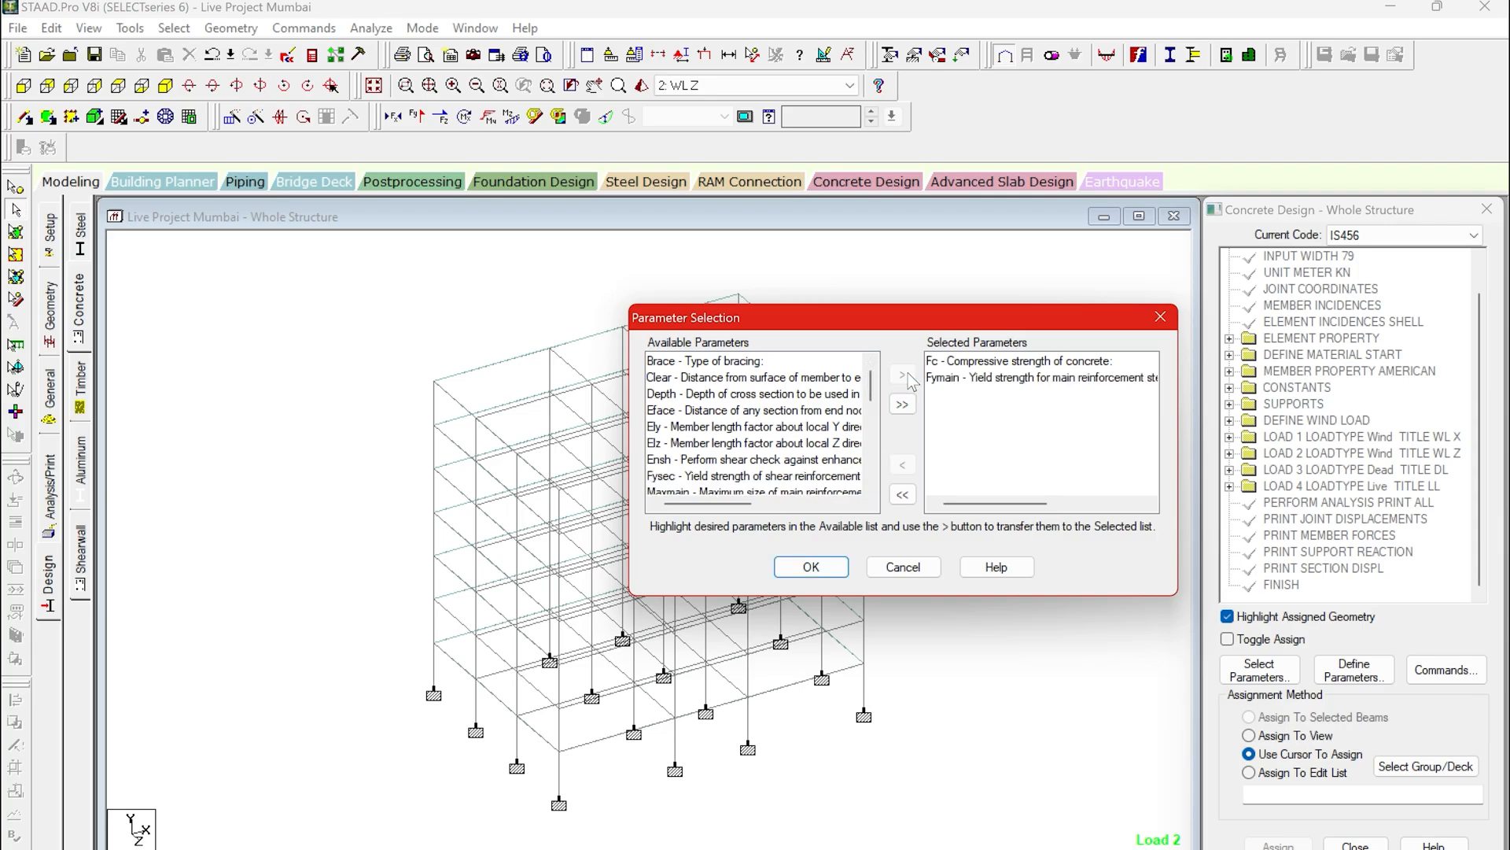
{"action": "left_click", "coordinate": [822, 479]}
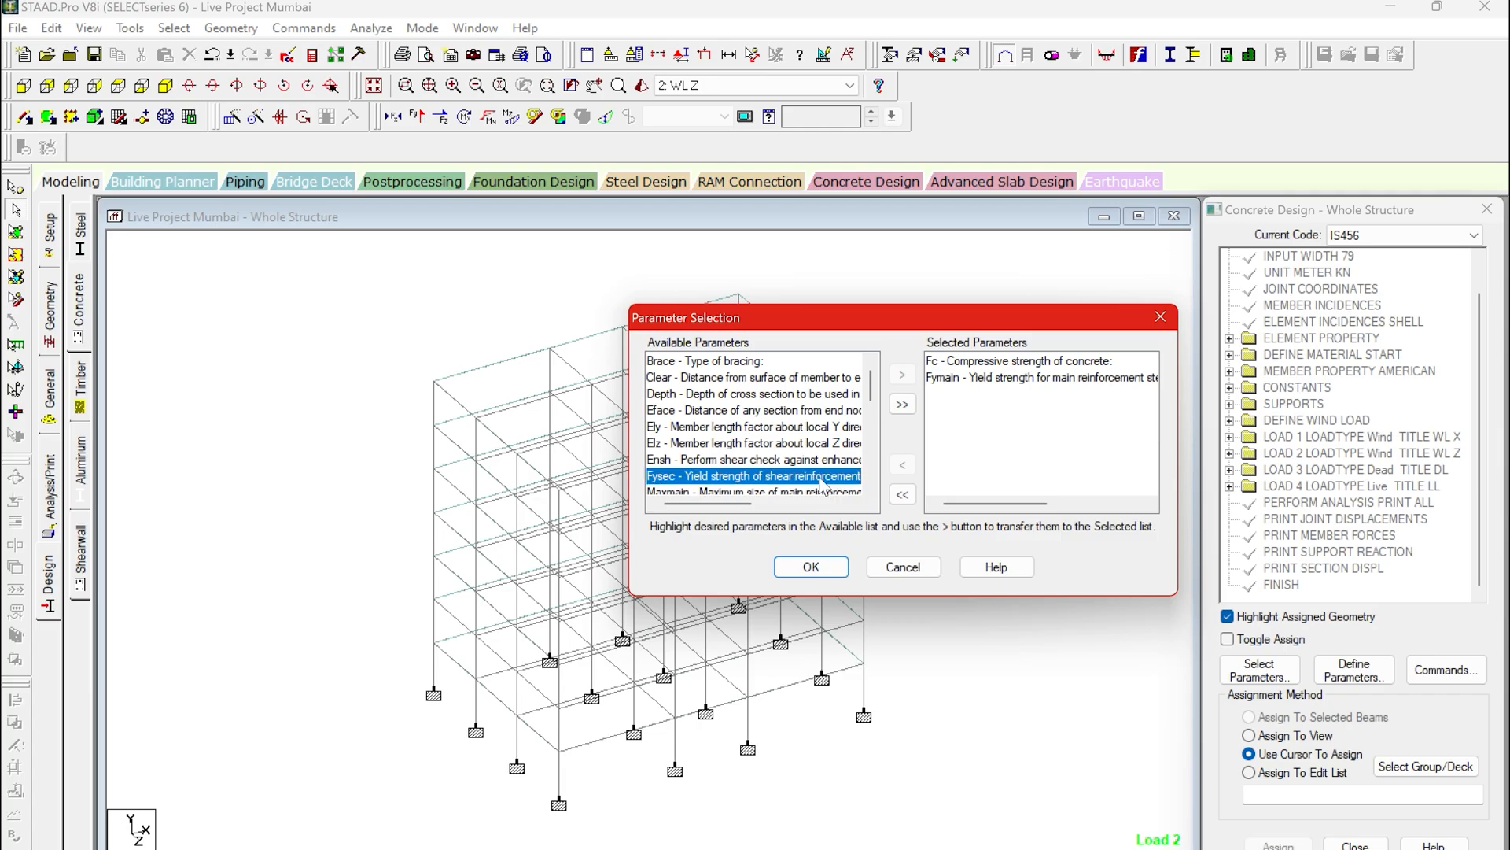
{"action": "left_click", "coordinate": [903, 376]}
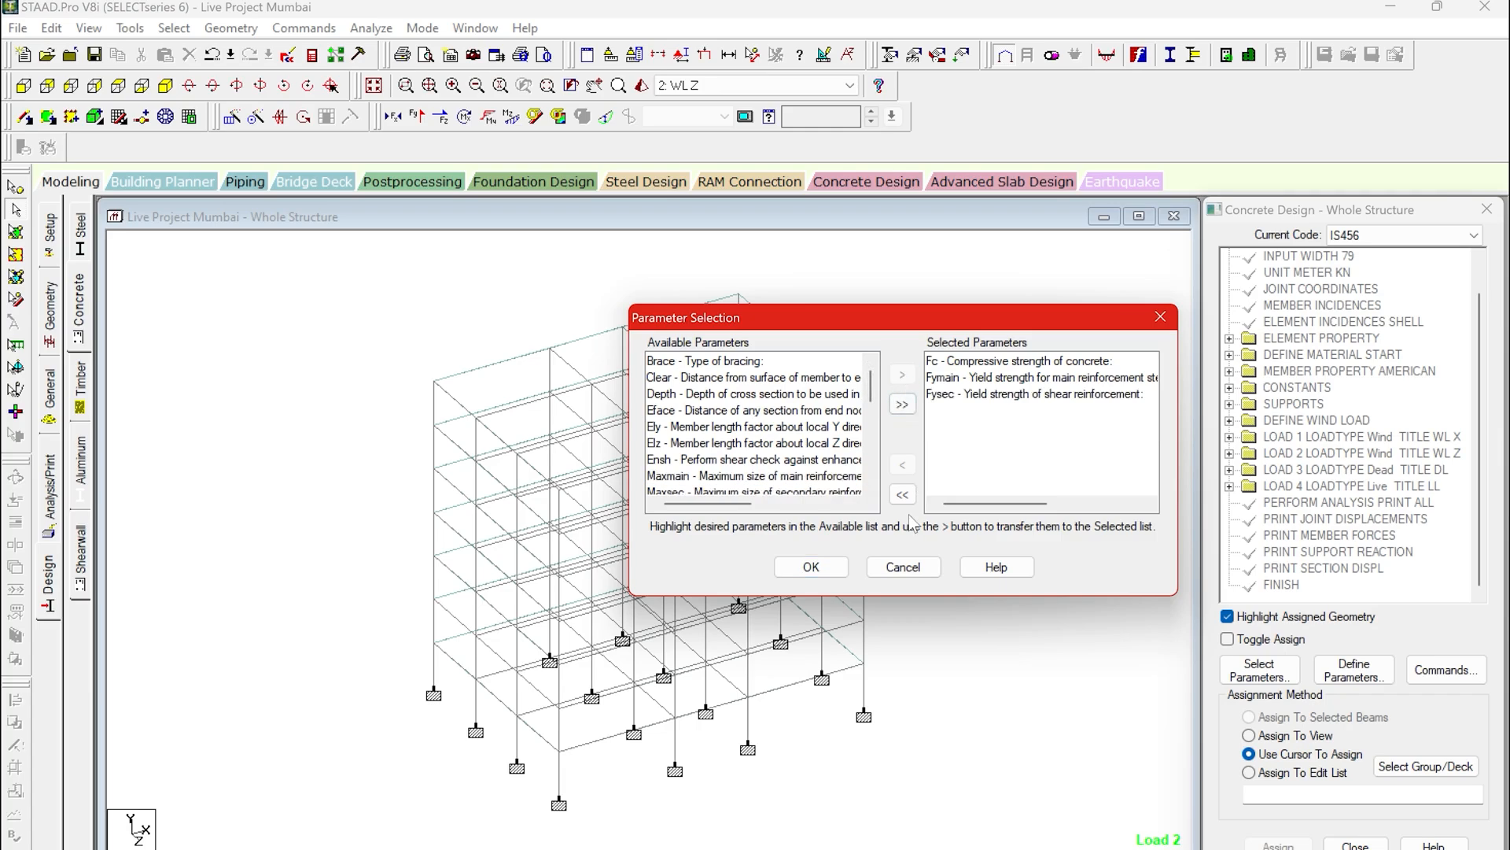
{"action": "left_click", "coordinate": [839, 572]}
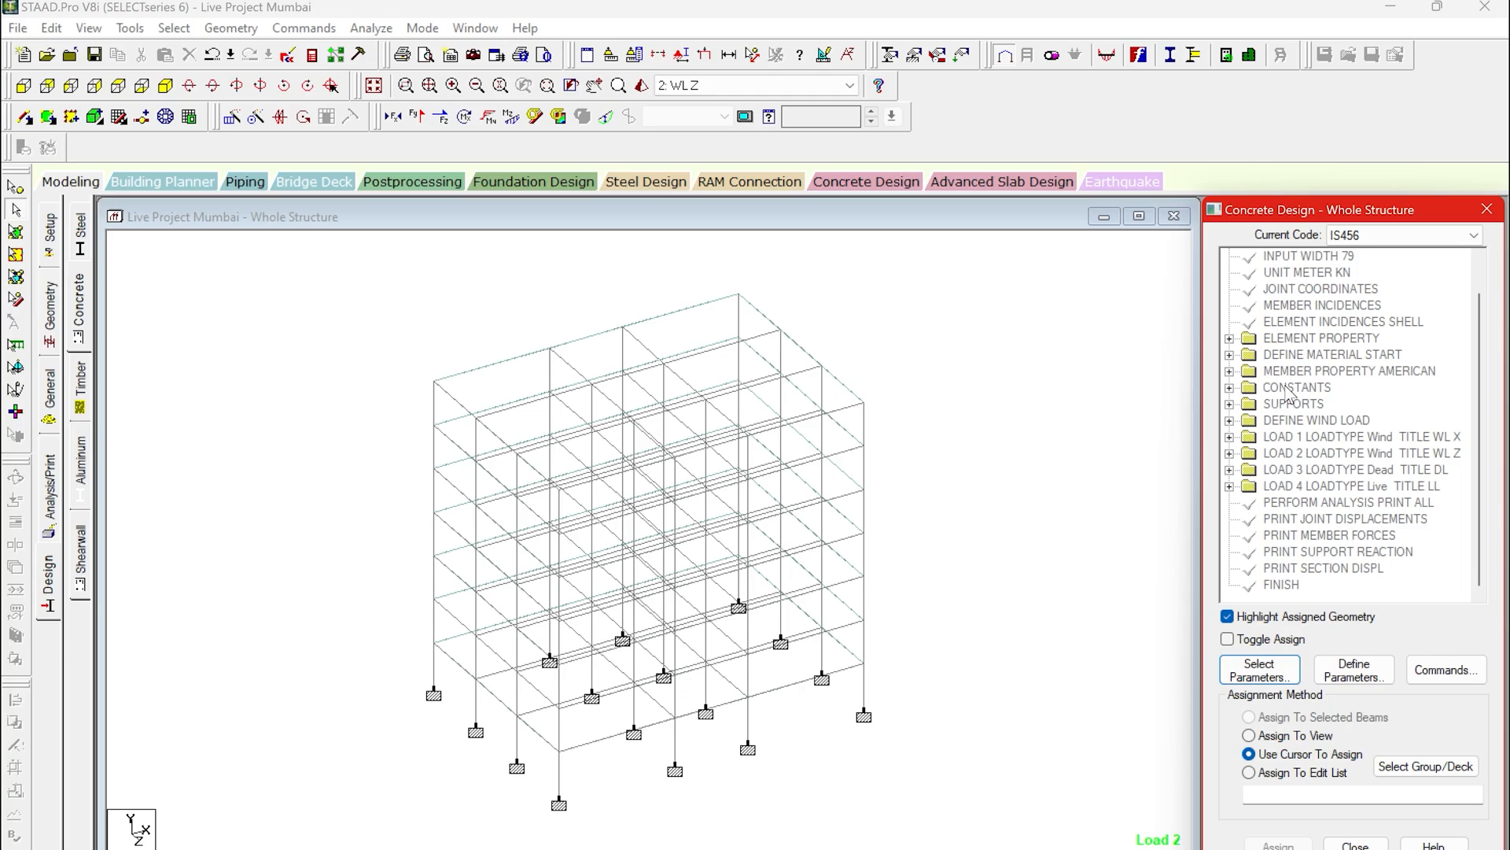
Define the concrete compressive strength parameter FC as 30000 kN/m2 and add it to the design.
{"action": "left_click", "coordinate": [1355, 670]}
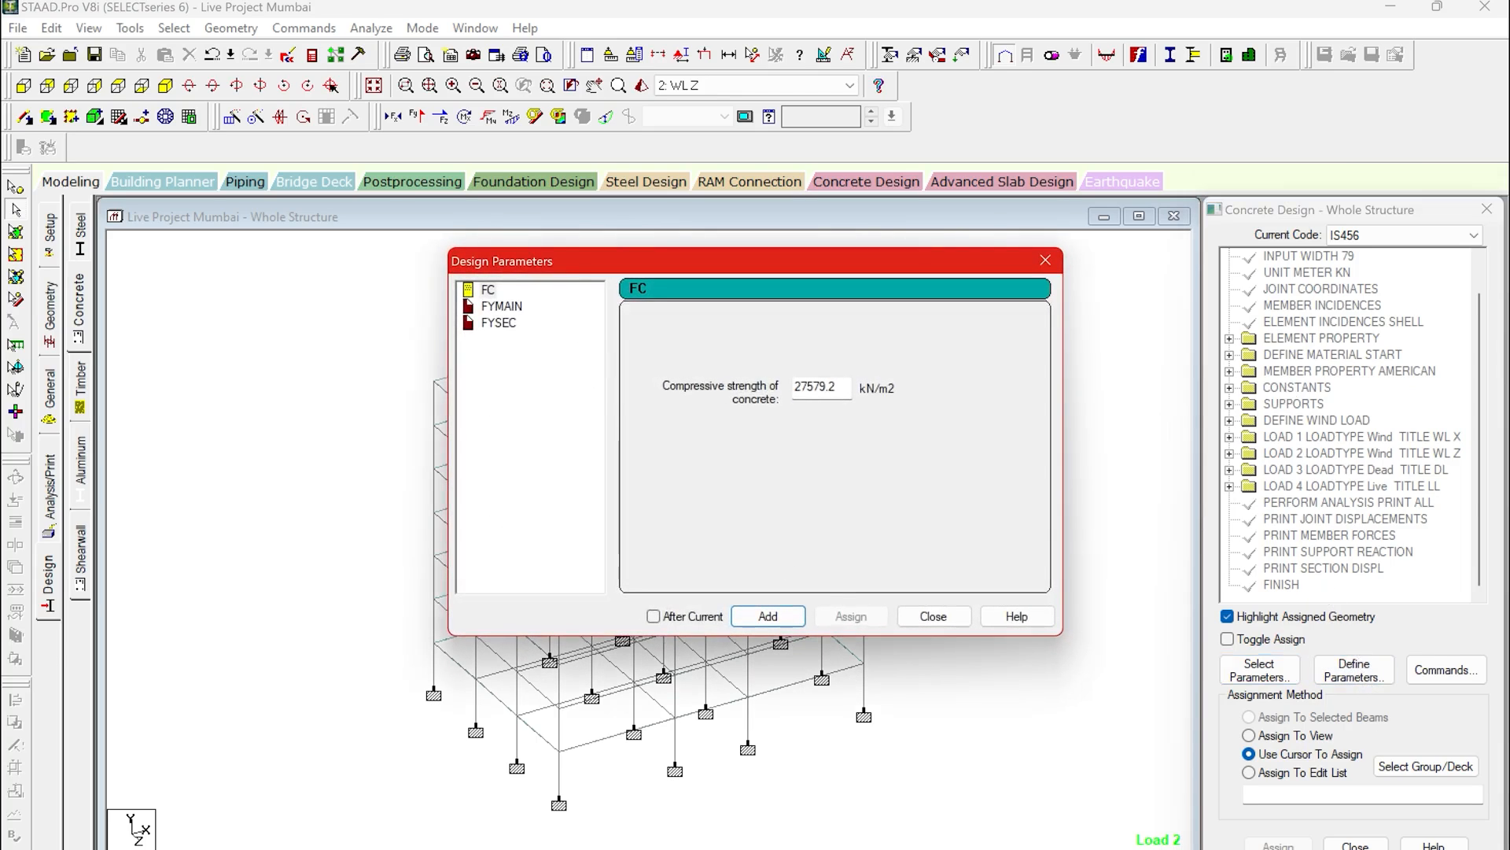
{"action": "left_click", "coordinate": [885, 798]}
{"action": "left_click_drag", "start_coordinate": [840, 387], "coordinate": [761, 389]}
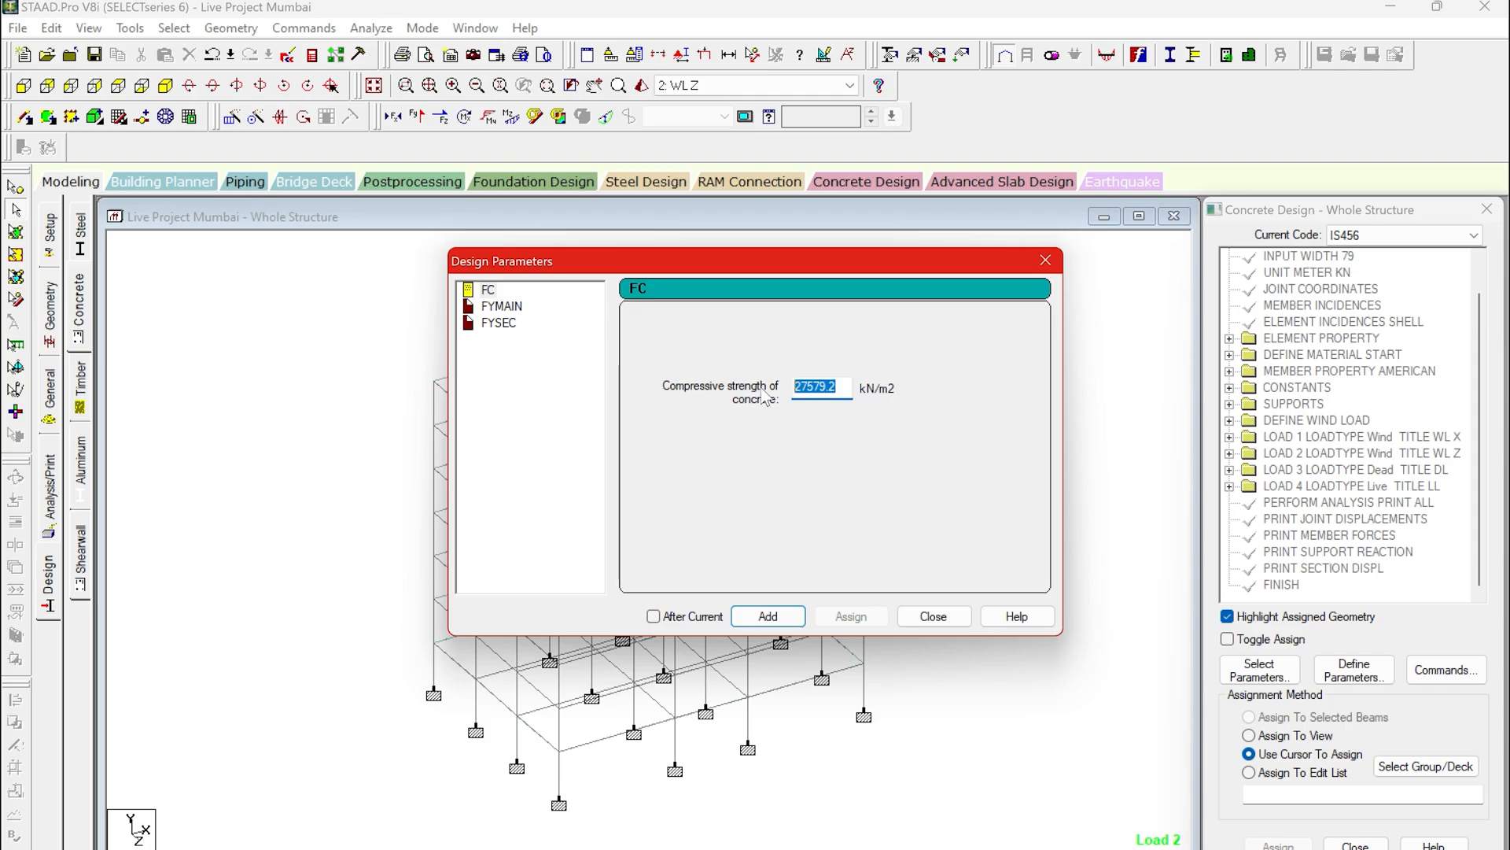
{"action": "type", "text": "30000"}
{"action": "left_click", "coordinate": [754, 614]}
Check the reinforcement grade on the PowerPoint slide, return to STAAD.Pro and add FYMAIN as 415000 kN/m2.
{"action": "left_click", "coordinate": [515, 309]}
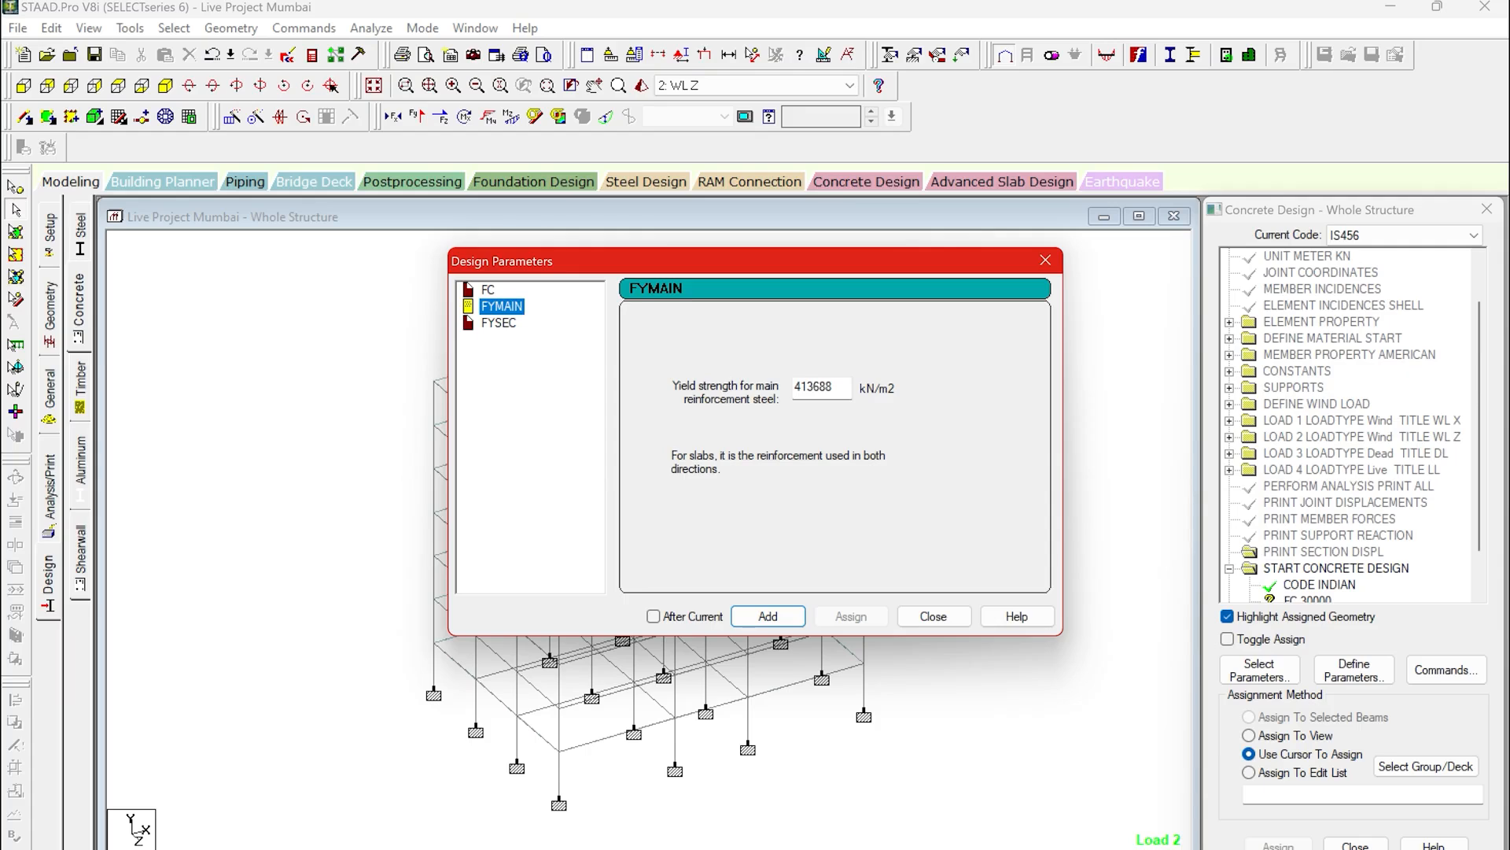
{"action": "left_click", "coordinate": [825, 848]}
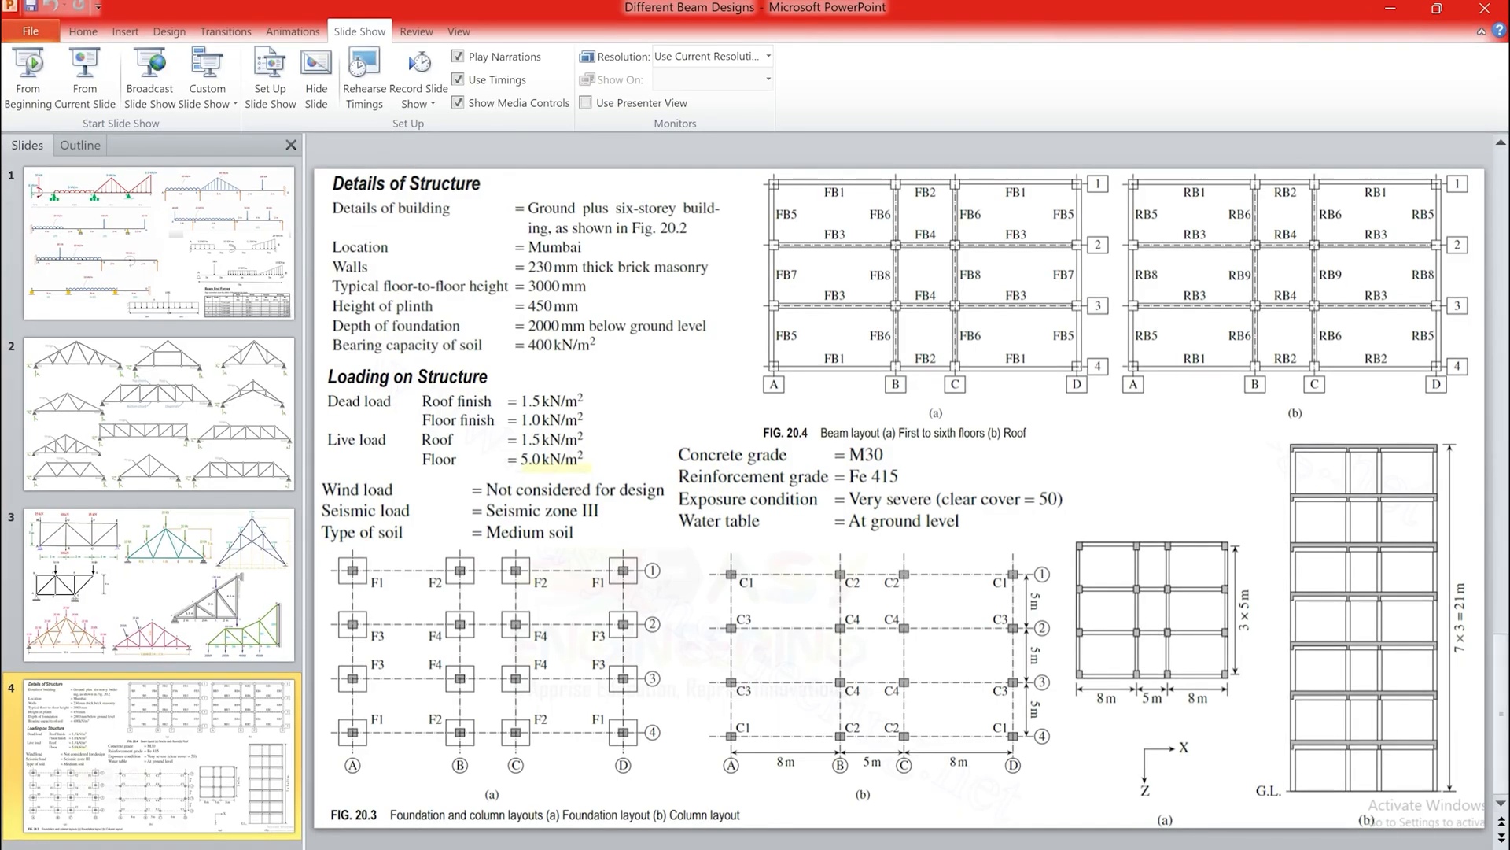
{"action": "left_click", "coordinate": [924, 848]}
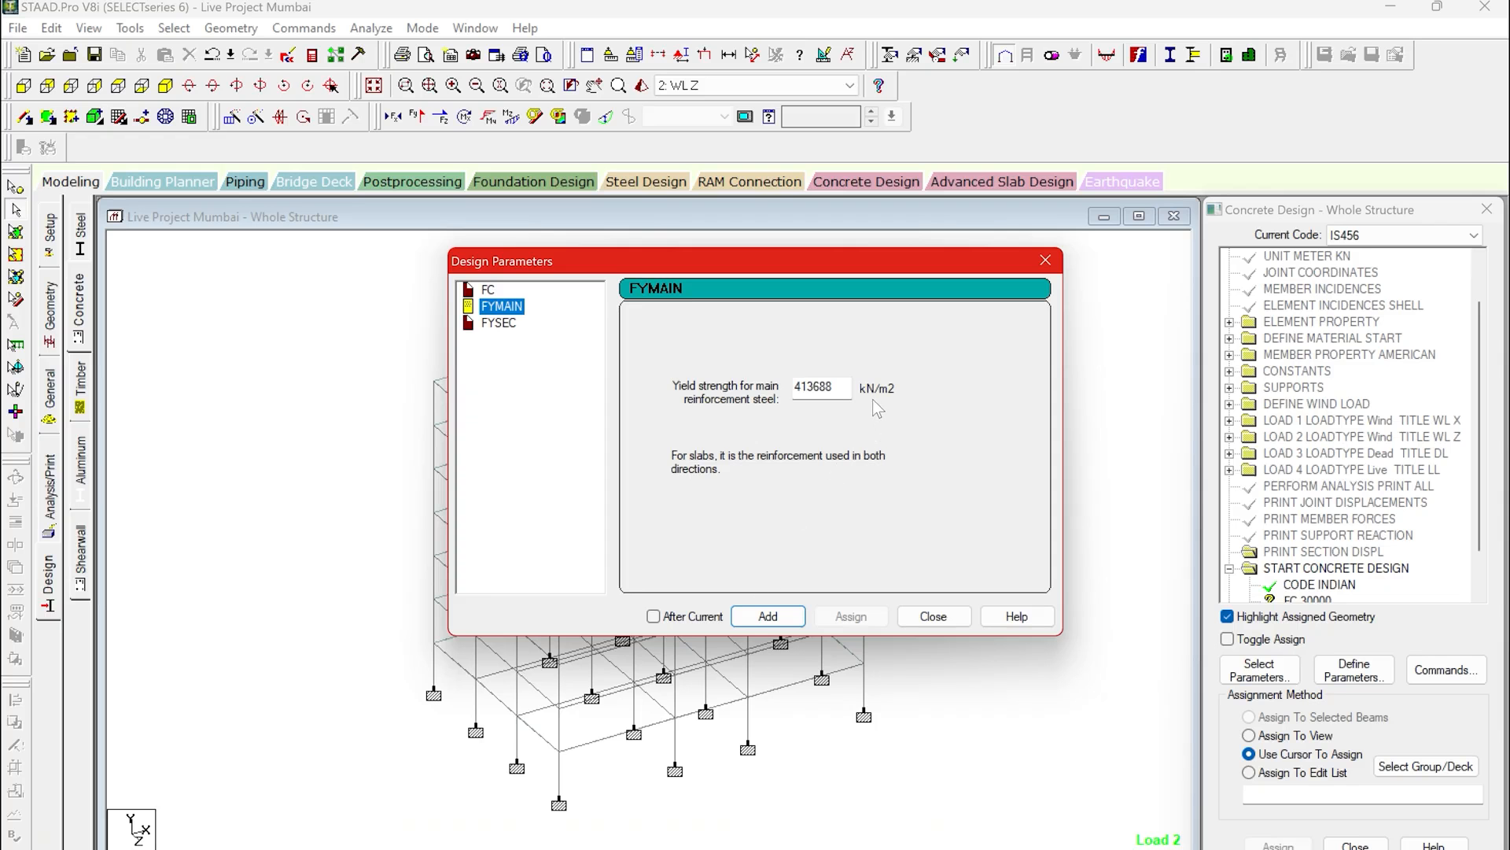
{"action": "key", "text": "Tab"}
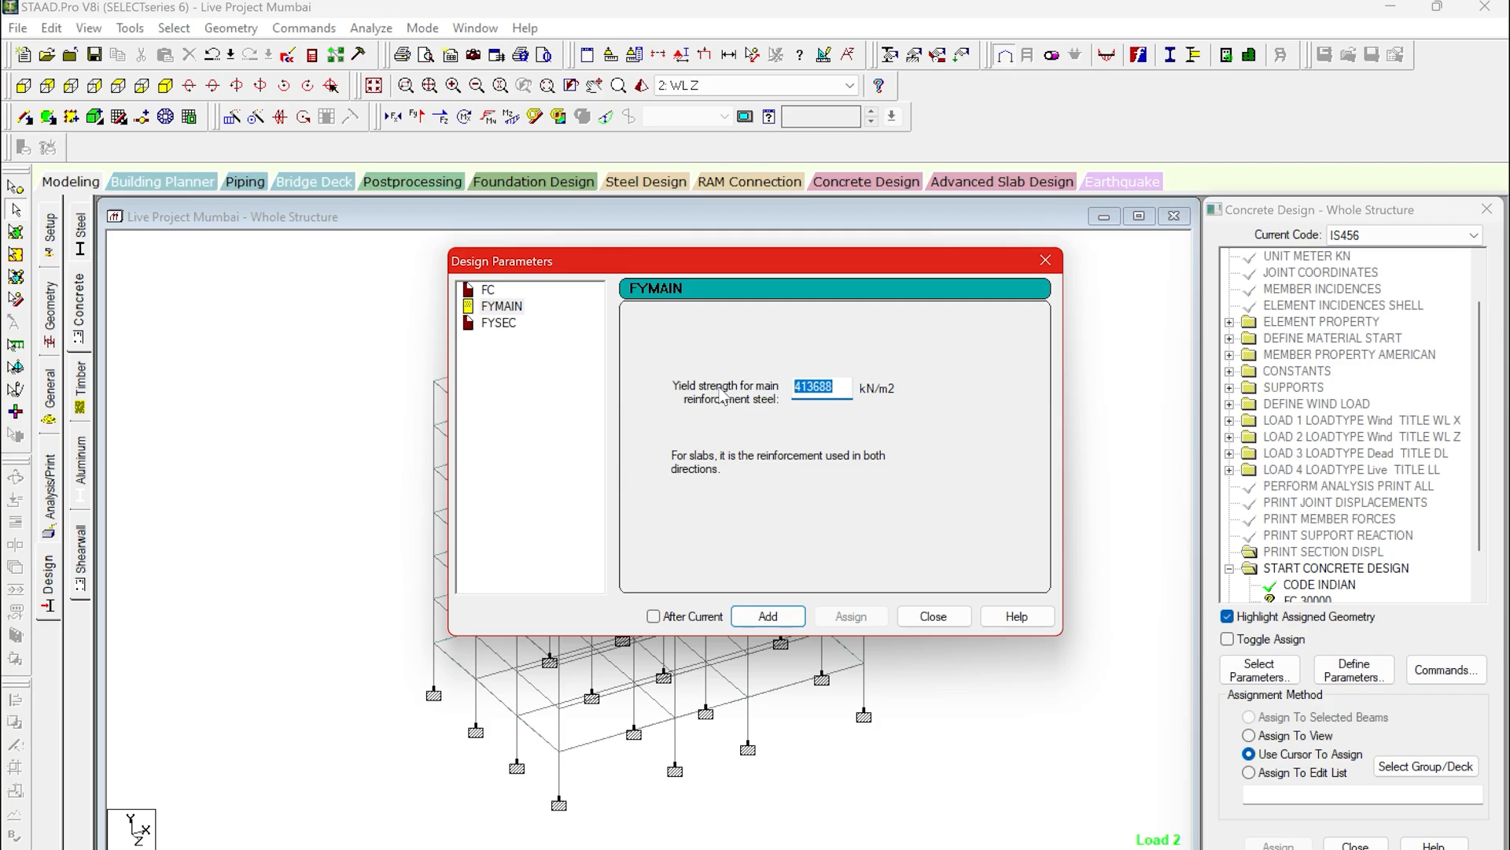
{"action": "type", "text": "415000"}
{"action": "left_click", "coordinate": [768, 616]}
Add the shear reinforcement yield strength FYSEC as 415000 kN/m2 and close the design parameters.
{"action": "left_click", "coordinate": [499, 323]}
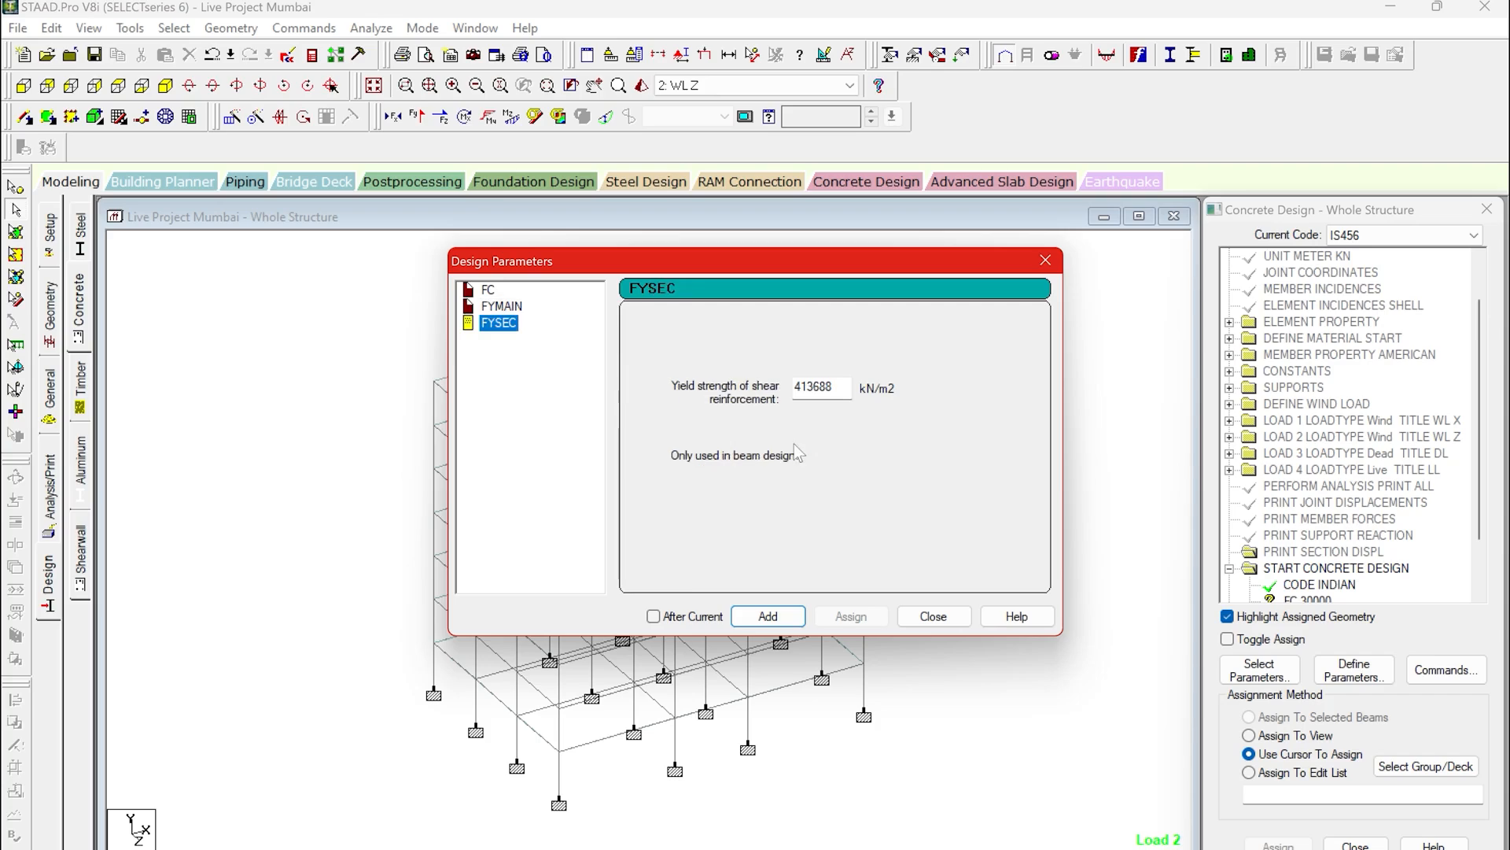
{"action": "left_click", "coordinate": [822, 388]}
{"action": "key", "text": "shift+Home"}
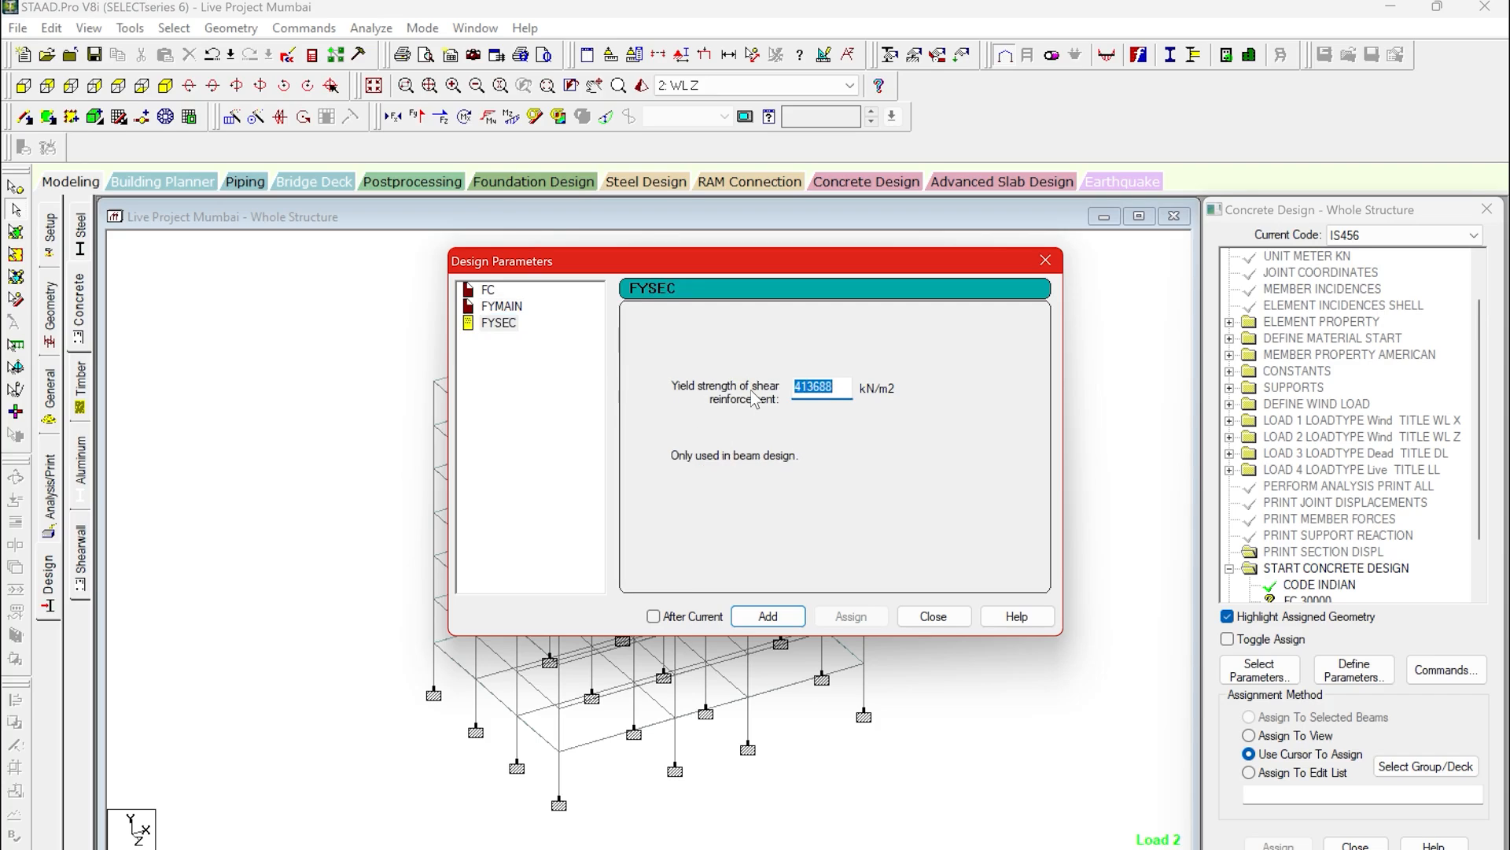
{"action": "type", "text": "415000"}
{"action": "left_click", "coordinate": [768, 616]}
{"action": "left_click", "coordinate": [933, 616]}
Assign the FC 30000 parameter to the whole structure with the Assign To View method.
{"action": "scroll", "coordinate": [1321, 511], "scroll_direction": "down", "scroll_amount": 2}
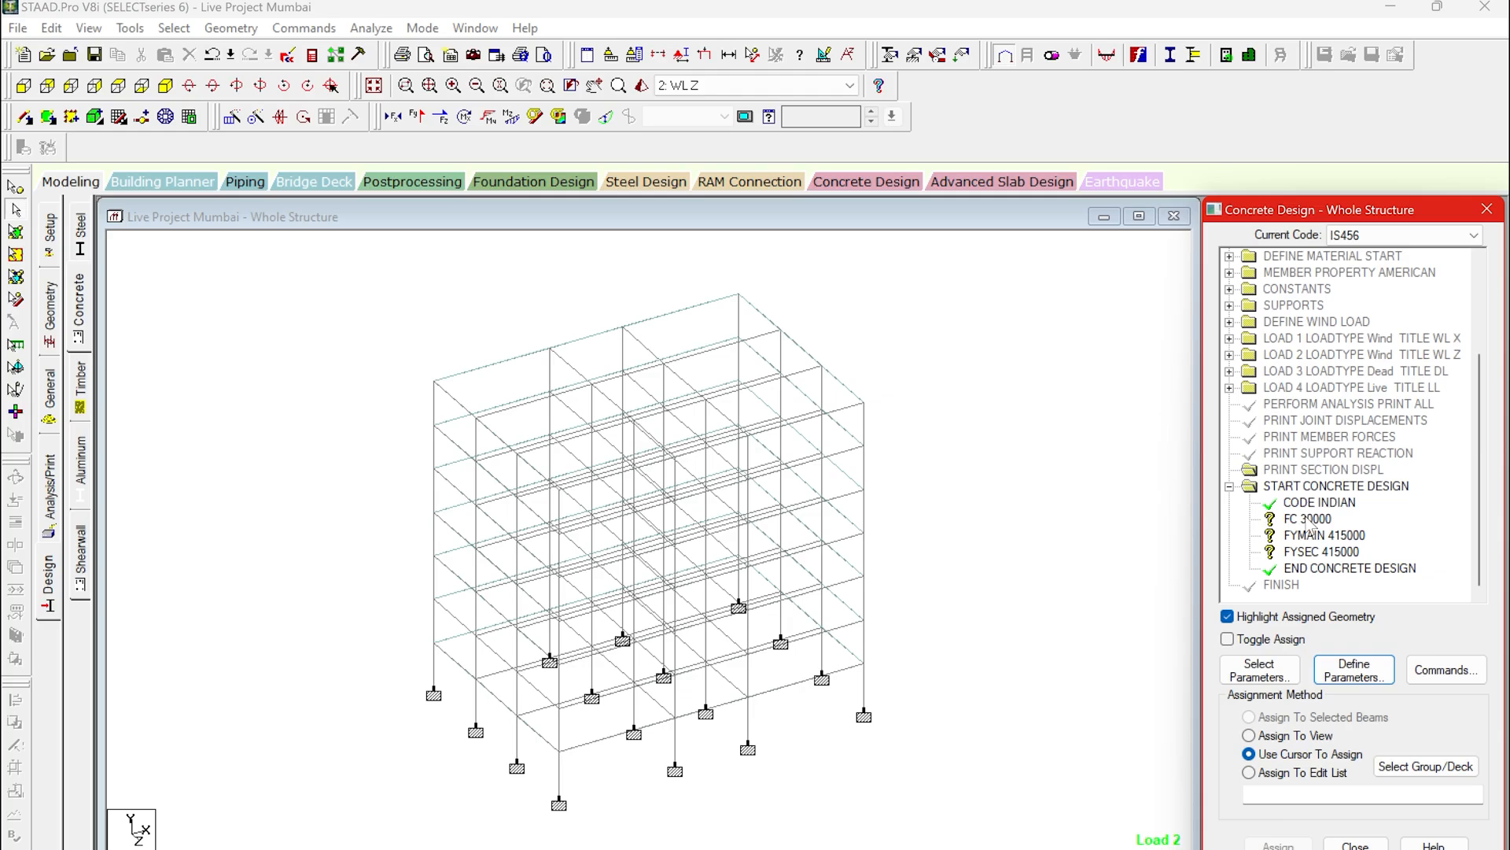
{"action": "left_click", "coordinate": [1310, 519]}
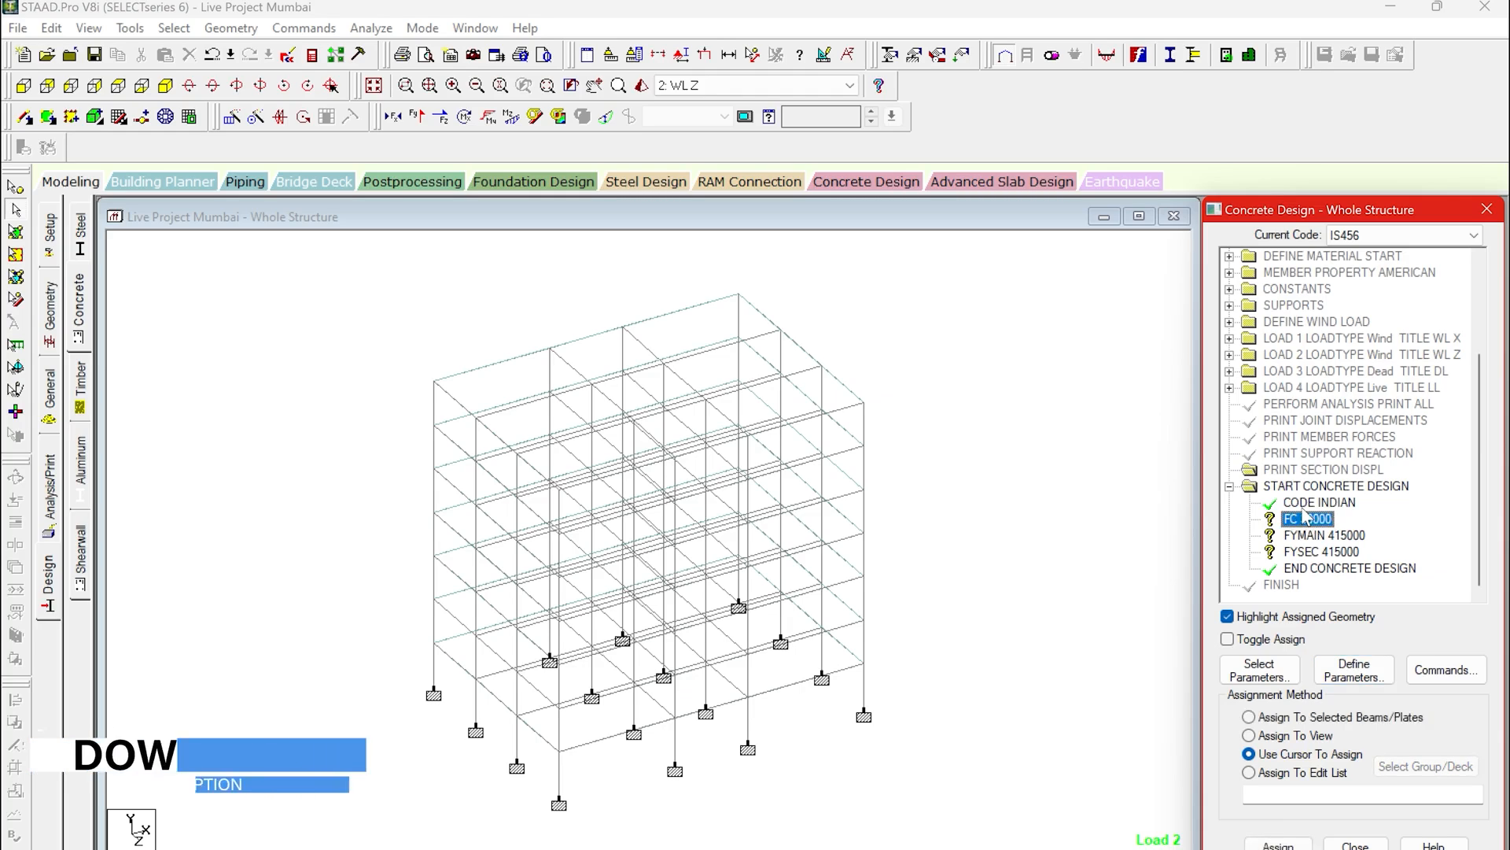
{"action": "left_click", "coordinate": [1157, 590]}
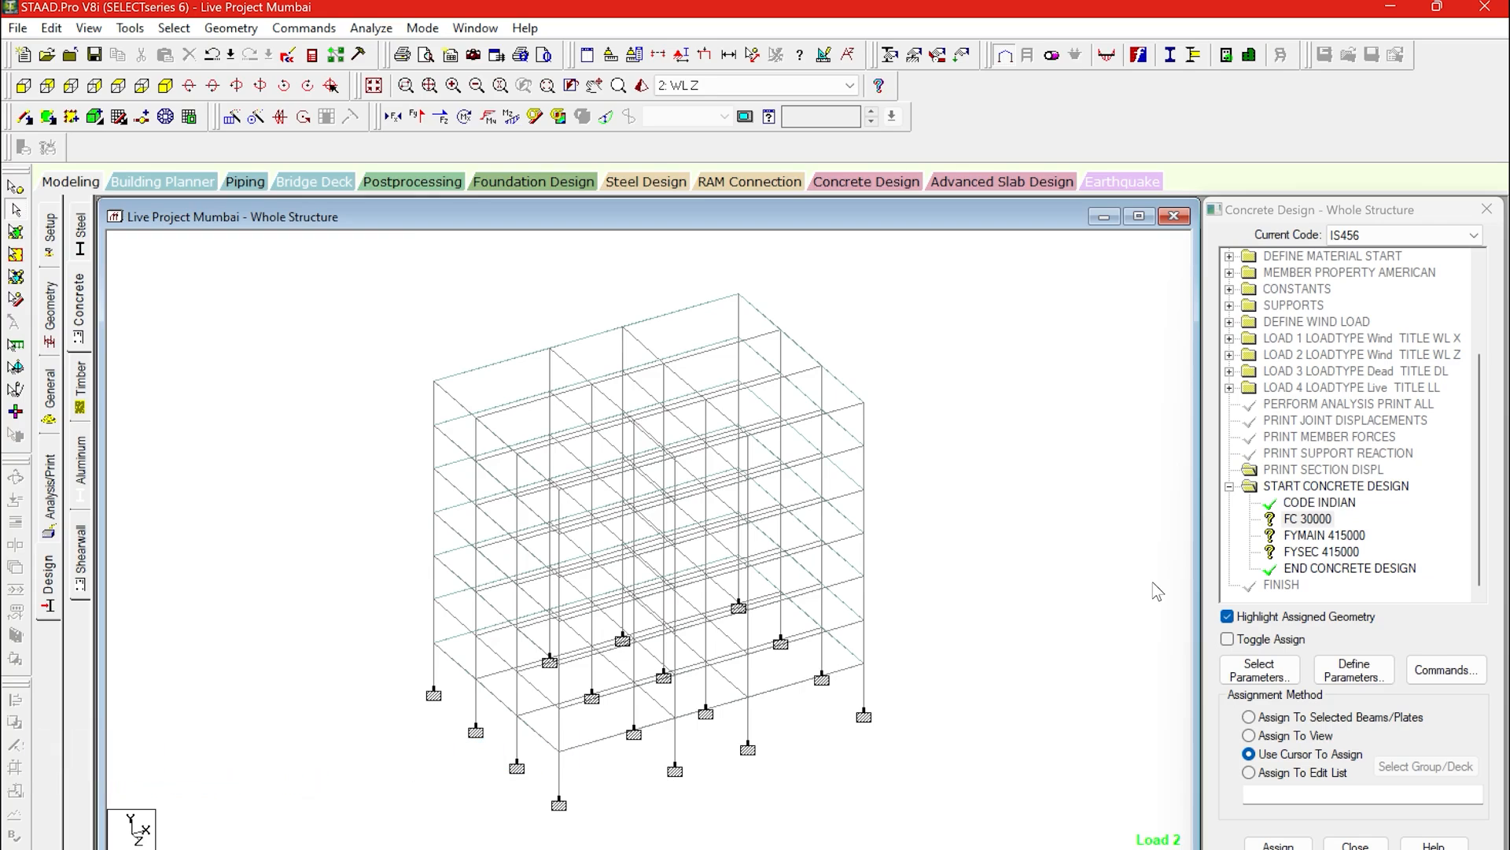
{"action": "left_click", "coordinate": [1310, 520]}
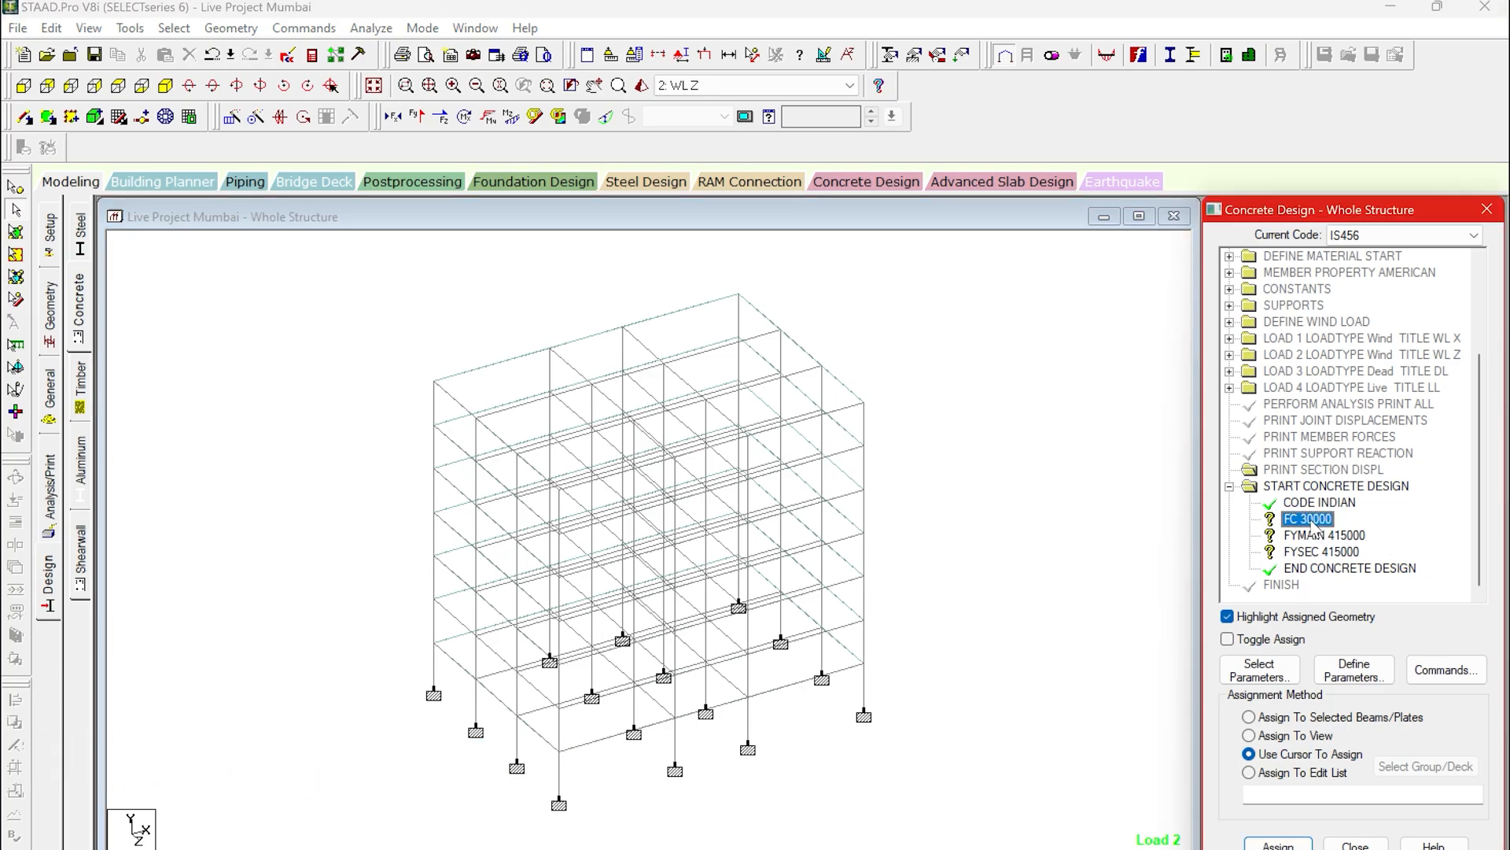
{"action": "left_click", "coordinate": [1293, 744]}
{"action": "left_click", "coordinate": [1278, 843]}
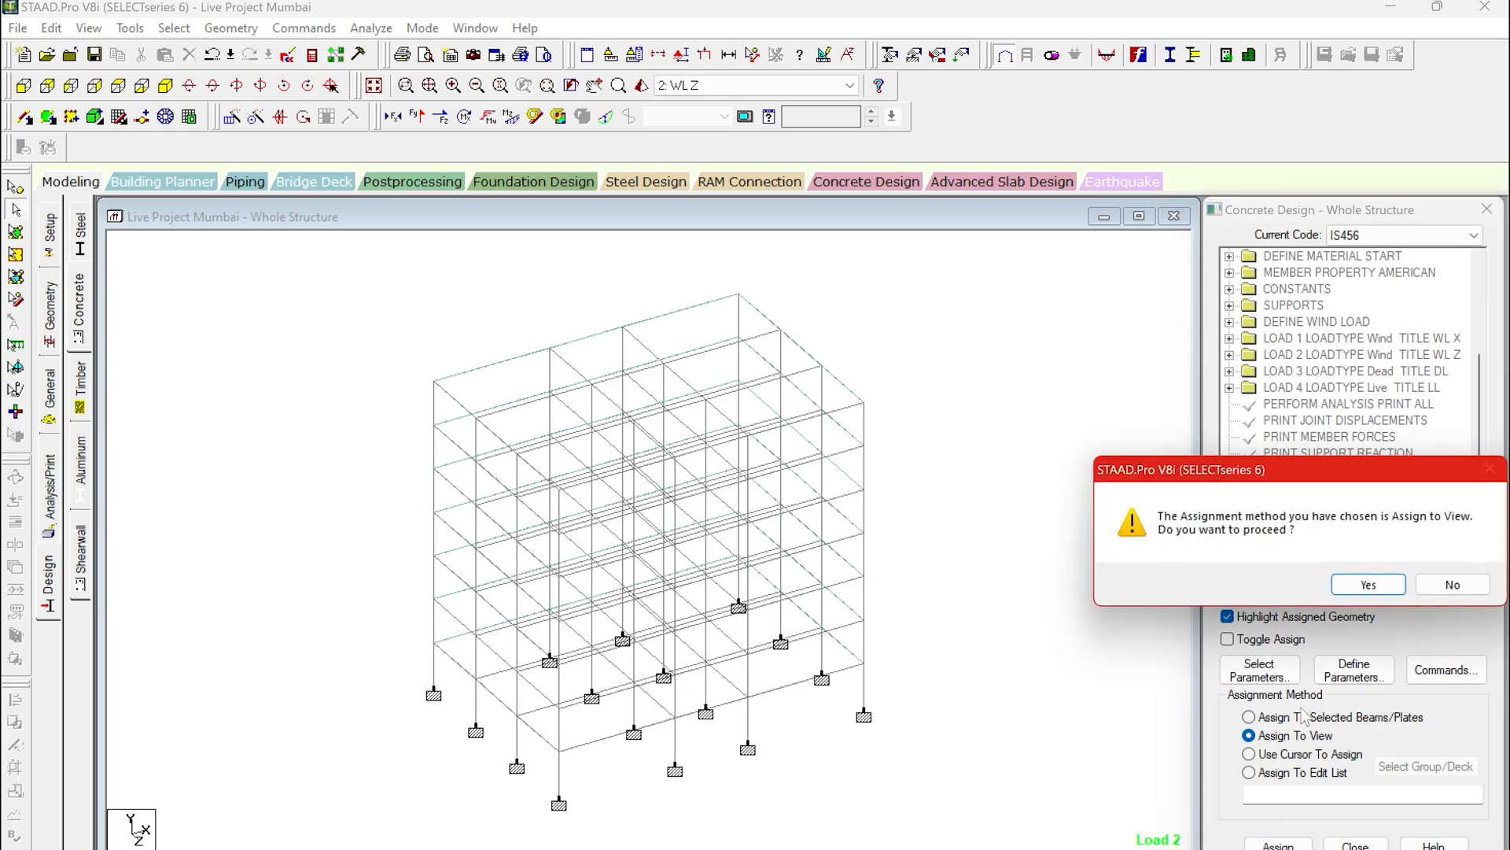
{"action": "left_click", "coordinate": [1369, 588]}
Assign the FYMAIN 415000 and FYSEC 415000 parameters to the whole structure with Assign To View.
{"action": "left_click", "coordinate": [1331, 537]}
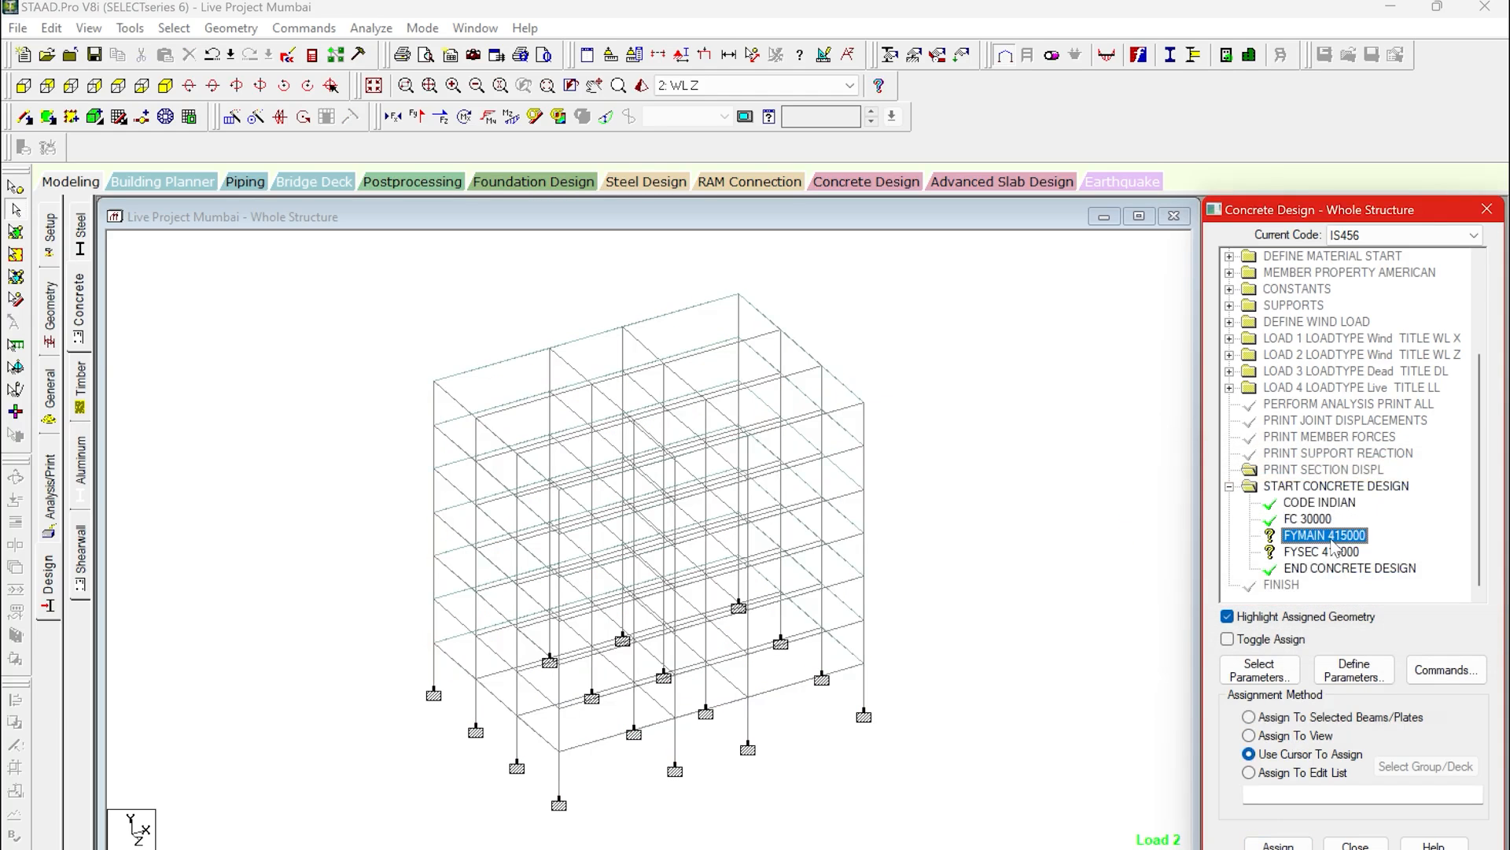
{"action": "left_click", "coordinate": [1311, 740]}
{"action": "left_click", "coordinate": [1278, 843]}
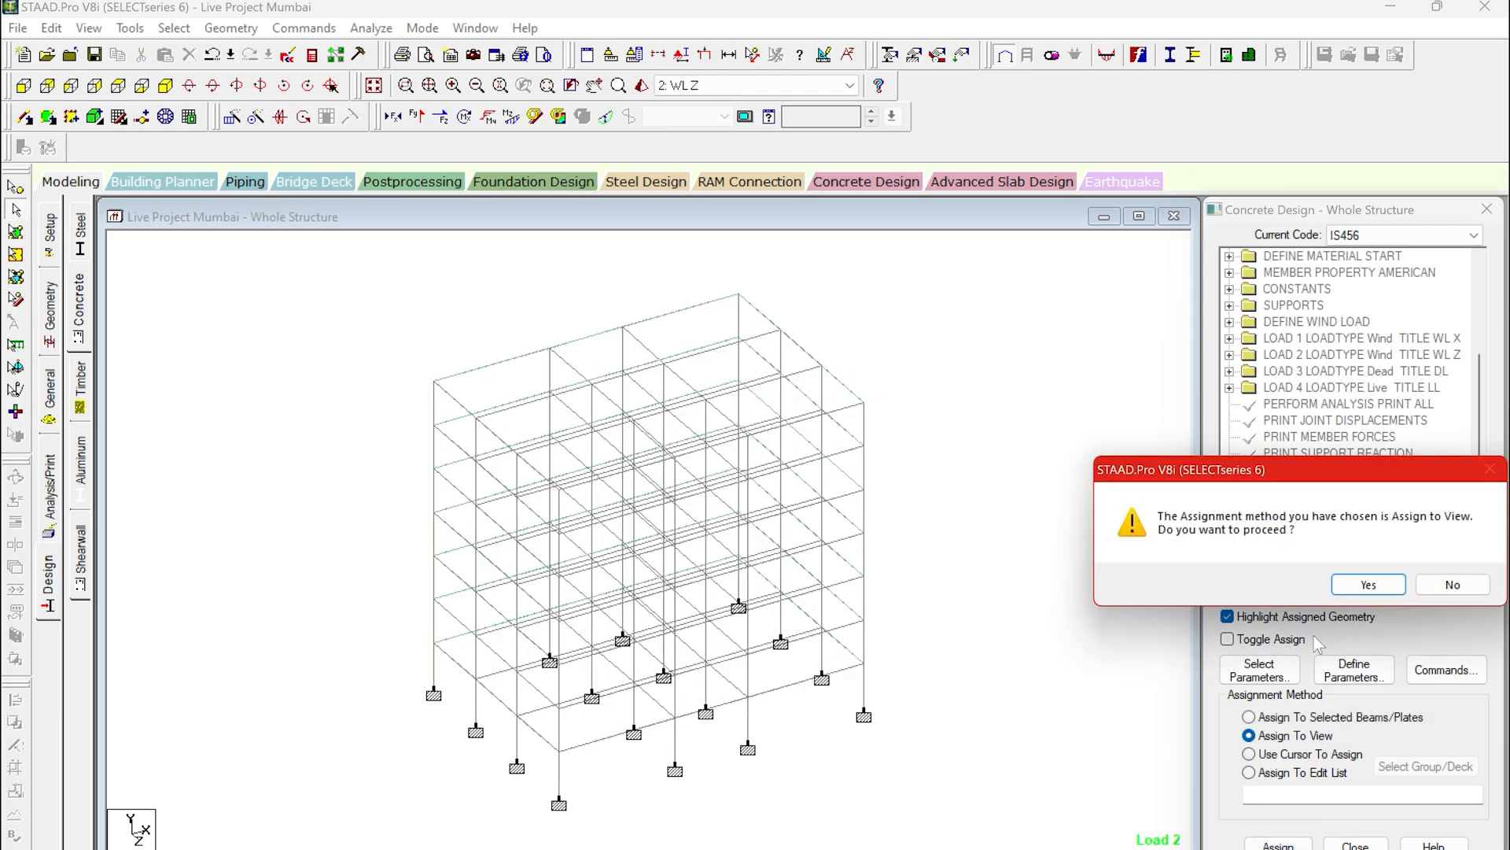
{"action": "left_click", "coordinate": [1353, 587]}
{"action": "left_click", "coordinate": [1331, 552]}
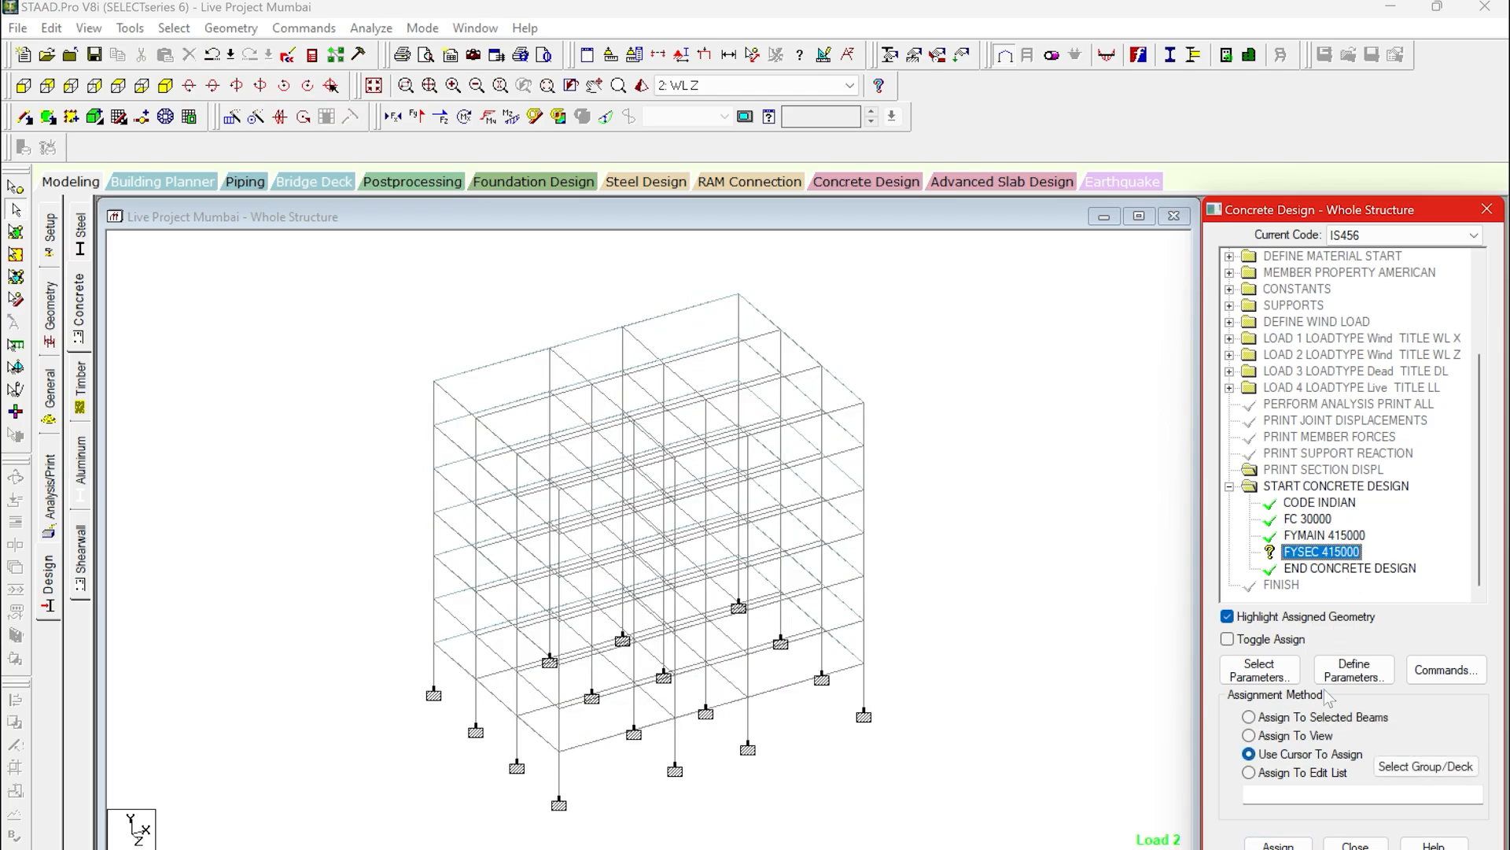
{"action": "left_click", "coordinate": [1311, 739]}
{"action": "left_click", "coordinate": [1278, 843]}
{"action": "left_click", "coordinate": [1361, 586]}
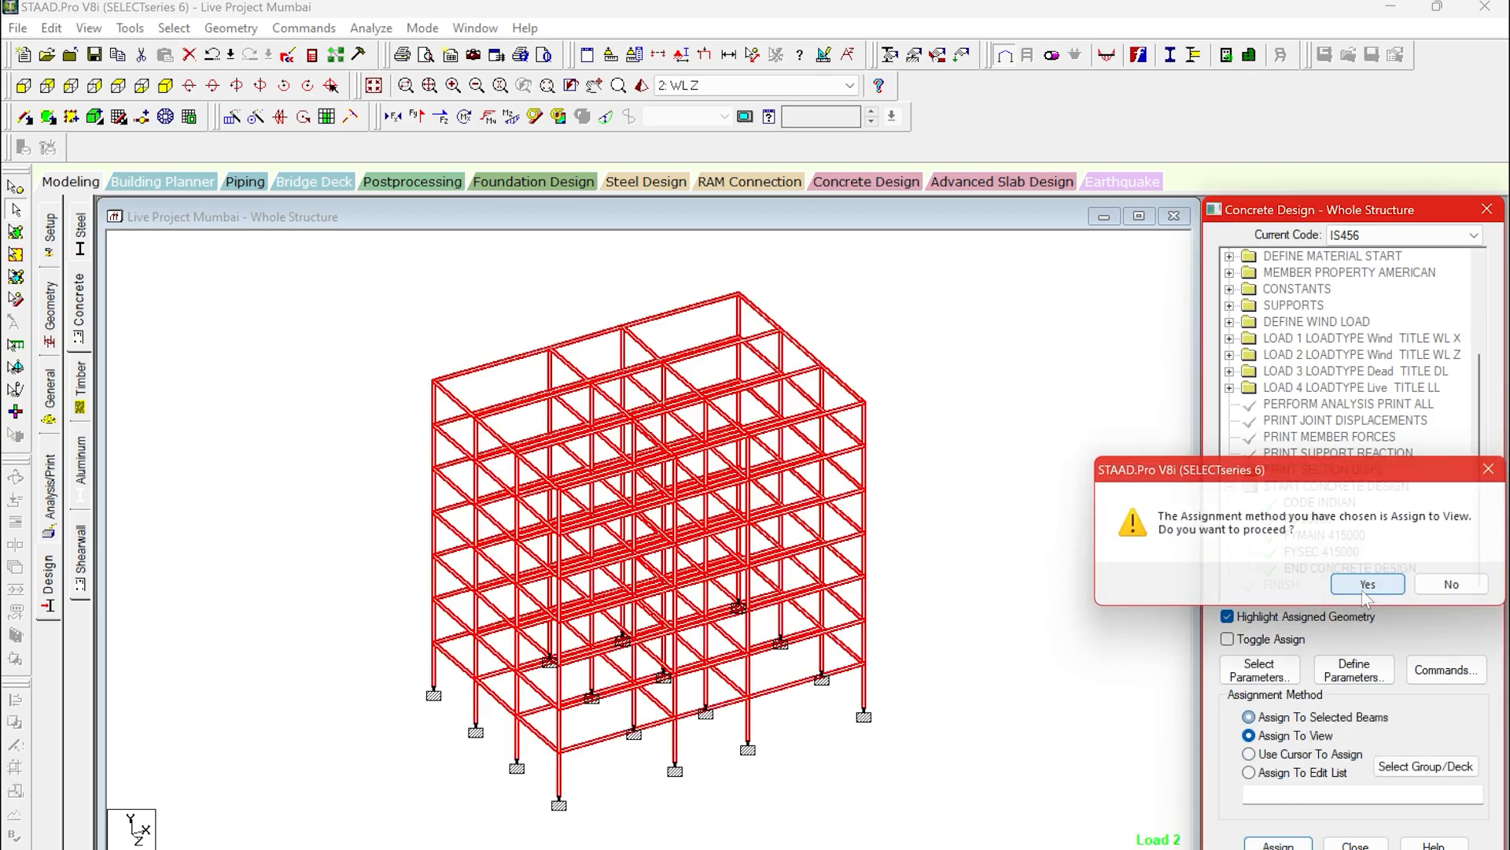
Add the DESIGN BEAM and DESIGN COLUMN commands to the concrete design.
{"action": "left_click", "coordinate": [1445, 671]}
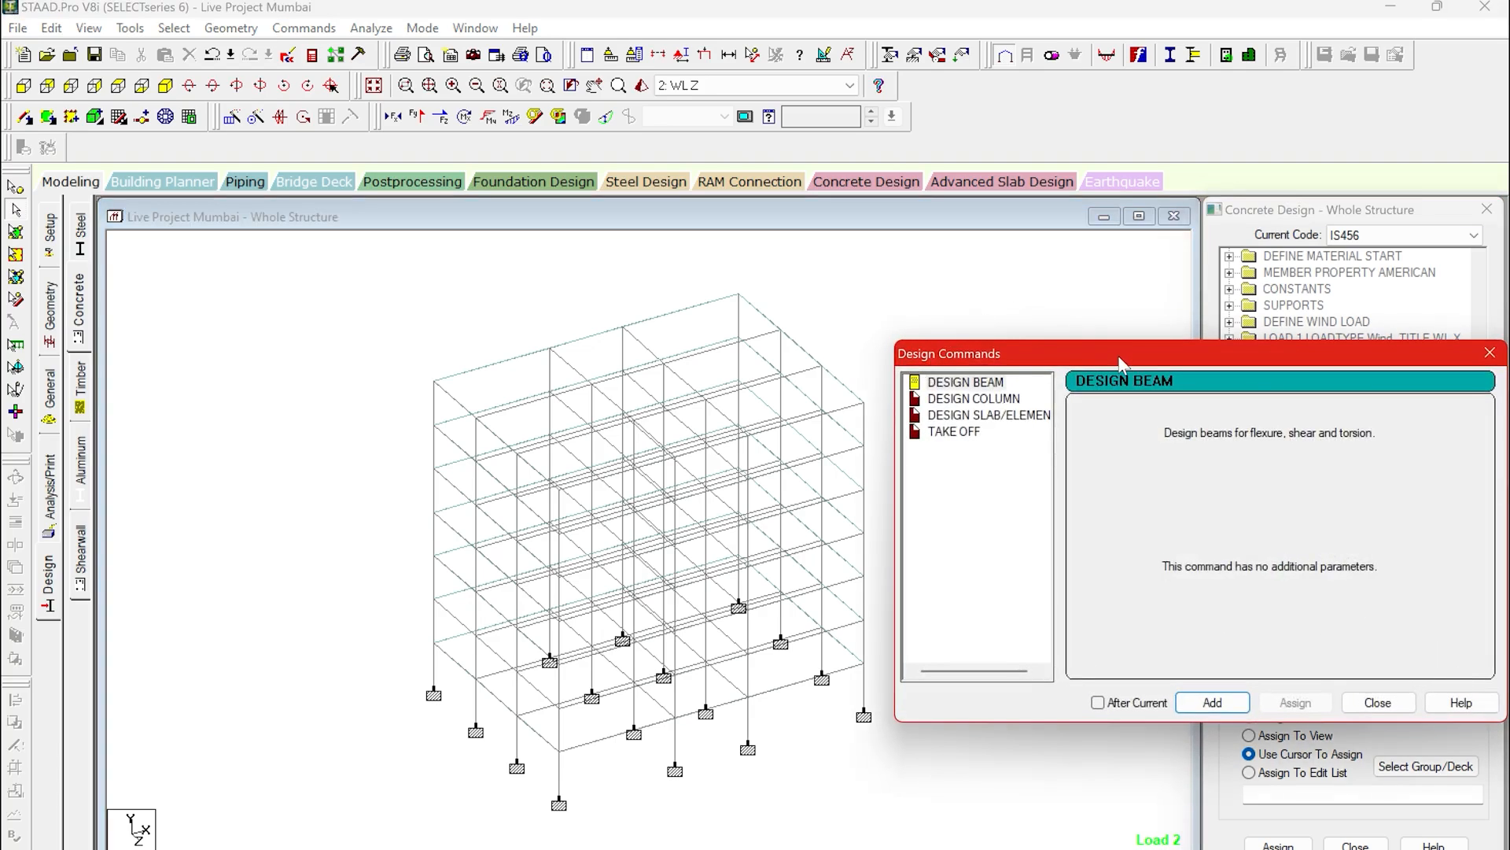
{"action": "left_click_drag", "start_coordinate": [1121, 363], "coordinate": [934, 327]}
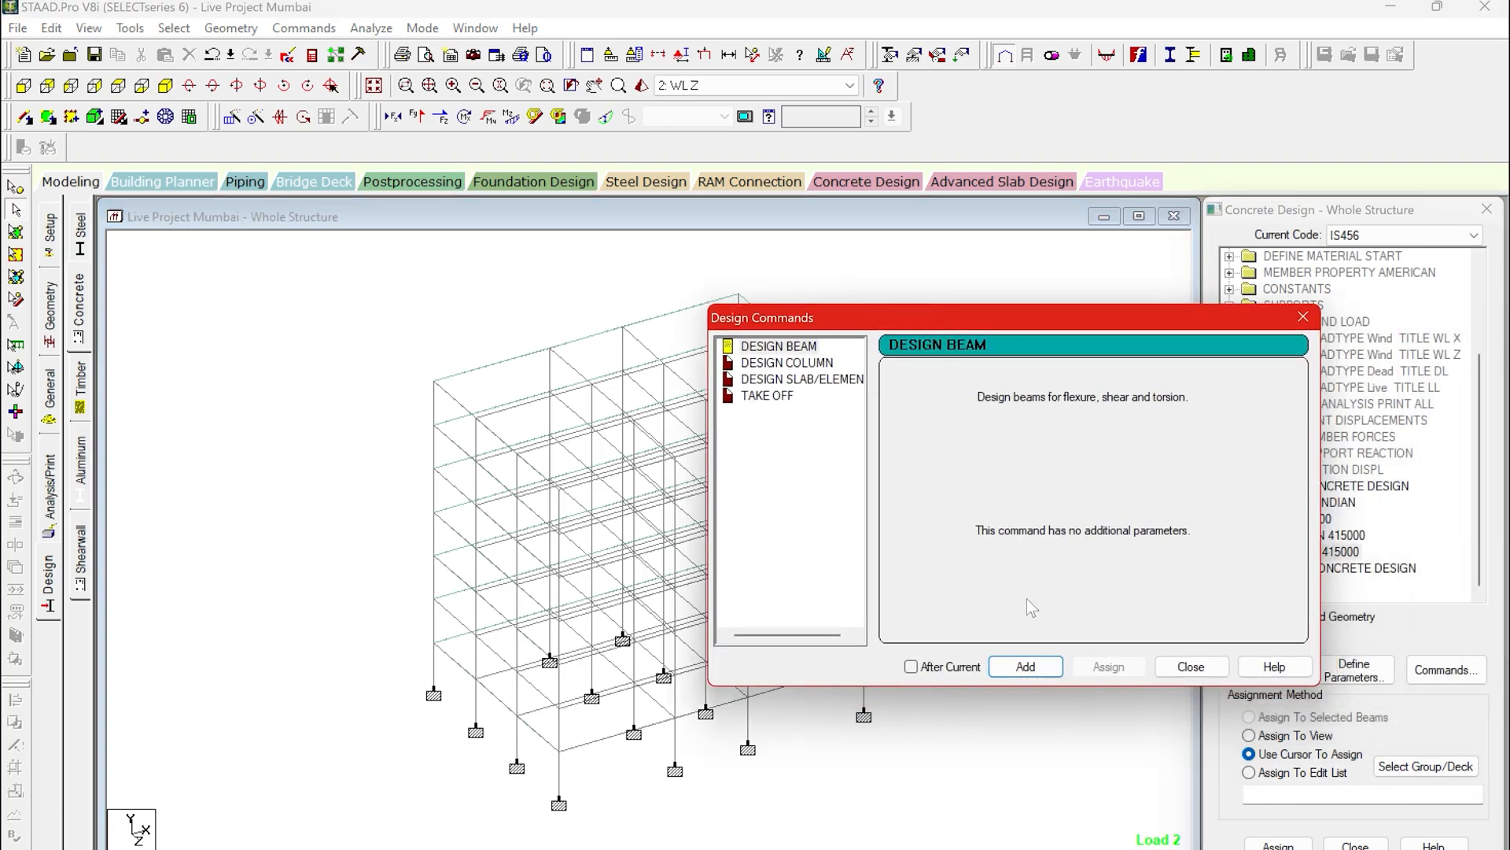
{"action": "left_click", "coordinate": [1026, 665]}
{"action": "left_click", "coordinate": [788, 365]}
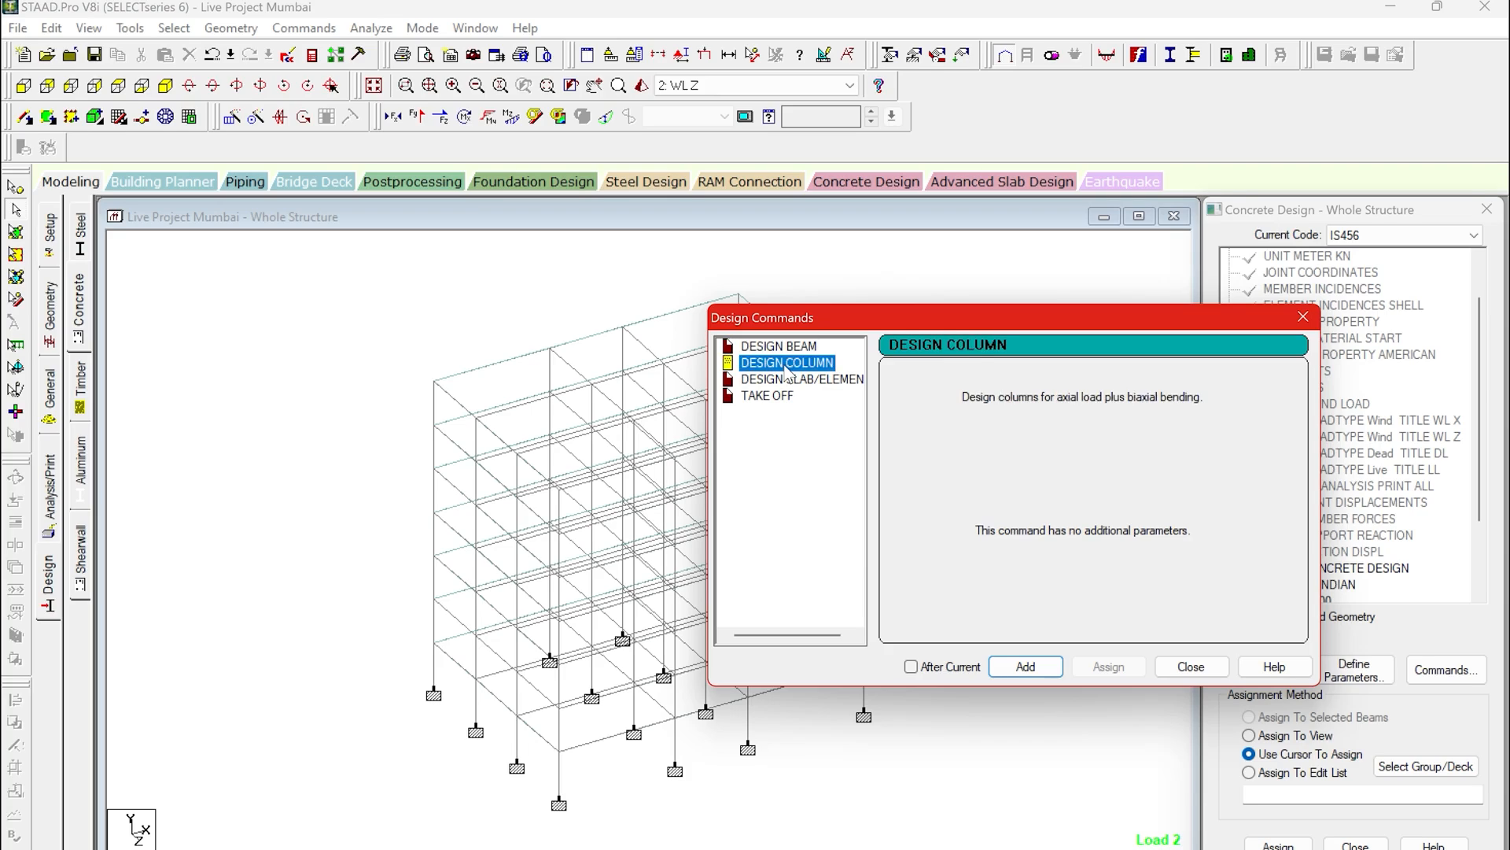
{"action": "left_click", "coordinate": [1025, 665]}
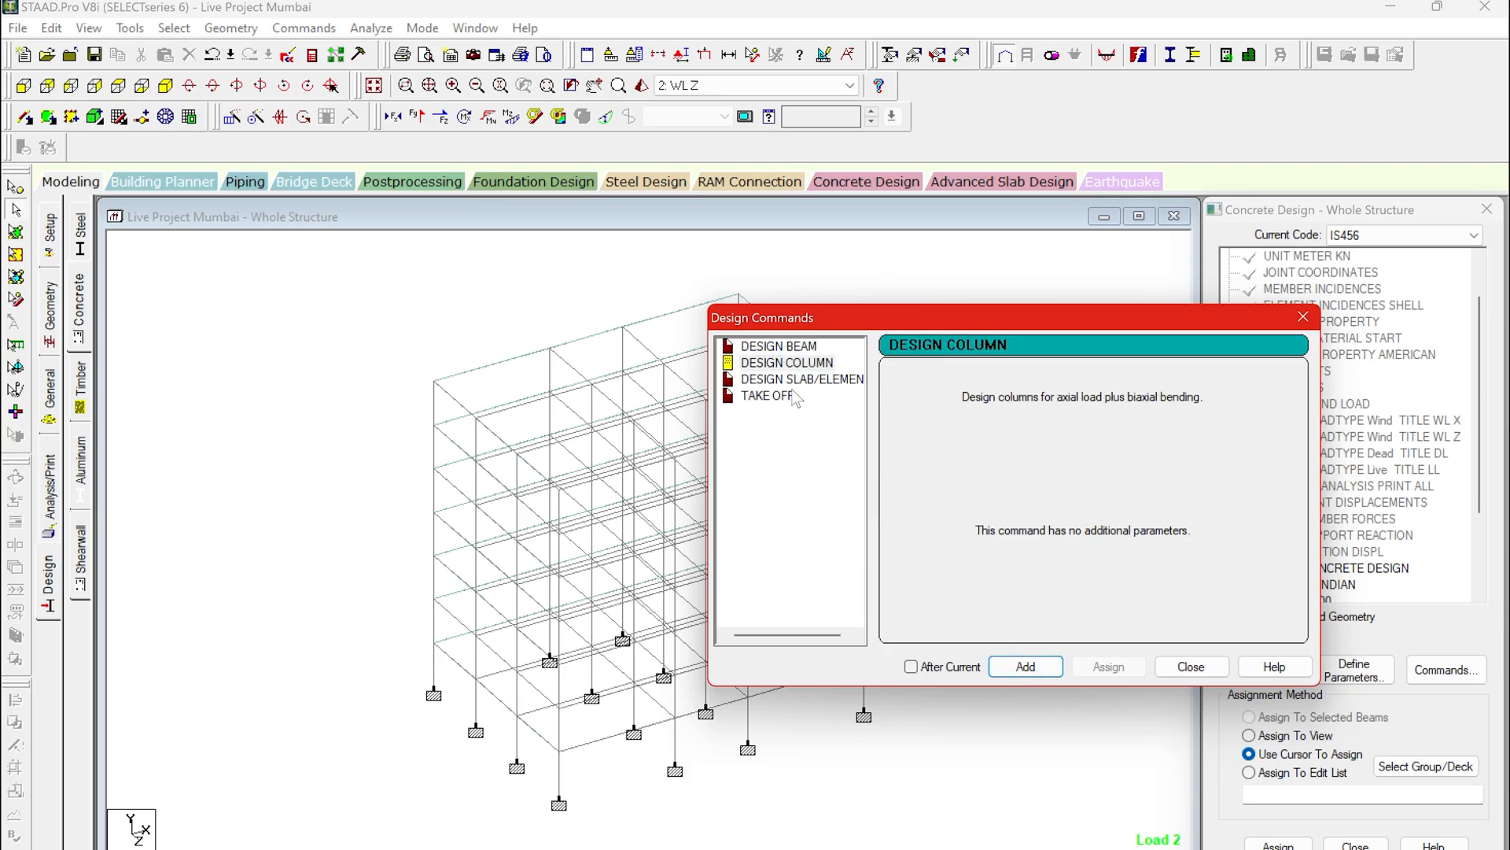
Add the DESIGN SLAB/ELEMENT and TAKE OFF commands to the concrete design and close the design commands.
{"action": "left_click", "coordinate": [787, 382]}
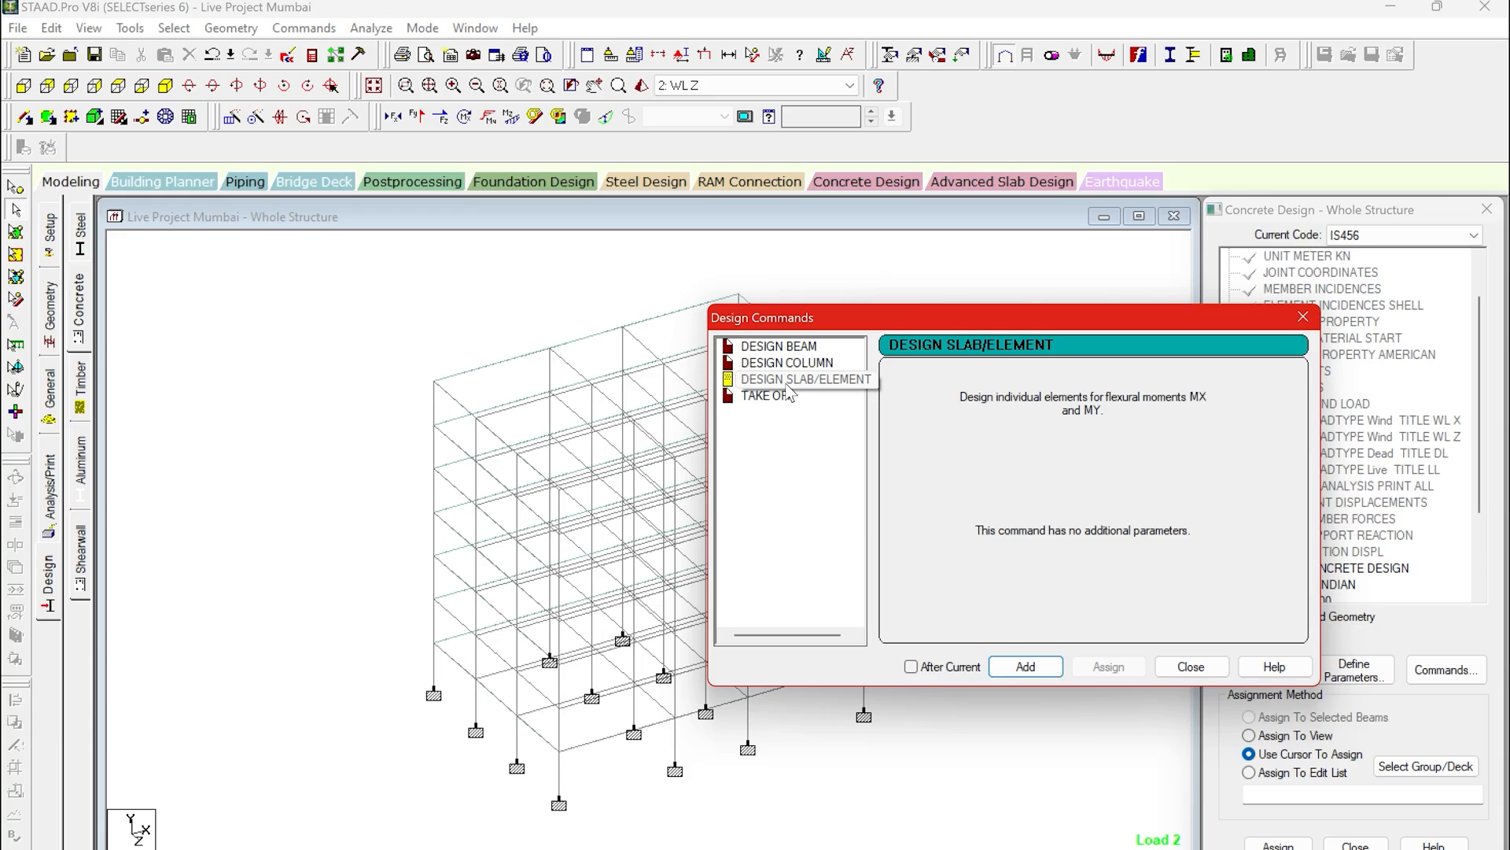
{"action": "left_click", "coordinate": [1025, 666]}
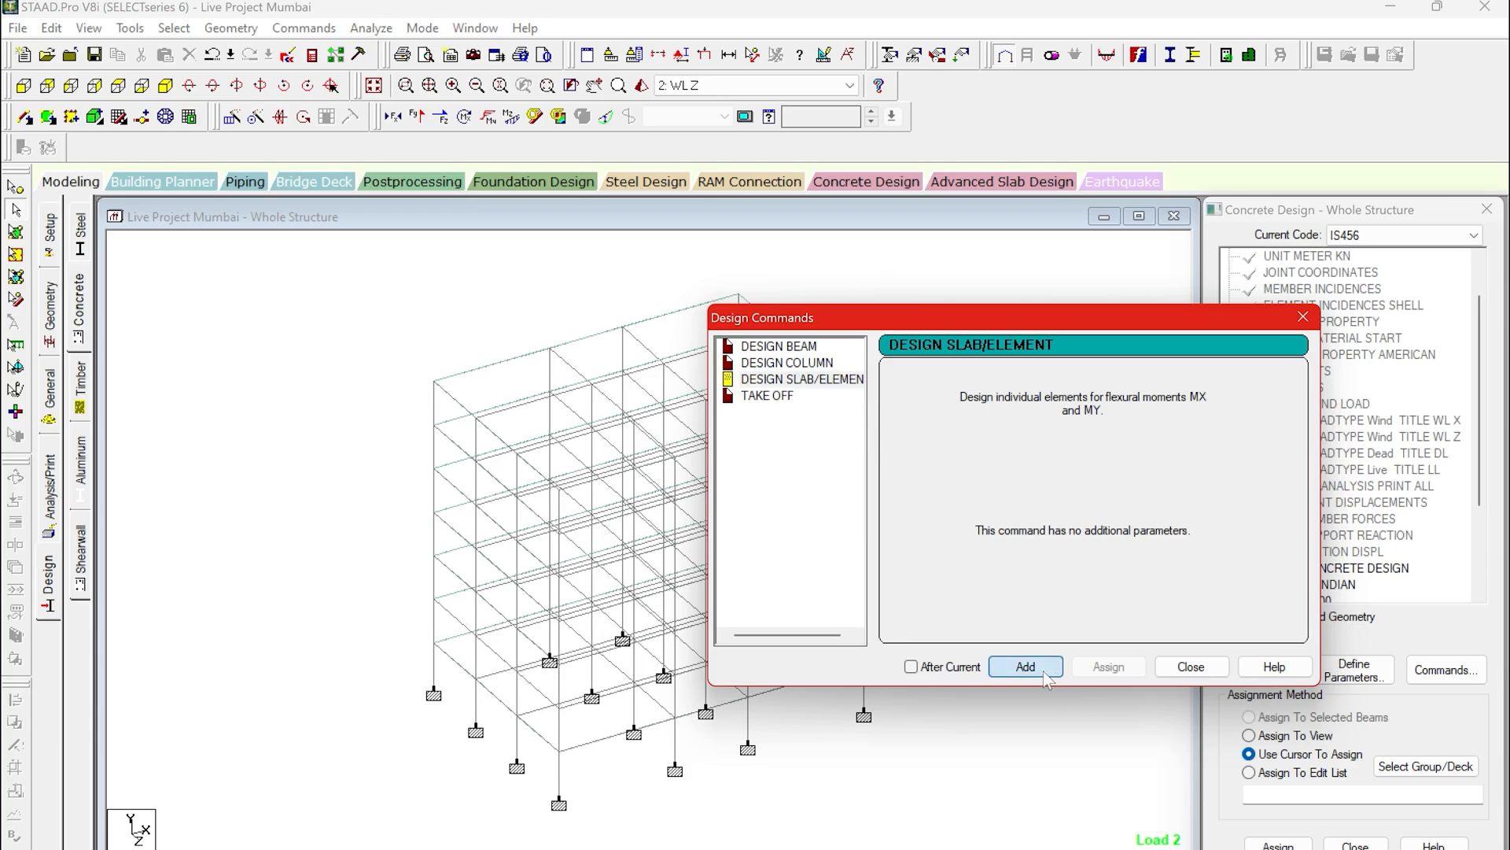
{"action": "left_click", "coordinate": [759, 397]}
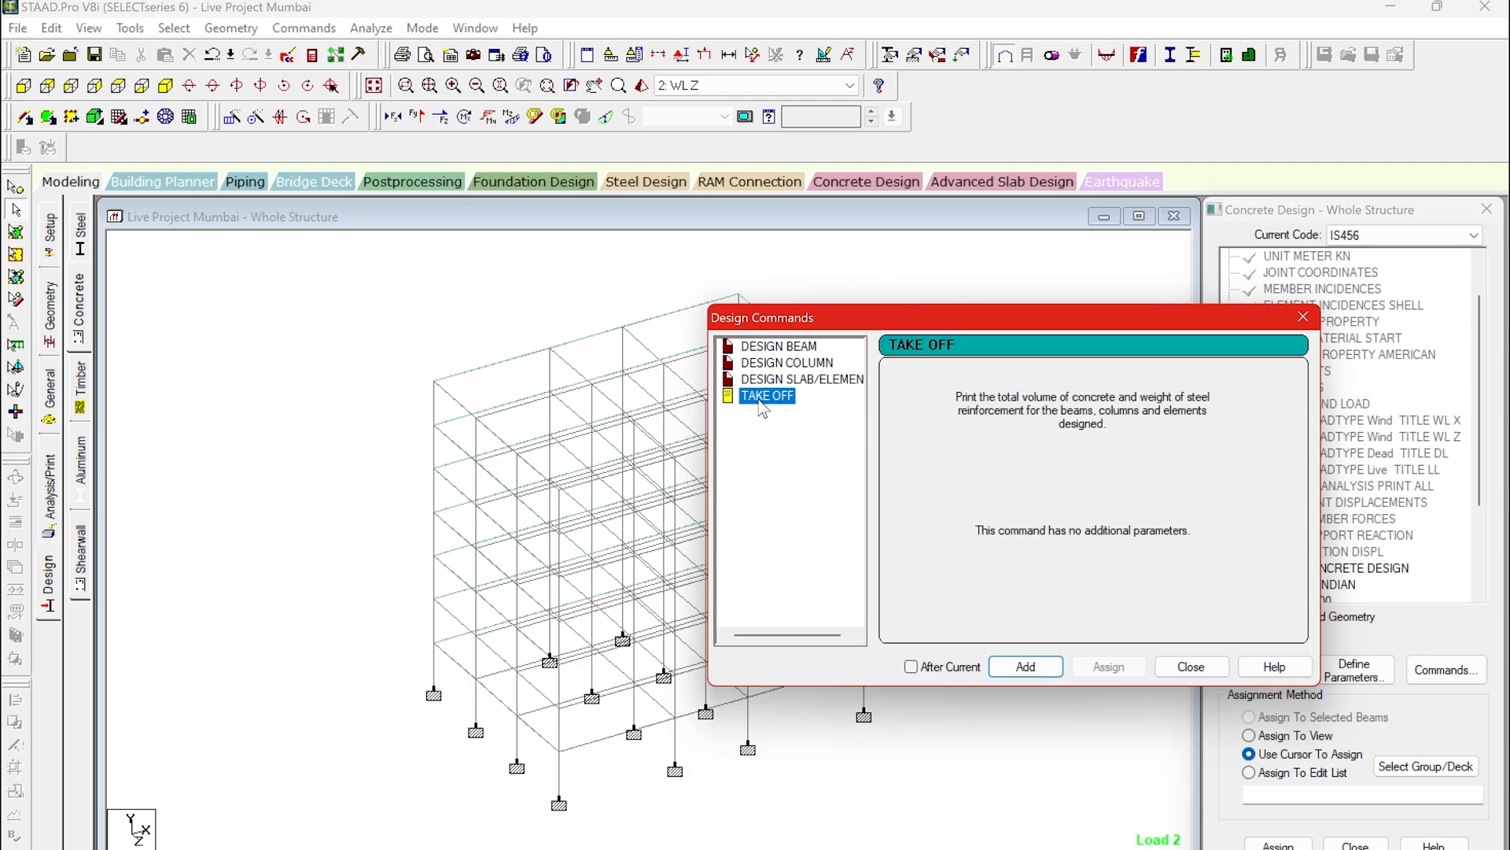
{"action": "left_click", "coordinate": [1040, 673]}
{"action": "left_click", "coordinate": [1191, 666]}
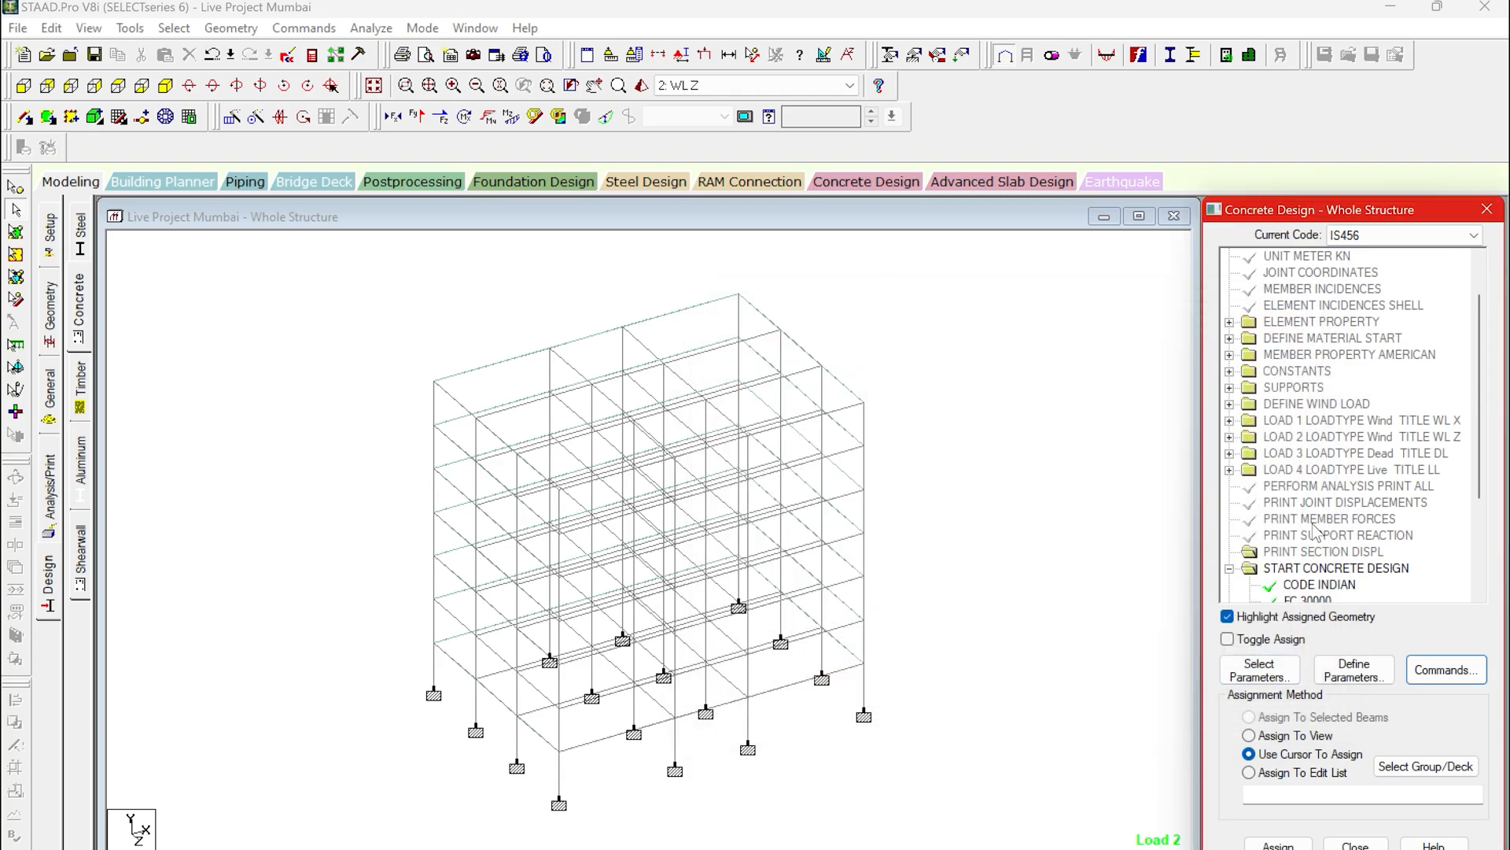
Assign the DESIGN BEAM command to all beams parallel to X and Z using Assign To Selected Beams.
{"action": "scroll", "coordinate": [1315, 528], "scroll_direction": "down", "scroll_amount": 4}
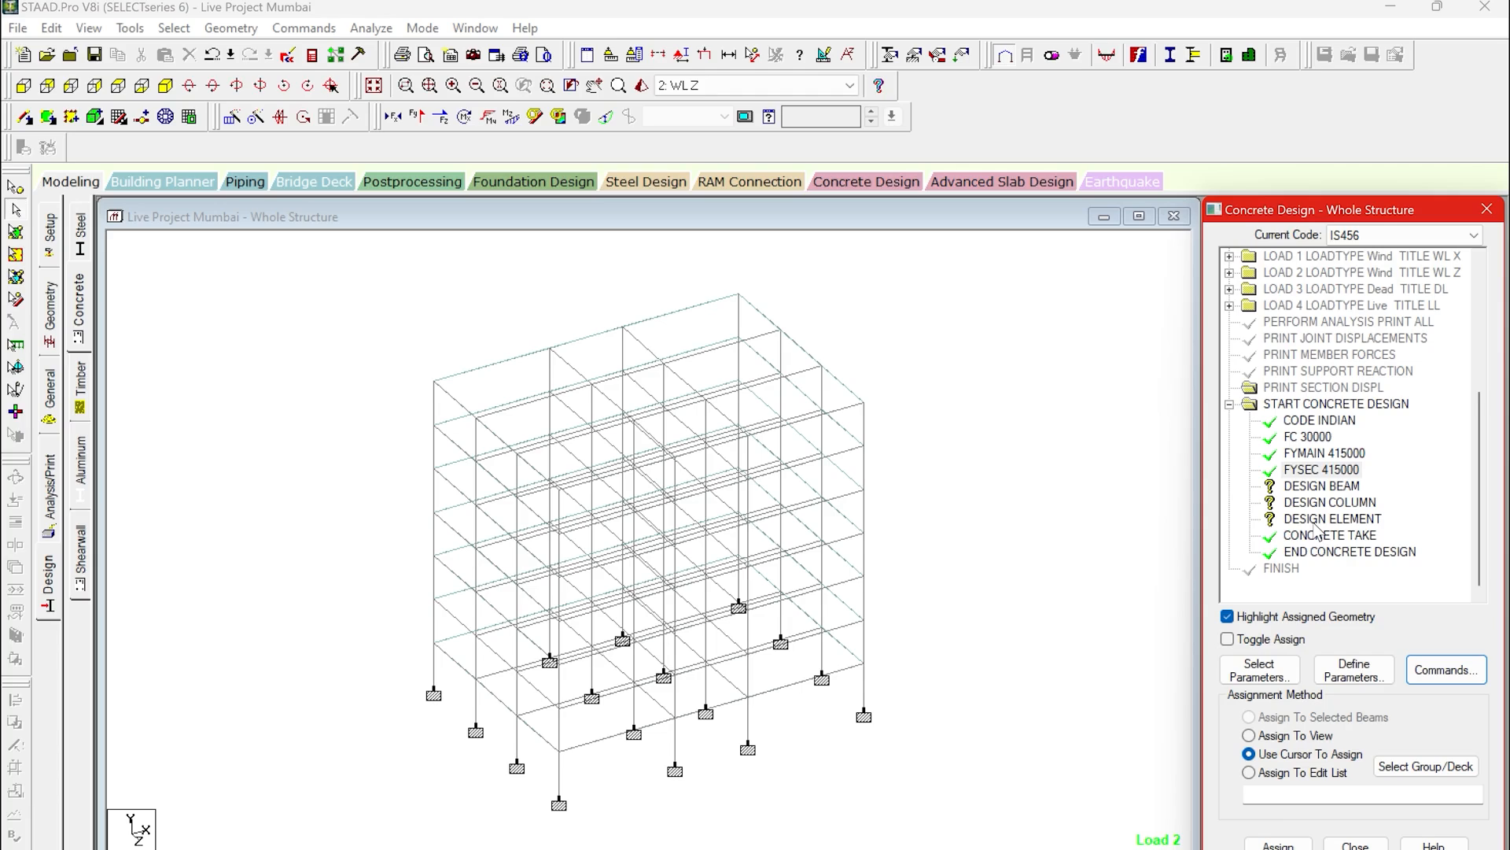
{"action": "left_click", "coordinate": [1308, 487]}
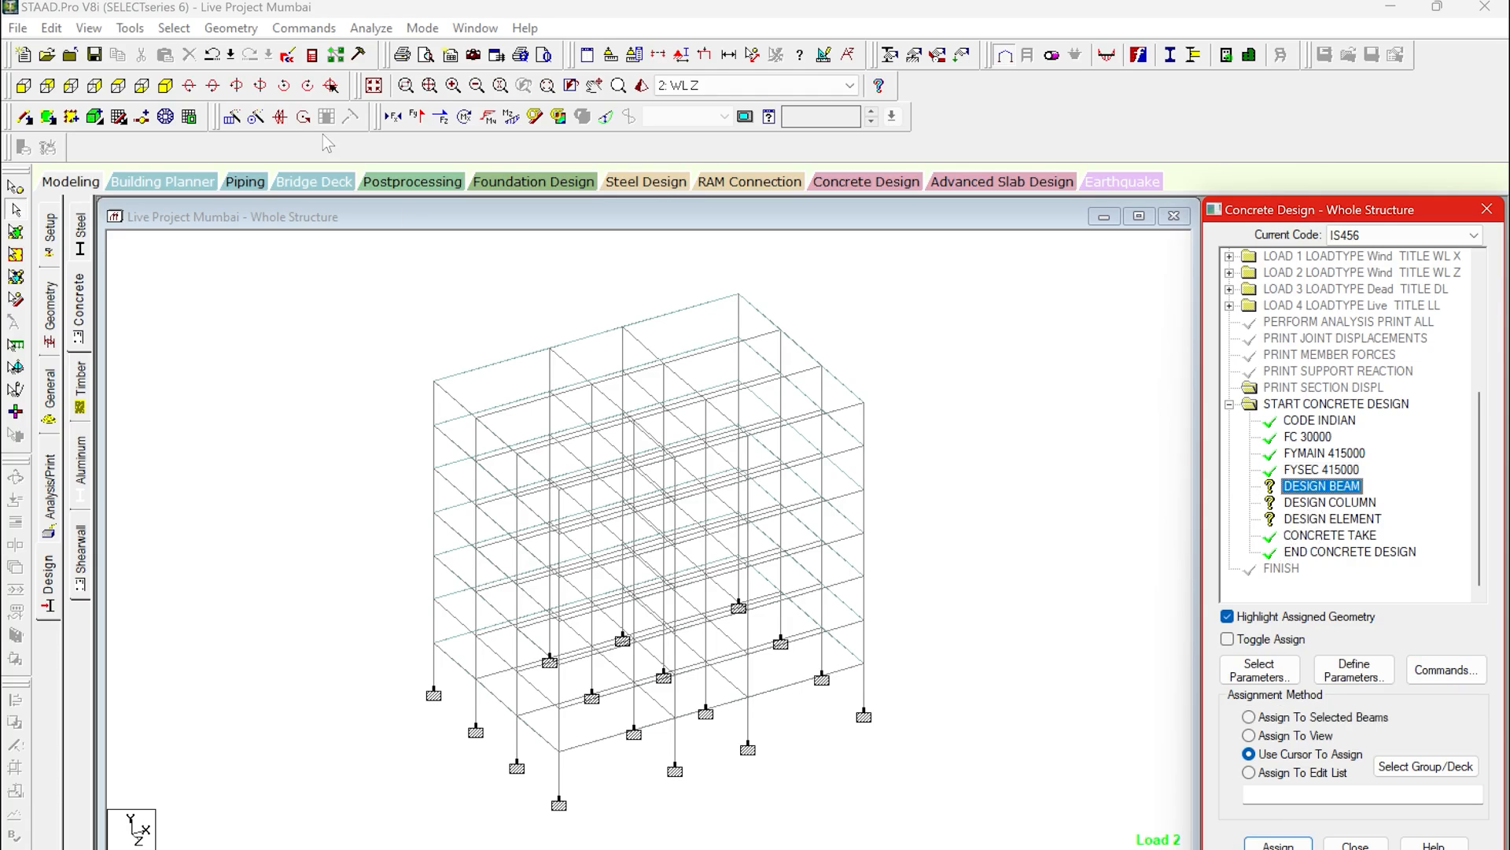
{"action": "left_click", "coordinate": [174, 29]}
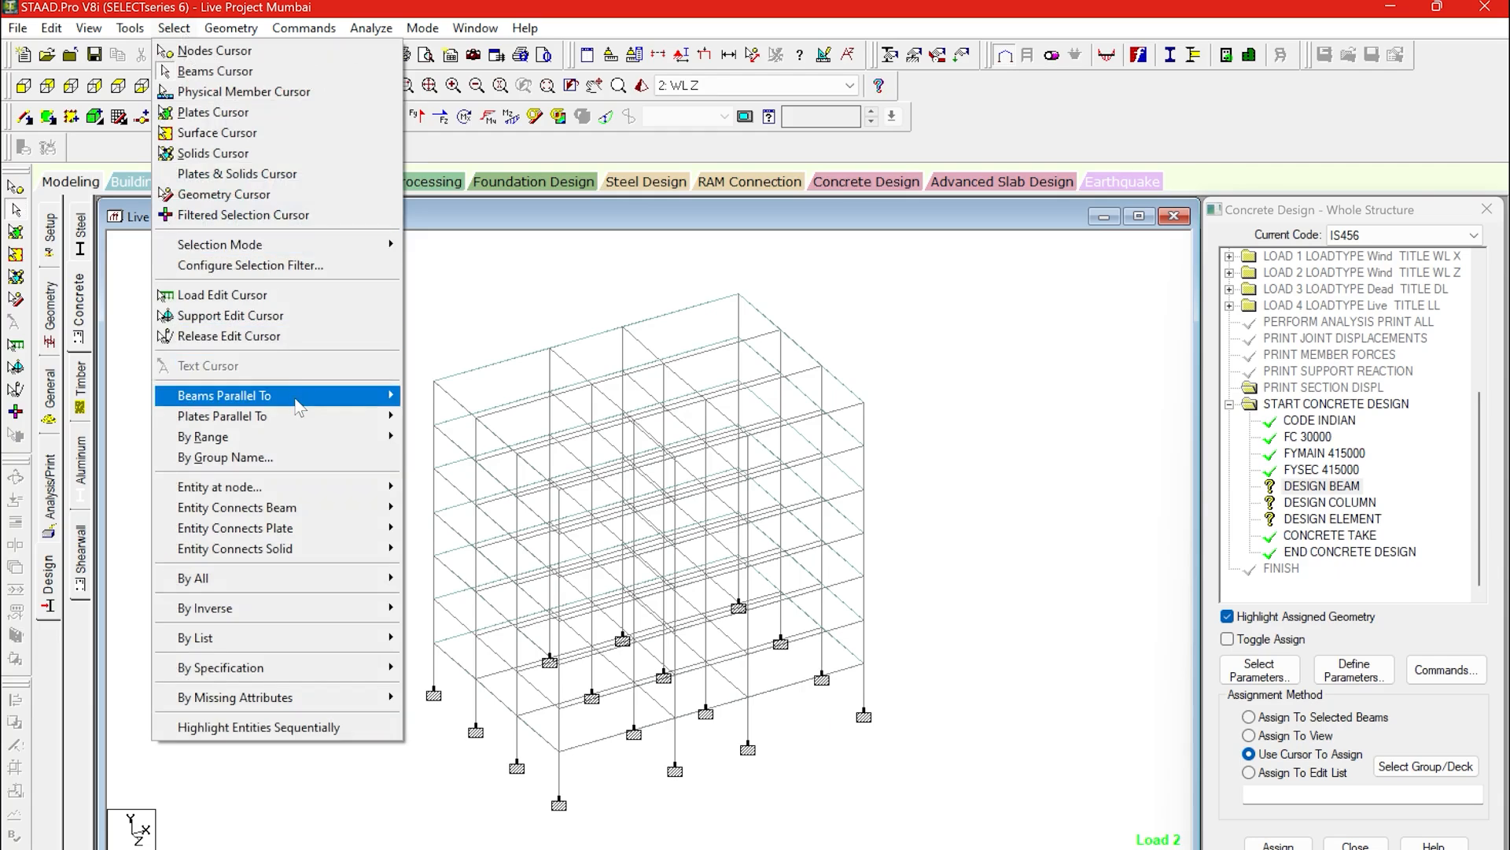
{"action": "mouse_move", "coordinate": [298, 405]}
{"action": "left_click", "coordinate": [410, 396]}
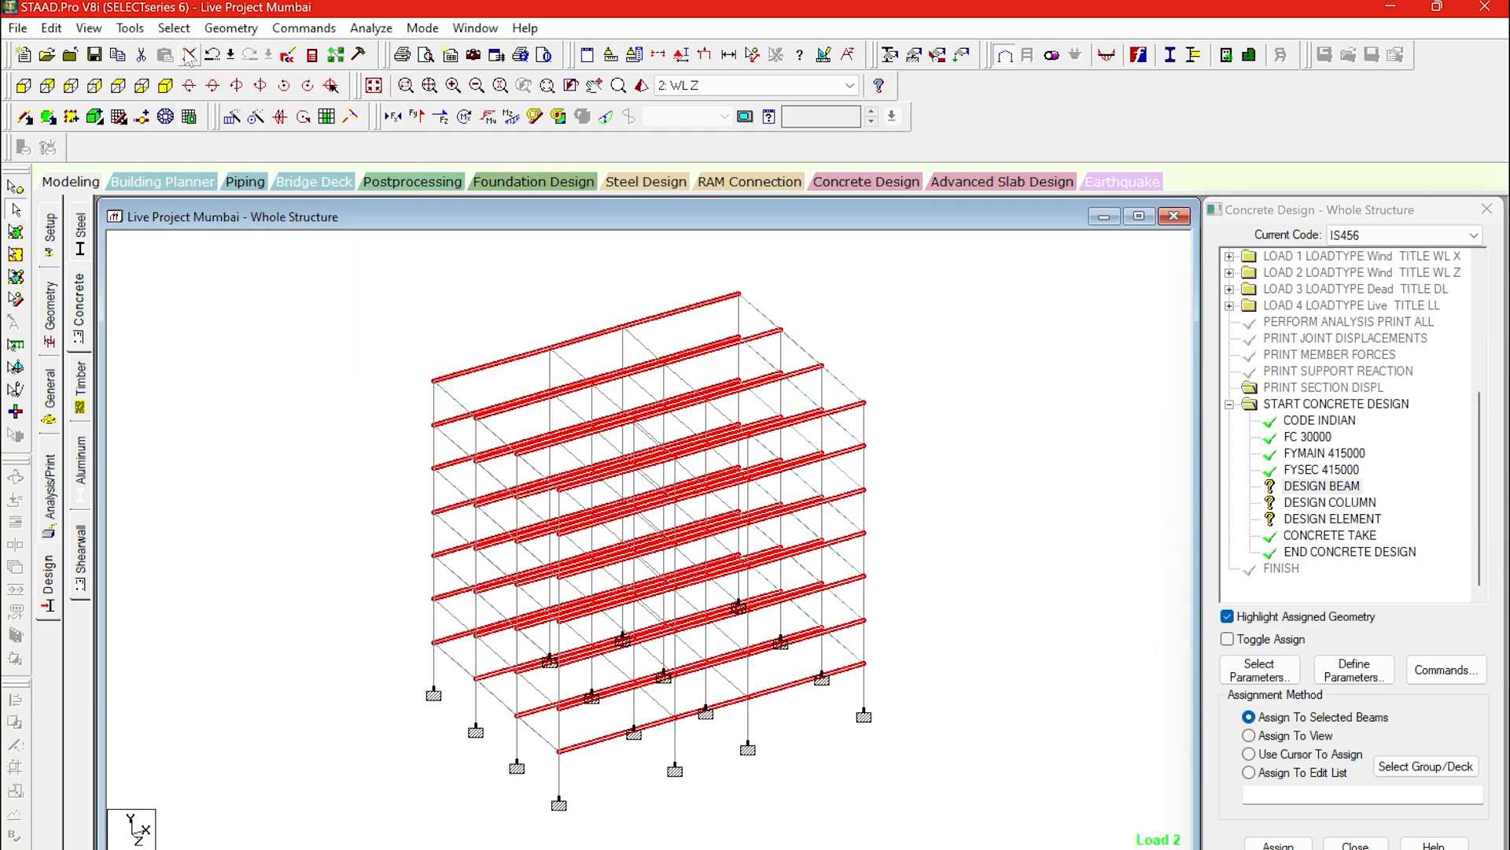
{"action": "left_click", "coordinate": [174, 29]}
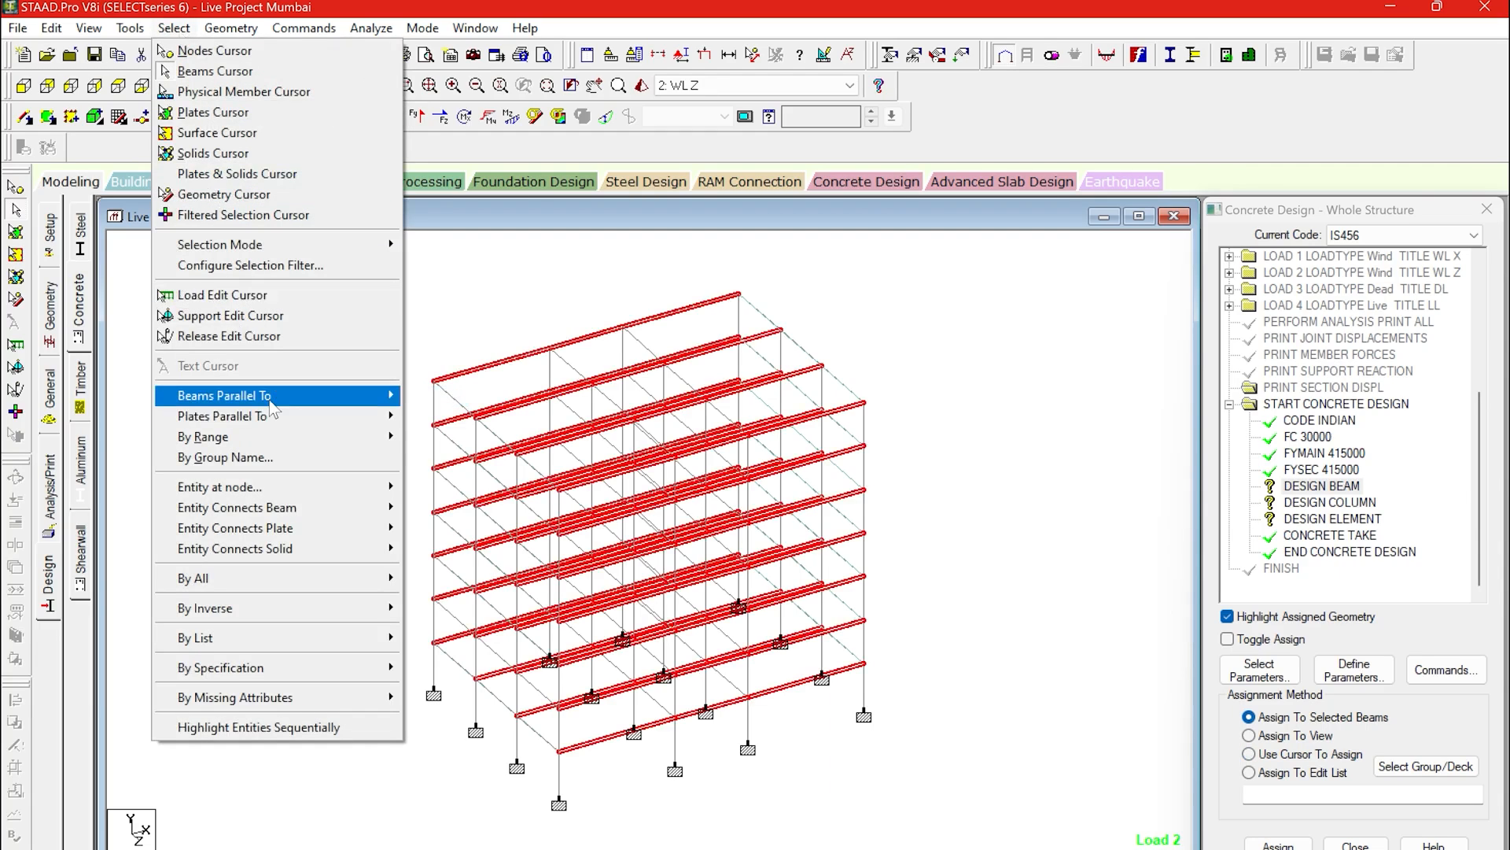
{"action": "mouse_move", "coordinate": [272, 407]}
{"action": "left_click", "coordinate": [440, 440]}
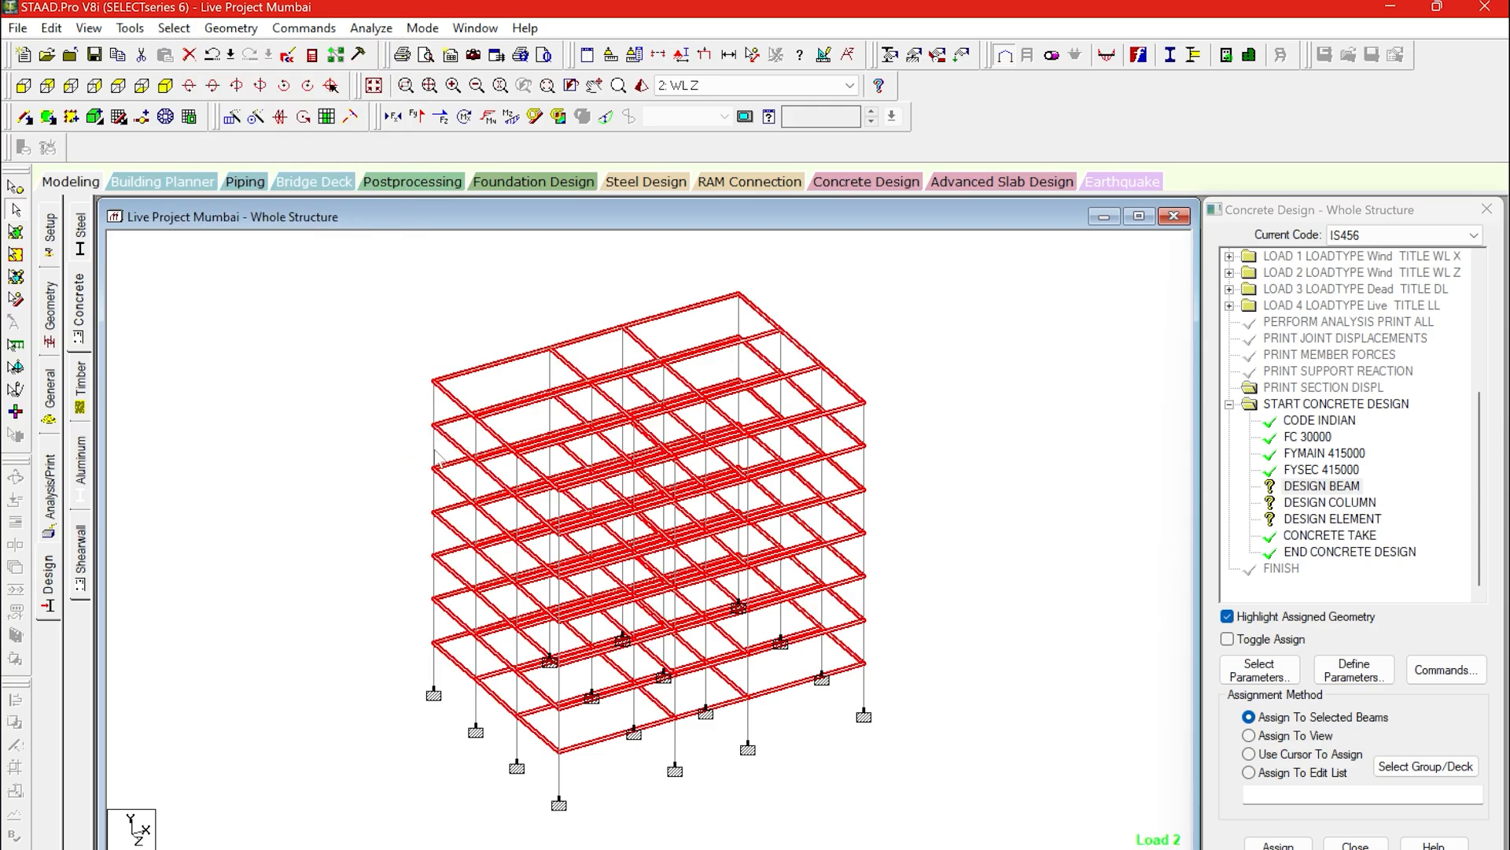
{"action": "left_click", "coordinate": [1311, 845]}
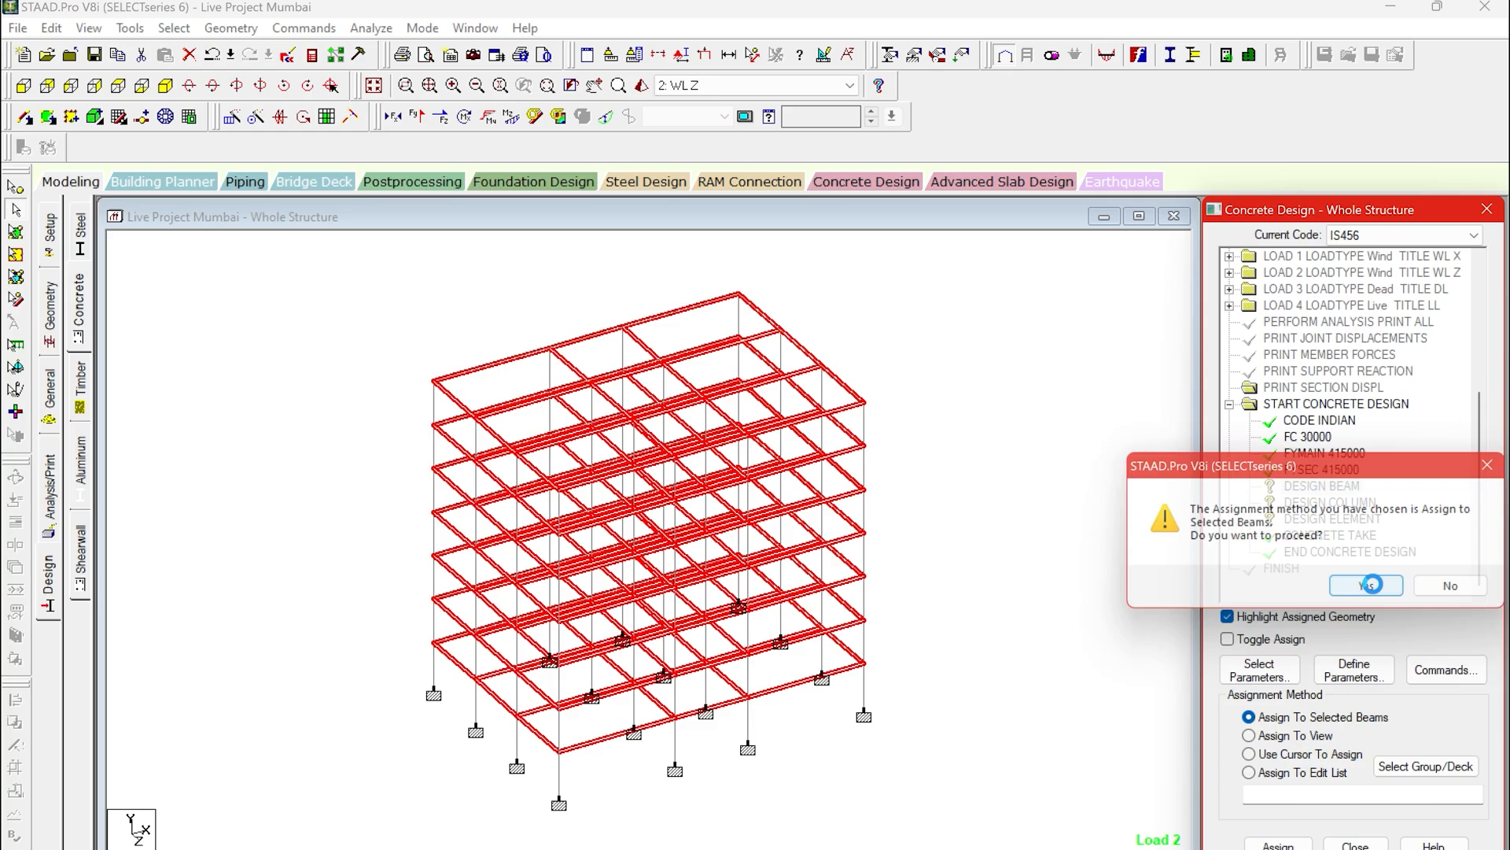
{"action": "left_click", "coordinate": [1368, 587]}
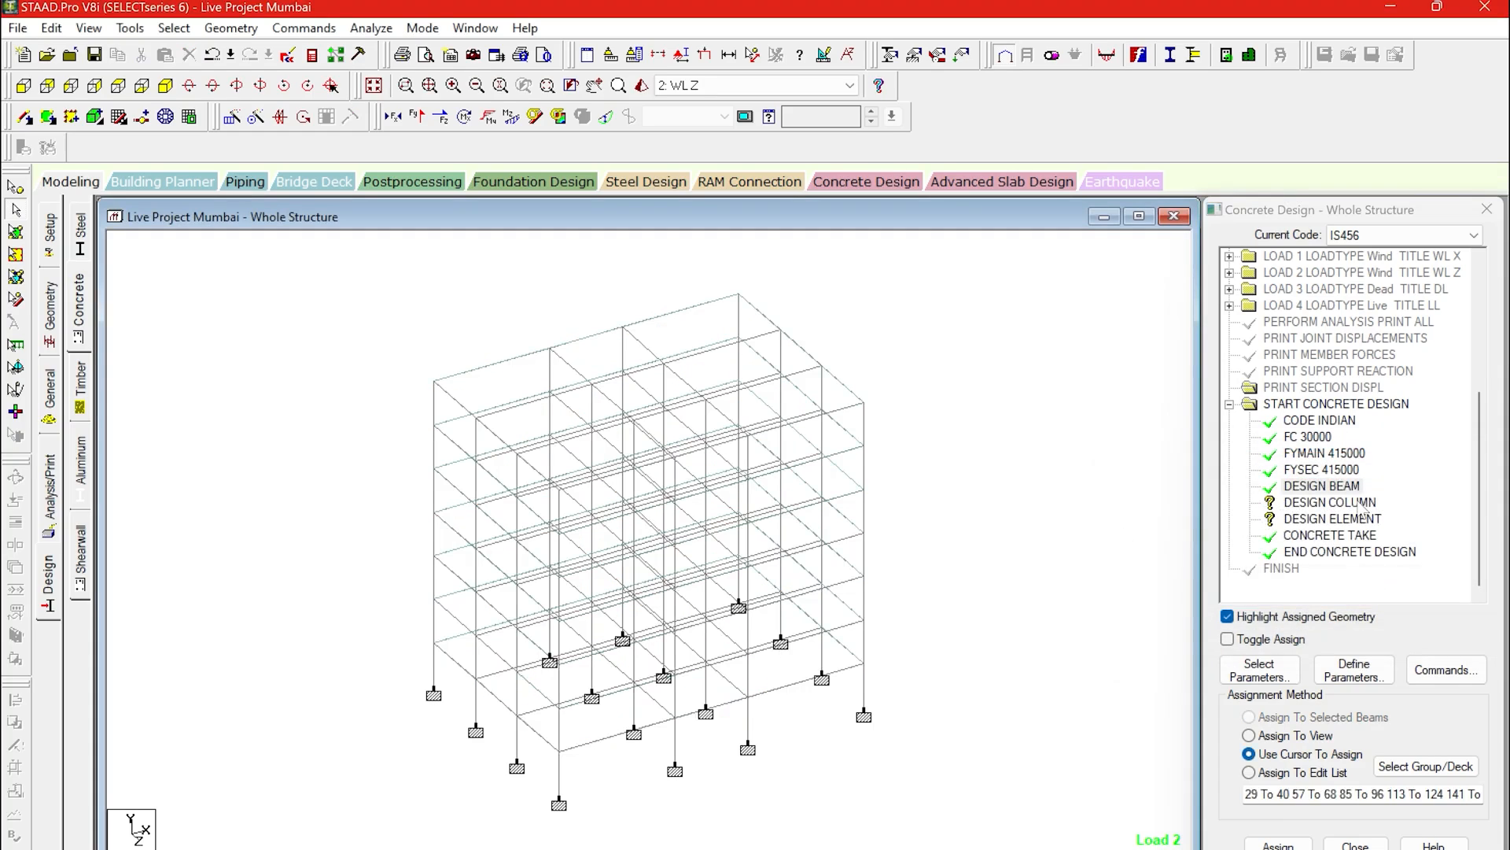
Assign the DESIGN COLUMN command to all members parallel to Y using Assign To Selected Beams.
{"action": "left_click", "coordinate": [1364, 504]}
{"action": "left_click", "coordinate": [174, 28]}
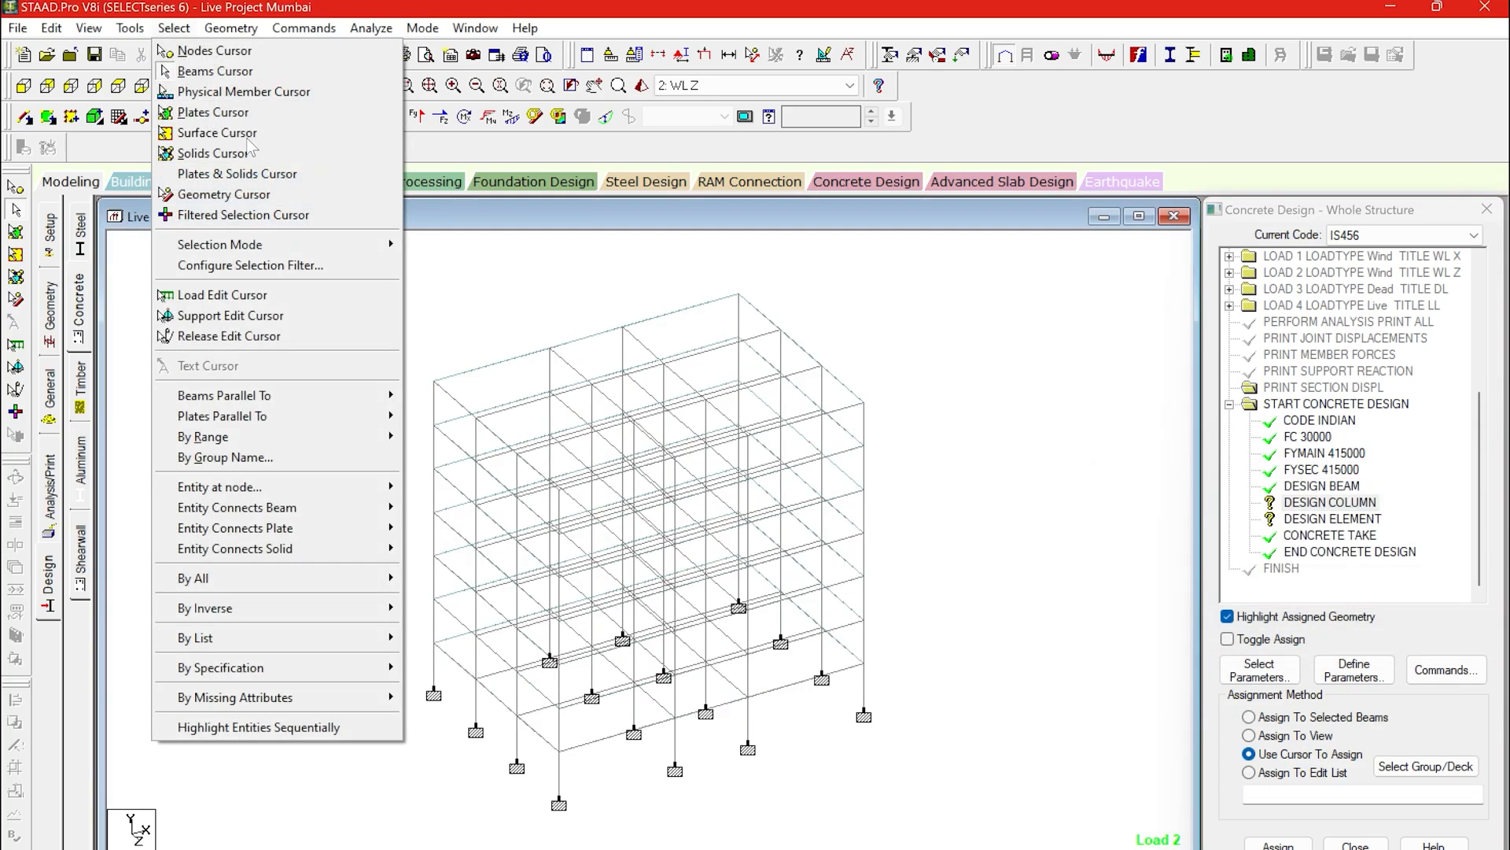
{"action": "mouse_move", "coordinate": [297, 403]}
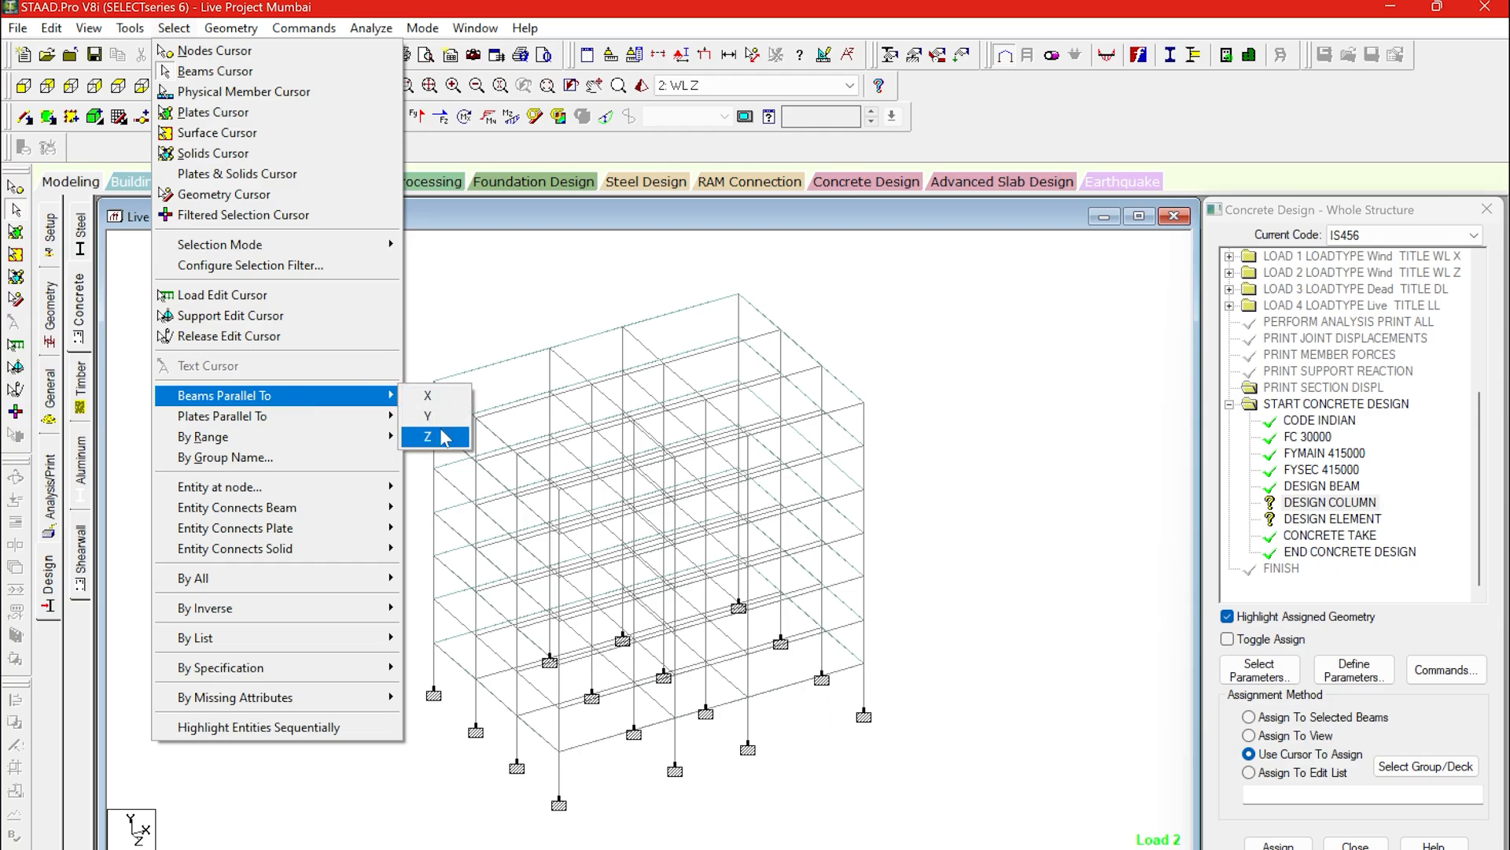
{"action": "left_click", "coordinate": [440, 422]}
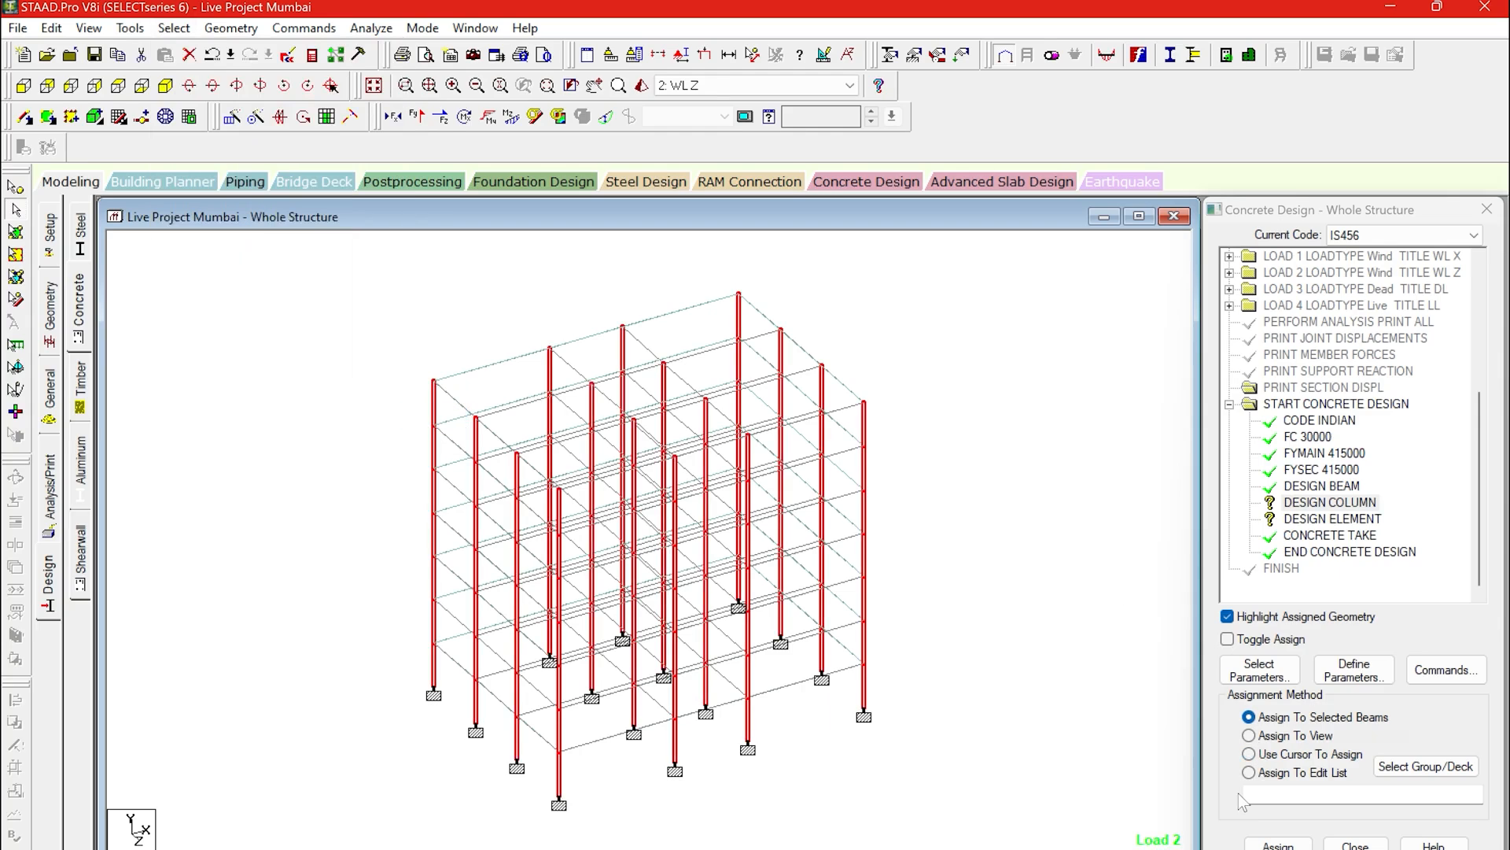
{"action": "left_click", "coordinate": [1278, 844]}
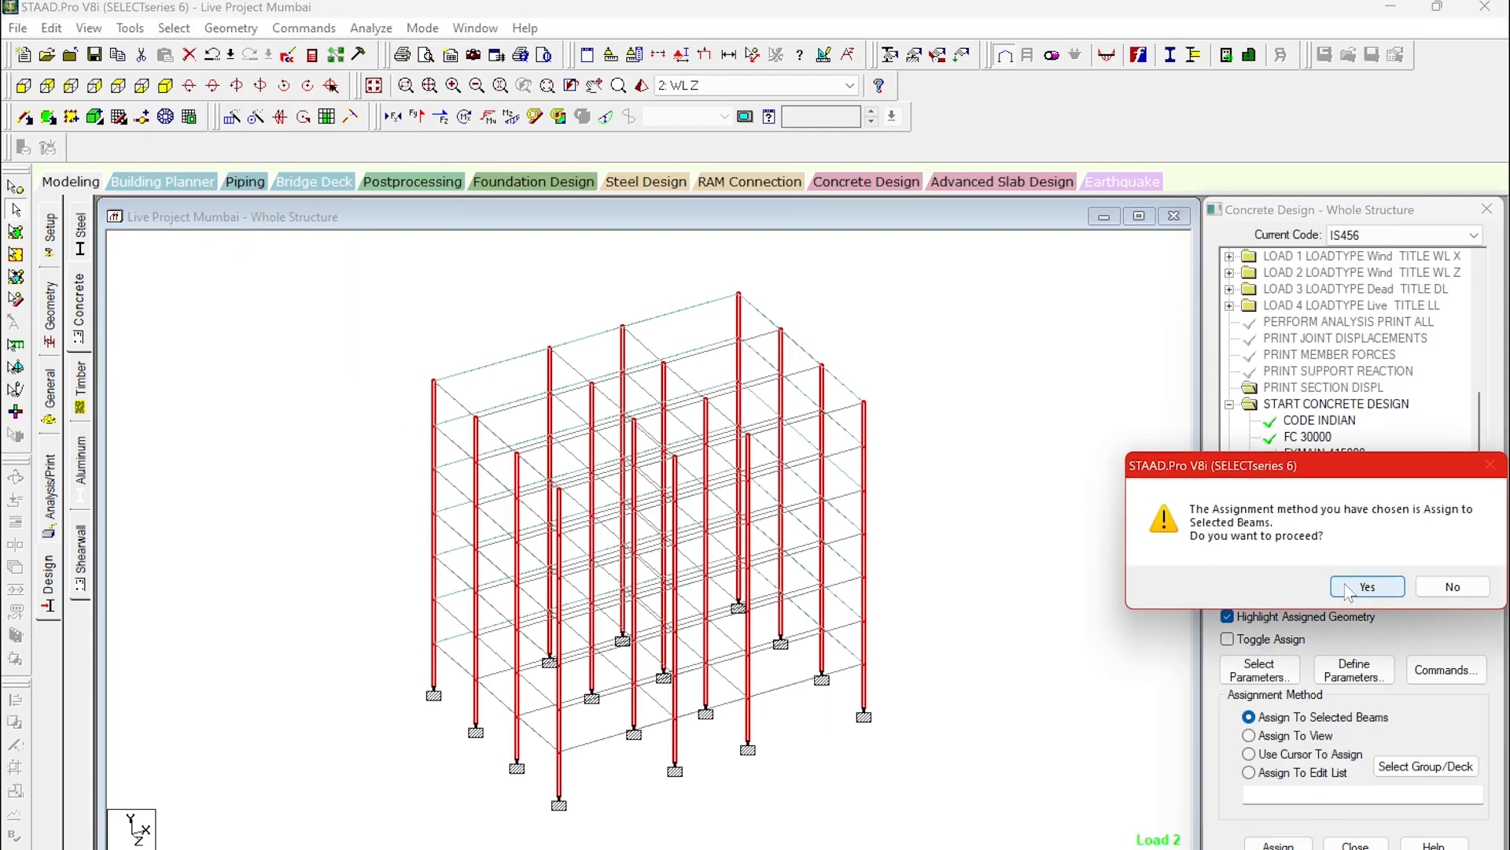
{"action": "left_click", "coordinate": [1349, 588]}
Assign the DESIGN ELEMENT command to all plates with the Assign To View method and clear the selection.
{"action": "left_click", "coordinate": [1320, 524]}
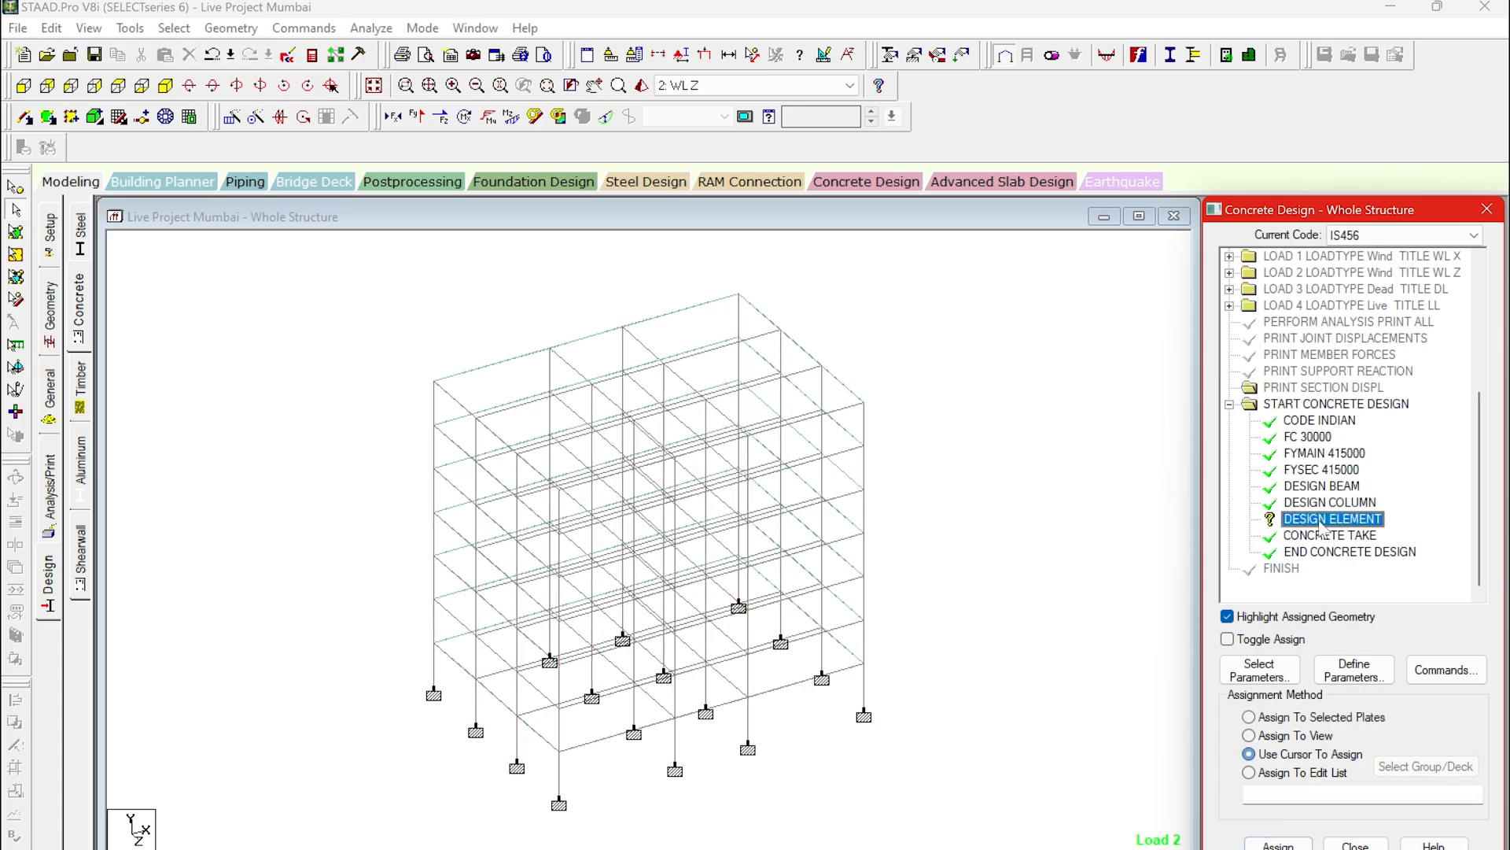
{"action": "left_click", "coordinate": [1281, 736]}
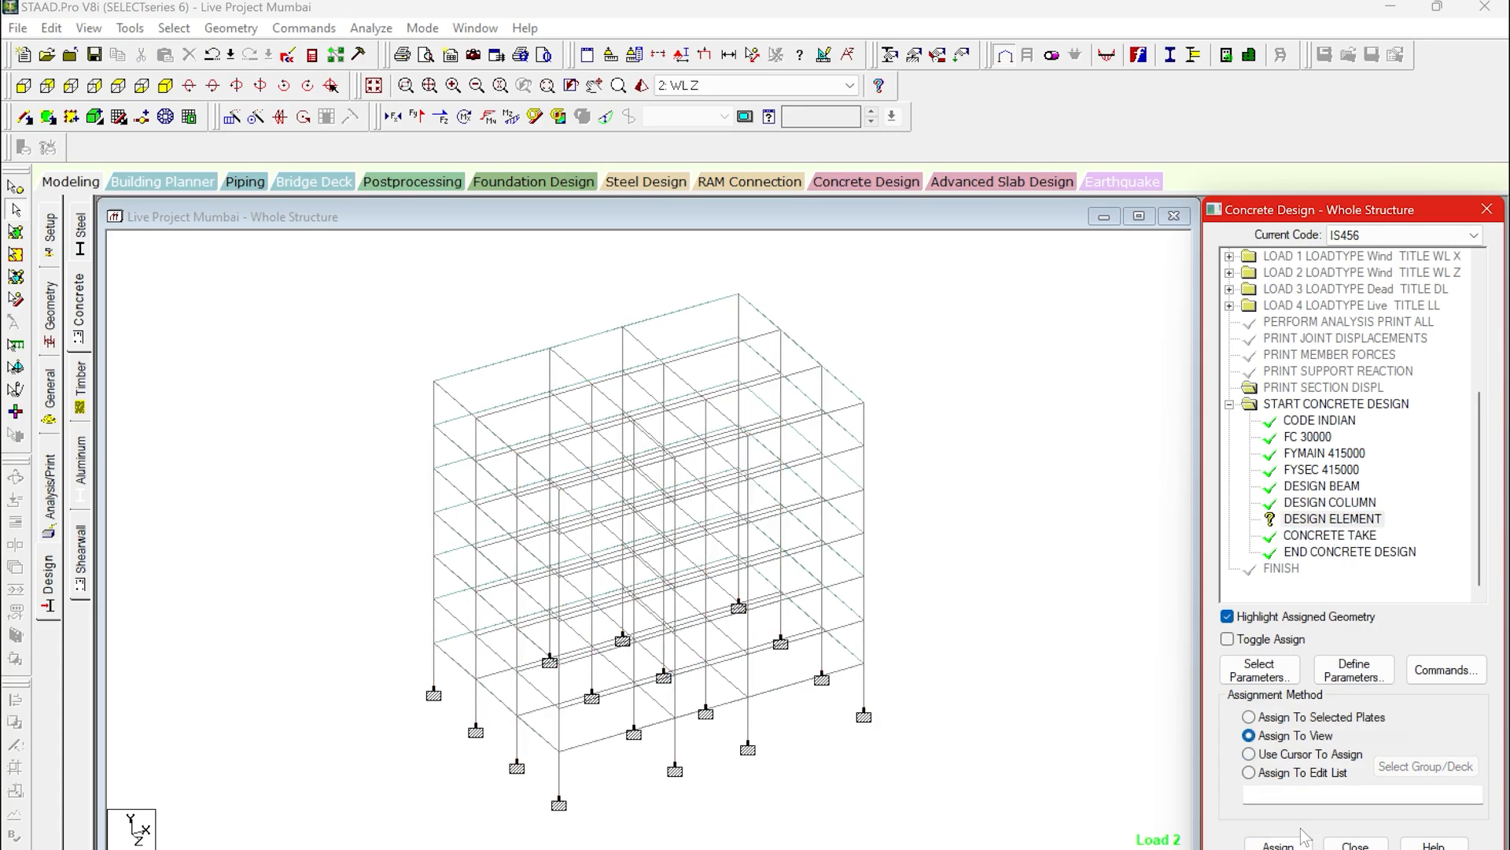
{"action": "left_click", "coordinate": [1278, 844]}
{"action": "left_click", "coordinate": [1353, 589]}
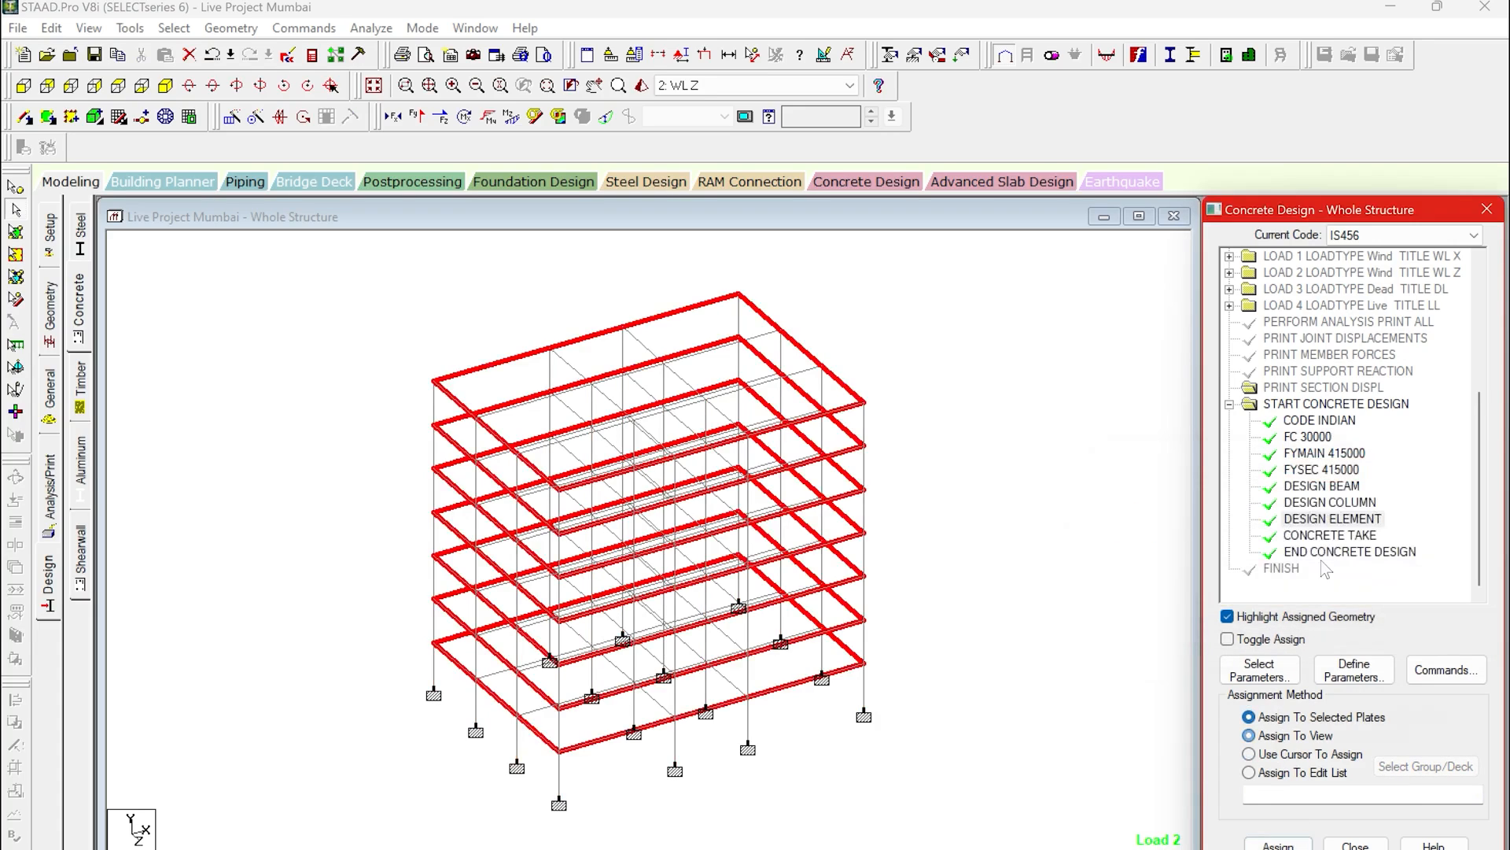
{"action": "left_click", "coordinate": [1140, 515]}
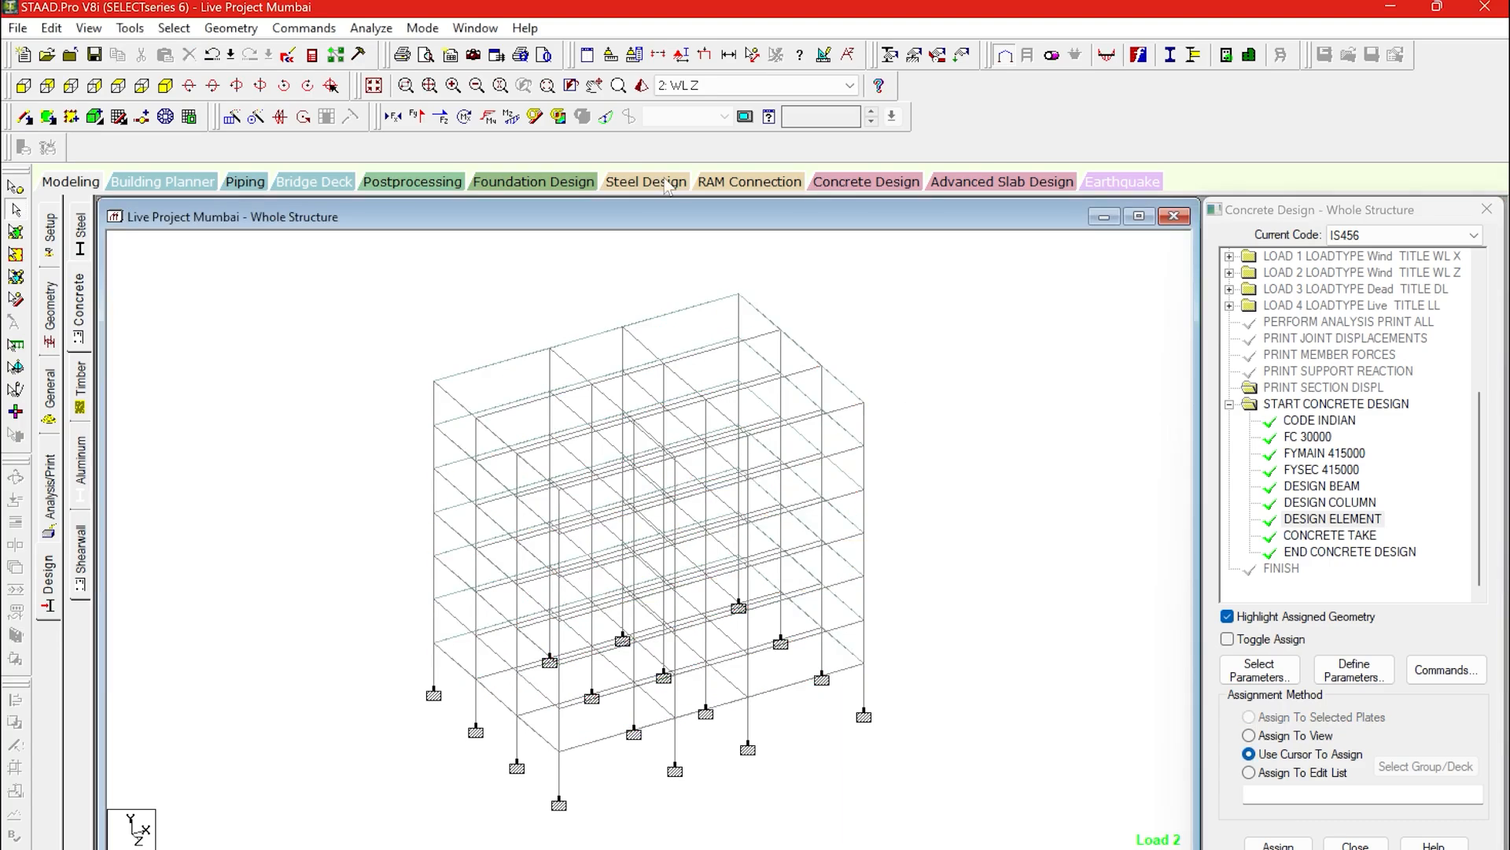
Save the model and run the analysis, finishing with the View Output File option.
{"action": "left_click", "coordinate": [371, 27]}
{"action": "left_click", "coordinate": [386, 51]}
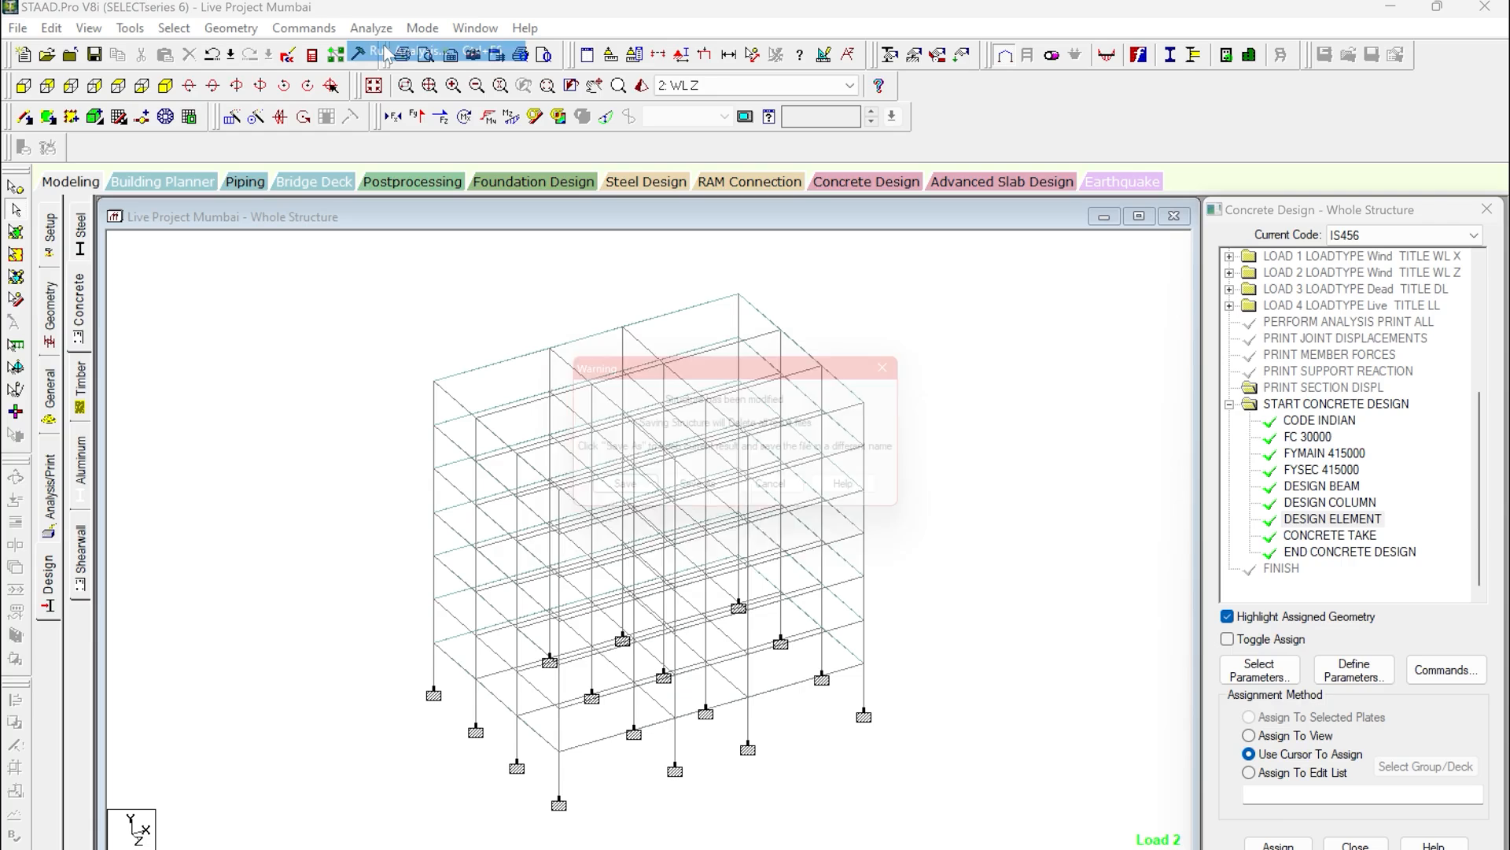
{"action": "left_click", "coordinate": [630, 500]}
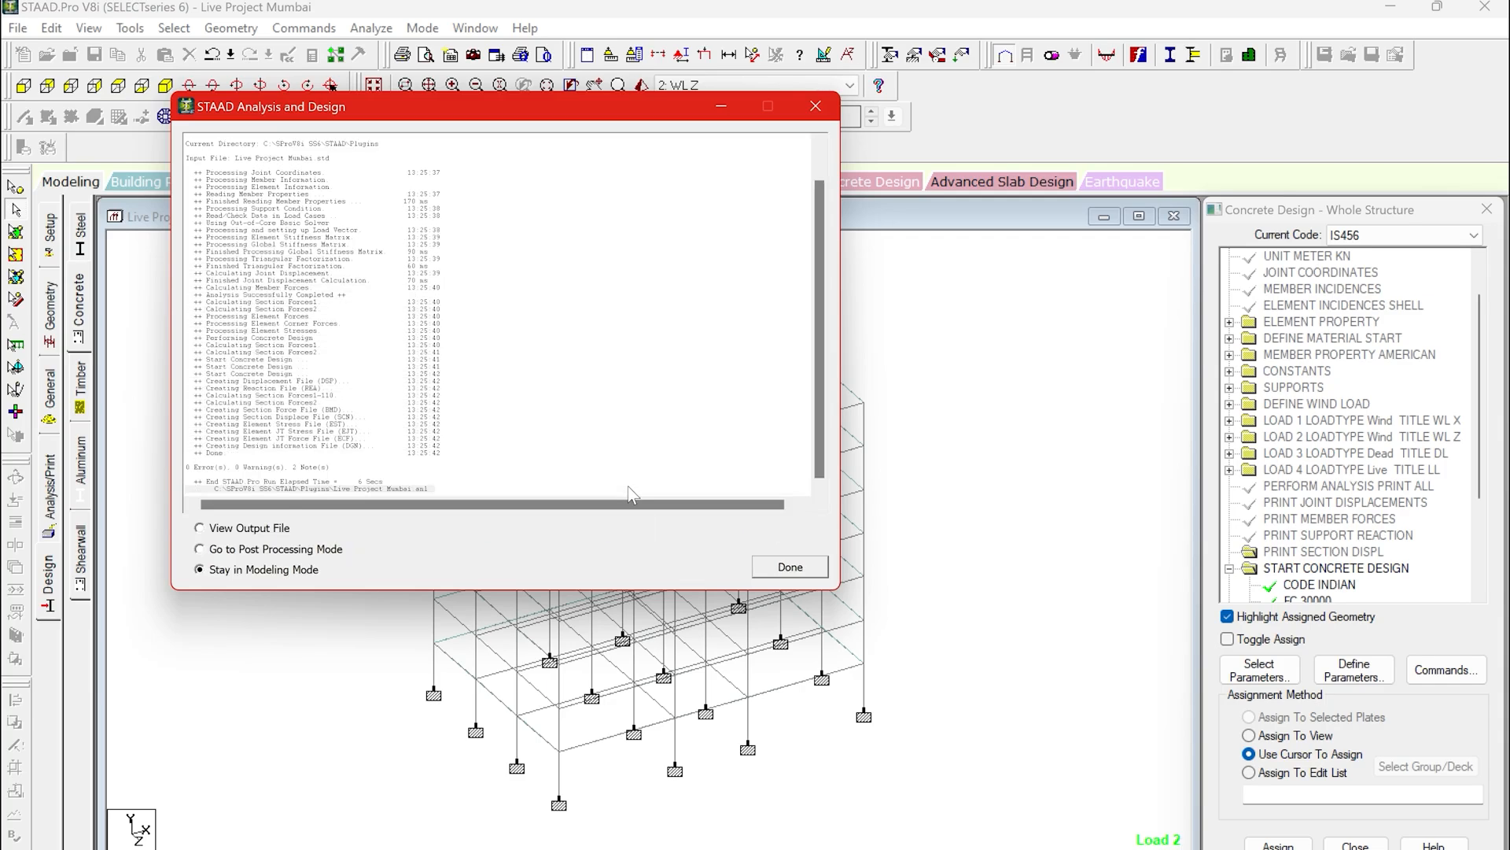
{"action": "left_click", "coordinate": [249, 527]}
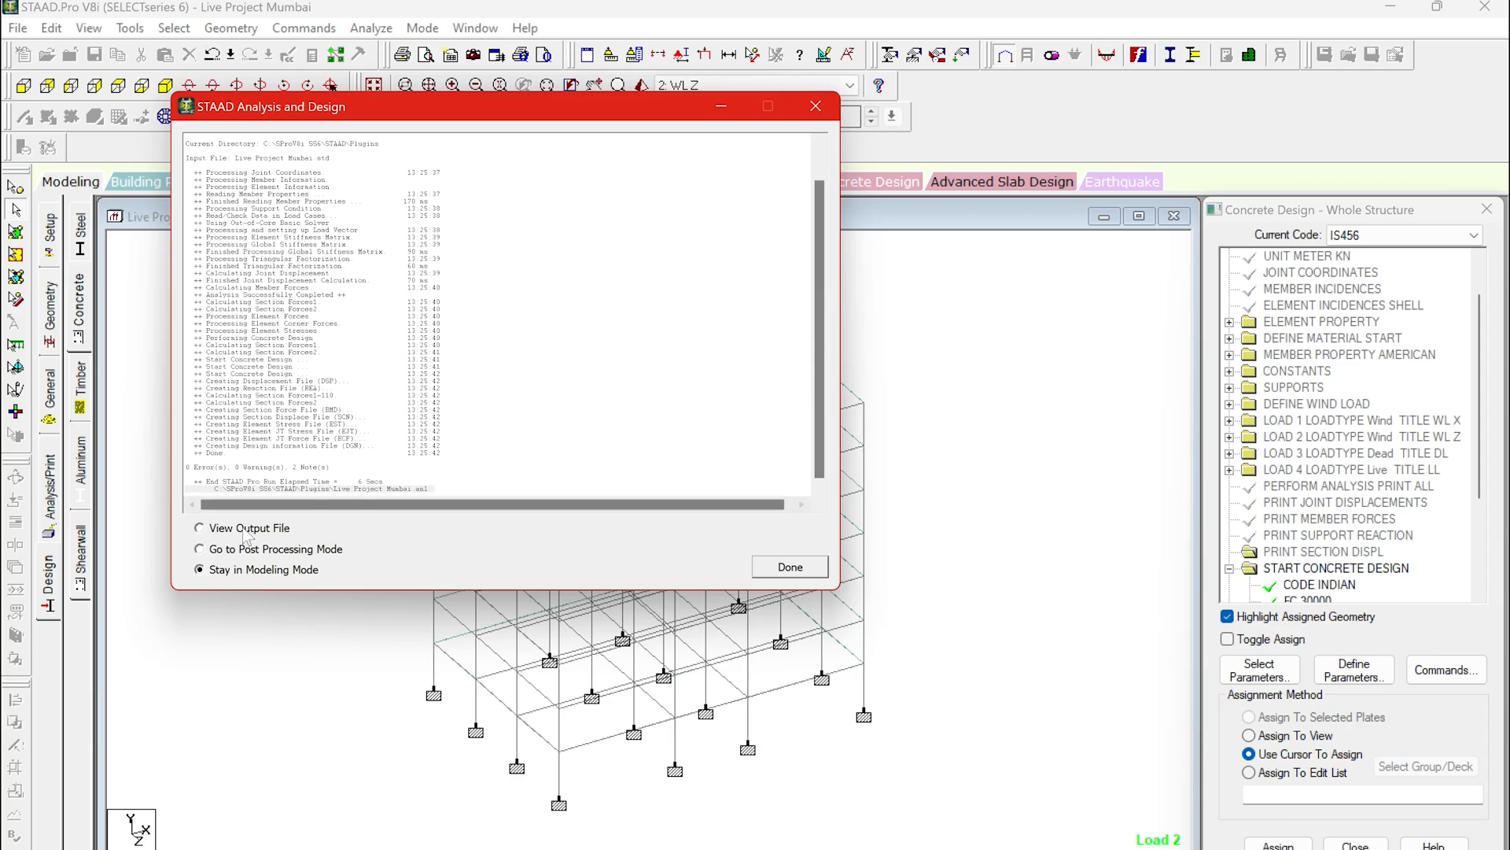
{"action": "left_click", "coordinate": [788, 573]}
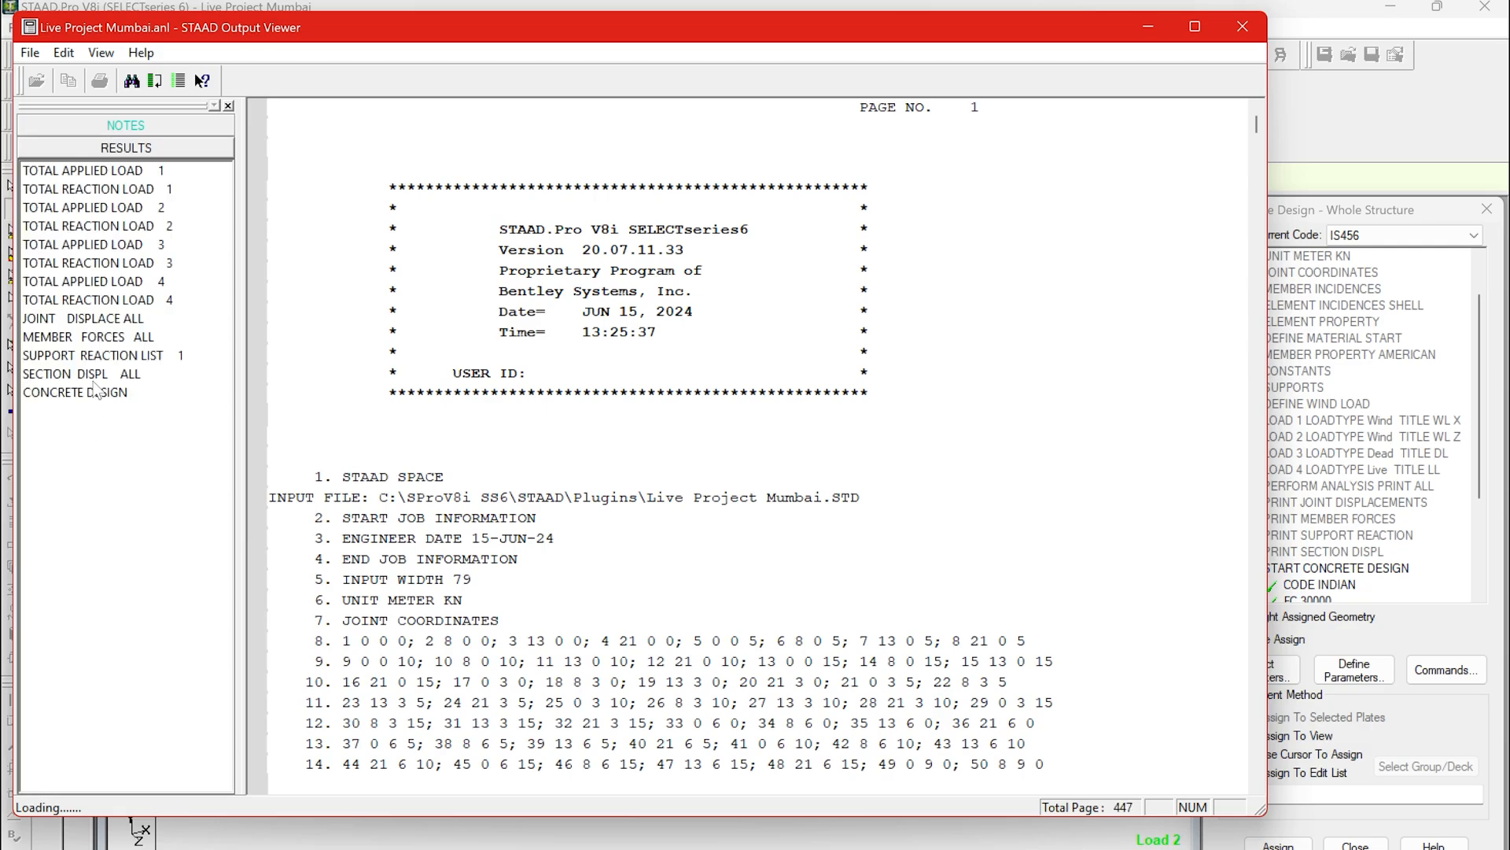
Examine the CONCRETE DESIGN beam results and the SUPPORT REACTION LIST in the output file and close the viewer.
{"action": "left_click", "coordinate": [96, 375]}
{"action": "left_click", "coordinate": [86, 392]}
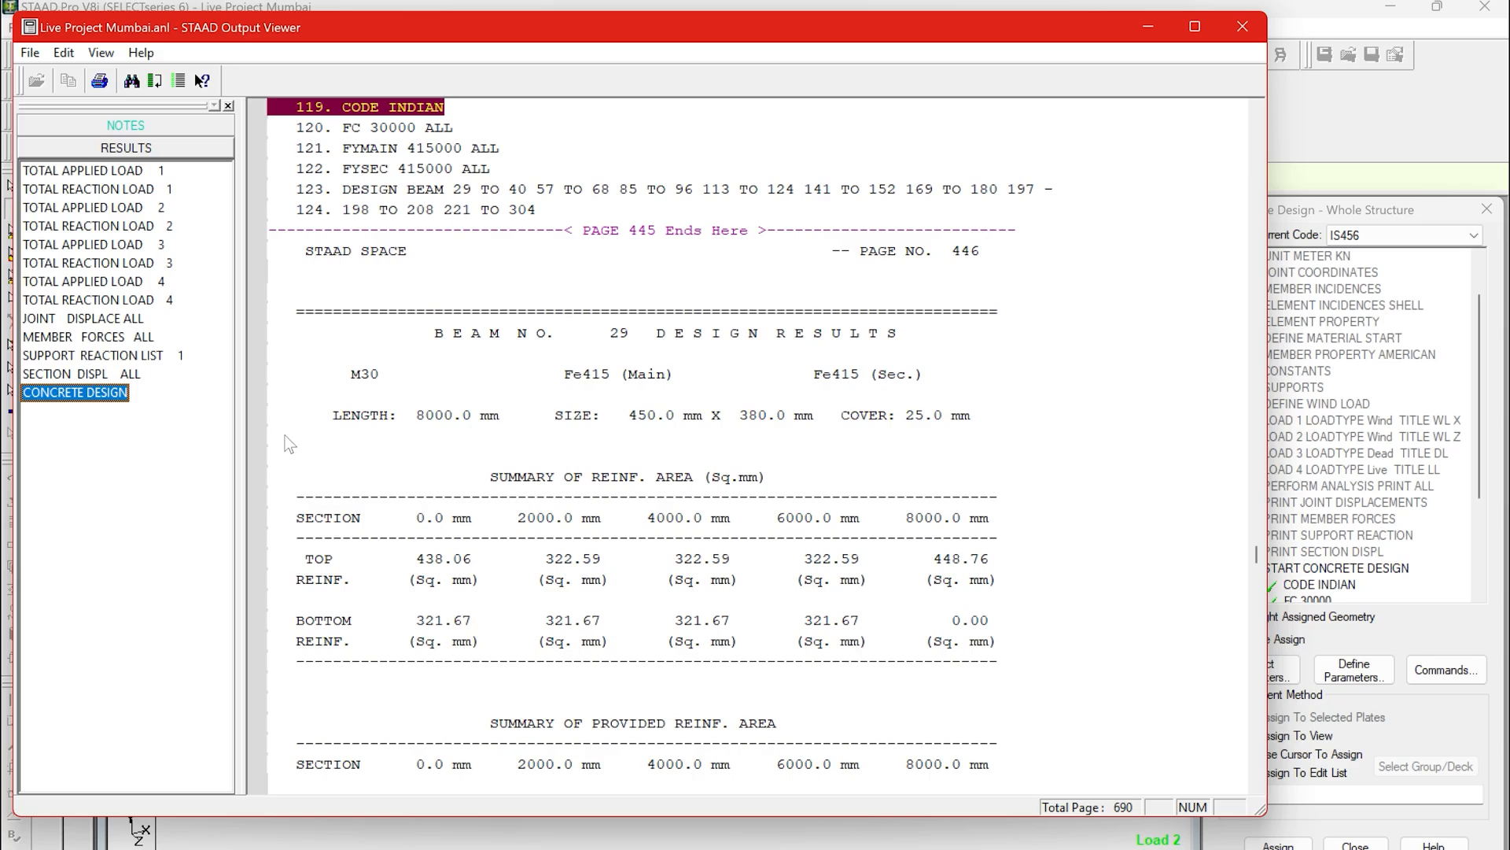
{"action": "scroll", "coordinate": [553, 517], "scroll_direction": "down", "scroll_amount": 13}
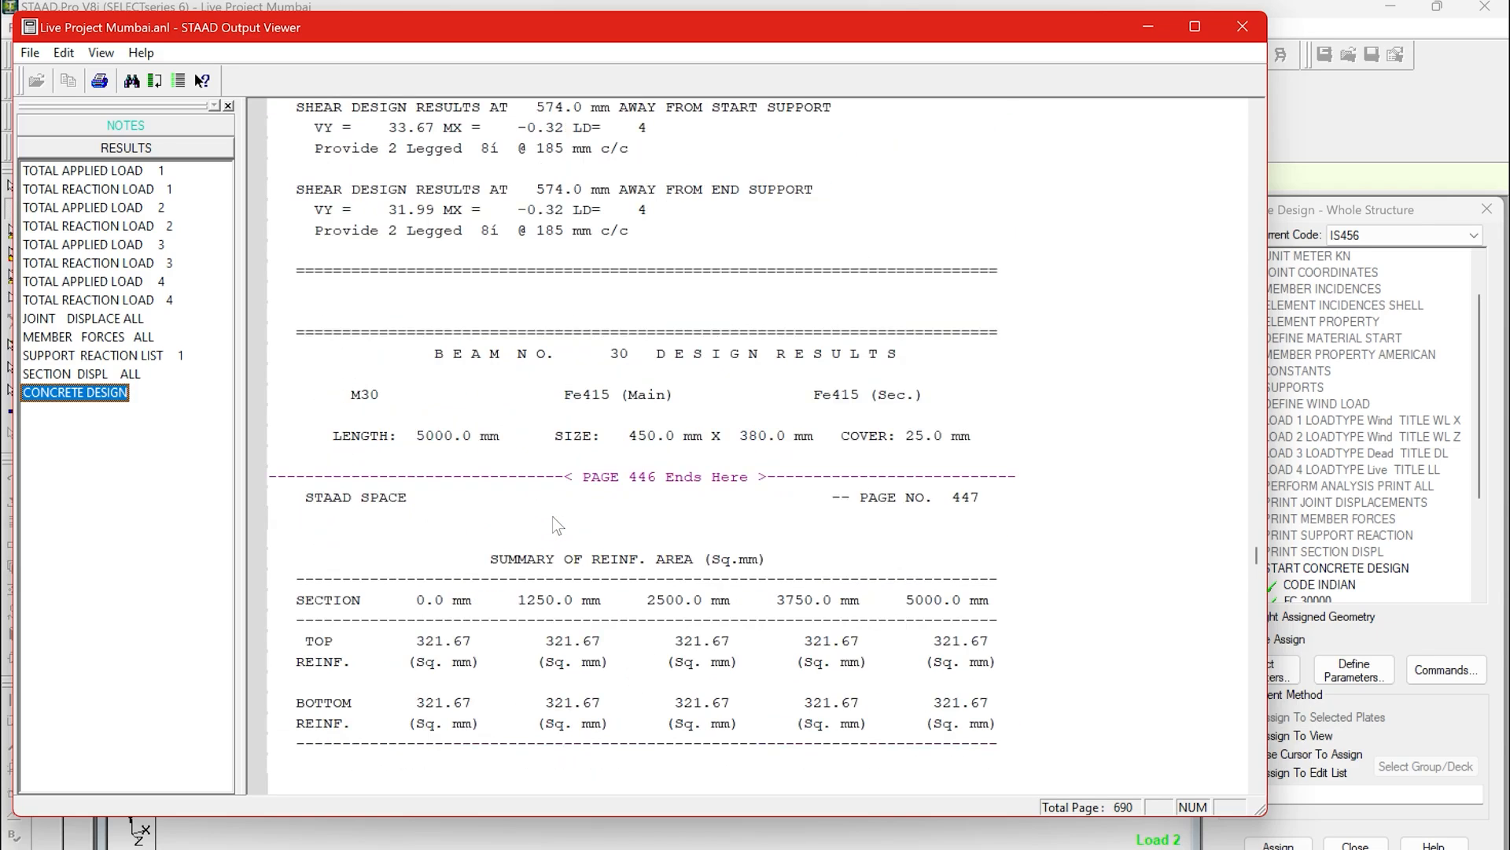
{"action": "scroll", "coordinate": [552, 518], "scroll_direction": "down", "scroll_amount": 15}
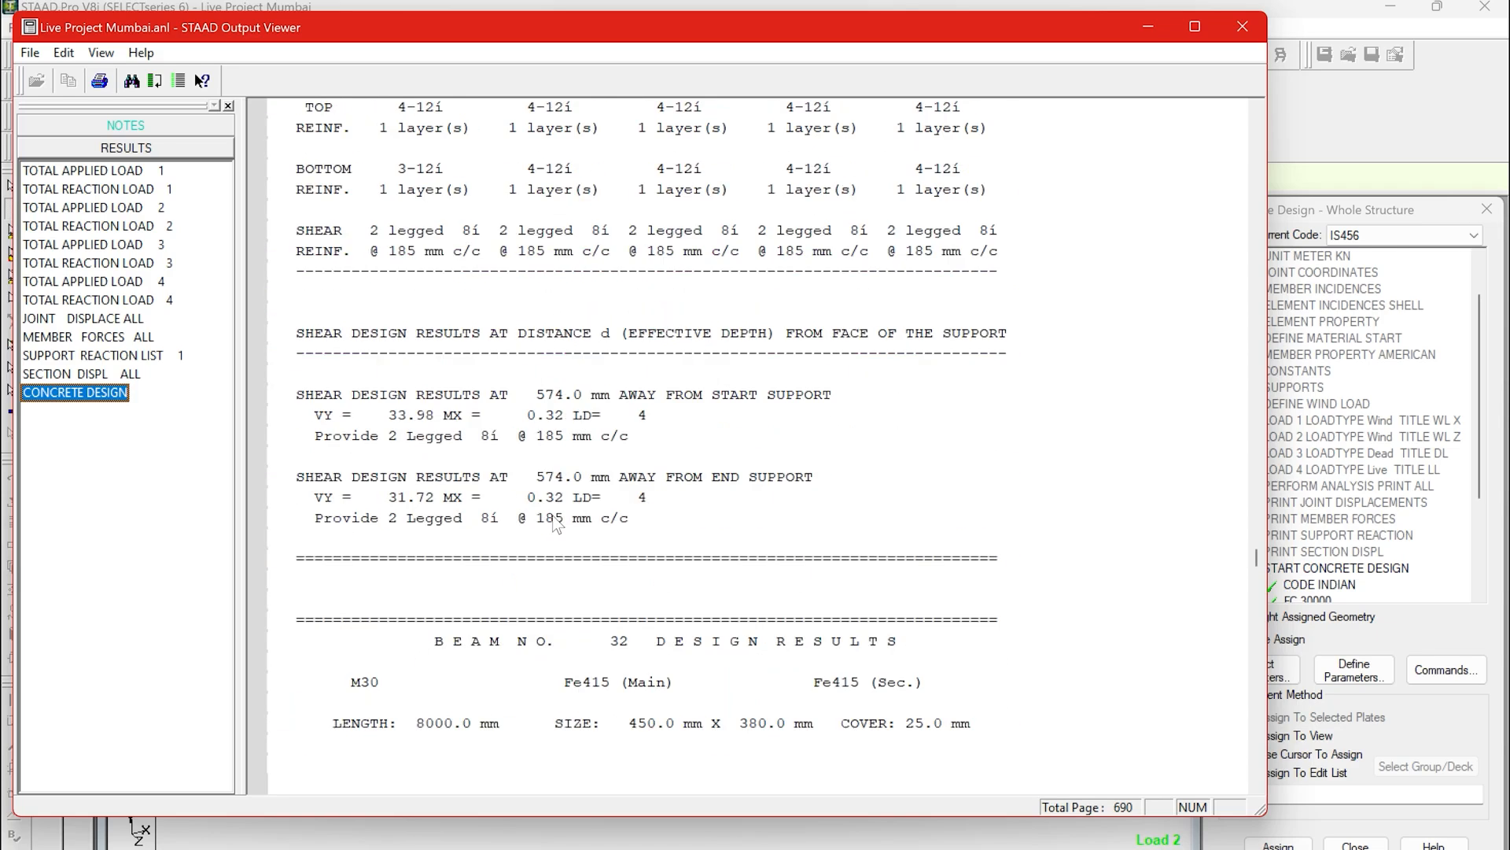
{"action": "scroll", "coordinate": [553, 518], "scroll_direction": "down", "scroll_amount": 10}
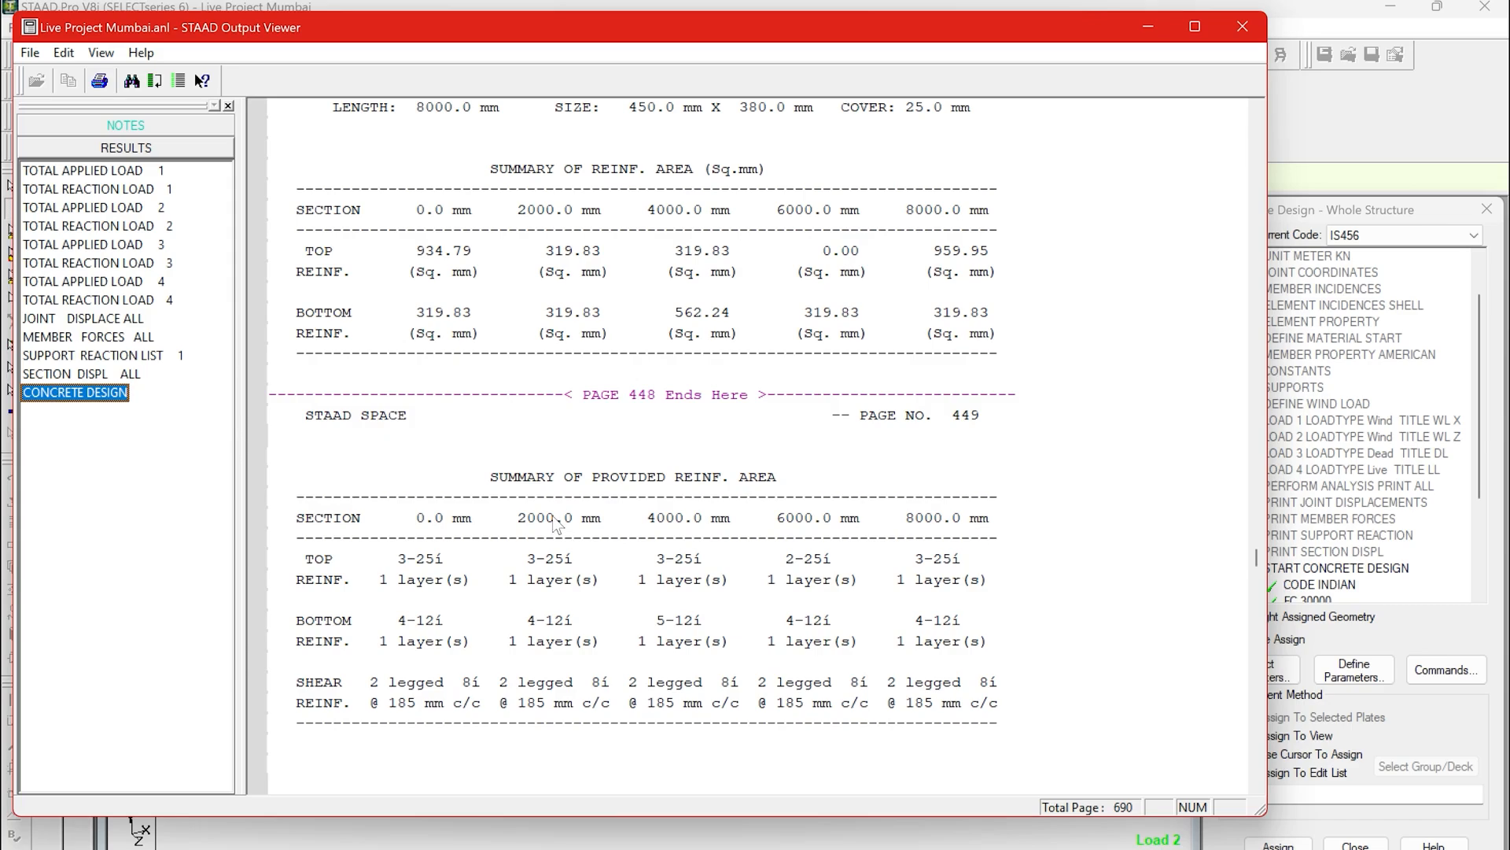
{"action": "left_click", "coordinate": [126, 374]}
{"action": "left_click", "coordinate": [126, 355]}
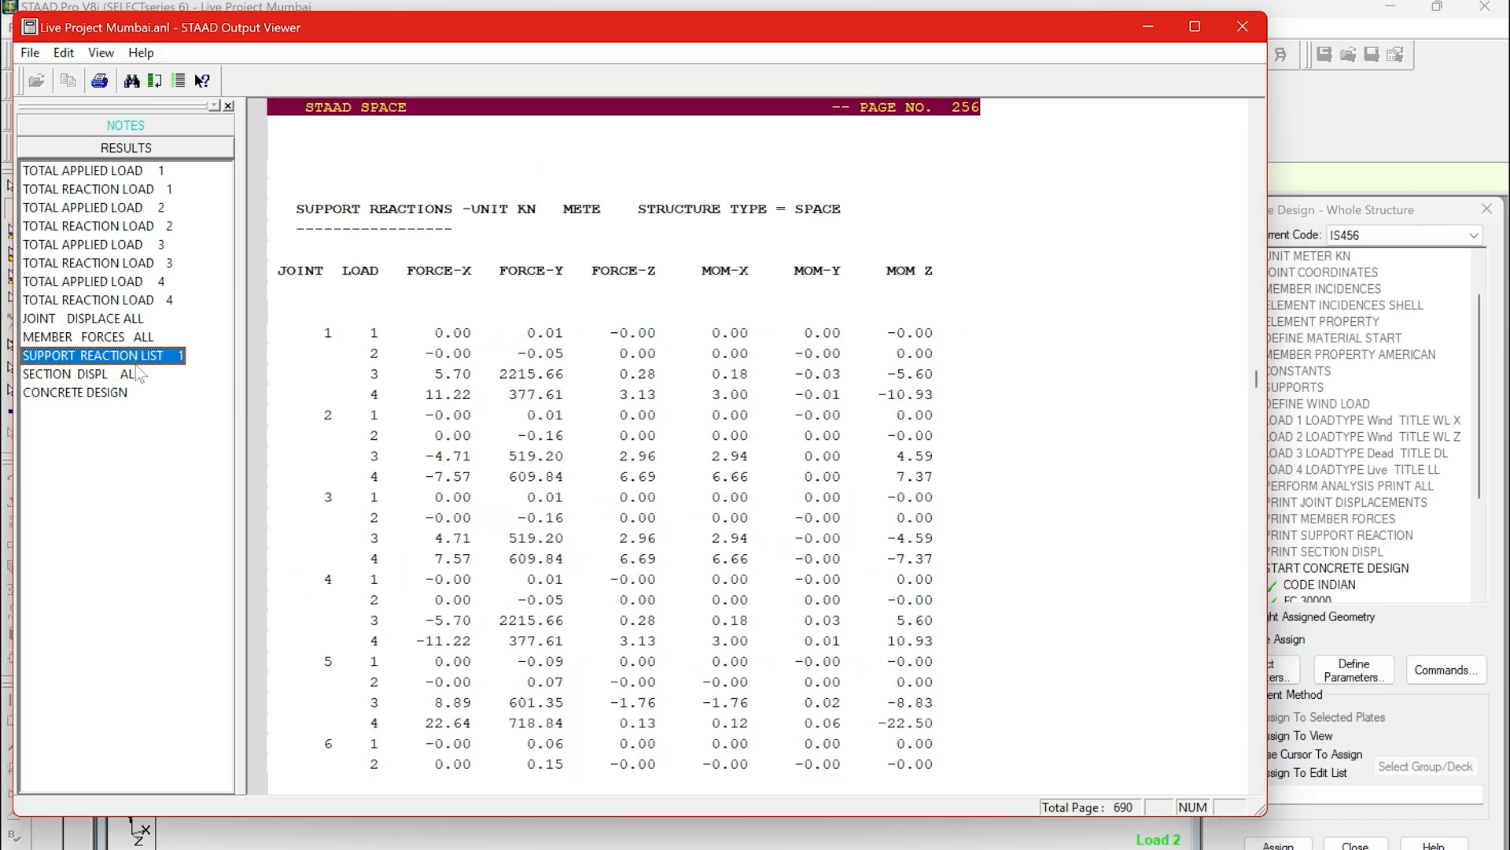
{"action": "left_click", "coordinate": [1243, 26]}
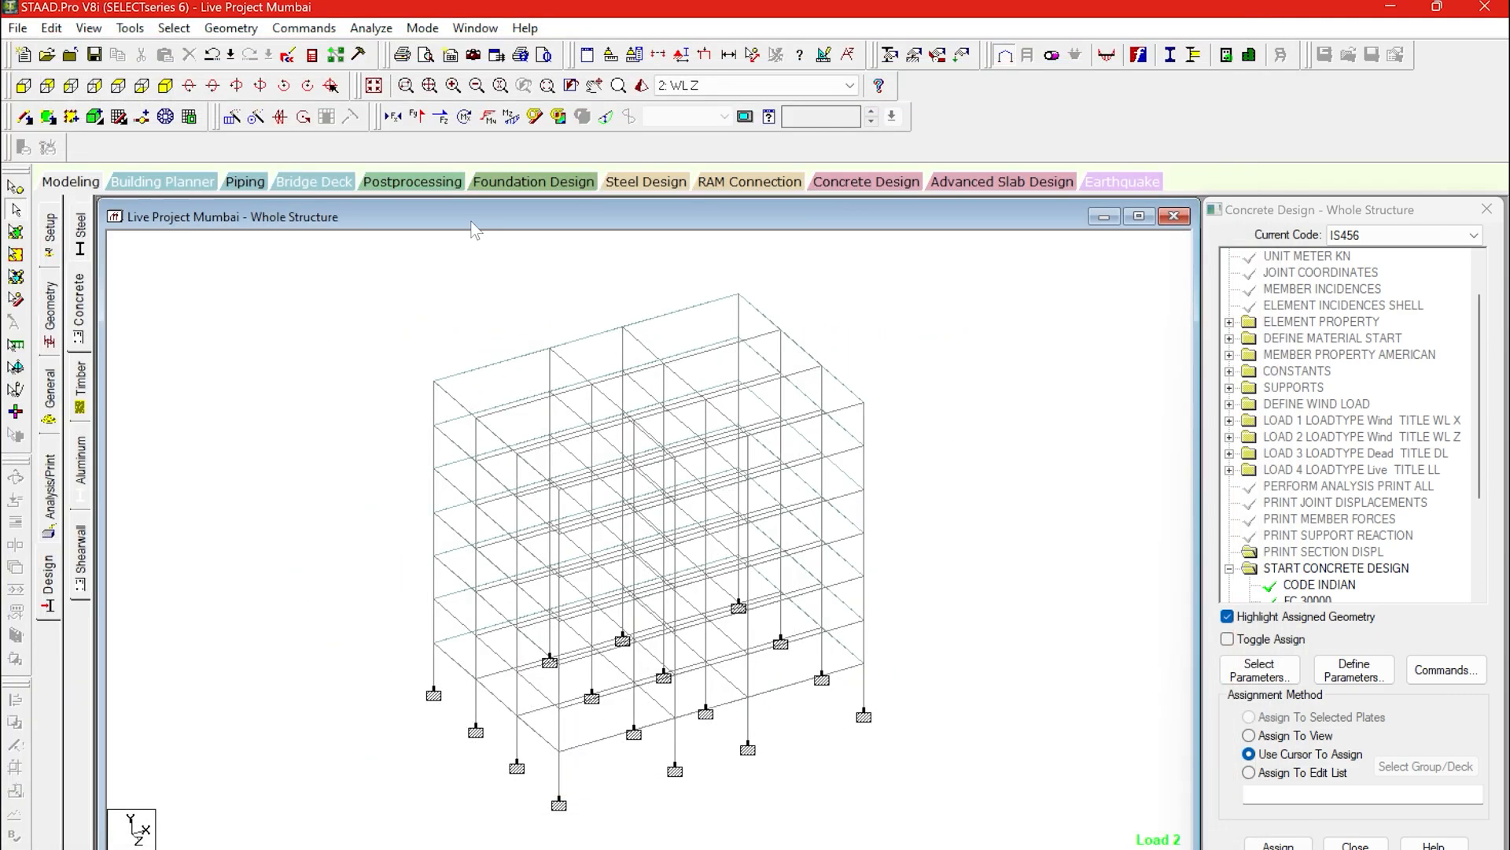
Inspect the concrete design details of roof-level edge beam 197 in the postprocessing beam results and close its properties.
{"action": "left_click", "coordinate": [435, 187]}
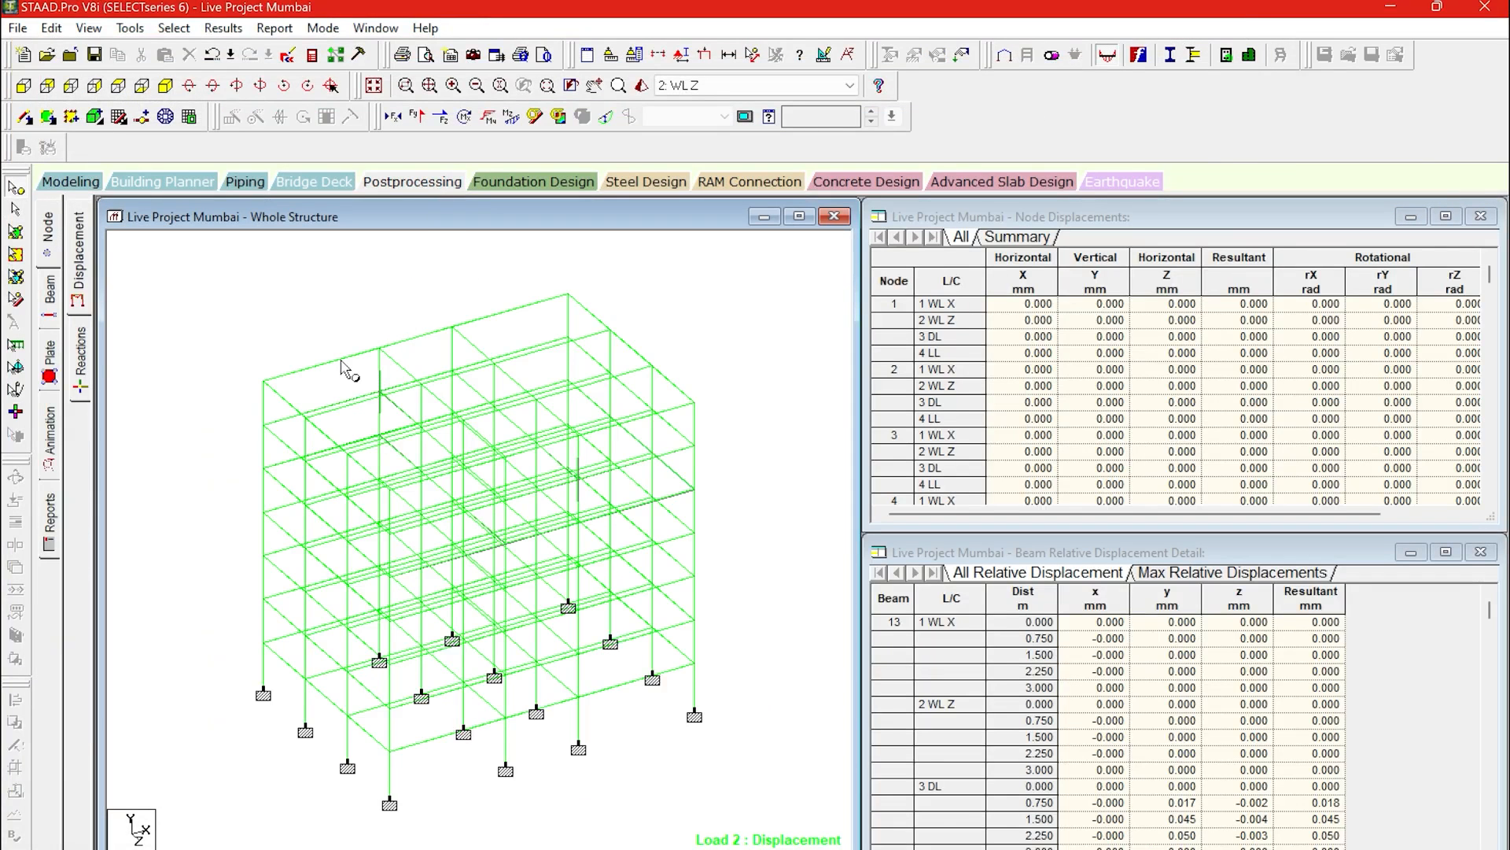
{"action": "left_click", "coordinate": [49, 290]}
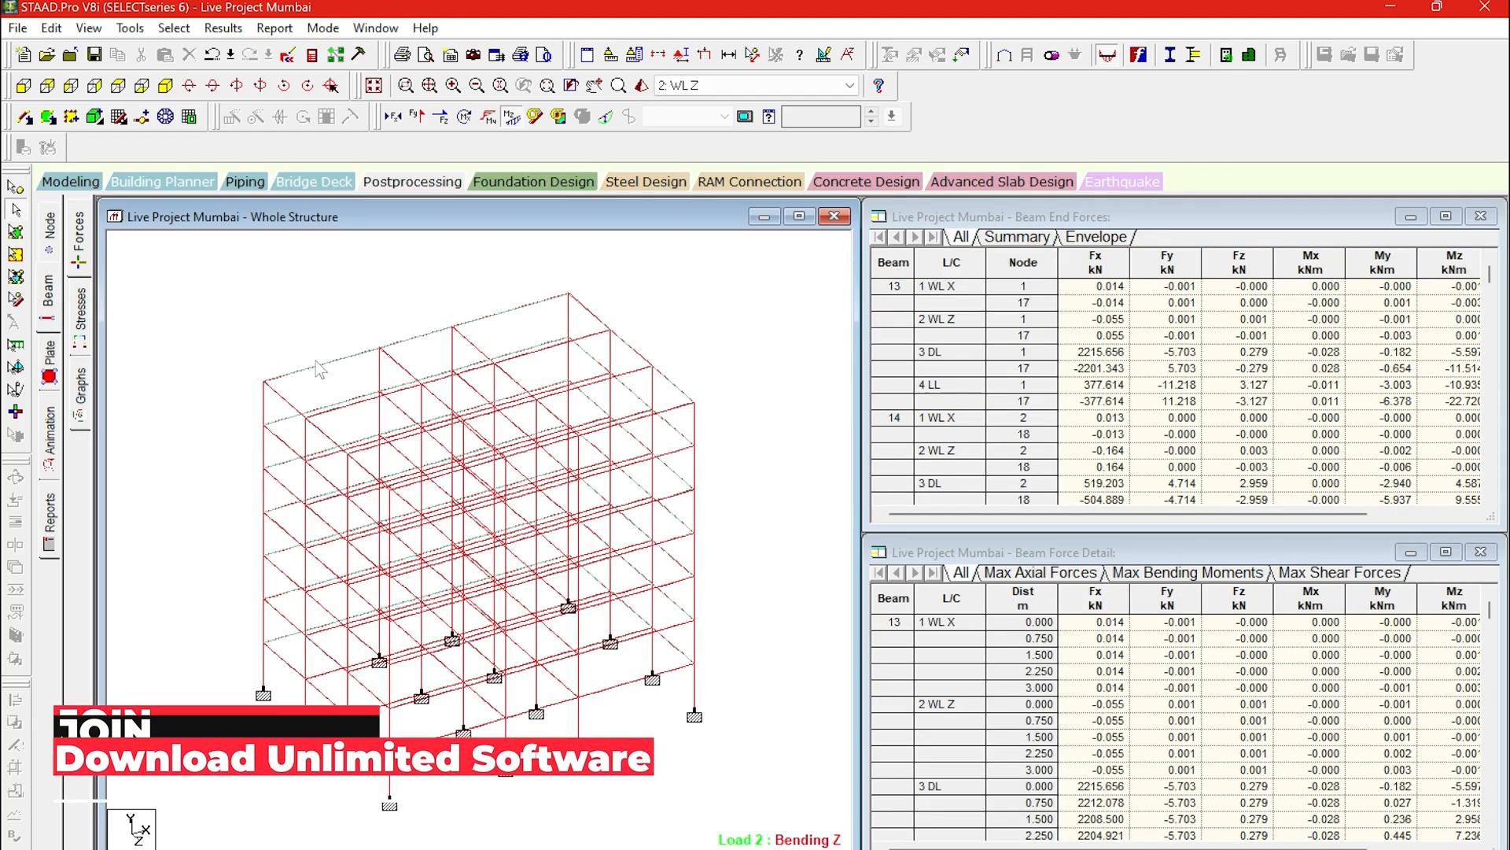
{"action": "left_click", "coordinate": [318, 367]}
{"action": "double_click", "coordinate": [319, 367]}
{"action": "left_click", "coordinate": [866, 245]}
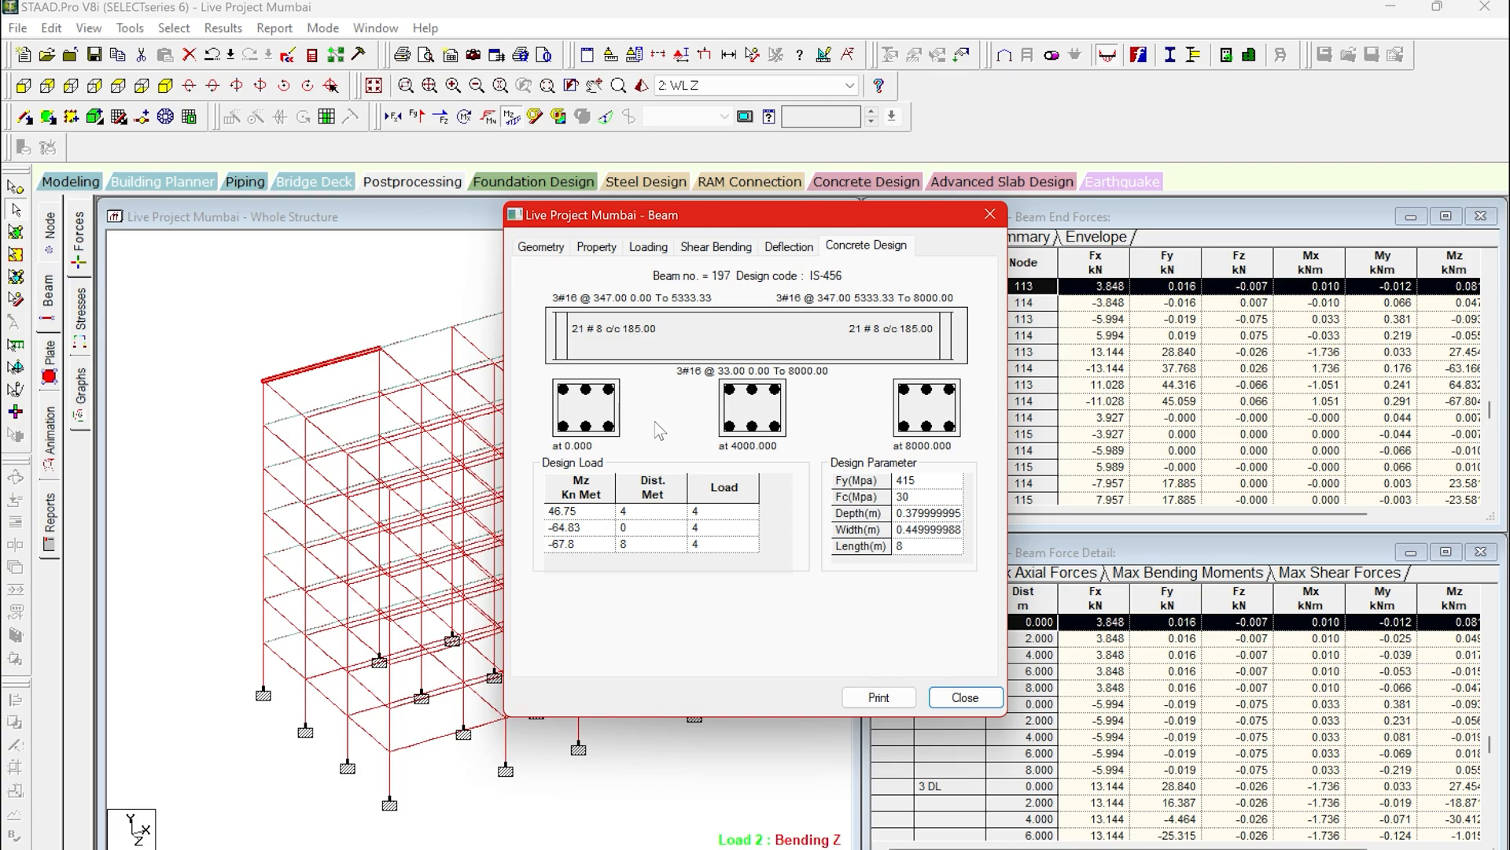
{"action": "left_click", "coordinate": [965, 697]}
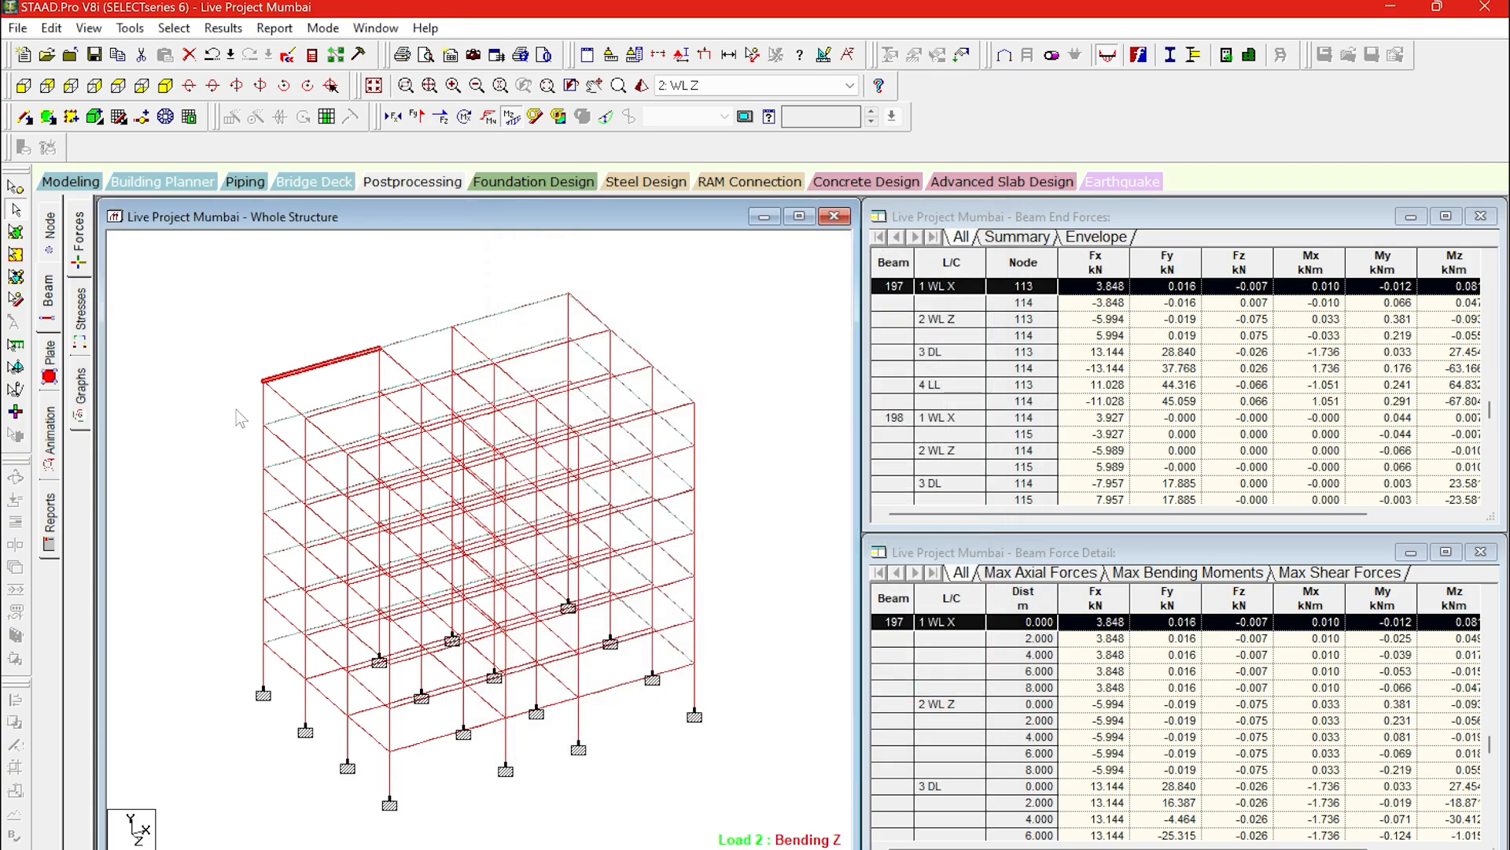
Inspect the concrete design details of top-storey corner column 181, close its properties and deselect it.
{"action": "left_click", "coordinate": [230, 412]}
{"action": "double_click", "coordinate": [265, 412]}
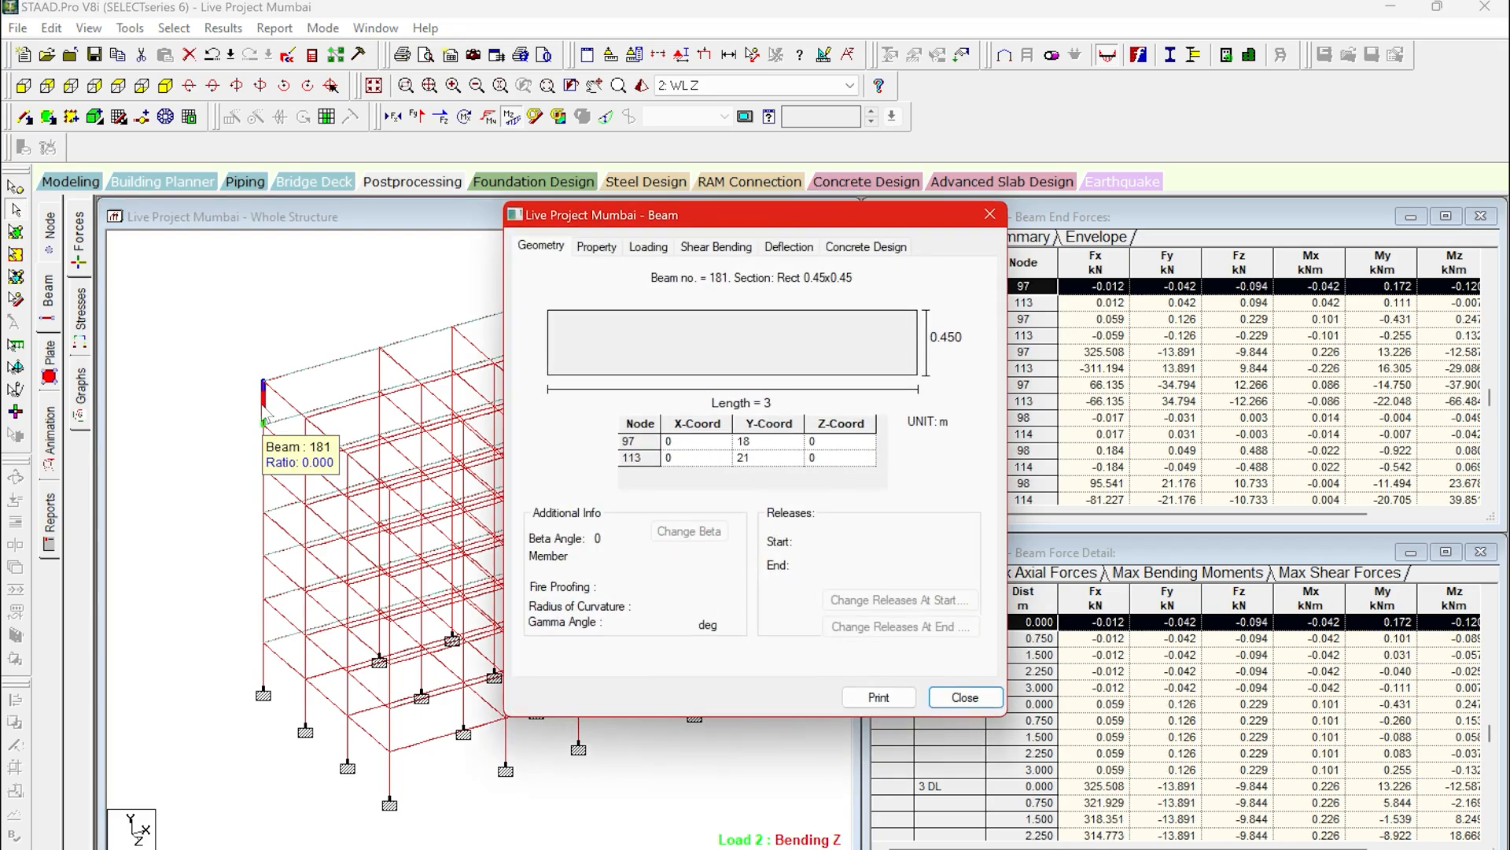
{"action": "left_click", "coordinate": [887, 248]}
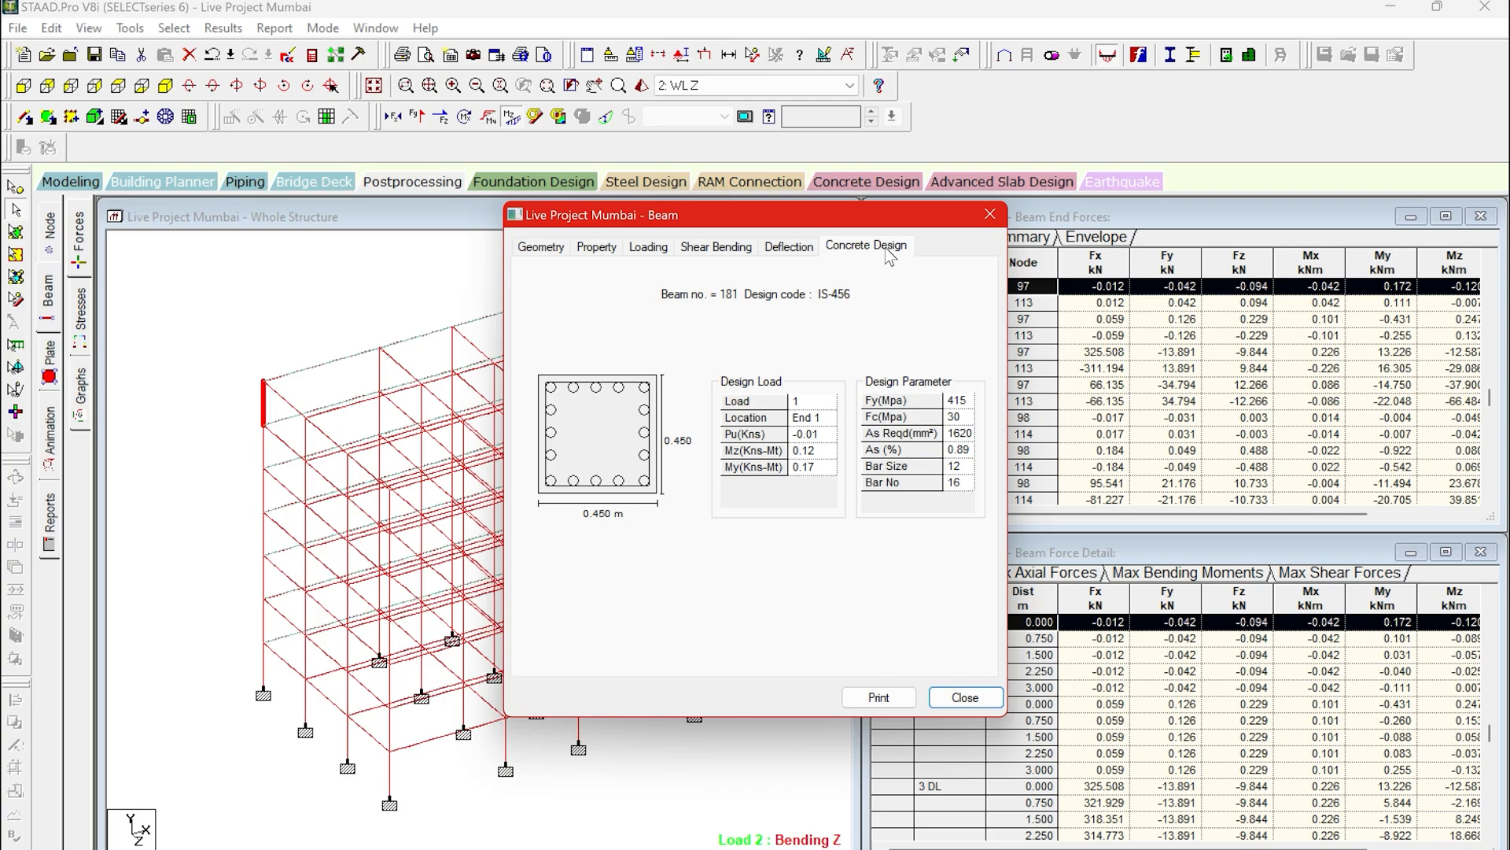
{"action": "left_click", "coordinate": [963, 698]}
{"action": "left_click", "coordinate": [775, 369]}
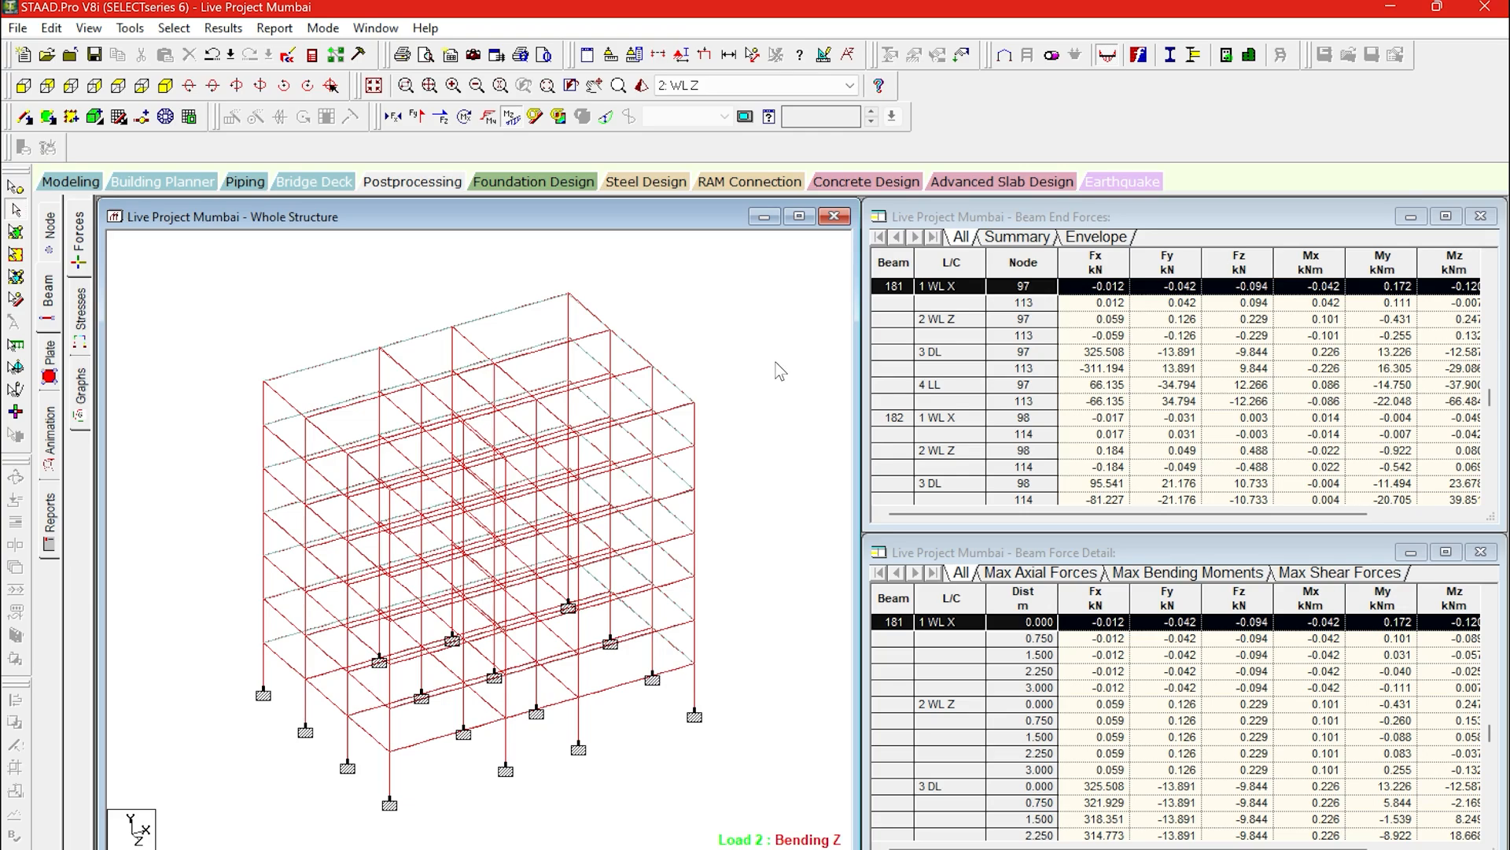
Include all load cases, WL X, WL Z, DL and LL, in the foundation design options for all supports.
{"action": "left_click", "coordinate": [497, 182]}
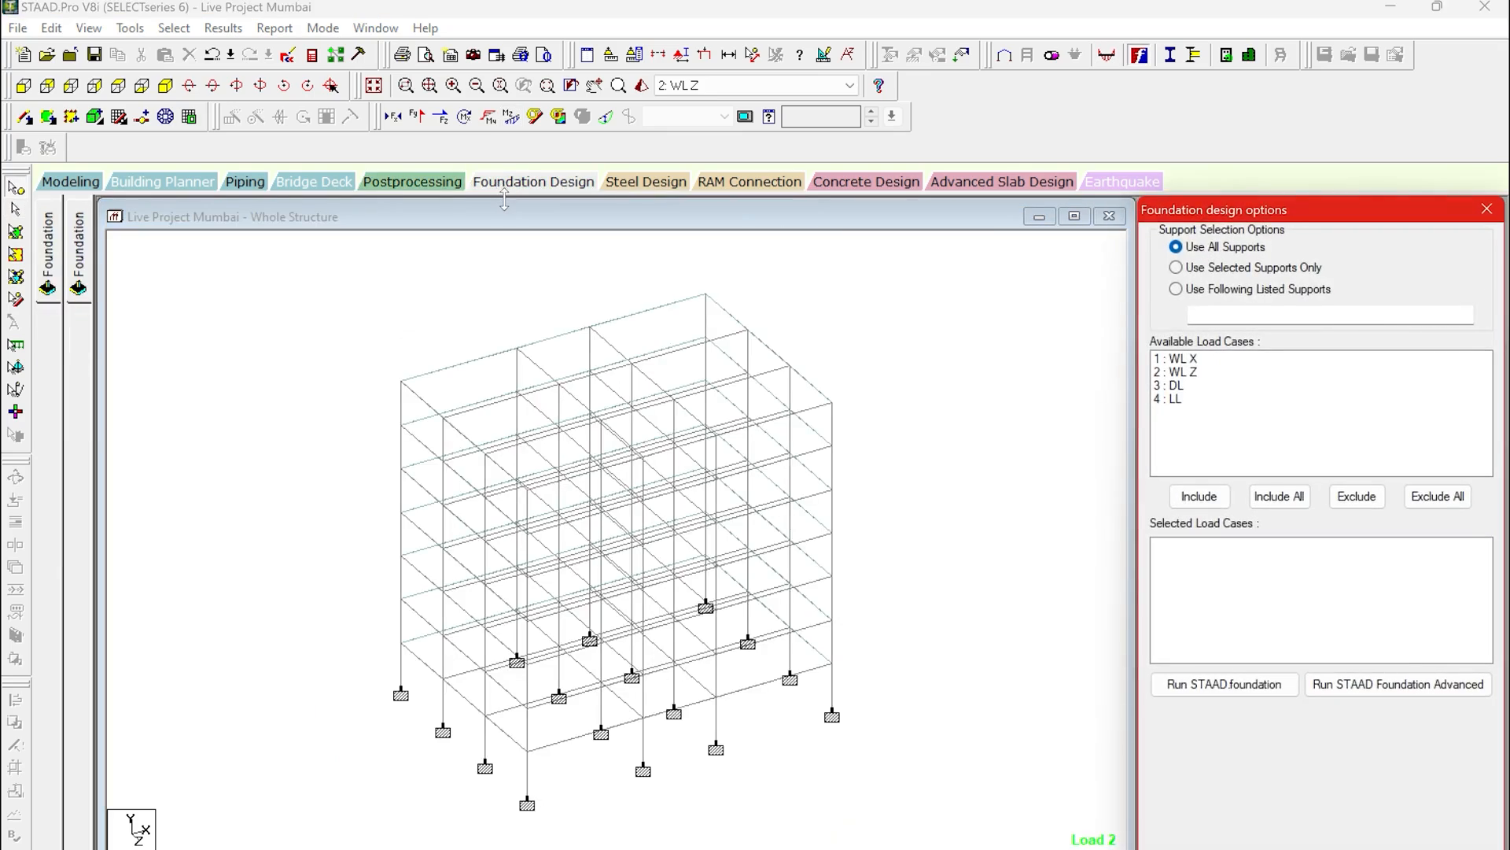
{"action": "left_click", "coordinate": [1287, 501]}
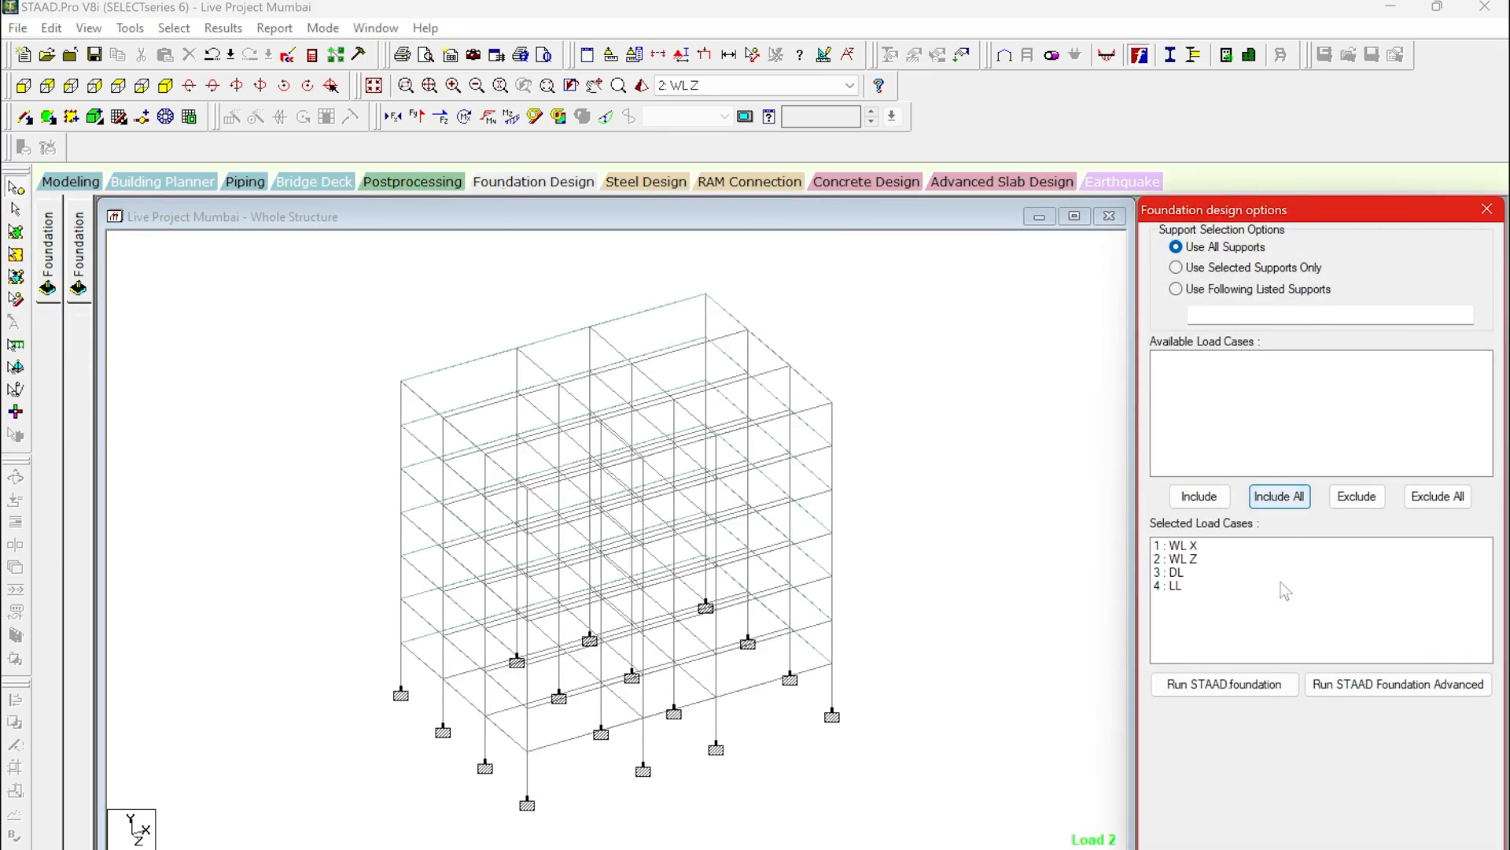
Transfer all supports and the selected load cases to STAAD.foundation and minimise the presentation window covering it.
{"action": "left_click", "coordinate": [1267, 689]}
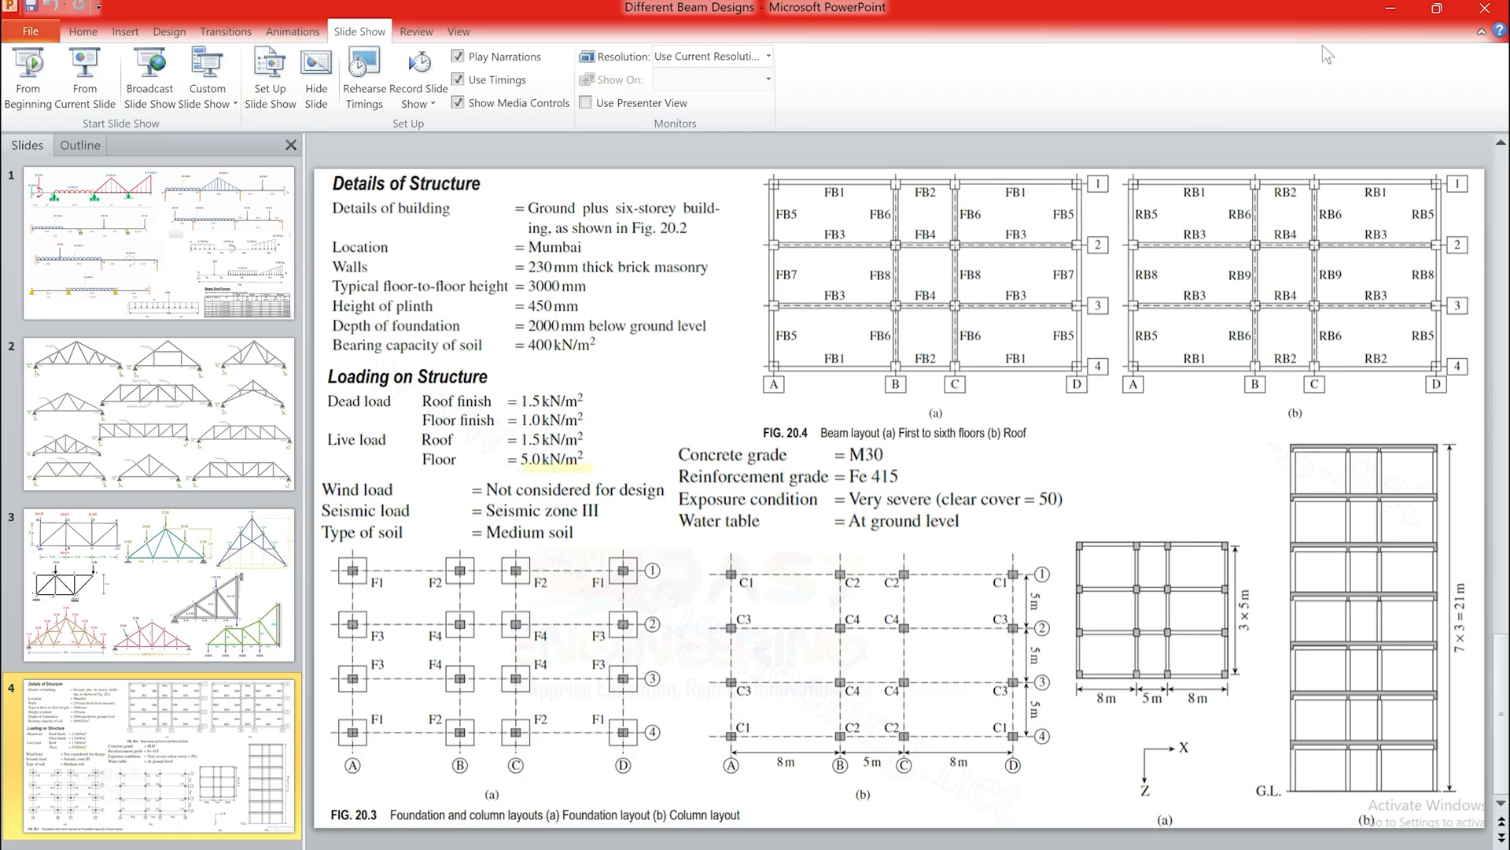
{"action": "left_click", "coordinate": [1396, 7]}
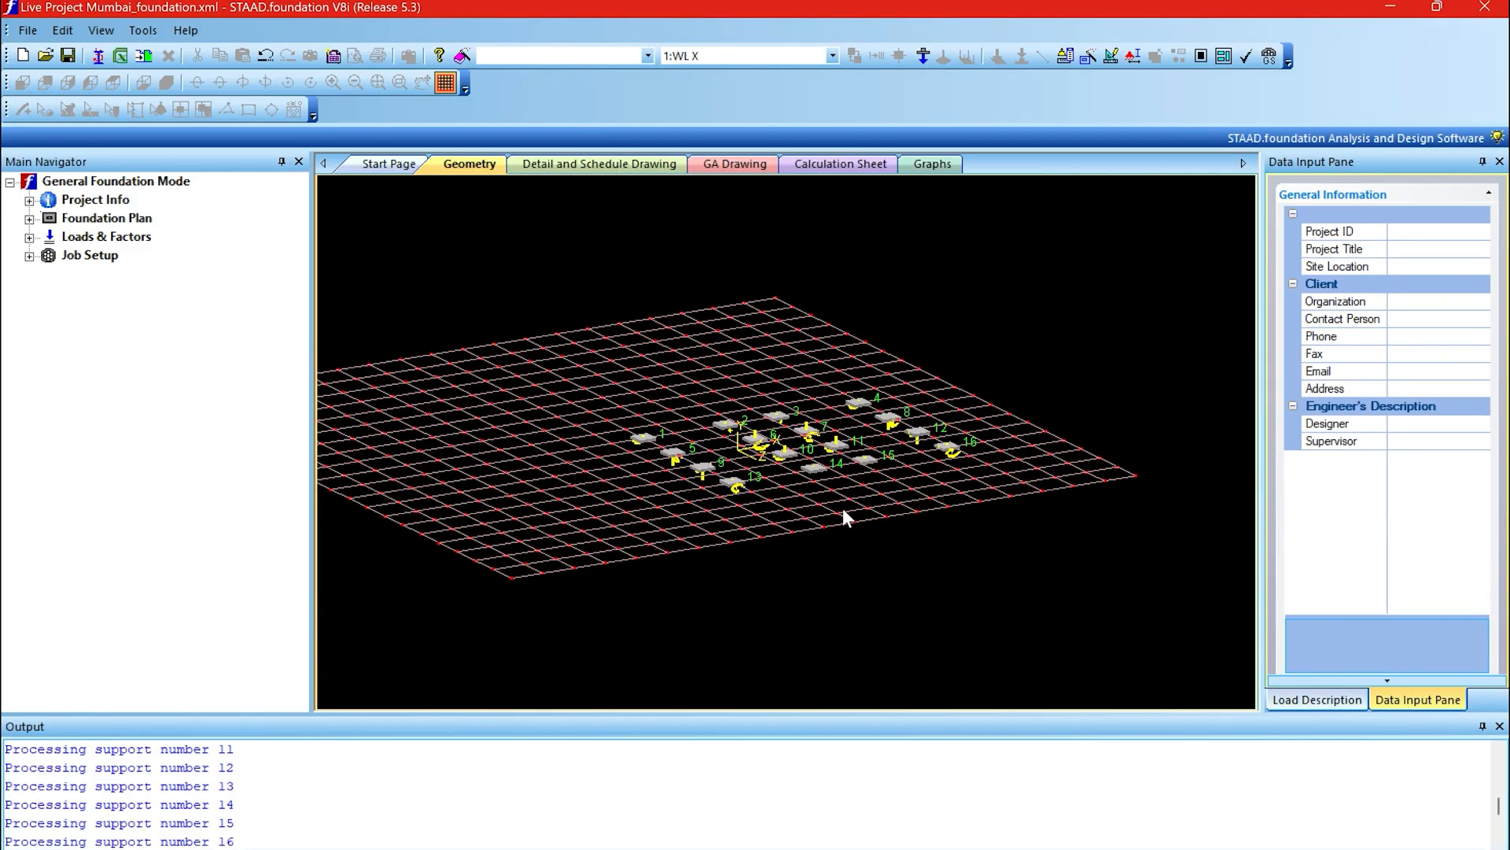
{"action": "scroll", "coordinate": [804, 394], "scroll_direction": "up", "scroll_amount": 5}
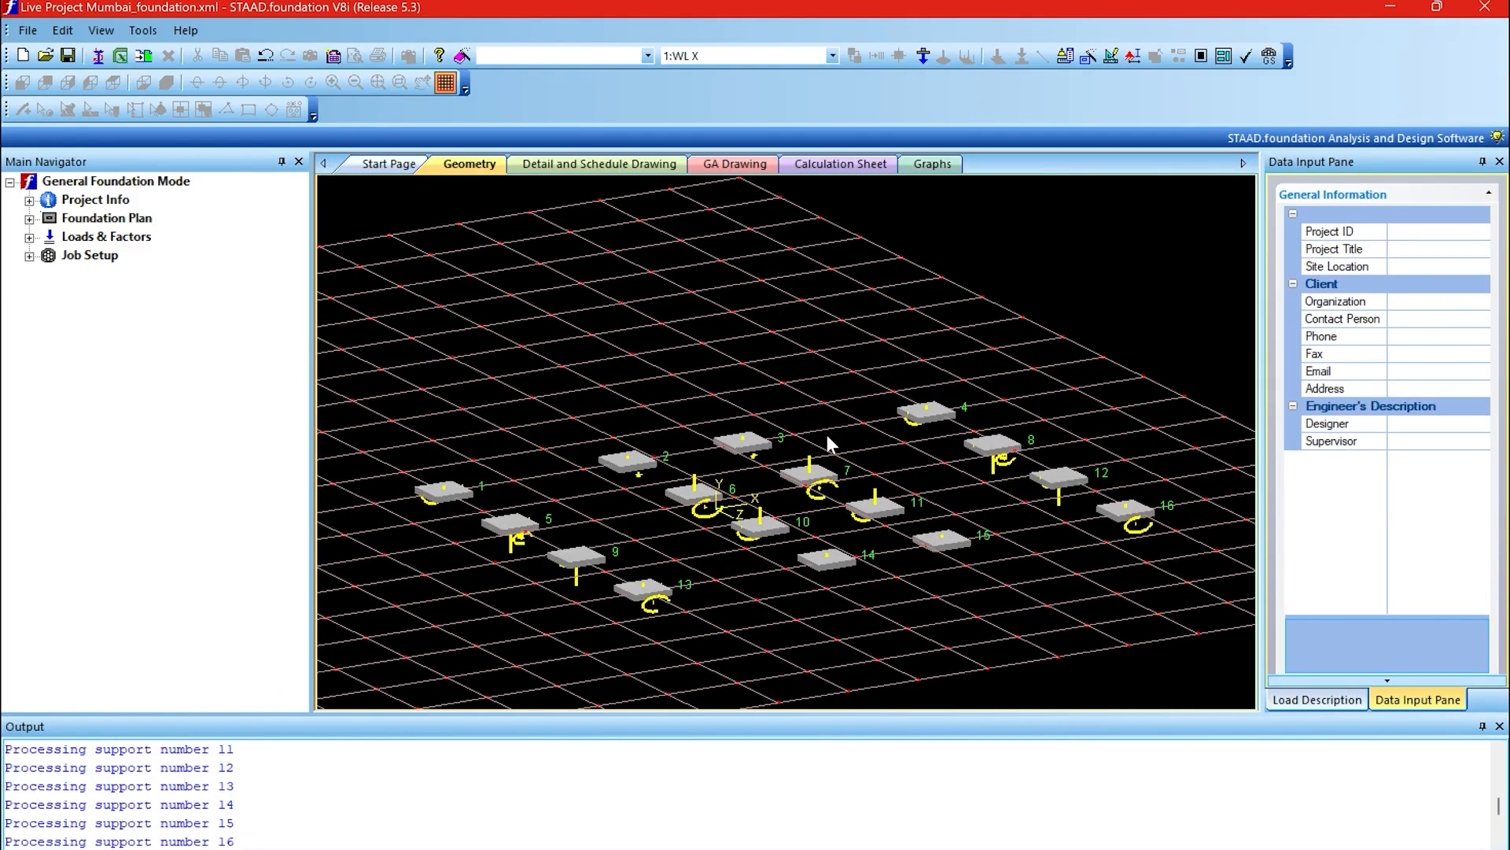
Generate the service load combinations from the INDIAN load combination table, numbered from 101.
{"action": "left_click", "coordinate": [30, 238]}
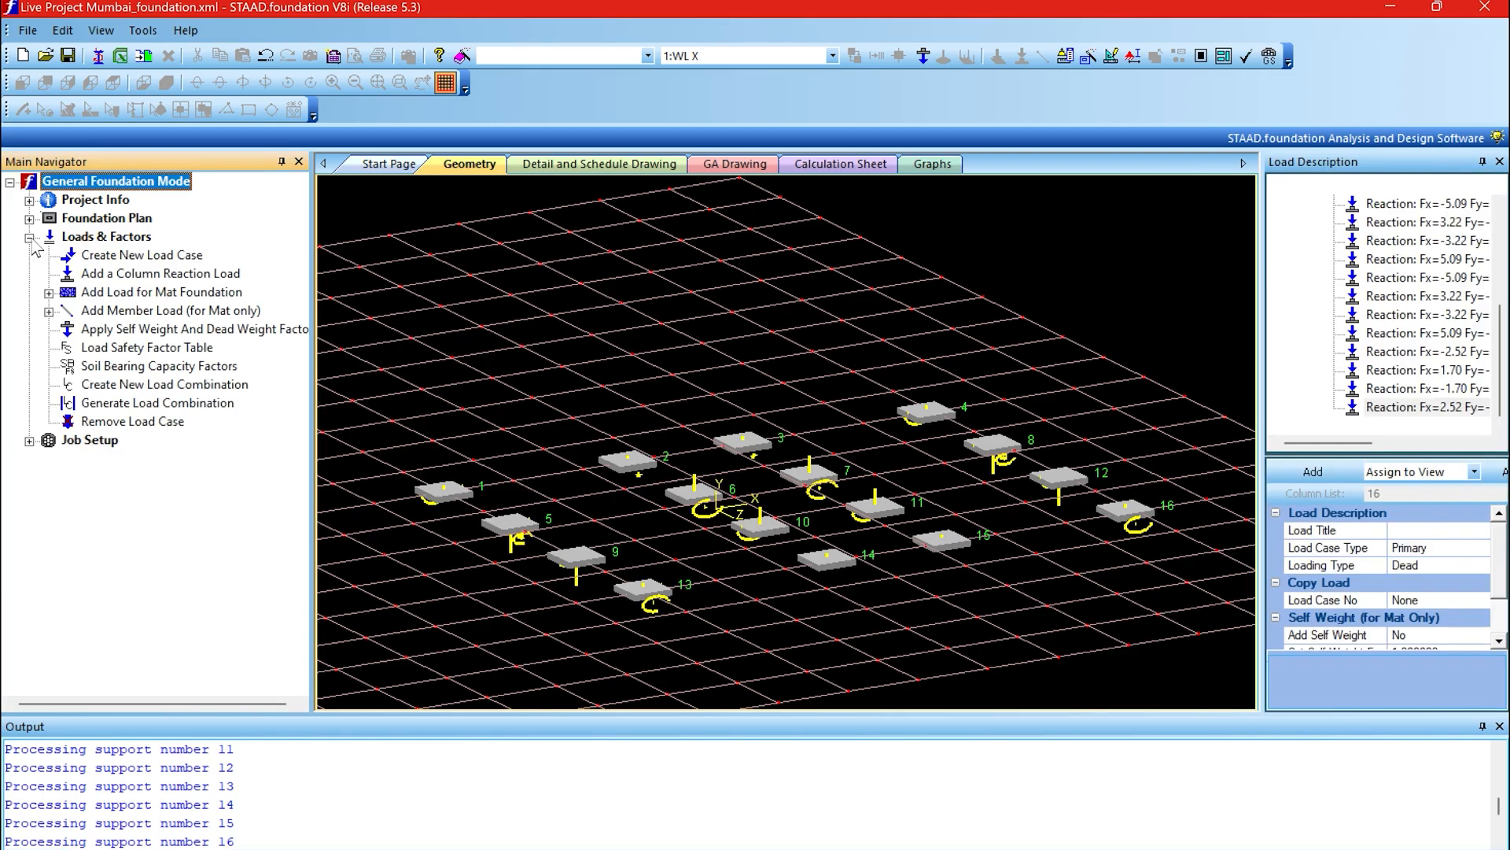
{"action": "left_click", "coordinate": [148, 405]}
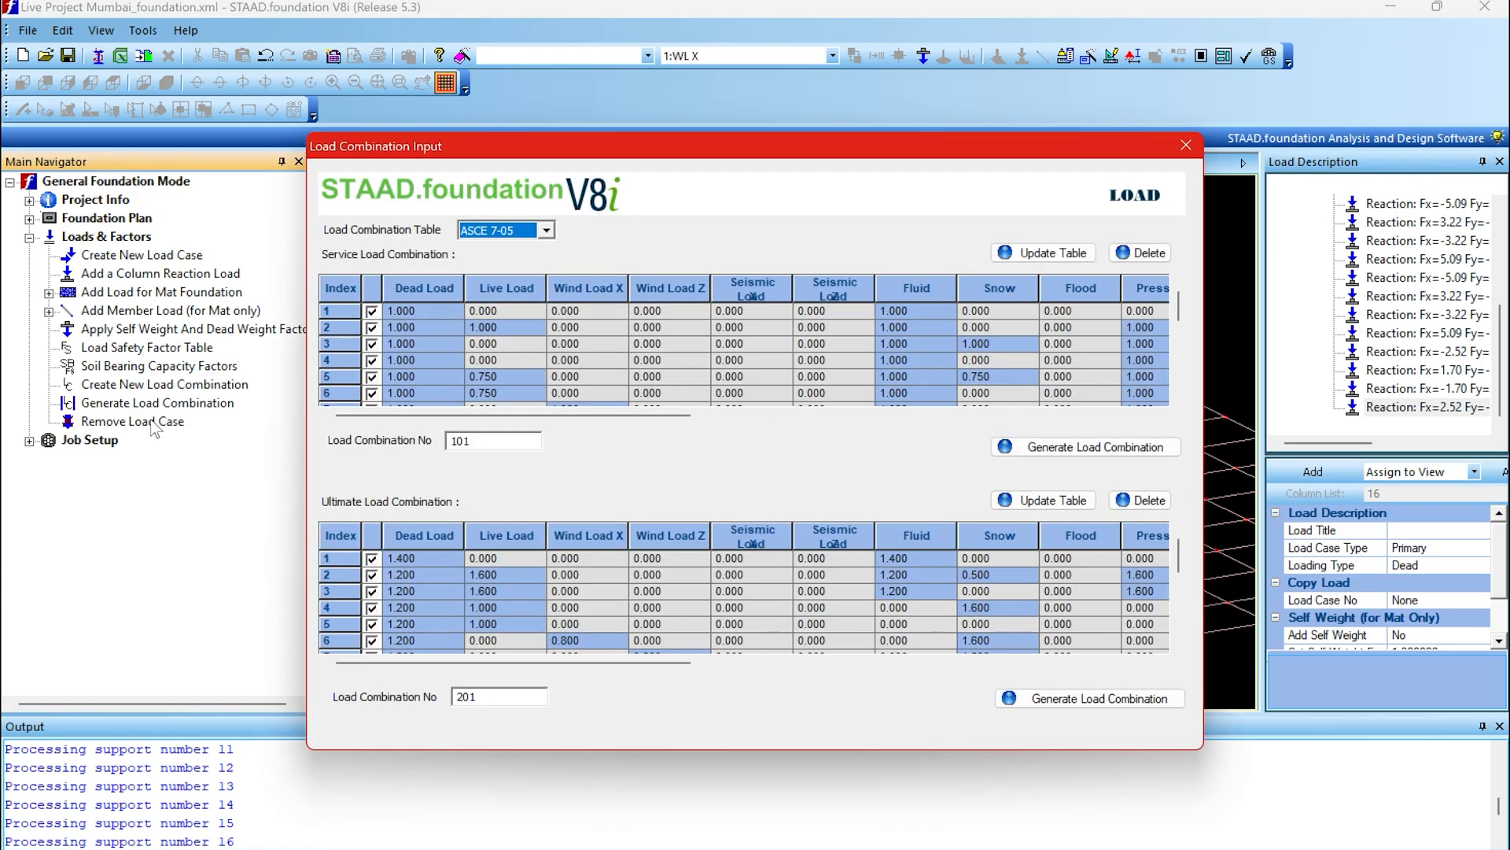
{"action": "left_click", "coordinate": [545, 233]}
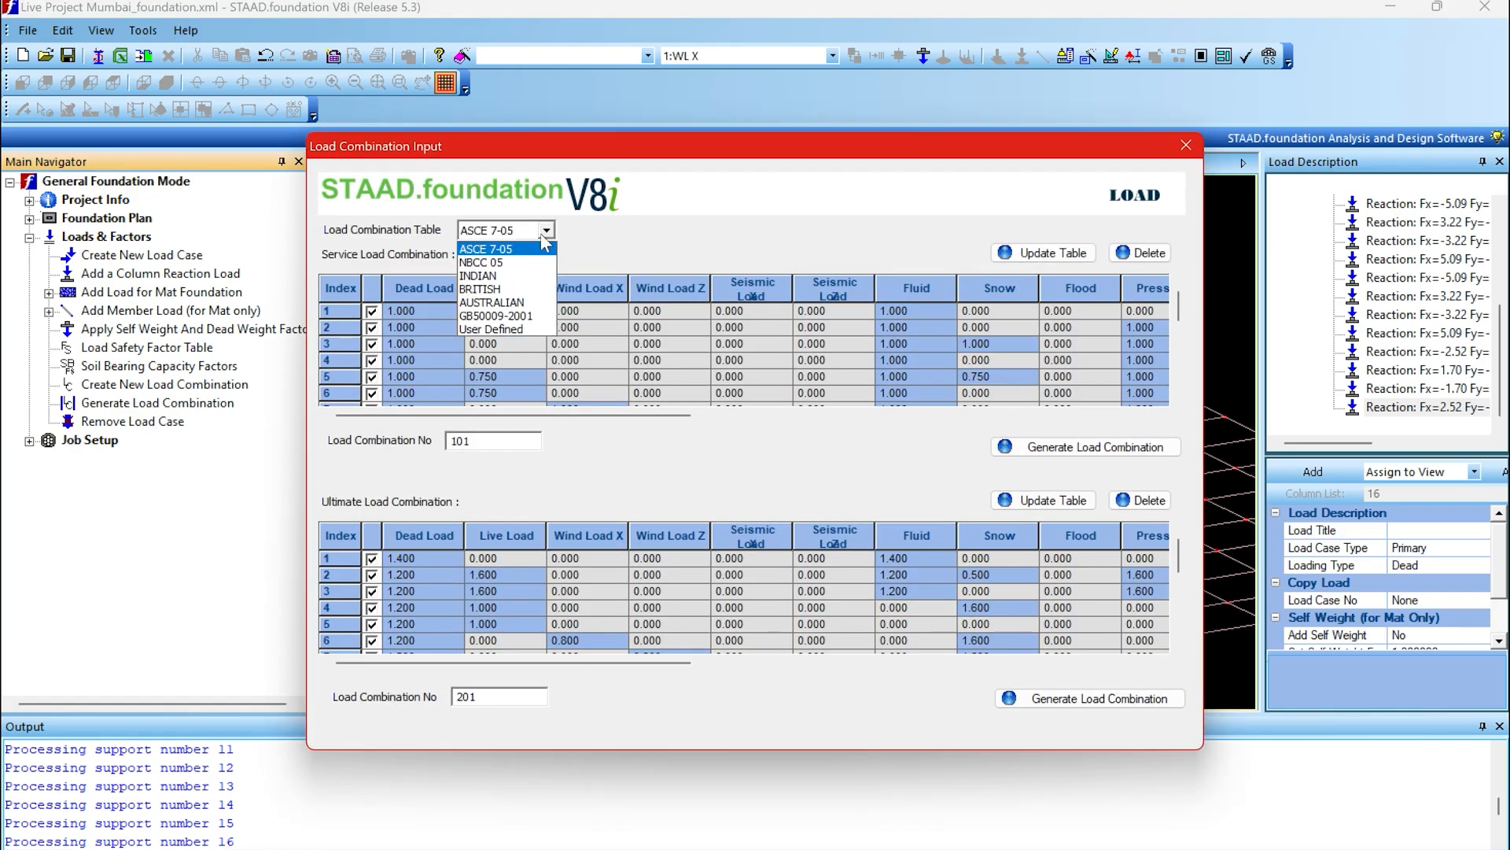
{"action": "left_click", "coordinate": [515, 274]}
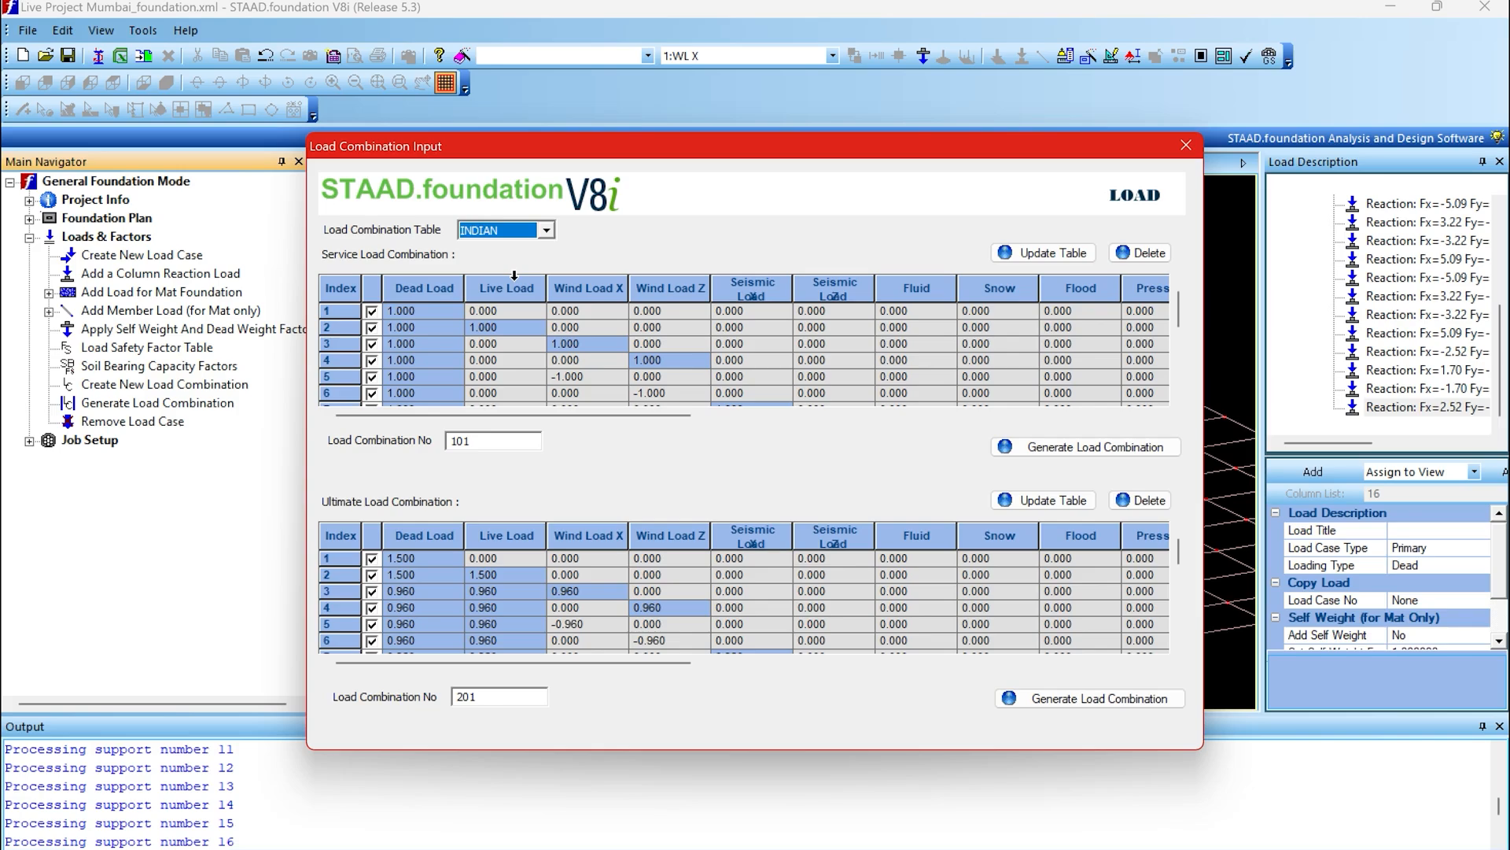
{"action": "left_click", "coordinate": [1093, 447]}
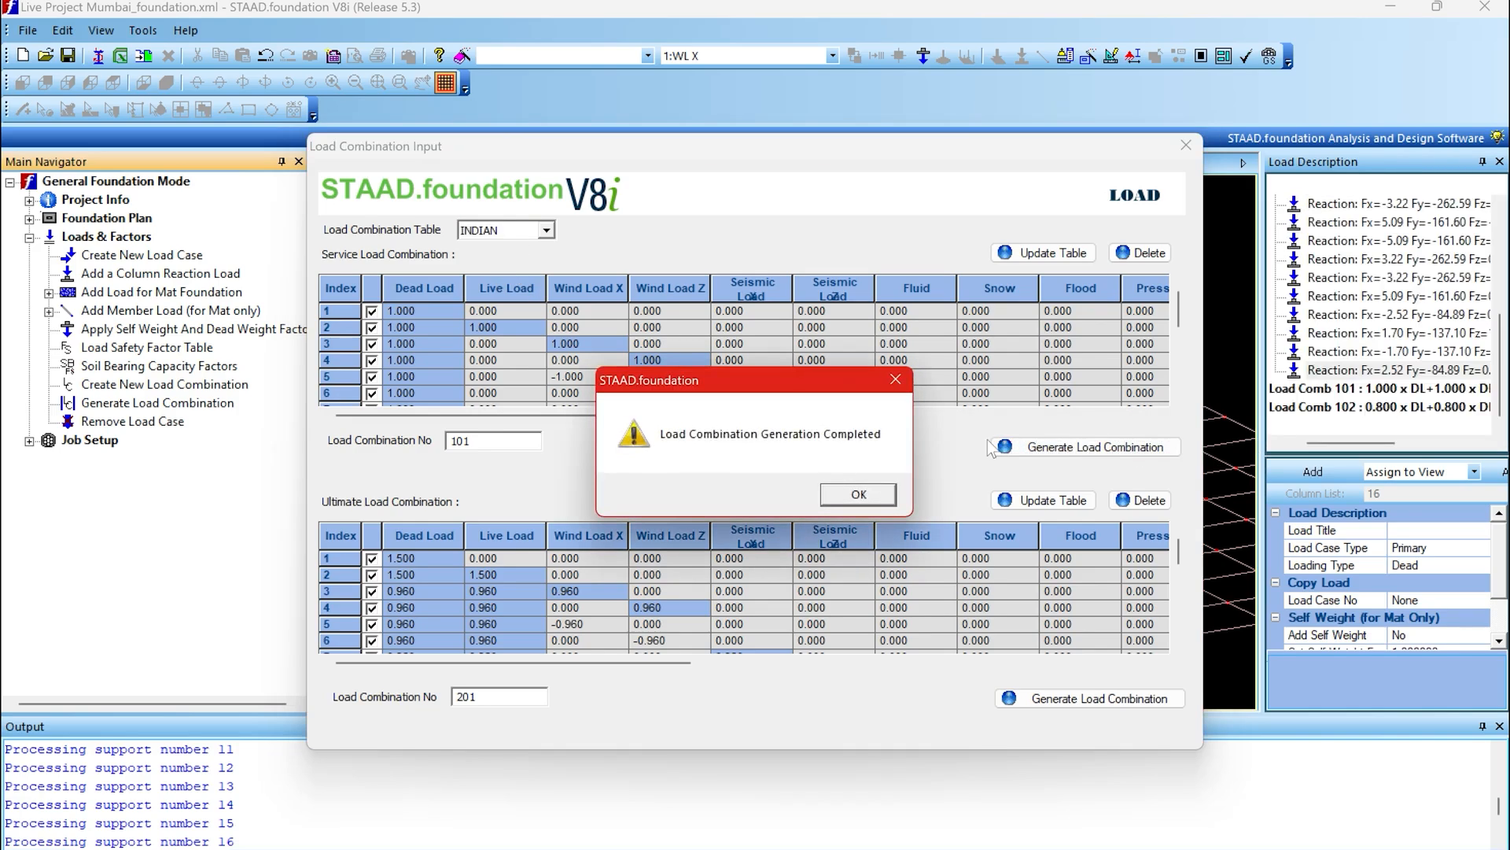
{"action": "left_click", "coordinate": [866, 491]}
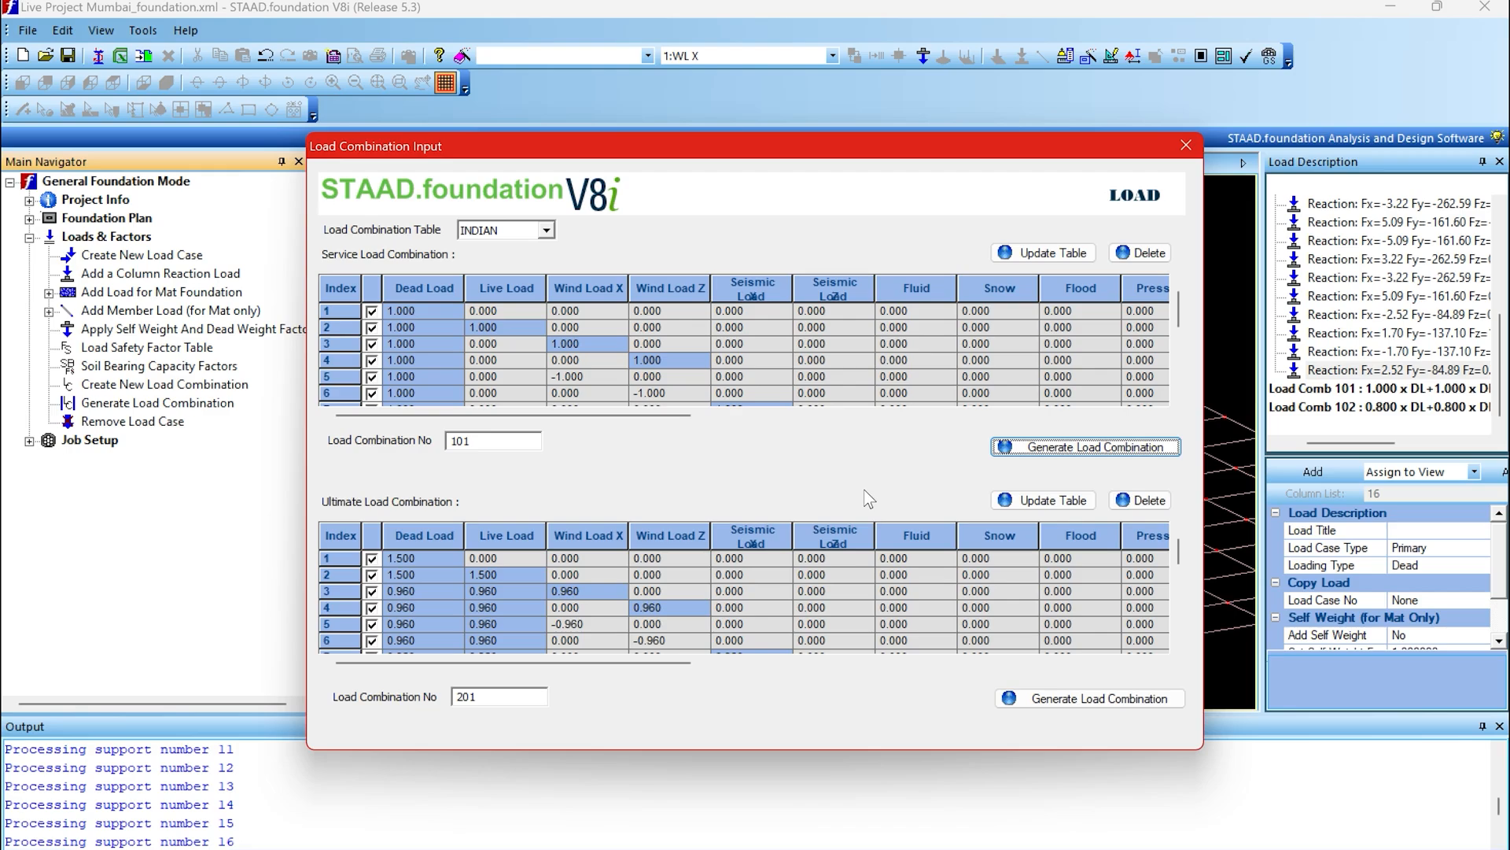
Generate the ultimate load combinations from the same table, numbered from 201, and close the load combination input.
{"action": "left_click", "coordinate": [1068, 704]}
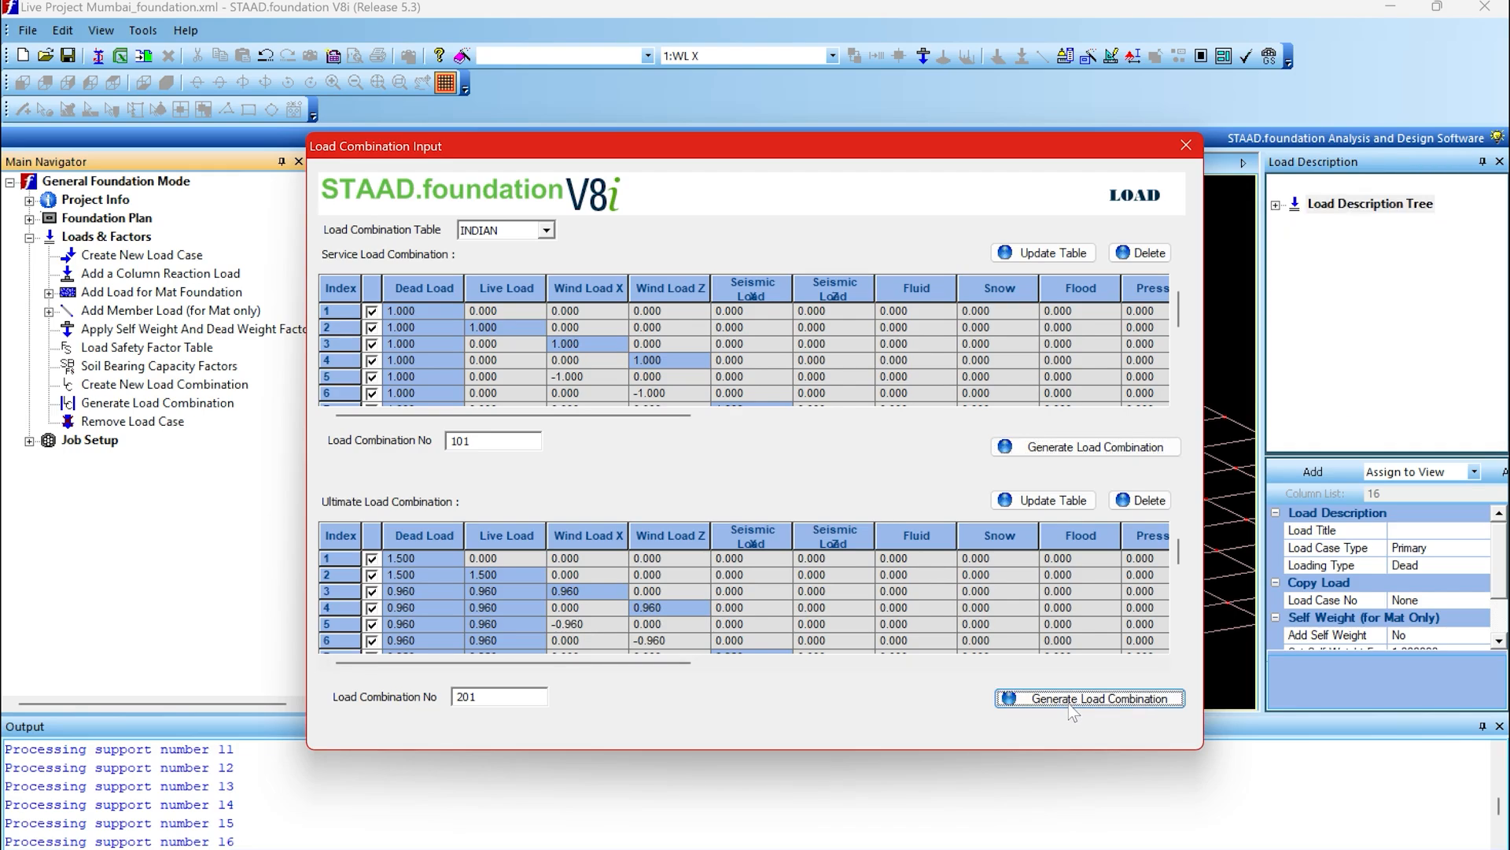
{"action": "left_click", "coordinate": [861, 499]}
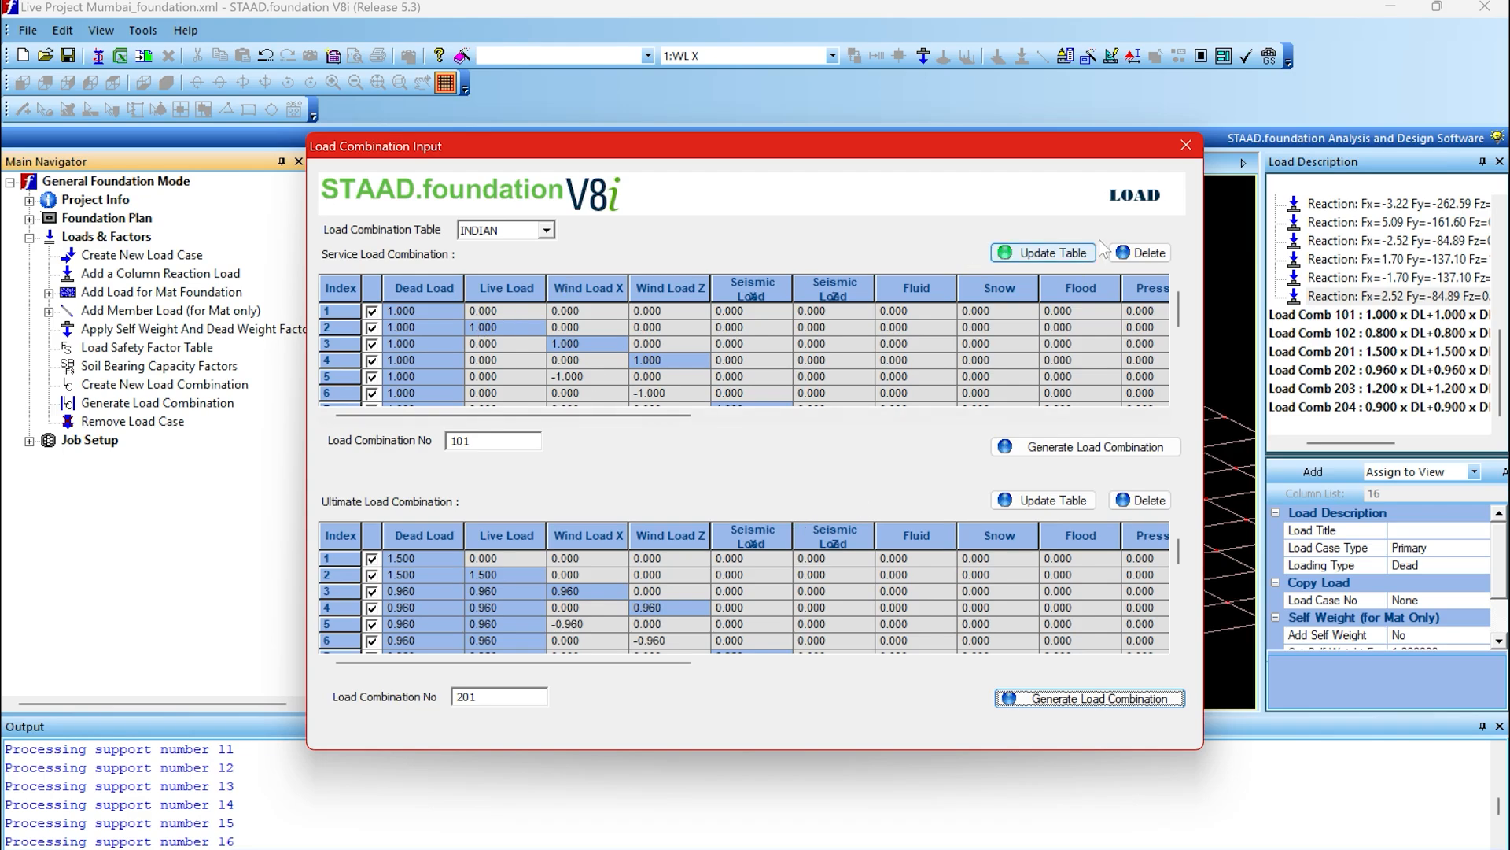
{"action": "left_click", "coordinate": [1185, 145]}
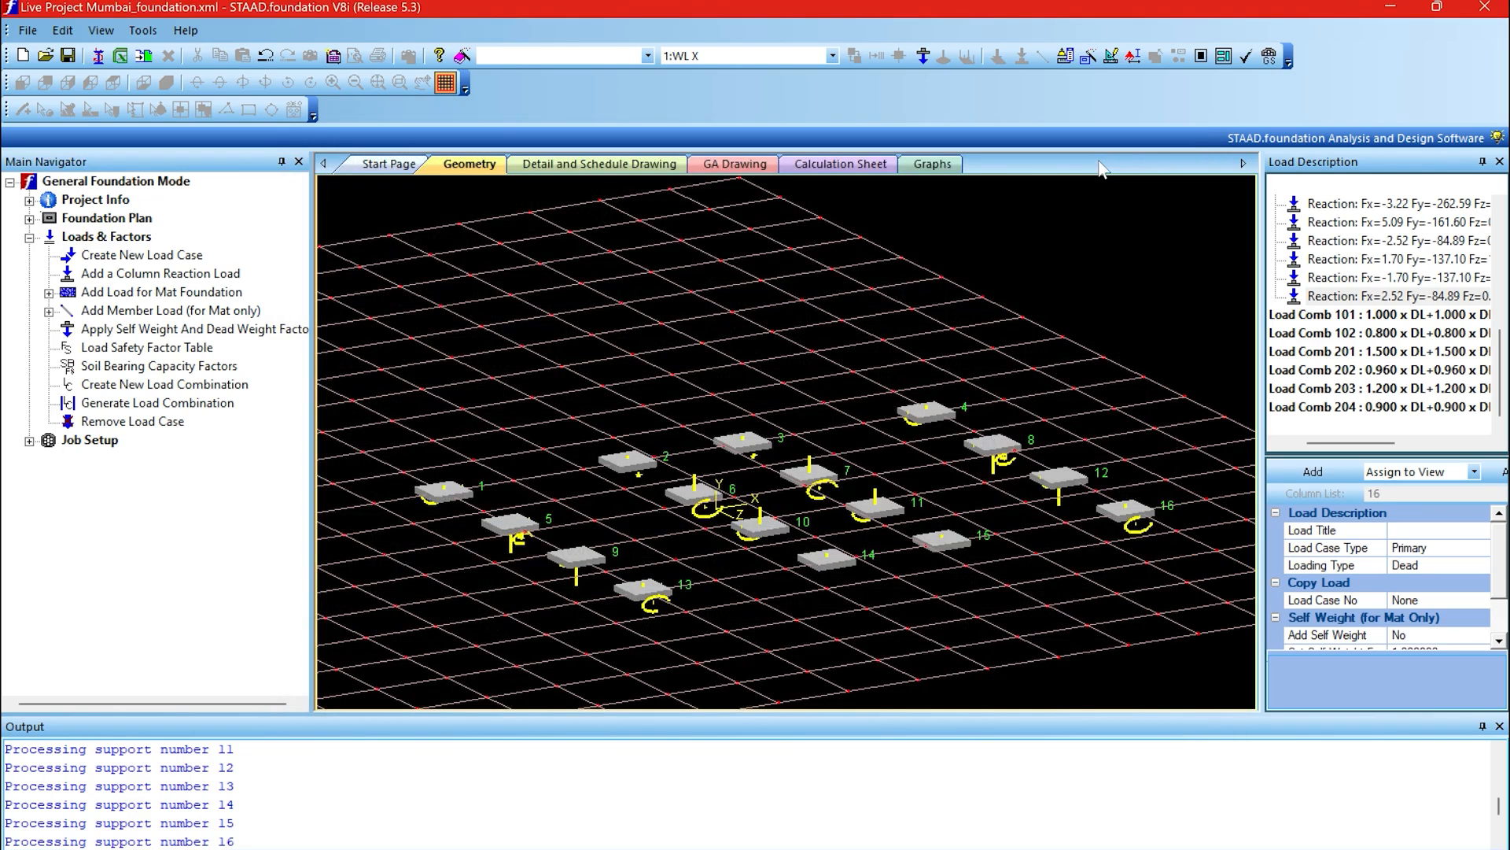
Start a new isolated footing job for all supports with the Indian design code and SI as default unit type.
{"action": "left_click", "coordinate": [72, 442]}
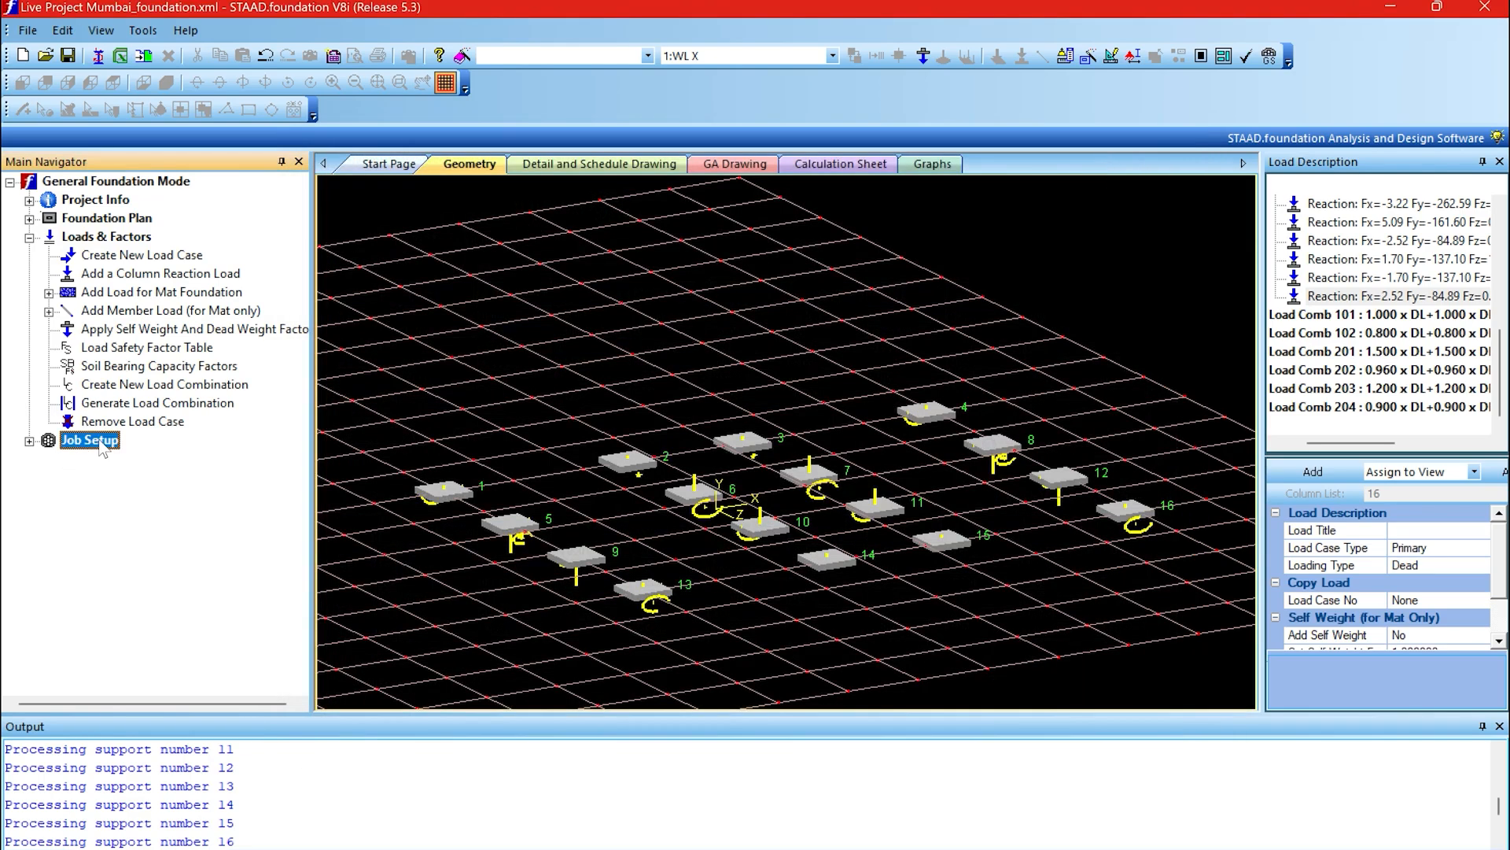
{"action": "left_click", "coordinate": [29, 441]}
{"action": "left_click", "coordinate": [123, 460]}
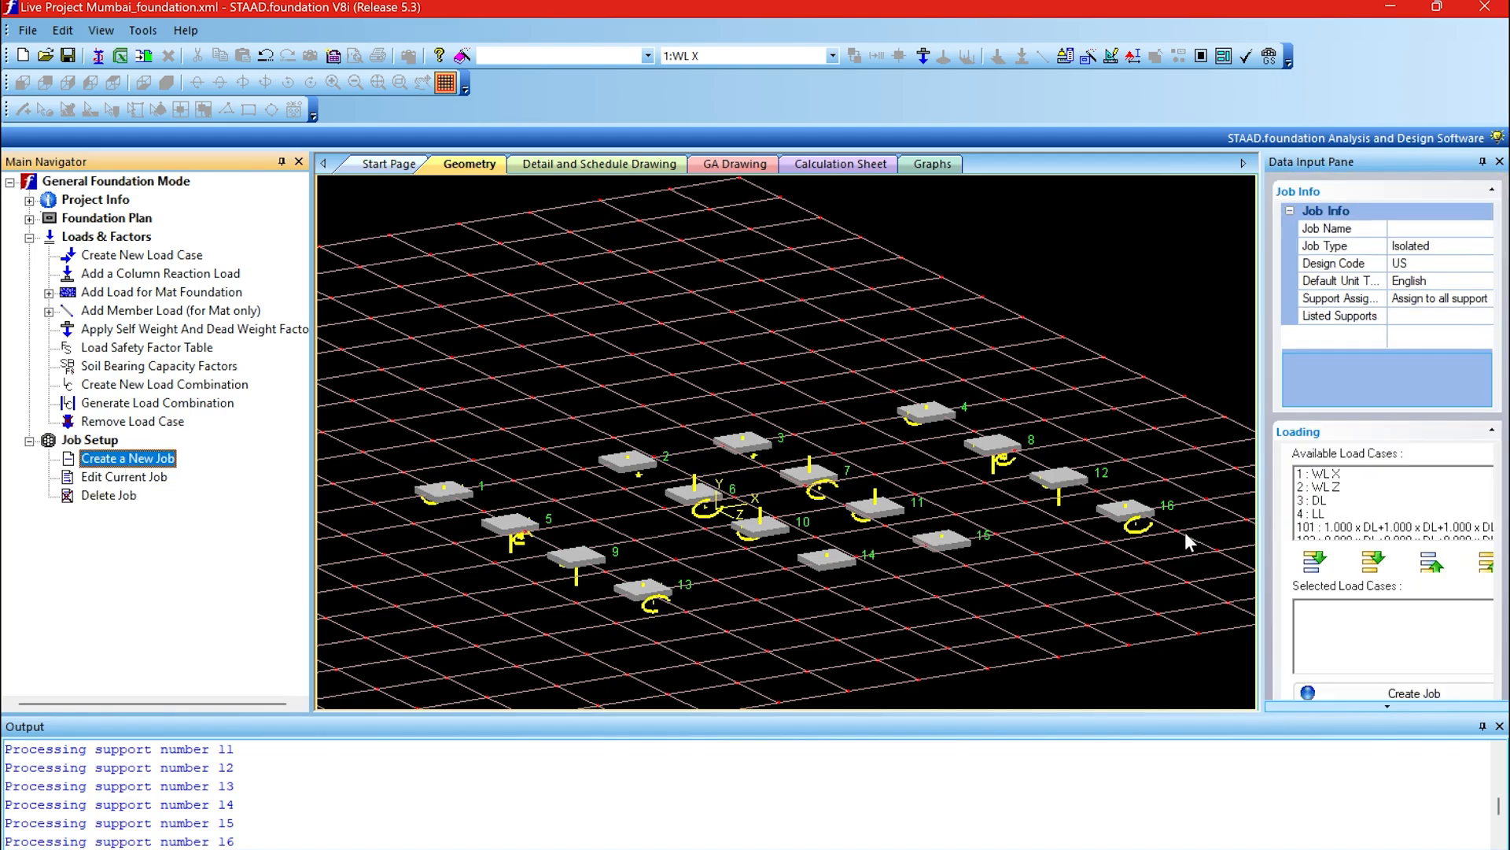
{"action": "left_click", "coordinate": [1450, 263]}
{"action": "left_click", "coordinate": [1486, 263]}
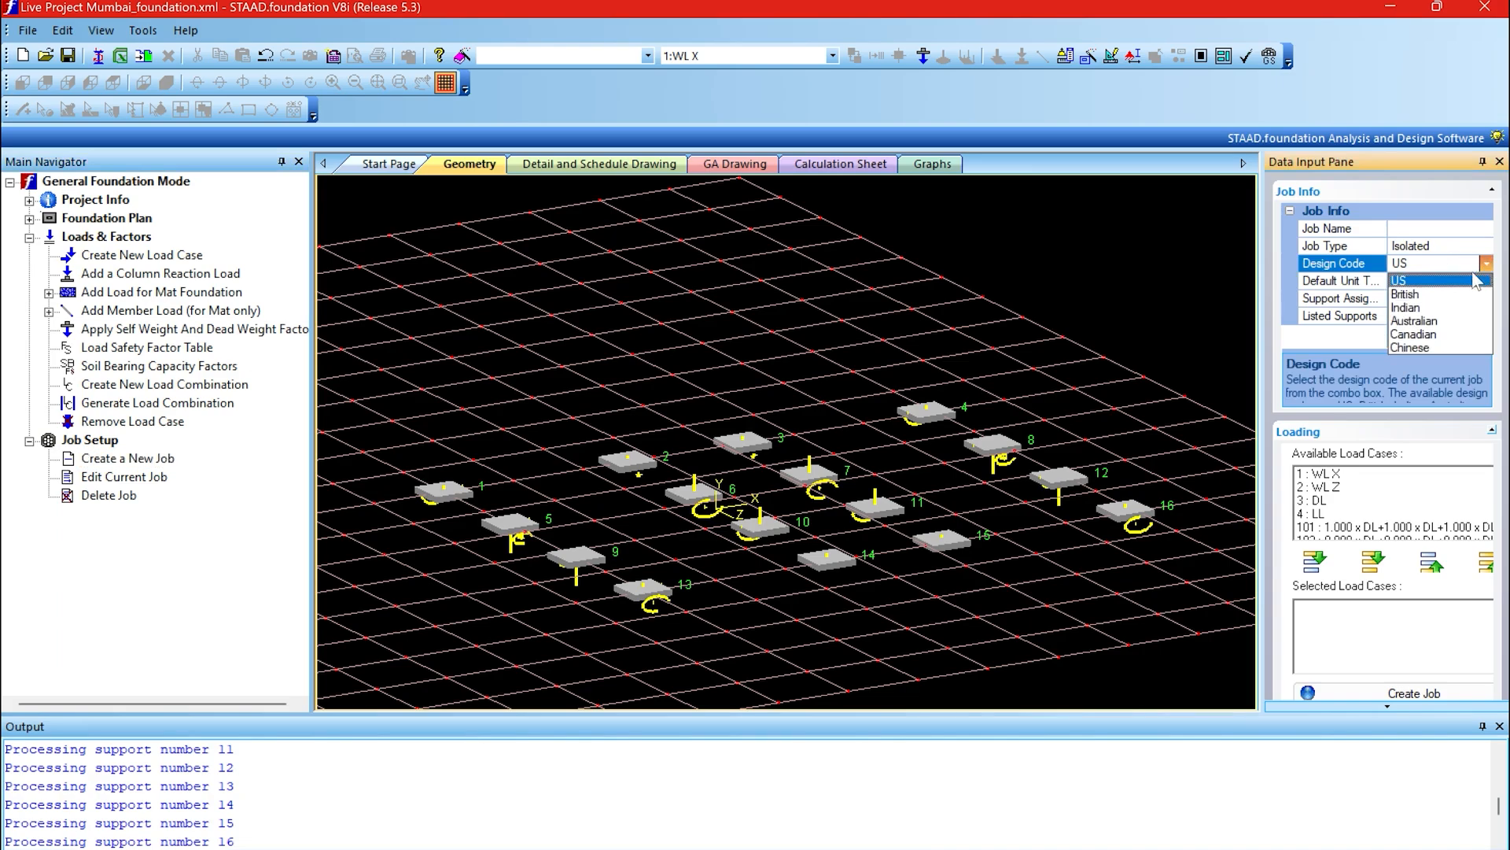
{"action": "left_click", "coordinate": [1434, 314]}
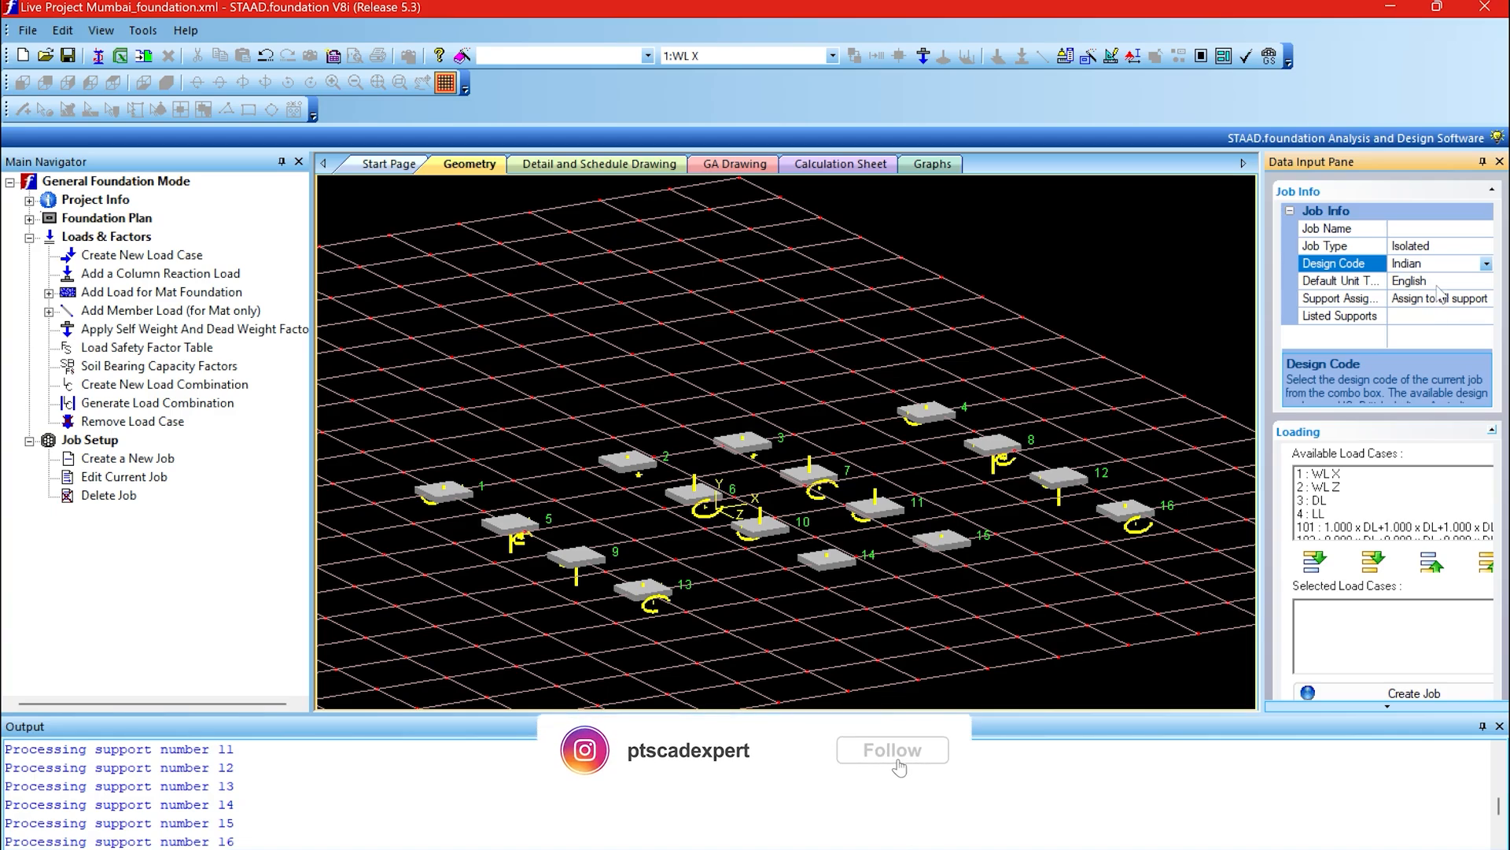
{"action": "double_click", "coordinate": [1440, 283]}
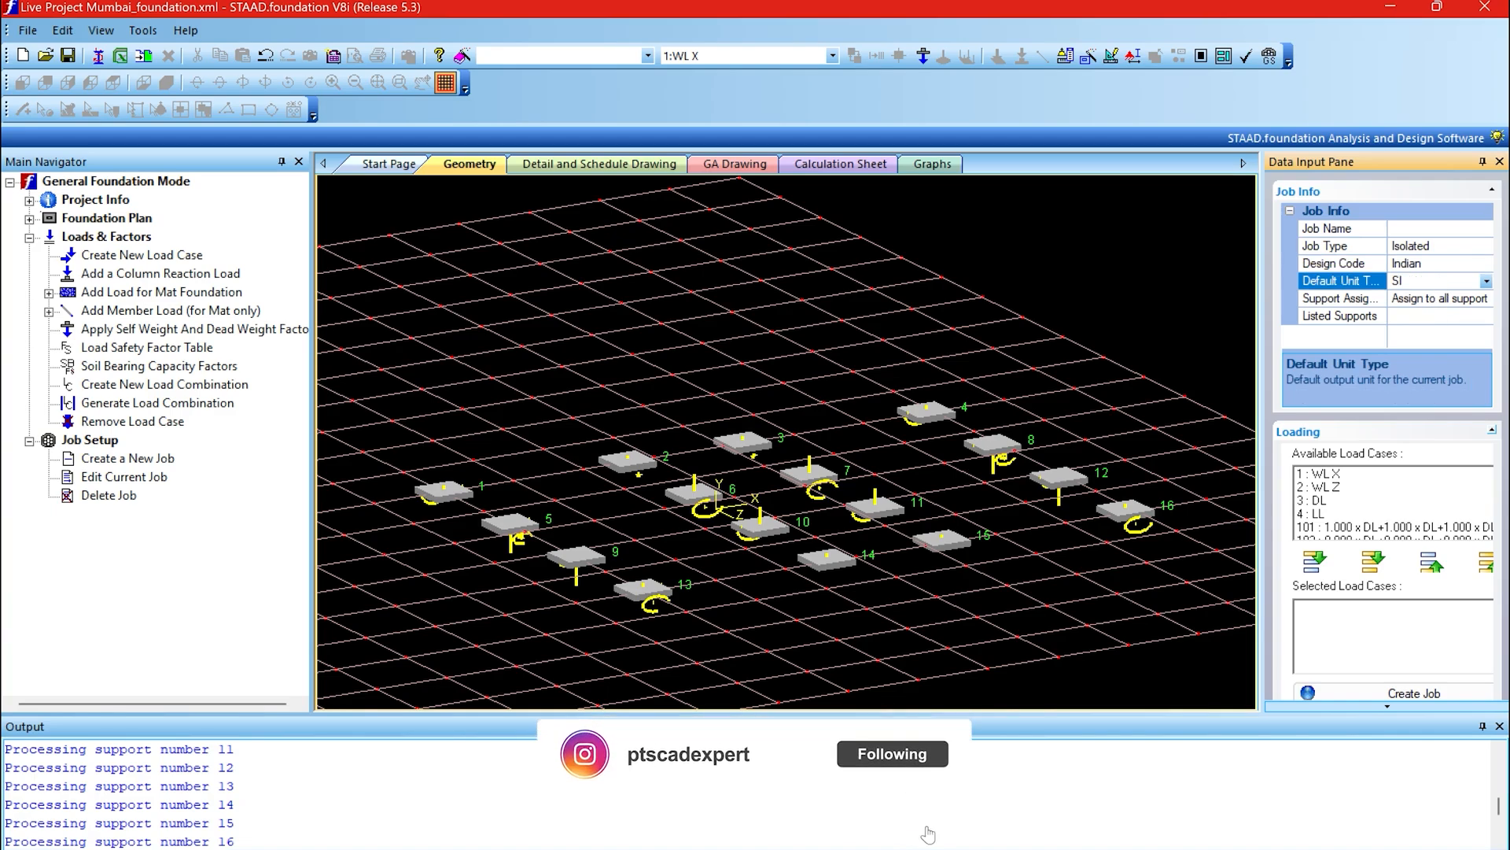
Include all load cases and combinations in the job, name it "Live project Foundation Design" and create it.
{"action": "left_click", "coordinate": [1374, 562]}
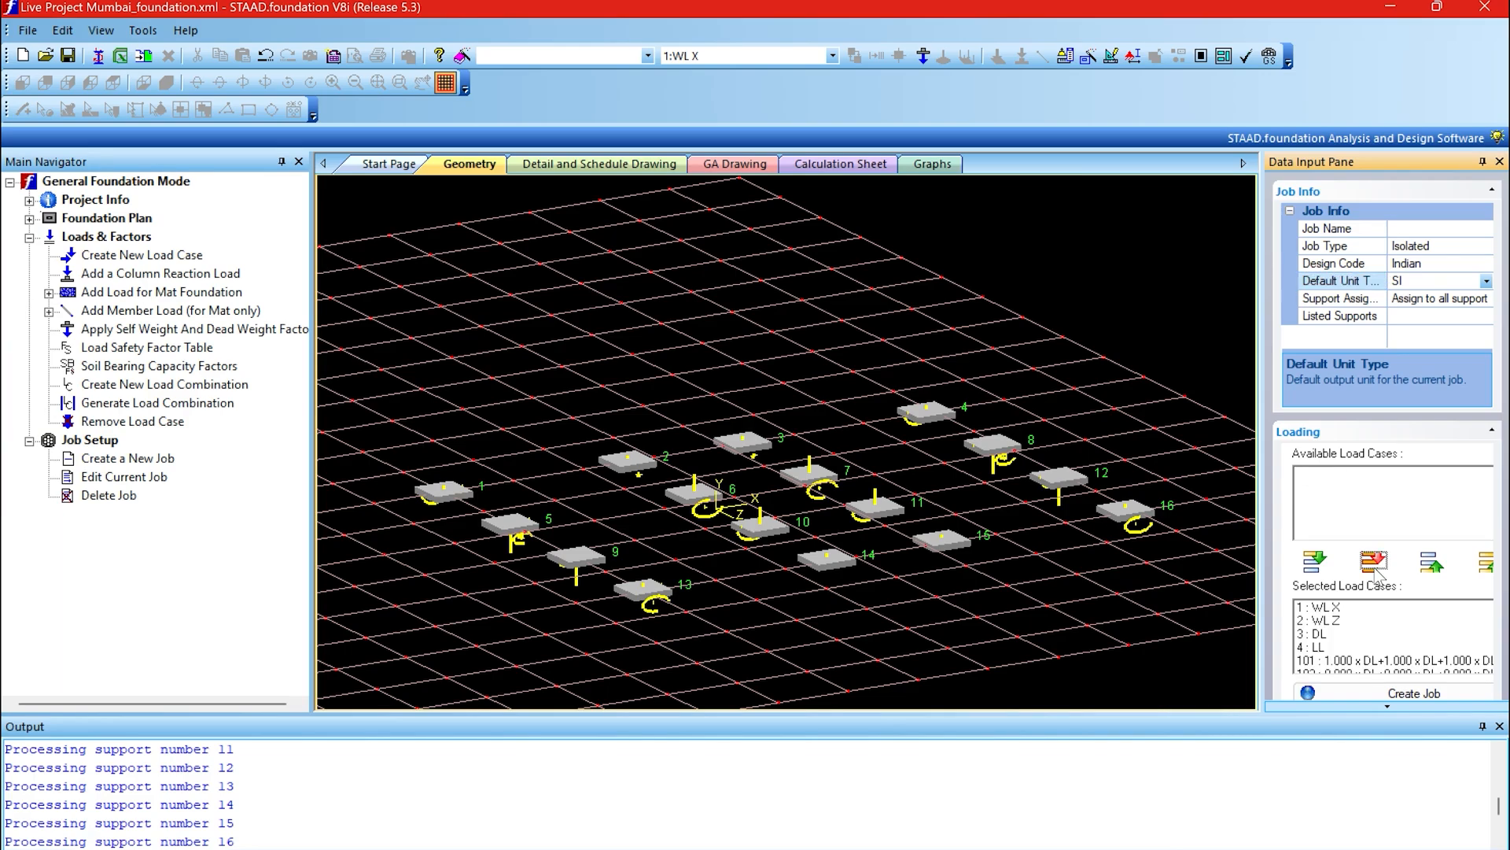
{"action": "left_click", "coordinate": [1390, 695]}
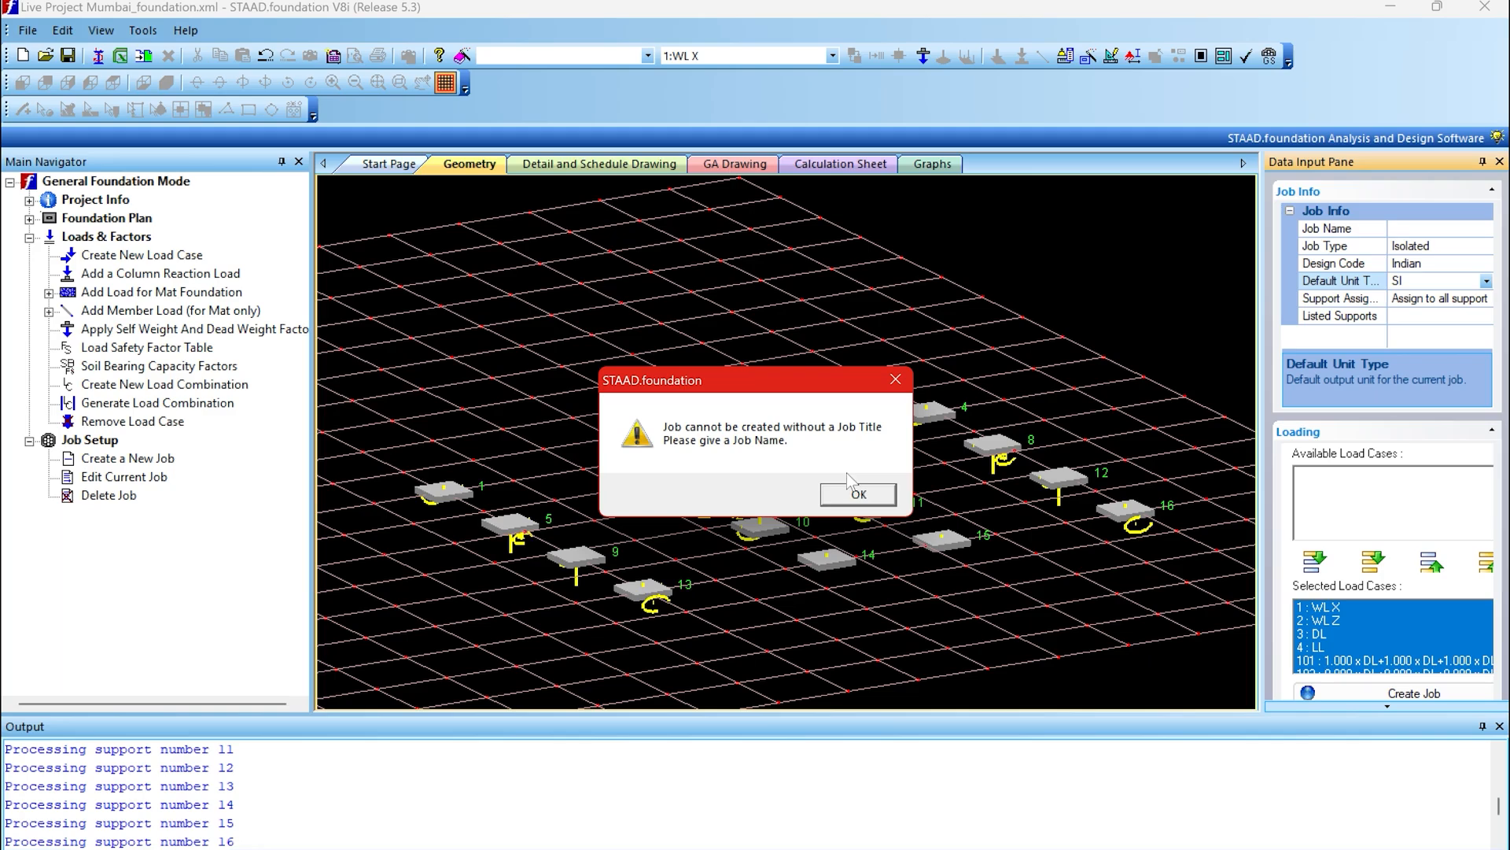
{"action": "left_click", "coordinate": [856, 492]}
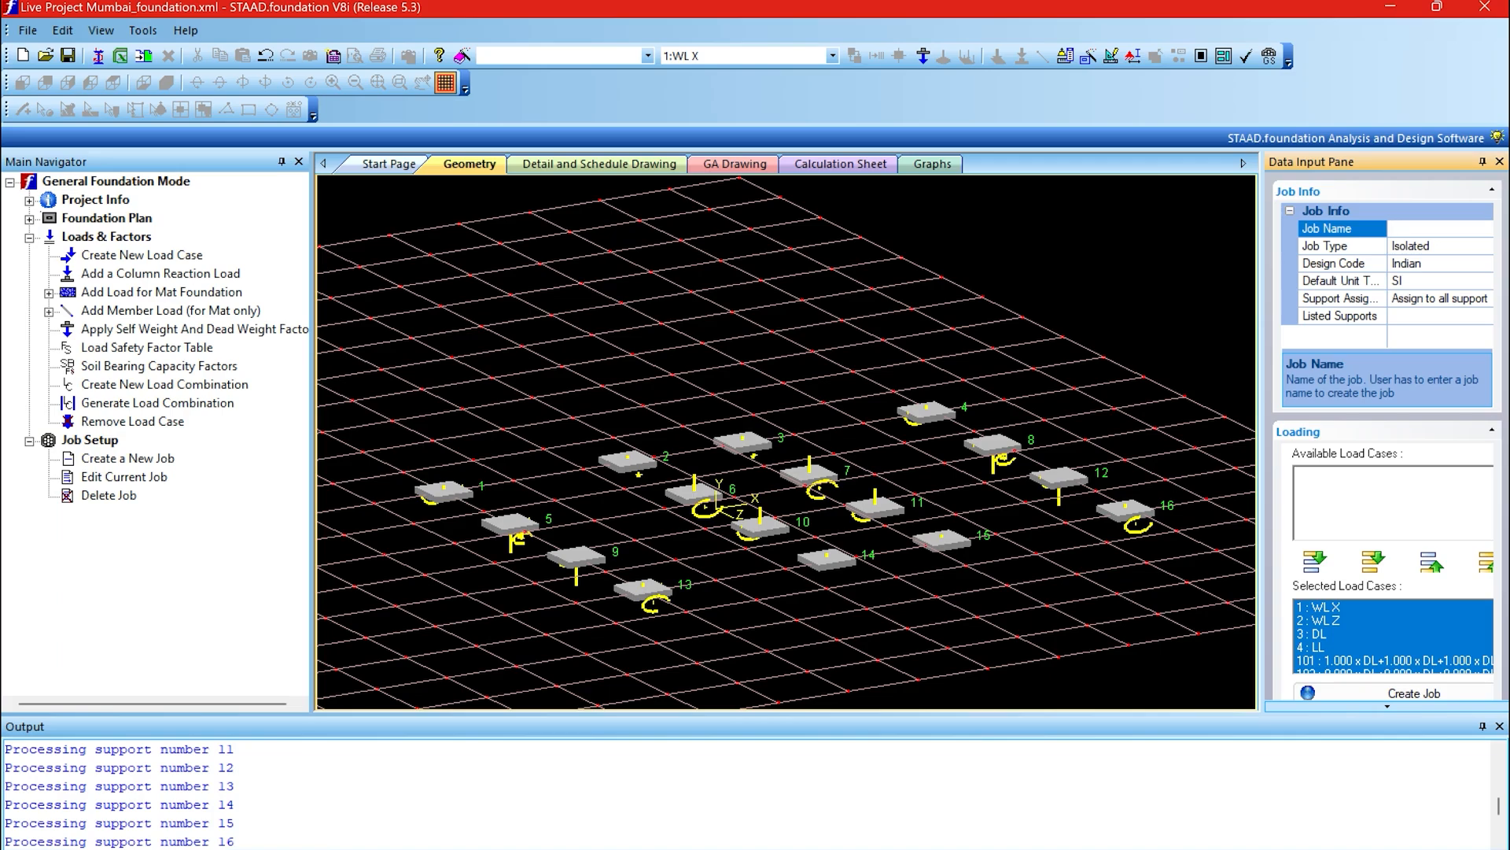
{"action": "type", "text": "Live project Founf"}
{"action": "key", "text": "BackSpace"}
{"action": "type", "text": "dation Design"}
{"action": "left_click", "coordinate": [1410, 696]}
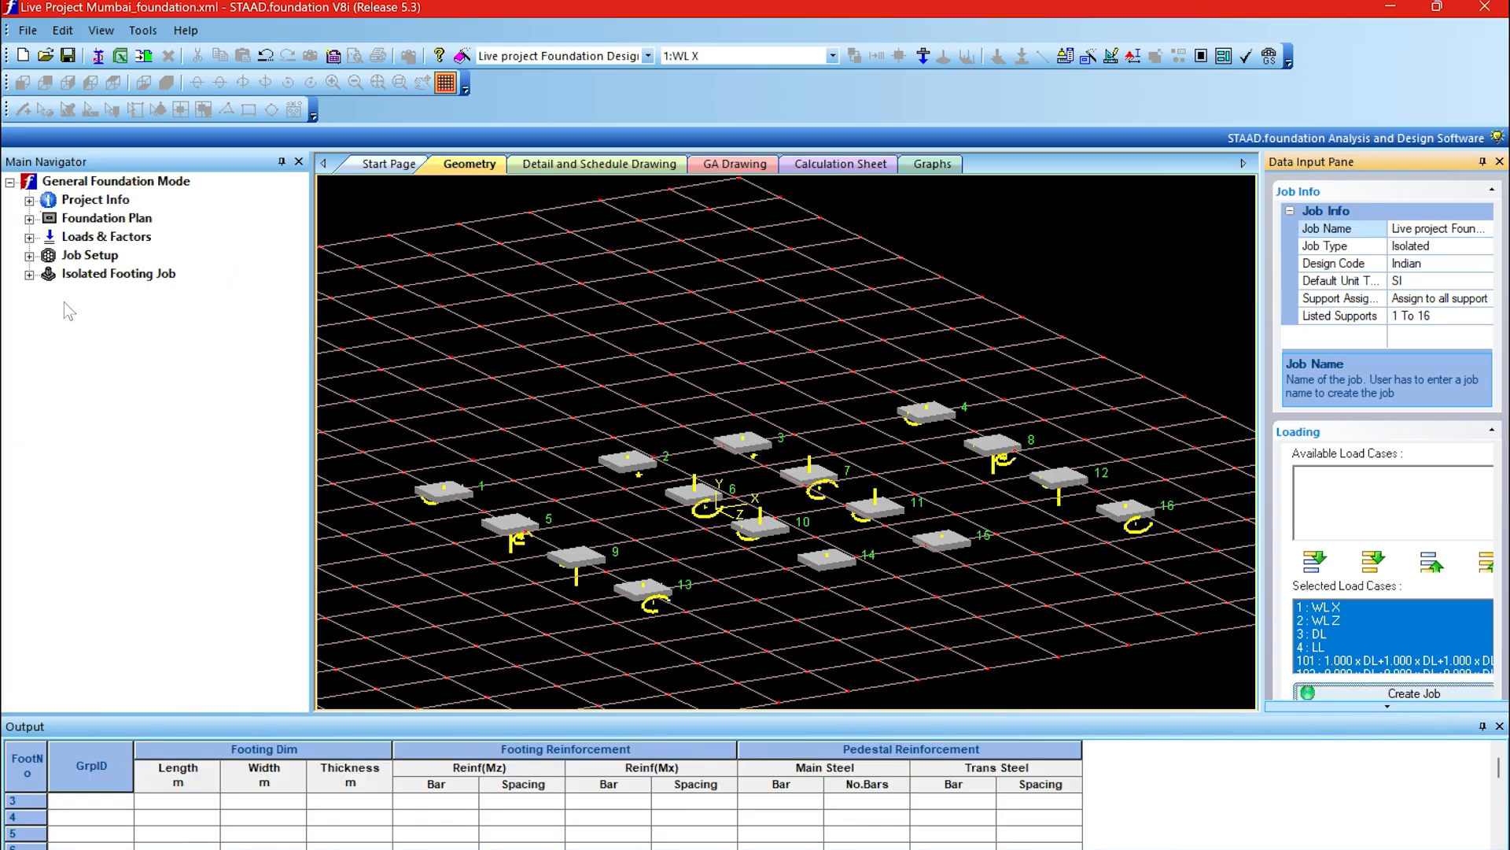
Review the isolated footing job's concrete and rebar parameters and set the soil bearing capacity to 400 kN/m2.
{"action": "left_click", "coordinate": [83, 276]}
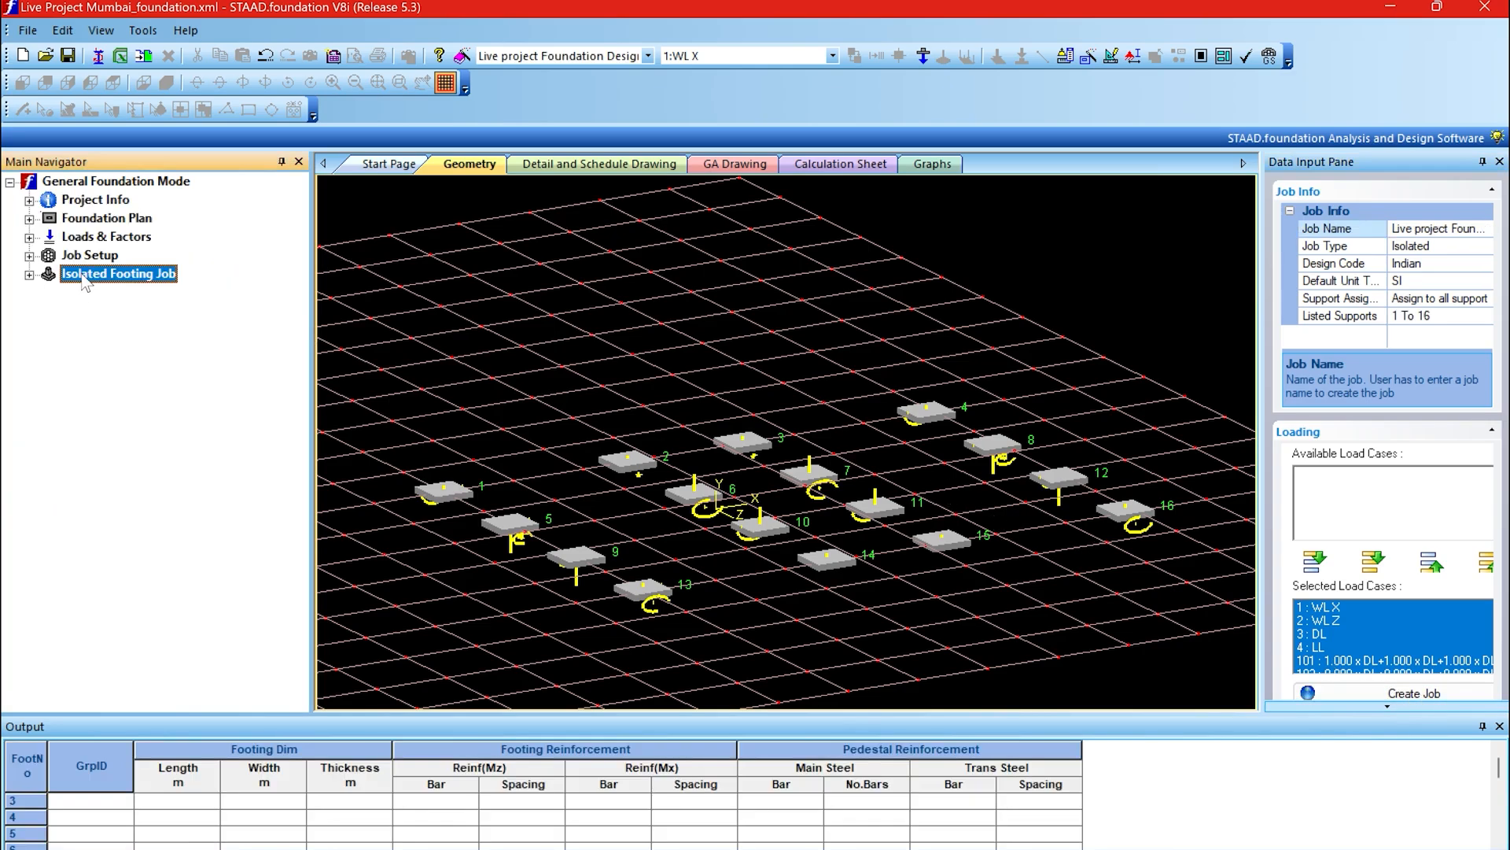
{"action": "left_click", "coordinate": [30, 275]}
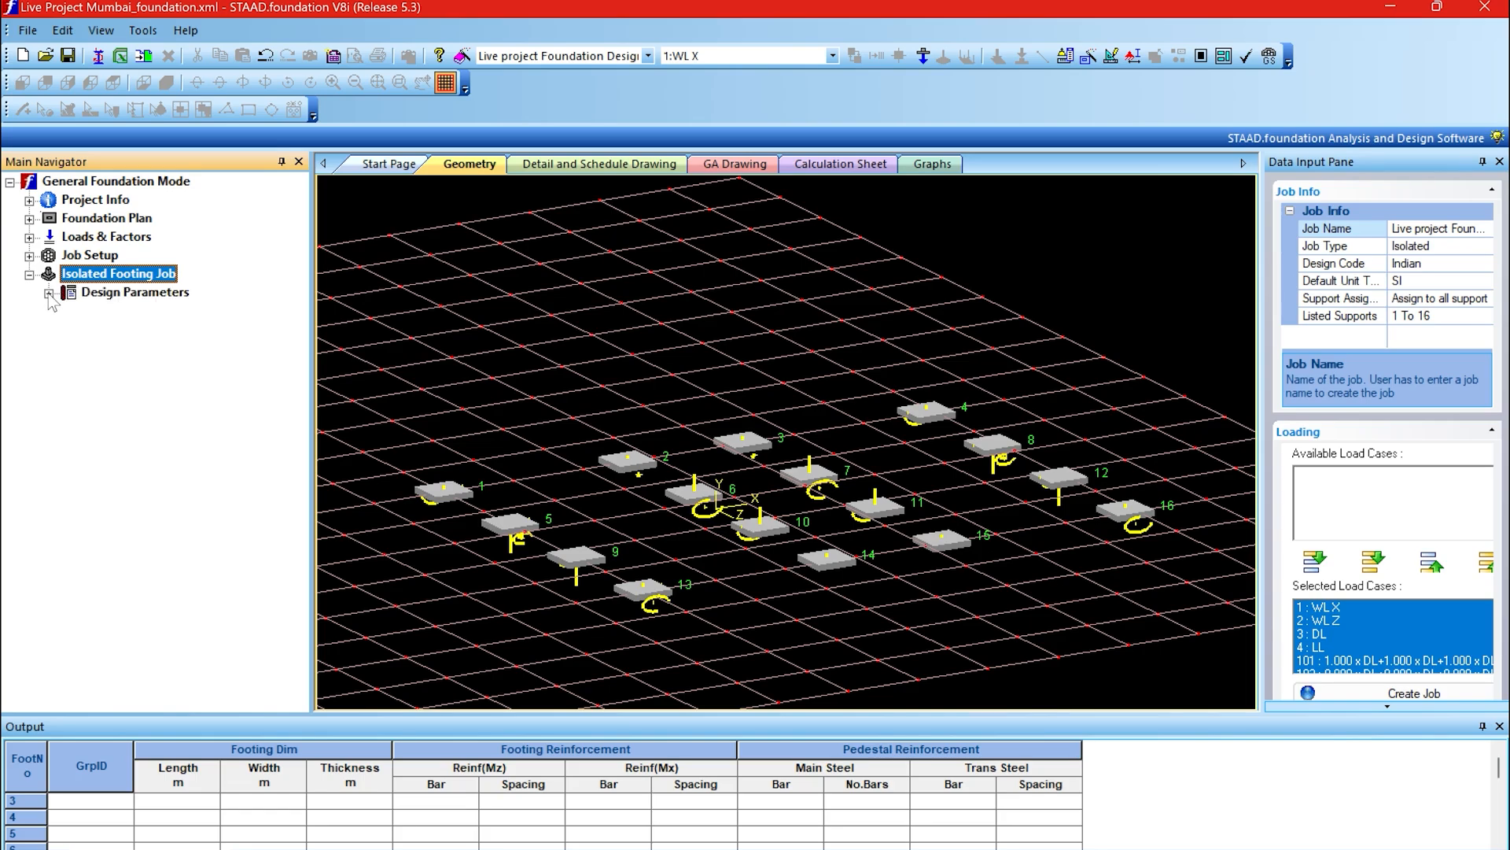
{"action": "left_click", "coordinate": [49, 294]}
{"action": "left_click", "coordinate": [135, 313]}
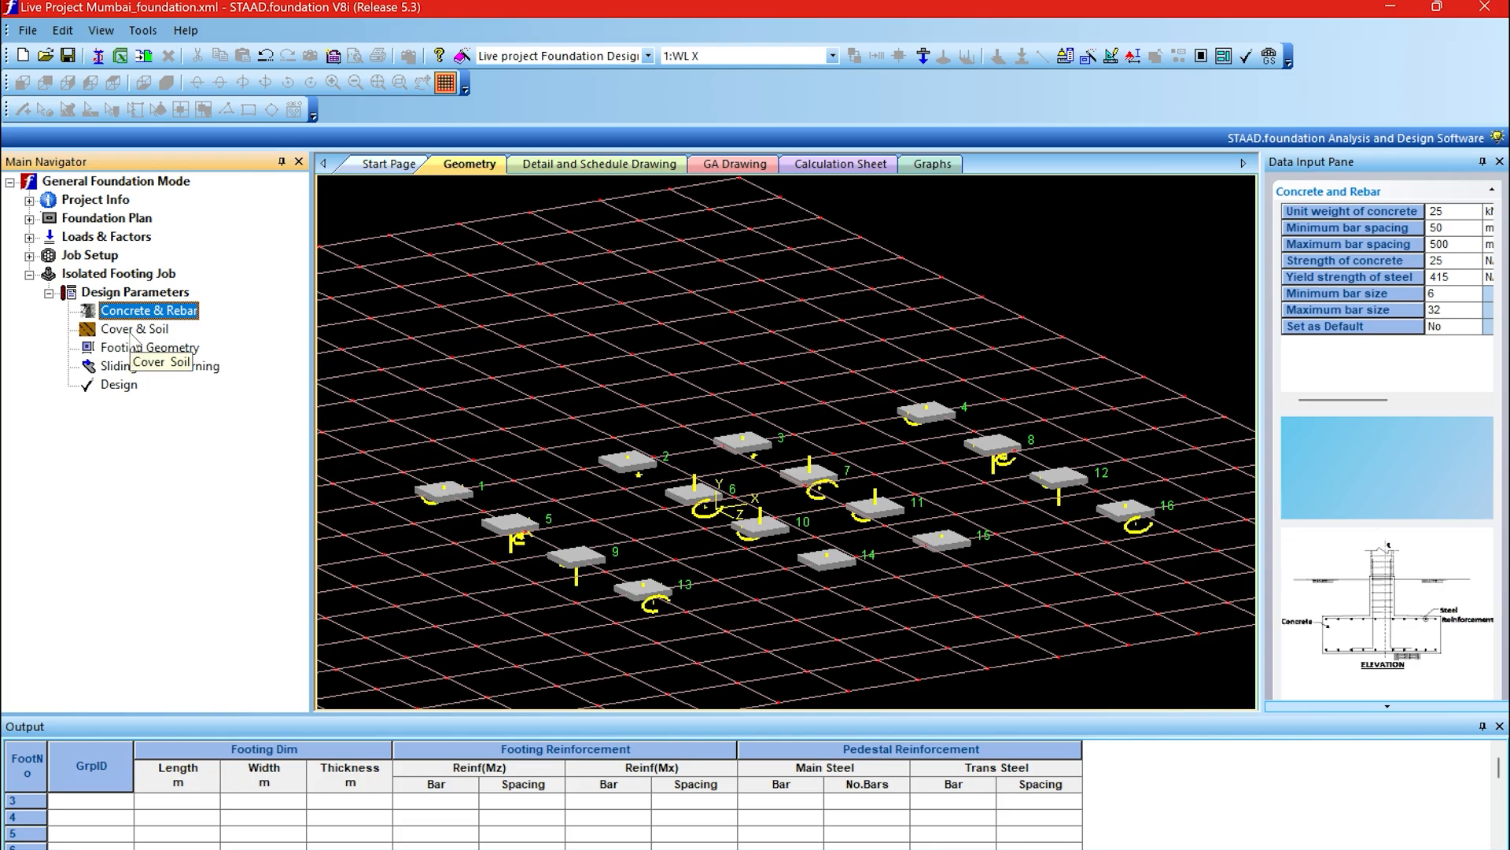
{"action": "left_click", "coordinate": [132, 330]}
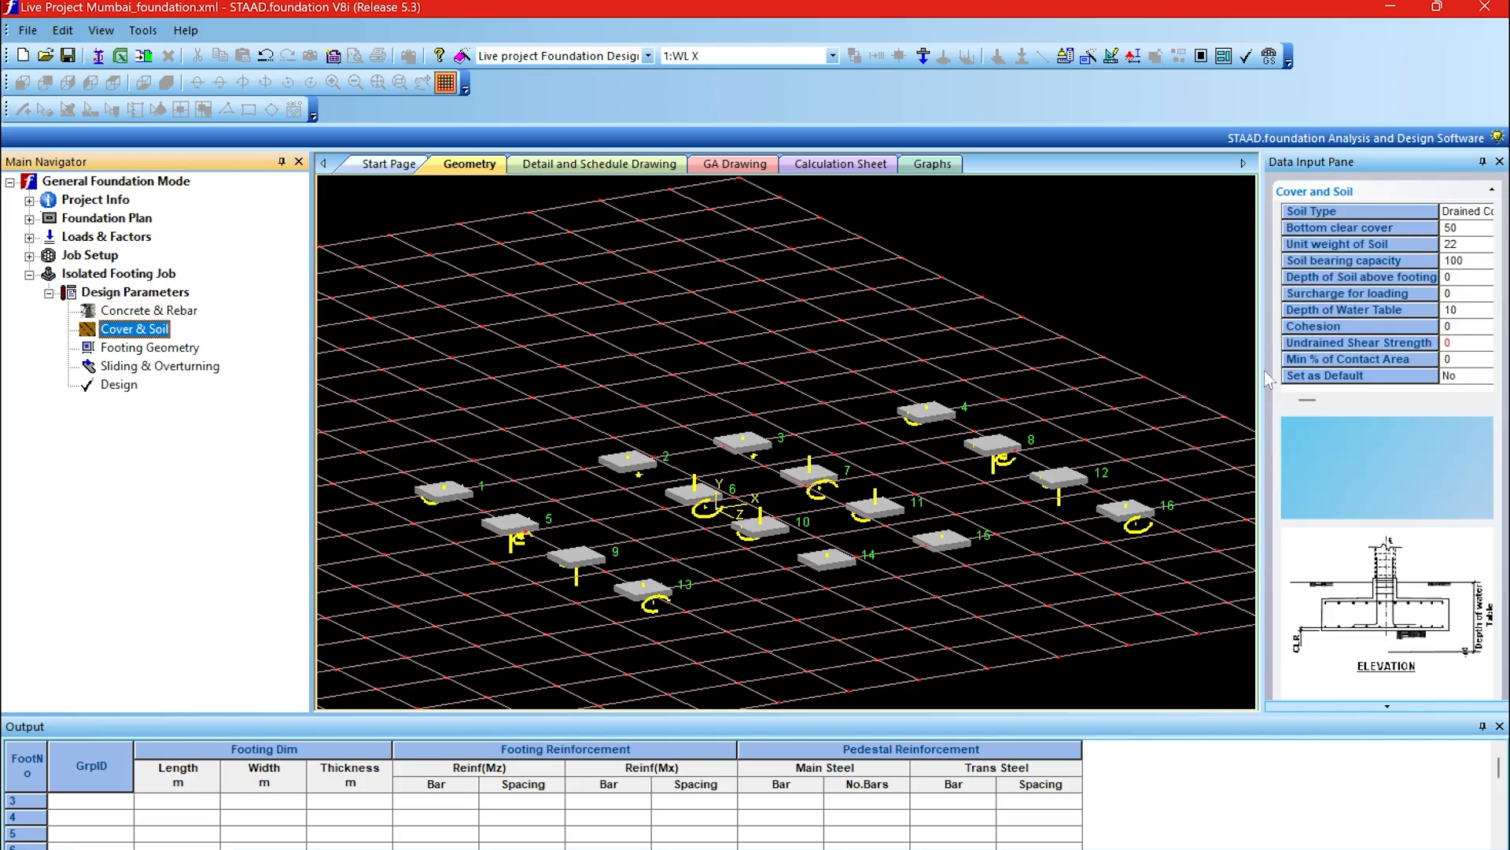
{"action": "left_click", "coordinate": [1474, 261]}
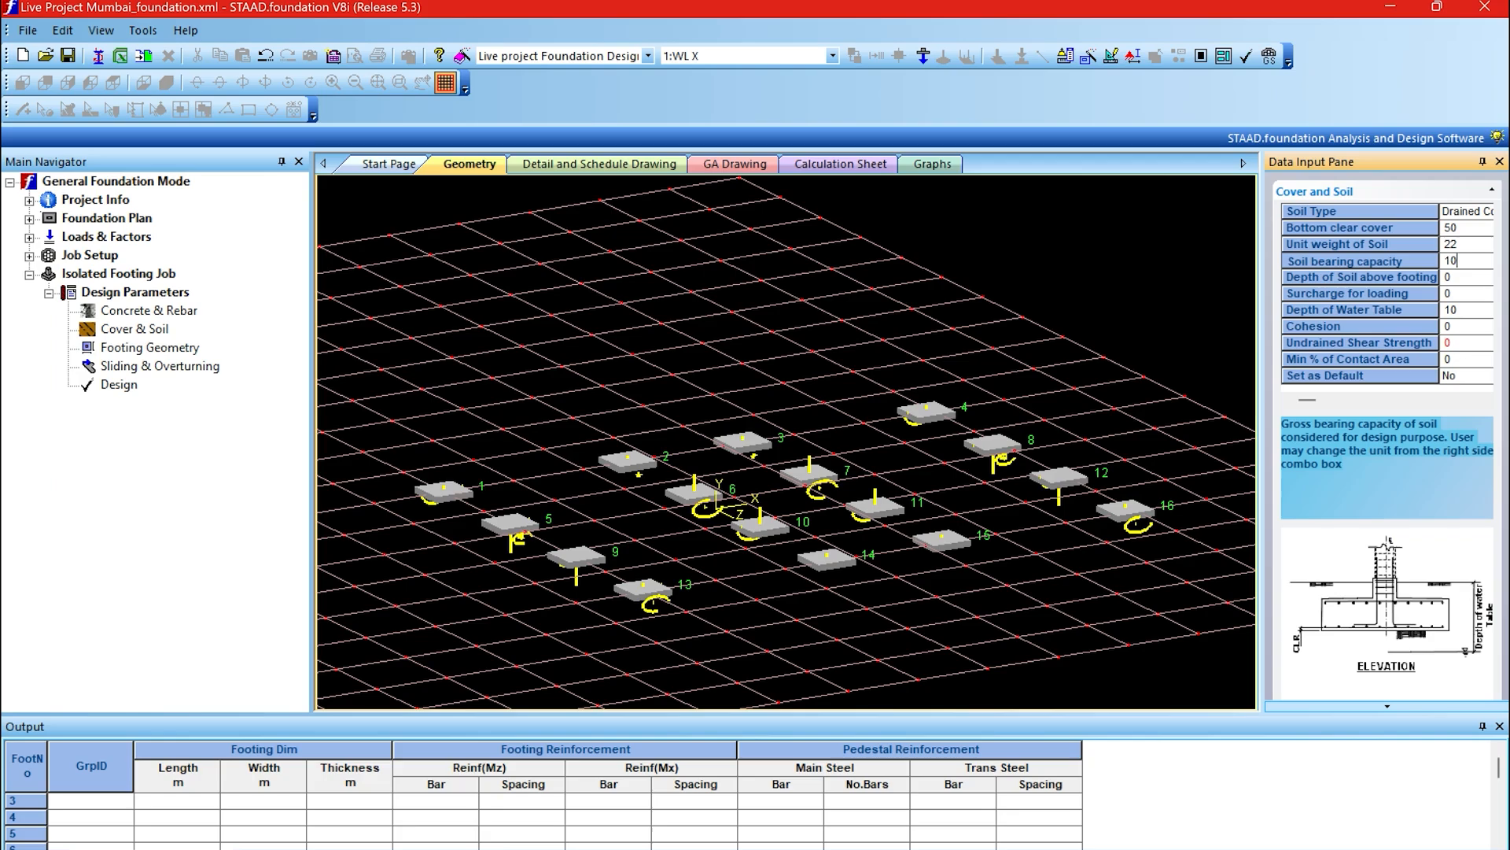
{"action": "key", "text": "BackSpace"}
{"action": "key", "text": "BackSpace"}
{"action": "type", "text": "400"}
{"action": "left_click", "coordinate": [1478, 265]}
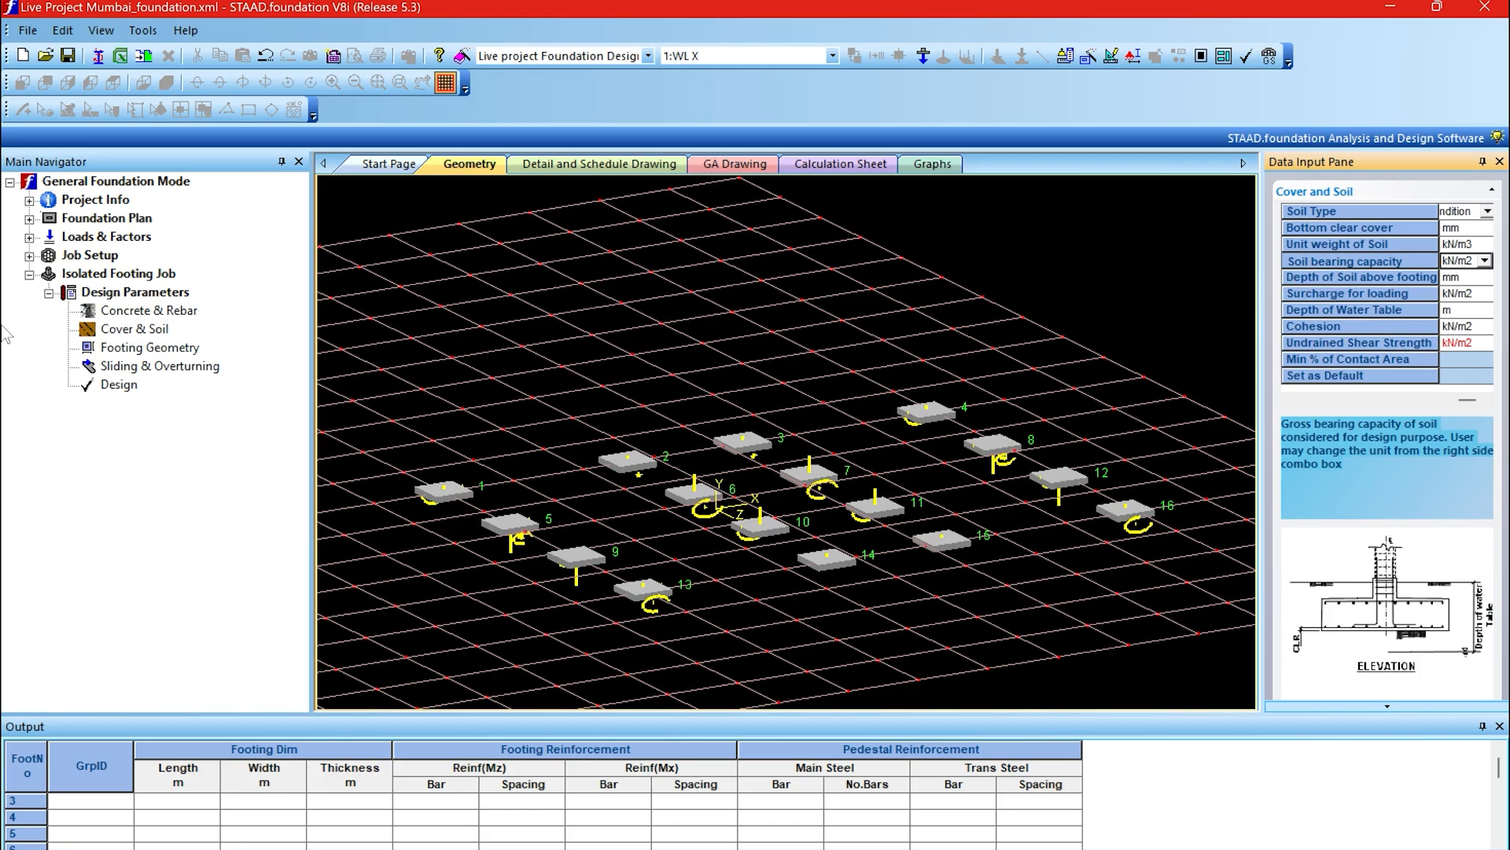
Review the footing geometry and the sliding and overturning parameters, and run the isolated footing analysis and design.
{"action": "left_click", "coordinate": [167, 351]}
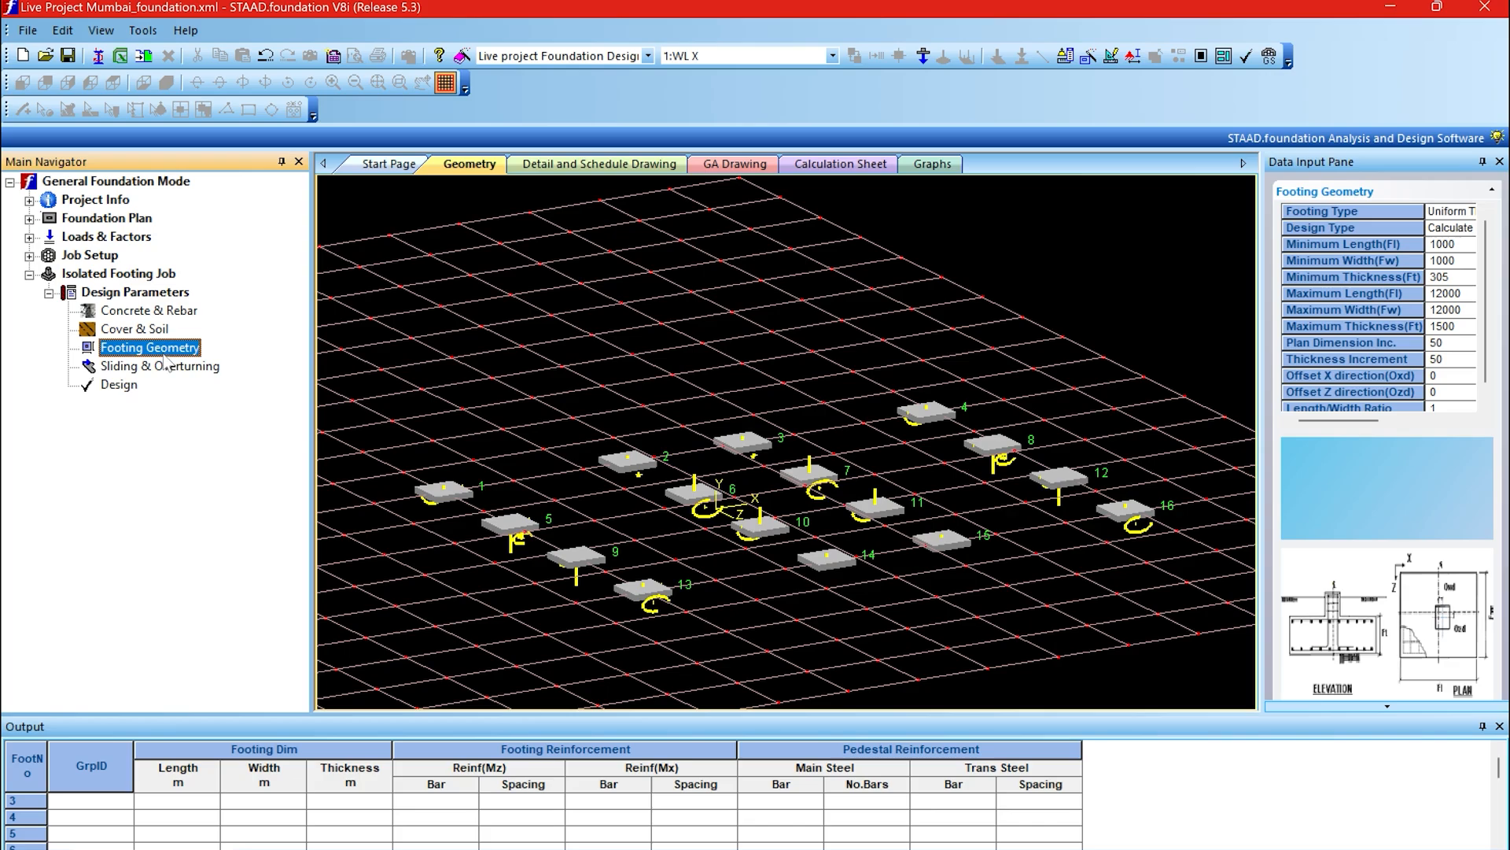
{"action": "left_click", "coordinate": [167, 372]}
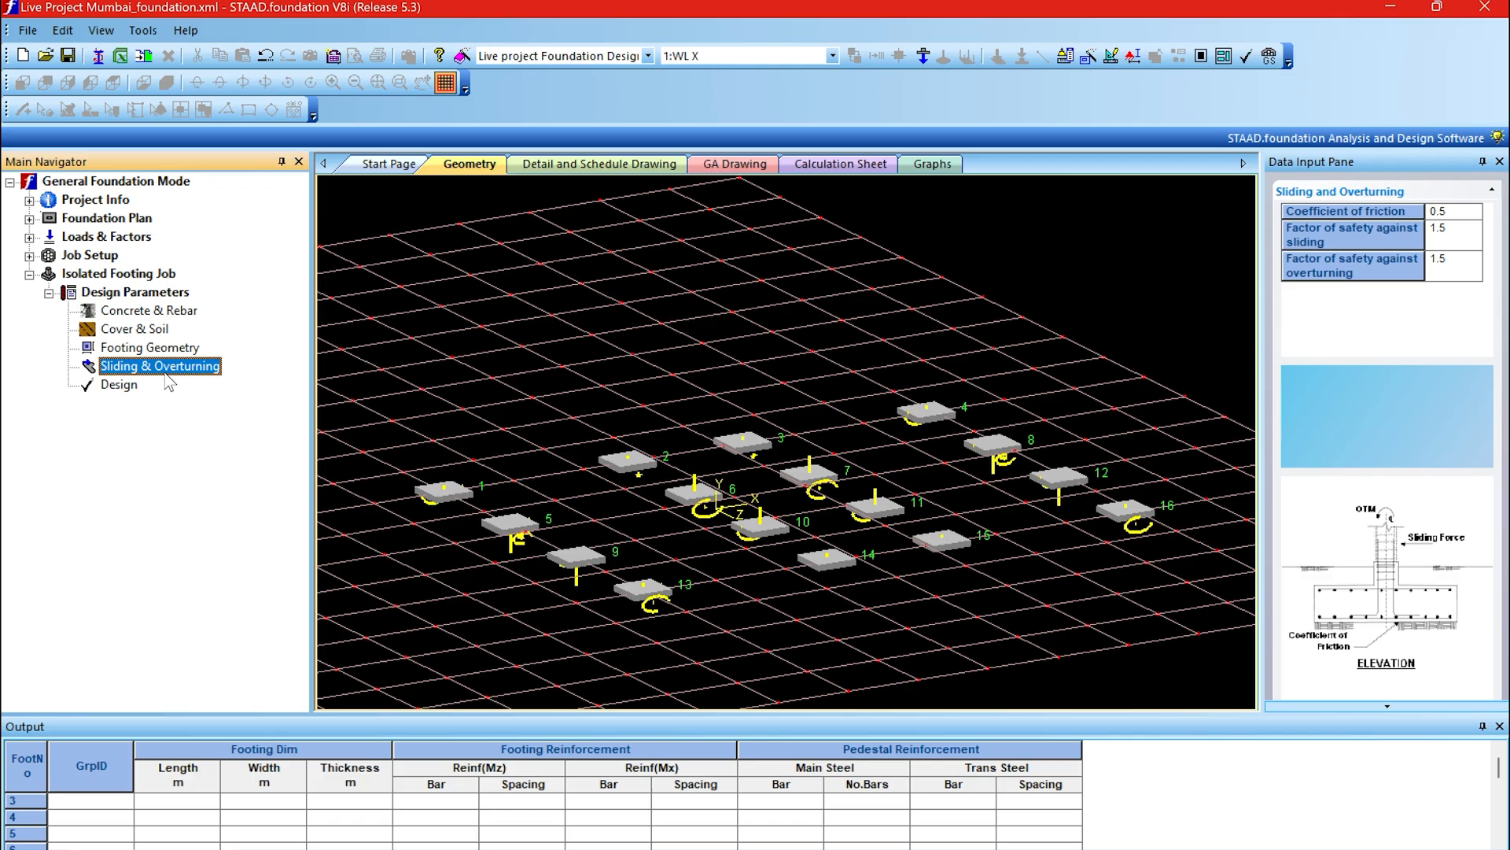
{"action": "left_click", "coordinate": [117, 385]}
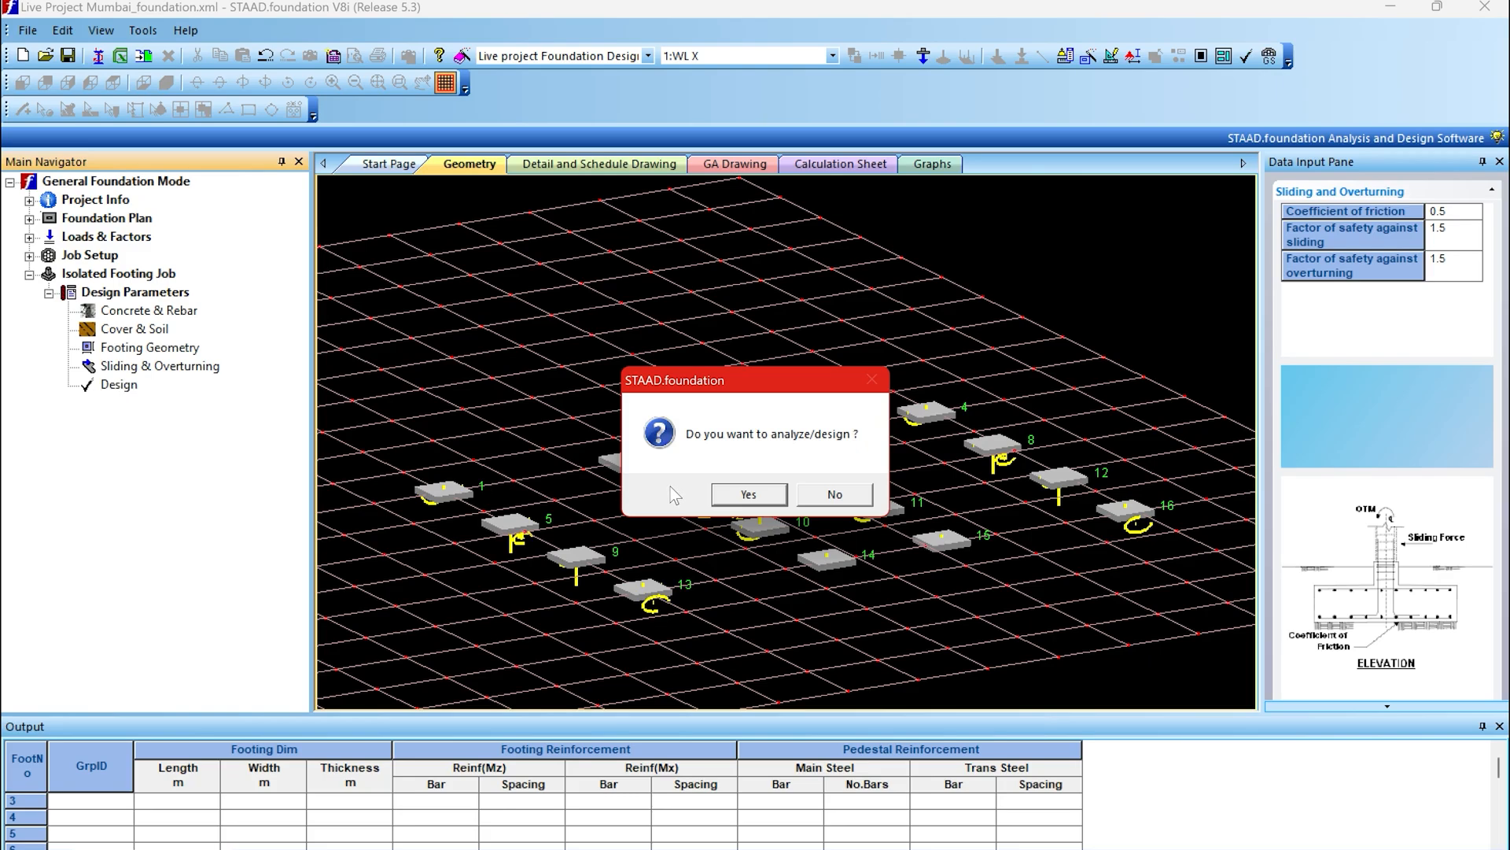
{"action": "left_click", "coordinate": [748, 497]}
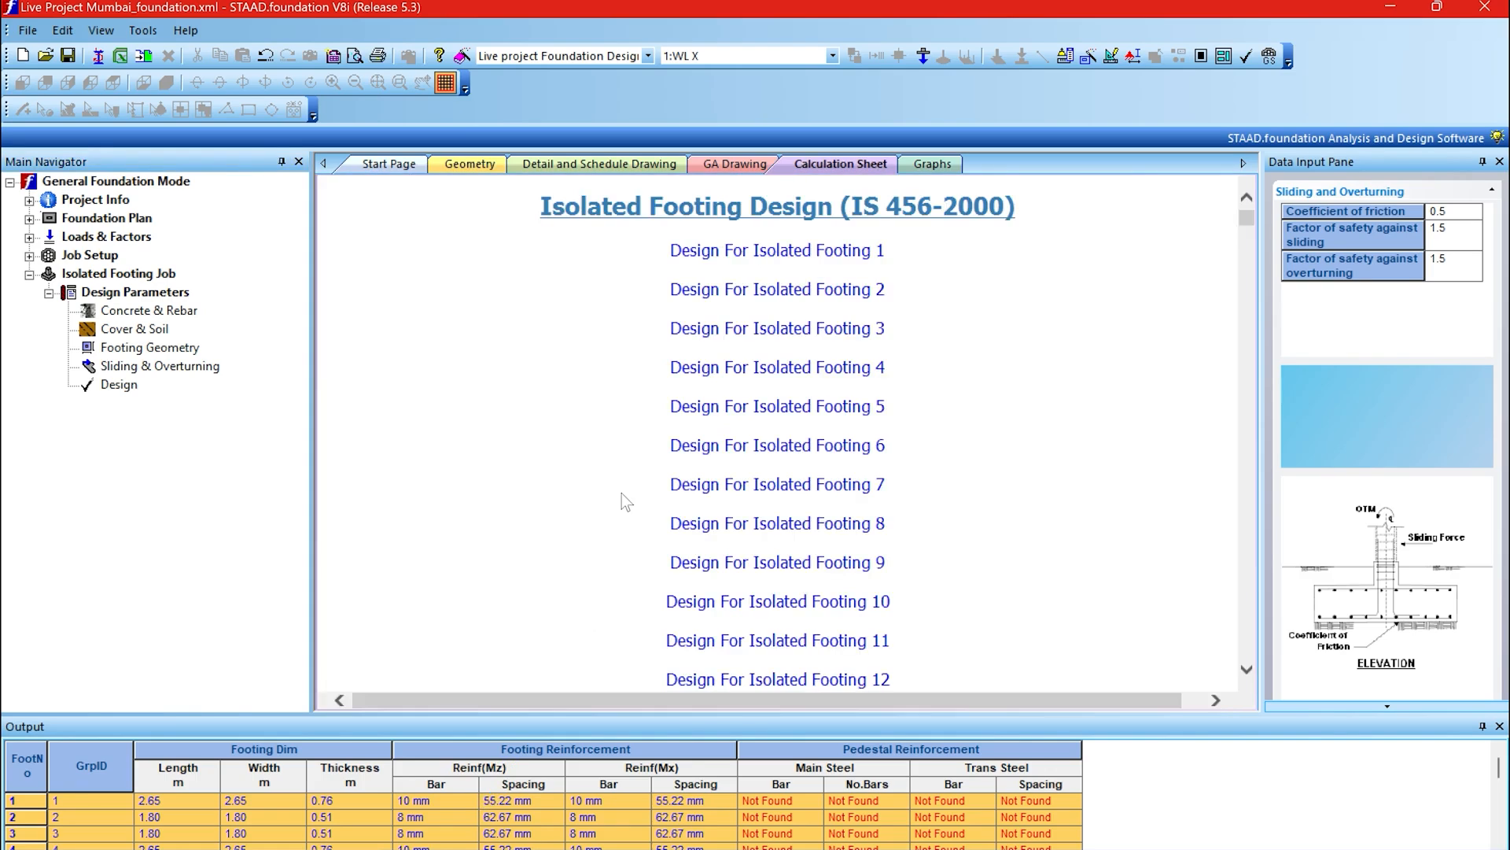
Close the output results table and examine Isolated Footing 1's pressure, sliding, overturning, moment, shear and reinforcement calculations.
{"action": "left_click", "coordinate": [1500, 726]}
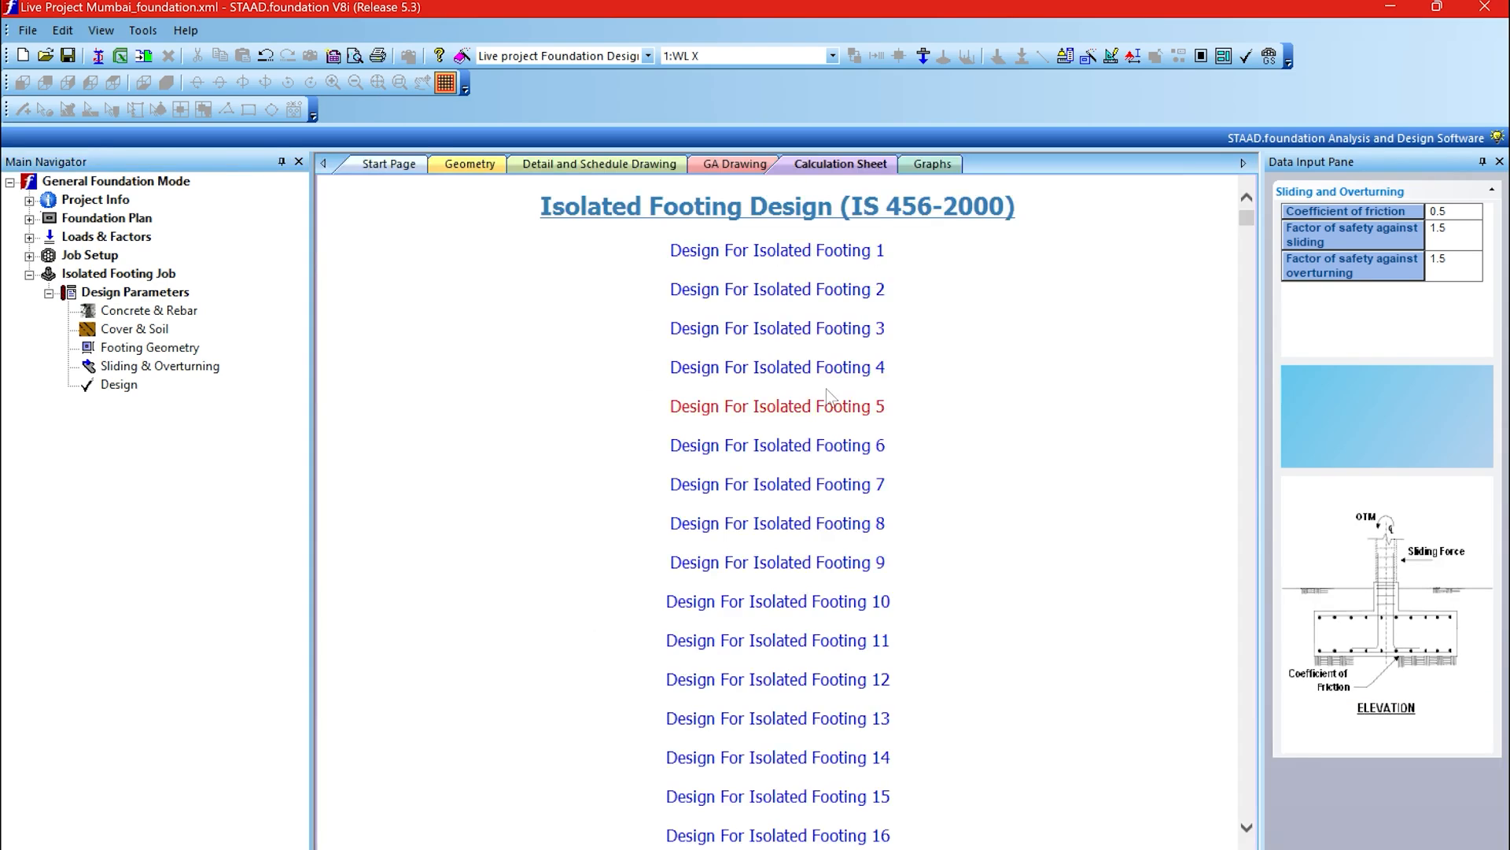
{"action": "left_click", "coordinate": [843, 268]}
{"action": "scroll", "coordinate": [808, 472], "scroll_direction": "down", "scroll_amount": 15}
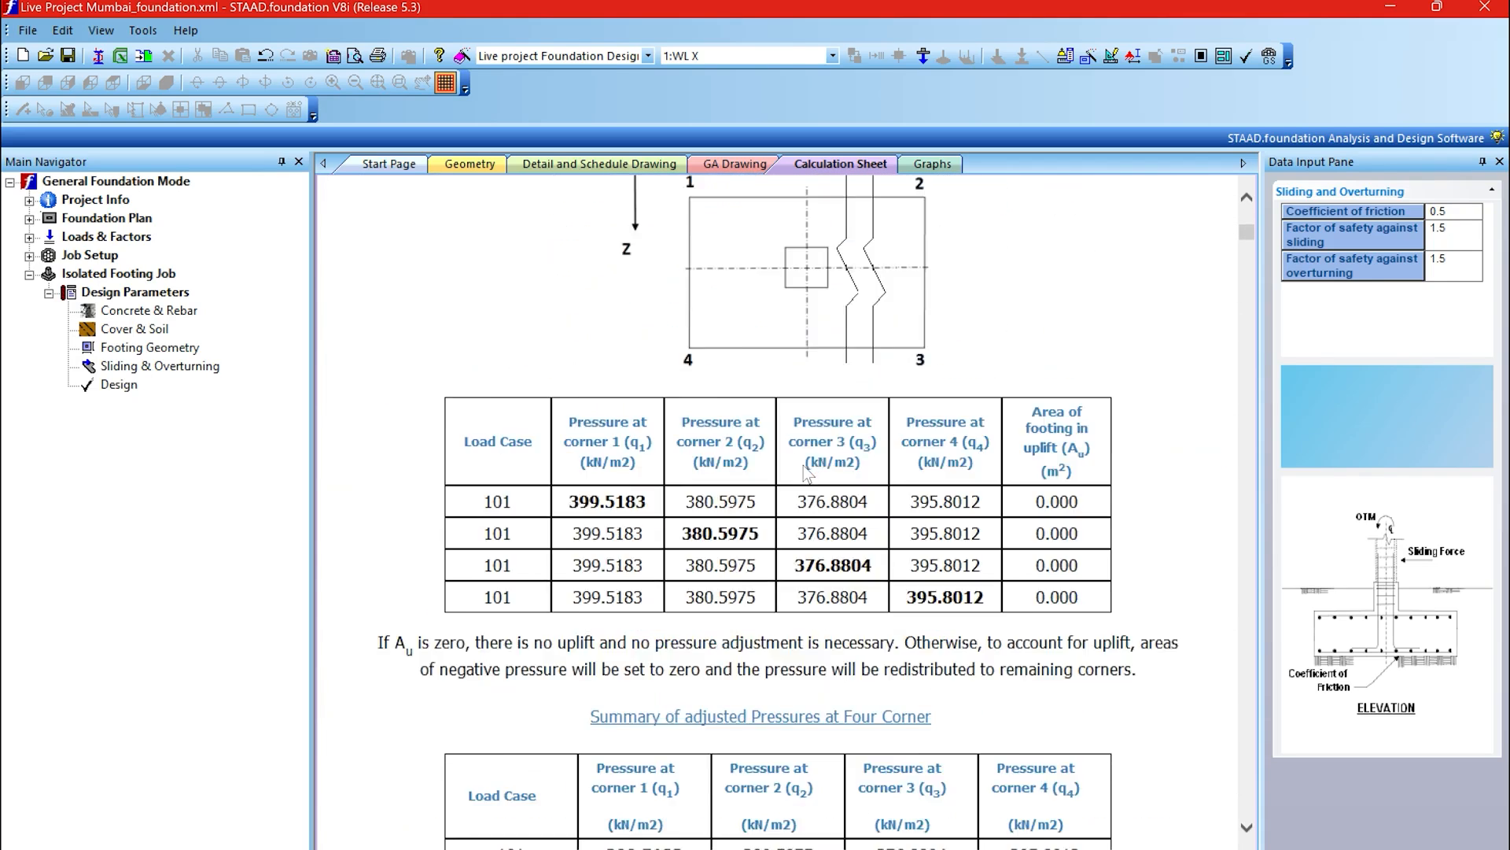
{"action": "scroll", "coordinate": [807, 472], "scroll_direction": "down", "scroll_amount": 10}
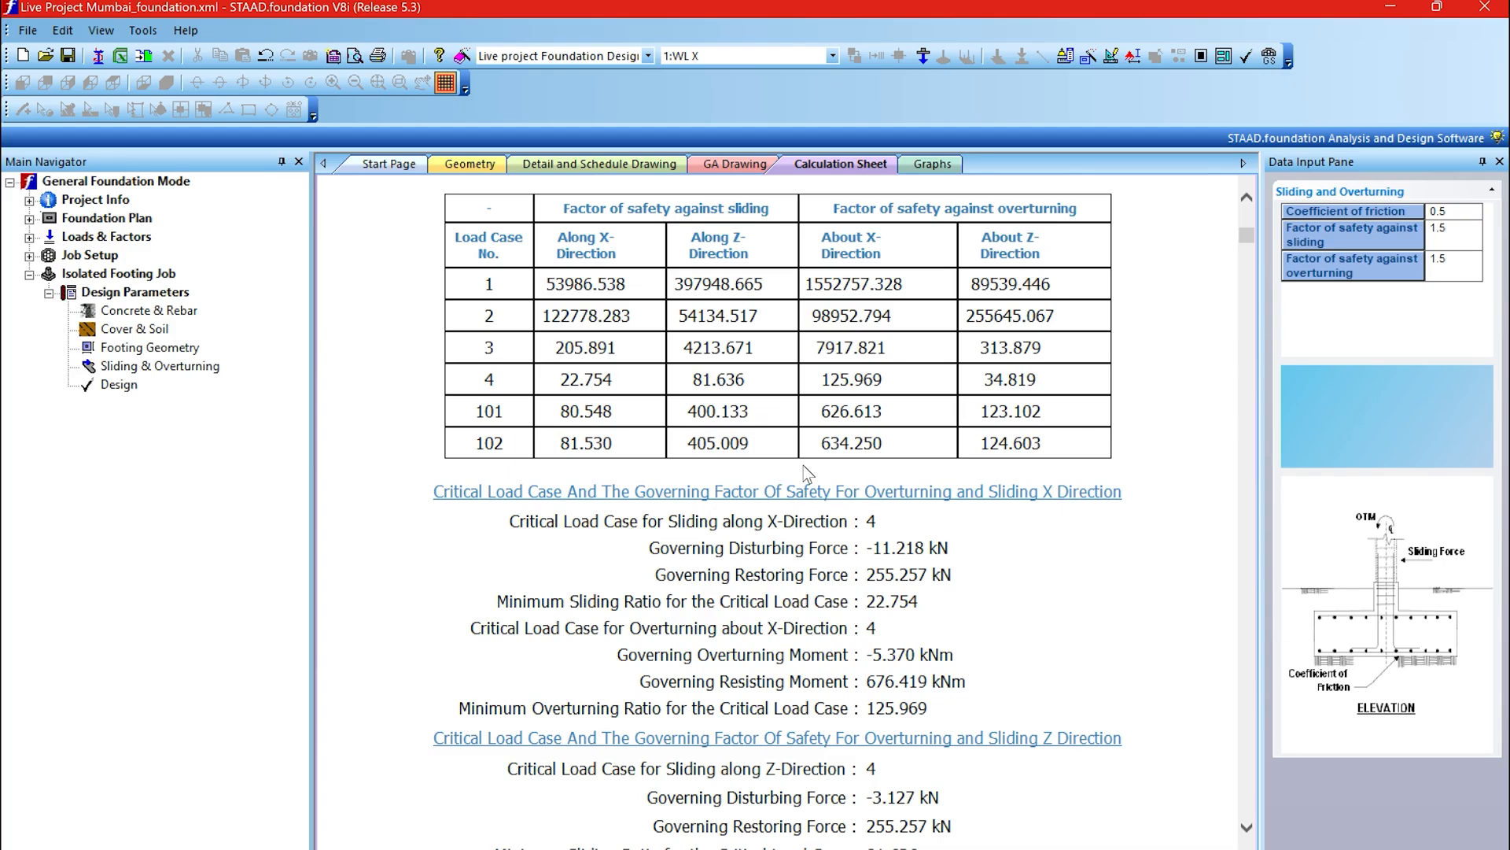
{"action": "scroll", "coordinate": [808, 472], "scroll_direction": "down", "scroll_amount": 15}
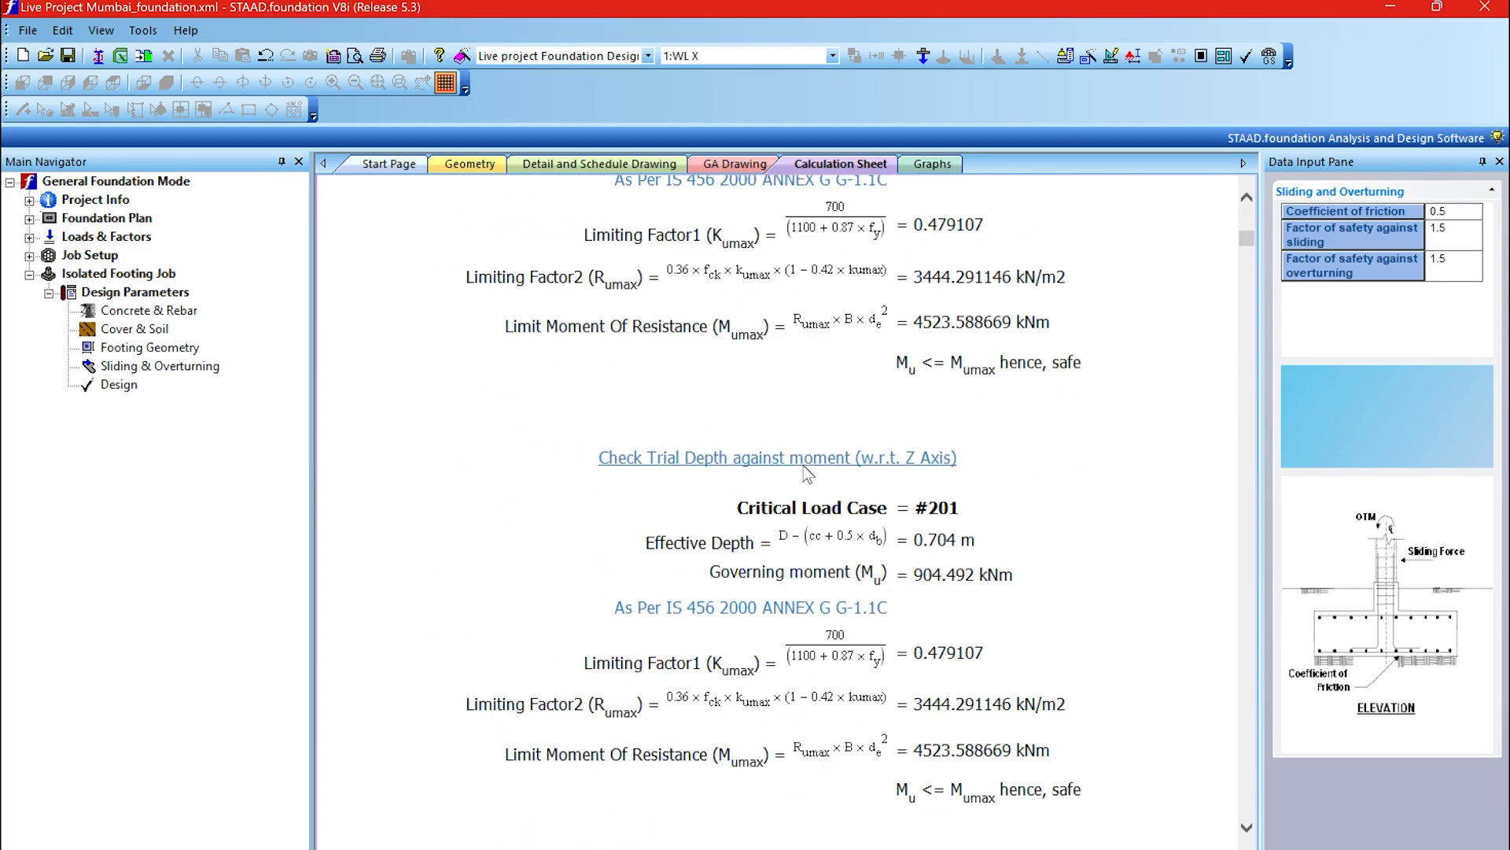
{"action": "scroll", "coordinate": [804, 466], "scroll_direction": "down", "scroll_amount": 15}
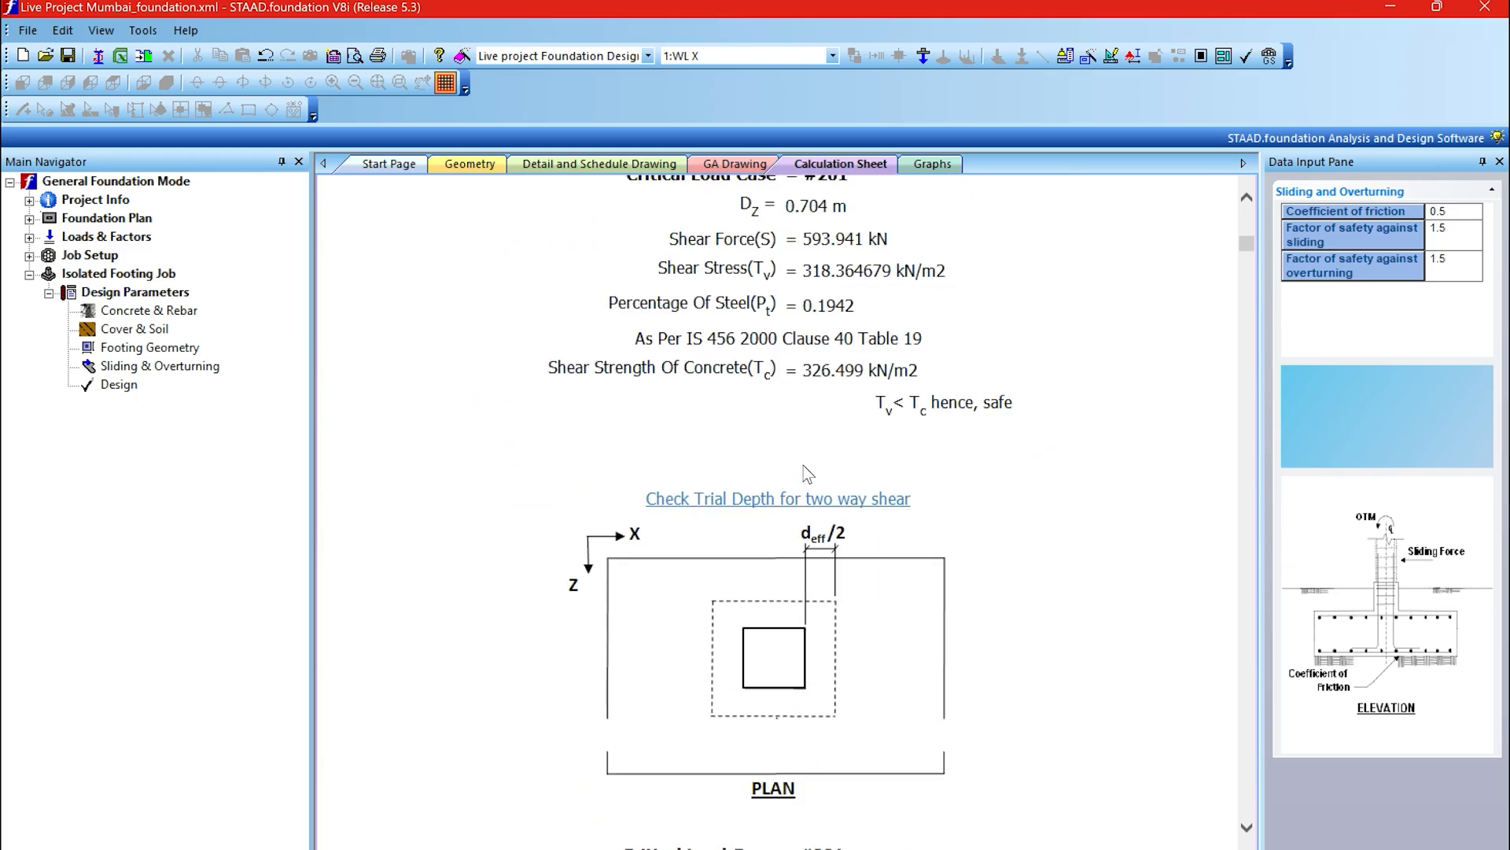
{"action": "scroll", "coordinate": [804, 470], "scroll_direction": "down", "scroll_amount": 20}
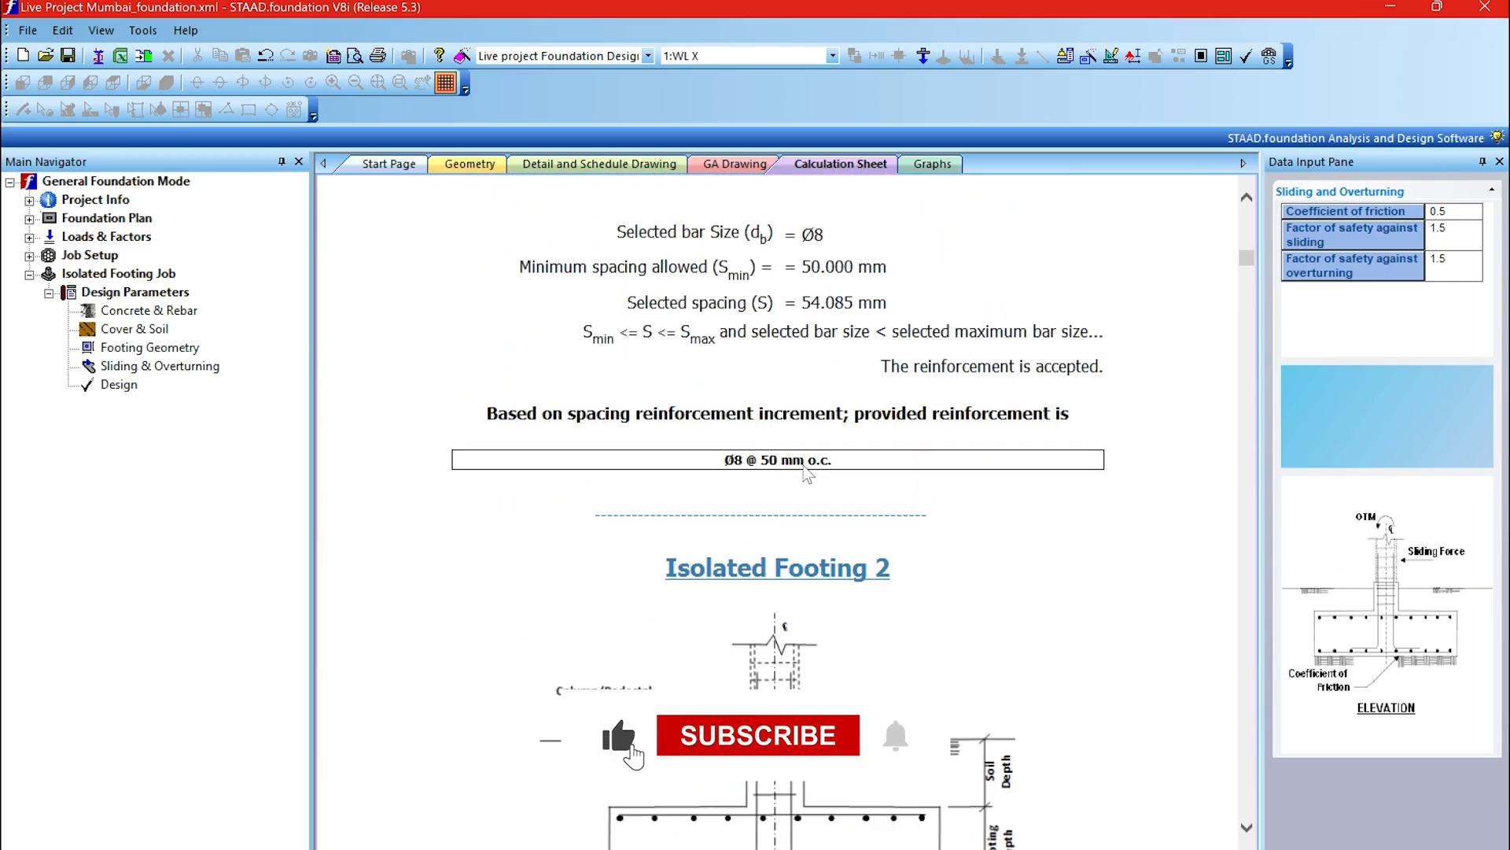
{"action": "scroll", "coordinate": [804, 465], "scroll_direction": "down", "scroll_amount": 15}
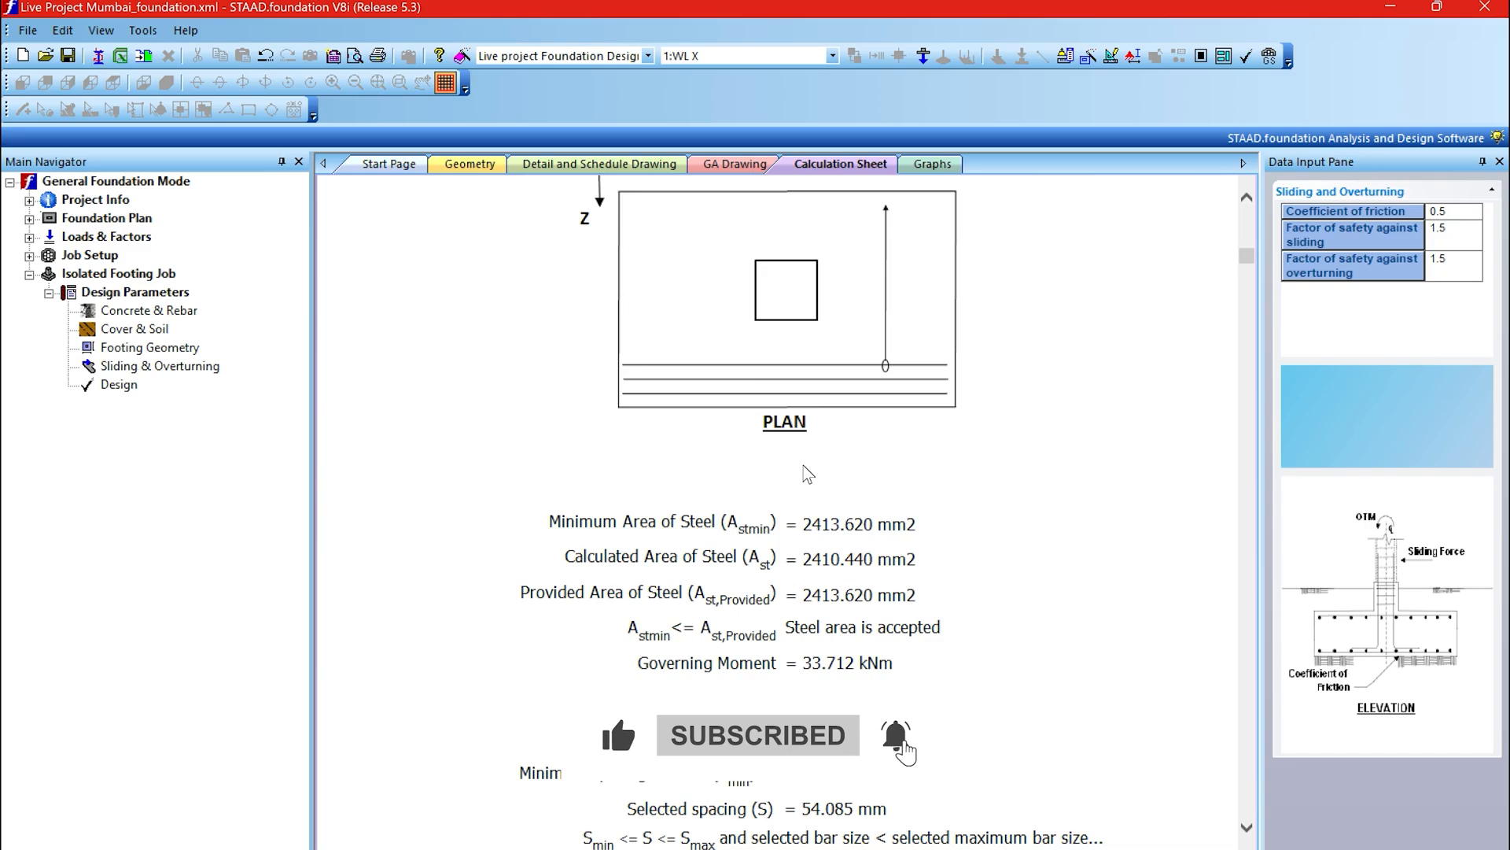
Examine Isolated Footing 2's input geometry, applied loads and soil properties, including the soil bearing capacity.
{"action": "scroll", "coordinate": [808, 473], "scroll_direction": "down", "scroll_amount": 15}
{"action": "scroll", "coordinate": [806, 473], "scroll_direction": "down", "scroll_amount": 1}
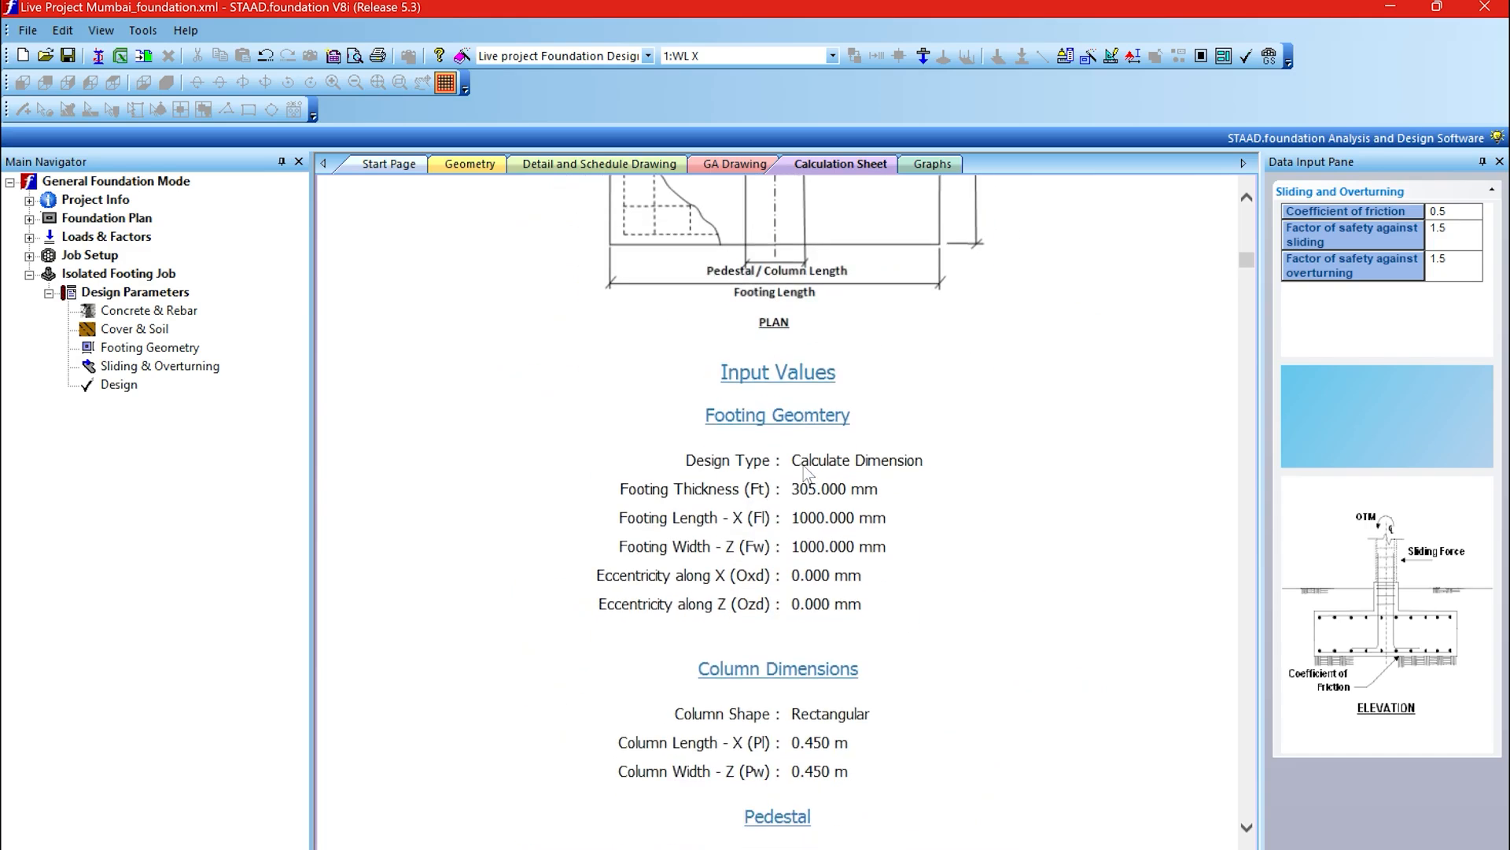
{"action": "scroll", "coordinate": [804, 466], "scroll_direction": "down", "scroll_amount": 15}
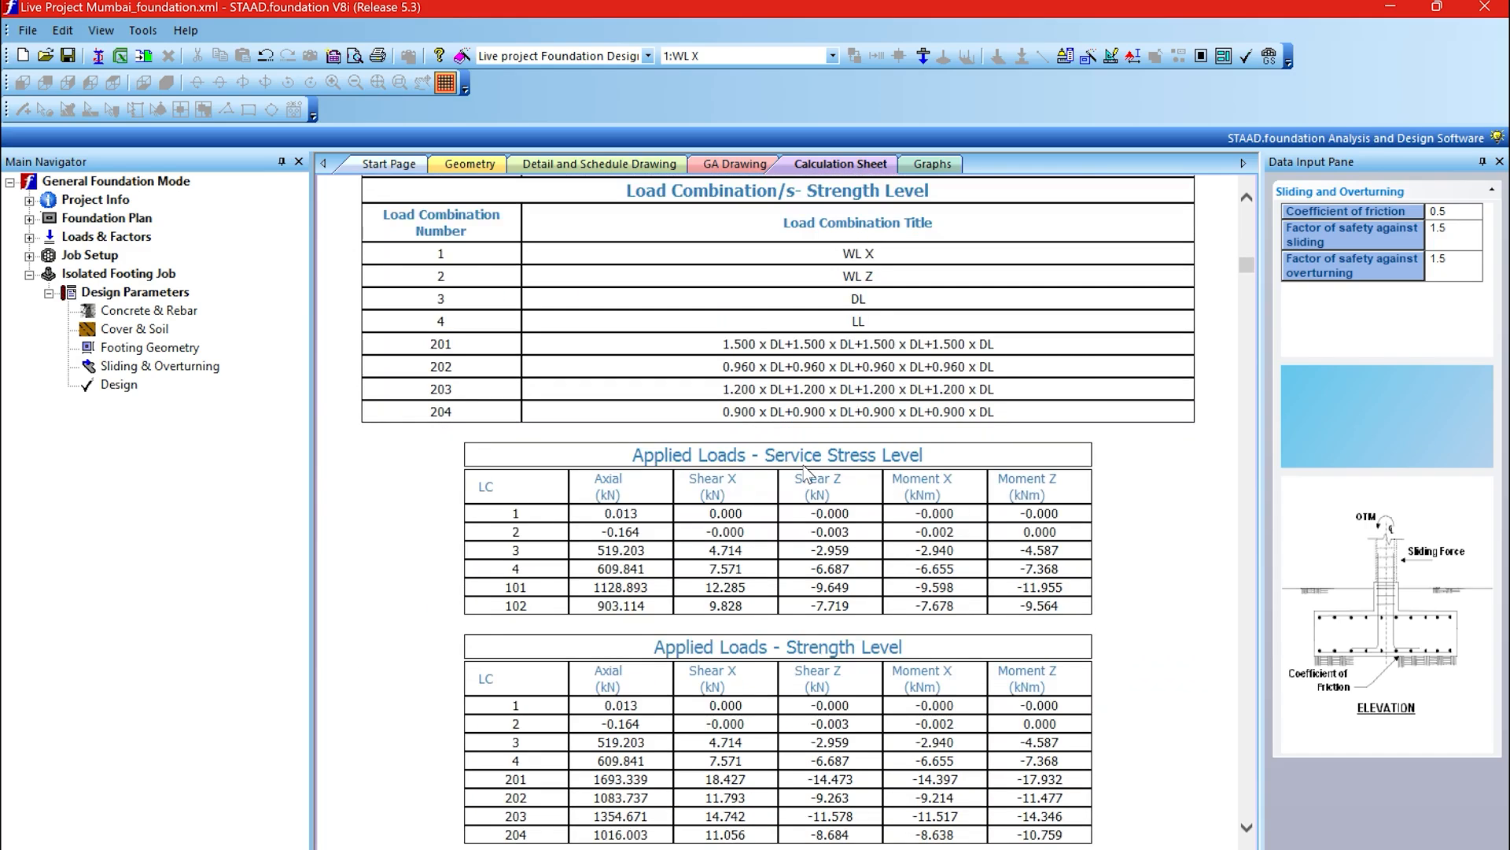
{"action": "scroll", "coordinate": [806, 472], "scroll_direction": "up", "scroll_amount": 10}
{"action": "scroll", "coordinate": [808, 472], "scroll_direction": "down", "scroll_amount": 3}
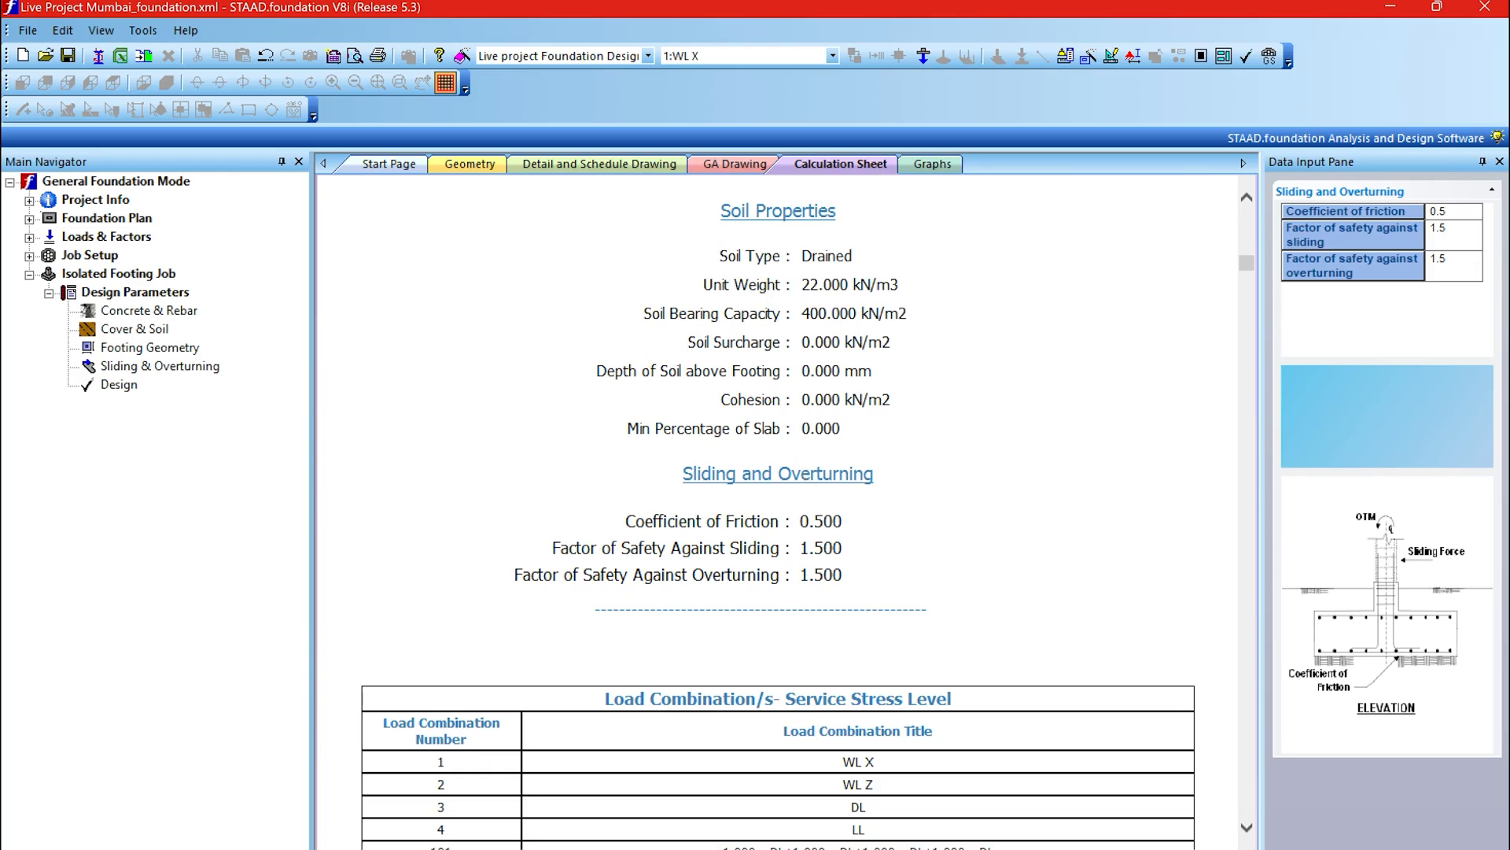
{"action": "left_click_drag", "start_coordinate": [718, 313], "coordinate": [880, 313]}
{"action": "left_click", "coordinate": [978, 428]}
Examine the calculations of the footings after Isolated Footing 2, including input dimensions and development length checks.
{"action": "scroll", "coordinate": [978, 428], "scroll_direction": "down", "scroll_amount": 10}
{"action": "scroll", "coordinate": [910, 428], "scroll_direction": "down", "scroll_amount": 10}
{"action": "scroll", "coordinate": [903, 435], "scroll_direction": "down", "scroll_amount": 20}
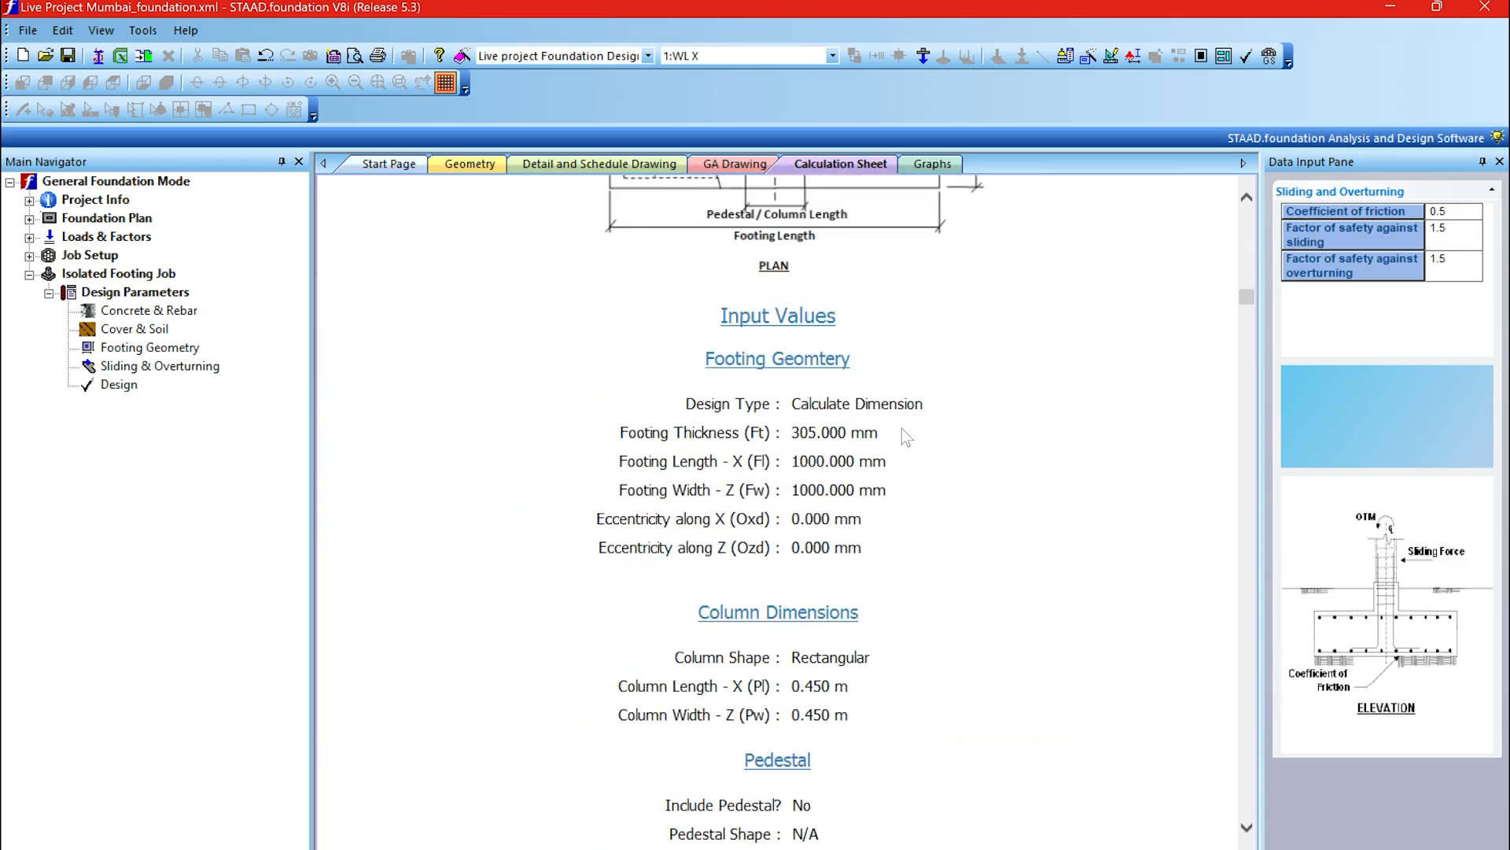
{"action": "scroll", "coordinate": [901, 428], "scroll_direction": "down", "scroll_amount": 15}
{"action": "scroll", "coordinate": [902, 428], "scroll_direction": "down", "scroll_amount": 4}
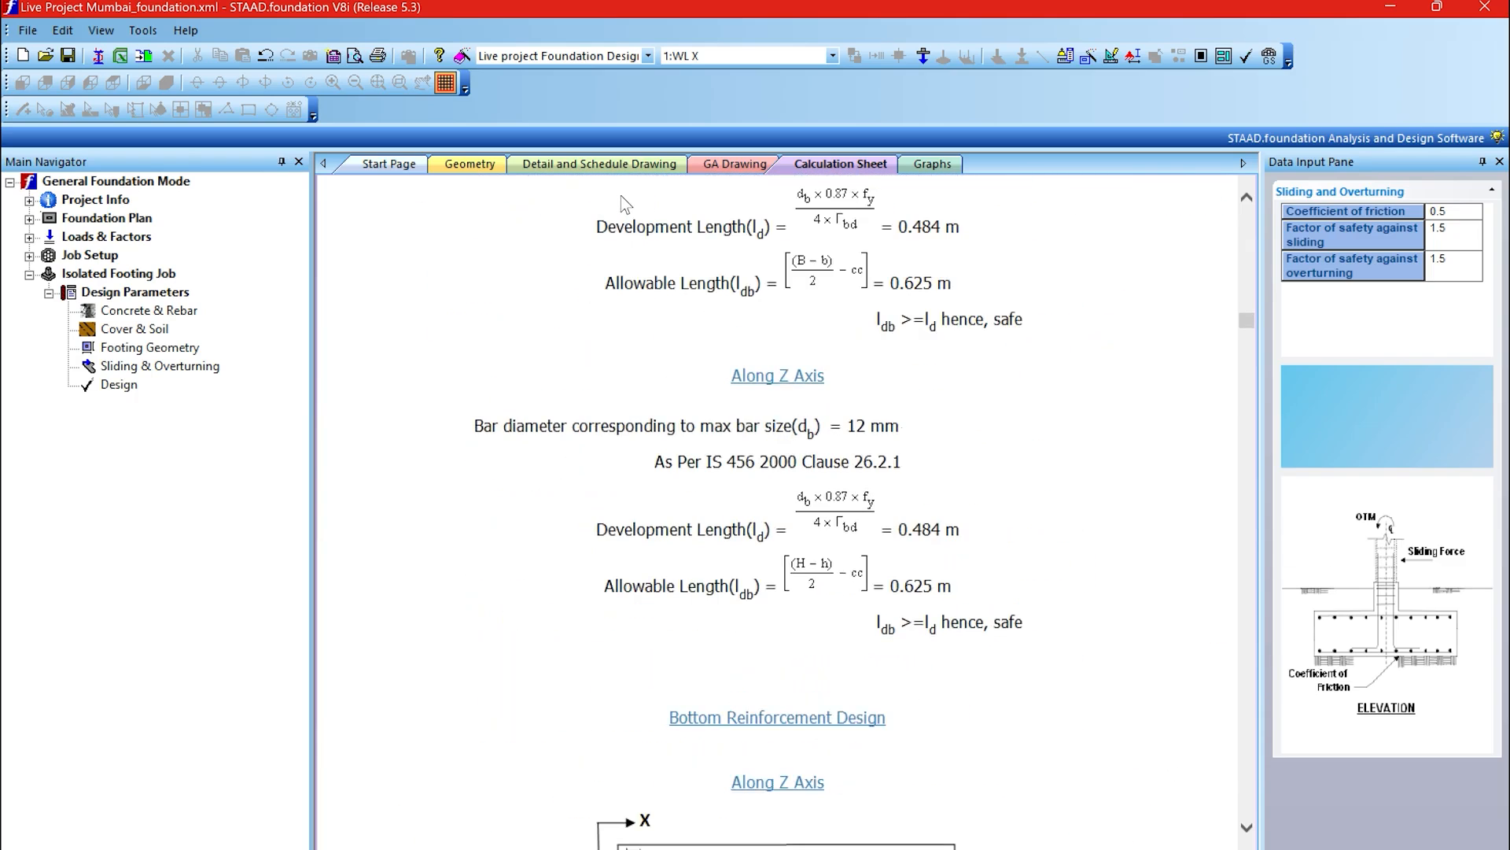
Inspect the general arrangement drawing of all footings and the detail drawing of footing 1.
{"action": "left_click", "coordinate": [709, 168]}
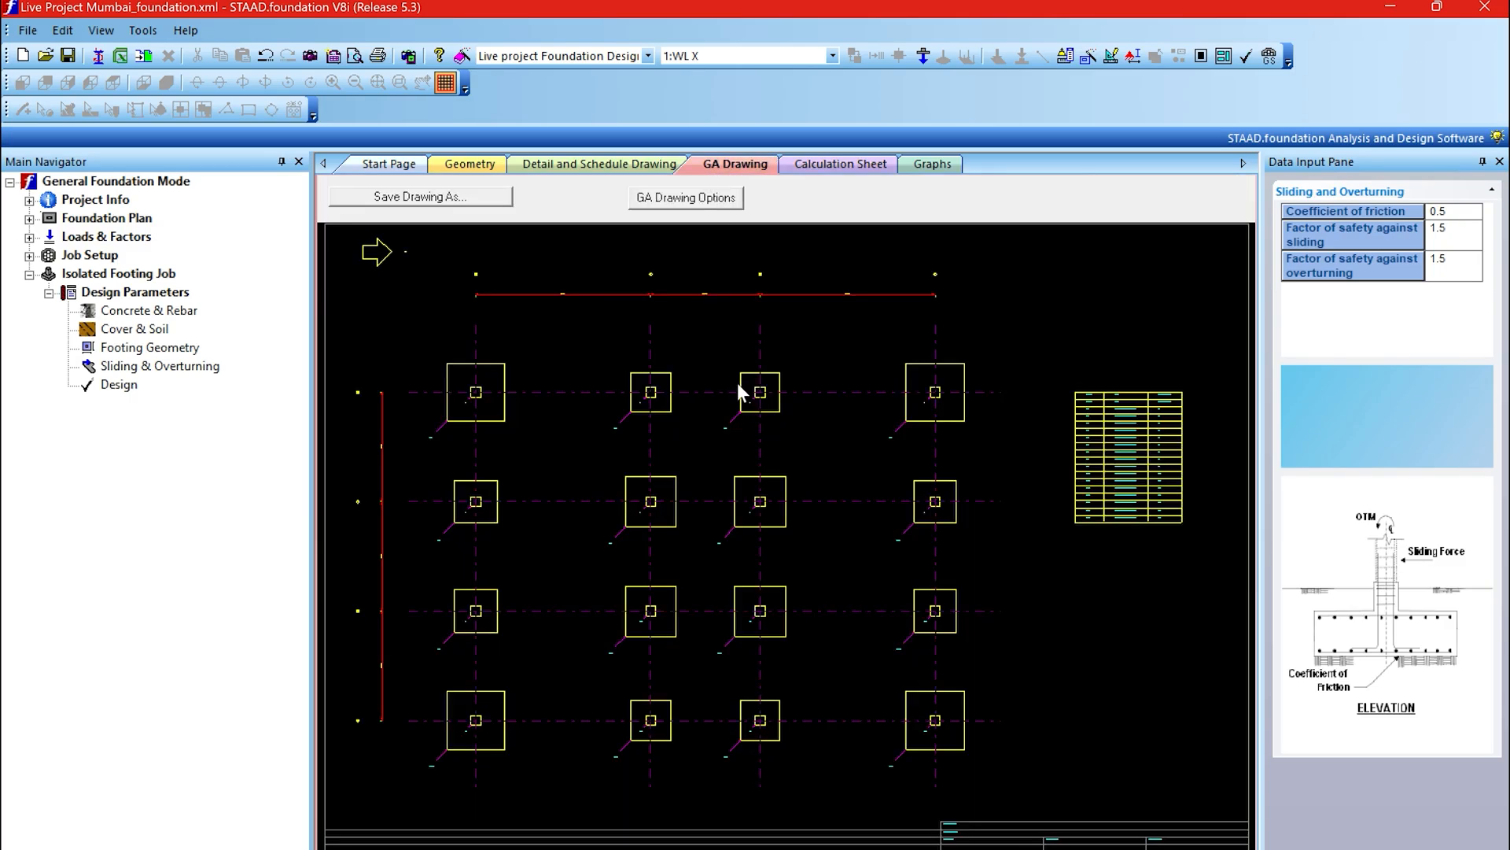
{"action": "left_click", "coordinate": [572, 168]}
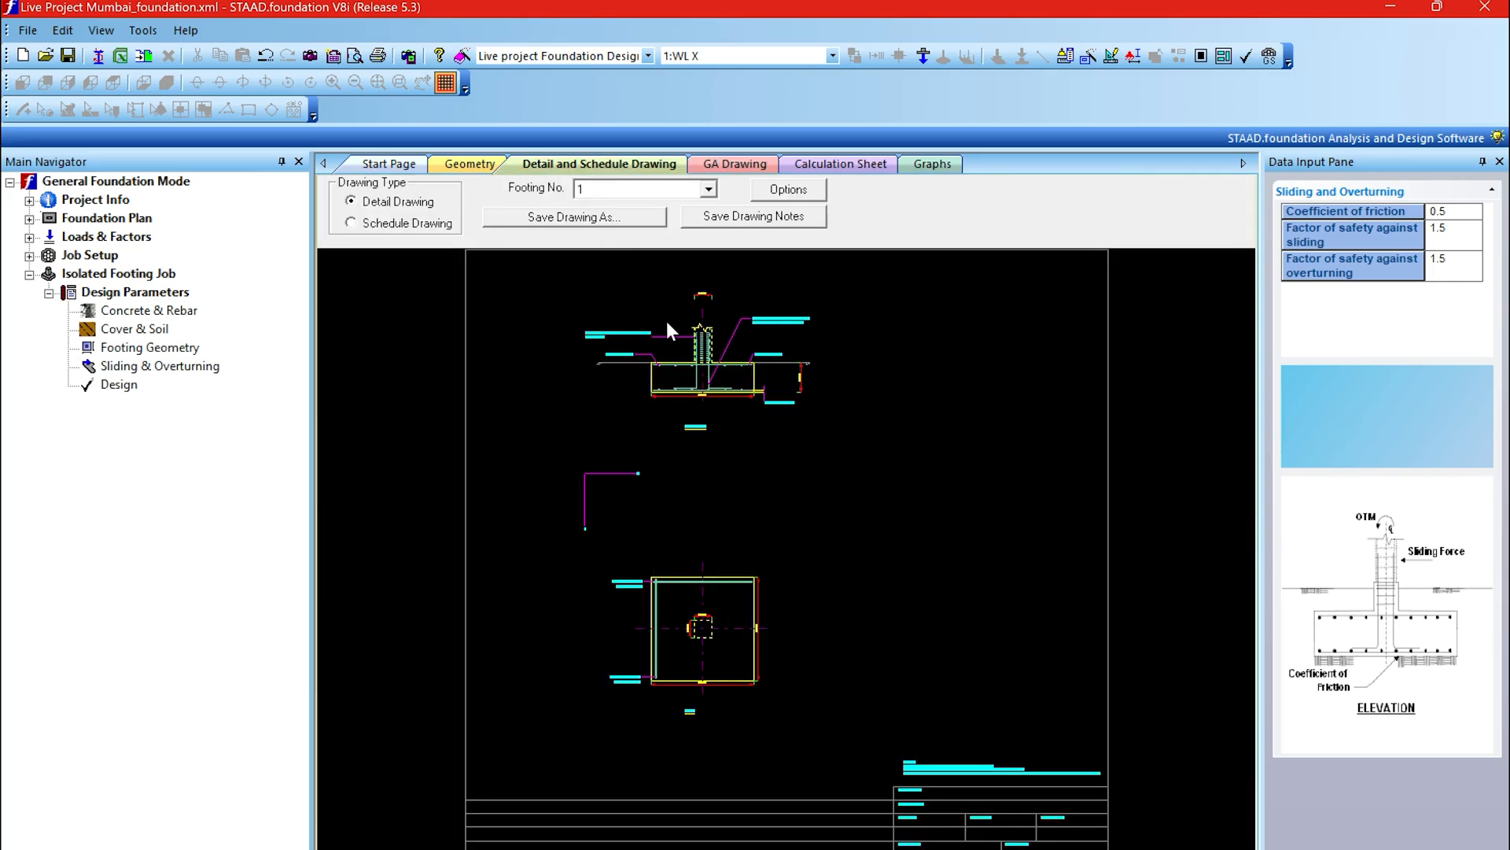
{"action": "scroll", "coordinate": [667, 321], "scroll_direction": "down", "scroll_amount": 2}
{"action": "scroll", "coordinate": [666, 321], "scroll_direction": "up", "scroll_amount": 5}
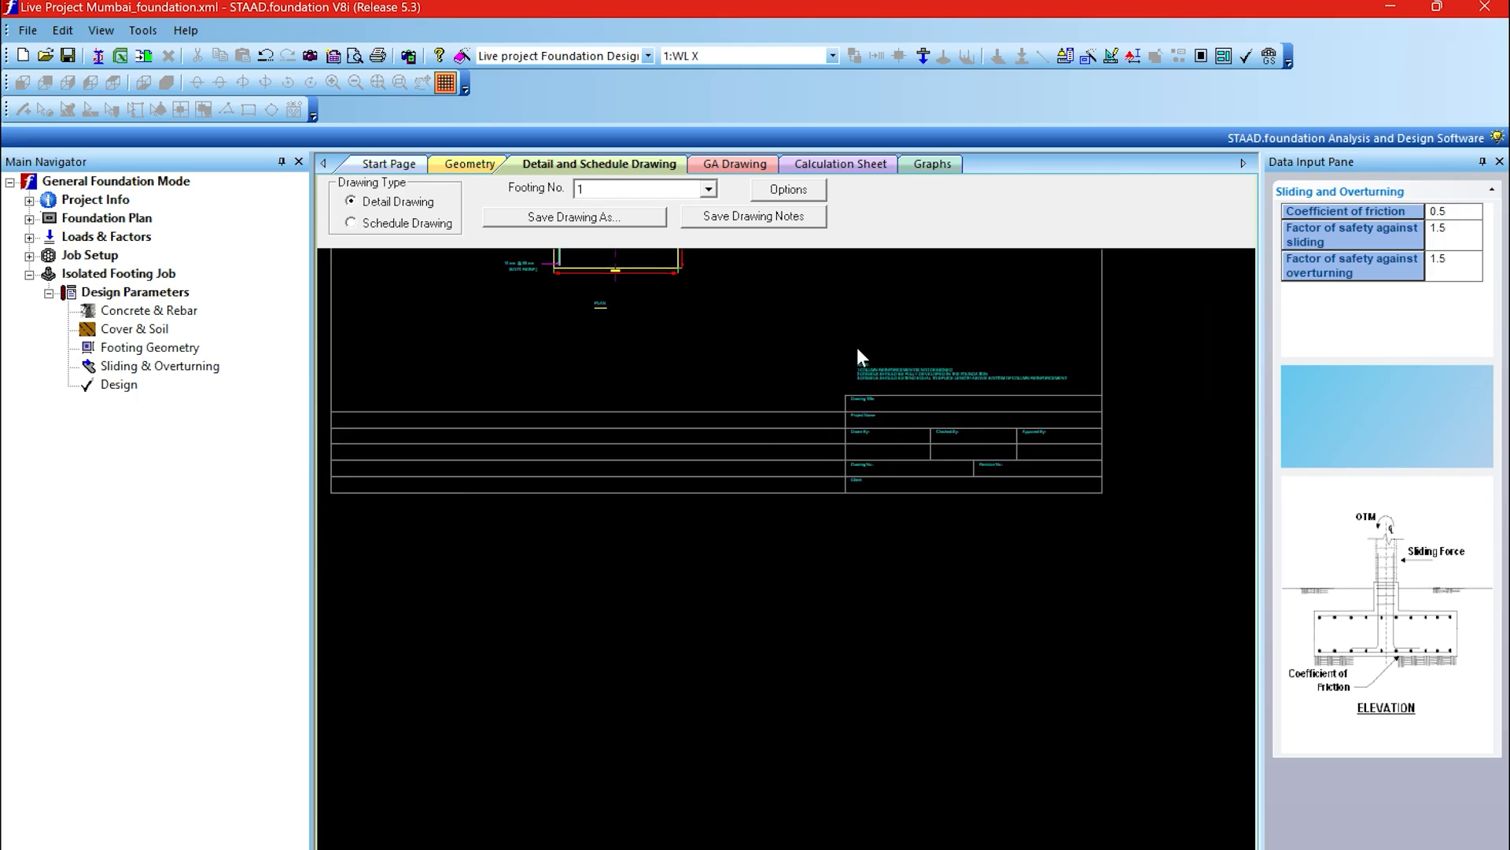
{"action": "scroll", "coordinate": [857, 346], "scroll_direction": "down", "scroll_amount": 5}
{"action": "scroll", "coordinate": [663, 267], "scroll_direction": "up", "scroll_amount": 3}
{"action": "scroll", "coordinate": [662, 269], "scroll_direction": "up", "scroll_amount": 1}
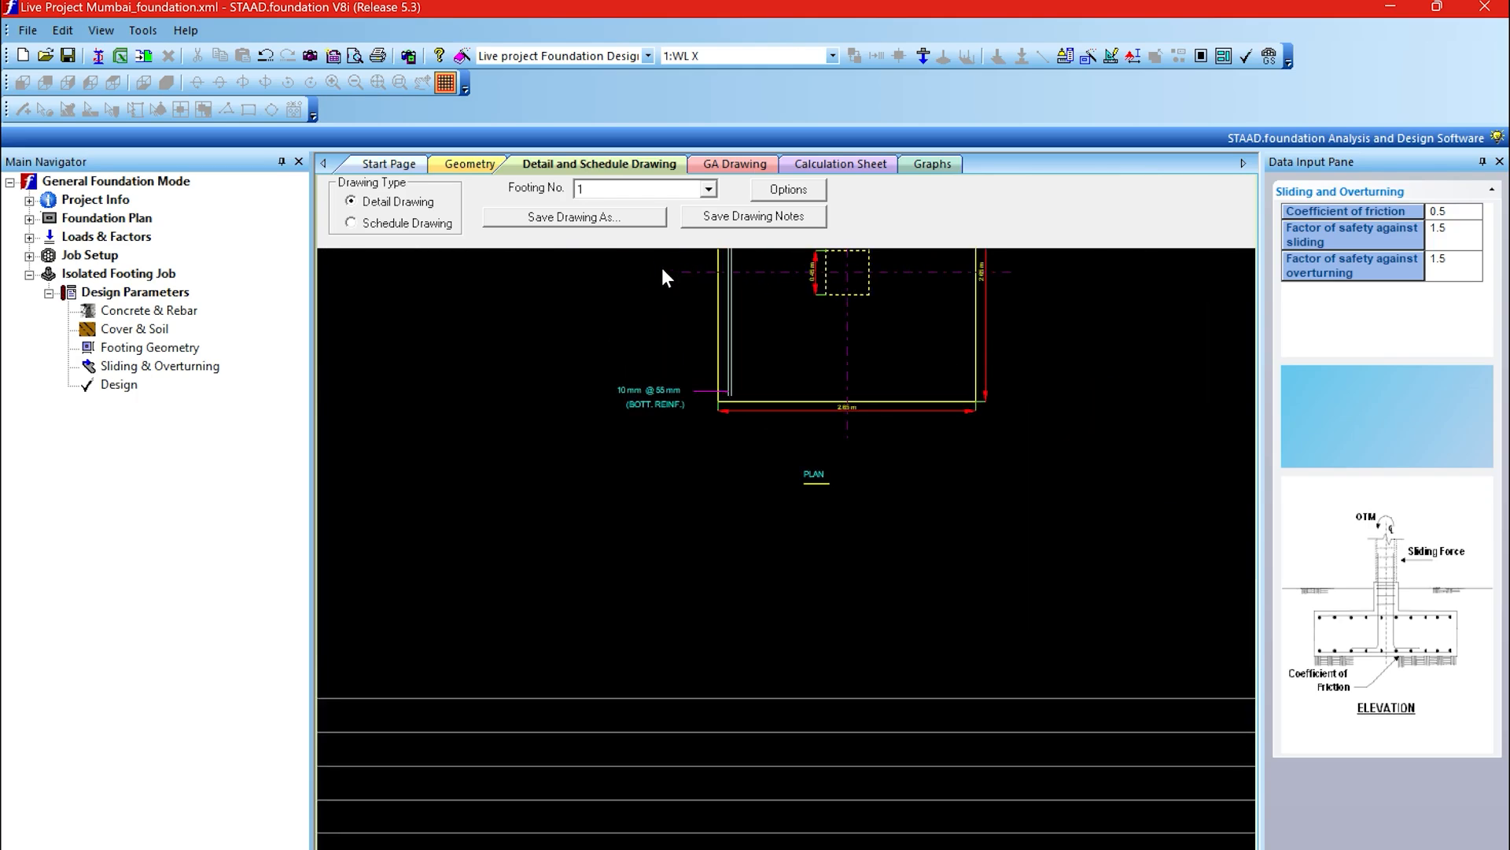
View the 3D geometry of the designed footings and the graphs page.
{"action": "left_click", "coordinate": [474, 166]}
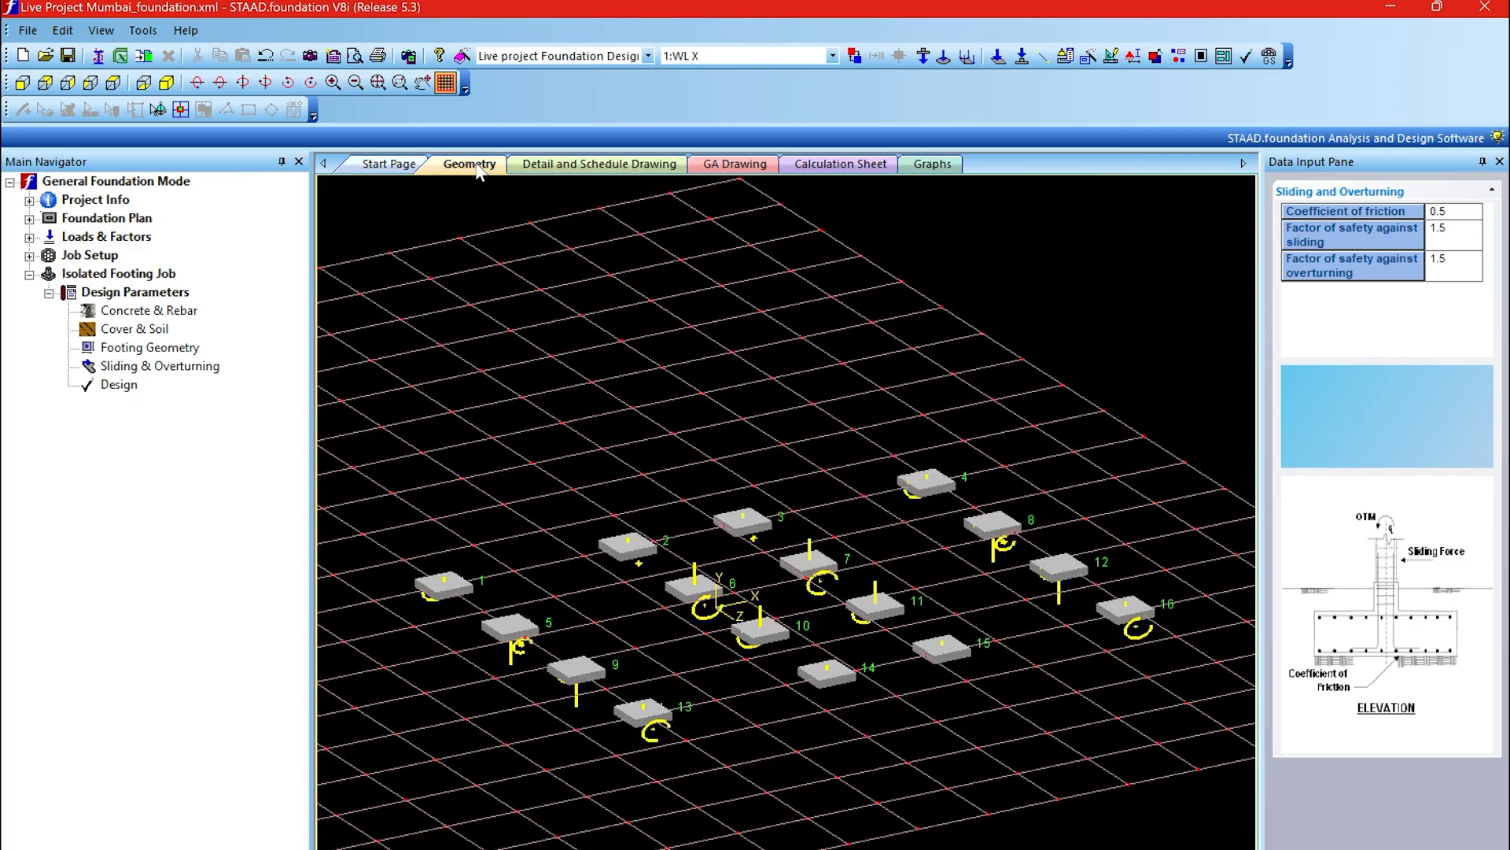
{"action": "left_click", "coordinate": [840, 164]}
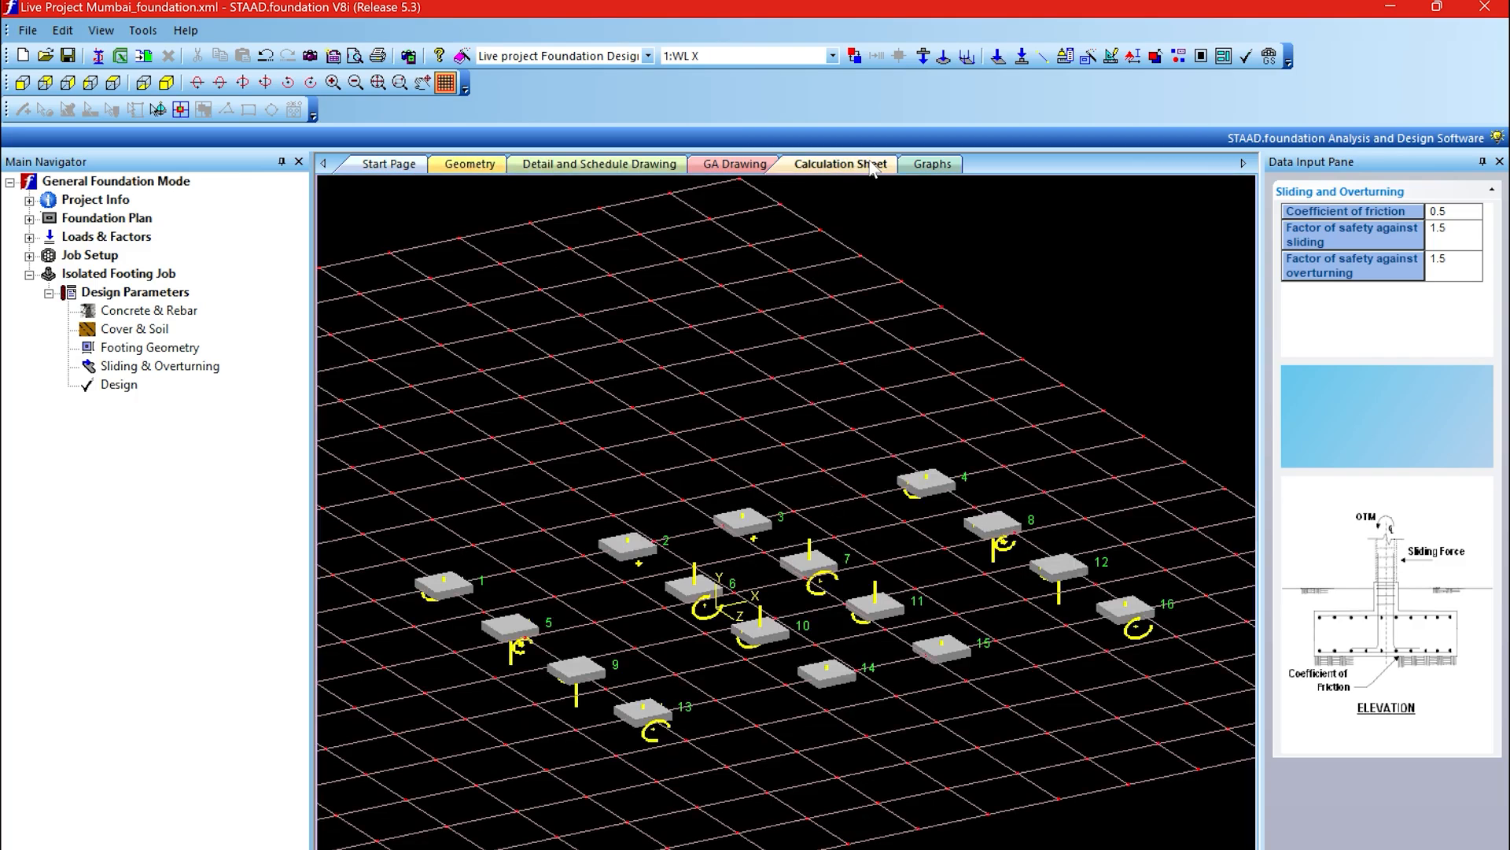
{"action": "left_click", "coordinate": [910, 168]}
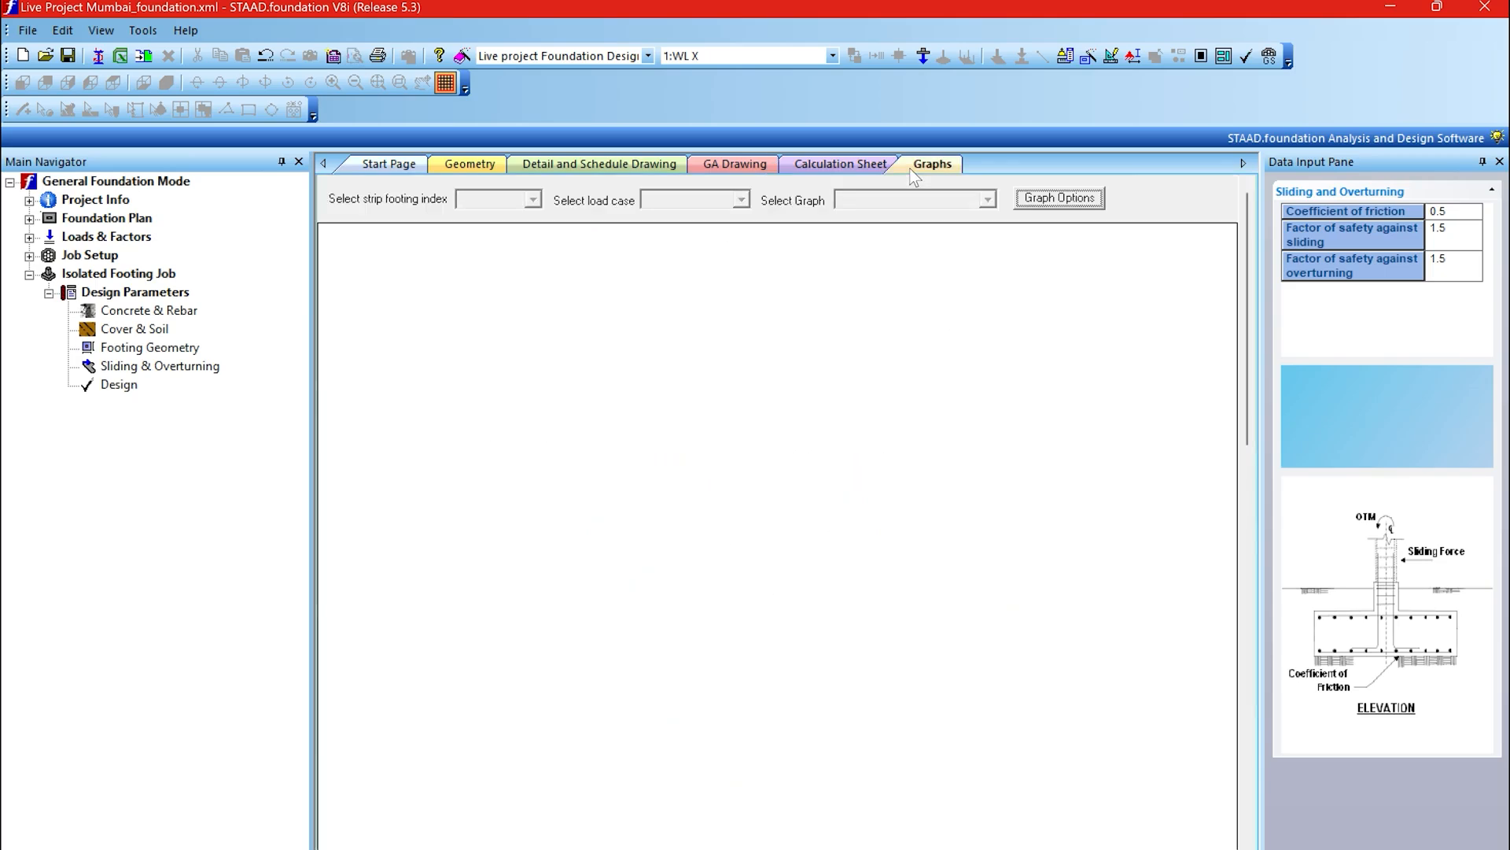
Return to the calculation sheet and examine the one-way shear check and the bottom reinforcement design in both directions.
{"action": "left_click", "coordinate": [848, 169]}
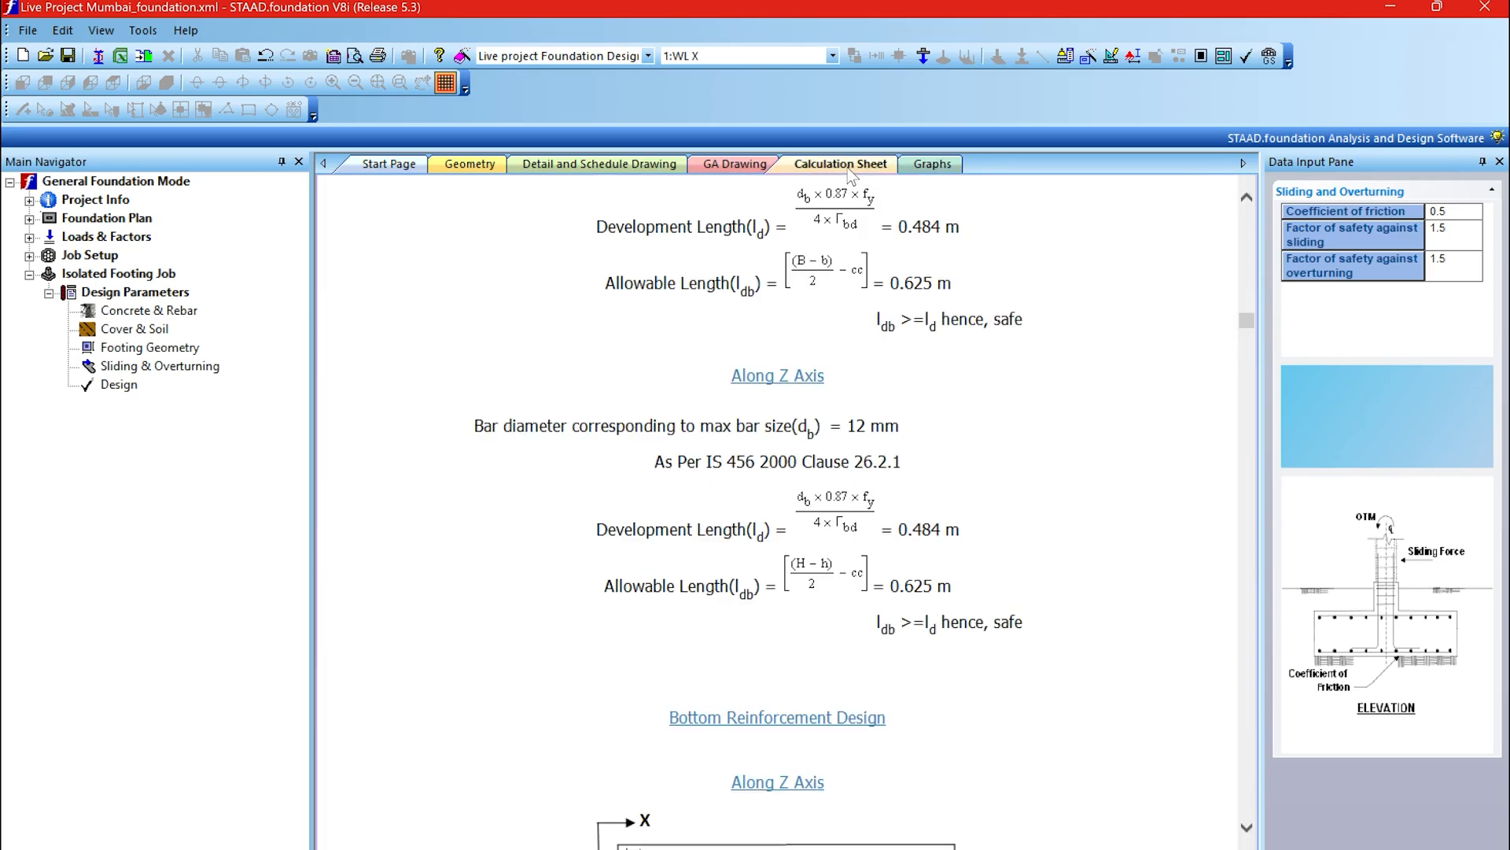
{"action": "scroll", "coordinate": [516, 545], "scroll_direction": "up", "scroll_amount": 20}
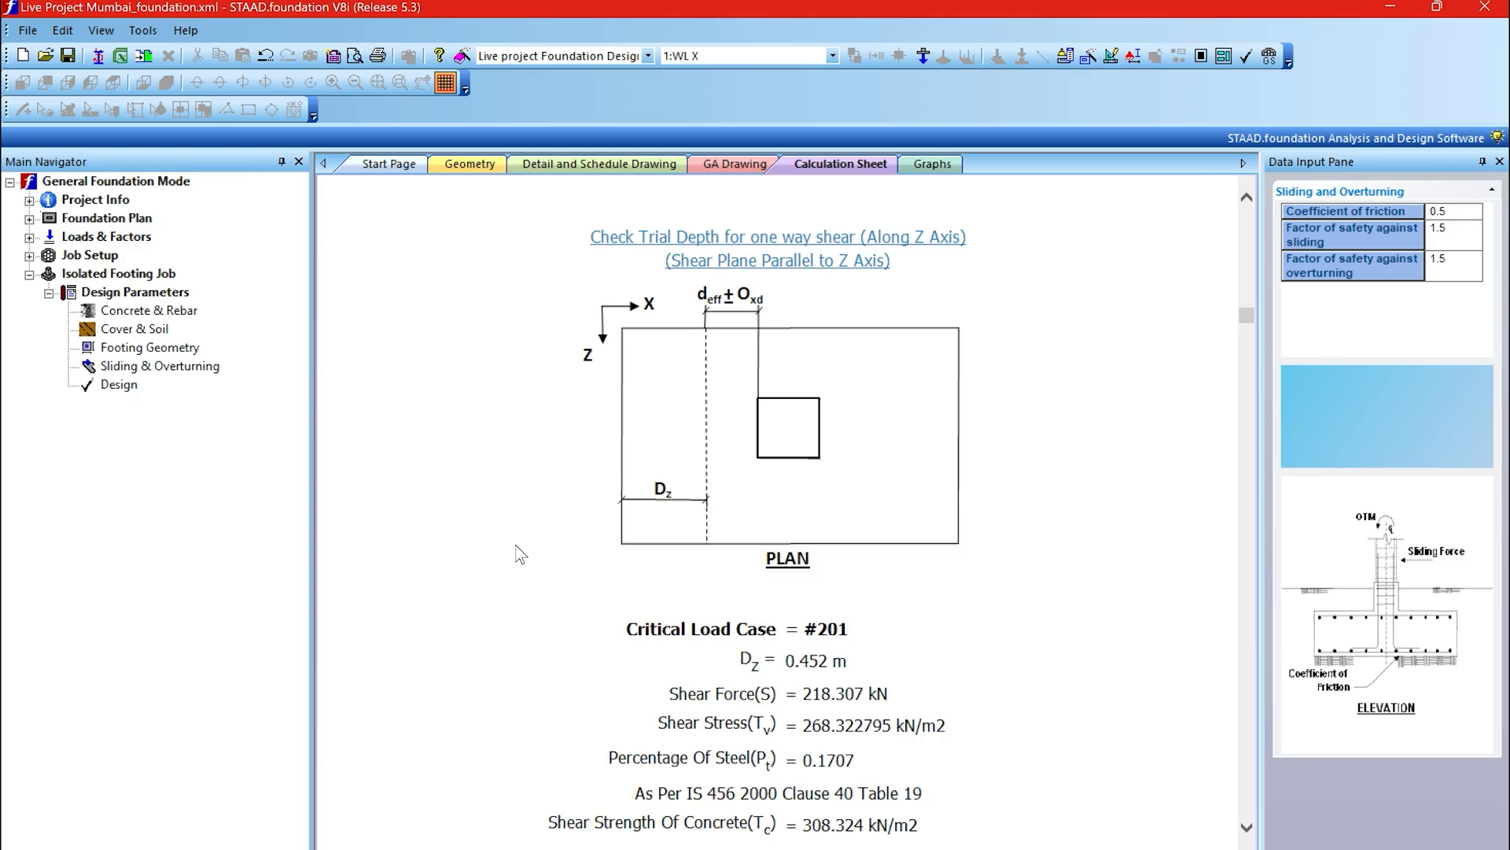
{"action": "scroll", "coordinate": [515, 545], "scroll_direction": "down", "scroll_amount": 20}
{"action": "scroll", "coordinate": [515, 545], "scroll_direction": "up", "scroll_amount": 1}
{"action": "scroll", "coordinate": [515, 547], "scroll_direction": "up", "scroll_amount": 5}
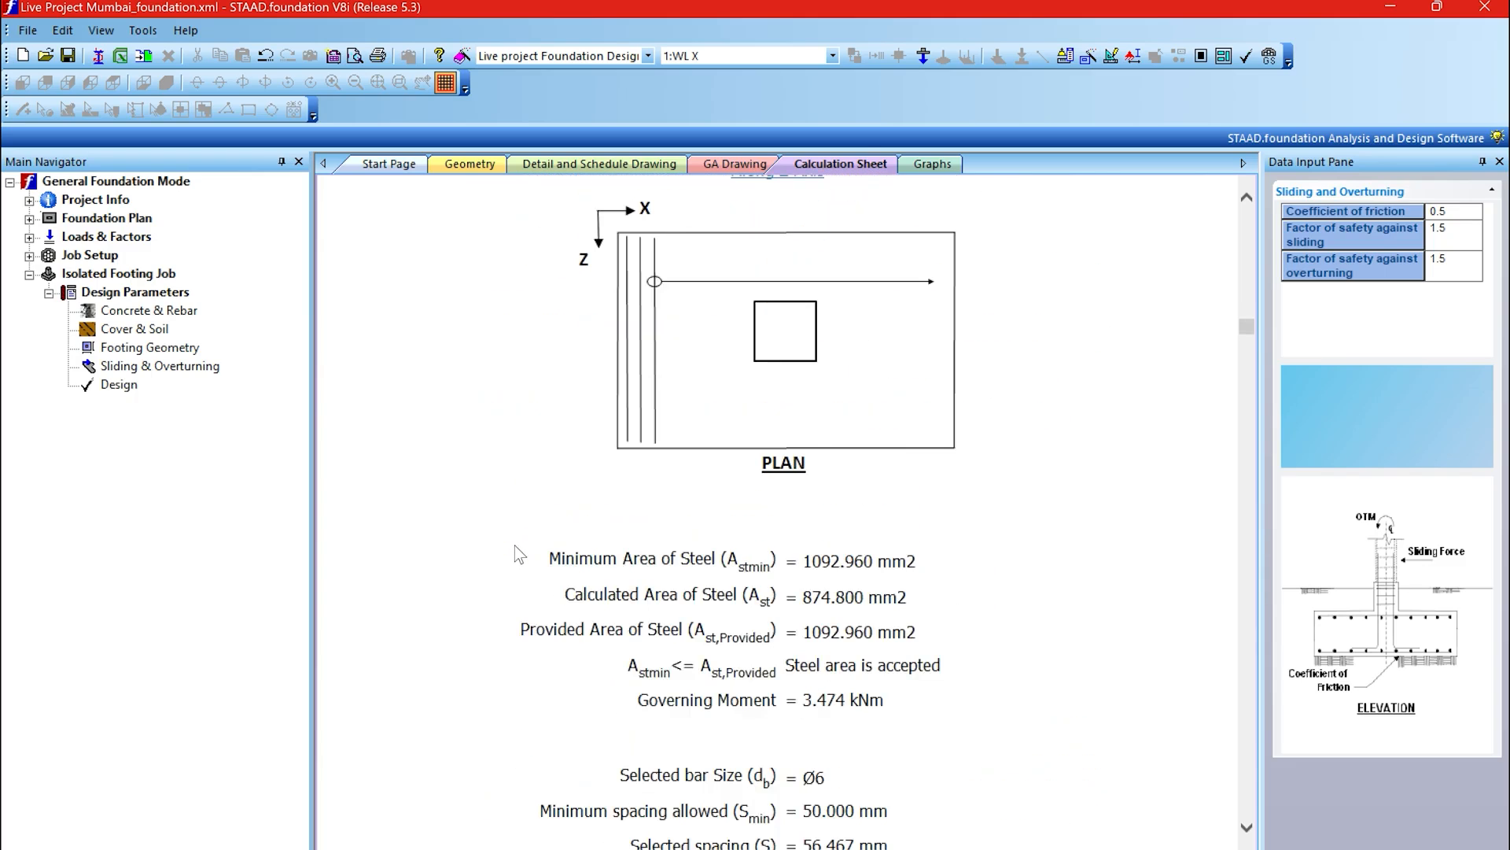
{"action": "scroll", "coordinate": [516, 545], "scroll_direction": "down", "scroll_amount": 6}
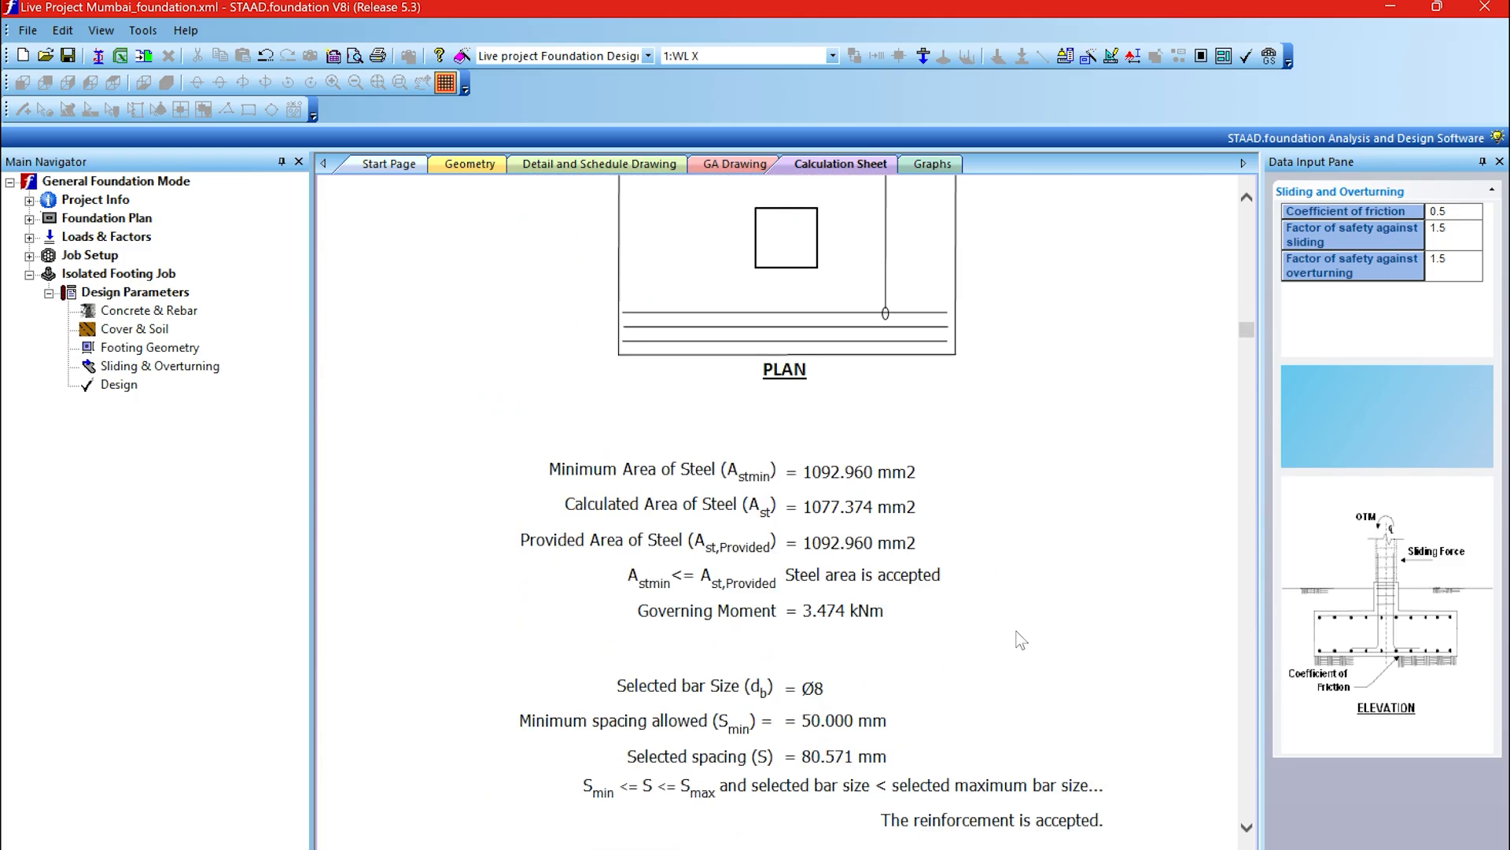
Go to the end of the calculation sheet and view its print settings without printing.
{"action": "left_click_drag", "start_coordinate": [1241, 334], "coordinate": [1235, 804]}
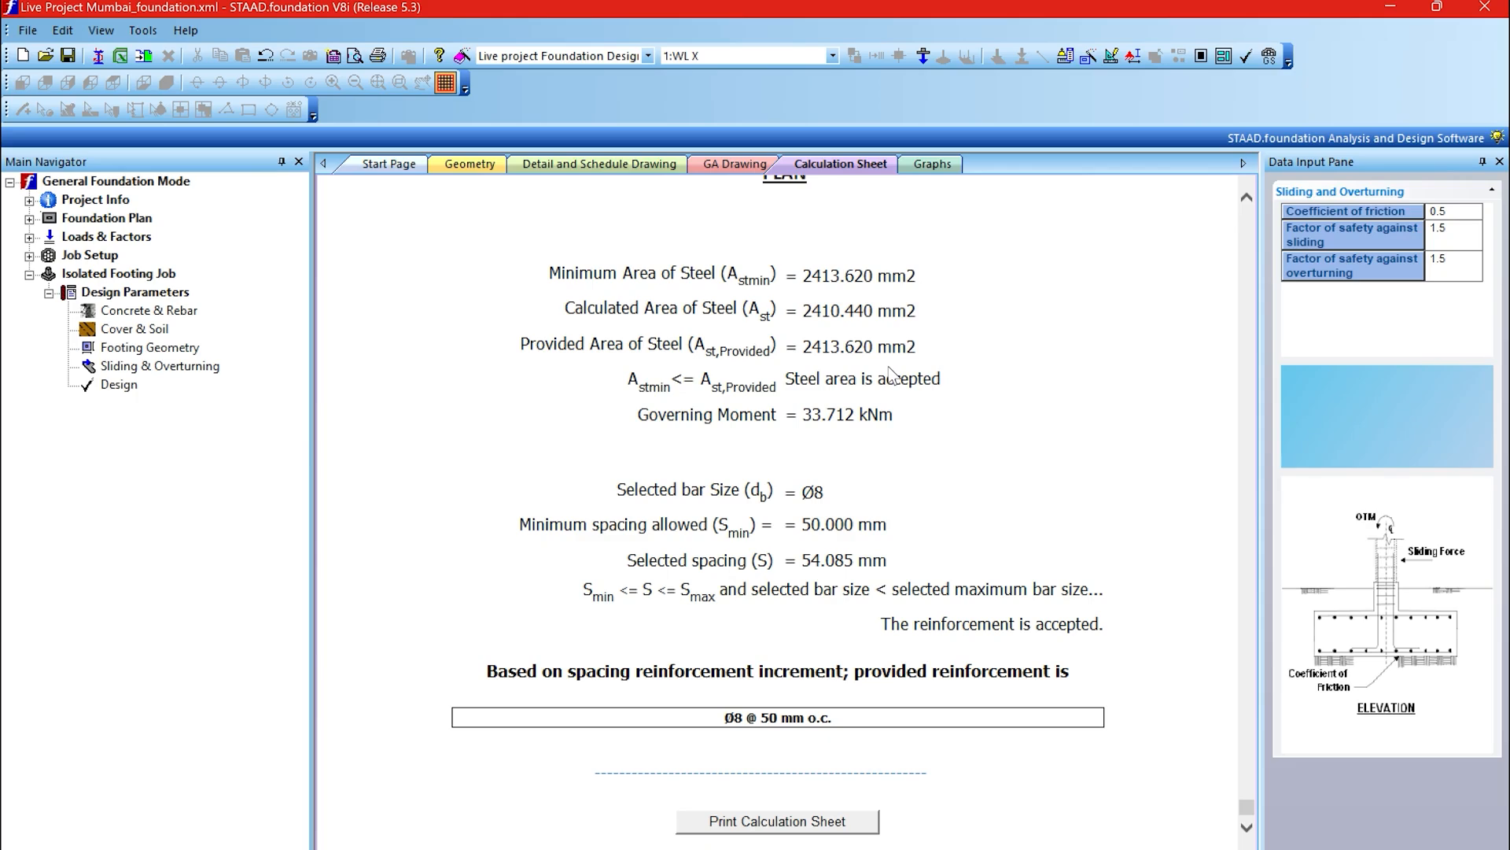
{"action": "left_click", "coordinate": [776, 822]}
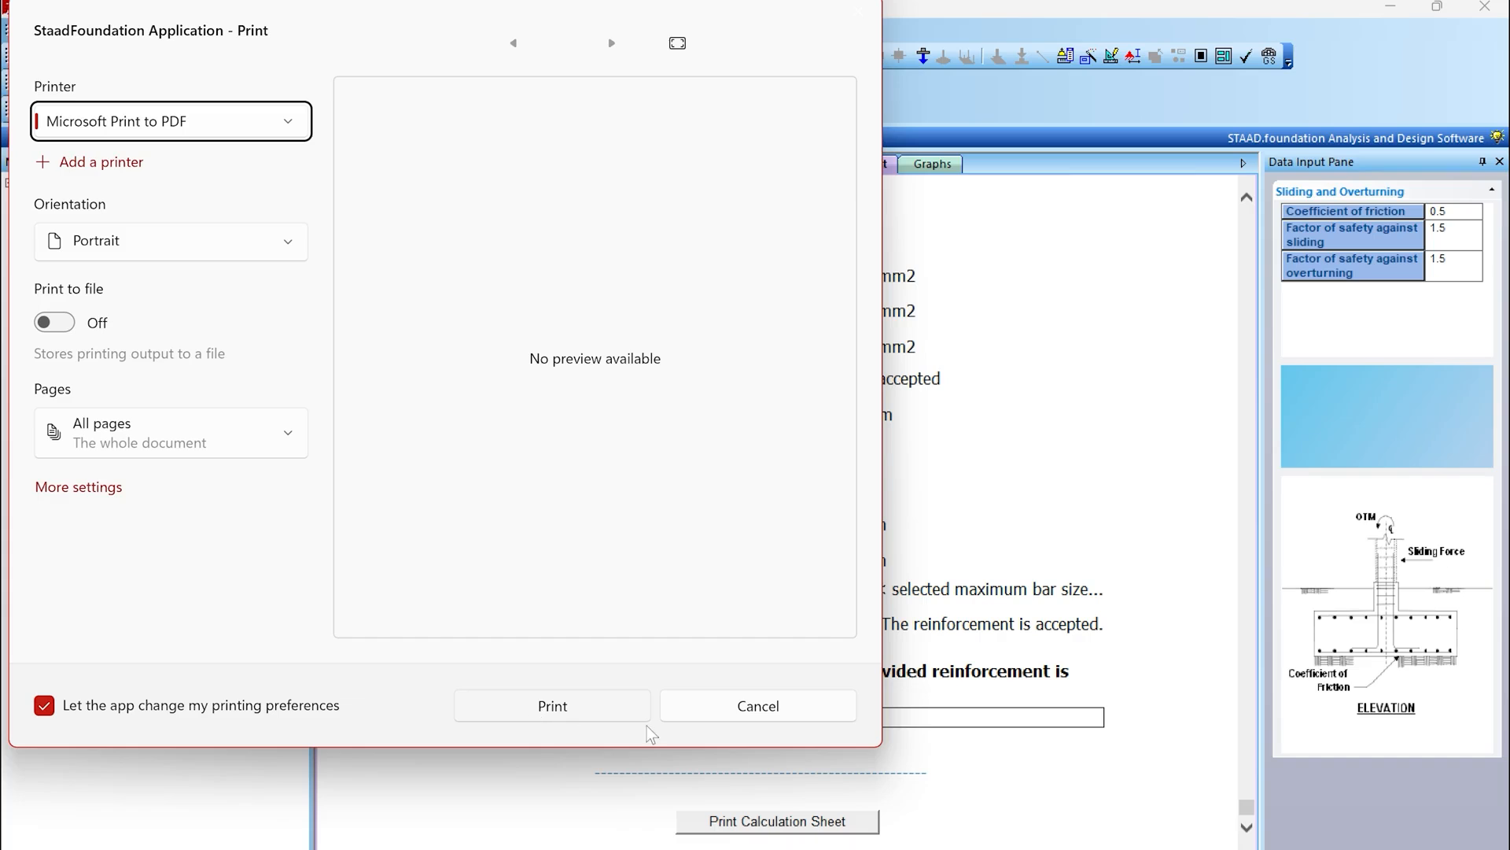
{"action": "left_click", "coordinate": [753, 706]}
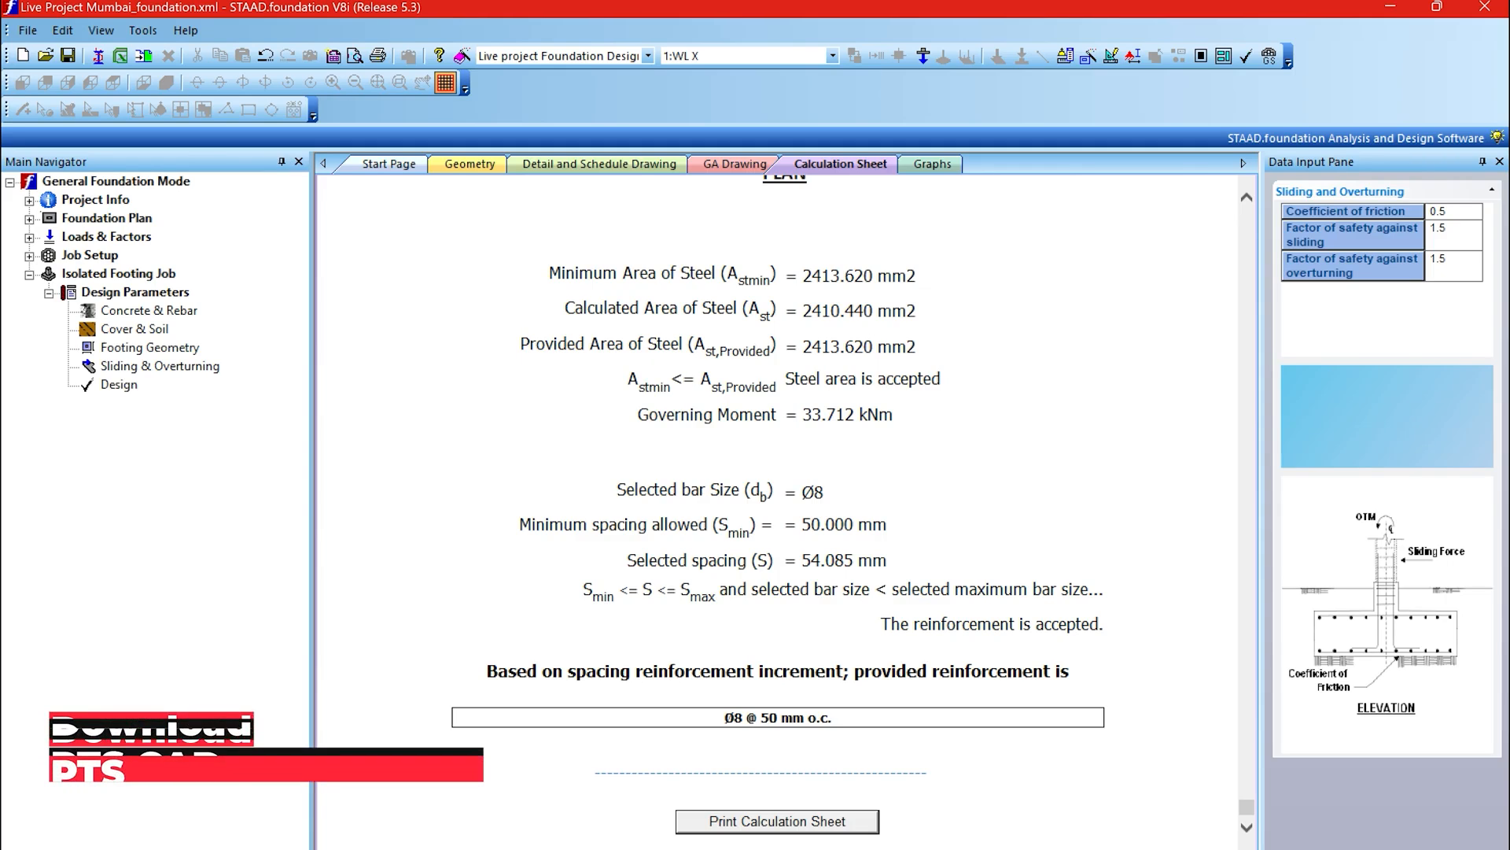
Go back up to the last footing's soil properties and load combinations, and allow the automatic save of the file.
{"action": "scroll", "coordinate": [667, 500], "scroll_direction": "up", "scroll_amount": 5}
{"action": "scroll", "coordinate": [667, 500], "scroll_direction": "up", "scroll_amount": 15}
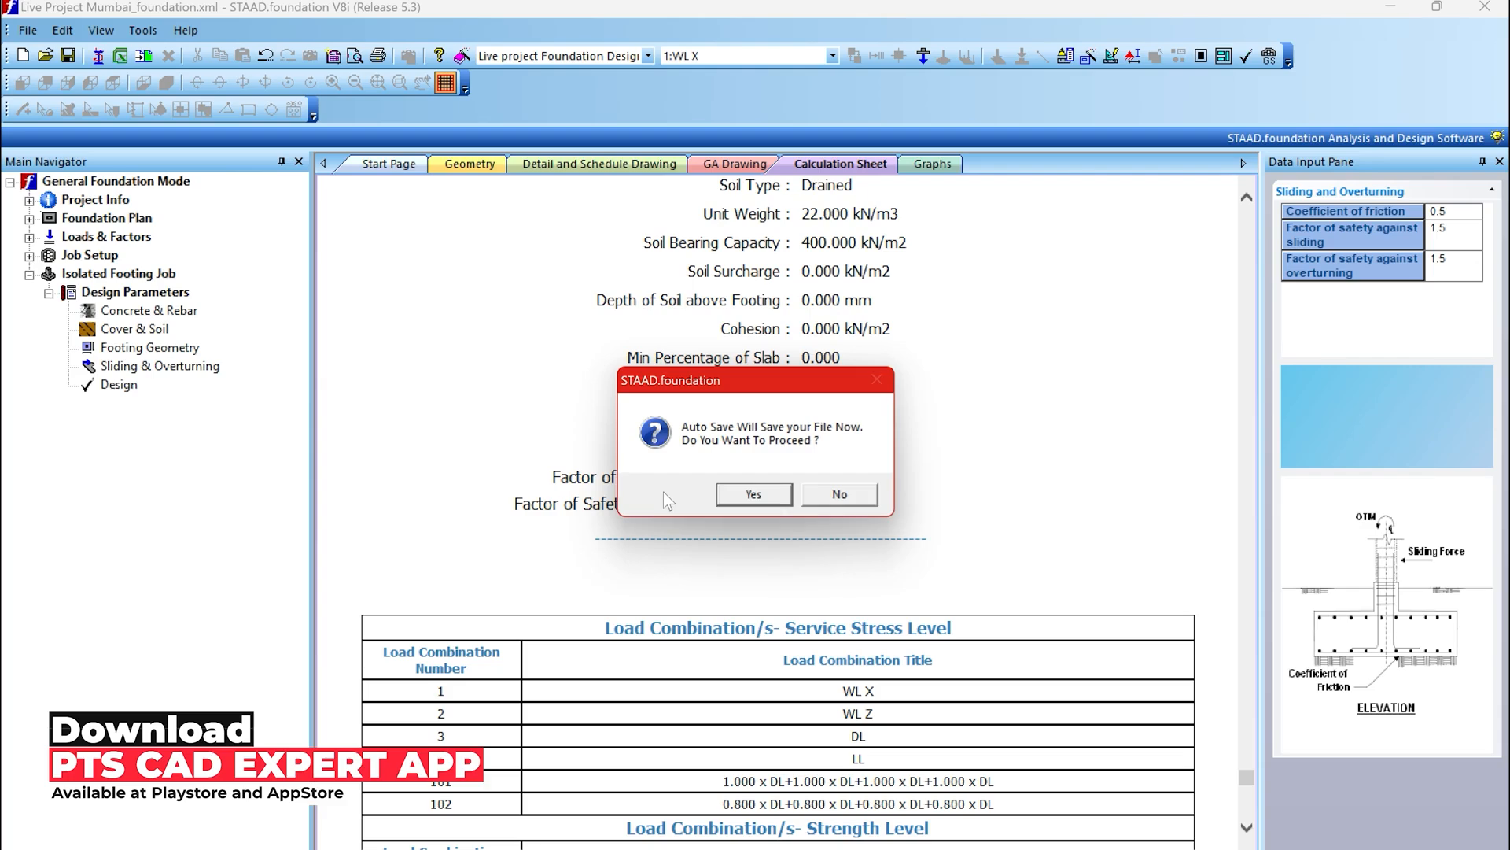
{"action": "left_click", "coordinate": [752, 496]}
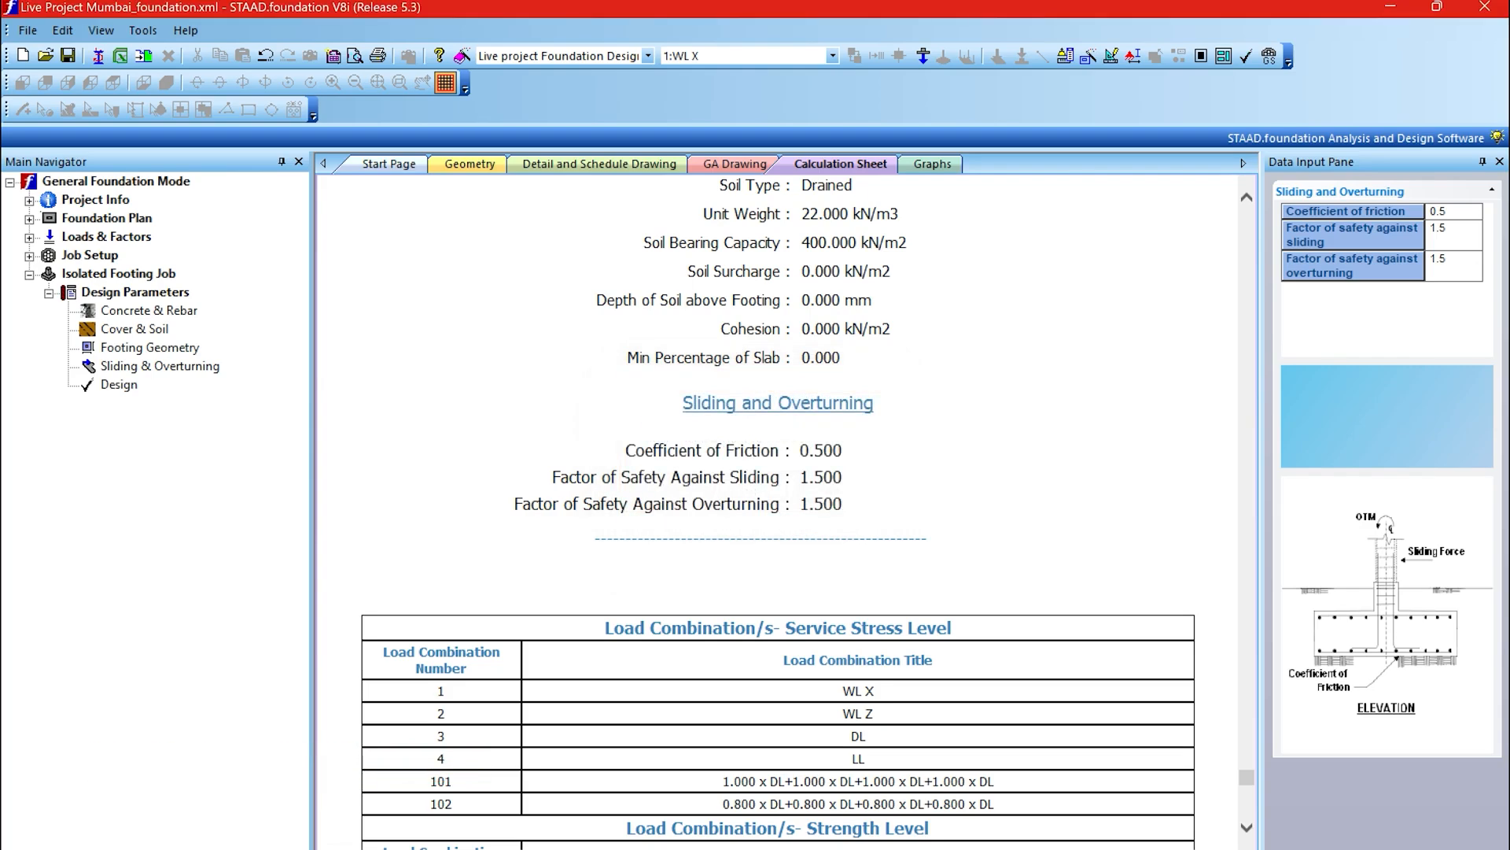